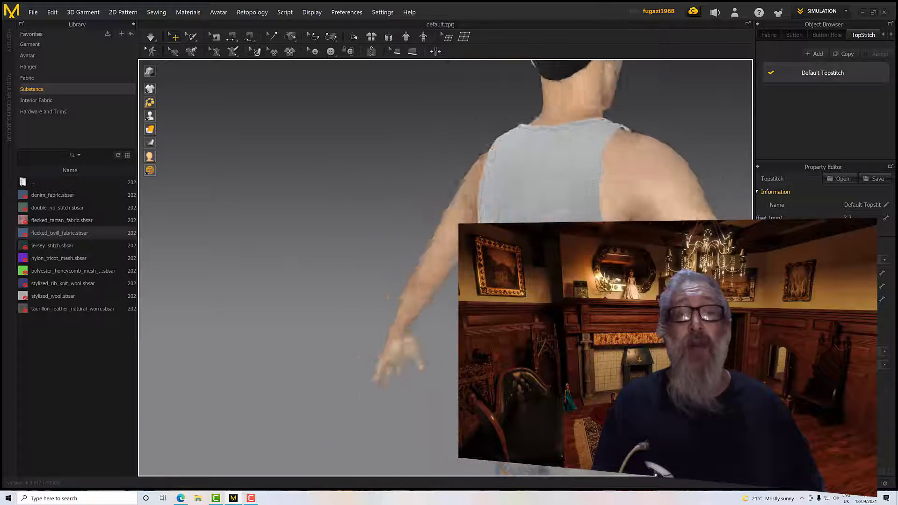
Examine the finished tank top on the avatar, including the neckline, straps, armholes, hem and back
{"action": "scroll", "coordinate": [299, 267], "scroll_direction": "down", "scroll_amount": 3}
{"action": "scroll", "coordinate": [300, 267], "scroll_direction": "up", "scroll_amount": 4}
{"action": "scroll", "coordinate": [299, 267], "scroll_direction": "up", "scroll_amount": 5}
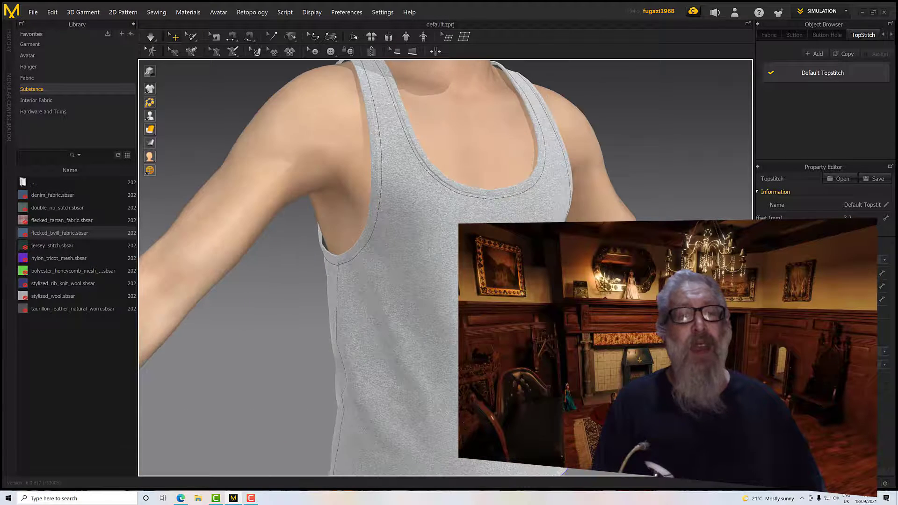
{"action": "scroll", "coordinate": [299, 266], "scroll_direction": "down", "scroll_amount": 4}
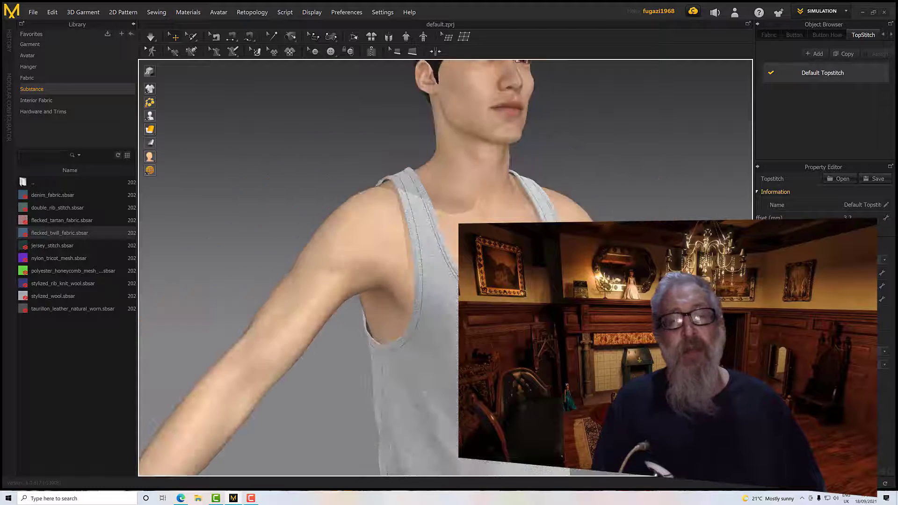
{"action": "scroll", "coordinate": [299, 267], "scroll_direction": "up", "scroll_amount": 4}
{"action": "scroll", "coordinate": [300, 266], "scroll_direction": "down", "scroll_amount": 4}
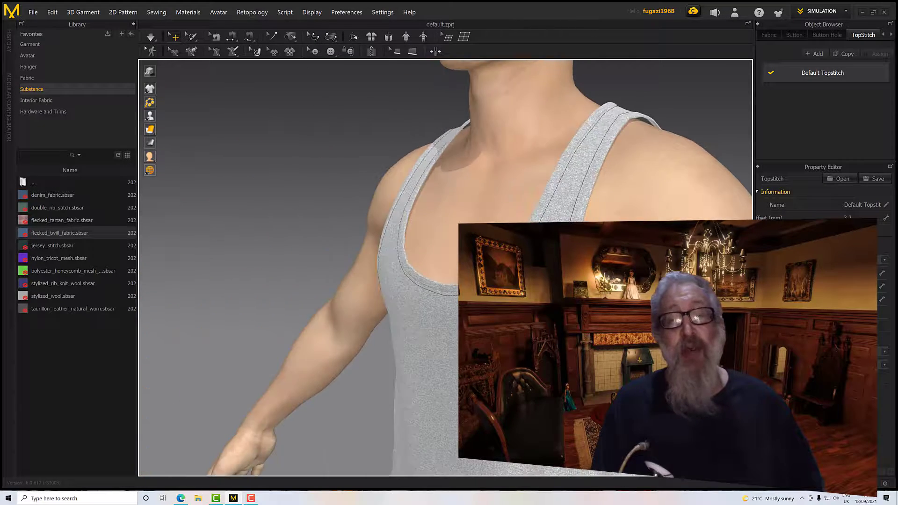
{"action": "scroll", "coordinate": [300, 267], "scroll_direction": "up", "scroll_amount": 4}
{"action": "scroll", "coordinate": [299, 266], "scroll_direction": "down", "scroll_amount": 4}
{"action": "mouse_move", "coordinate": [299, 266]}
{"action": "right_mouse_down"}
{"action": "mouse_move", "coordinate": [369, 267]}
{"action": "mouse_move", "coordinate": [299, 255]}
{"action": "right_mouse_up"}
{"action": "scroll", "coordinate": [370, 267], "scroll_direction": "down", "scroll_amount": 2}
{"action": "scroll", "coordinate": [369, 267], "scroll_direction": "up", "scroll_amount": 2}
{"action": "right_click_drag", "start_coordinate": [524, 315], "coordinate": [547, 326]}
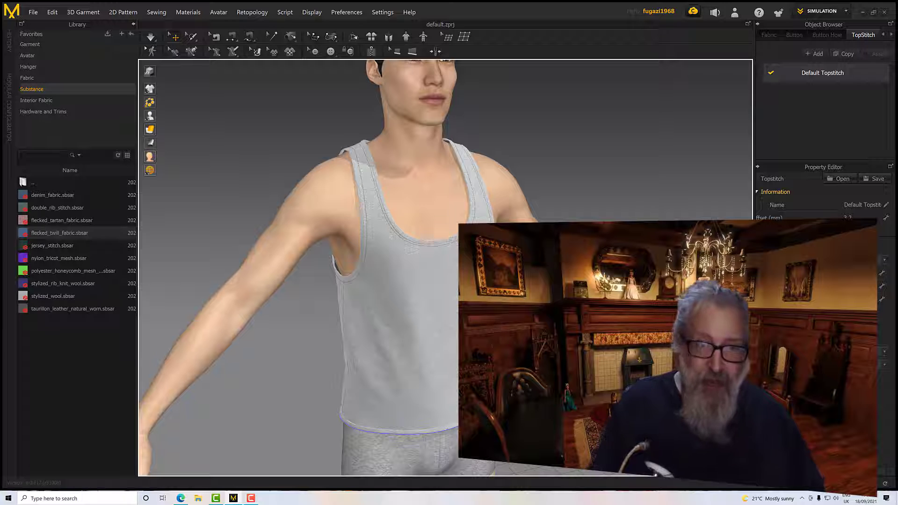
{"action": "key", "text": "2"}
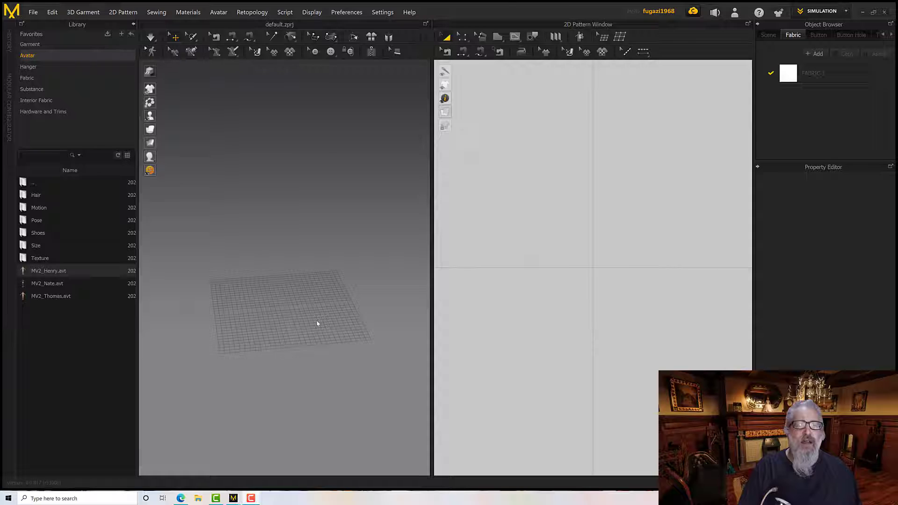
Load the MV2_Henry.avt avatar from the library into the empty project
{"action": "scroll", "coordinate": [320, 326], "scroll_direction": "up", "scroll_amount": 5}
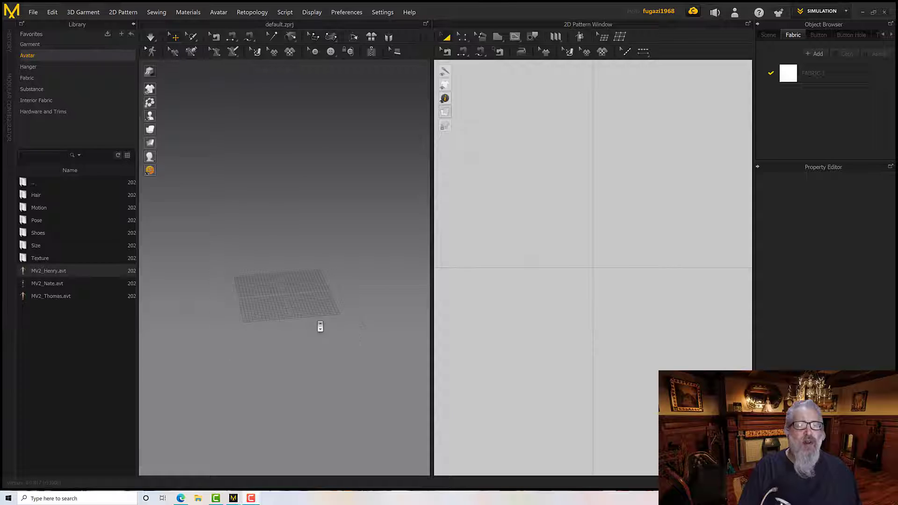
{"action": "scroll", "coordinate": [320, 326], "scroll_direction": "up", "scroll_amount": 3}
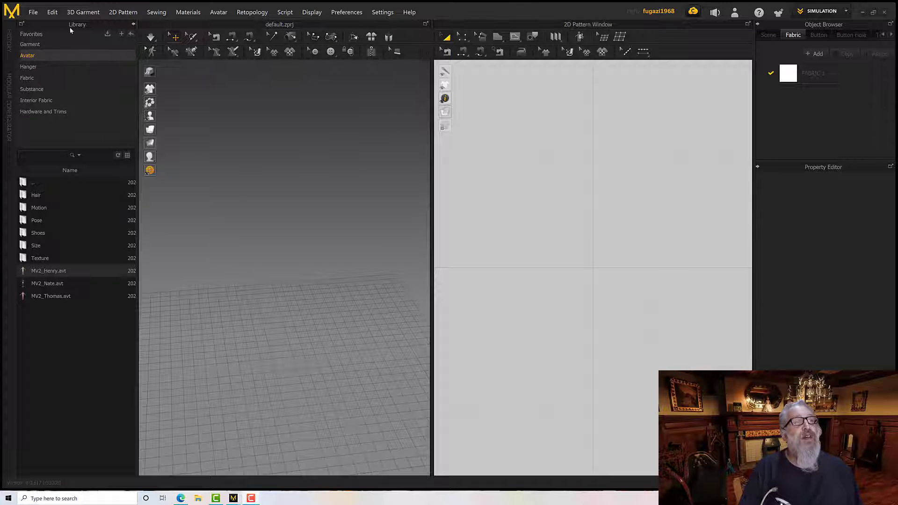
{"action": "left_click_drag", "start_coordinate": [49, 273], "coordinate": [53, 267]}
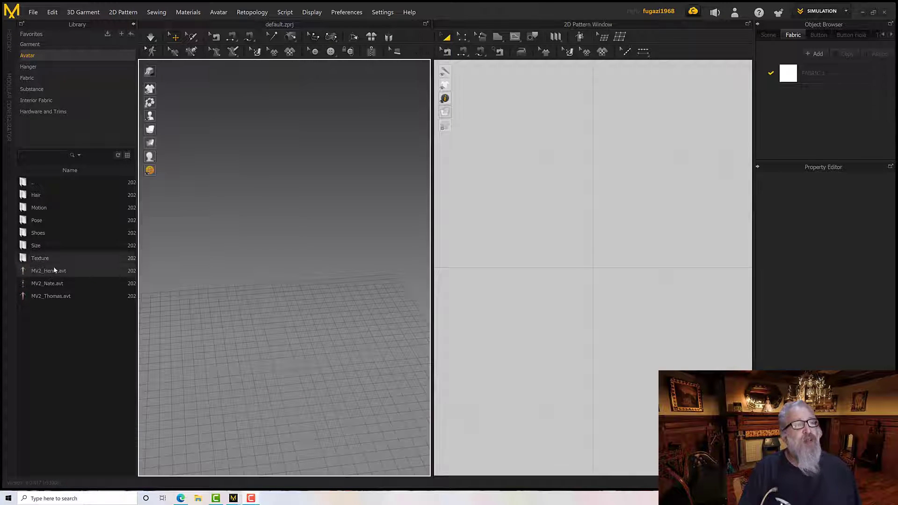
{"action": "mouse_move", "coordinate": [57, 271]}
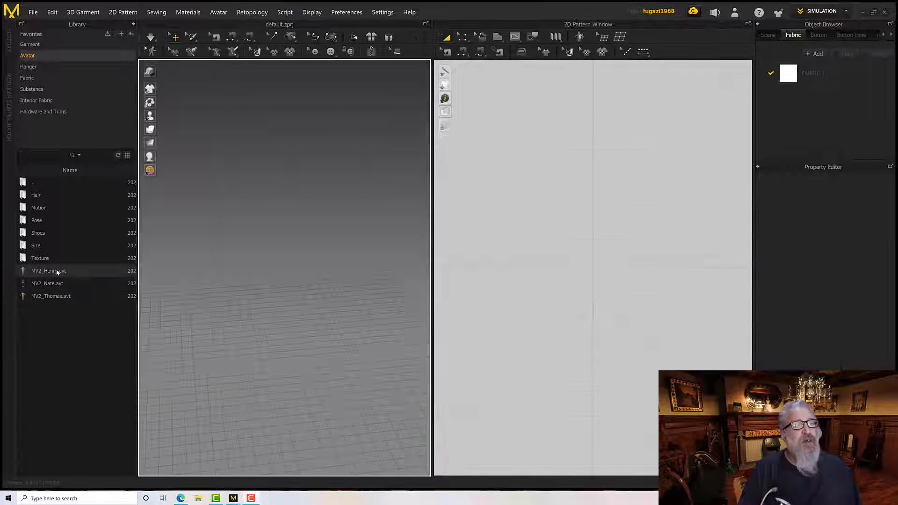
{"action": "double_click", "coordinate": [68, 271]}
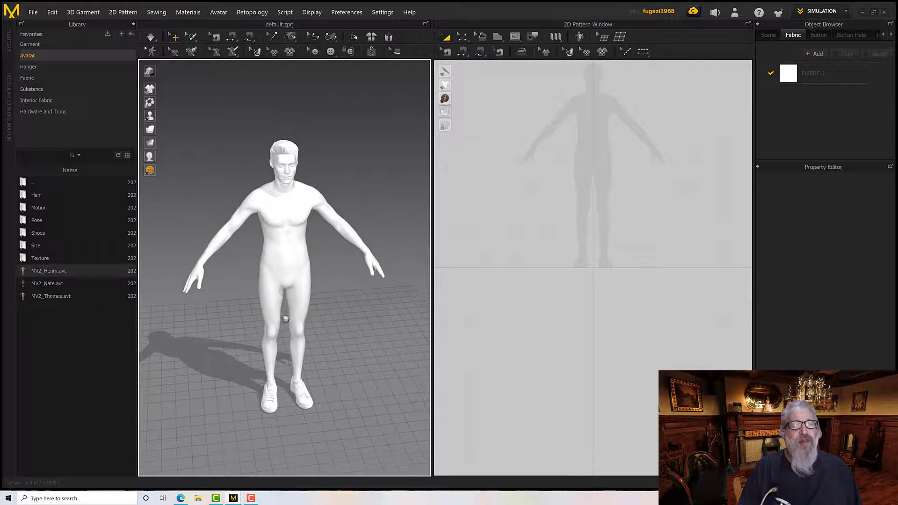
Examine the loaded avatar's body in the 3D view and its silhouette in the 2D pattern view
{"action": "mouse_move", "coordinate": [323, 299]}
{"action": "right_mouse_down"}
{"action": "mouse_move", "coordinate": [341, 281]}
{"action": "mouse_move", "coordinate": [385, 283]}
{"action": "mouse_move", "coordinate": [319, 283]}
{"action": "right_mouse_up"}
{"action": "middle_click_drag", "start_coordinate": [319, 283], "coordinate": [311, 309]}
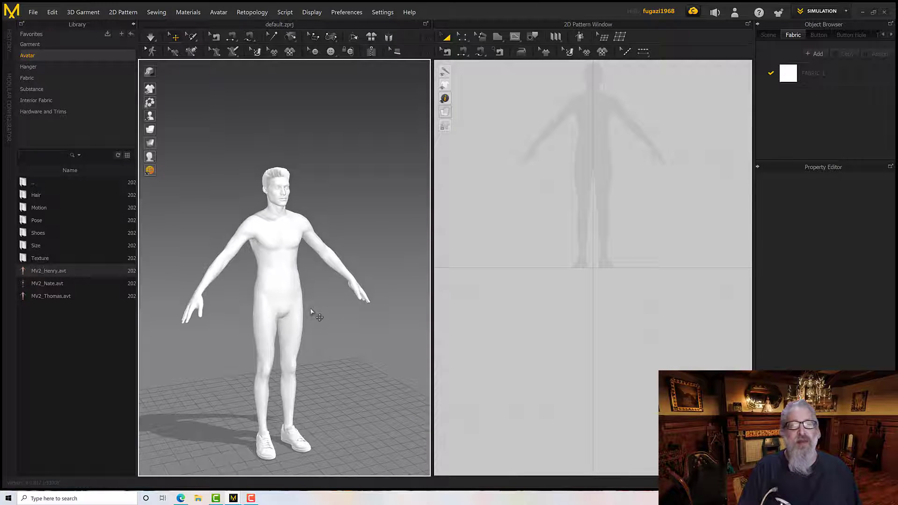
{"action": "scroll", "coordinate": [310, 310], "scroll_direction": "up", "scroll_amount": 3}
{"action": "scroll", "coordinate": [314, 304], "scroll_direction": "up", "scroll_amount": 1}
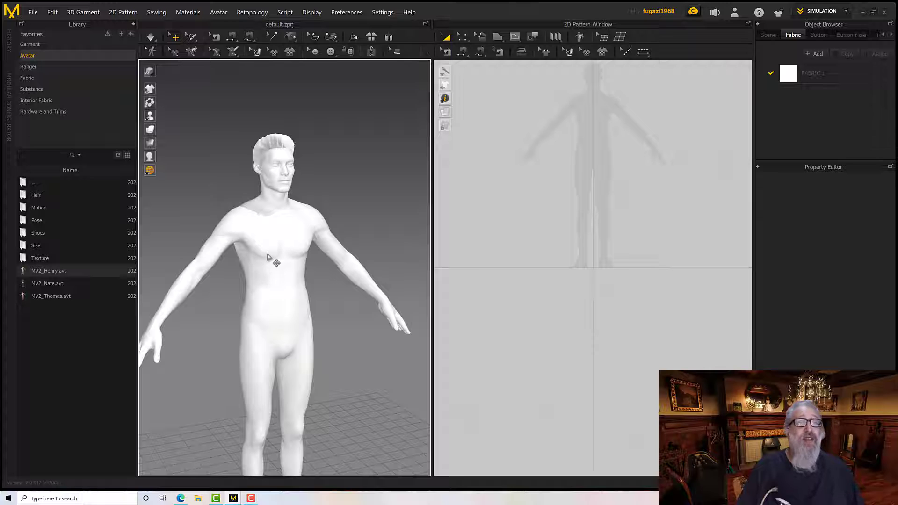
{"action": "scroll", "coordinate": [270, 260], "scroll_direction": "down", "scroll_amount": 2}
{"action": "scroll", "coordinate": [270, 260], "scroll_direction": "up", "scroll_amount": 3}
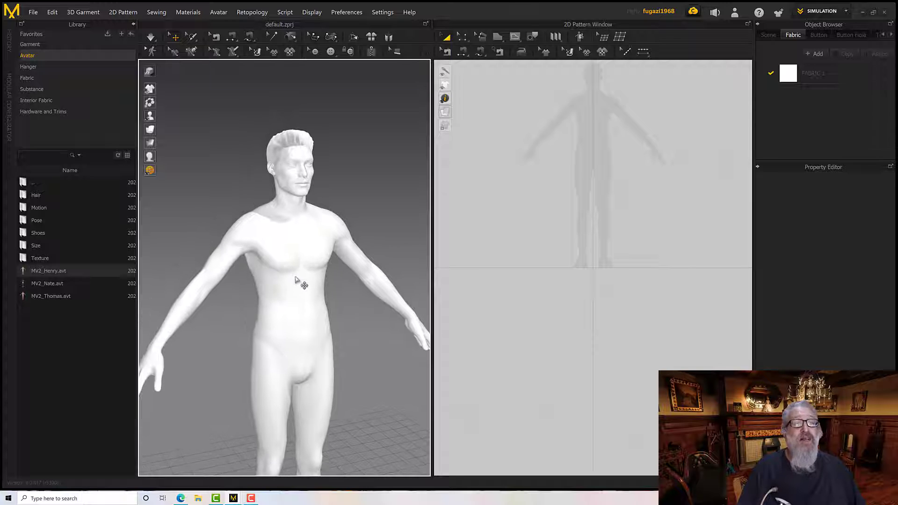
{"action": "scroll", "coordinate": [486, 258], "scroll_direction": "down", "scroll_amount": 5}
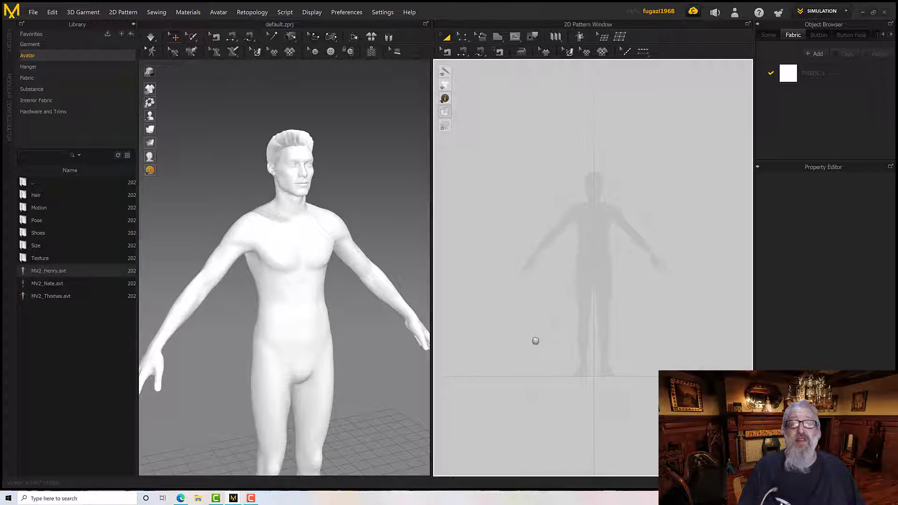
{"action": "scroll", "coordinate": [545, 323], "scroll_direction": "up", "scroll_amount": 4}
{"action": "scroll", "coordinate": [550, 304], "scroll_direction": "down", "scroll_amount": 5}
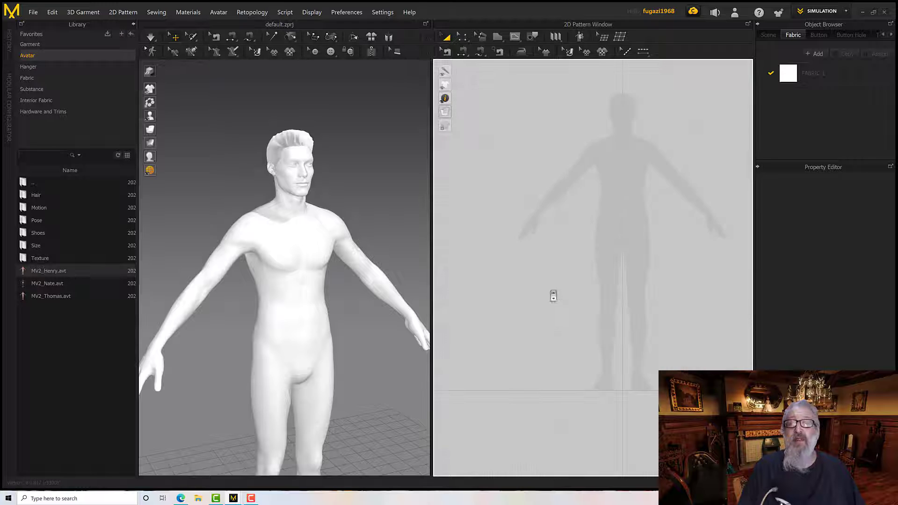
{"action": "scroll", "coordinate": [516, 330], "scroll_direction": "up", "scroll_amount": 3}
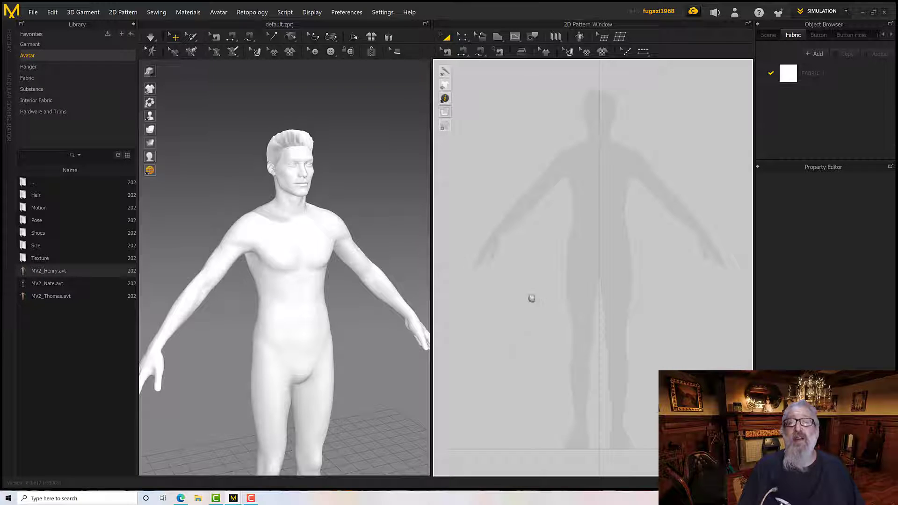
{"action": "scroll", "coordinate": [532, 298], "scroll_direction": "down", "scroll_amount": 1}
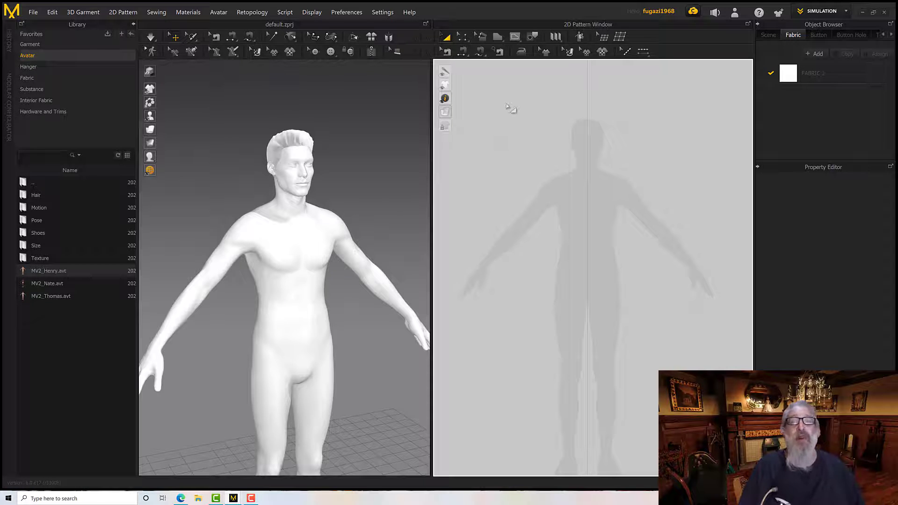
Activate the Polygon pattern tool and frame the avatar silhouette's torso for drawing
{"action": "left_click", "coordinate": [516, 39]}
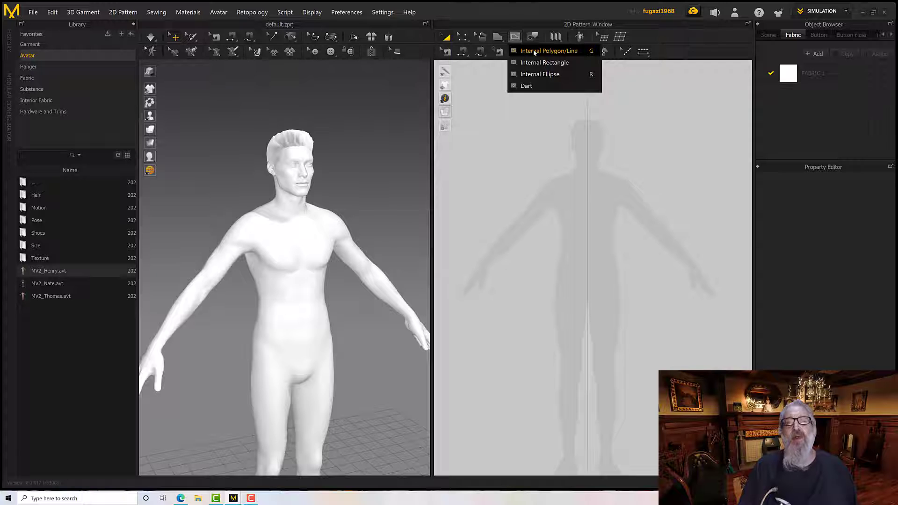
{"action": "left_click", "coordinate": [535, 51]}
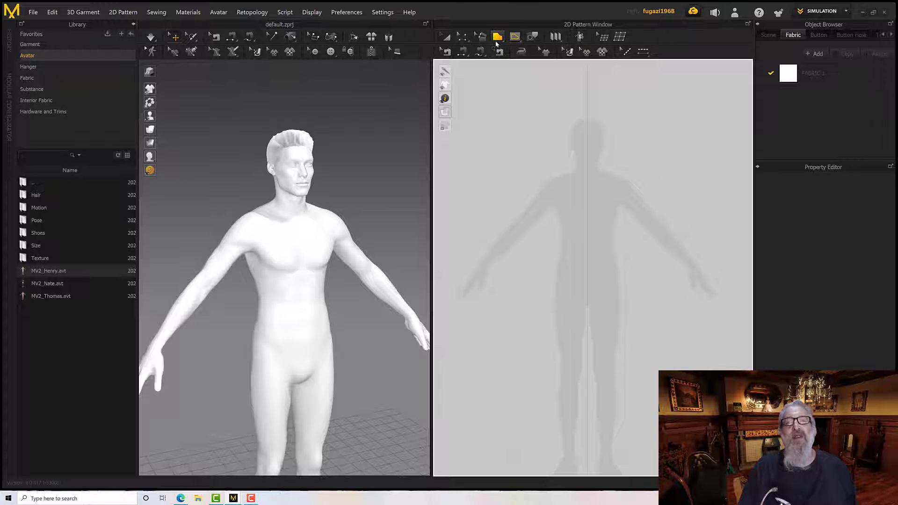
{"action": "left_click", "coordinate": [496, 41]}
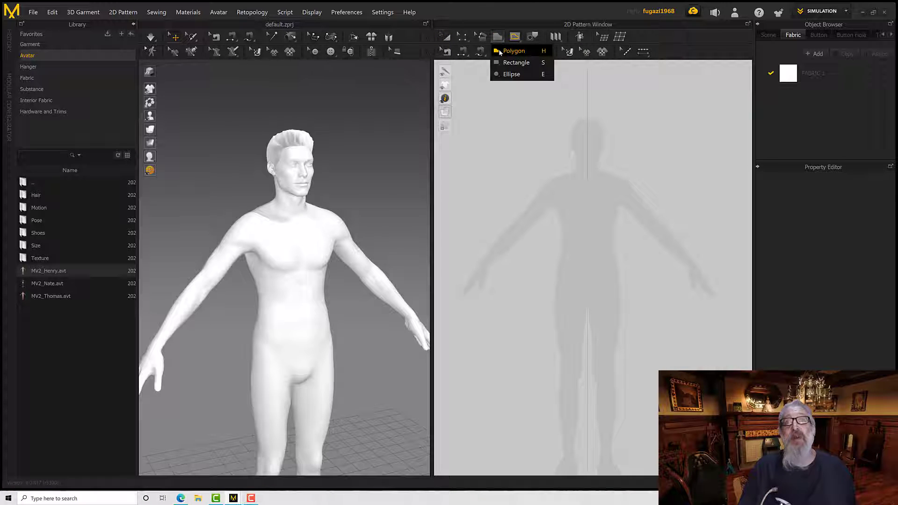
{"action": "left_click", "coordinate": [500, 51]}
{"action": "scroll", "coordinate": [579, 178], "scroll_direction": "down", "scroll_amount": 1}
{"action": "scroll", "coordinate": [578, 179], "scroll_direction": "up", "scroll_amount": 5}
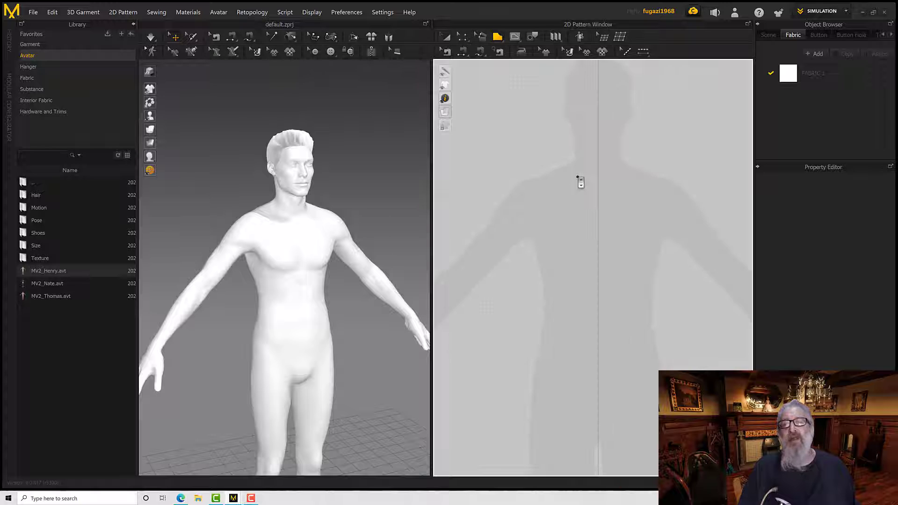
{"action": "scroll", "coordinate": [579, 183], "scroll_direction": "down", "scroll_amount": 4}
{"action": "scroll", "coordinate": [552, 138], "scroll_direction": "up", "scroll_amount": 4}
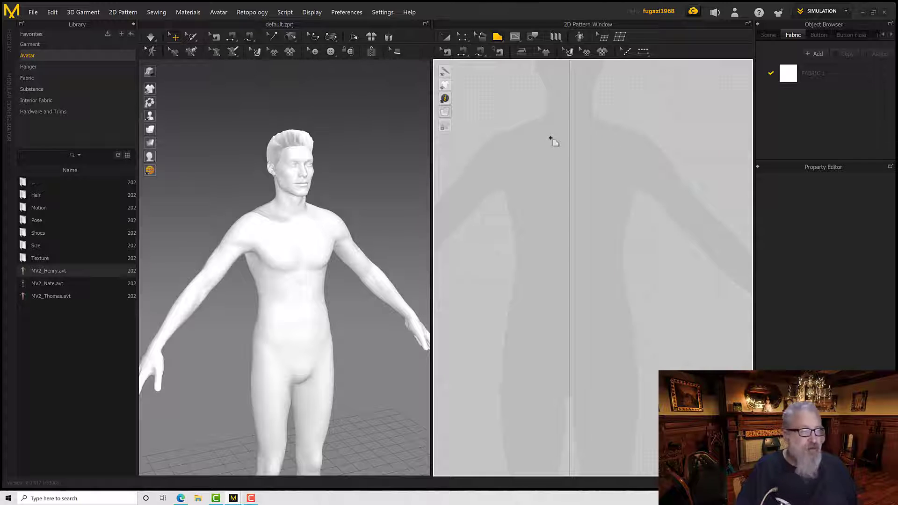
{"action": "scroll", "coordinate": [551, 139], "scroll_direction": "down", "scroll_amount": 4}
{"action": "scroll", "coordinate": [551, 139], "scroll_direction": "up", "scroll_amount": 4}
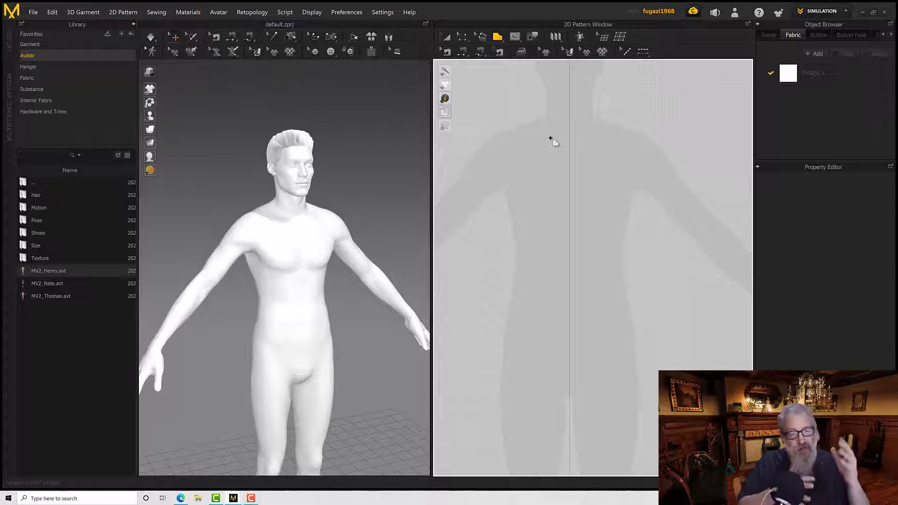
{"action": "scroll", "coordinate": [551, 138], "scroll_direction": "down", "scroll_amount": 4}
{"action": "scroll", "coordinate": [551, 139], "scroll_direction": "up", "scroll_amount": 4}
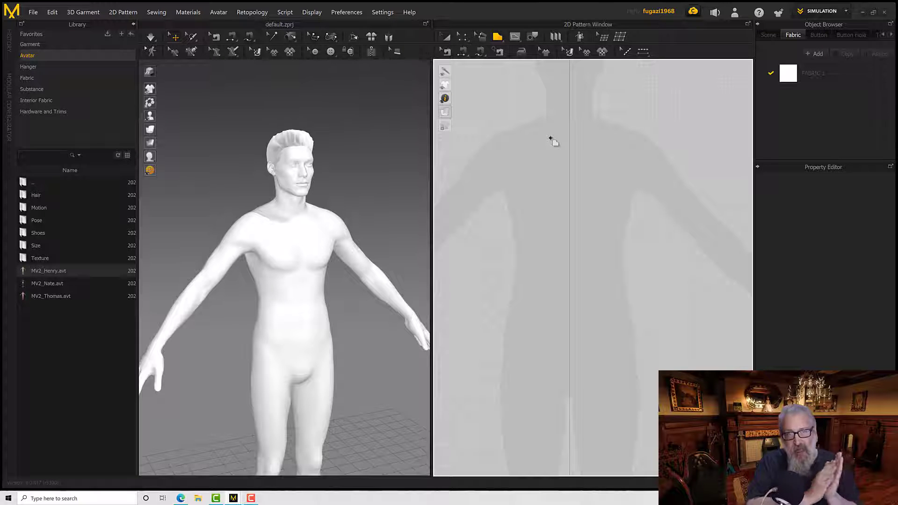
{"action": "scroll", "coordinate": [551, 139], "scroll_direction": "down", "scroll_amount": 4}
{"action": "scroll", "coordinate": [550, 139], "scroll_direction": "up", "scroll_amount": 4}
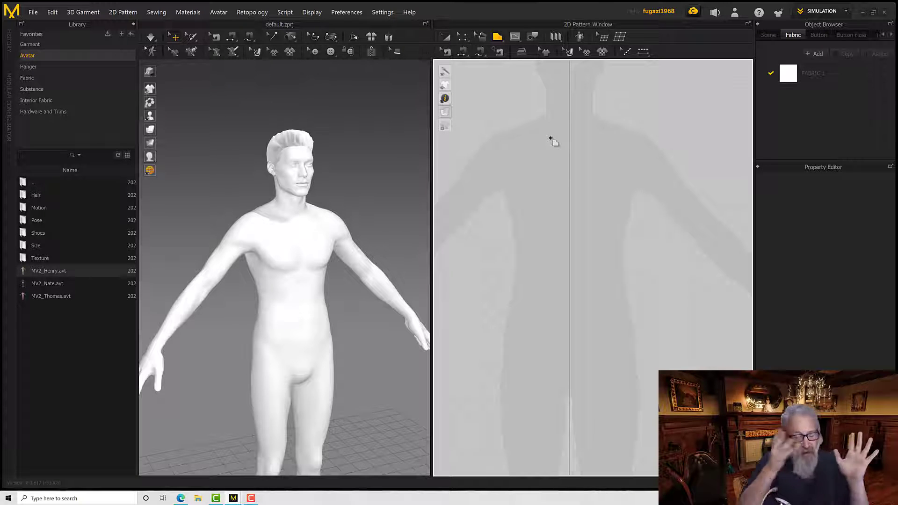
{"action": "scroll", "coordinate": [551, 139], "scroll_direction": "down", "scroll_amount": 4}
{"action": "scroll", "coordinate": [551, 138], "scroll_direction": "up", "scroll_amount": 4}
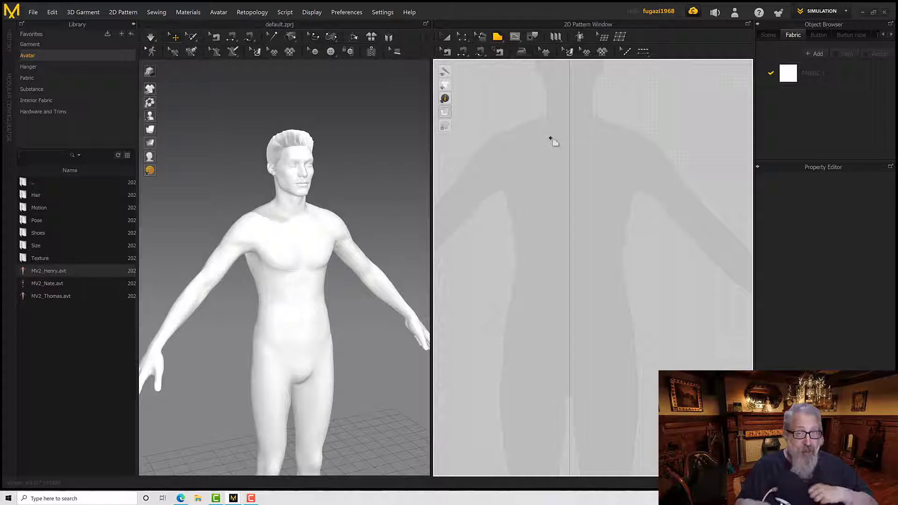
{"action": "scroll", "coordinate": [551, 139], "scroll_direction": "down", "scroll_amount": 4}
{"action": "scroll", "coordinate": [551, 139], "scroll_direction": "up", "scroll_amount": 4}
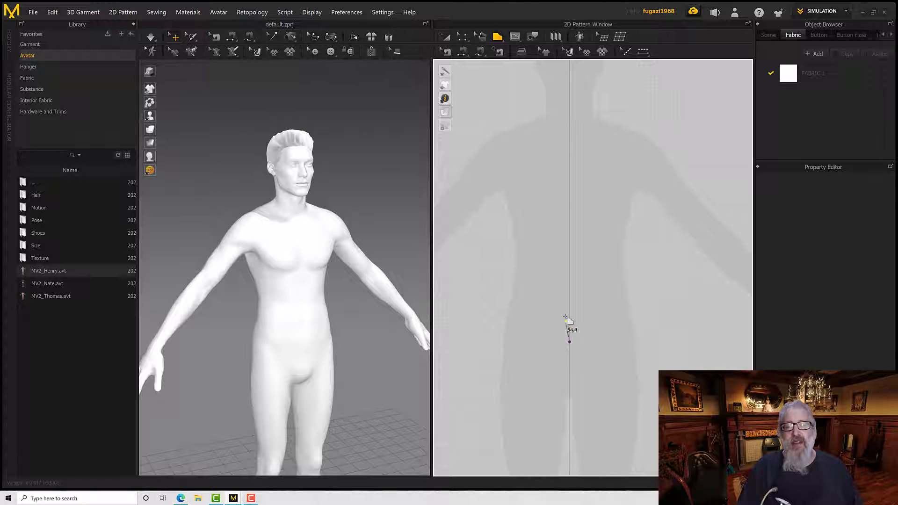
Draw a closed half-front tank-top polygon: centre line about 554 mm, neckline 99, shoulder 41, armhole 304, side 301, hem 229; display it with its fabric texture
{"action": "left_click", "coordinate": [569, 341]}
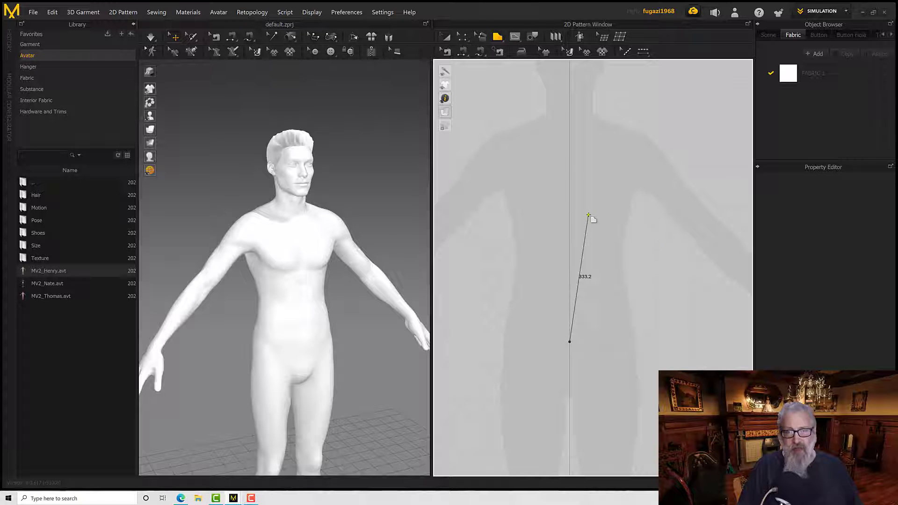
{"action": "key", "text": "shift"}
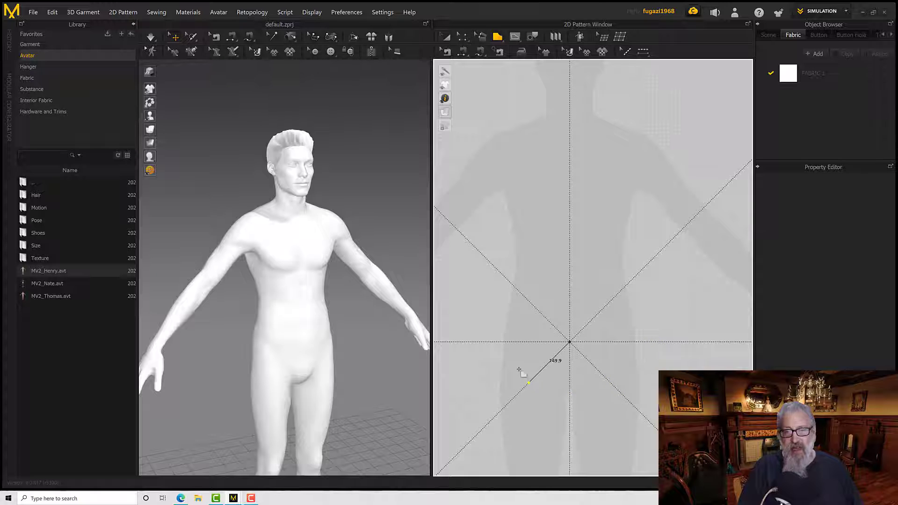
{"action": "left_click", "coordinate": [569, 127]}
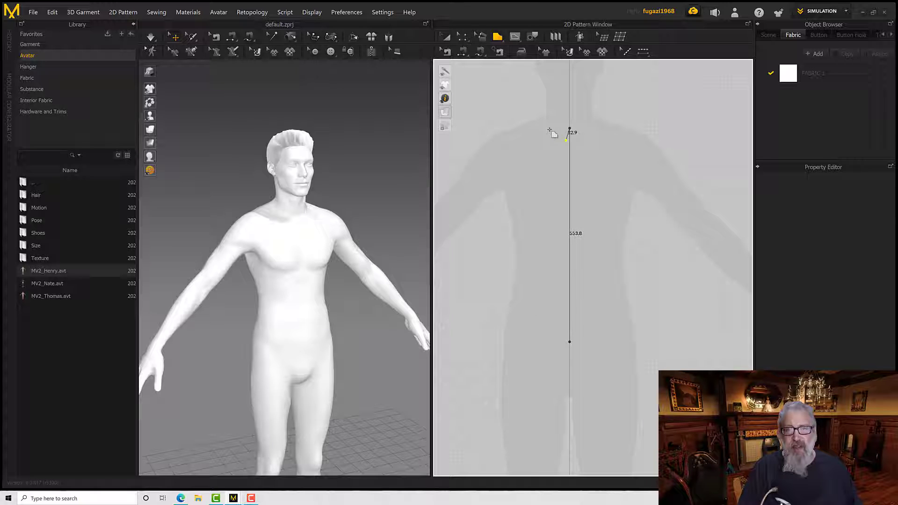
{"action": "left_click", "coordinate": [519, 111]}
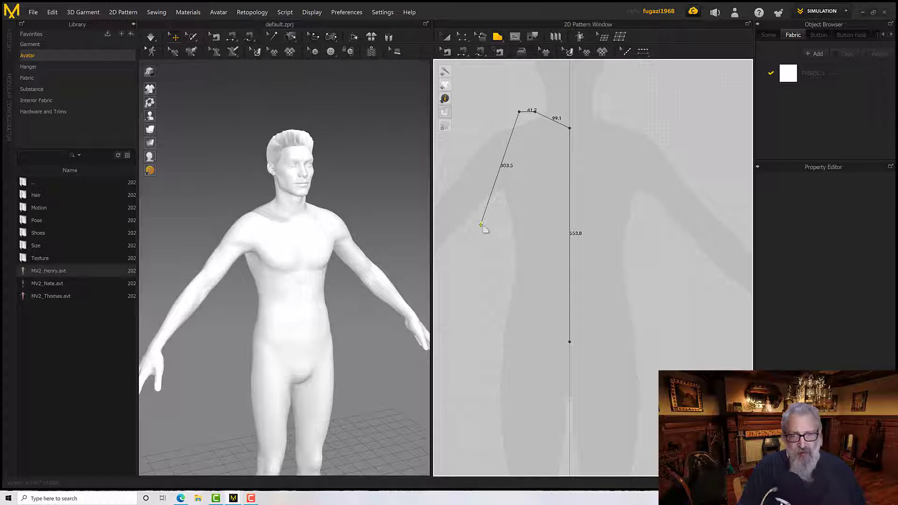
{"action": "left_click", "coordinate": [481, 224]}
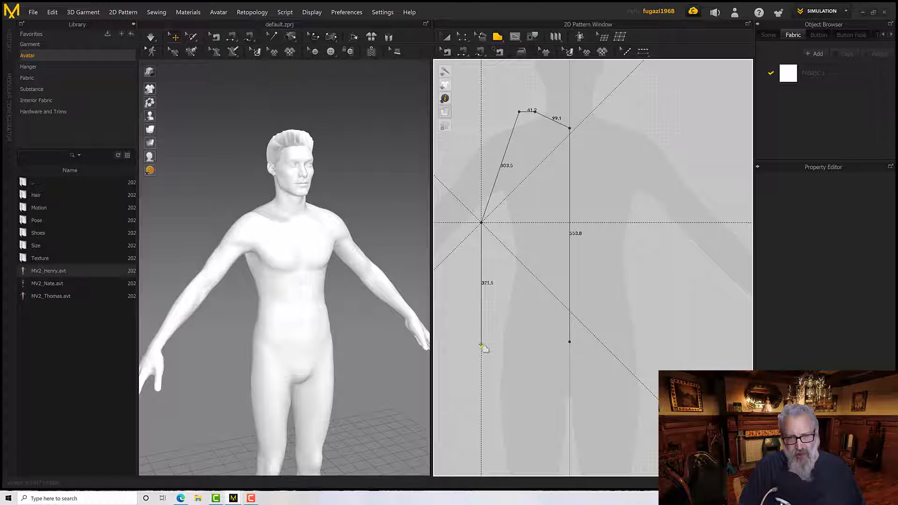
{"action": "left_click", "coordinate": [481, 338]}
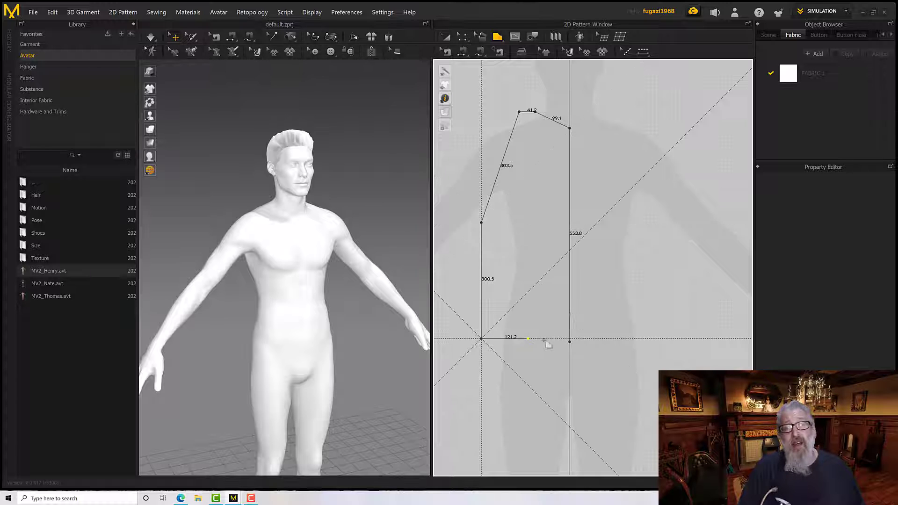
{"action": "left_click", "coordinate": [568, 350]}
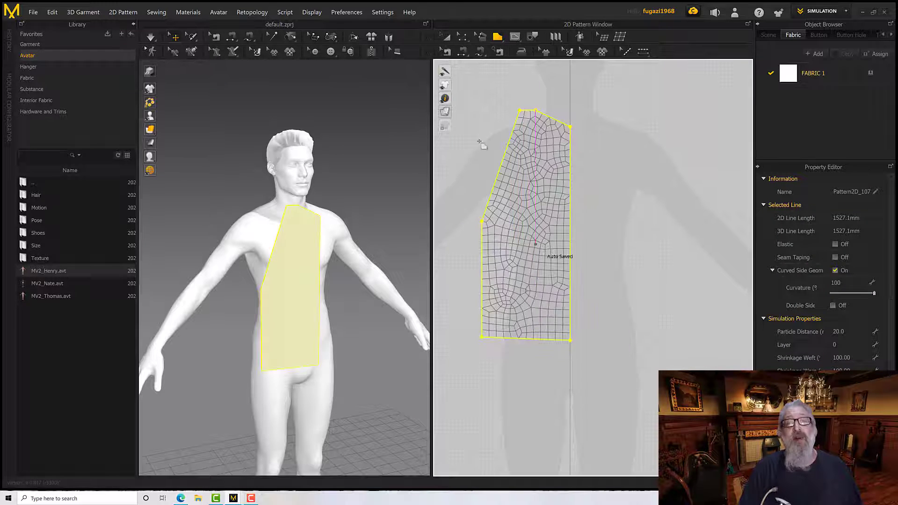
{"action": "left_click", "coordinate": [459, 113]}
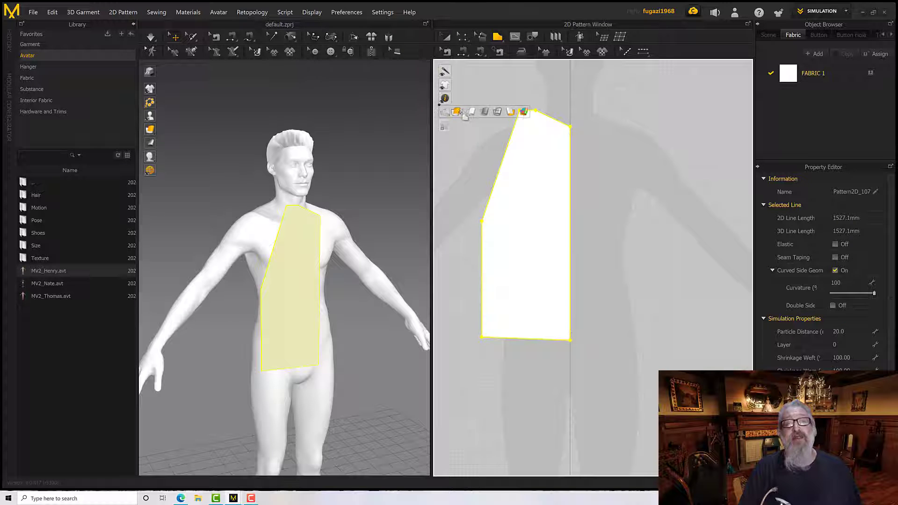
Lower the half-front pattern's outer hem corner with the Edit Pattern tool to level the hem, lengthening the side edge to about 309 mm
{"action": "left_click", "coordinate": [462, 36]}
{"action": "left_click", "coordinate": [481, 344]}
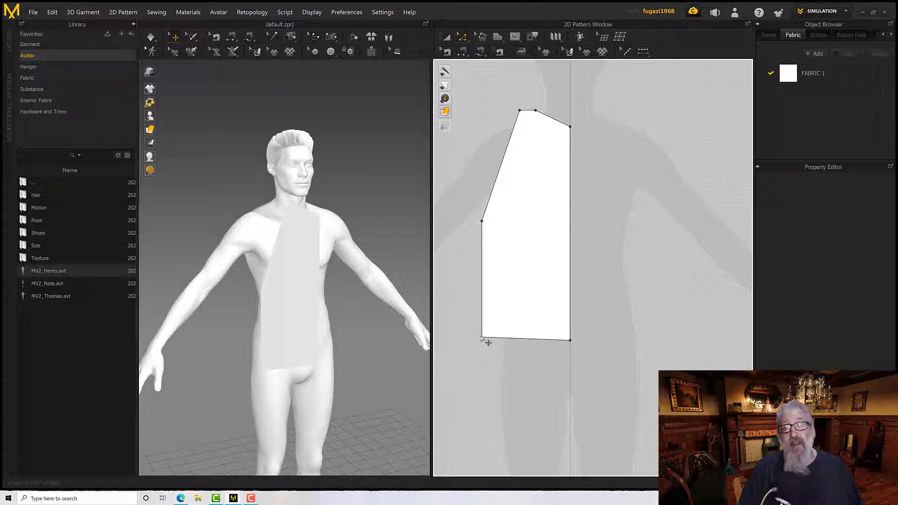
{"action": "left_click", "coordinate": [481, 337]}
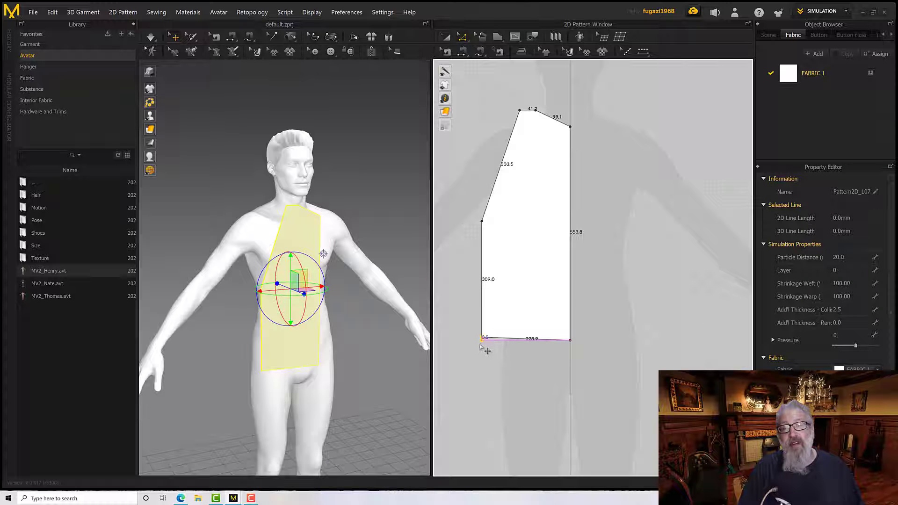
{"action": "left_click_drag", "start_coordinate": [478, 343], "coordinate": [479, 345]}
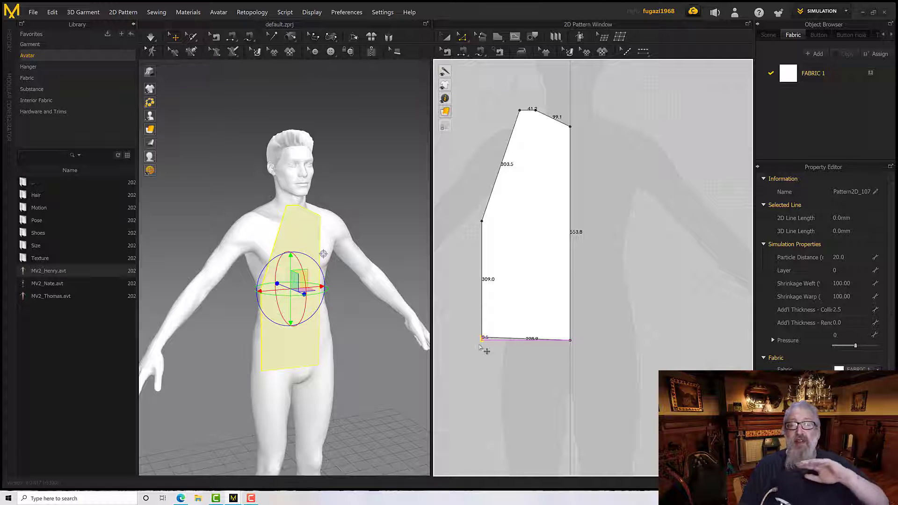
{"action": "left_click_drag", "start_coordinate": [479, 345], "coordinate": [479, 345]}
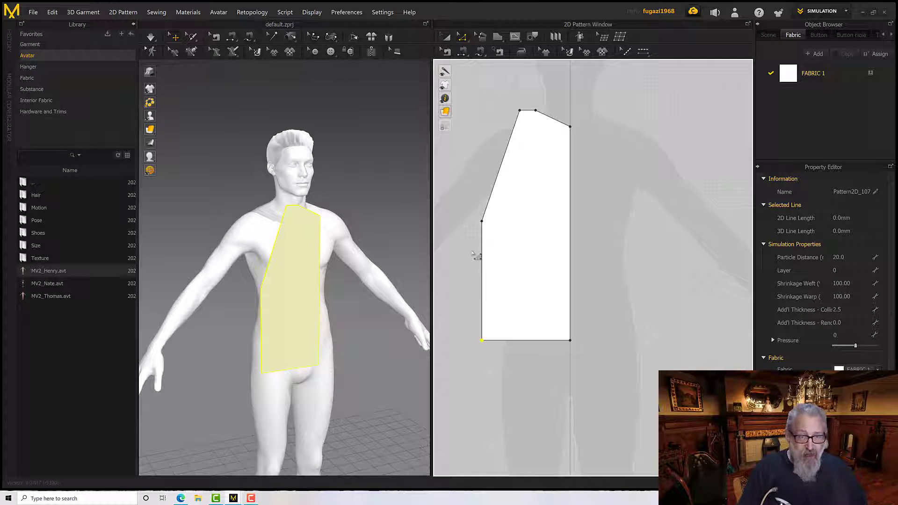
{"action": "scroll", "coordinate": [495, 248], "scroll_direction": "down", "scroll_amount": 2}
{"action": "scroll", "coordinate": [514, 260], "scroll_direction": "up", "scroll_amount": 5}
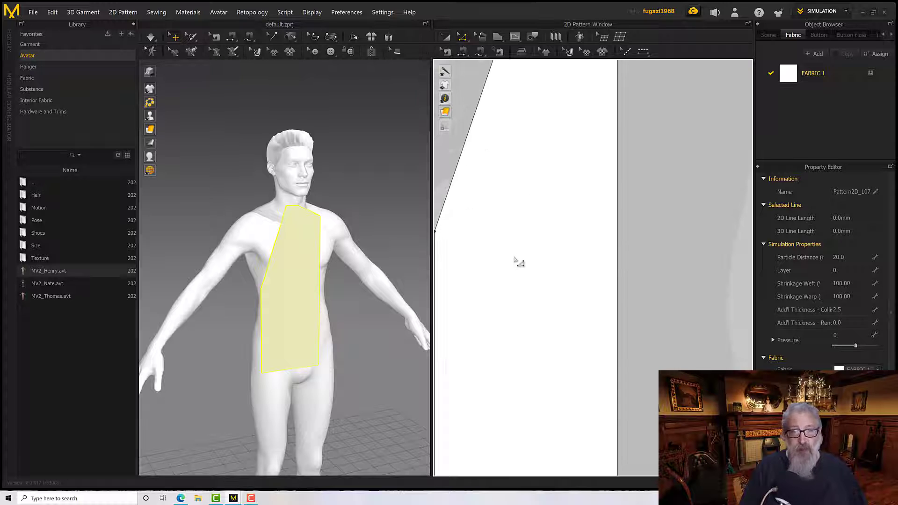
{"action": "scroll", "coordinate": [516, 257], "scroll_direction": "down", "scroll_amount": 2}
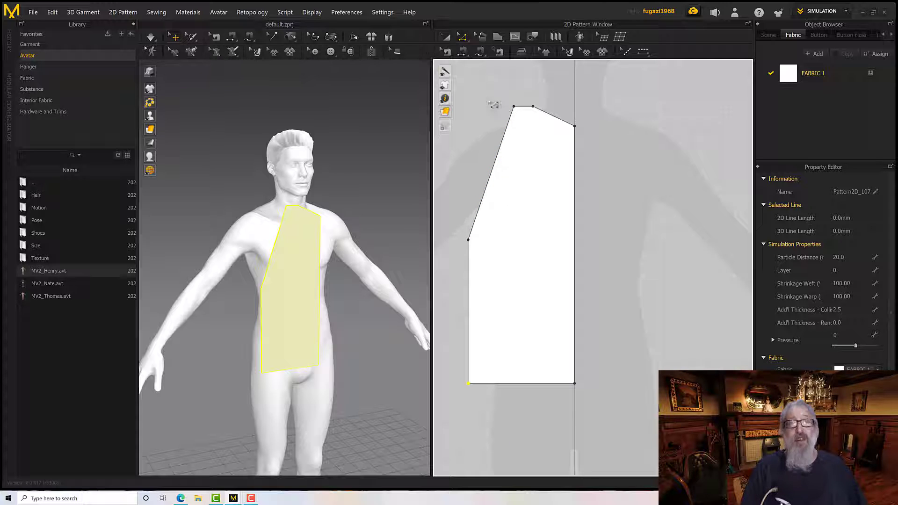
Curve the armhole inward to about 321 mm and the neckline to about 104 mm with the Edit Curvature tool
{"action": "left_click", "coordinate": [462, 36]}
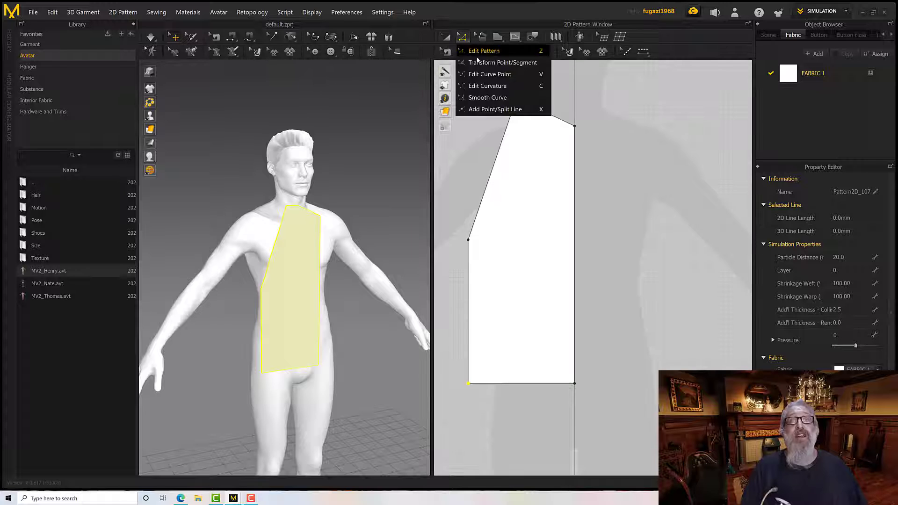
{"action": "left_click", "coordinate": [484, 87]}
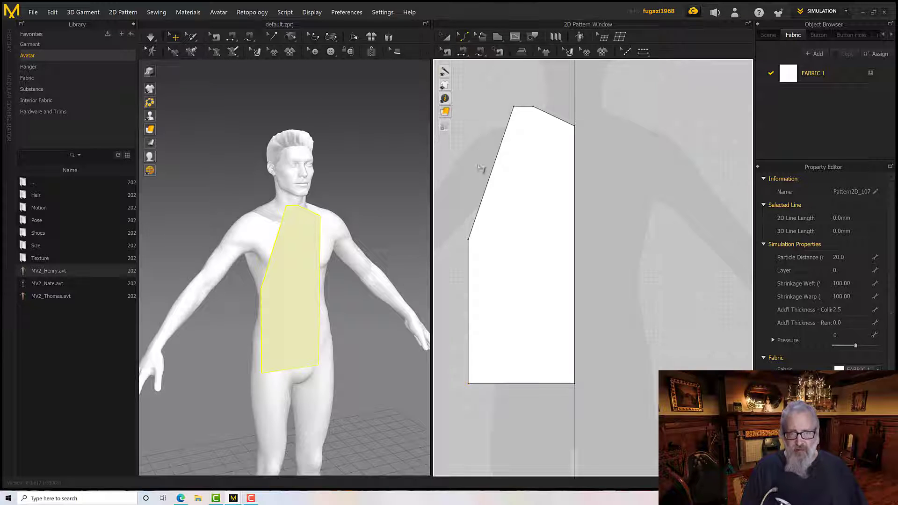
{"action": "left_click_drag", "start_coordinate": [485, 206], "coordinate": [501, 215]}
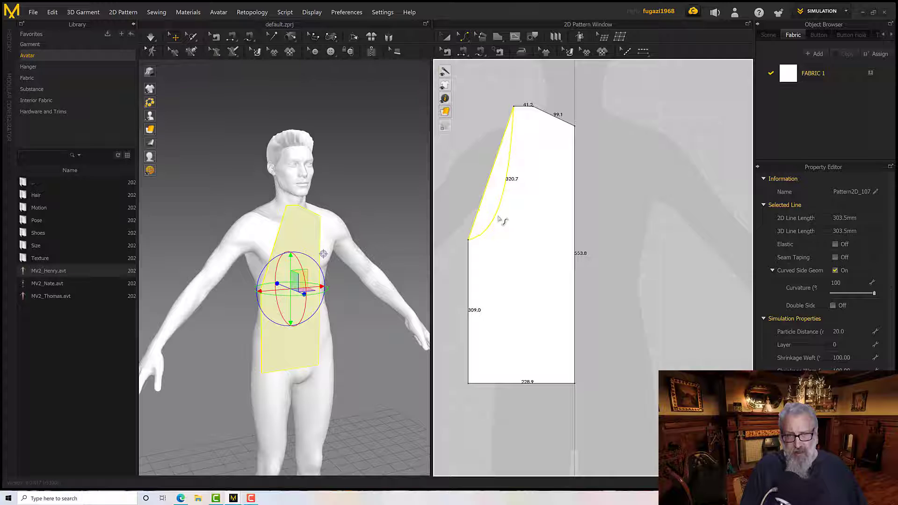
{"action": "left_click_drag", "start_coordinate": [498, 216], "coordinate": [499, 220]}
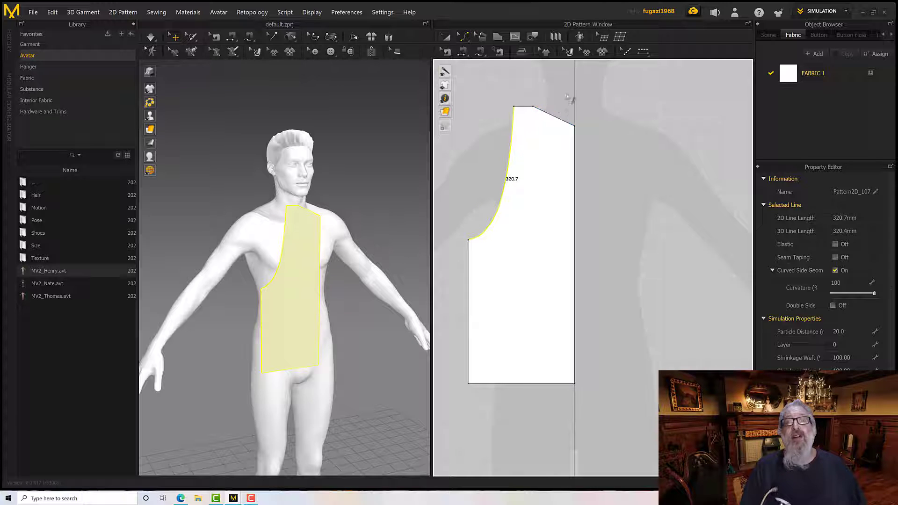
{"action": "left_click", "coordinate": [557, 116]}
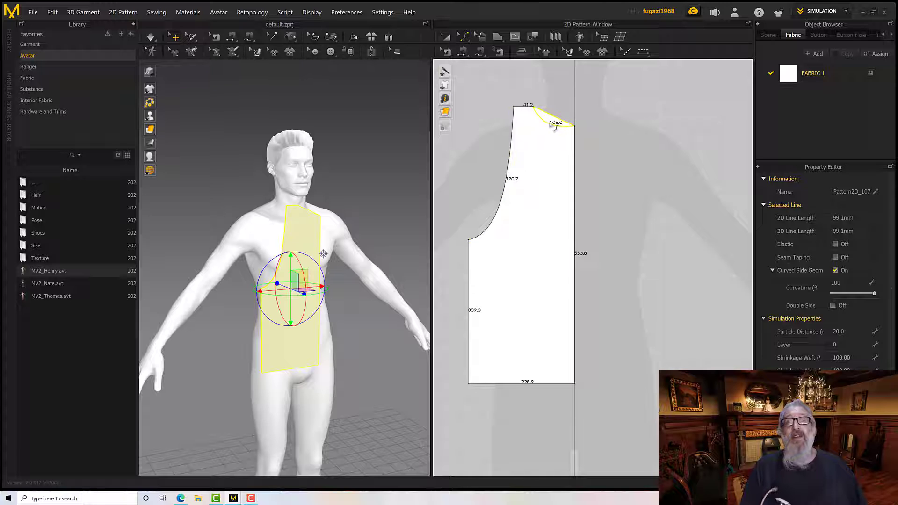
{"action": "left_click_drag", "start_coordinate": [553, 127], "coordinate": [554, 125]}
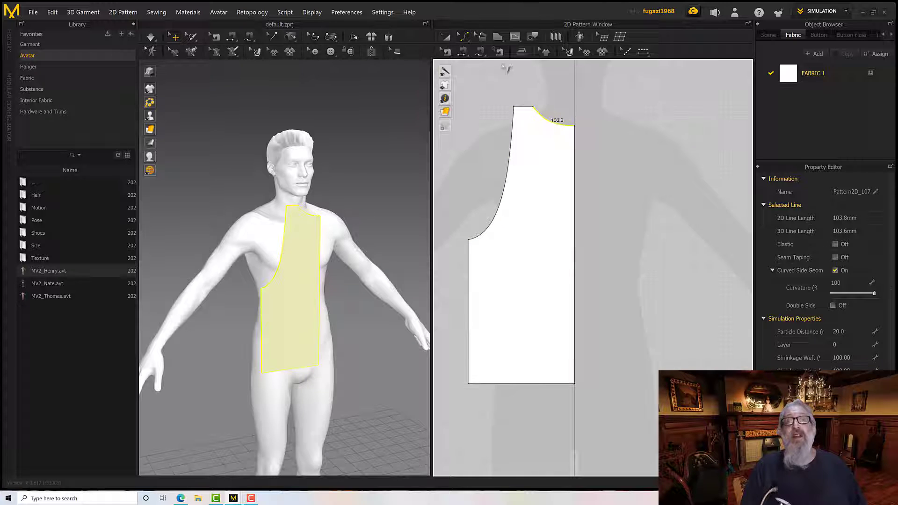
Lower the neckline's centre point to shorten the centre line to about 525 mm, and extend its curve handle for a deeper, 128 mm neckline
{"action": "left_click", "coordinate": [466, 40]}
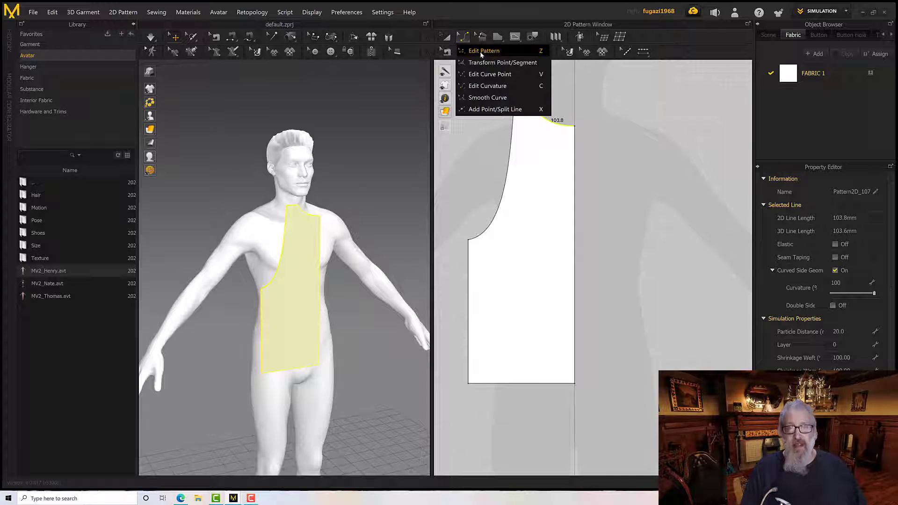
{"action": "left_click", "coordinate": [481, 52]}
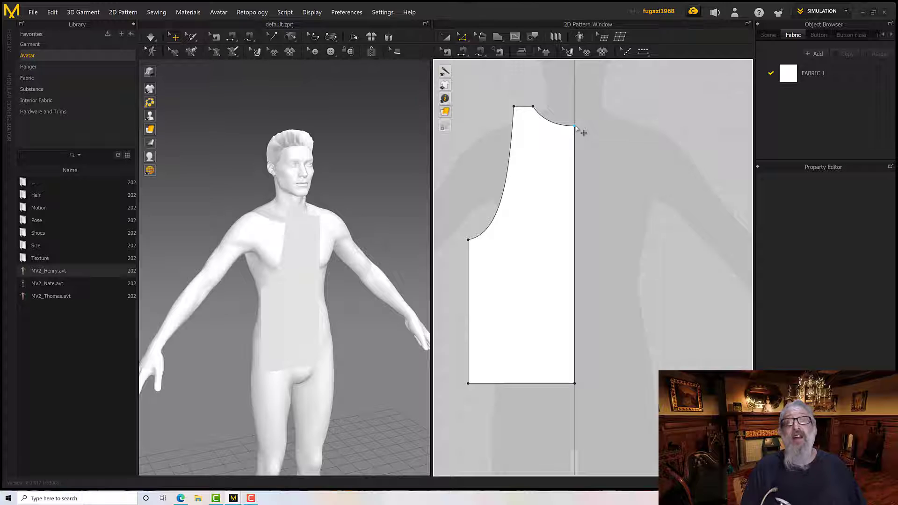
{"action": "left_click_drag", "start_coordinate": [577, 127], "coordinate": [584, 147]}
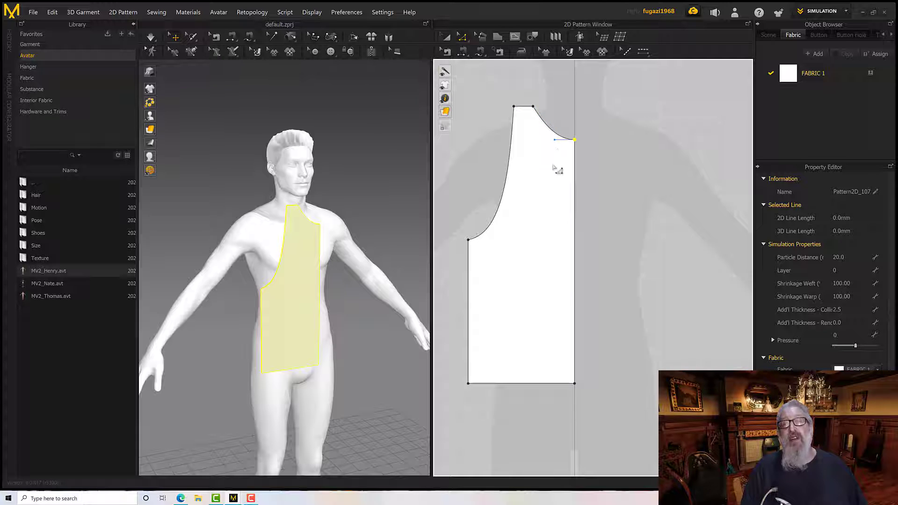
{"action": "left_click", "coordinate": [574, 383]}
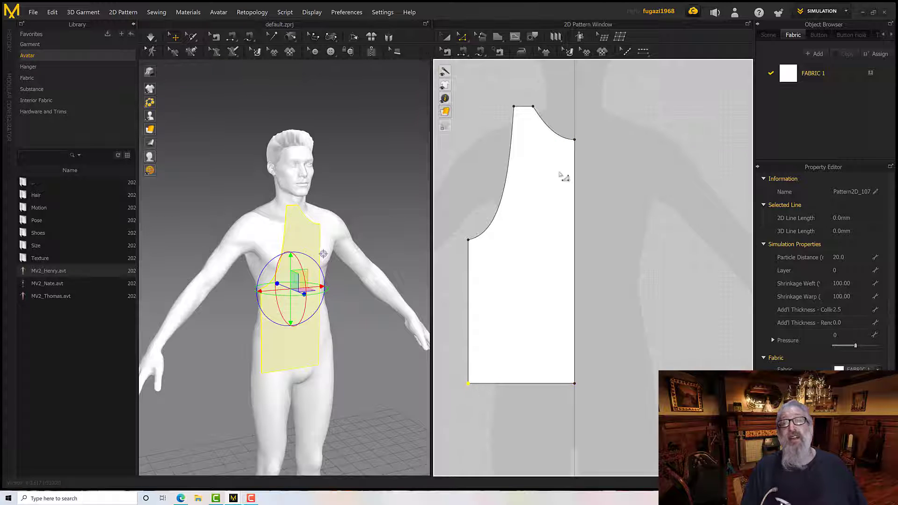
{"action": "left_click", "coordinate": [574, 141]}
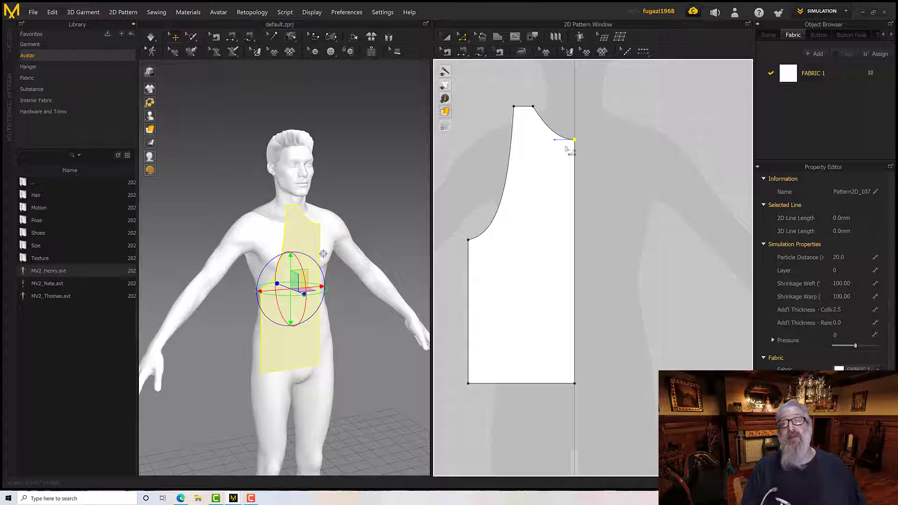
{"action": "left_click_drag", "start_coordinate": [557, 143], "coordinate": [540, 145]}
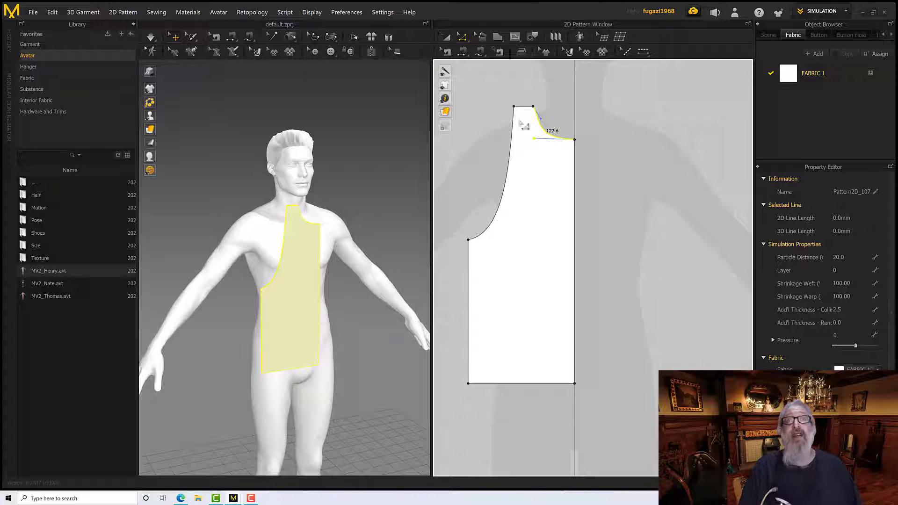
Unfold the half-front pattern along its centre line using Unfold Symmetric Editing (with Sewing)
{"action": "left_click", "coordinate": [461, 36]}
{"action": "left_click", "coordinate": [605, 131]}
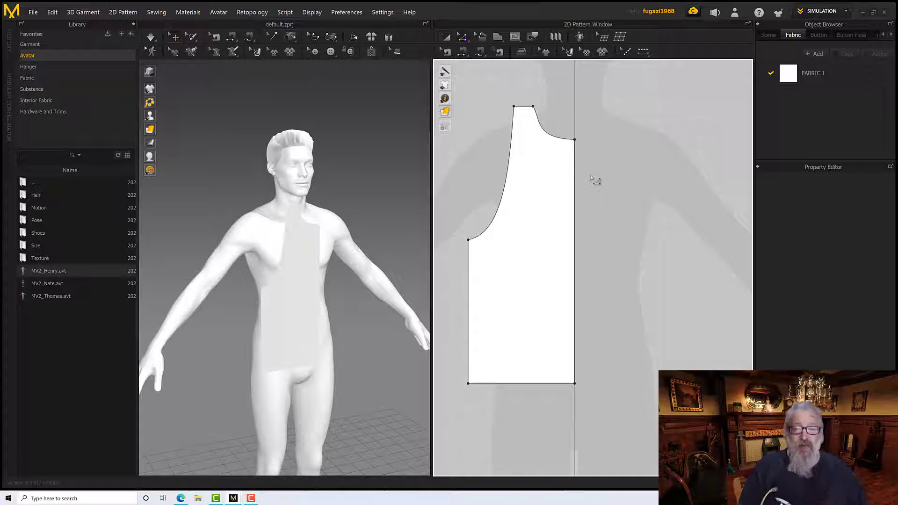
{"action": "left_click", "coordinate": [575, 216]}
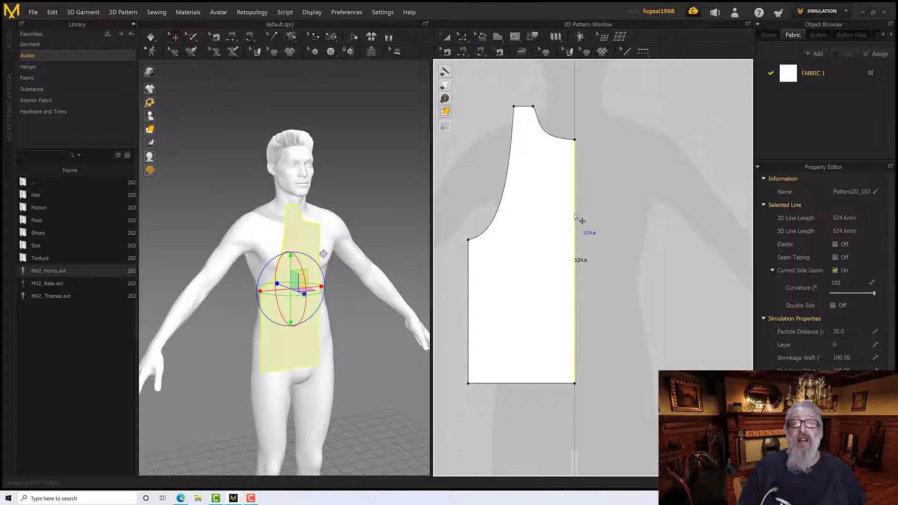
{"action": "right_click", "coordinate": [575, 216]}
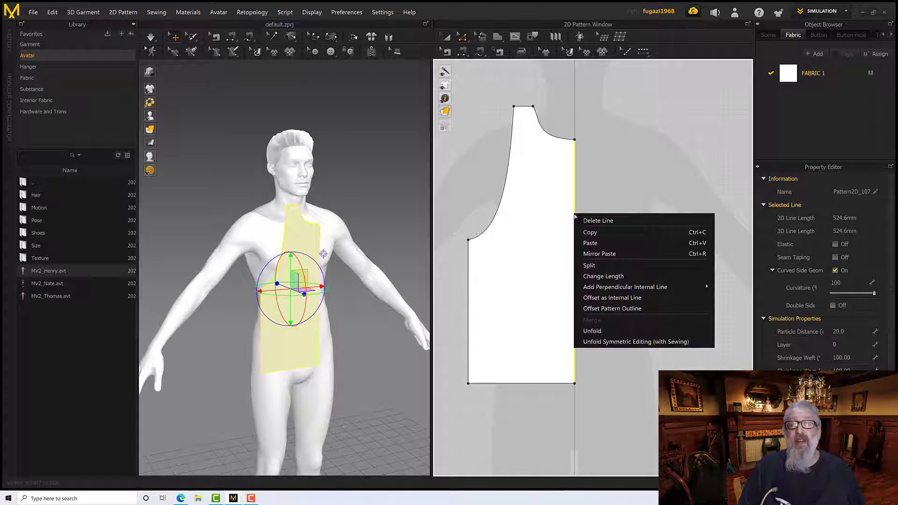
{"action": "left_click", "coordinate": [614, 342]}
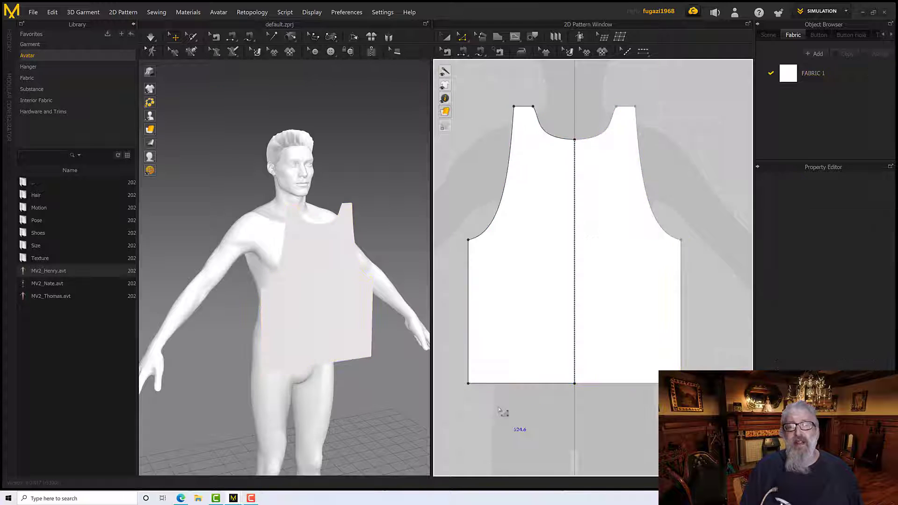
Move the hem's outer corner slightly inward and deepen the armhole curve to about 330 mm, with symmetric editing
{"action": "left_click_drag", "start_coordinate": [468, 384], "coordinate": [574, 383]}
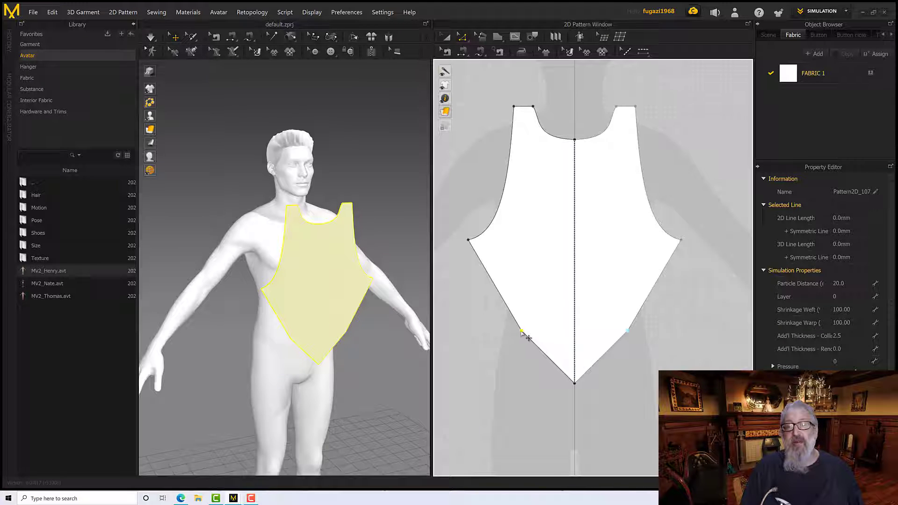
{"action": "left_click_drag", "start_coordinate": [522, 333], "coordinate": [471, 384]}
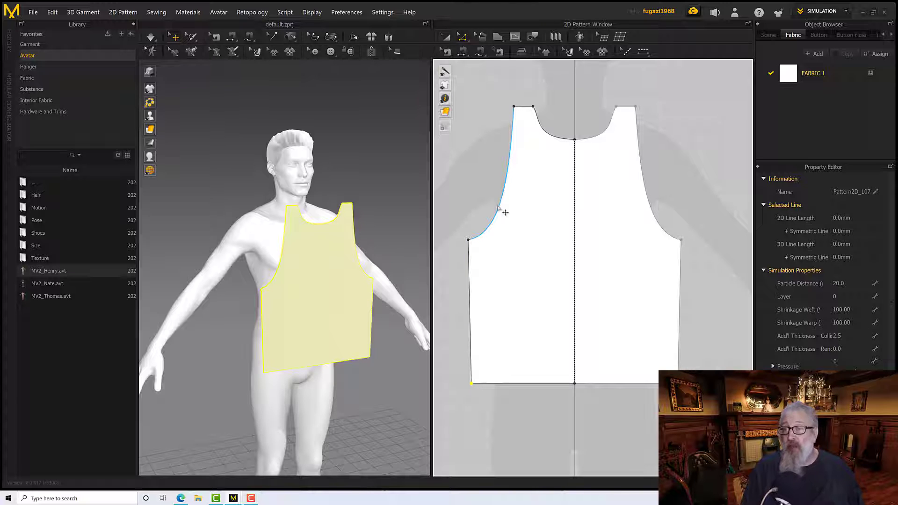
{"action": "left_click", "coordinate": [499, 209]}
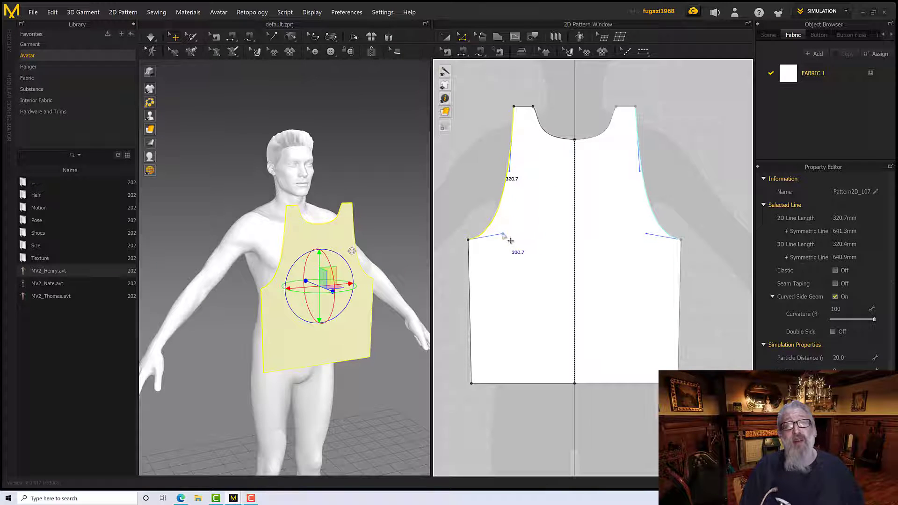
{"action": "left_click_drag", "start_coordinate": [504, 234], "coordinate": [517, 233]}
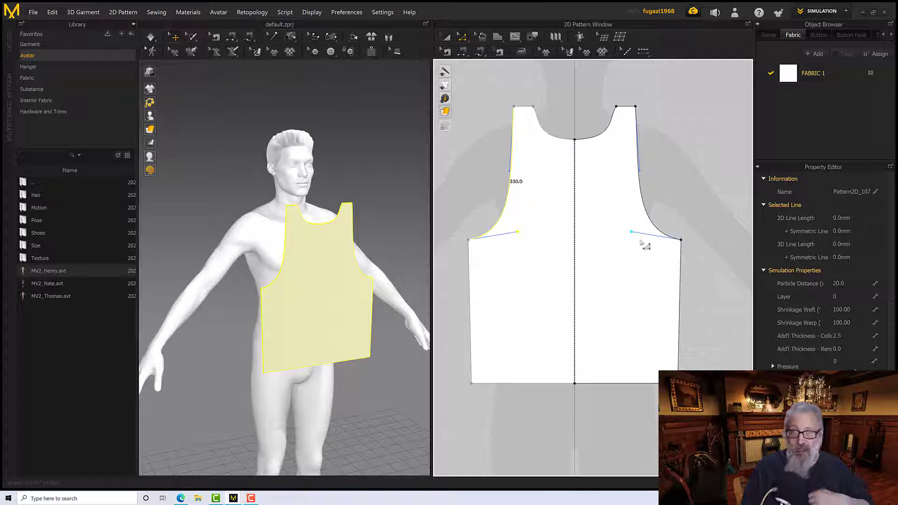
Move the front pattern piece forward, farther away from the avatar's chest, in the 3D view
{"action": "scroll", "coordinate": [307, 293], "scroll_direction": "up", "scroll_amount": 5}
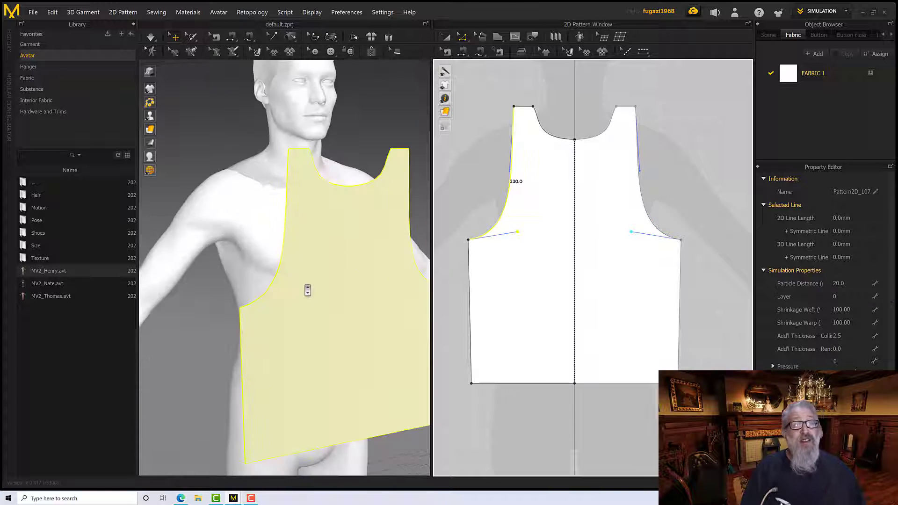
{"action": "scroll", "coordinate": [314, 294], "scroll_direction": "down", "scroll_amount": 6}
{"action": "right_click_drag", "start_coordinate": [313, 296], "coordinate": [350, 296]}
{"action": "left_click", "coordinate": [348, 298]}
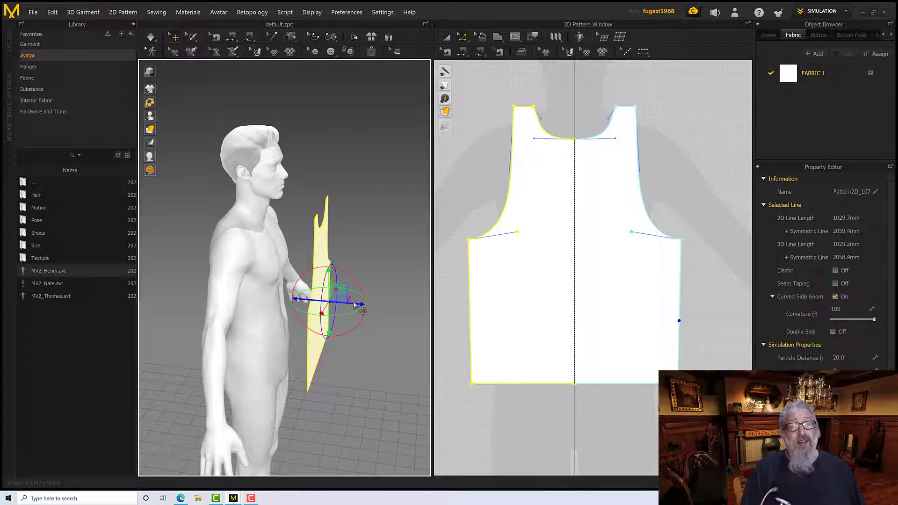
{"action": "left_click_drag", "start_coordinate": [348, 298], "coordinate": [364, 299]}
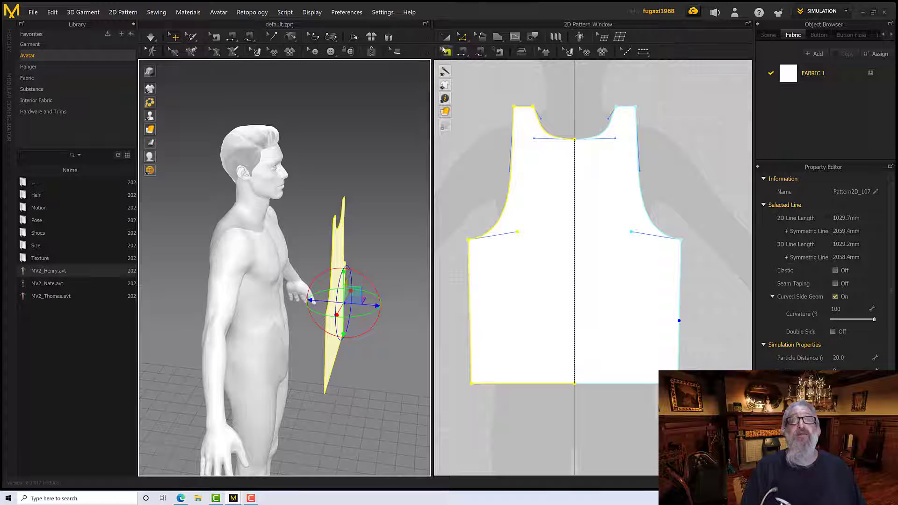
Copy the full front pattern and mirror-paste the duplicate beside it, level with the original, as a second tank-top piece
{"action": "left_click", "coordinate": [445, 37]}
{"action": "scroll", "coordinate": [456, 171], "scroll_direction": "down", "scroll_amount": 4}
{"action": "scroll", "coordinate": [455, 171], "scroll_direction": "up", "scroll_amount": 9}
{"action": "scroll", "coordinate": [483, 177], "scroll_direction": "down", "scroll_amount": 6}
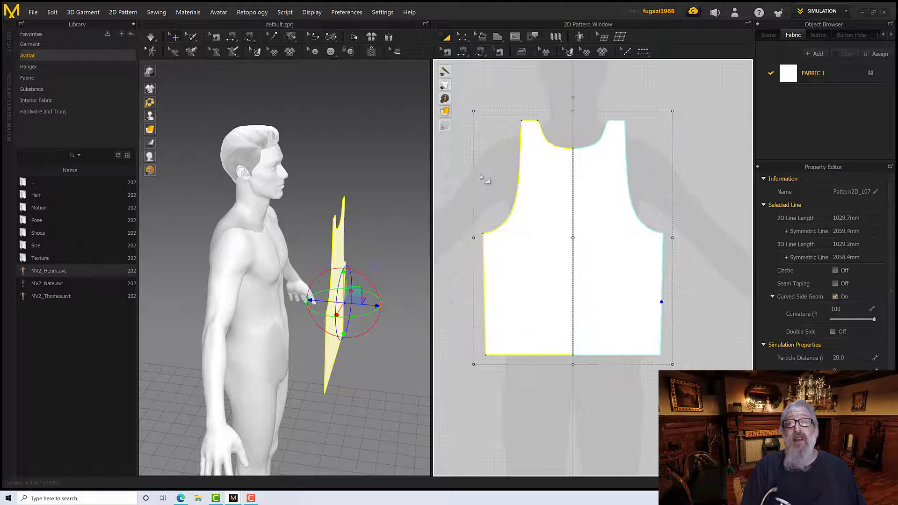
{"action": "scroll", "coordinate": [483, 177], "scroll_direction": "down", "scroll_amount": 3}
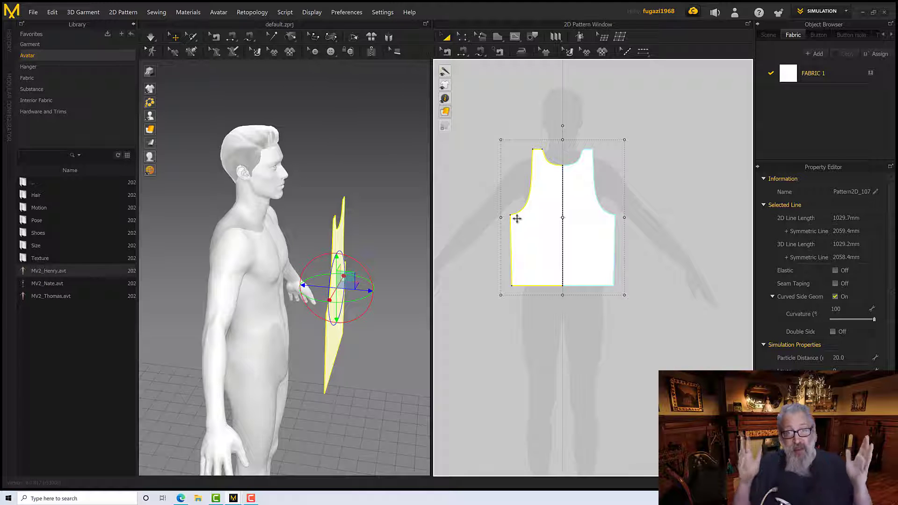
{"action": "right_click", "coordinate": [516, 219]}
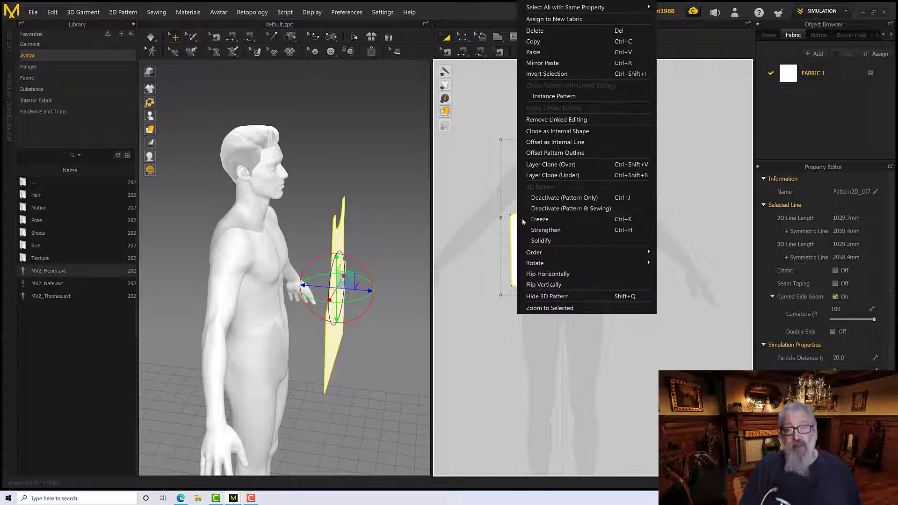
{"action": "left_click", "coordinate": [544, 55]}
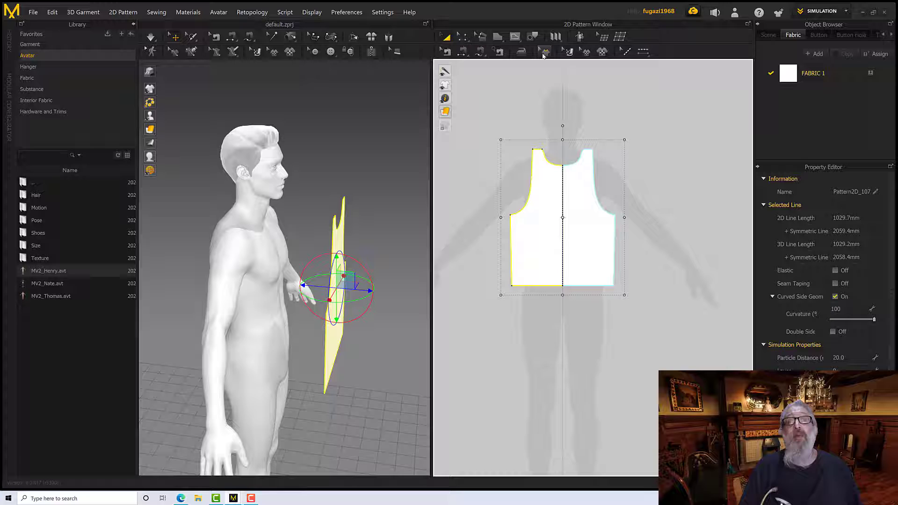
{"action": "right_click", "coordinate": [541, 241]}
{"action": "left_click", "coordinate": [581, 62]}
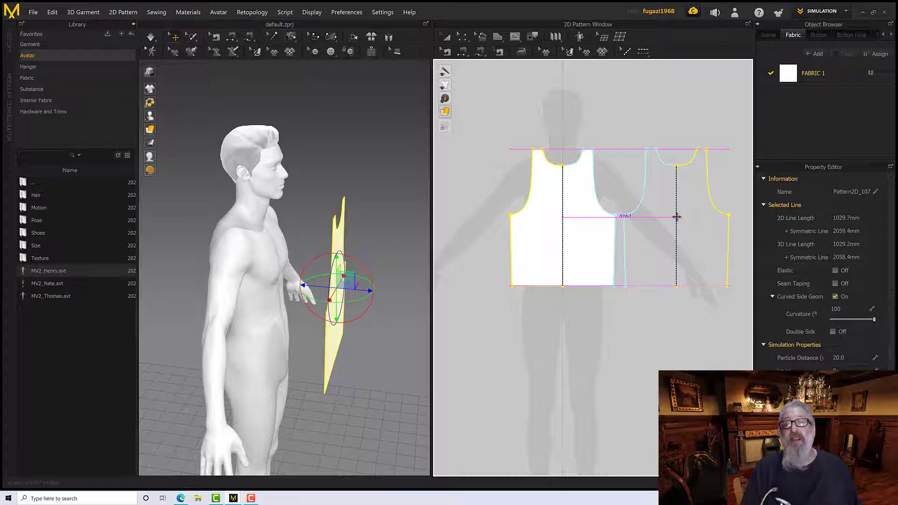
{"action": "left_click", "coordinate": [676, 217]}
{"action": "right_click_drag", "start_coordinate": [418, 288], "coordinate": [343, 265]}
{"action": "scroll", "coordinate": [399, 275], "scroll_direction": "up", "scroll_amount": 3}
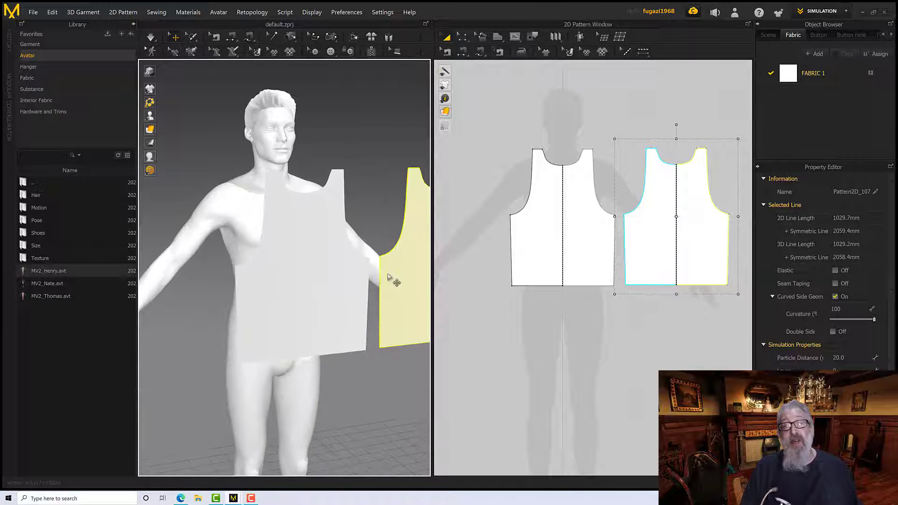
Select the duplicated pattern piece and display the avatar with its skin and clothing textures in the 3D view
{"action": "scroll", "coordinate": [387, 280], "scroll_direction": "down", "scroll_amount": 5}
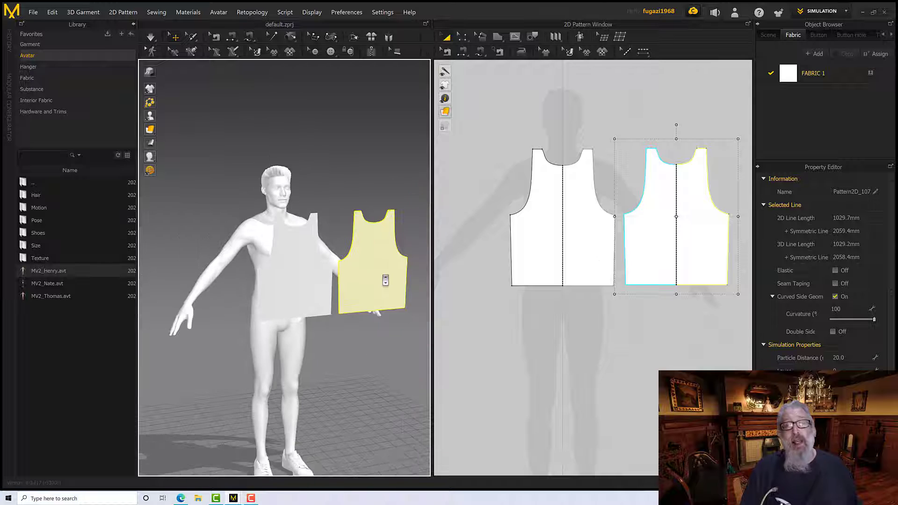
{"action": "left_click", "coordinate": [661, 237]}
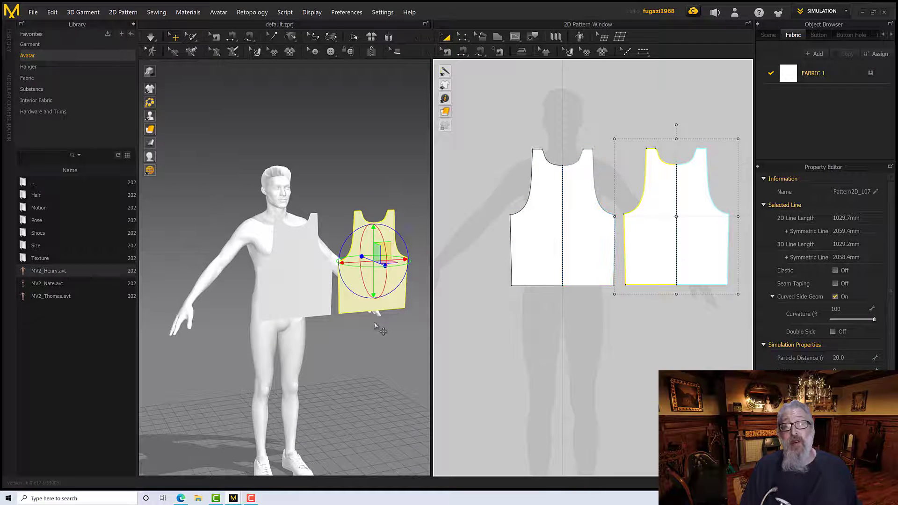
{"action": "right_click_drag", "start_coordinate": [375, 326], "coordinate": [381, 298]}
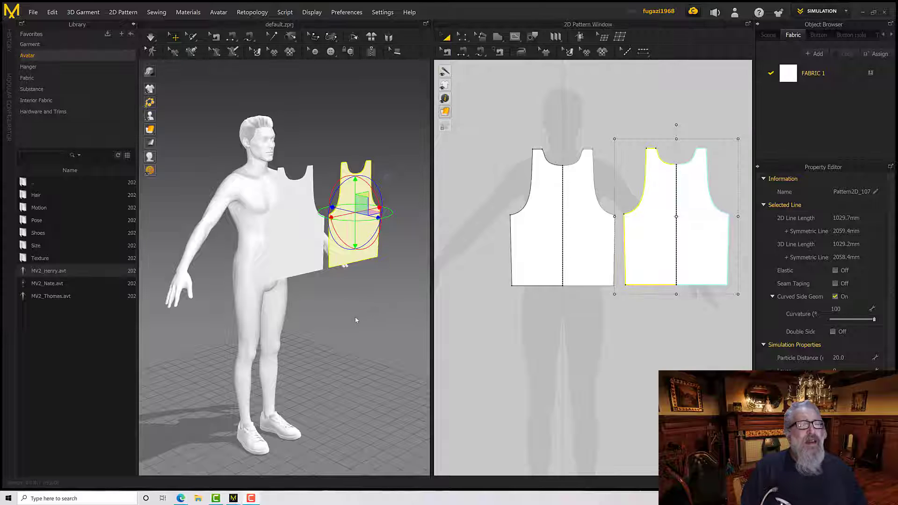
{"action": "mouse_move", "coordinate": [361, 321]}
{"action": "right_mouse_down"}
{"action": "mouse_move", "coordinate": [360, 292]}
{"action": "mouse_move", "coordinate": [356, 316]}
{"action": "right_mouse_up"}
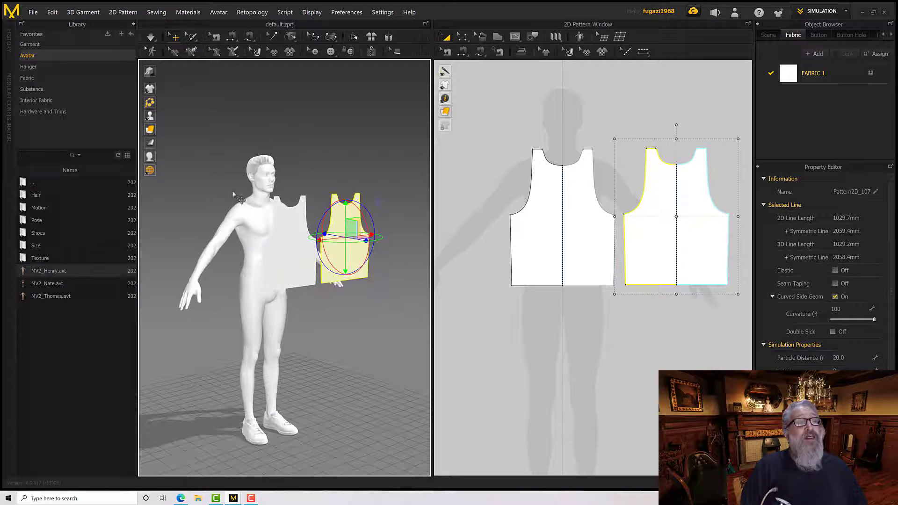
{"action": "mouse_move", "coordinate": [160, 122]}
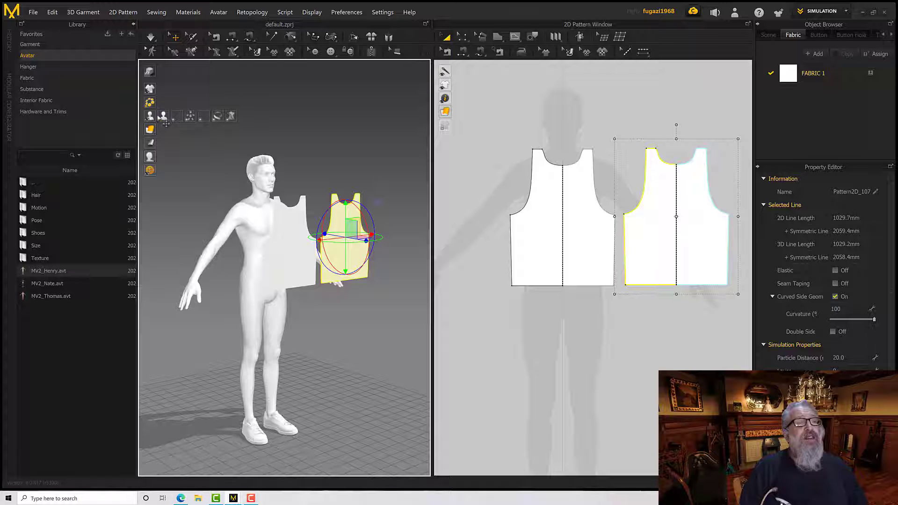
{"action": "mouse_move", "coordinate": [158, 163]}
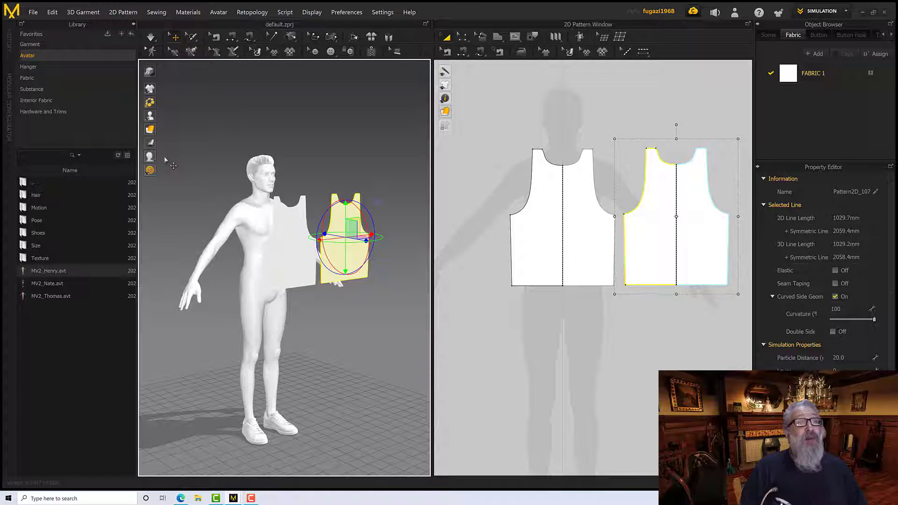
{"action": "left_click", "coordinate": [159, 157]}
{"action": "right_click_drag", "start_coordinate": [193, 201], "coordinate": [227, 233]}
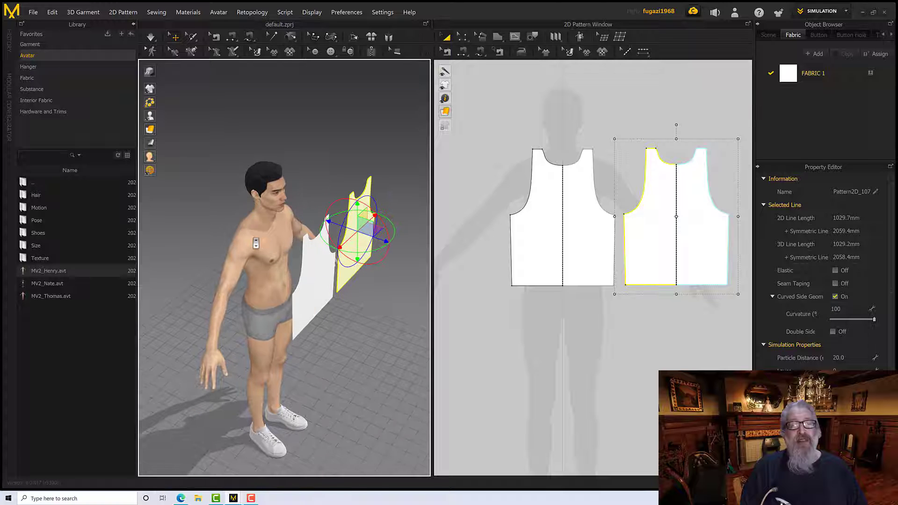
Reposition the gizmo on the duplicated piece and examine its axes from above and in front of the avatar
{"action": "left_click", "coordinate": [314, 281]}
{"action": "right_click_drag", "start_coordinate": [343, 244], "coordinate": [304, 255]}
{"action": "left_click", "coordinate": [383, 296]}
{"action": "right_click_drag", "start_coordinate": [383, 296], "coordinate": [333, 309]}
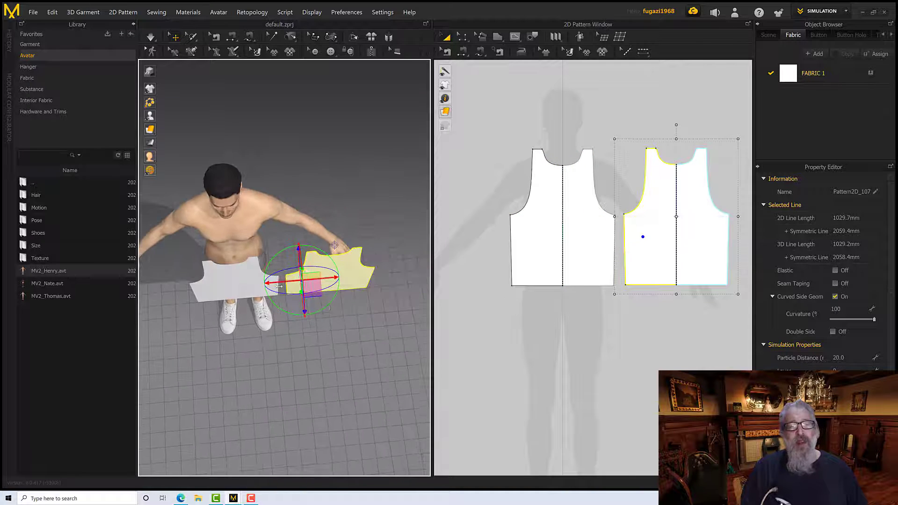
{"action": "left_click", "coordinate": [347, 280]}
{"action": "right_click_drag", "start_coordinate": [328, 267], "coordinate": [351, 115]}
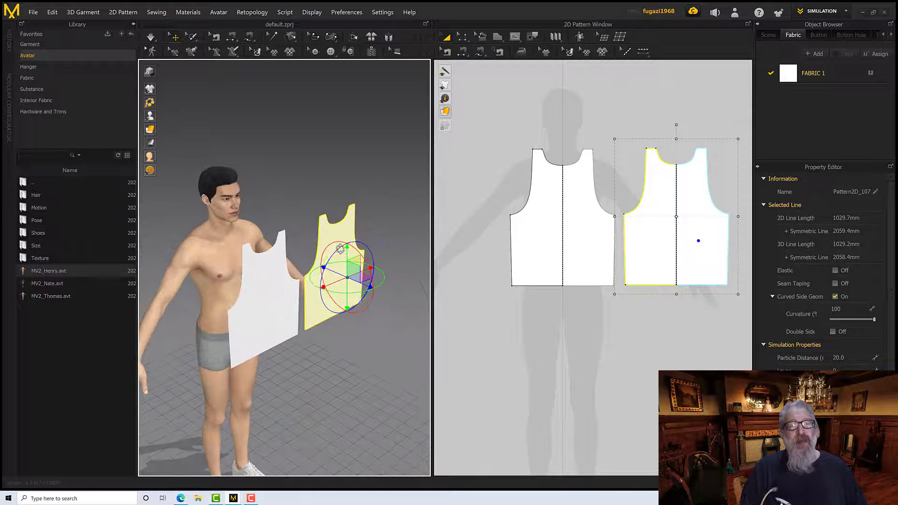
{"action": "mouse_move", "coordinate": [321, 184]}
{"action": "right_mouse_down"}
{"action": "mouse_move", "coordinate": [323, 170]}
{"action": "mouse_move", "coordinate": [333, 179]}
{"action": "right_mouse_up"}
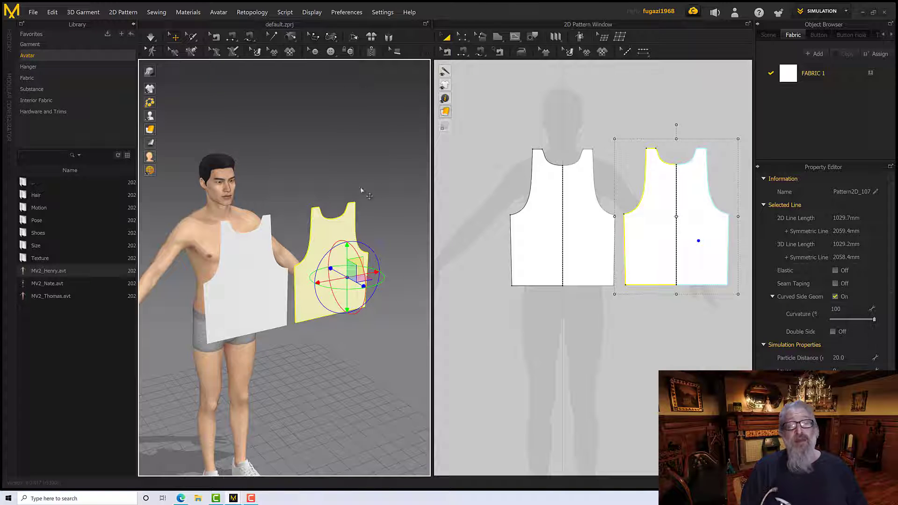
Try the gizmo in Screen Coordinate mode and switch it back to Local Coordinate
{"action": "left_click", "coordinate": [354, 13]}
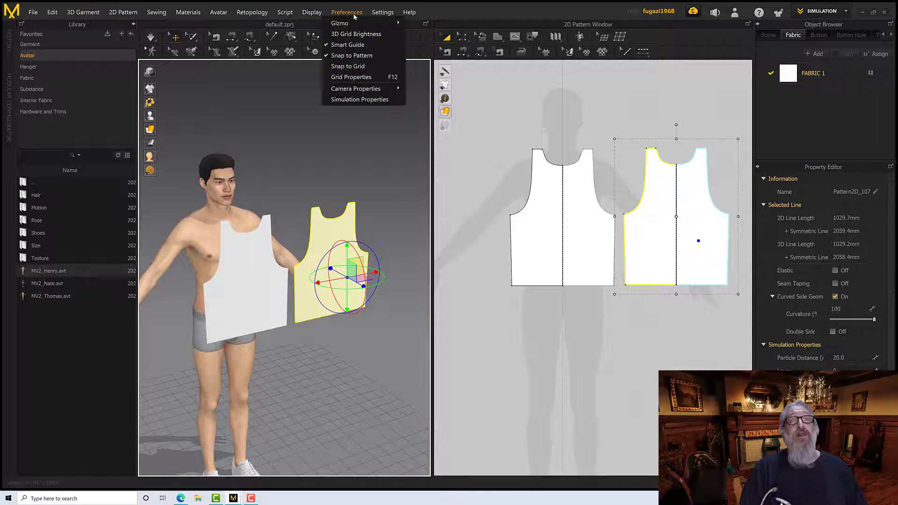
{"action": "mouse_move", "coordinate": [354, 23]}
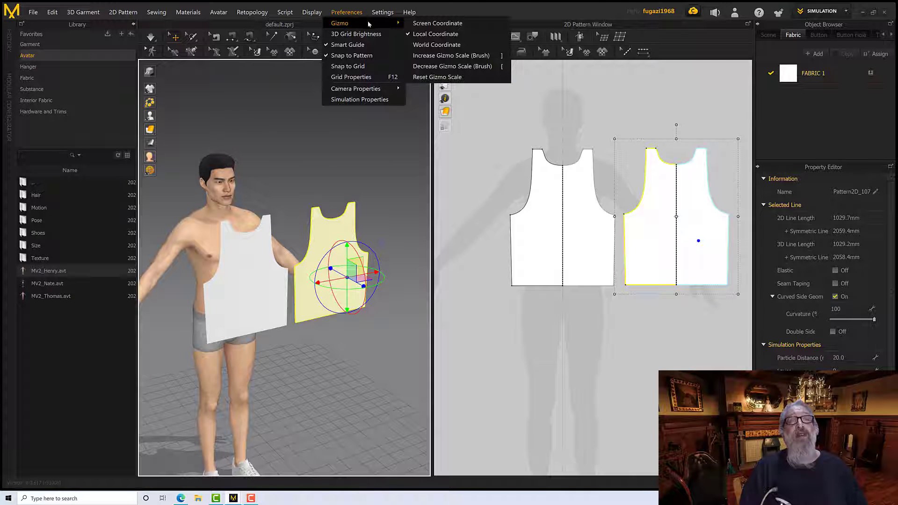
{"action": "left_click", "coordinate": [429, 24]}
{"action": "right_click_drag", "start_coordinate": [371, 158], "coordinate": [359, 181]}
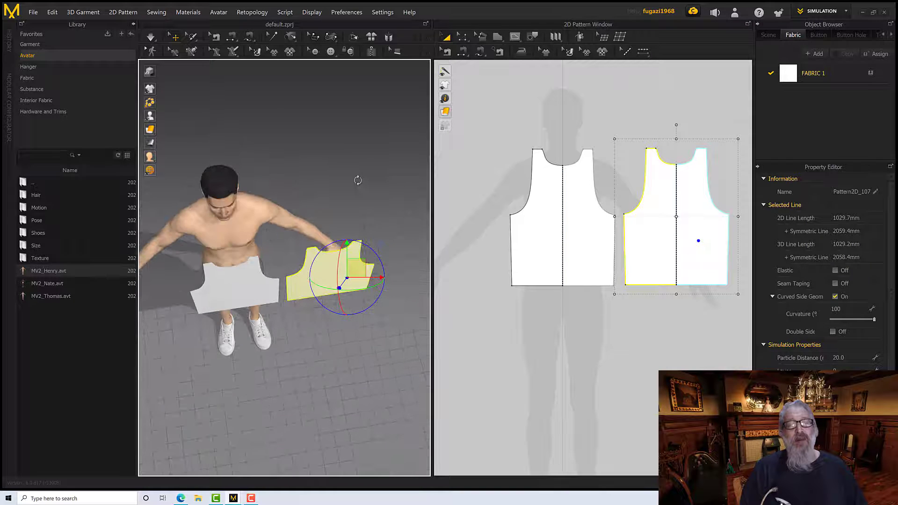
{"action": "left_click", "coordinate": [347, 13]}
{"action": "mouse_move", "coordinate": [350, 23]}
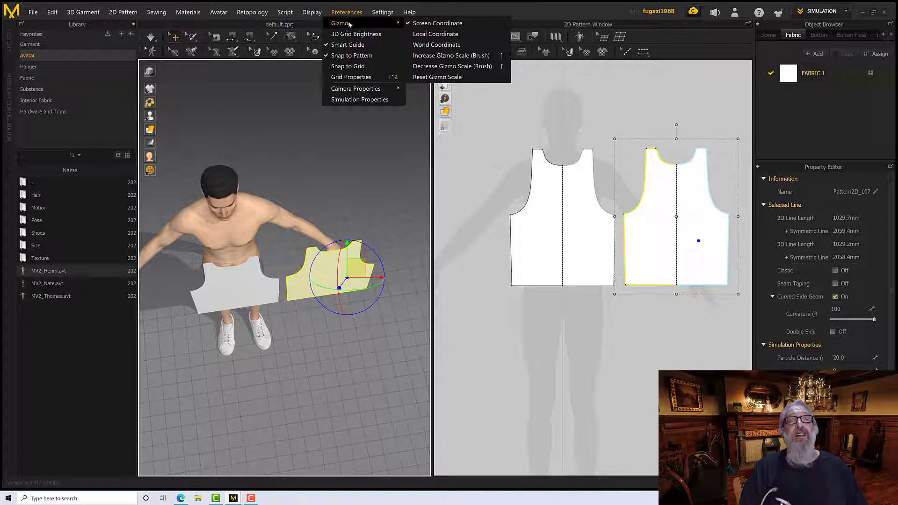
{"action": "left_click", "coordinate": [424, 35]}
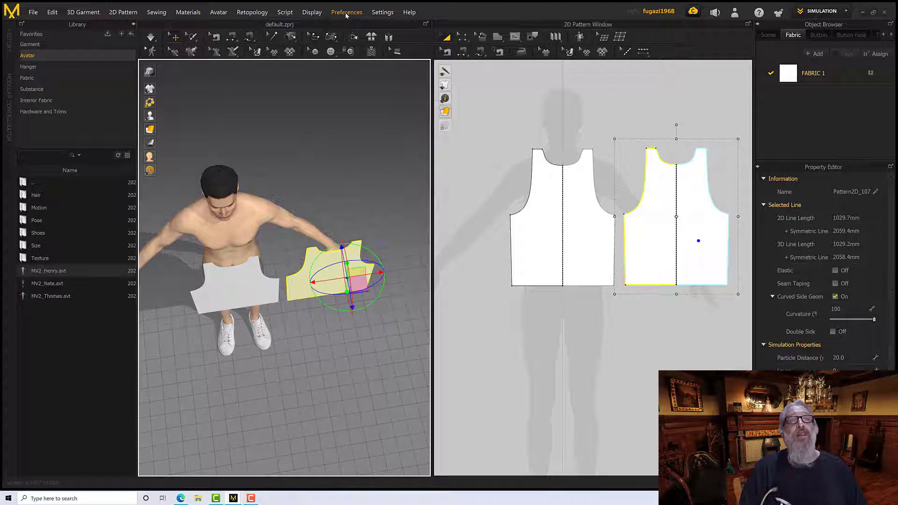
Set the gizmo to World Coordinate and move the duplicated piece from beside the front piece to behind the avatar
{"action": "left_click", "coordinate": [346, 16]}
{"action": "mouse_move", "coordinate": [350, 24]}
{"action": "left_click", "coordinate": [423, 45]}
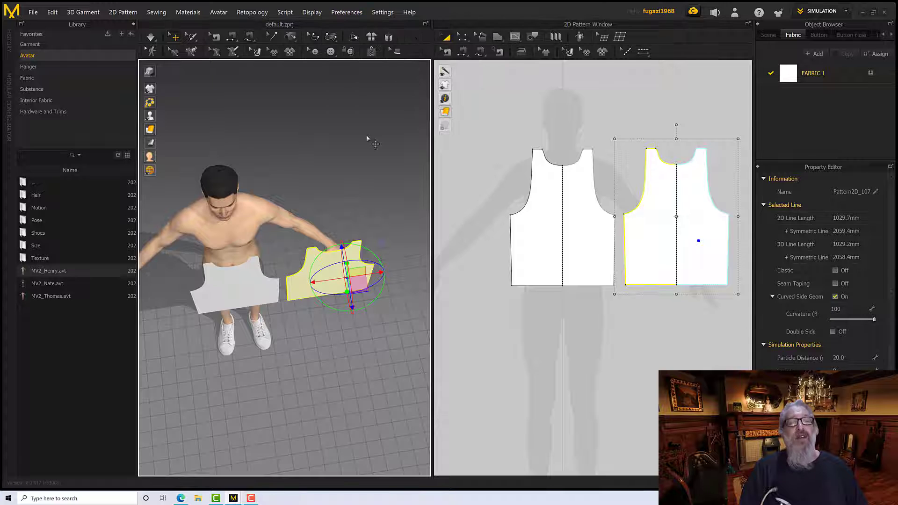
{"action": "right_click_drag", "start_coordinate": [367, 138], "coordinate": [377, 167]}
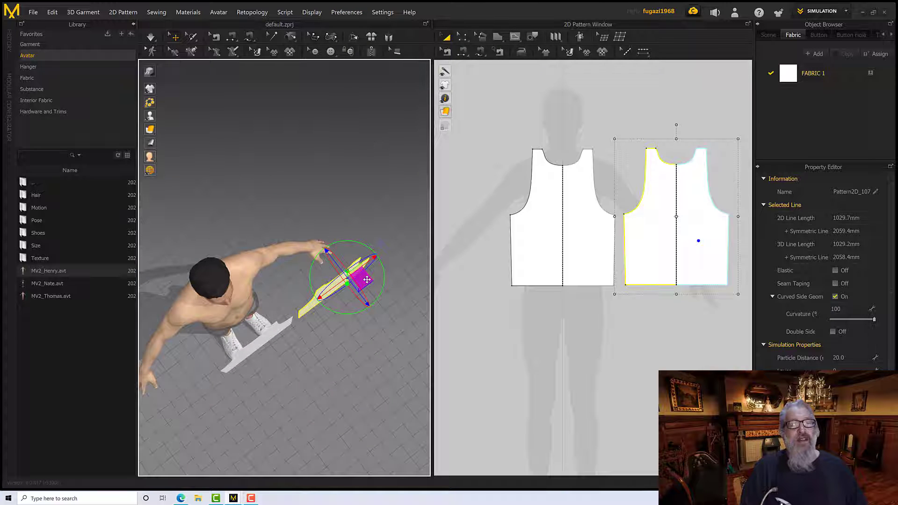
{"action": "left_click_drag", "start_coordinate": [367, 279], "coordinate": [223, 249]}
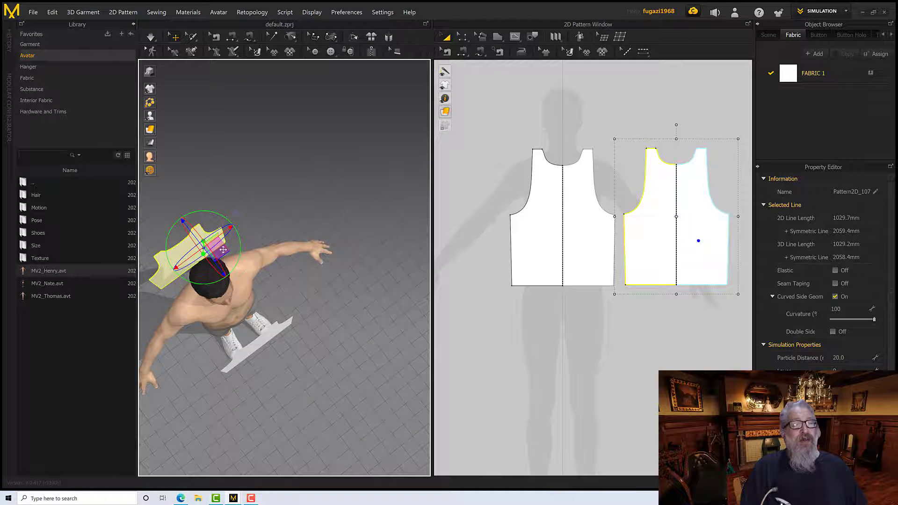
Rotate the duplicated piece about half a turn around its vertical axis and centre it behind the avatar's back
{"action": "right_click_drag", "start_coordinate": [223, 249], "coordinate": [243, 227]}
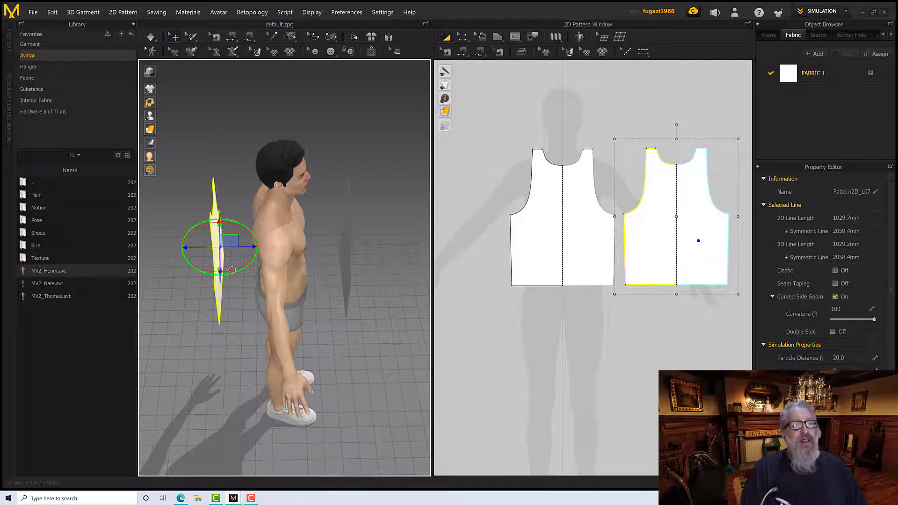
{"action": "right_click_drag", "start_coordinate": [231, 270], "coordinate": [250, 283]}
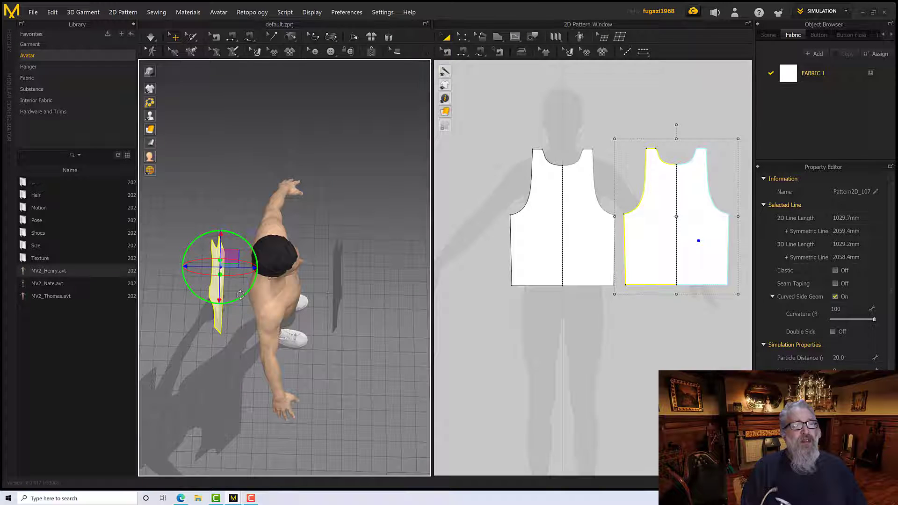
{"action": "left_click_drag", "start_coordinate": [241, 297], "coordinate": [202, 229]}
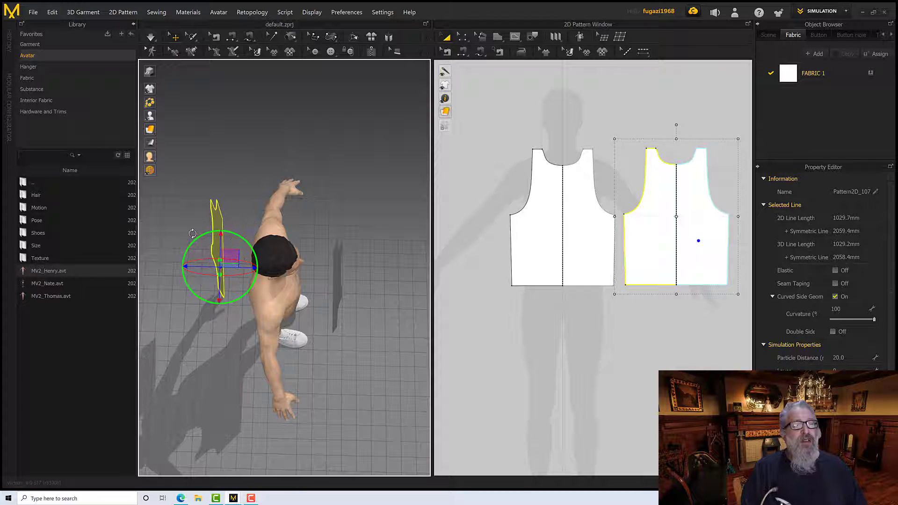
{"action": "right_click_drag", "start_coordinate": [201, 229], "coordinate": [279, 218]}
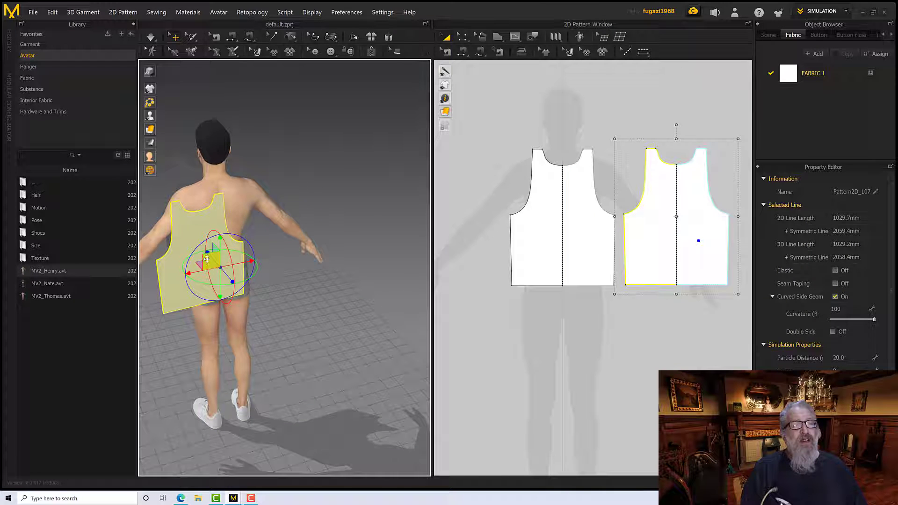
{"action": "left_click_drag", "start_coordinate": [207, 259], "coordinate": [230, 240]}
{"action": "right_click_drag", "start_coordinate": [230, 240], "coordinate": [277, 231]}
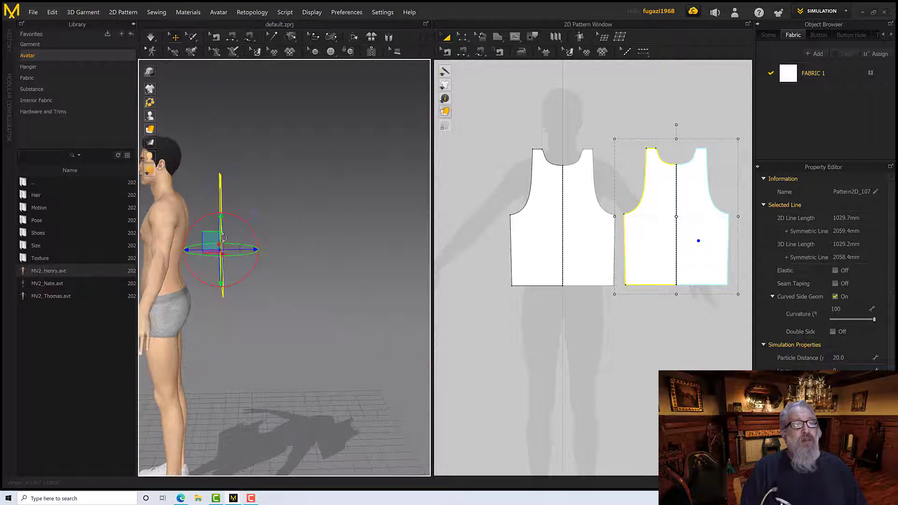
{"action": "right_click_drag", "start_coordinate": [209, 240], "coordinate": [276, 238]}
Move the front pattern piece closer to the avatar's chest
{"action": "left_click", "coordinate": [178, 244]}
{"action": "right_click_drag", "start_coordinate": [178, 244], "coordinate": [206, 244]}
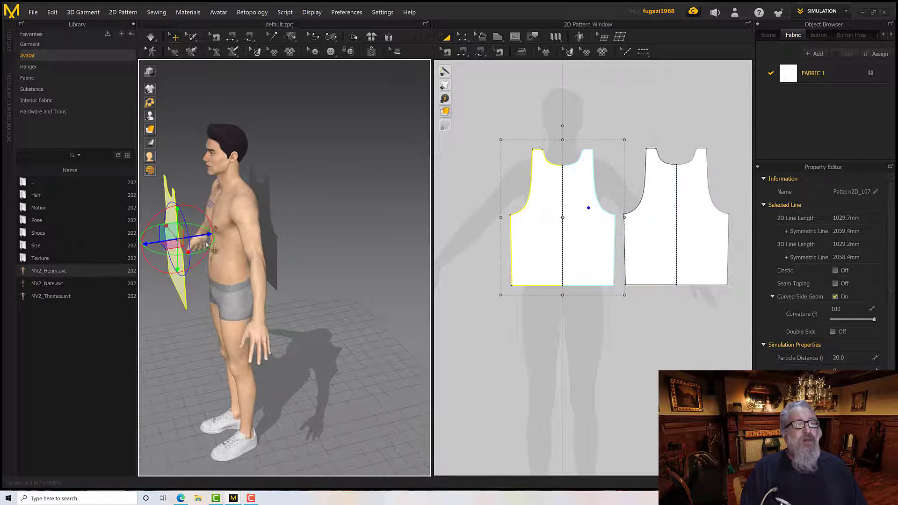
{"action": "left_click_drag", "start_coordinate": [197, 237], "coordinate": [225, 233]}
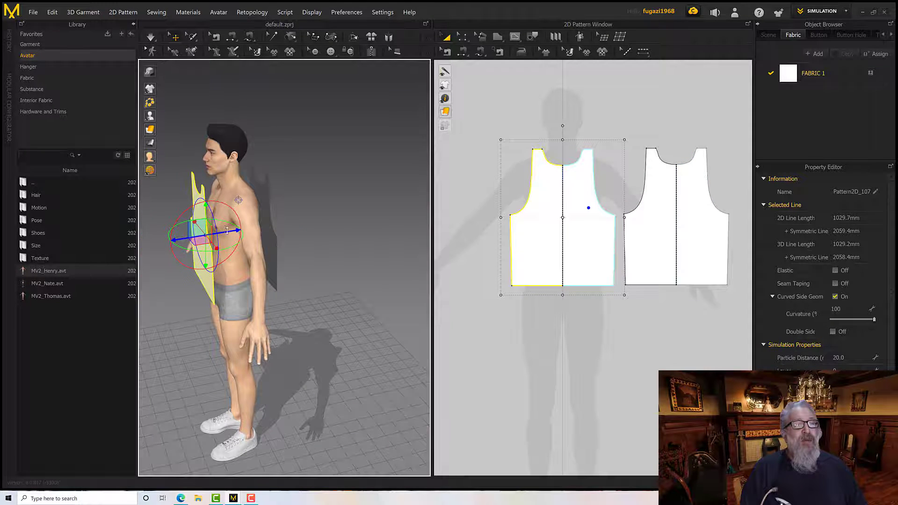
{"action": "right_click_drag", "start_coordinate": [225, 232], "coordinate": [357, 185]}
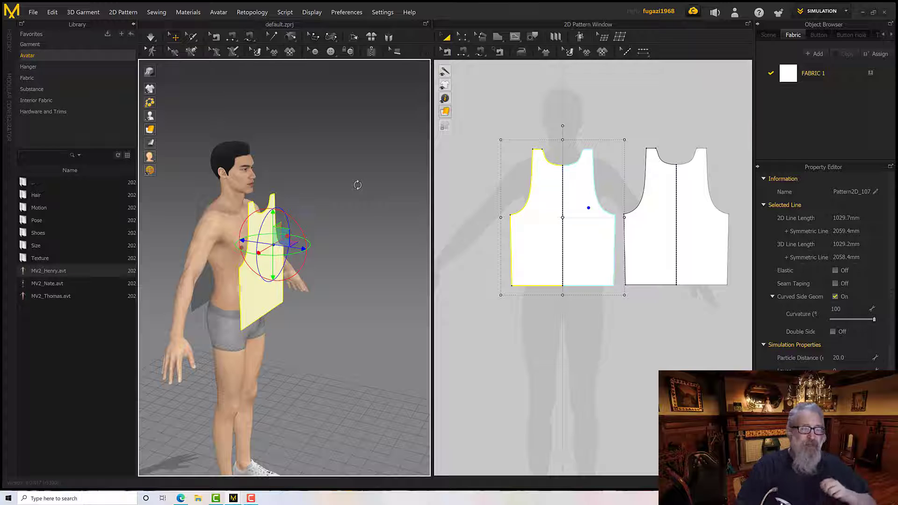
Move the front piece up and far ahead of the avatar, and the back piece up and farther behind it
{"action": "key", "text": "6"}
{"action": "left_click_drag", "start_coordinate": [279, 237], "coordinate": [367, 159]}
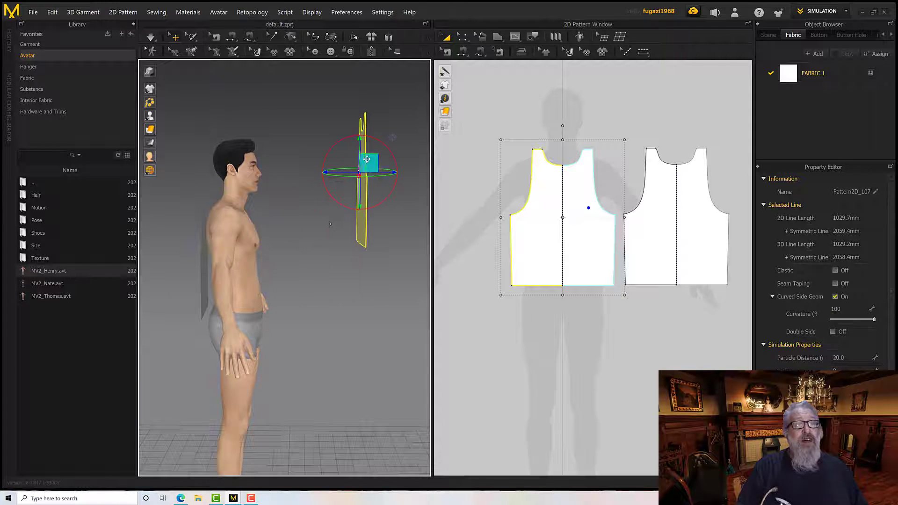
{"action": "middle_click_drag", "start_coordinate": [292, 238], "coordinate": [320, 246]}
{"action": "left_click", "coordinate": [230, 269]}
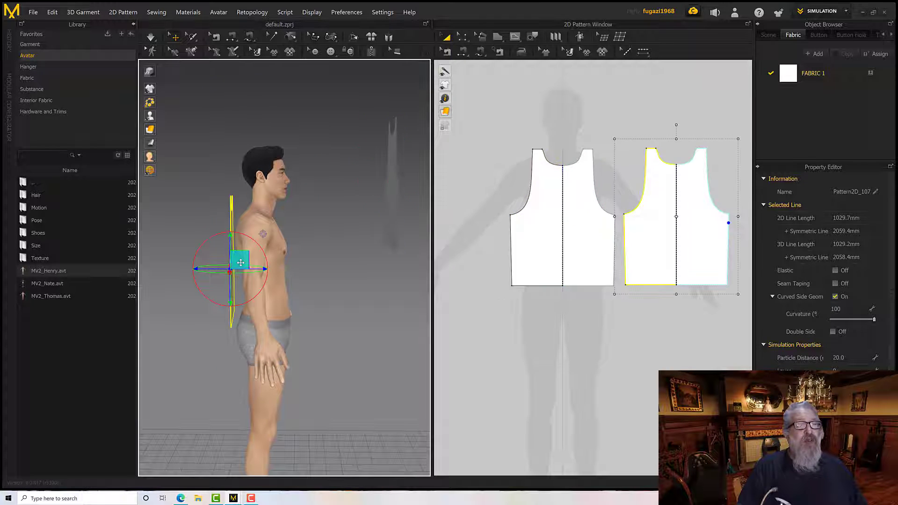
{"action": "left_click_drag", "start_coordinate": [241, 263], "coordinate": [175, 208]}
{"action": "middle_click_drag", "start_coordinate": [304, 198], "coordinate": [293, 213]}
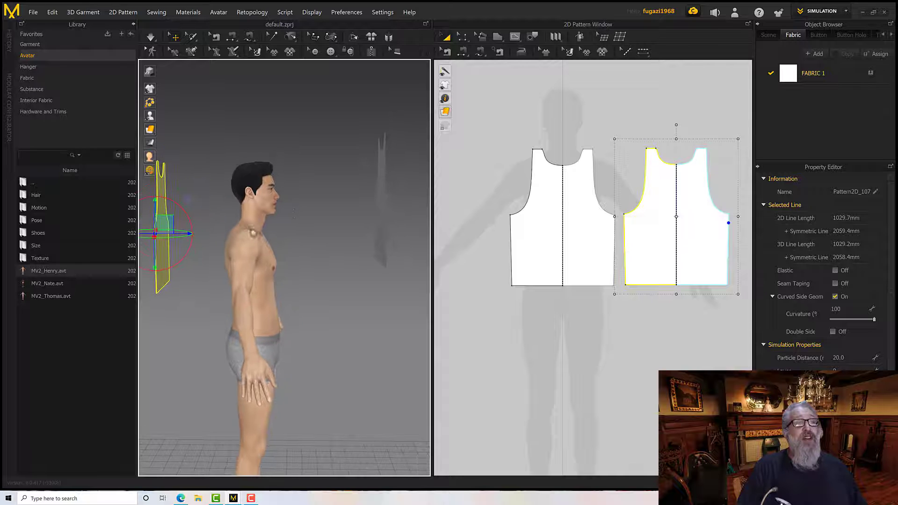
{"action": "right_click_drag", "start_coordinate": [294, 213], "coordinate": [269, 228]}
{"action": "middle_click_drag", "start_coordinate": [269, 228], "coordinate": [303, 221]}
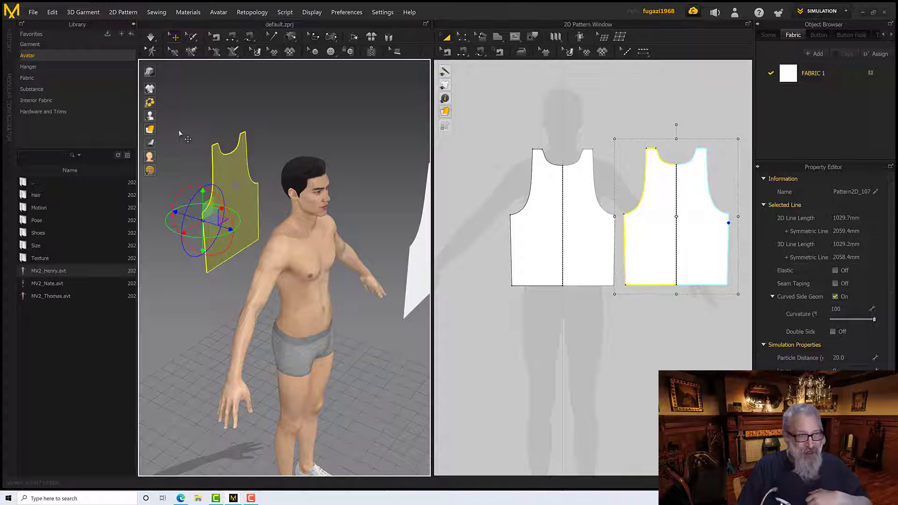
Show the avatar's arrangement points and place the front pattern piece at the front centre point on the torso
{"action": "mouse_move", "coordinate": [174, 118]}
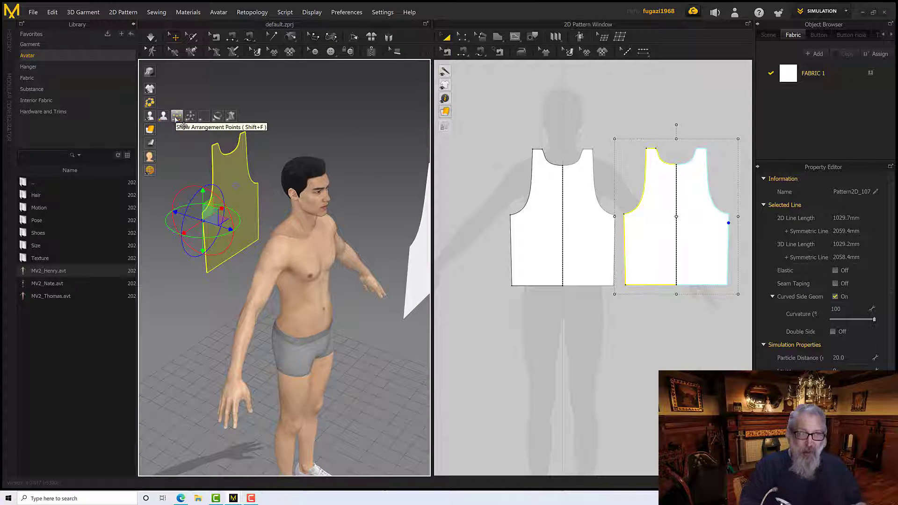
{"action": "left_click", "coordinate": [175, 119]}
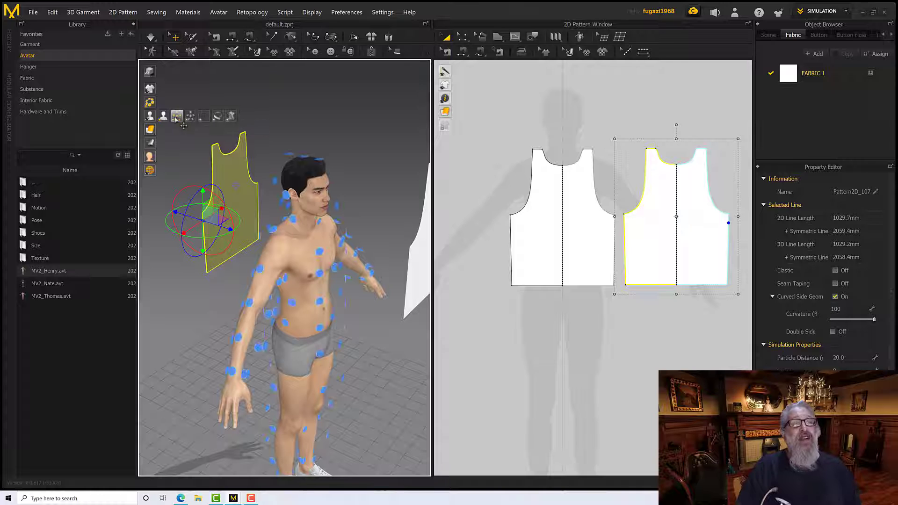
{"action": "right_click_drag", "start_coordinate": [297, 141], "coordinate": [343, 146]}
{"action": "left_click", "coordinate": [352, 149]}
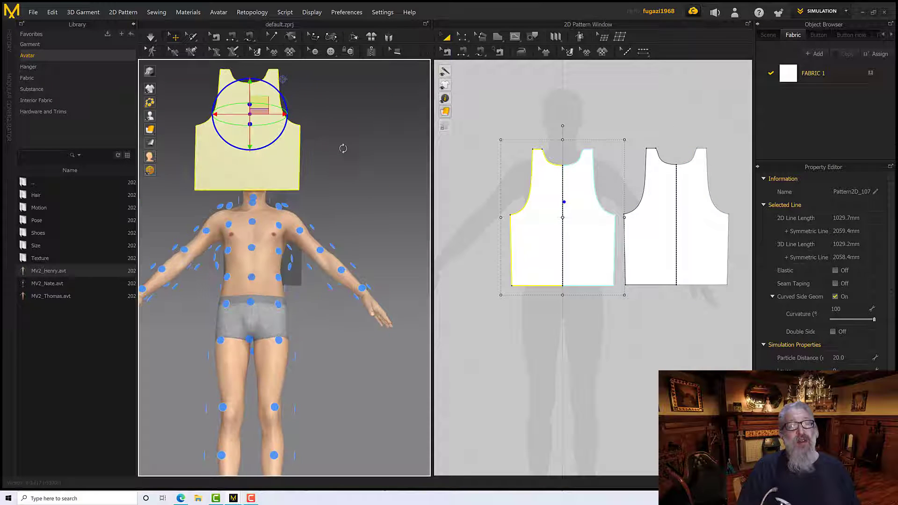
{"action": "left_click", "coordinate": [248, 245]}
{"action": "right_click_drag", "start_coordinate": [248, 245], "coordinate": [332, 246]}
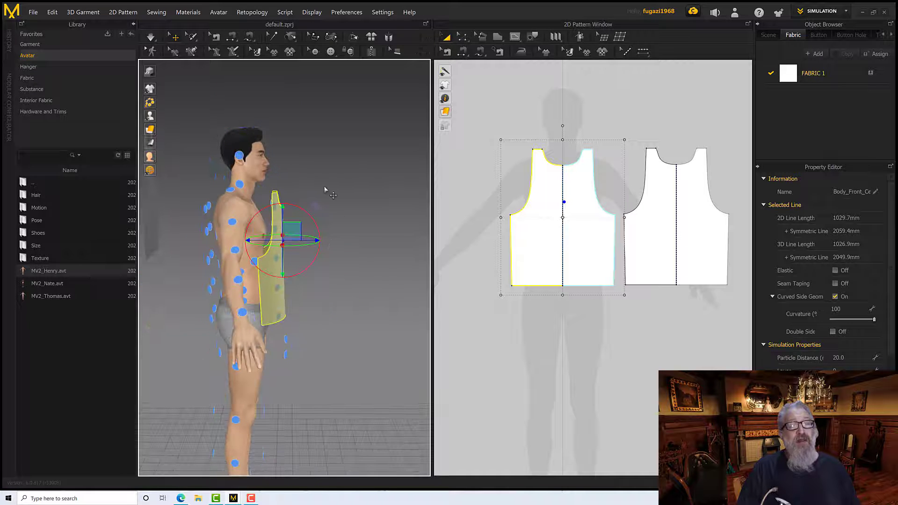
Place the back pattern piece at the avatar's back centre arrangement point and hide the arrangement points
{"action": "right_click_drag", "start_coordinate": [330, 195], "coordinate": [324, 162]}
{"action": "left_click", "coordinate": [224, 169]}
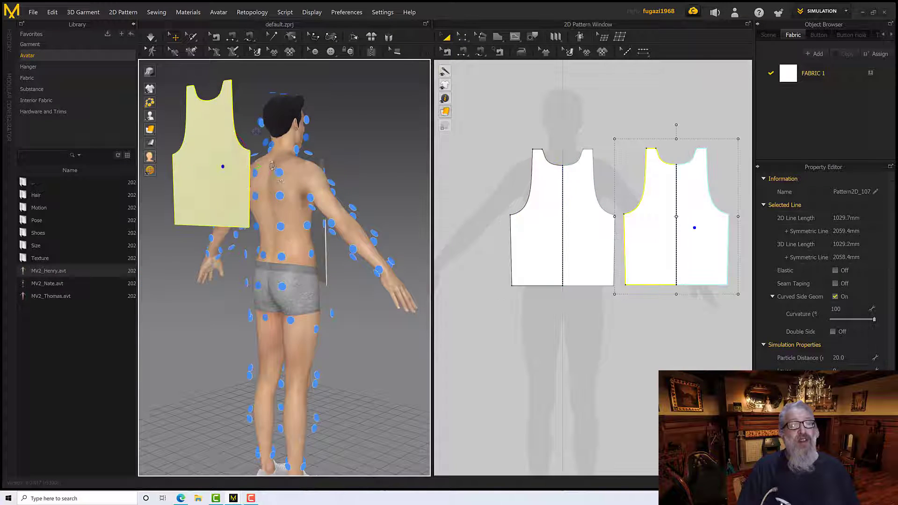
{"action": "right_click_drag", "start_coordinate": [220, 164], "coordinate": [155, 191]}
{"action": "left_click", "coordinate": [248, 223]}
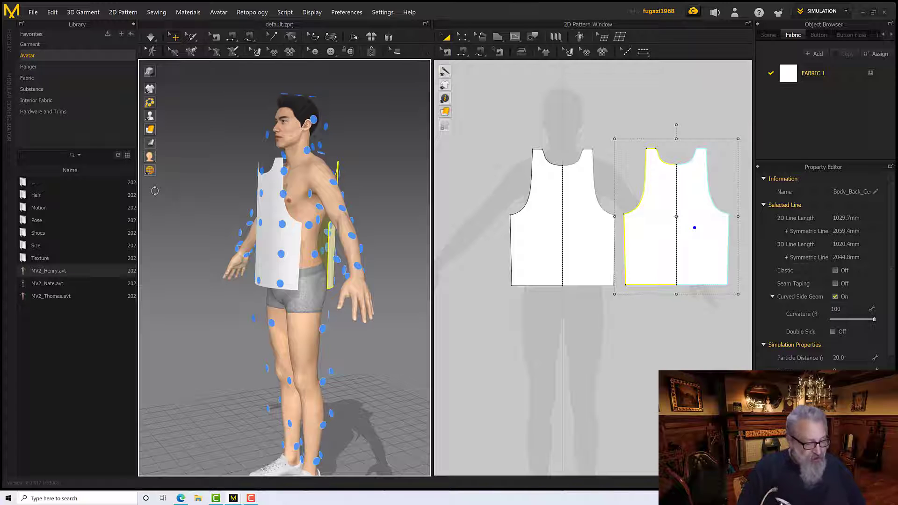
{"action": "key", "text": "shift+f"}
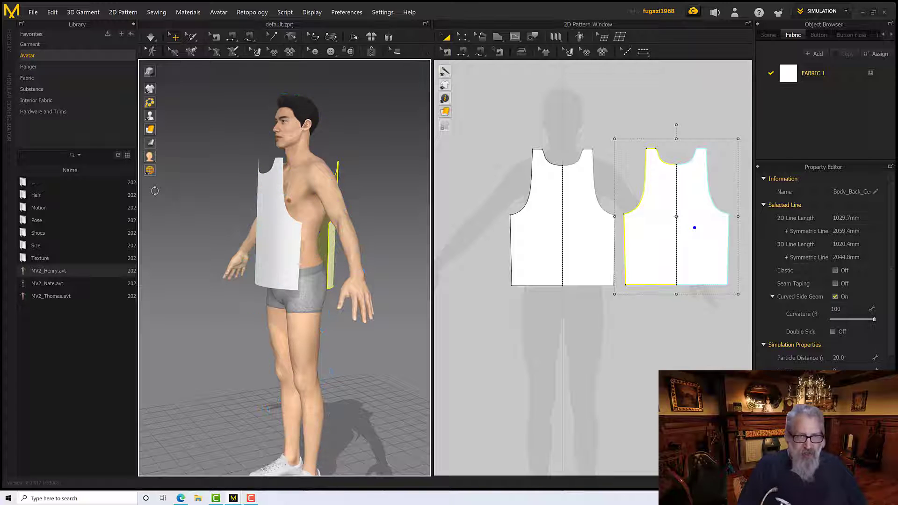
Use Segment Sewing to sew the front piece's side edge to the matching side edge of the back piece
{"action": "right_click_drag", "start_coordinate": [239, 202], "coordinate": [296, 209]}
{"action": "scroll", "coordinate": [299, 208], "scroll_direction": "up", "scroll_amount": 10}
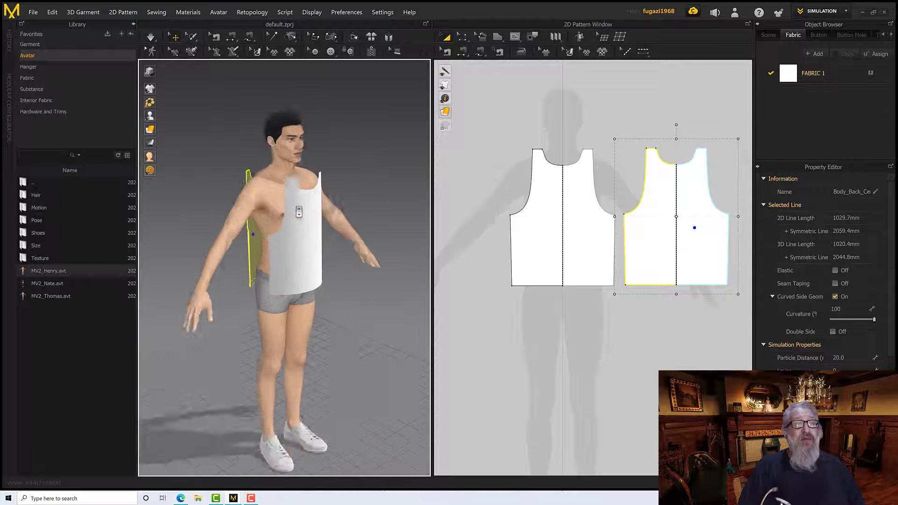
{"action": "scroll", "coordinate": [310, 247], "scroll_direction": "down", "scroll_amount": 3}
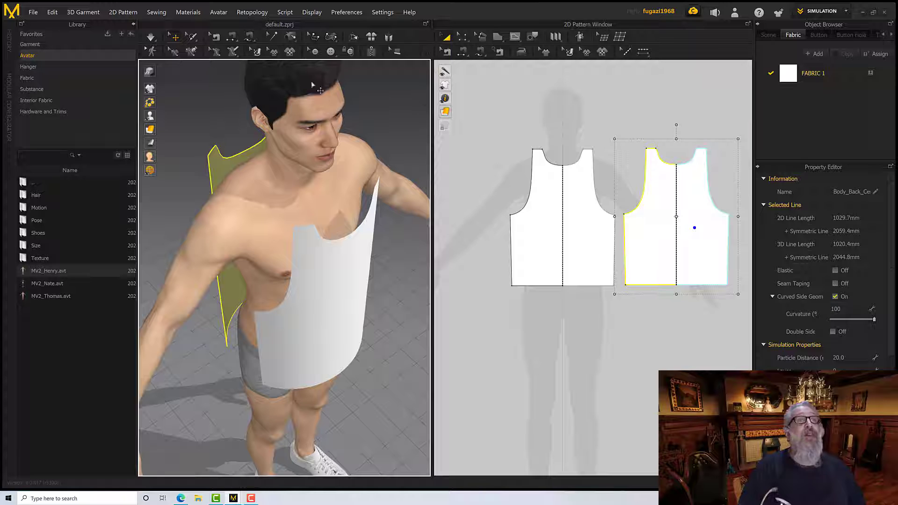
{"action": "left_click", "coordinate": [231, 37]}
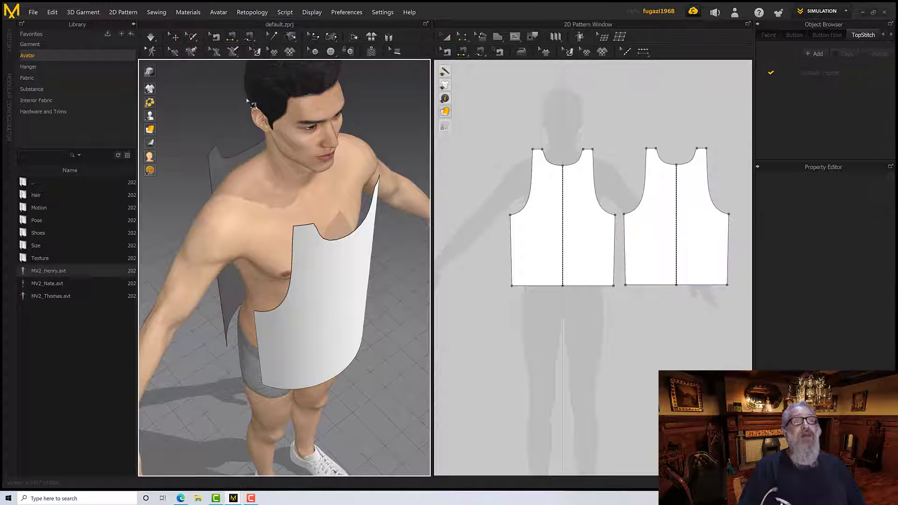
{"action": "right_click_drag", "start_coordinate": [269, 191], "coordinate": [270, 162]}
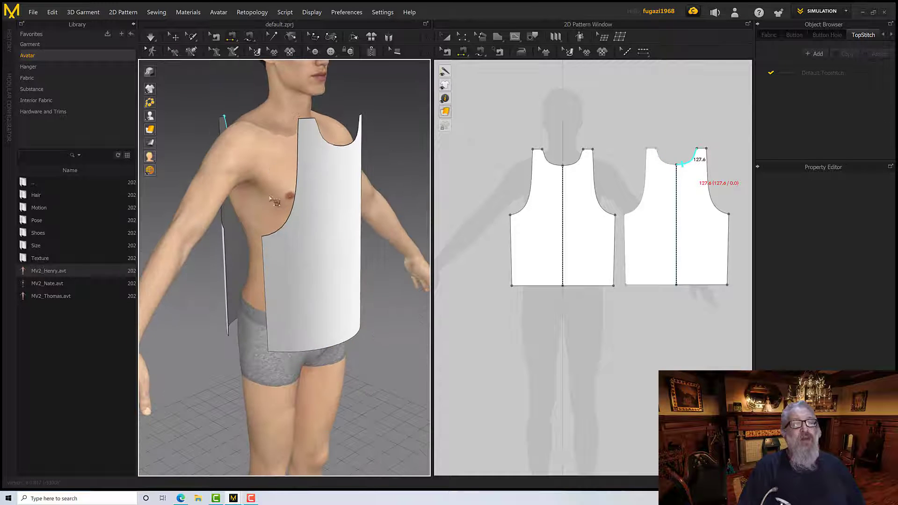
{"action": "left_click", "coordinate": [262, 245]}
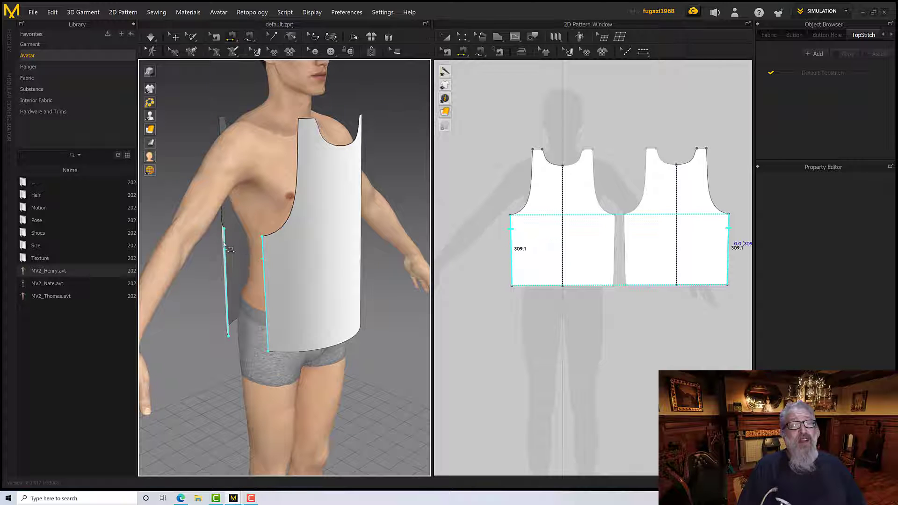
{"action": "right_click_drag", "start_coordinate": [225, 245], "coordinate": [291, 247]}
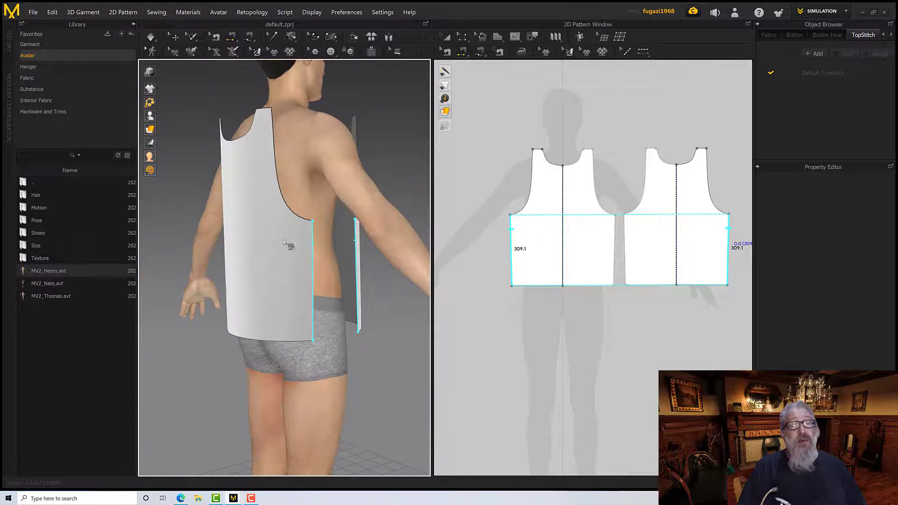
{"action": "left_click", "coordinate": [312, 244]}
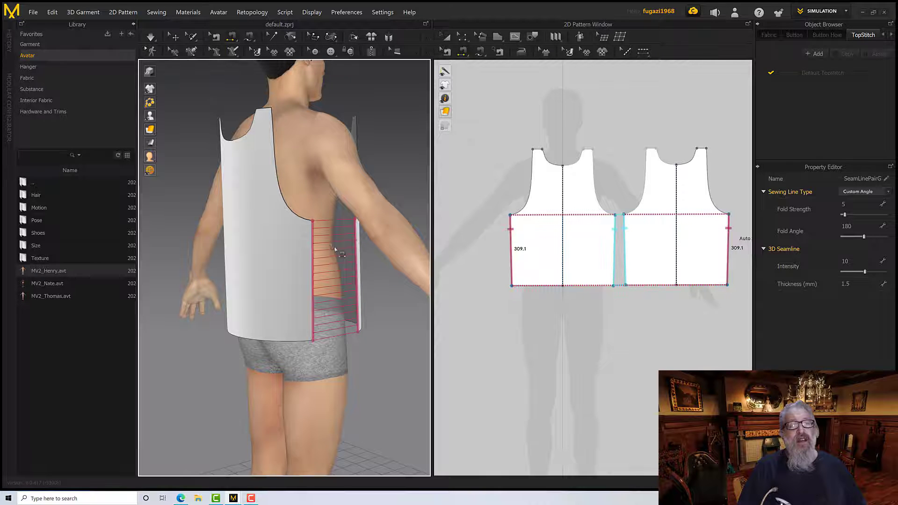
{"action": "right_click_drag", "start_coordinate": [334, 241], "coordinate": [276, 224]}
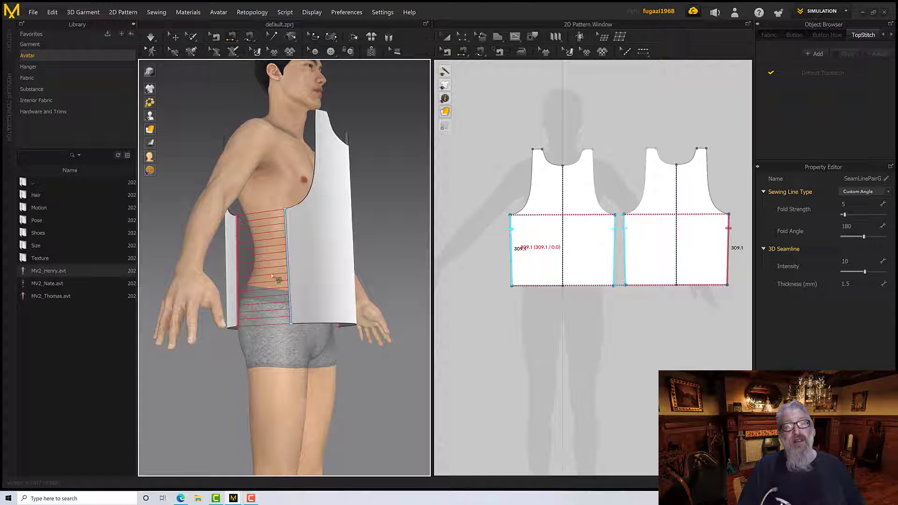
{"action": "right_click_drag", "start_coordinate": [294, 247], "coordinate": [241, 242]}
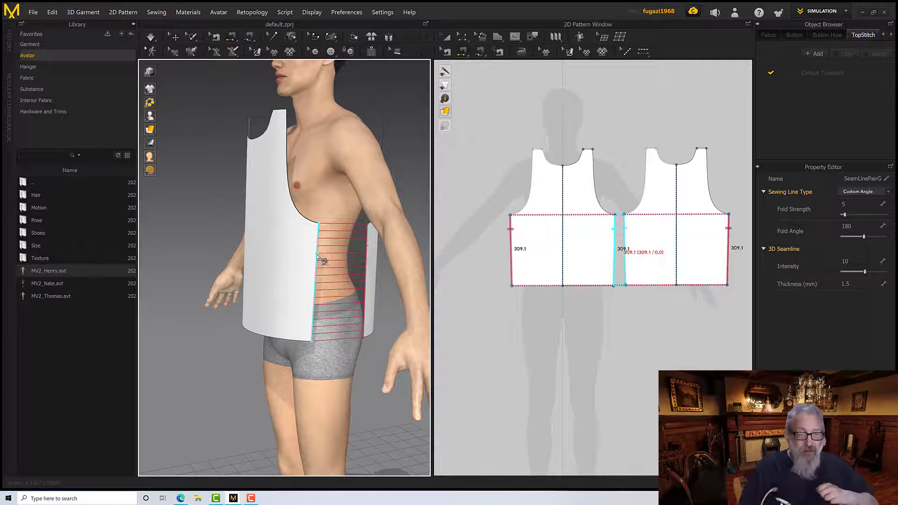
Try to sew the front piece's shoulder edge to the back piece's shoulder edge, and undo the seam
{"action": "right_click_drag", "start_coordinate": [264, 170], "coordinate": [290, 207]}
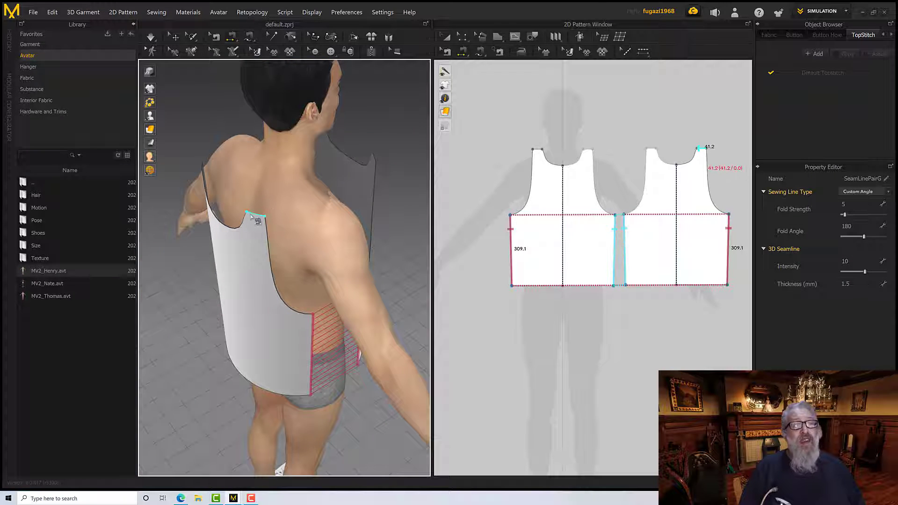
{"action": "right_click_drag", "start_coordinate": [304, 201], "coordinate": [277, 206]}
{"action": "left_click", "coordinate": [347, 214]}
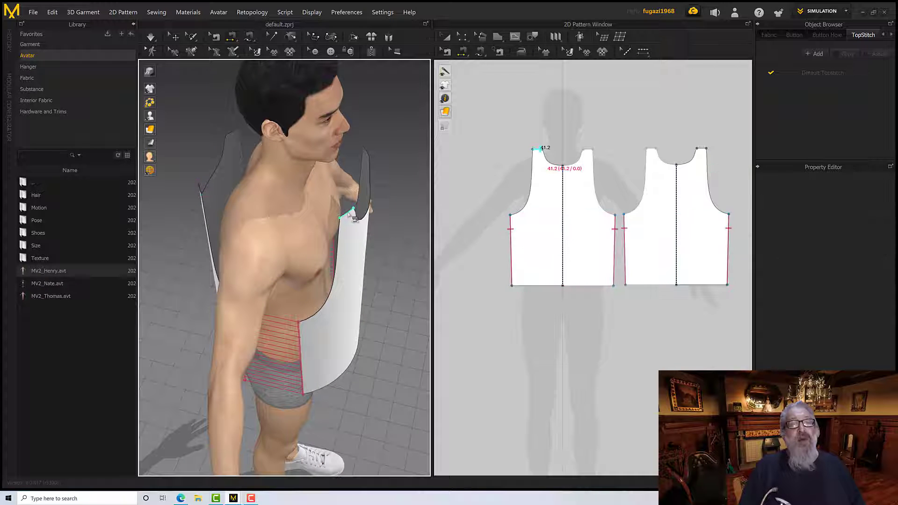
{"action": "right_click_drag", "start_coordinate": [354, 212], "coordinate": [283, 211]}
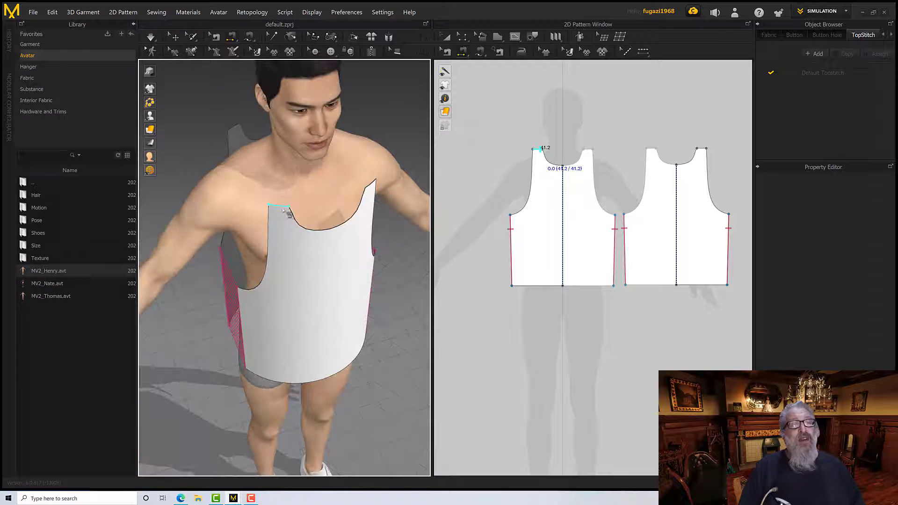
{"action": "left_click", "coordinate": [235, 126]}
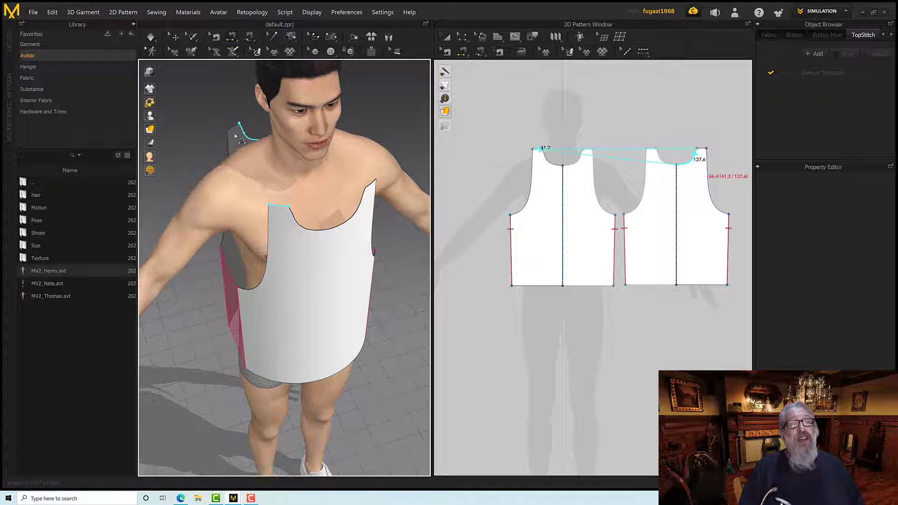
{"action": "left_click", "coordinate": [279, 205]}
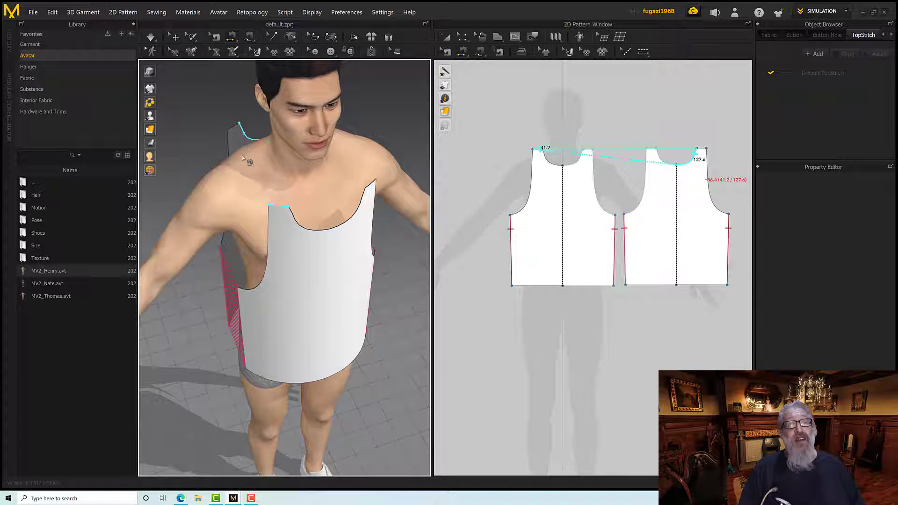
{"action": "right_click_drag", "start_coordinate": [252, 166], "coordinate": [309, 181]}
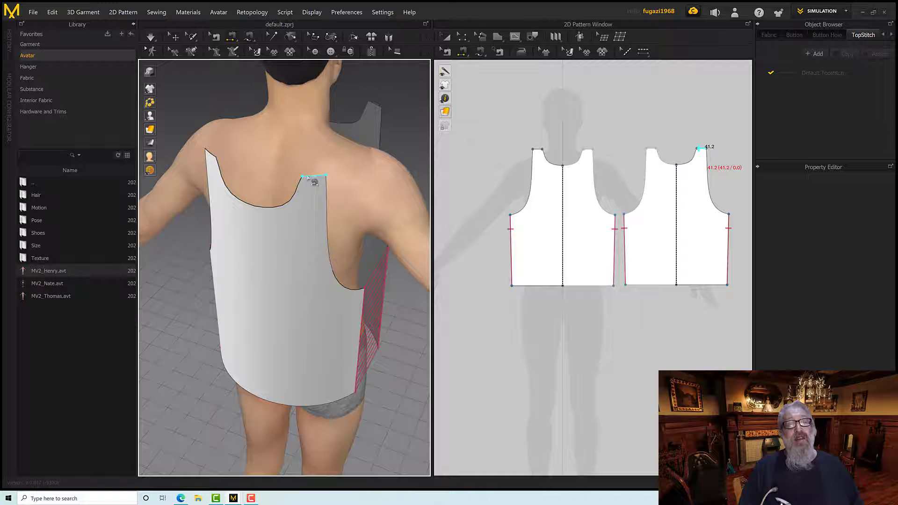
{"action": "right_click_drag", "start_coordinate": [345, 155], "coordinate": [310, 206]}
{"action": "left_click", "coordinate": [322, 169]}
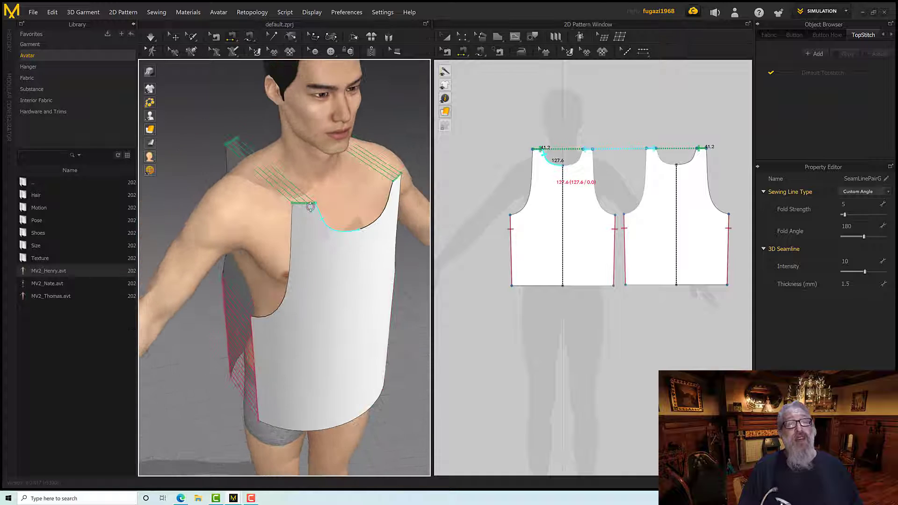
{"action": "key", "text": "ctrl+z"}
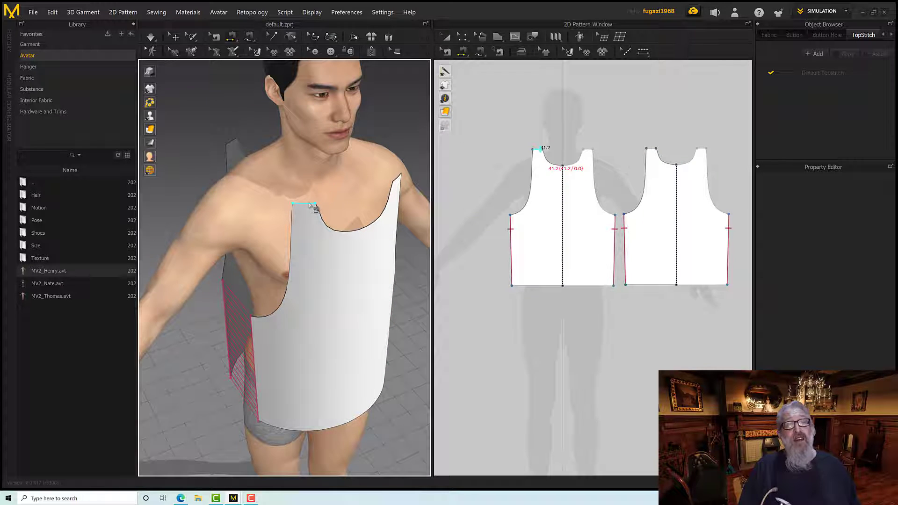
Sew the short shoulder edge of the front piece to the matching shoulder edge of the back piece
{"action": "left_click", "coordinate": [311, 206]}
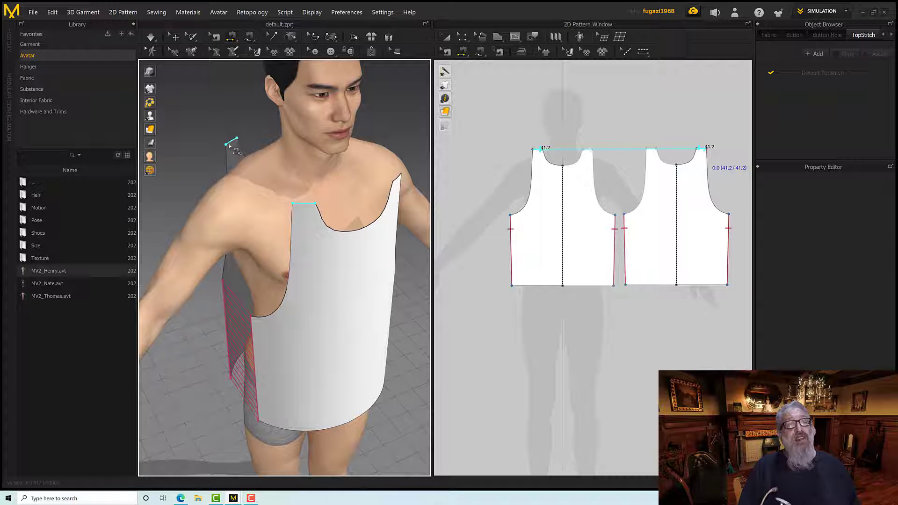
{"action": "left_click", "coordinate": [228, 144]}
{"action": "right_click_drag", "start_coordinate": [228, 144], "coordinate": [313, 178]}
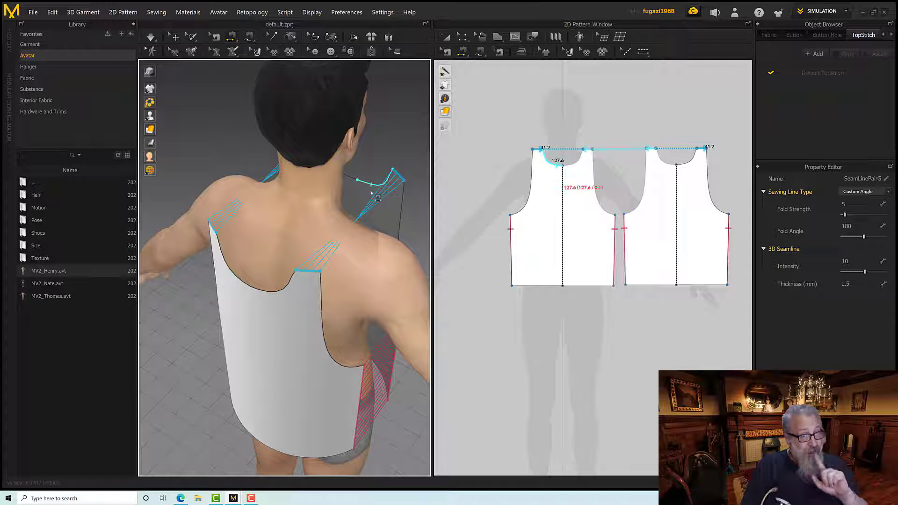
{"action": "right_click_drag", "start_coordinate": [386, 195], "coordinate": [296, 174]}
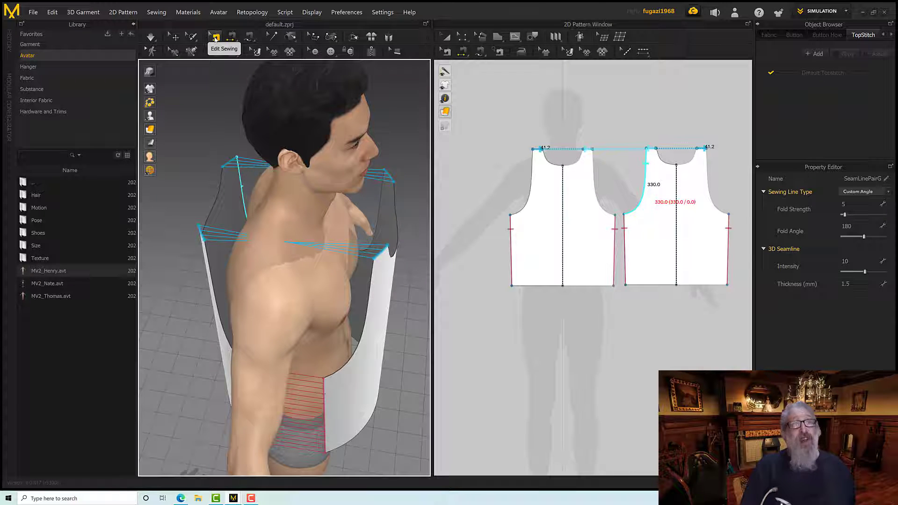
Reverse the sewing direction of the shoulder seam with Edit Sewing
{"action": "left_click", "coordinate": [215, 37]}
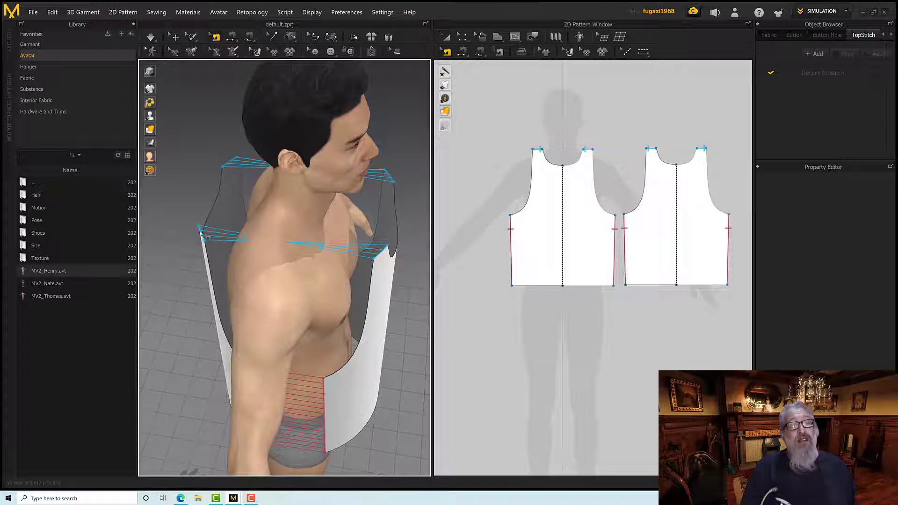
{"action": "right_click", "coordinate": [381, 254]}
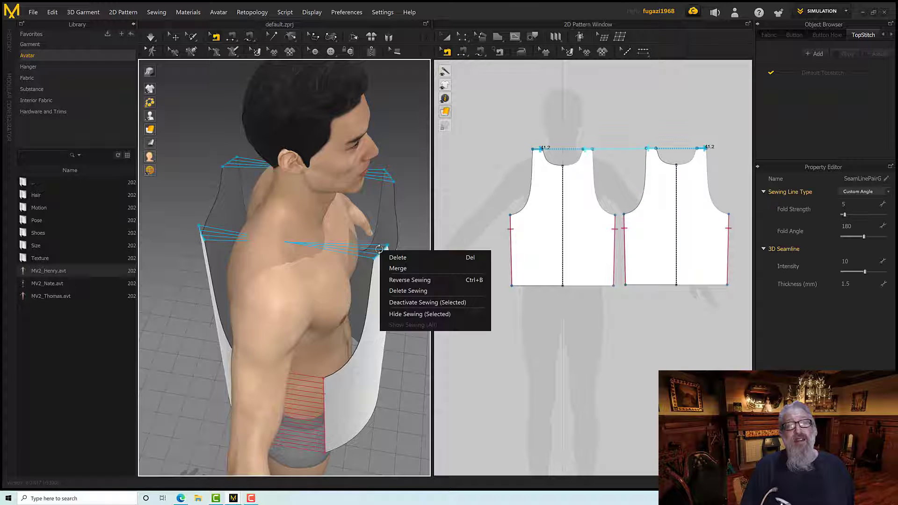
{"action": "left_click", "coordinate": [406, 281]}
{"action": "right_click_drag", "start_coordinate": [372, 263], "coordinate": [352, 249]}
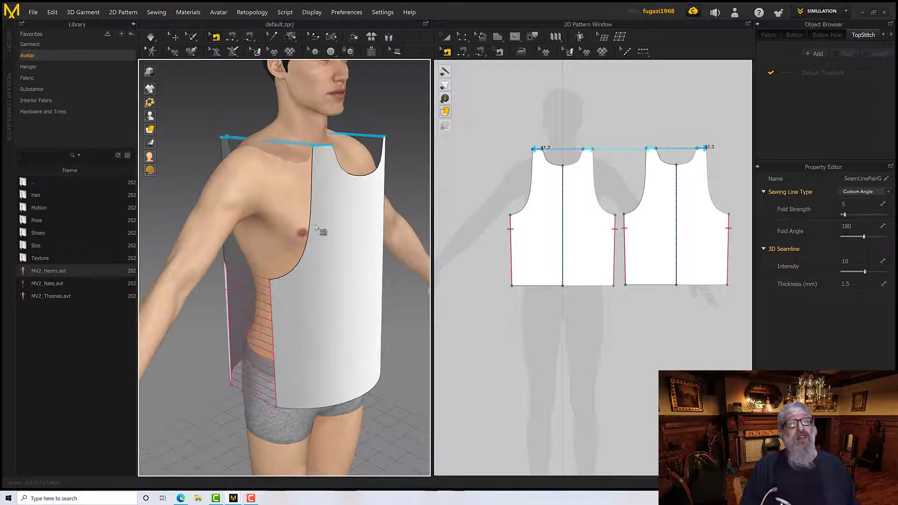
Run the simulation to drape the sewn tank top on the avatar, and return to the Select/Move tool
{"action": "left_click", "coordinate": [151, 40]}
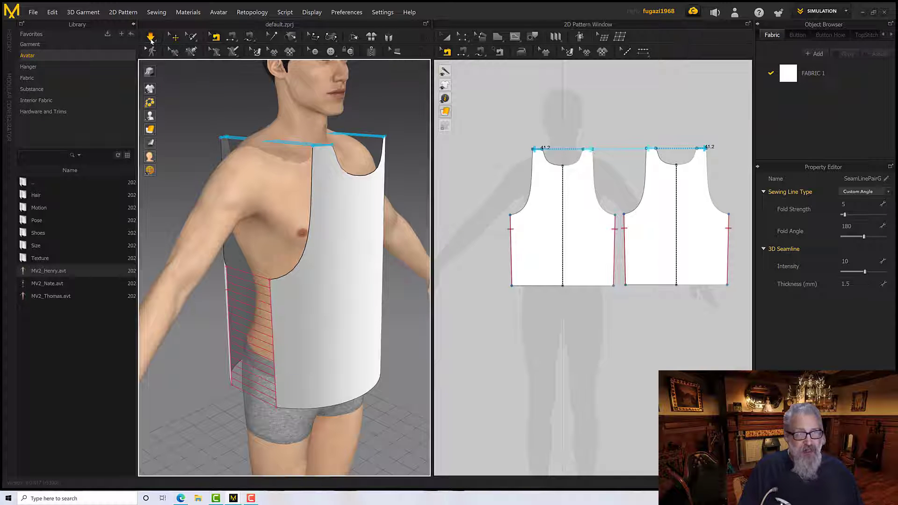
{"action": "right_click_drag", "start_coordinate": [236, 131], "coordinate": [186, 70]}
{"action": "key", "text": "b"}
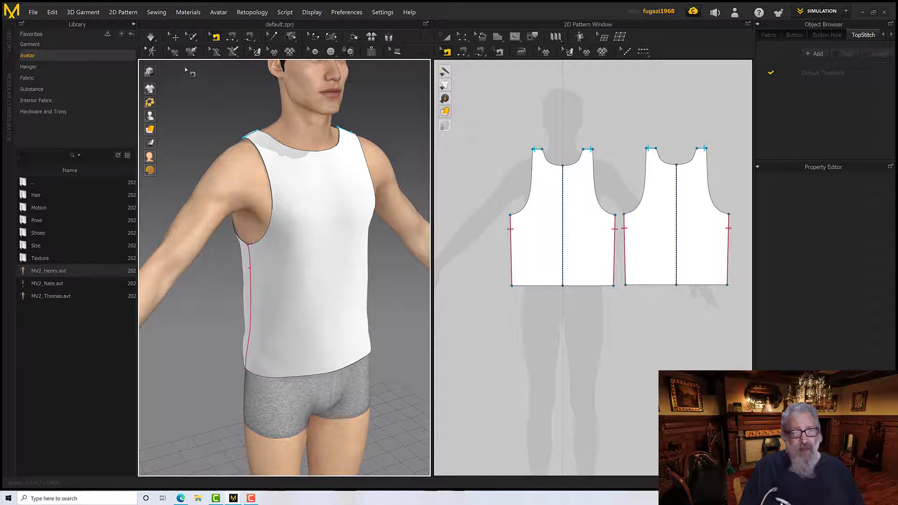
{"action": "key", "text": "q"}
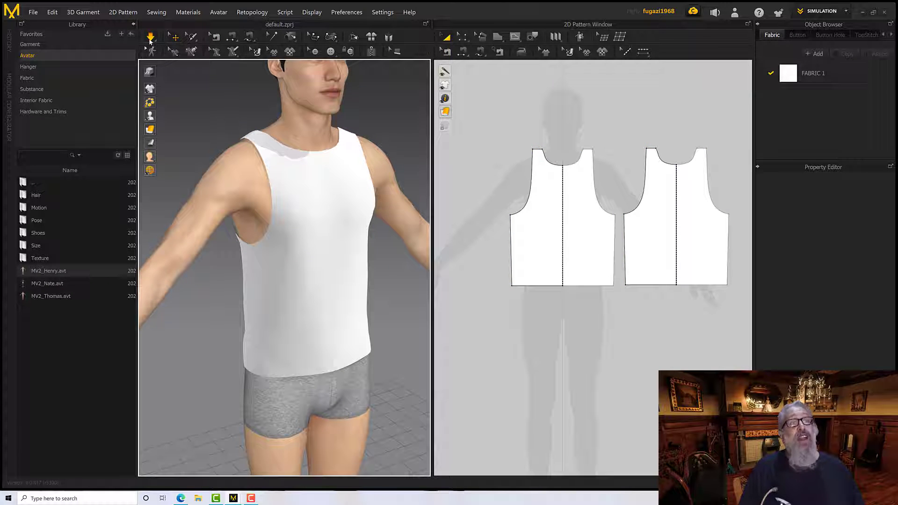
{"action": "mouse_move", "coordinate": [223, 122]}
{"action": "right_mouse_down"}
{"action": "mouse_move", "coordinate": [239, 123]}
{"action": "mouse_move", "coordinate": [219, 117]}
{"action": "right_mouse_up"}
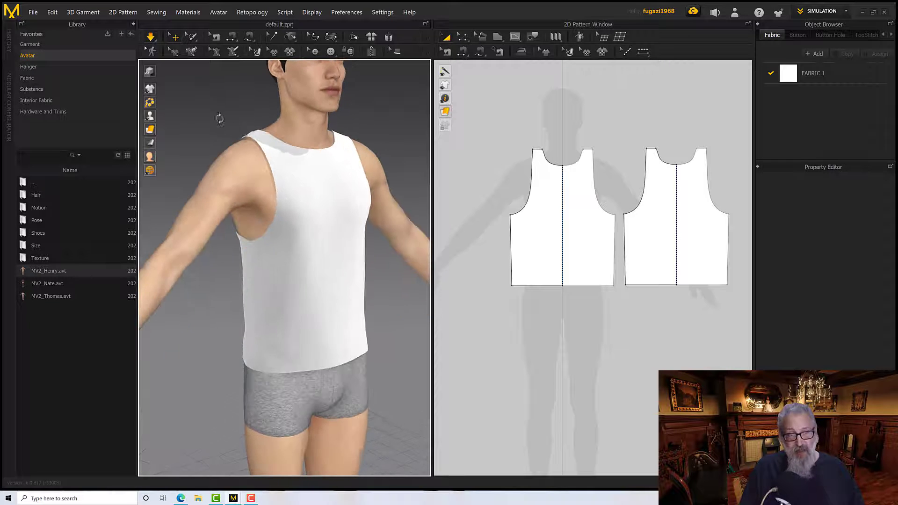
Tug the front and back pieces of the tank top during the simulation to settle the cloth on the torso
{"action": "middle_click_drag", "start_coordinate": [290, 252], "coordinate": [232, 187]}
{"action": "left_click", "coordinate": [240, 210]}
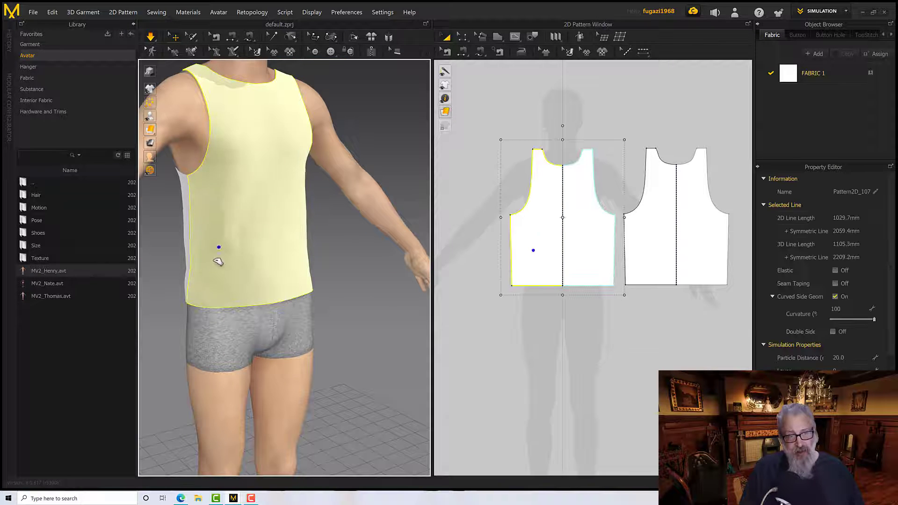
{"action": "right_click_drag", "start_coordinate": [217, 244], "coordinate": [282, 156]}
{"action": "left_click", "coordinate": [238, 255]}
{"action": "left_click", "coordinate": [216, 256]}
{"action": "left_click", "coordinate": [256, 247]}
{"action": "scroll", "coordinate": [271, 252], "scroll_direction": "down", "scroll_amount": 4}
{"action": "scroll", "coordinate": [271, 252], "scroll_direction": "up", "scroll_amount": 4}
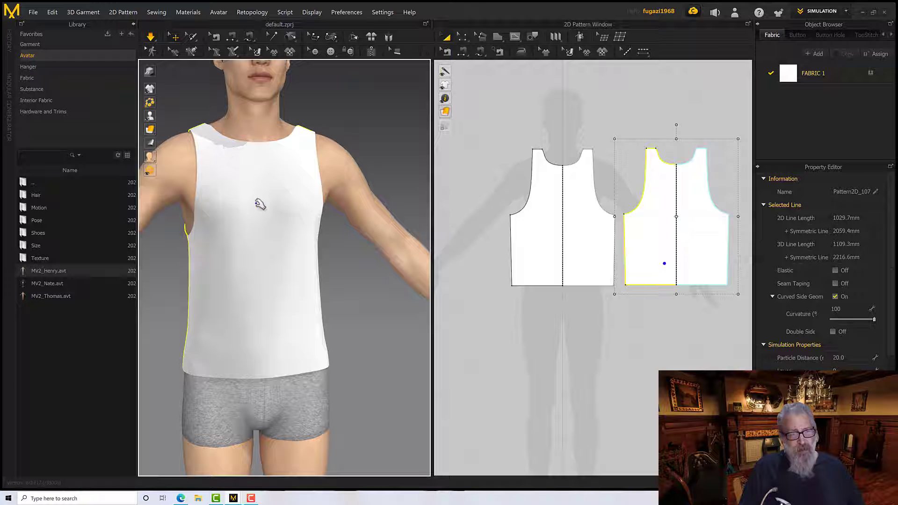
Examine how the simulated tank top fits the avatar's chest, shoulders, armholes and hem from several angles
{"action": "right_click_drag", "start_coordinate": [260, 204], "coordinate": [315, 194]}
{"action": "right_click", "coordinate": [241, 173]}
{"action": "scroll", "coordinate": [321, 192], "scroll_direction": "up", "scroll_amount": 2}
{"action": "scroll", "coordinate": [321, 193], "scroll_direction": "up", "scroll_amount": 3}
{"action": "scroll", "coordinate": [303, 199], "scroll_direction": "up", "scroll_amount": 3}
{"action": "scroll", "coordinate": [300, 195], "scroll_direction": "down", "scroll_amount": 5}
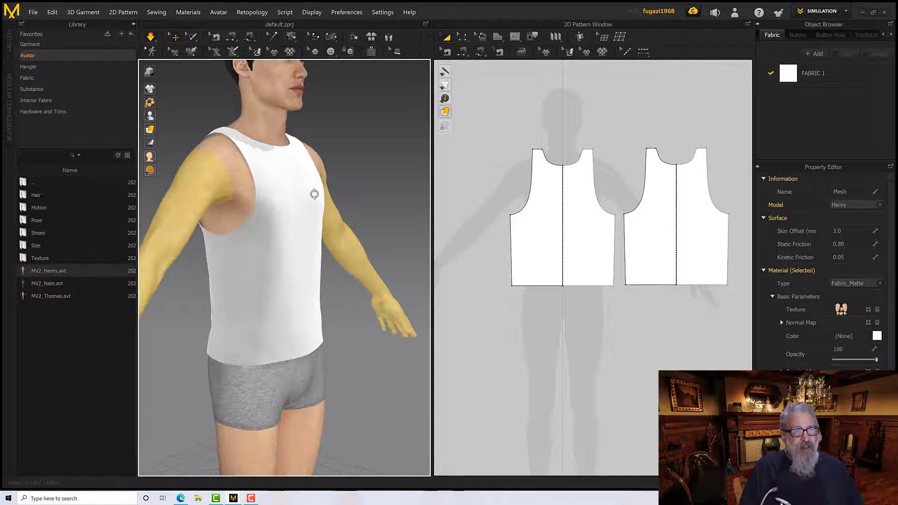
{"action": "middle_click_drag", "start_coordinate": [315, 195], "coordinate": [315, 222]}
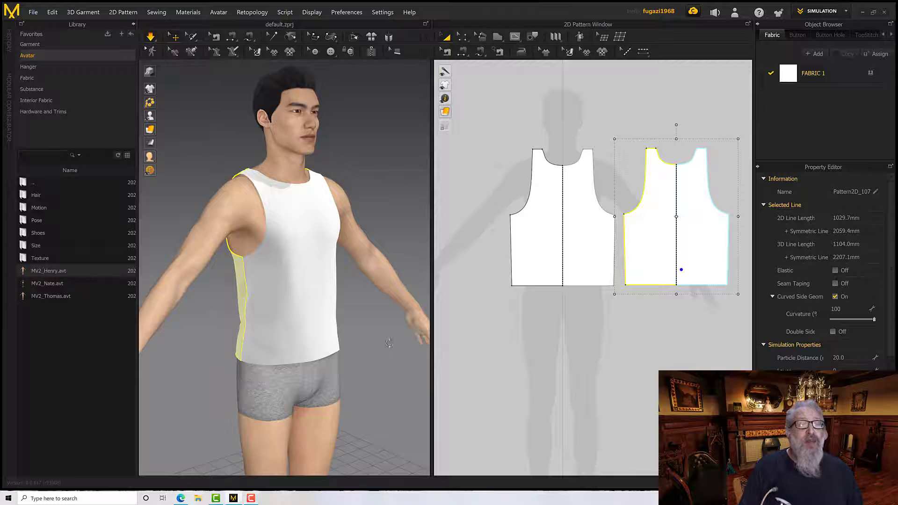
{"action": "right_click_drag", "start_coordinate": [407, 352], "coordinate": [328, 324]}
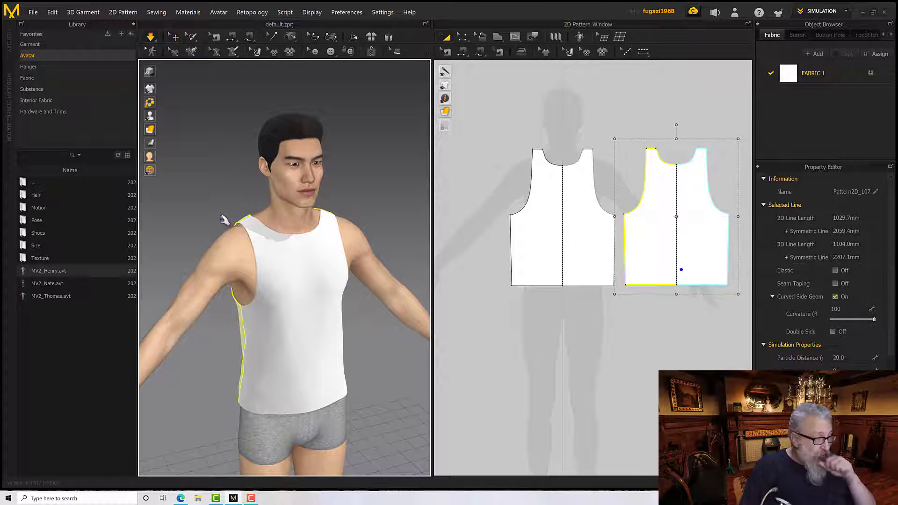
Show the Strain Map on the garment and examine the strain over the chest, shoulders and side of the tank top
{"action": "mouse_move", "coordinate": [154, 145]}
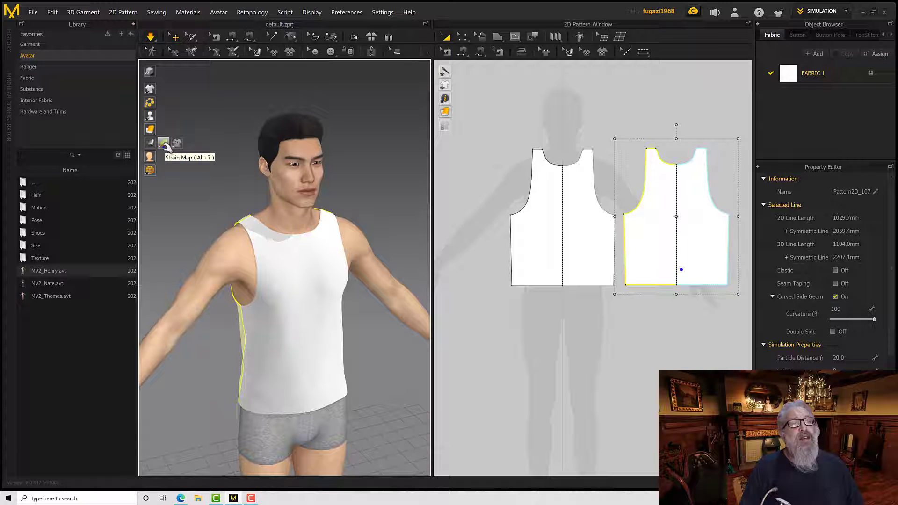
{"action": "left_click", "coordinate": [163, 143]}
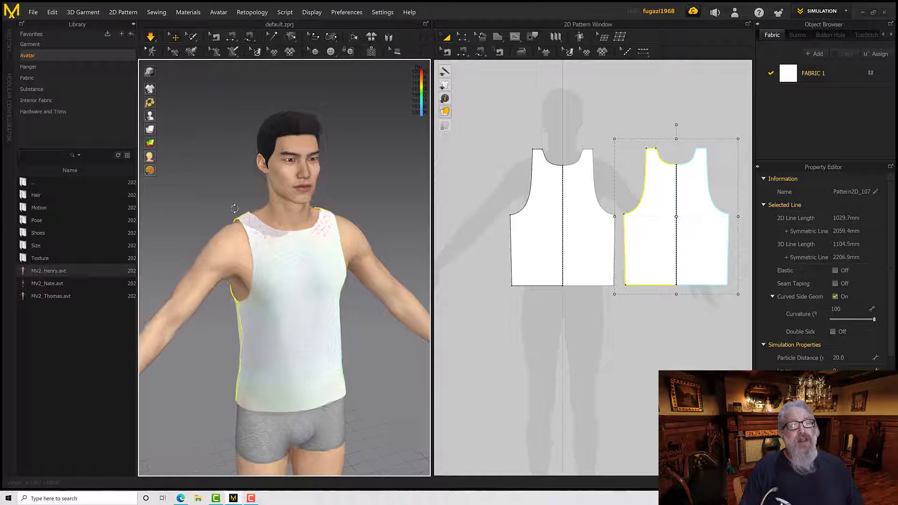
{"action": "right_click_drag", "start_coordinate": [235, 208], "coordinate": [226, 209]}
{"action": "scroll", "coordinate": [229, 212], "scroll_direction": "down", "scroll_amount": 4}
{"action": "scroll", "coordinate": [229, 213], "scroll_direction": "up", "scroll_amount": 6}
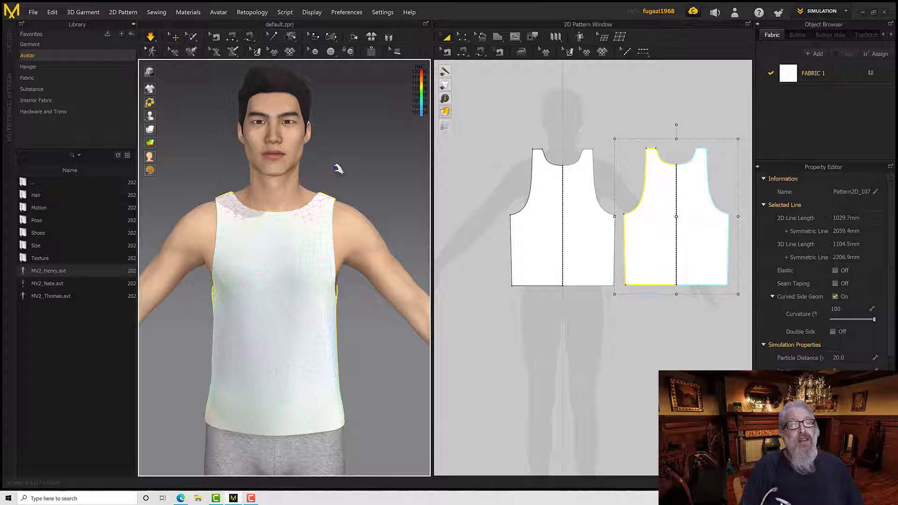
{"action": "right_click_drag", "start_coordinate": [338, 169], "coordinate": [364, 216]}
{"action": "scroll", "coordinate": [287, 210], "scroll_direction": "down", "scroll_amount": 3}
{"action": "scroll", "coordinate": [288, 211], "scroll_direction": "up", "scroll_amount": 5}
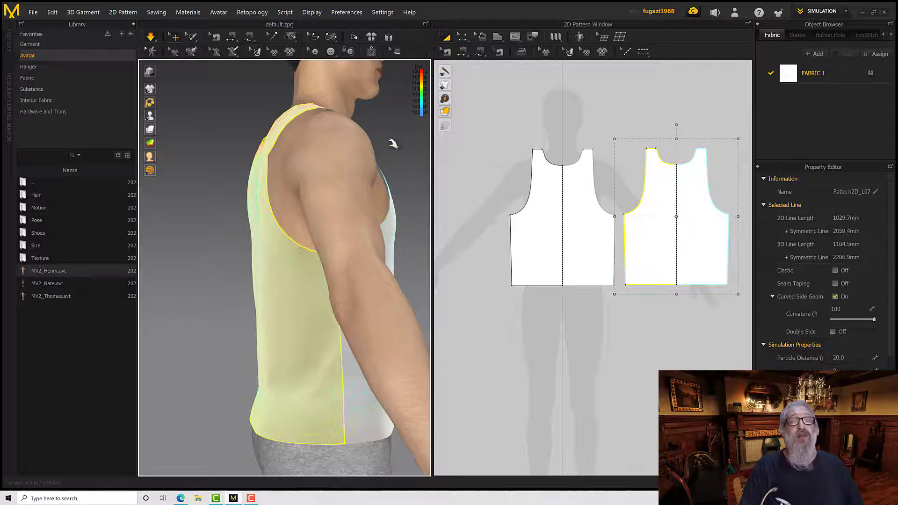
{"action": "right_click_drag", "start_coordinate": [393, 143], "coordinate": [322, 214]}
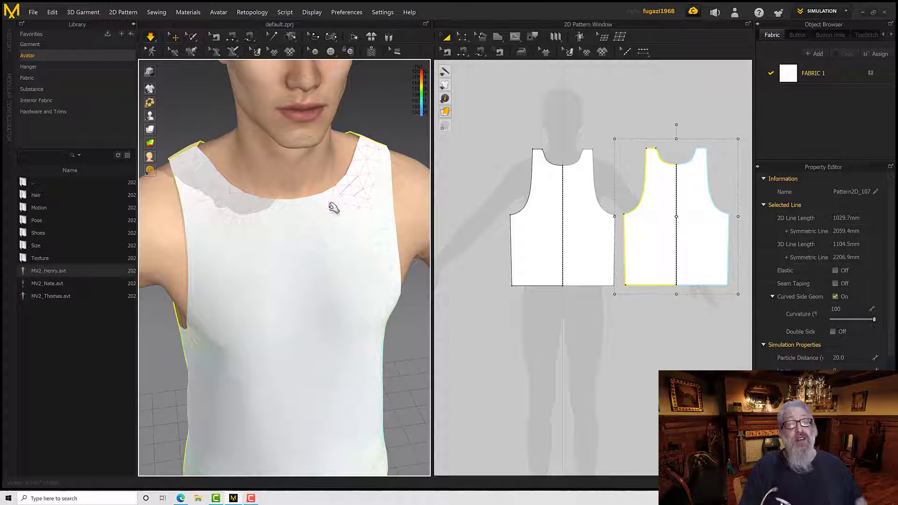
{"action": "scroll", "coordinate": [254, 216], "scroll_direction": "down", "scroll_amount": 3}
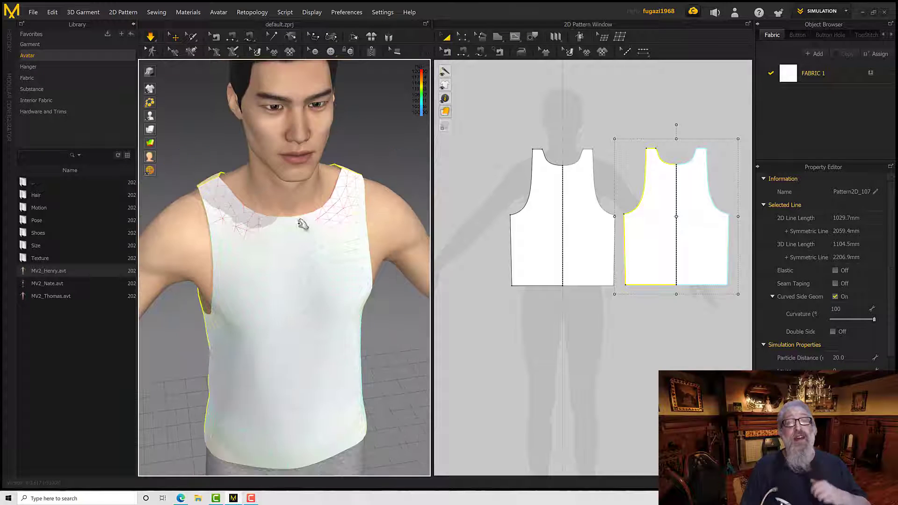
{"action": "mouse_move", "coordinate": [281, 224]}
{"action": "right_mouse_down"}
{"action": "mouse_move", "coordinate": [376, 217]}
{"action": "mouse_move", "coordinate": [280, 222]}
{"action": "right_mouse_up"}
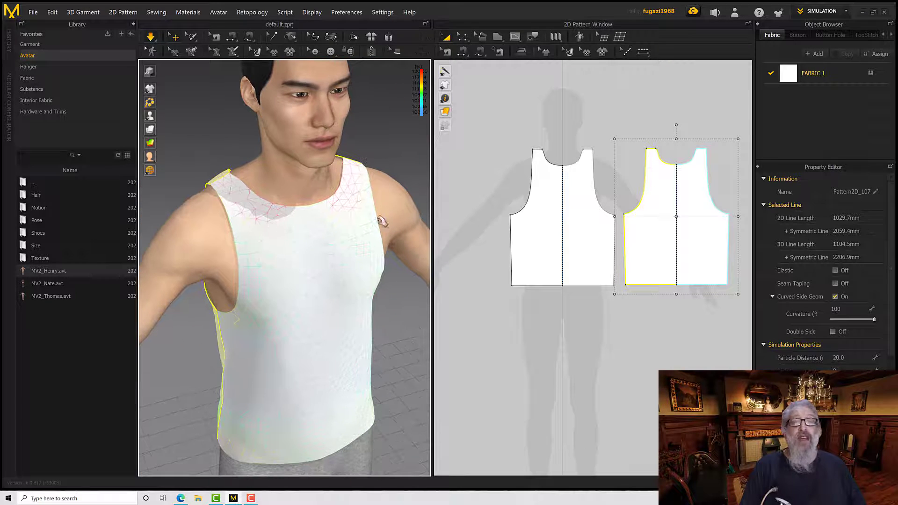
Select the shoulder lines of the front and back patterns with Edit Pattern and raise them together slightly
{"action": "left_click", "coordinate": [525, 142]}
{"action": "left_click_drag", "start_coordinate": [520, 136], "coordinate": [566, 155]}
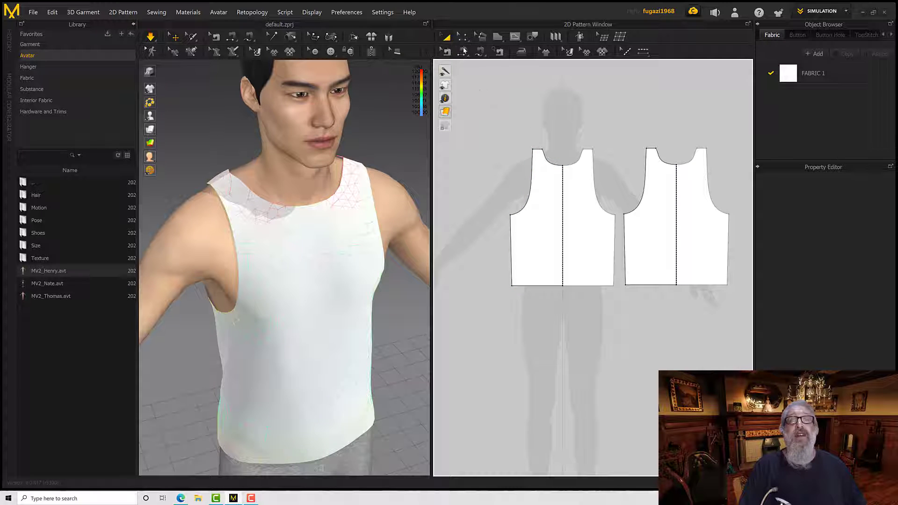
{"action": "left_click", "coordinate": [542, 150]}
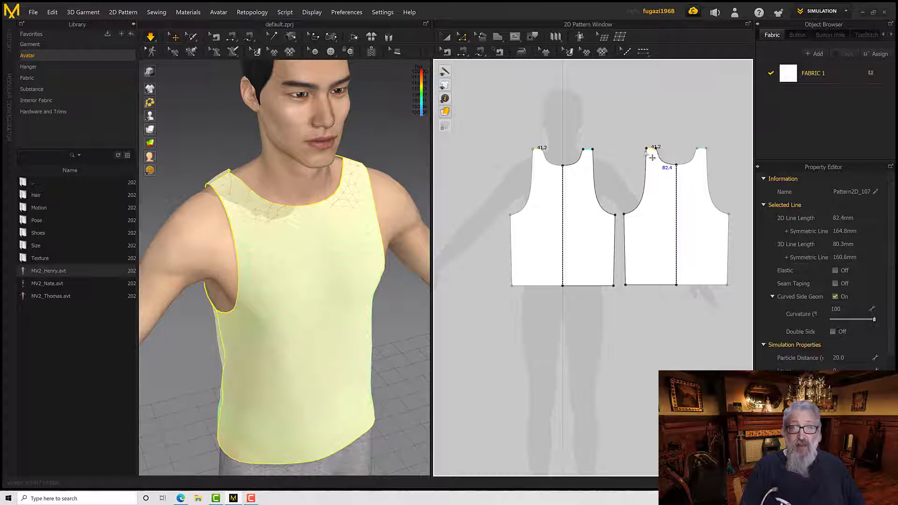
{"action": "left_click_drag", "start_coordinate": [542, 149], "coordinate": [544, 150]}
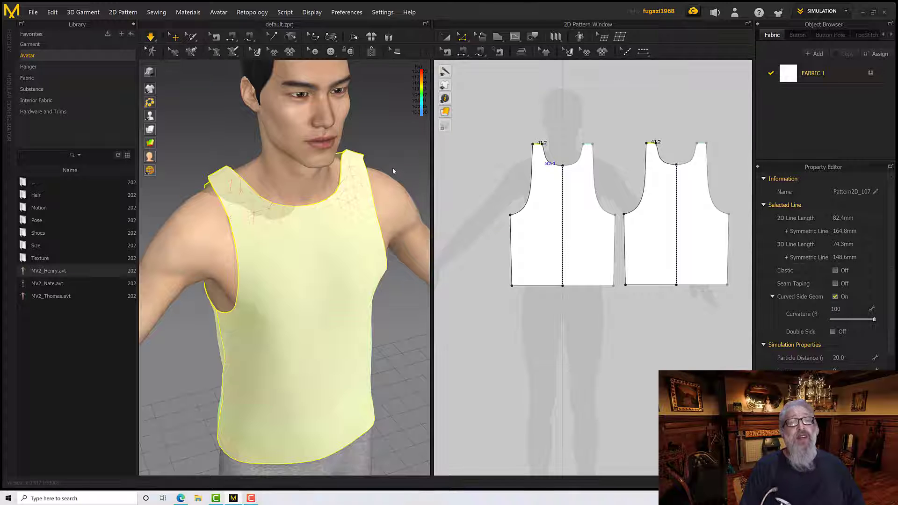
Examine the strain on the raised shoulder straps from the back and both sides of the avatar
{"action": "right_click_drag", "start_coordinate": [392, 167], "coordinate": [467, 173]}
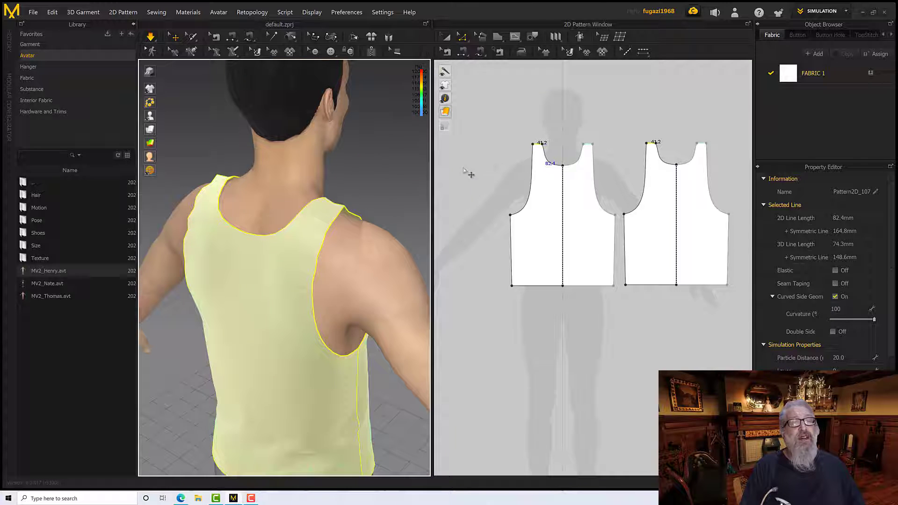
{"action": "left_click", "coordinate": [344, 210]}
{"action": "right_click_drag", "start_coordinate": [359, 212], "coordinate": [294, 210]}
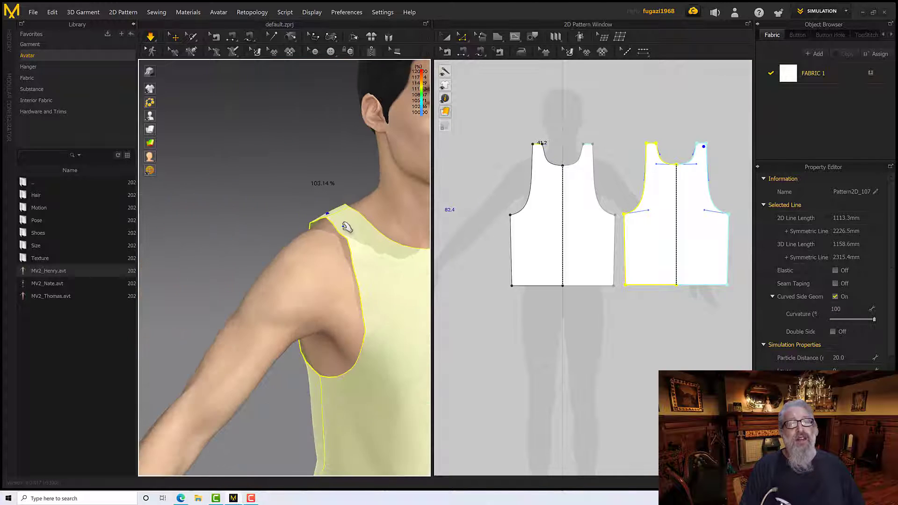
{"action": "left_click", "coordinate": [344, 226], "text": "shift"}
{"action": "right_click_drag", "start_coordinate": [345, 227], "coordinate": [288, 239]}
{"action": "scroll", "coordinate": [356, 239], "scroll_direction": "down", "scroll_amount": 5}
{"action": "scroll", "coordinate": [315, 283], "scroll_direction": "down", "scroll_amount": 3}
{"action": "scroll", "coordinate": [313, 289], "scroll_direction": "up", "scroll_amount": 7}
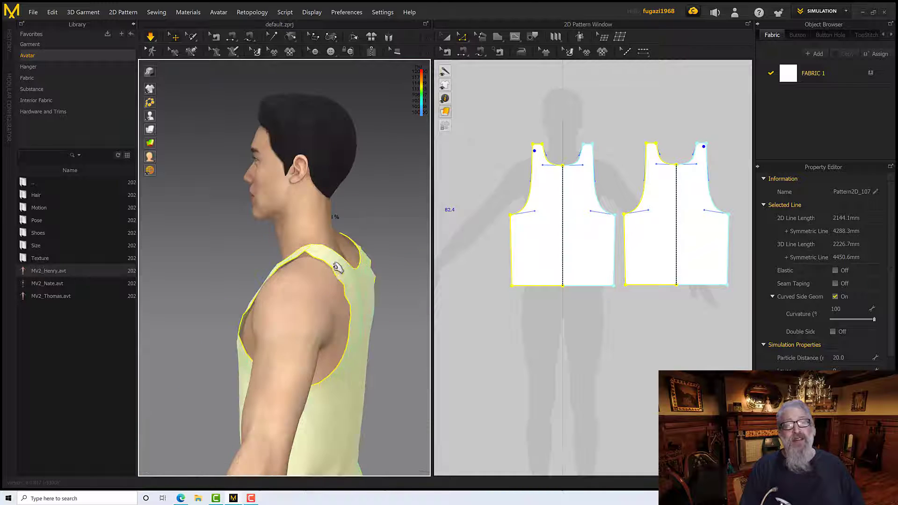
{"action": "right_click_drag", "start_coordinate": [336, 268], "coordinate": [304, 270]}
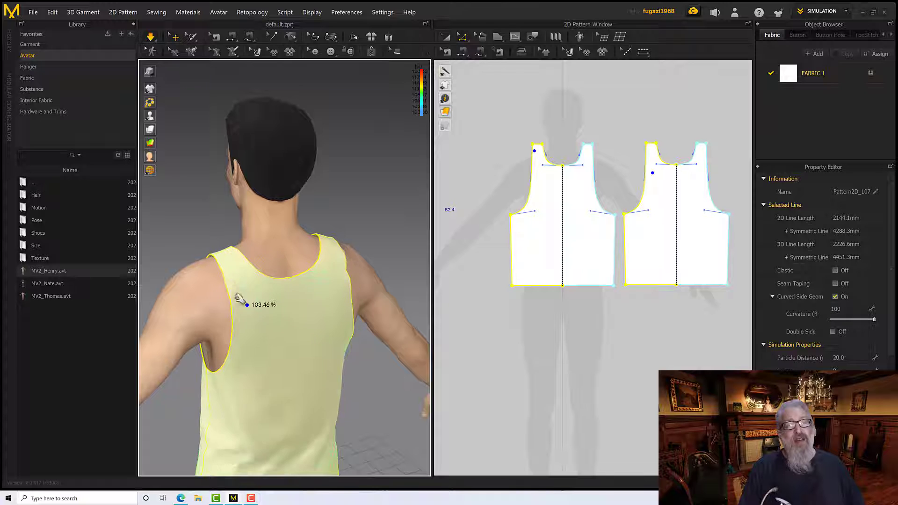
{"action": "right_click_drag", "start_coordinate": [234, 293], "coordinate": [281, 297]}
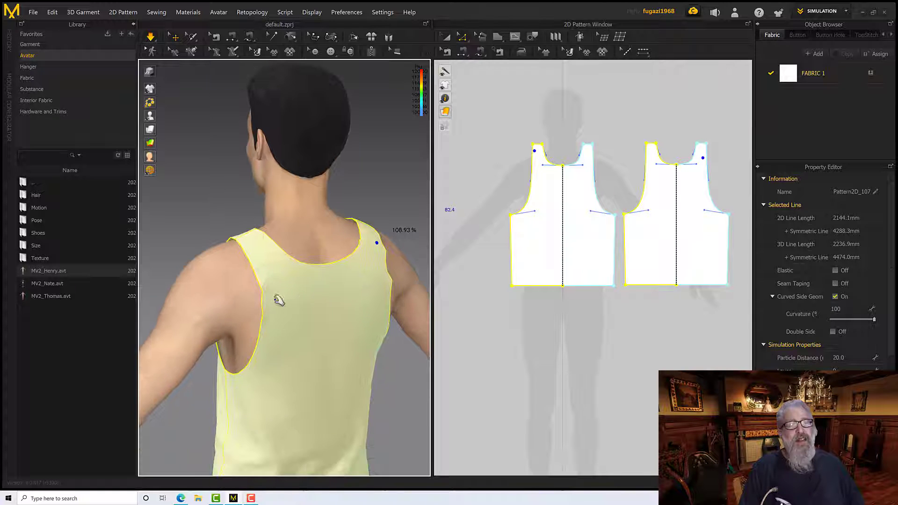
Inspect the armhole drape and where the shoulder seam sits on the avatar's shoulder
{"action": "right_click_drag", "start_coordinate": [260, 396], "coordinate": [309, 331]}
{"action": "mouse_move", "coordinate": [292, 337]}
{"action": "middle_mouse_down"}
{"action": "mouse_move", "coordinate": [317, 338]}
{"action": "mouse_move", "coordinate": [286, 323]}
{"action": "middle_mouse_up"}
{"action": "right_click_drag", "start_coordinate": [272, 306], "coordinate": [321, 300]}
{"action": "scroll", "coordinate": [288, 296], "scroll_direction": "down", "scroll_amount": 2}
{"action": "scroll", "coordinate": [284, 294], "scroll_direction": "up", "scroll_amount": 5}
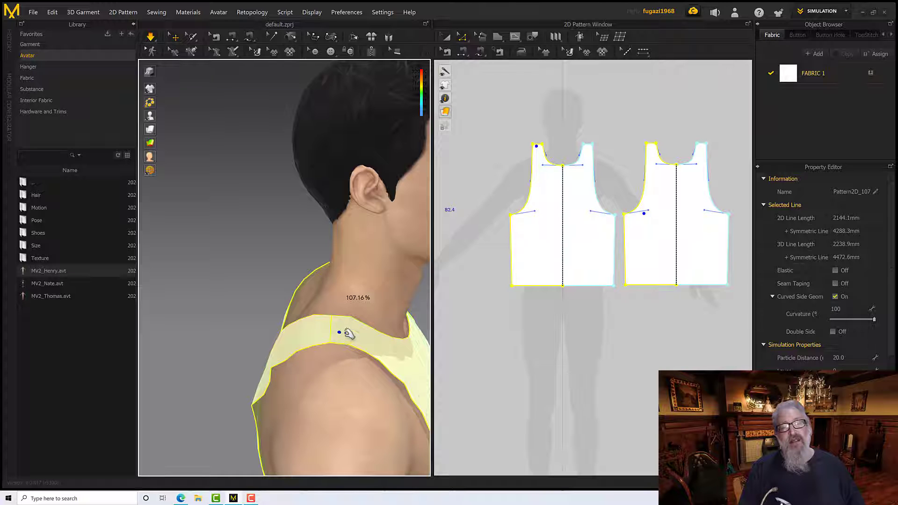
{"action": "right_click_drag", "start_coordinate": [362, 319], "coordinate": [320, 303]}
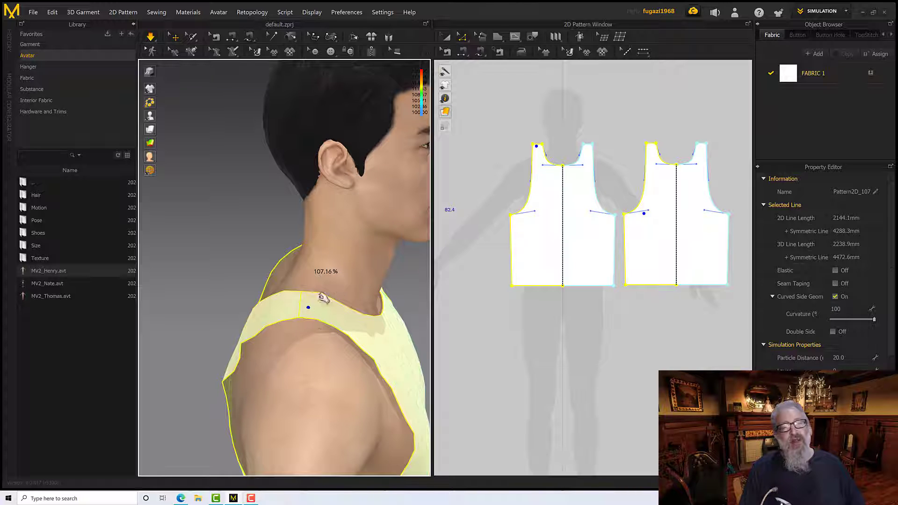
{"action": "right_click_drag", "start_coordinate": [335, 276], "coordinate": [307, 306]}
Lower the front pattern's shoulder line slightly and raise the back pattern's shoulder line to move the seam forward
{"action": "left_click", "coordinate": [602, 146]}
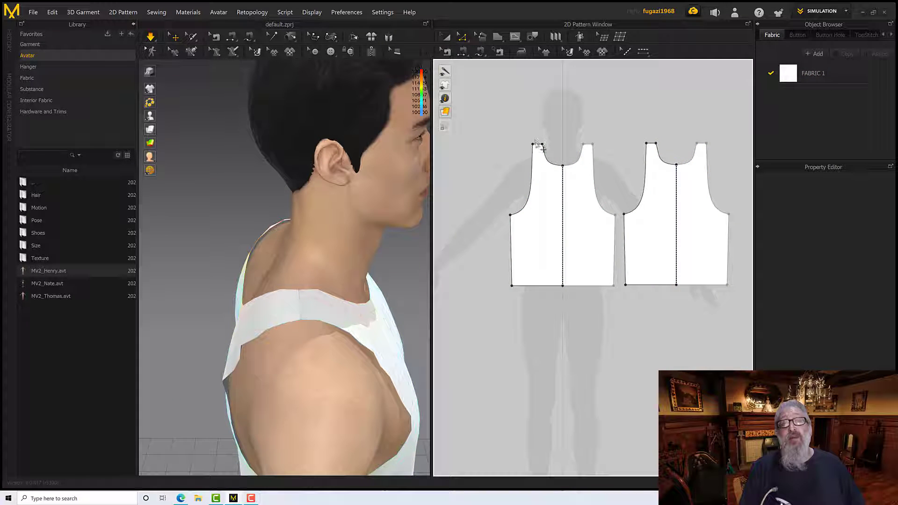
{"action": "left_click", "coordinate": [539, 145]}
{"action": "left_click_drag", "start_coordinate": [543, 151], "coordinate": [544, 155]}
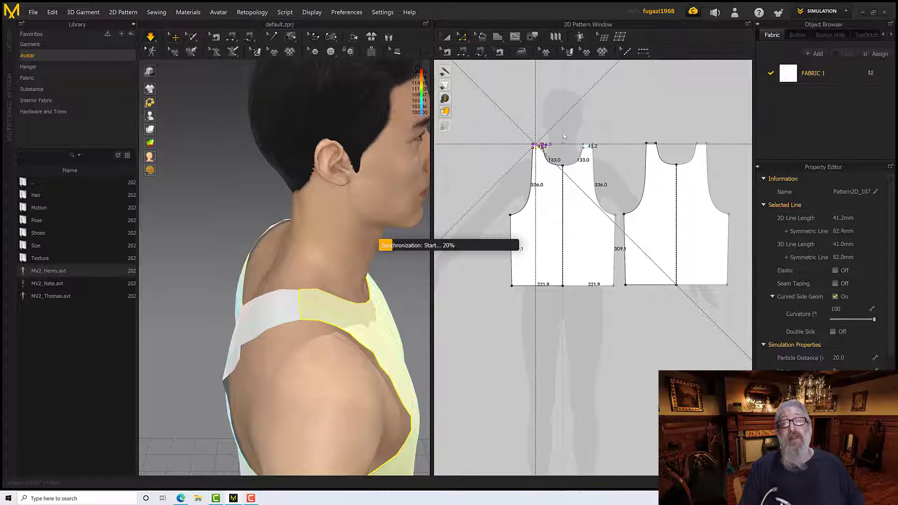
{"action": "left_click", "coordinate": [655, 144]}
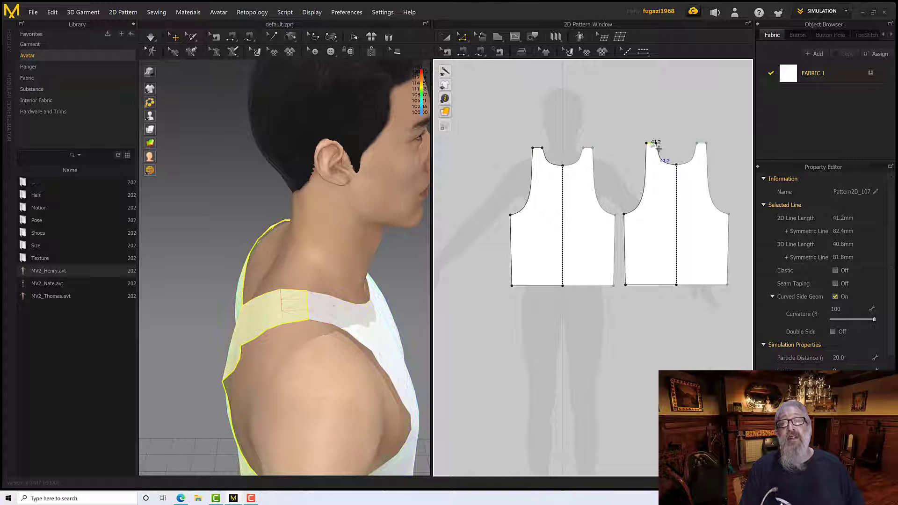
{"action": "left_click_drag", "start_coordinate": [658, 149], "coordinate": [657, 142]}
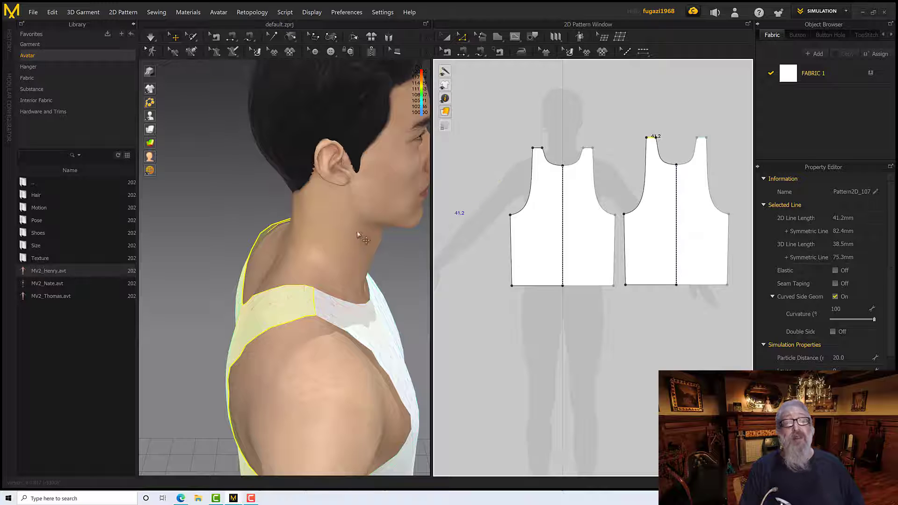
Check the adjusted shoulder straps, neckline and drape of the tank top from the front, side and back
{"action": "right_click_drag", "start_coordinate": [348, 232], "coordinate": [295, 250]}
{"action": "left_click", "coordinate": [326, 276]}
{"action": "right_click_drag", "start_coordinate": [303, 299], "coordinate": [294, 246]}
{"action": "right_click_drag", "start_coordinate": [292, 287], "coordinate": [337, 240]}
{"action": "left_click", "coordinate": [240, 275]}
{"action": "scroll", "coordinate": [299, 262], "scroll_direction": "down", "scroll_amount": 3}
{"action": "scroll", "coordinate": [275, 283], "scroll_direction": "up", "scroll_amount": 5}
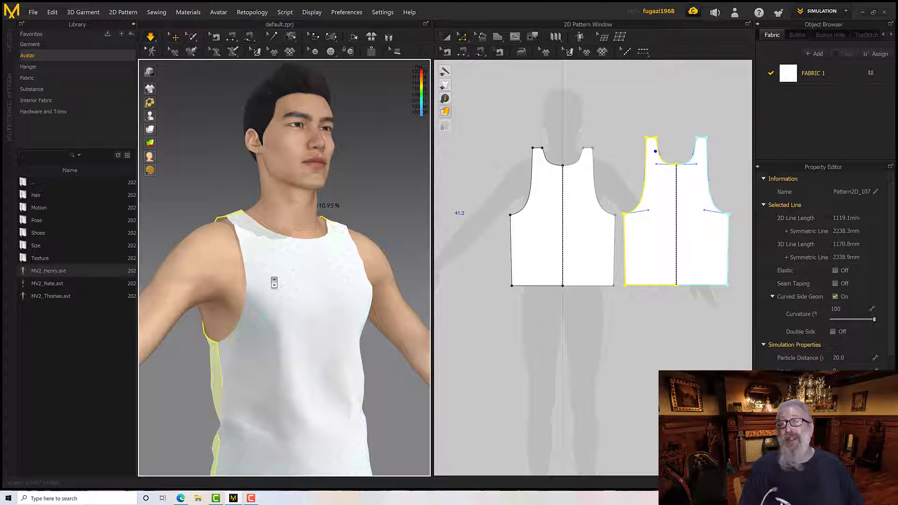
{"action": "right_click_drag", "start_coordinate": [276, 282], "coordinate": [325, 325]}
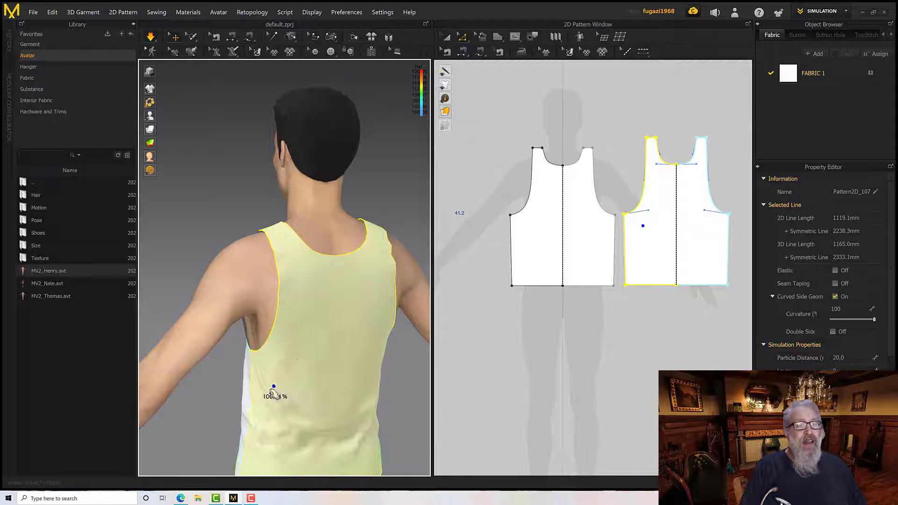
{"action": "right_click_drag", "start_coordinate": [273, 391], "coordinate": [294, 353]}
{"action": "right_click_drag", "start_coordinate": [349, 323], "coordinate": [294, 296]}
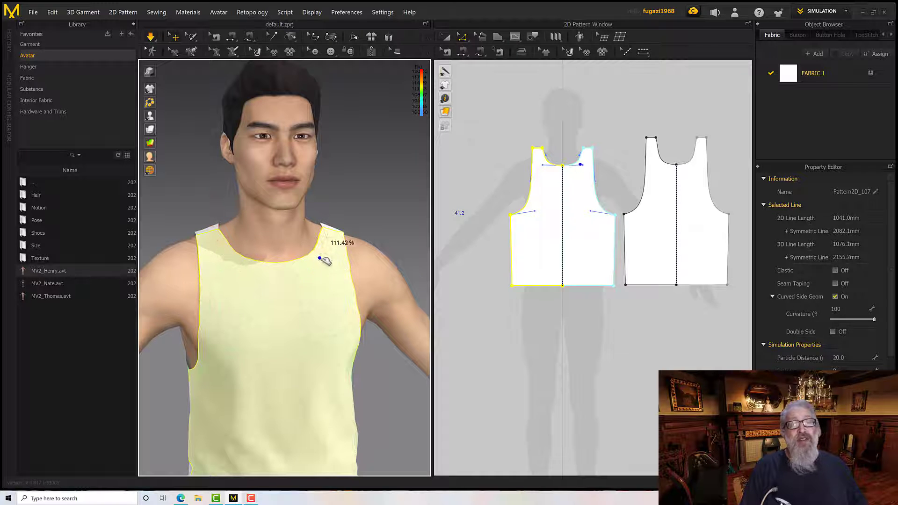
{"action": "scroll", "coordinate": [329, 267], "scroll_direction": "up", "scroll_amount": 5}
{"action": "right_click_drag", "start_coordinate": [328, 266], "coordinate": [268, 283]}
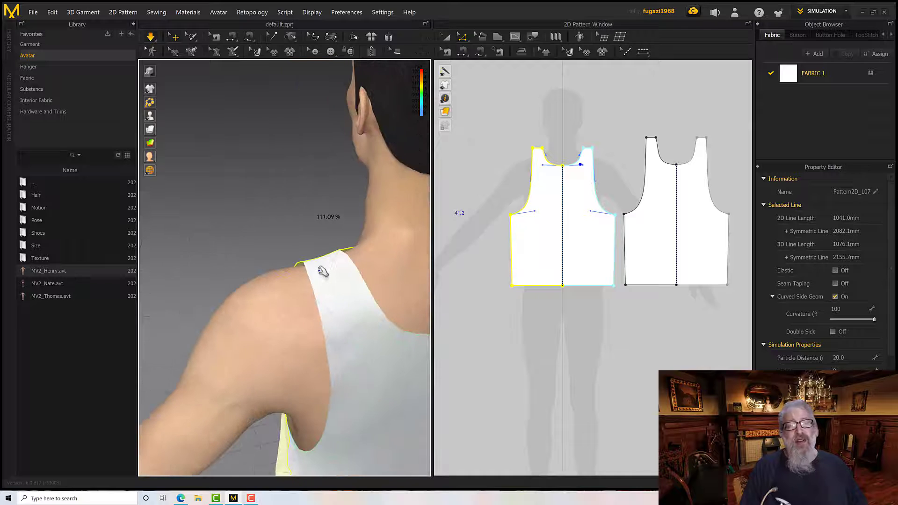
Raise the back pattern's shoulder line a little further to lengthen the back straps
{"action": "left_click", "coordinate": [614, 126]}
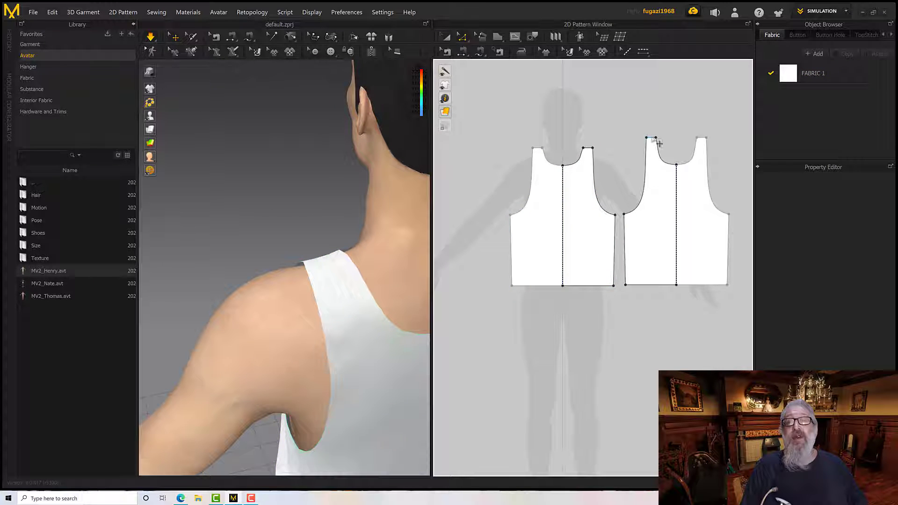
{"action": "left_click", "coordinate": [653, 138]}
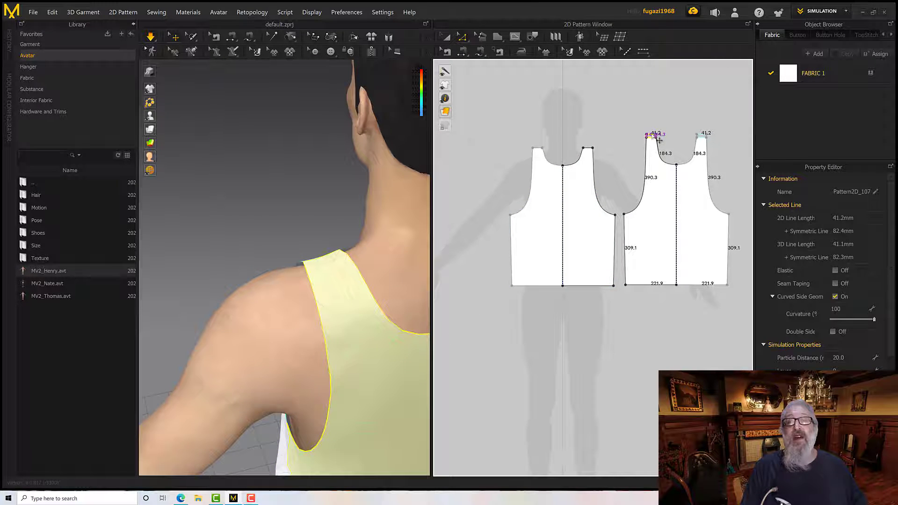
{"action": "left_click_drag", "start_coordinate": [659, 141], "coordinate": [659, 140]}
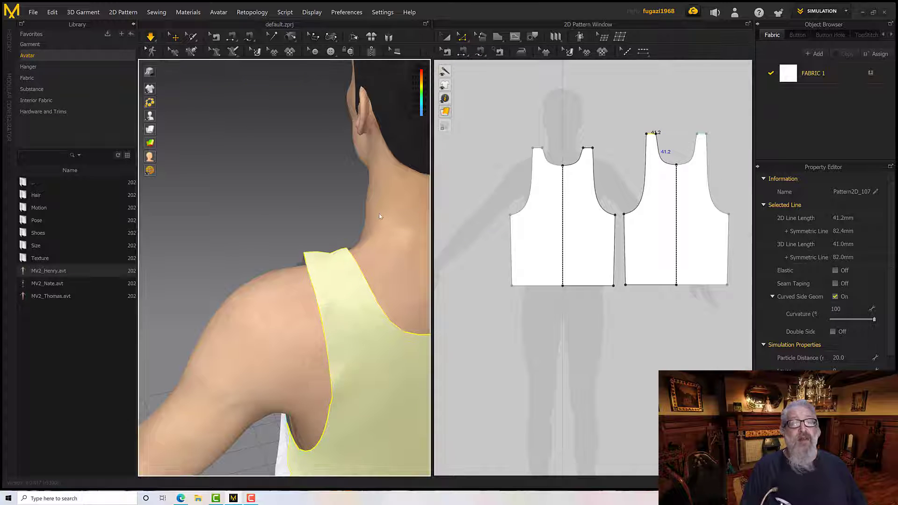
Examine the lengthened back straps and the low back neckline on the avatar from front and back
{"action": "right_click_drag", "start_coordinate": [364, 218], "coordinate": [404, 234]}
{"action": "left_click", "coordinate": [380, 234]}
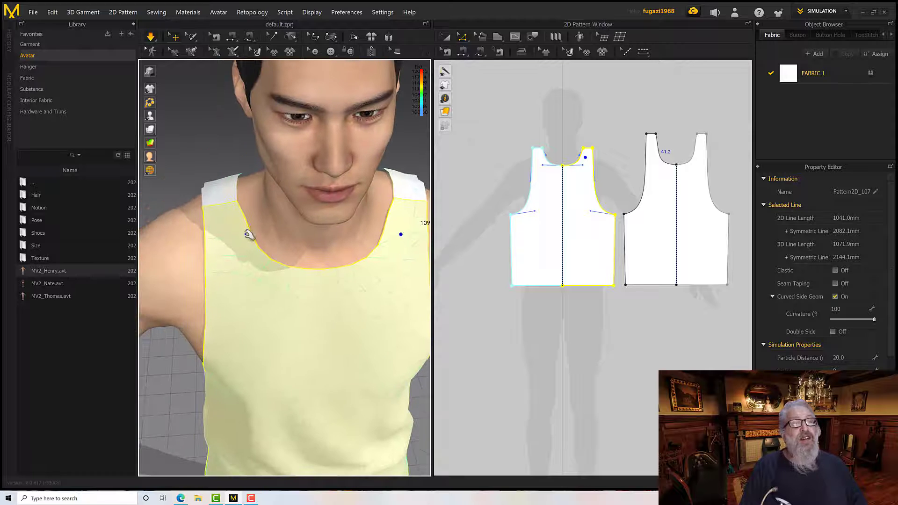
{"action": "right_click_drag", "start_coordinate": [247, 234], "coordinate": [294, 239]}
{"action": "left_click", "coordinate": [304, 241]}
{"action": "scroll", "coordinate": [309, 239], "scroll_direction": "down", "scroll_amount": 10}
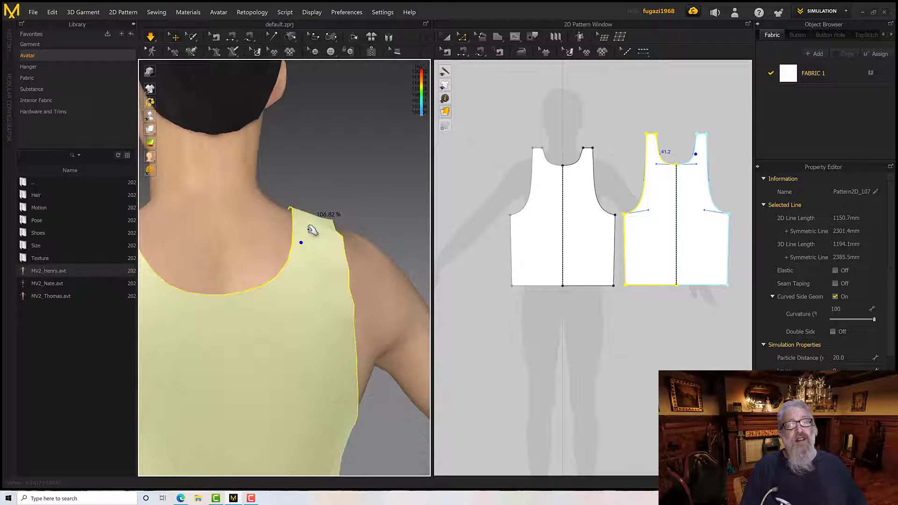
{"action": "mouse_move", "coordinate": [304, 252]}
{"action": "right_mouse_down"}
{"action": "mouse_move", "coordinate": [351, 237]}
{"action": "mouse_move", "coordinate": [300, 258]}
{"action": "right_mouse_up"}
{"action": "scroll", "coordinate": [281, 268], "scroll_direction": "down", "scroll_amount": 4}
{"action": "scroll", "coordinate": [274, 277], "scroll_direction": "up", "scroll_amount": 5}
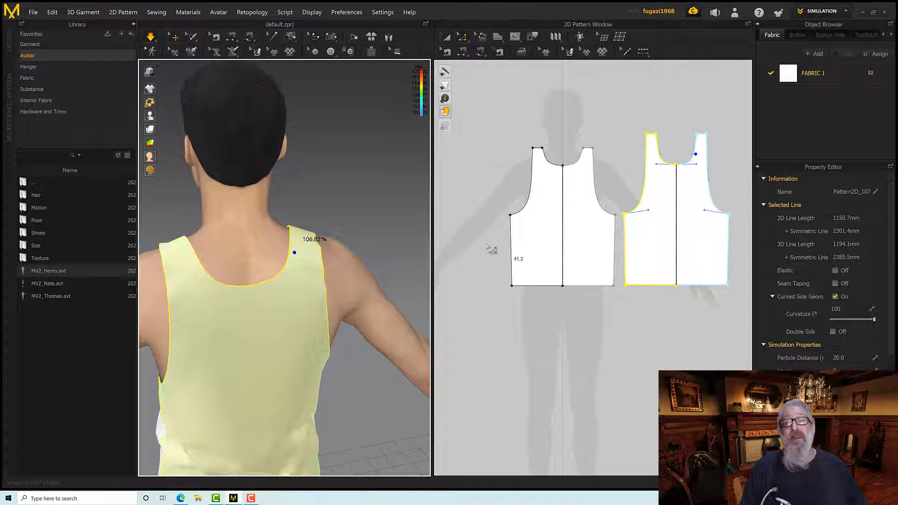
Raise the centre point of the back pattern's neckline to make the neckline shallower
{"action": "left_click", "coordinate": [611, 160]}
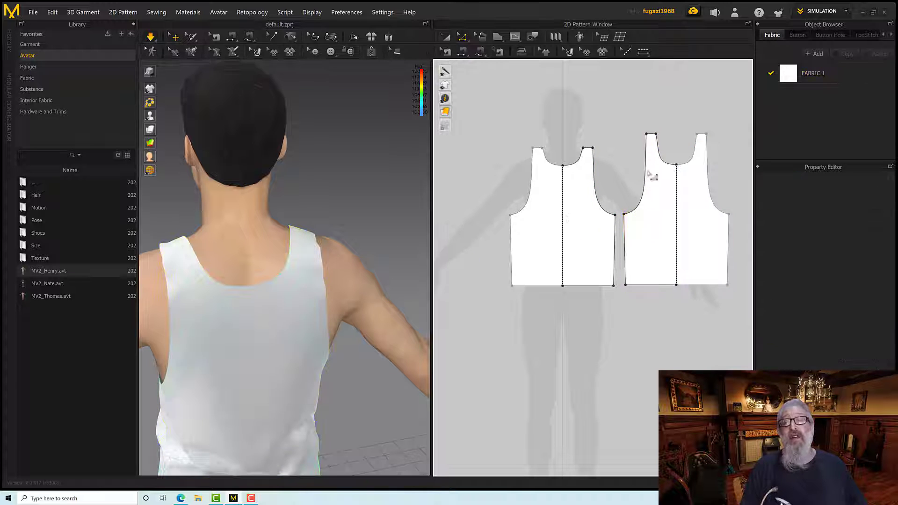
{"action": "left_click_drag", "start_coordinate": [685, 172], "coordinate": [680, 158]}
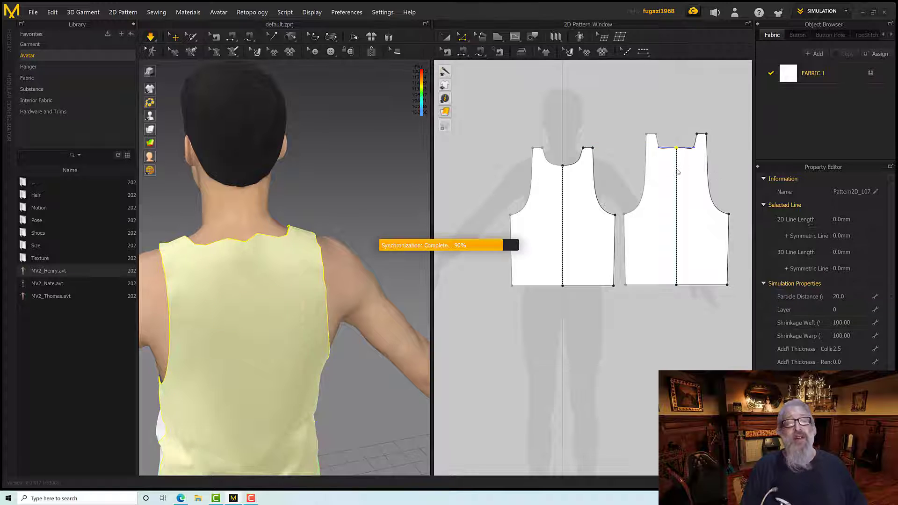
{"action": "scroll", "coordinate": [681, 170], "scroll_direction": "down", "scroll_amount": 2}
{"action": "scroll", "coordinate": [675, 154], "scroll_direction": "up", "scroll_amount": 10}
{"action": "middle_click_drag", "start_coordinate": [677, 252], "coordinate": [682, 266]}
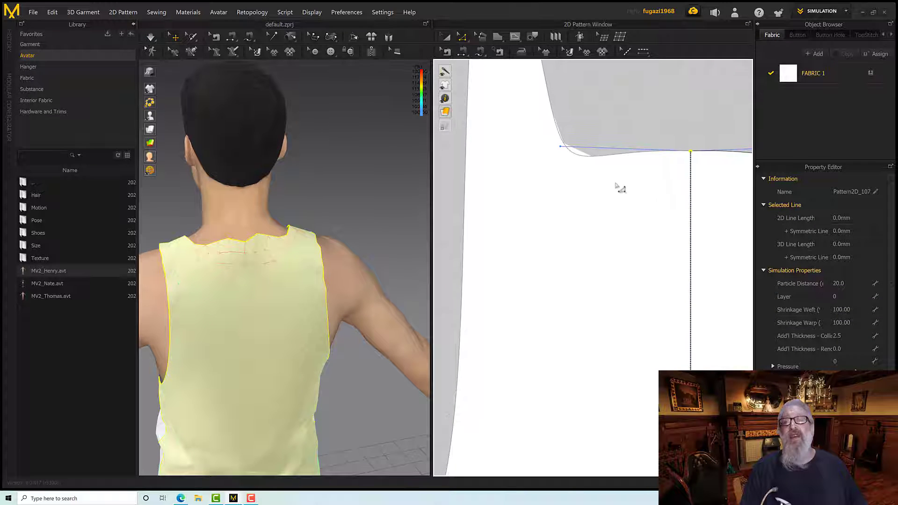
{"action": "scroll", "coordinate": [636, 191], "scroll_direction": "up", "scroll_amount": 5}
{"action": "scroll", "coordinate": [634, 190], "scroll_direction": "down", "scroll_amount": 4}
{"action": "middle_click_drag", "start_coordinate": [622, 209], "coordinate": [612, 224]}
{"action": "scroll", "coordinate": [608, 234], "scroll_direction": "down", "scroll_amount": 3}
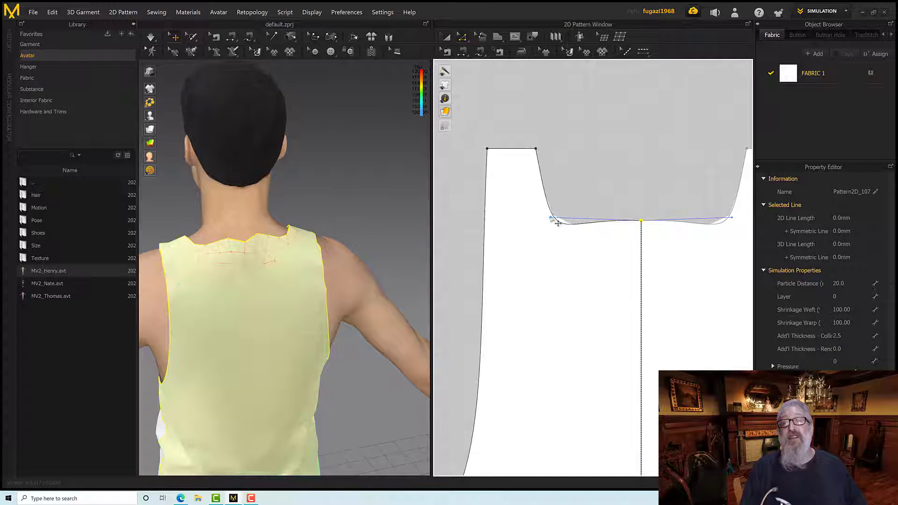
Reshape the back pattern's neckline with its curve handles into a smooth, rounded scoop between the straps
{"action": "left_click_drag", "start_coordinate": [558, 223], "coordinate": [607, 220]}
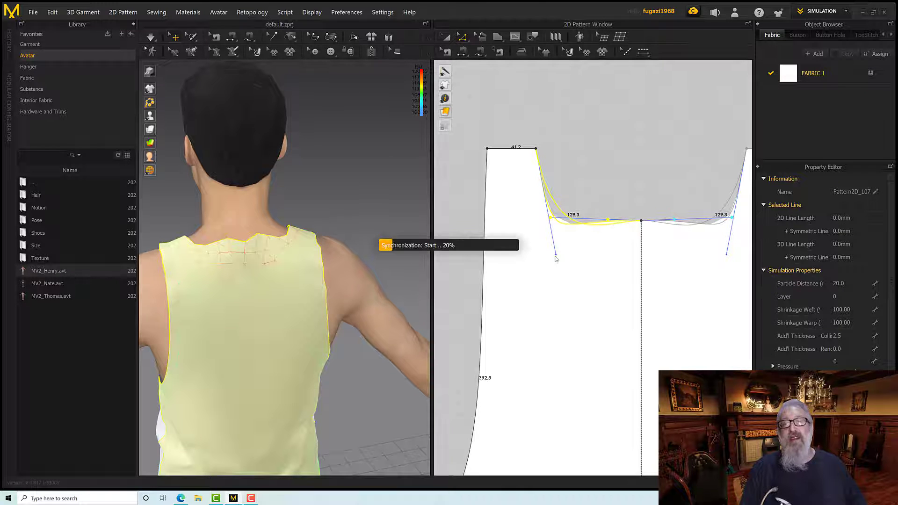
{"action": "left_click_drag", "start_coordinate": [556, 257], "coordinate": [567, 224]}
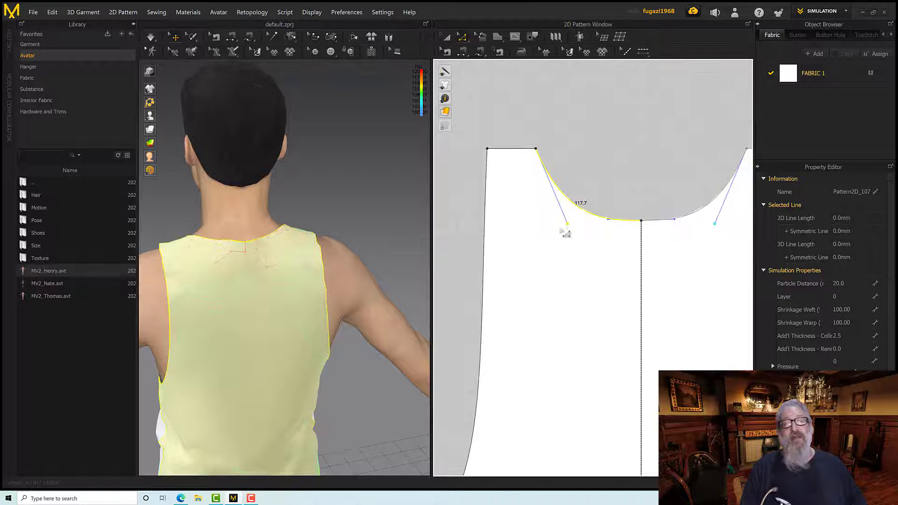
Examine the reshaped back neckline and shoulder straps on the avatar from the side and back
{"action": "right_click_drag", "start_coordinate": [360, 231], "coordinate": [401, 230]}
{"action": "middle_click_drag", "start_coordinate": [375, 232], "coordinate": [377, 247]}
{"action": "scroll", "coordinate": [377, 254], "scroll_direction": "down", "scroll_amount": 3}
{"action": "scroll", "coordinate": [377, 254], "scroll_direction": "up", "scroll_amount": 2}
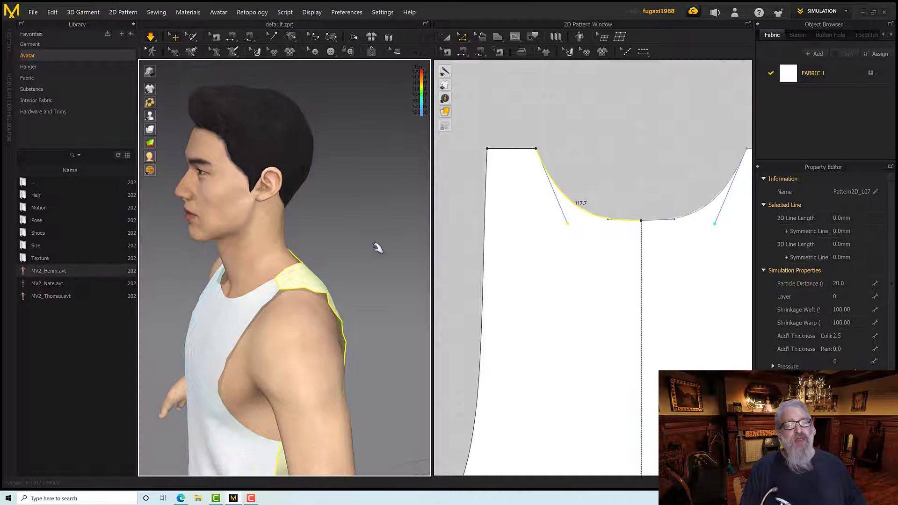
{"action": "right_click_drag", "start_coordinate": [376, 247], "coordinate": [396, 239]}
{"action": "middle_click_drag", "start_coordinate": [384, 243], "coordinate": [348, 198]}
{"action": "right_click_drag", "start_coordinate": [348, 198], "coordinate": [417, 210]}
{"action": "scroll", "coordinate": [327, 262], "scroll_direction": "down", "scroll_amount": 2}
{"action": "middle_click_drag", "start_coordinate": [327, 262], "coordinate": [379, 230]}
{"action": "scroll", "coordinate": [306, 283], "scroll_direction": "down", "scroll_amount": 3}
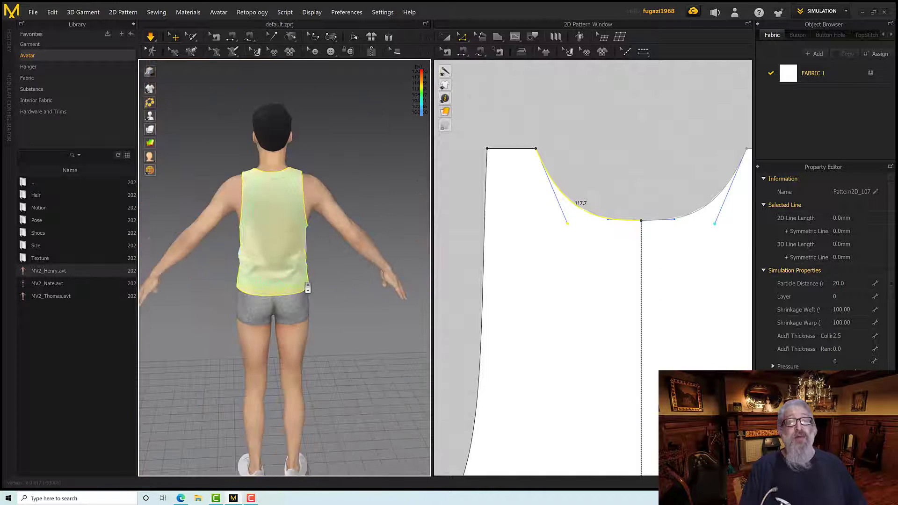
Inspect the strain on the tank top's lower back, side seams and hem around the avatar
{"action": "scroll", "coordinate": [307, 284], "scroll_direction": "up", "scroll_amount": 4}
{"action": "right_click_drag", "start_coordinate": [274, 312], "coordinate": [294, 310]}
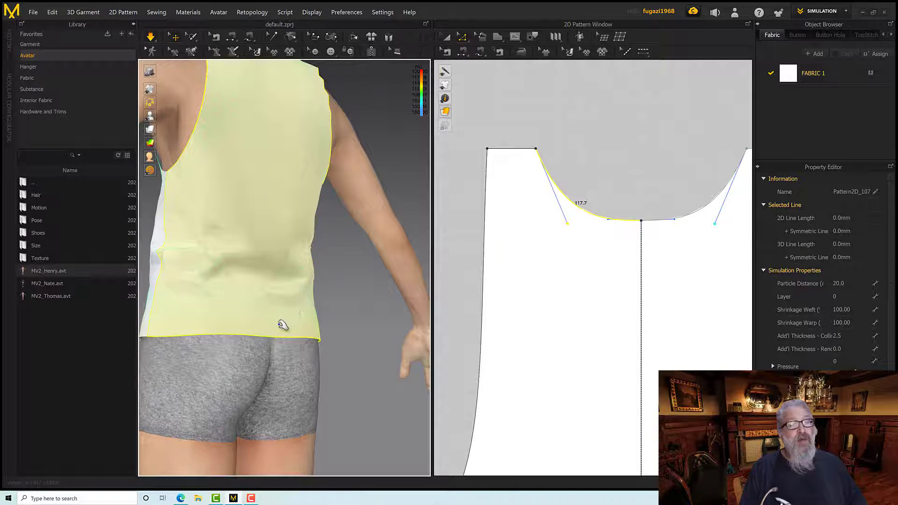
{"action": "left_click_drag", "start_coordinate": [280, 324], "coordinate": [282, 325]}
{"action": "right_click_drag", "start_coordinate": [279, 324], "coordinate": [281, 324]}
{"action": "left_click_drag", "start_coordinate": [281, 324], "coordinate": [287, 325]}
{"action": "right_click_drag", "start_coordinate": [282, 324], "coordinate": [287, 325]}
{"action": "left_click_drag", "start_coordinate": [287, 325], "coordinate": [321, 324]}
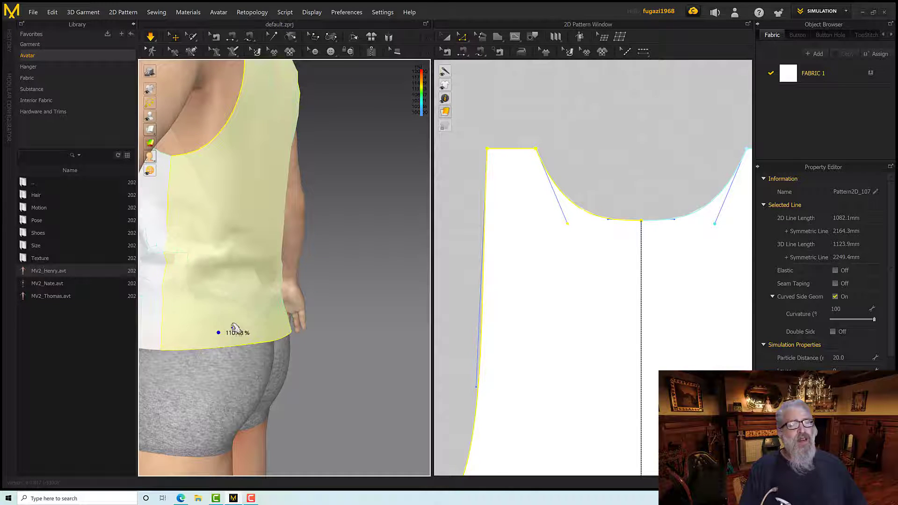
{"action": "right_click_drag", "start_coordinate": [234, 327], "coordinate": [336, 310]}
{"action": "scroll", "coordinate": [251, 327], "scroll_direction": "up", "scroll_amount": 2}
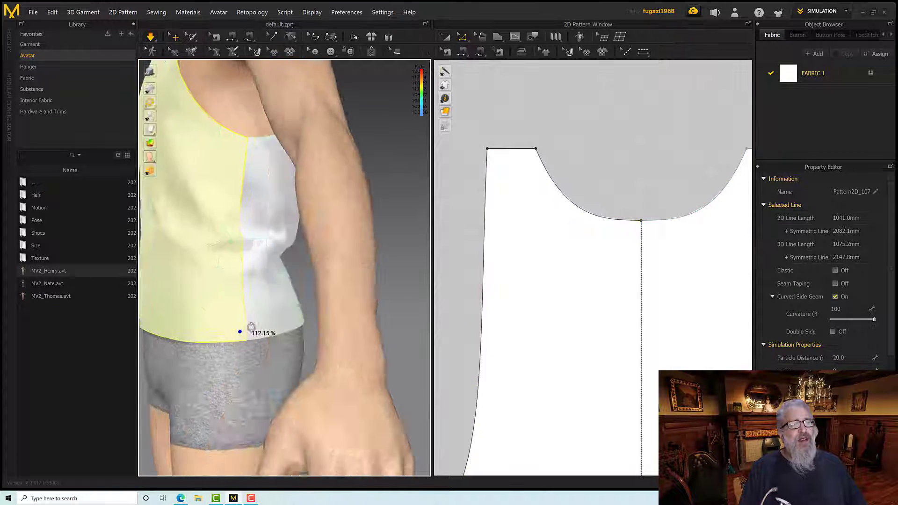
{"action": "scroll", "coordinate": [248, 325], "scroll_direction": "down", "scroll_amount": 3}
{"action": "right_click_drag", "start_coordinate": [245, 325], "coordinate": [260, 270]}
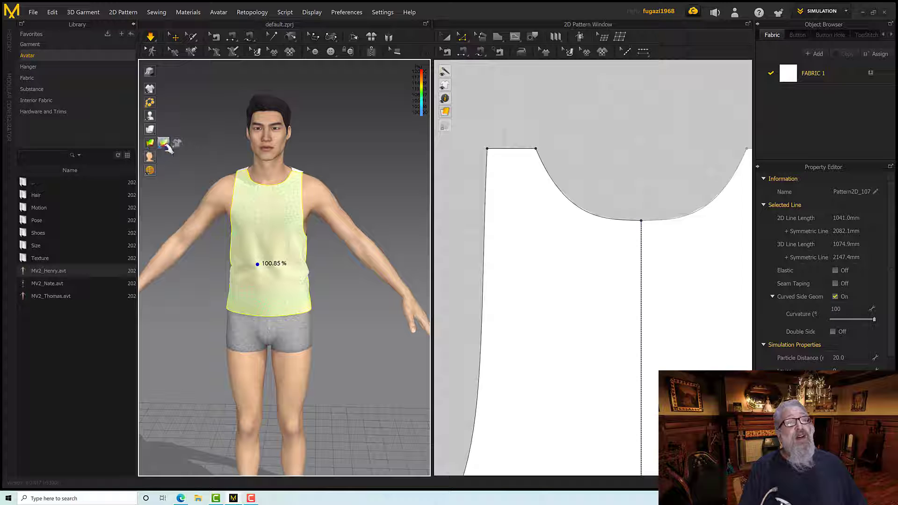
Switch the garment display from the strain map to the plain fabric surface and view the whole tank top
{"action": "left_click", "coordinate": [164, 144]}
{"action": "right_click_drag", "start_coordinate": [226, 224], "coordinate": [202, 220]}
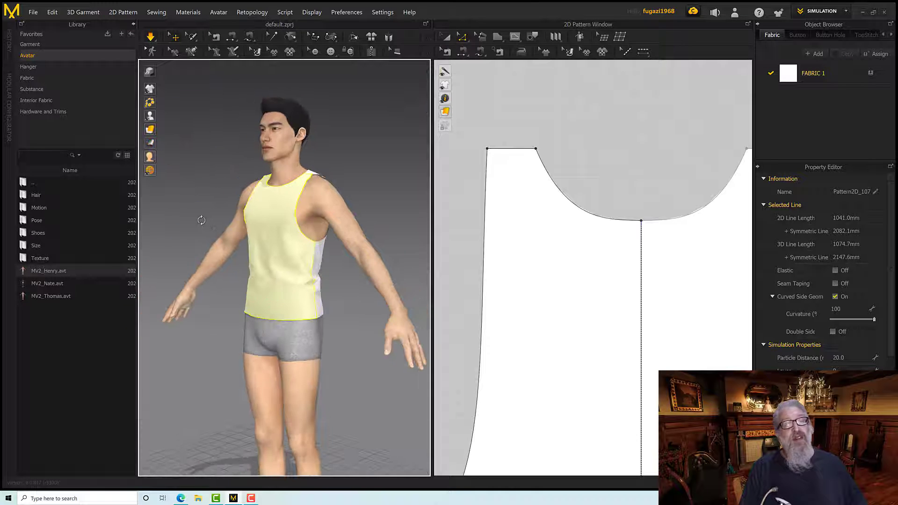
{"action": "left_click_drag", "start_coordinate": [299, 265], "coordinate": [288, 293]}
{"action": "right_click_drag", "start_coordinate": [288, 293], "coordinate": [263, 188]}
{"action": "scroll", "coordinate": [308, 264], "scroll_direction": "down", "scroll_amount": 2}
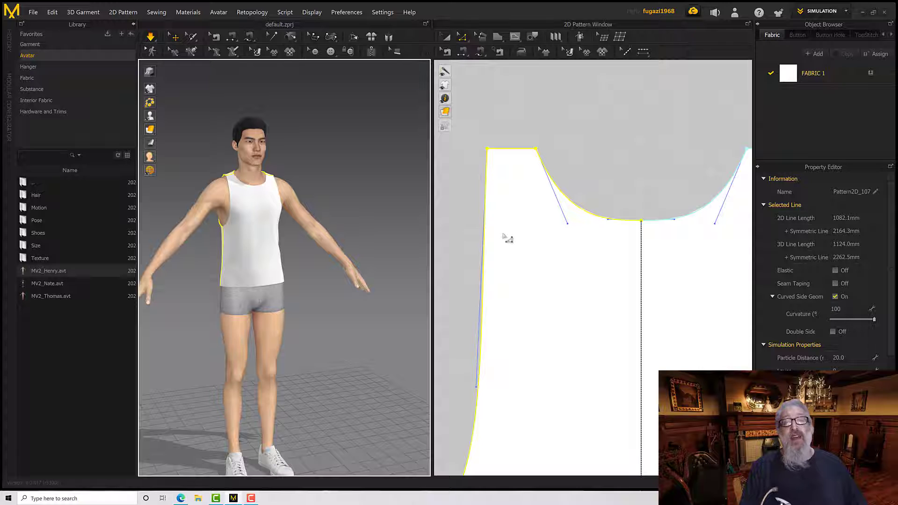
Lower the centre point of the front pattern's neckline to form a deep scoop, and simulate the garment
{"action": "scroll", "coordinate": [632, 237], "scroll_direction": "down", "scroll_amount": 5}
{"action": "scroll", "coordinate": [631, 236], "scroll_direction": "up", "scroll_amount": 6}
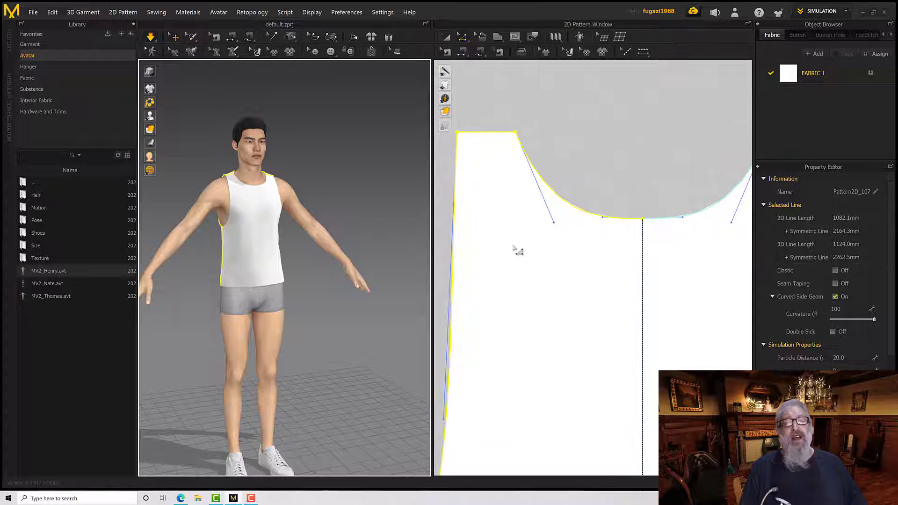
{"action": "middle_click_drag", "start_coordinate": [514, 244], "coordinate": [463, 262]}
{"action": "scroll", "coordinate": [574, 208], "scroll_direction": "down", "scroll_amount": 5}
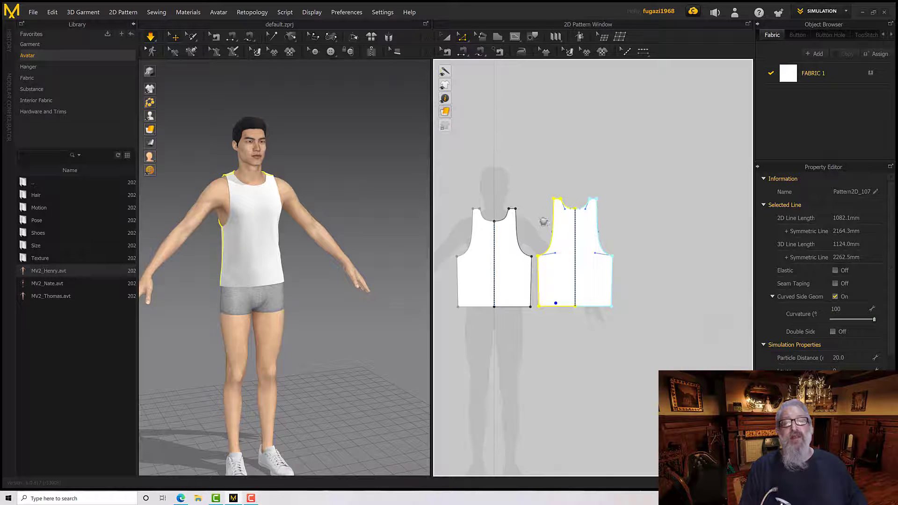
{"action": "middle_click_drag", "start_coordinate": [544, 222], "coordinate": [623, 223]}
{"action": "scroll", "coordinate": [565, 223], "scroll_direction": "up", "scroll_amount": 7}
{"action": "left_click", "coordinate": [606, 220]}
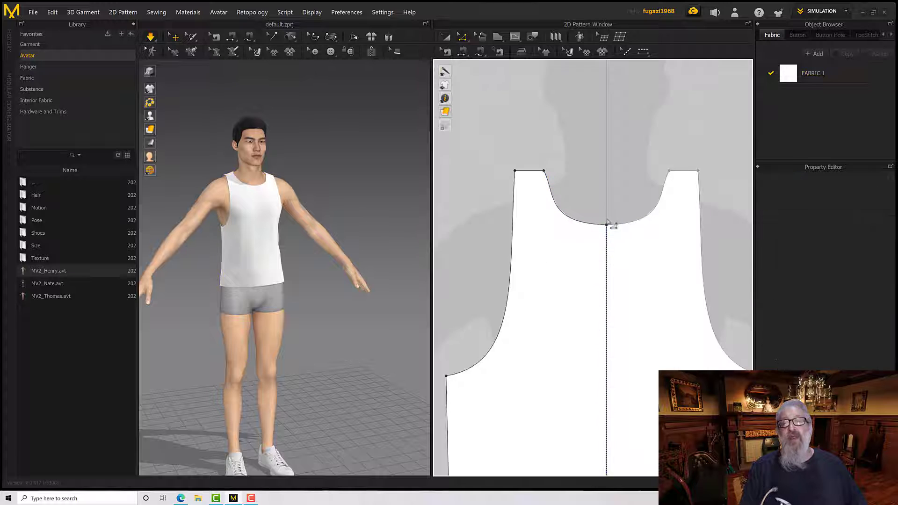
{"action": "left_click_drag", "start_coordinate": [606, 225], "coordinate": [610, 325]}
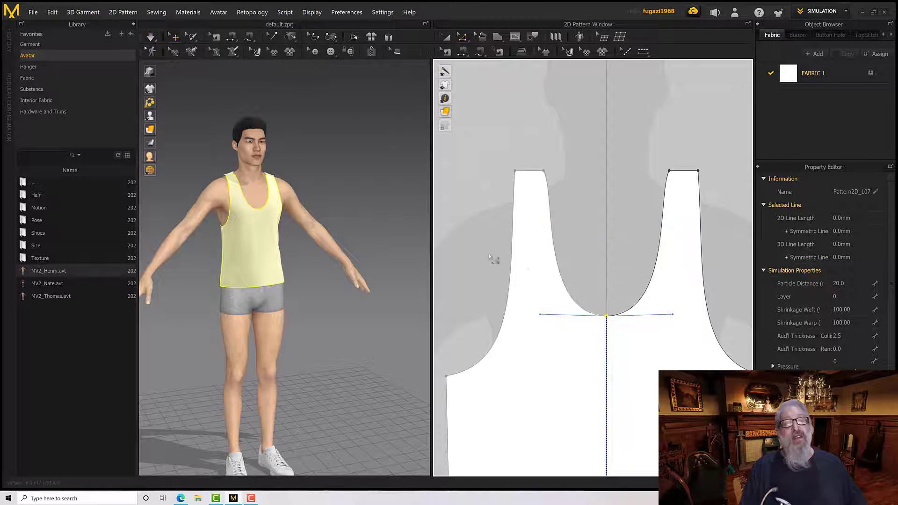
{"action": "key", "text": "space"}
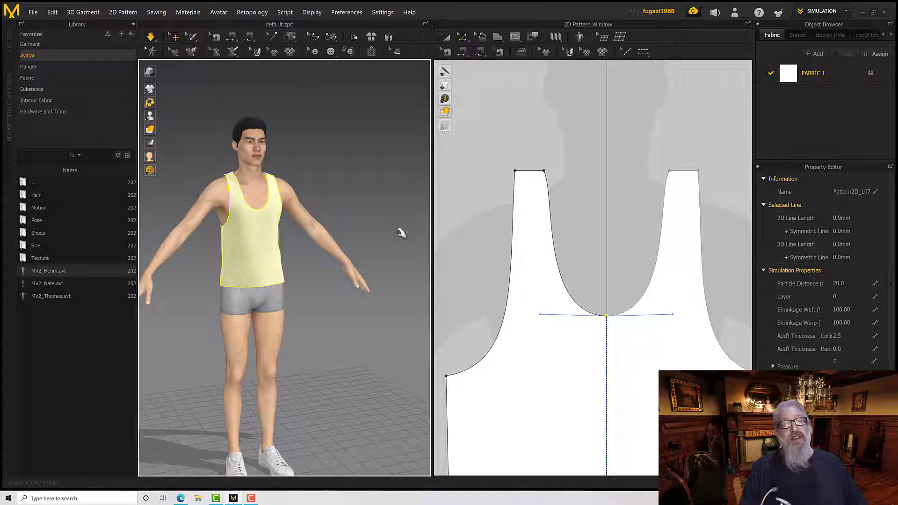
Adjust the curve handles at the strap corner and centre point of the front neckline to refine its curve
{"action": "left_click", "coordinate": [547, 187]}
{"action": "scroll", "coordinate": [558, 213], "scroll_direction": "down", "scroll_amount": 3}
{"action": "scroll", "coordinate": [559, 194], "scroll_direction": "up", "scroll_amount": 8}
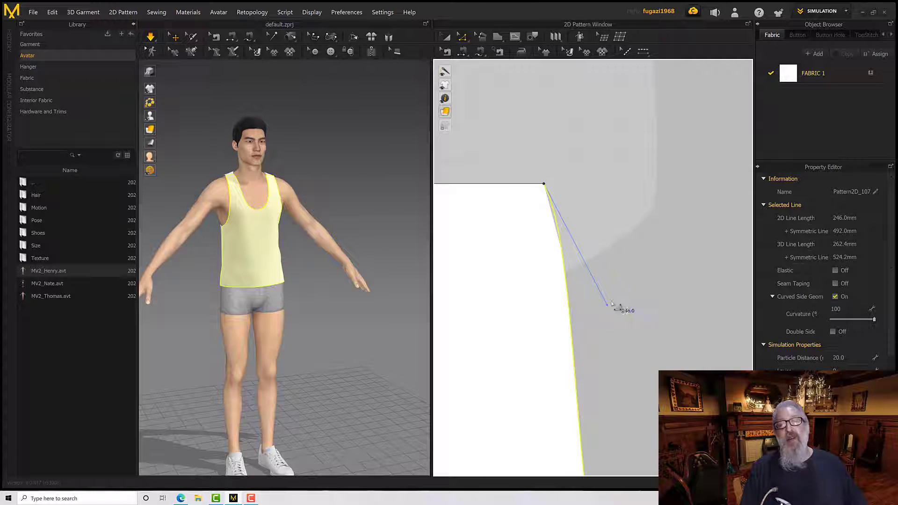
{"action": "left_click_drag", "start_coordinate": [607, 305], "coordinate": [580, 315]}
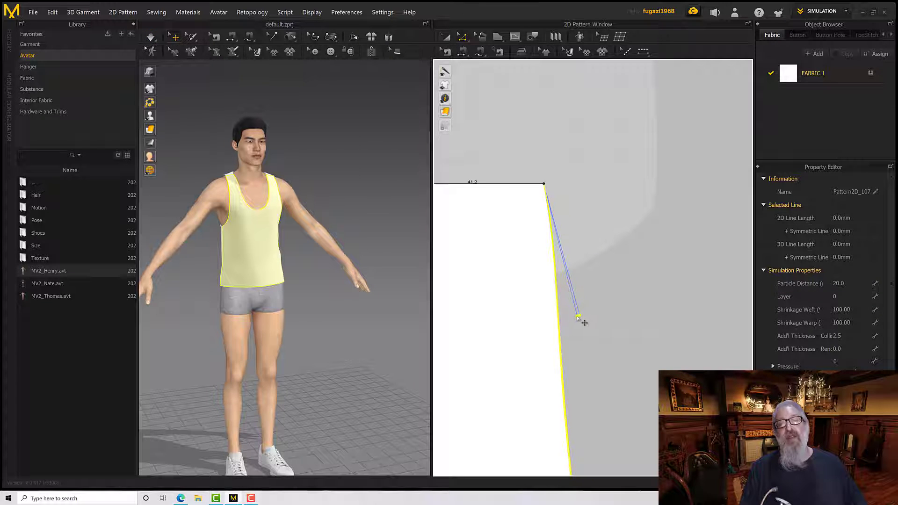
{"action": "scroll", "coordinate": [588, 256], "scroll_direction": "up", "scroll_amount": 5}
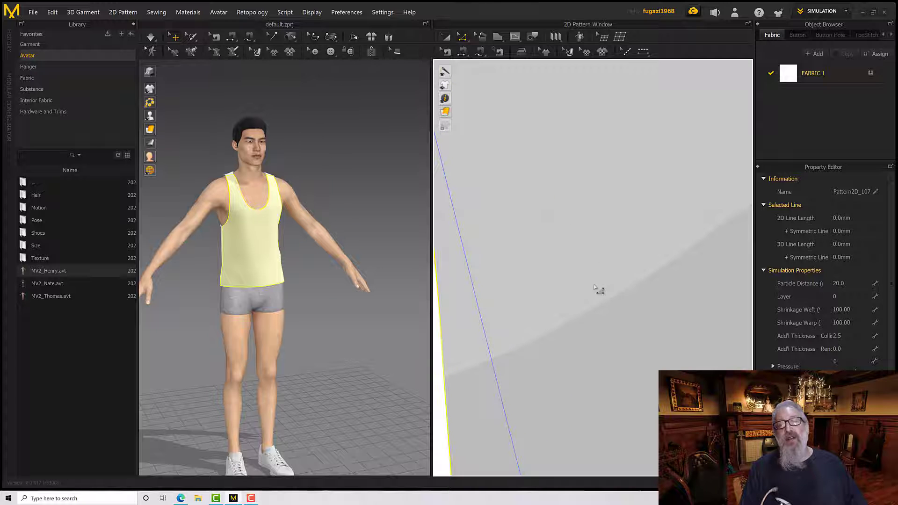
{"action": "scroll", "coordinate": [595, 290], "scroll_direction": "down", "scroll_amount": 5}
{"action": "scroll", "coordinate": [575, 298], "scroll_direction": "up", "scroll_amount": 3}
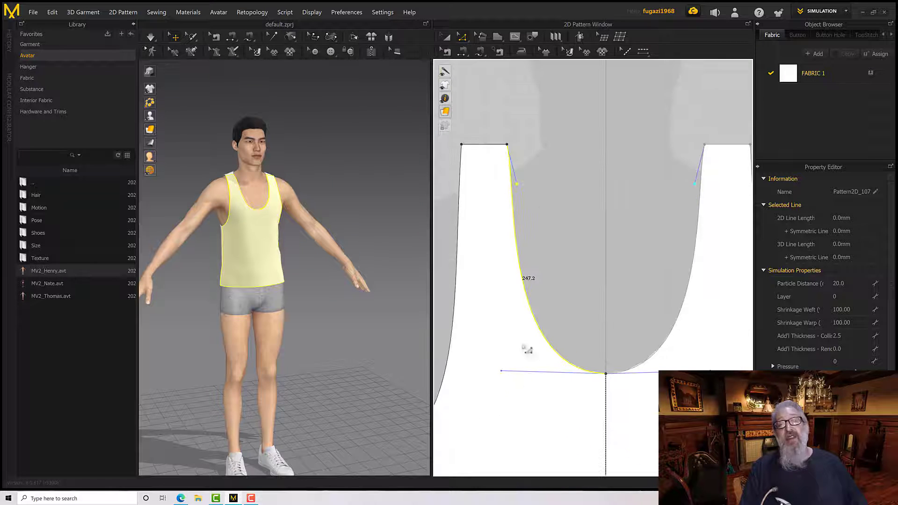
{"action": "left_click_drag", "start_coordinate": [501, 371], "coordinate": [520, 377]}
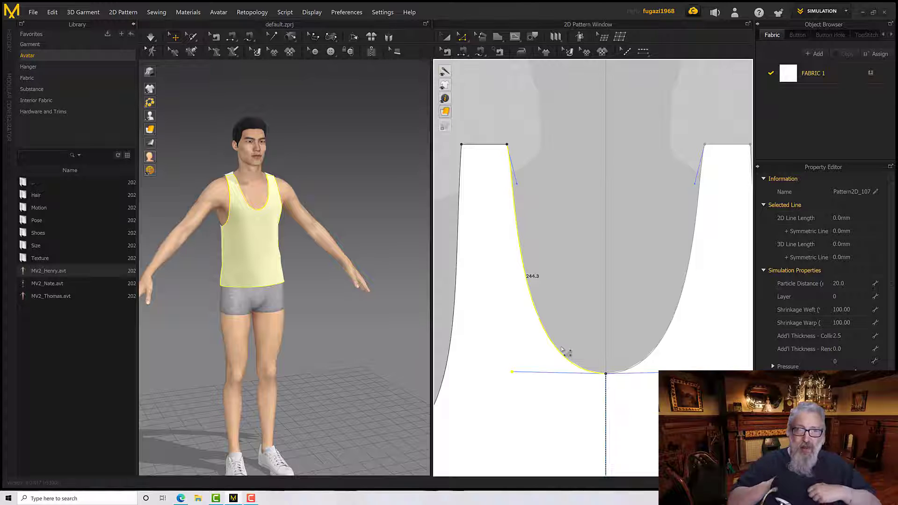
Delete all curve points from the front neckline edge to make a straight V-neck, and activate the Edit Curve Point tool
{"action": "left_click", "coordinate": [583, 198]}
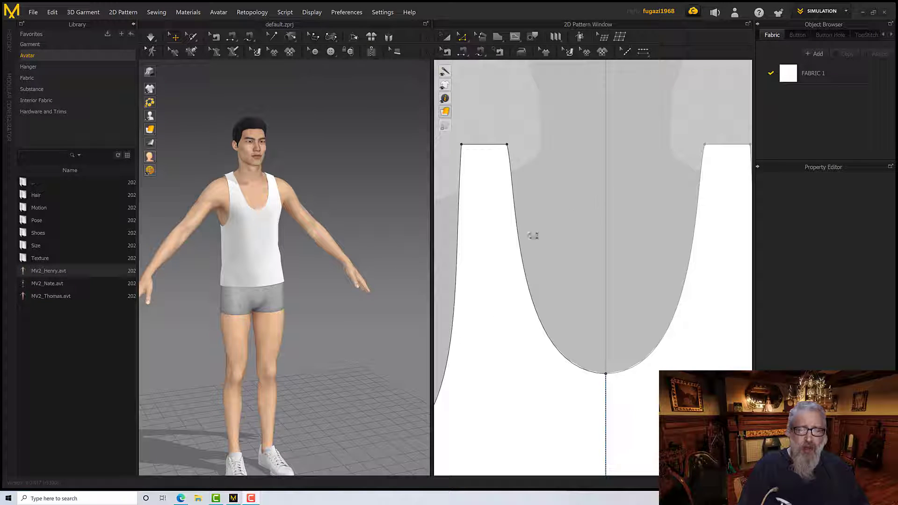
{"action": "left_click", "coordinate": [518, 240]}
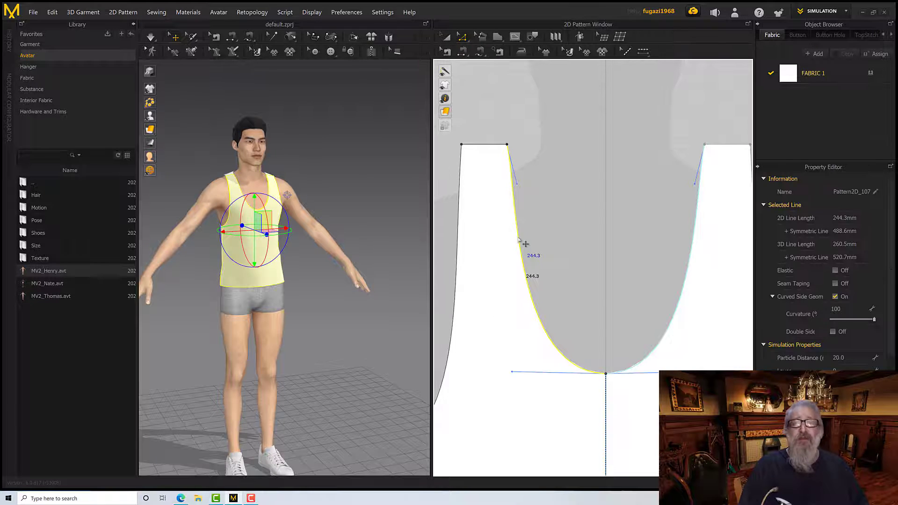
{"action": "right_click", "coordinate": [519, 240]}
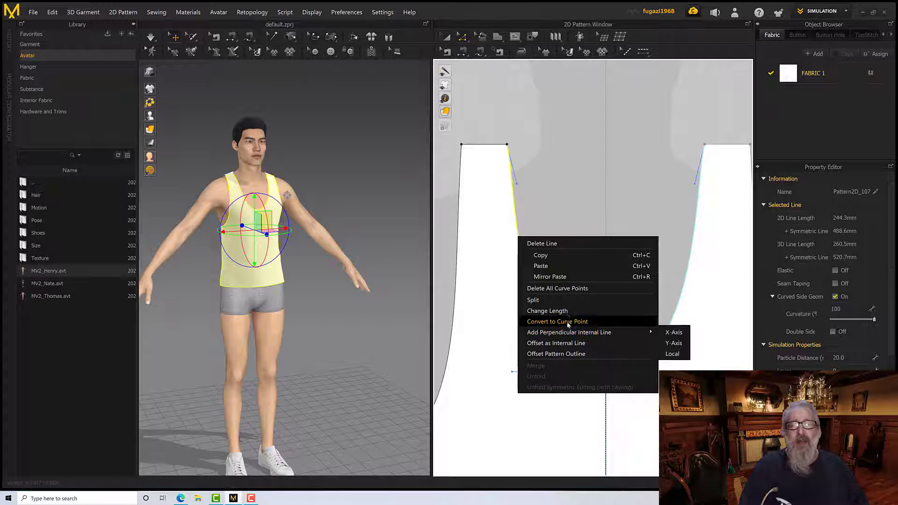
{"action": "left_click", "coordinate": [571, 289]}
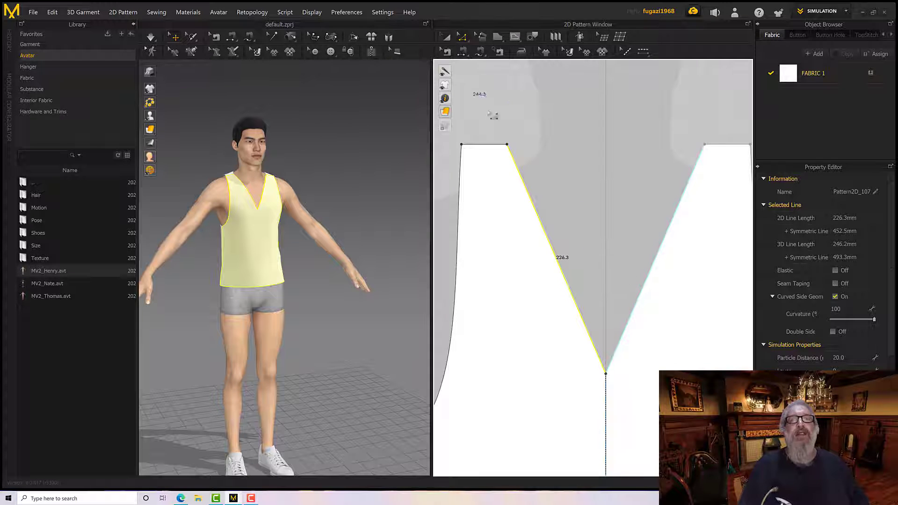
{"action": "left_click", "coordinate": [461, 37]}
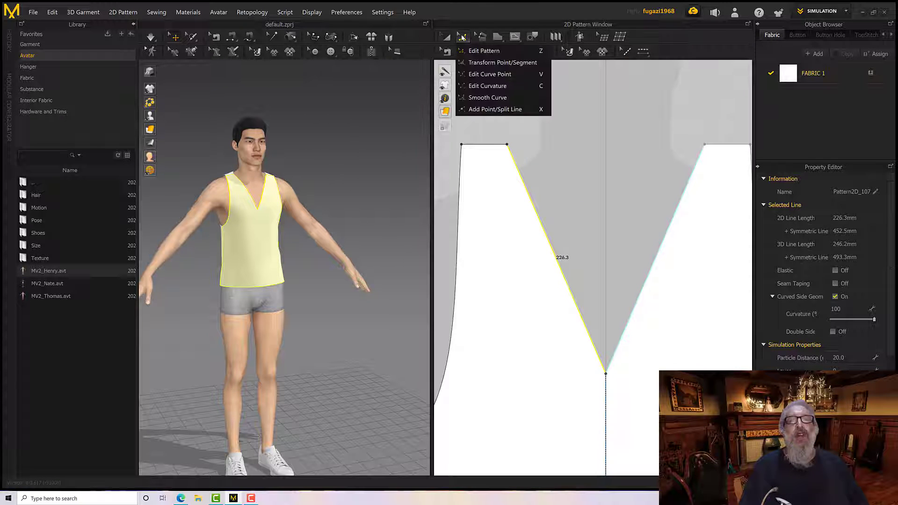
{"action": "left_click", "coordinate": [471, 75]}
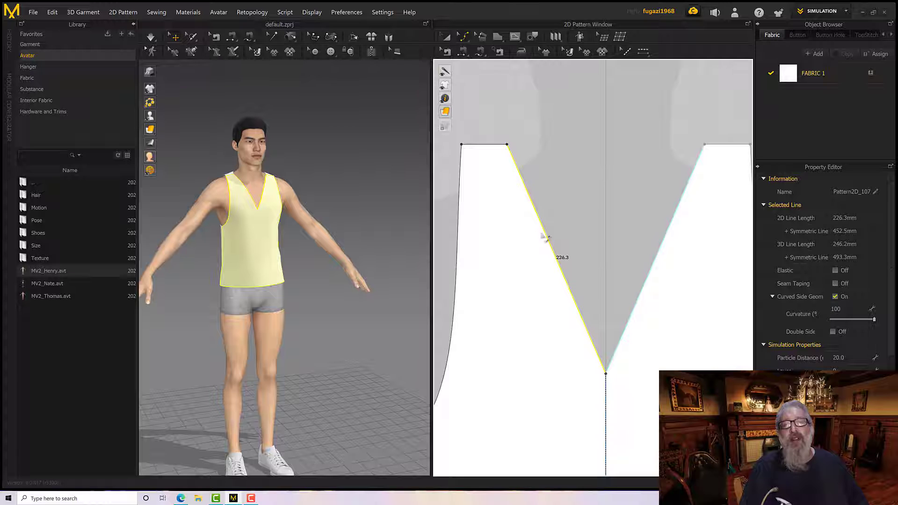
Try shaping the front neckline with three added curve points along its edge, and undo them
{"action": "left_click_drag", "start_coordinate": [560, 267], "coordinate": [561, 340]}
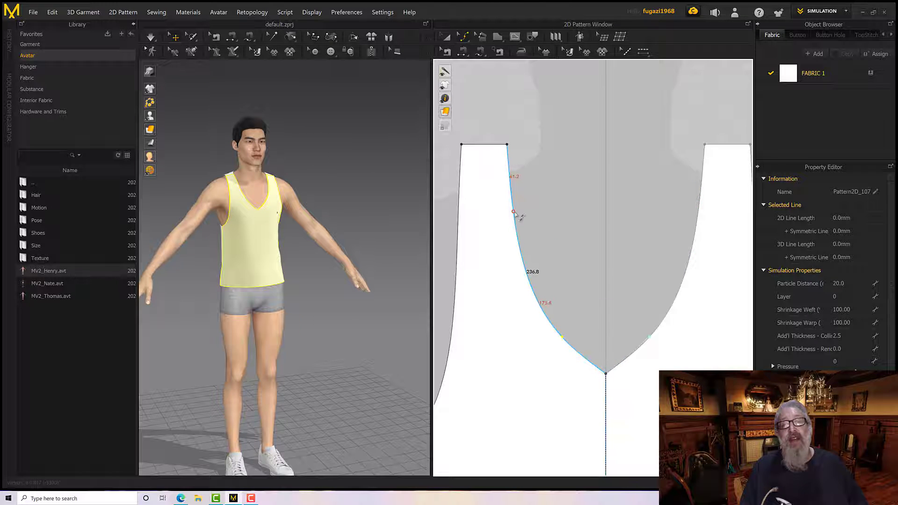
{"action": "left_click_drag", "start_coordinate": [514, 214], "coordinate": [500, 250]}
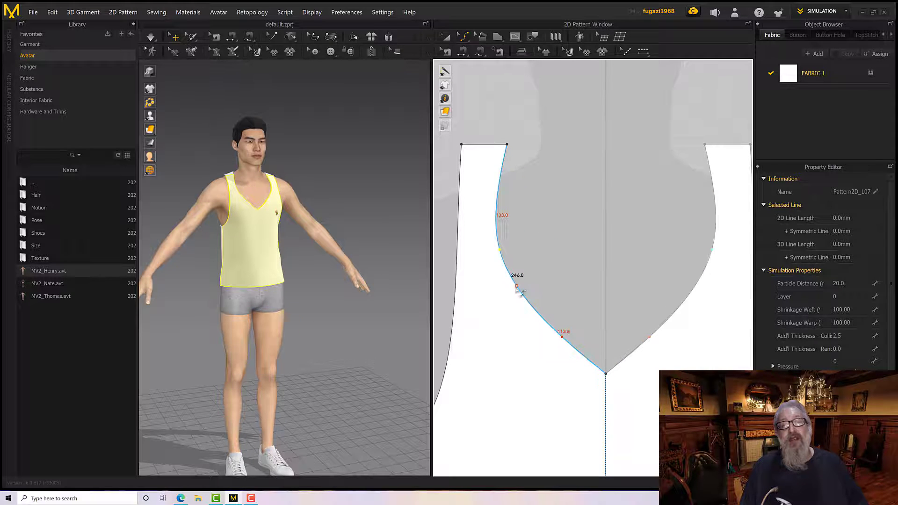
{"action": "left_click_drag", "start_coordinate": [518, 287], "coordinate": [559, 279]}
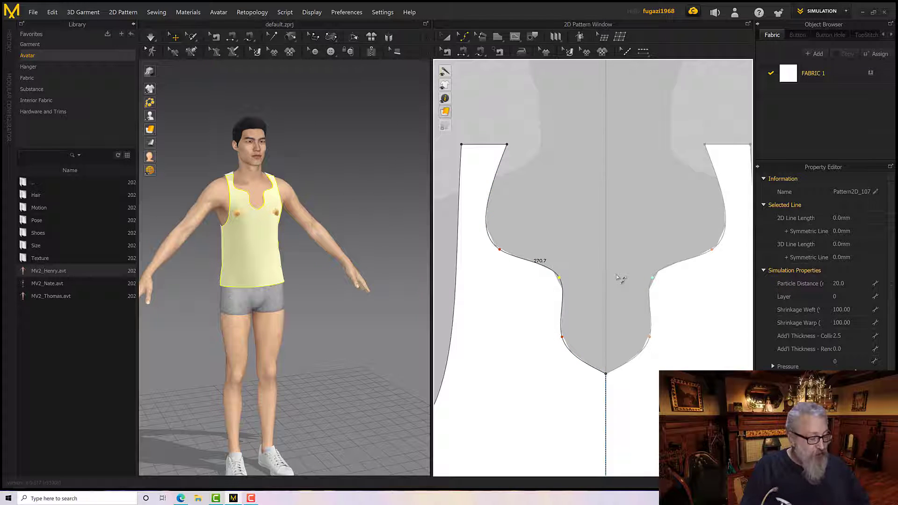
{"action": "key", "text": "ctrl+z"}
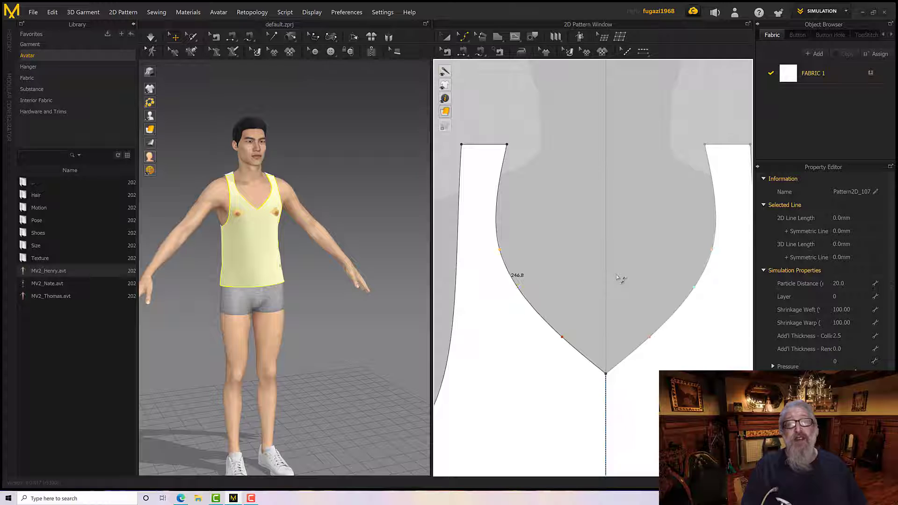
{"action": "key", "text": "ctrl+z"}
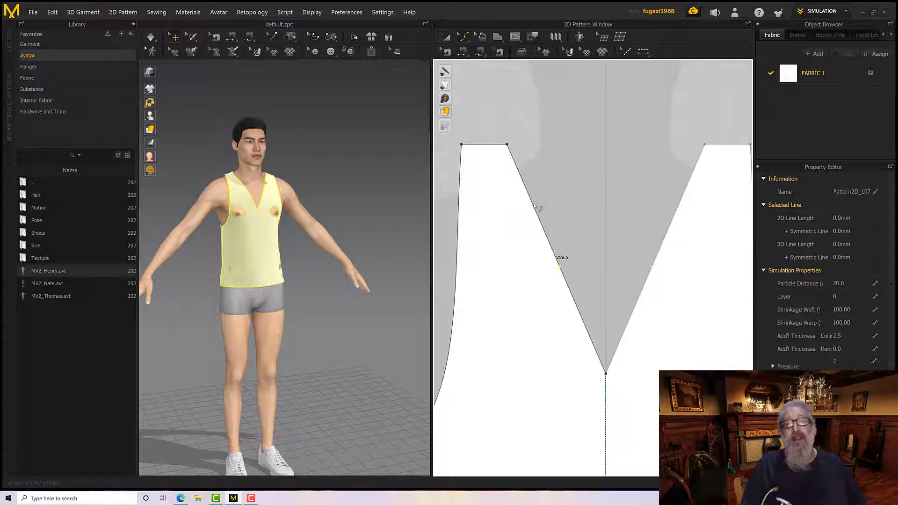
{"action": "left_click", "coordinate": [582, 253]}
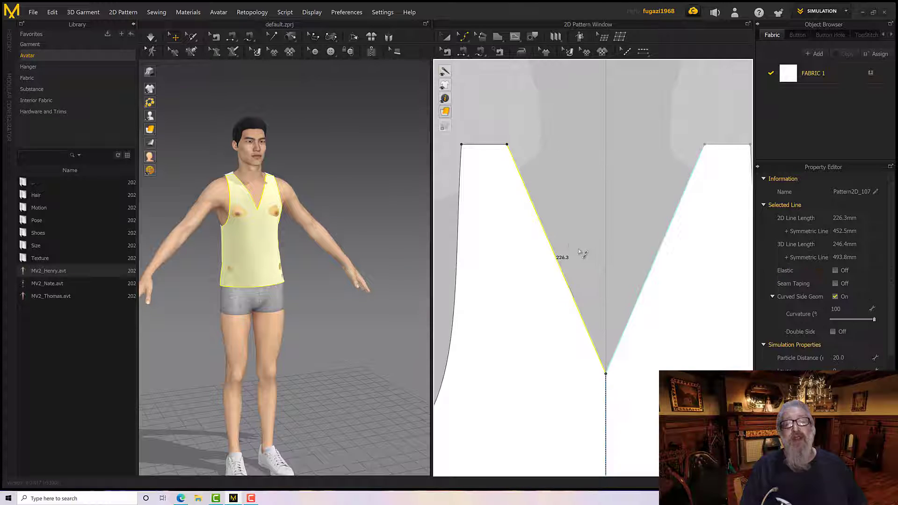
Add an upper and a lower curve point to the front neckline edge, positioning them to form a deep U shape
{"action": "mouse_move", "coordinate": [523, 183]}
{"action": "left_mouse_down"}
{"action": "mouse_move", "coordinate": [520, 201]}
{"action": "mouse_move", "coordinate": [515, 183]}
{"action": "left_mouse_up"}
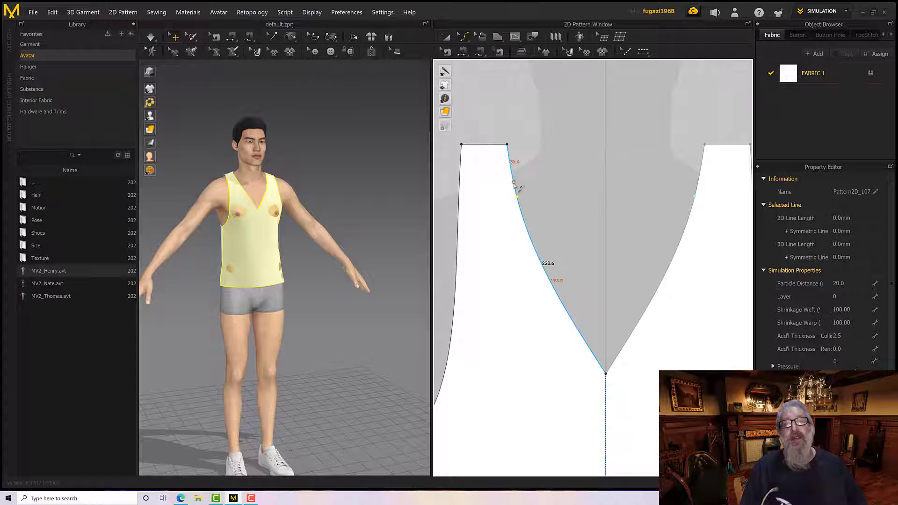
{"action": "left_click_drag", "start_coordinate": [542, 265], "coordinate": [556, 366]}
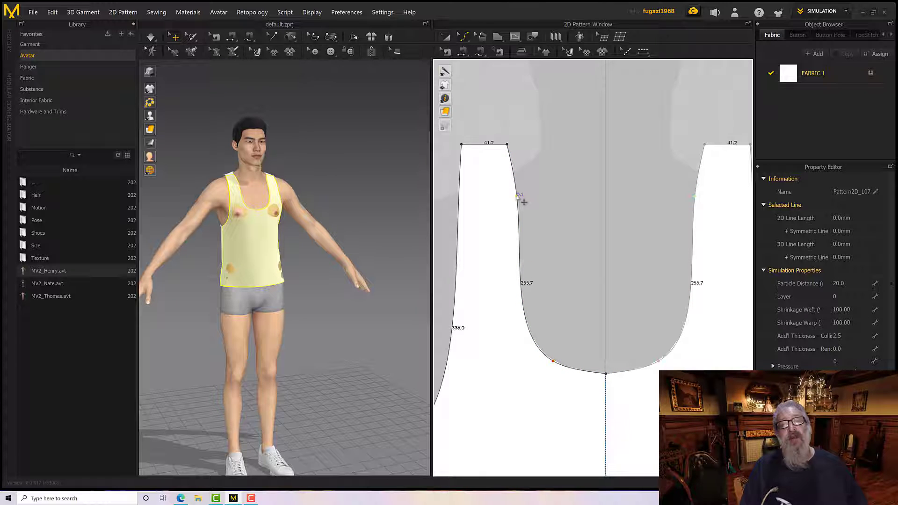
{"action": "left_click_drag", "start_coordinate": [524, 202], "coordinate": [519, 206]}
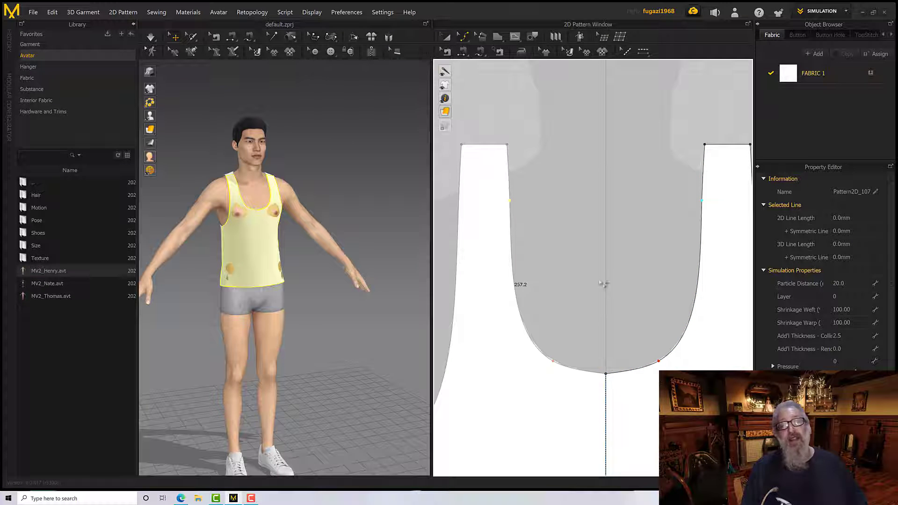
Switch to the Edit Pattern tool and check the front neckline's centre and strap corner points for curve handles
{"action": "left_click", "coordinate": [462, 37]}
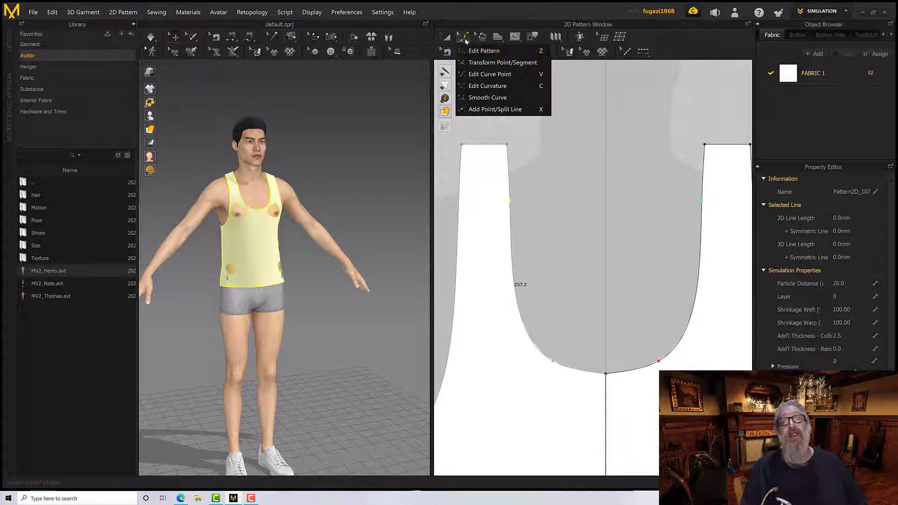
{"action": "left_click", "coordinate": [479, 51]}
{"action": "left_click", "coordinate": [589, 314]}
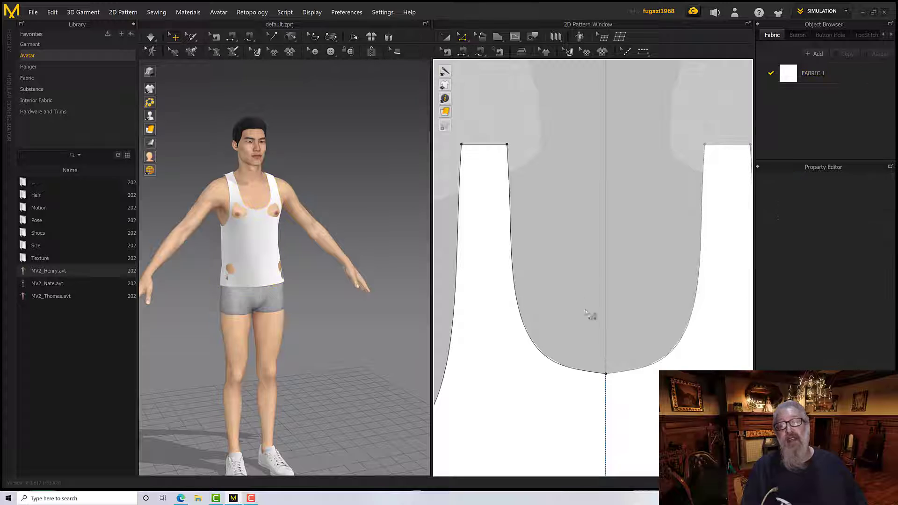
{"action": "left_click", "coordinate": [606, 374]}
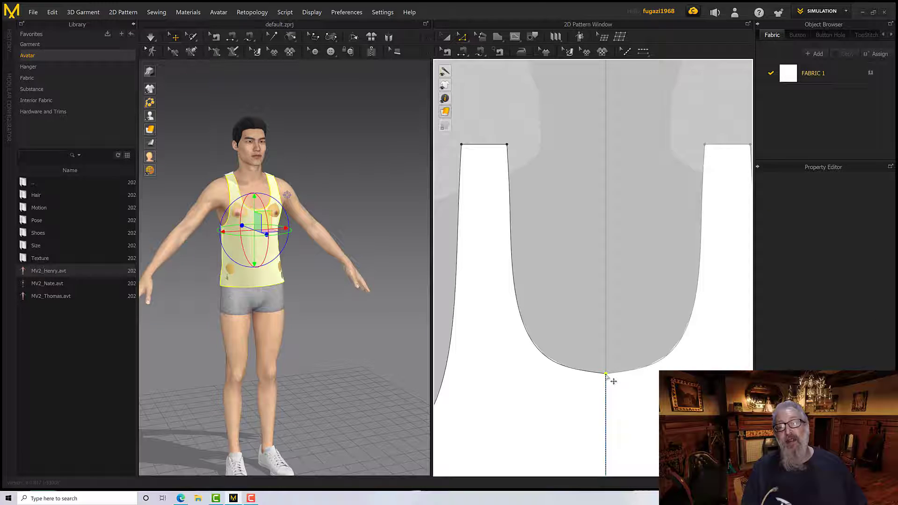
{"action": "left_click", "coordinate": [507, 145]}
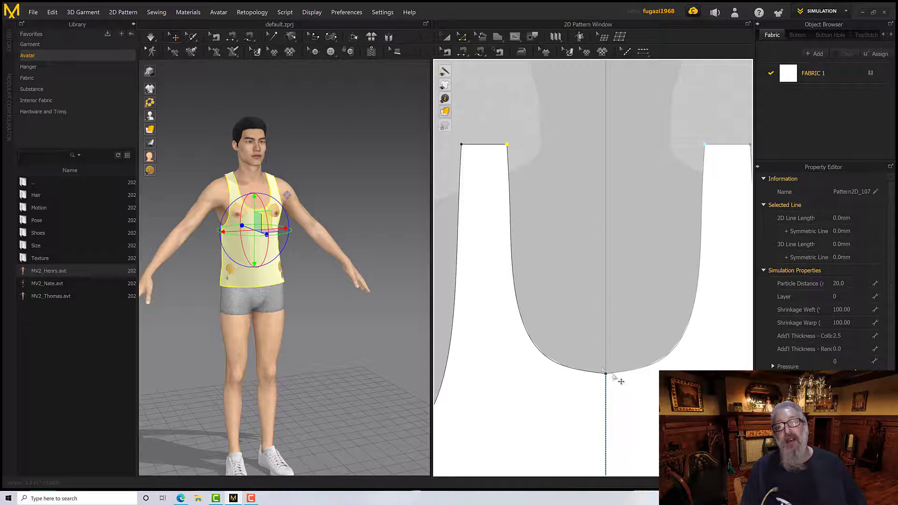
{"action": "left_click", "coordinate": [579, 296]}
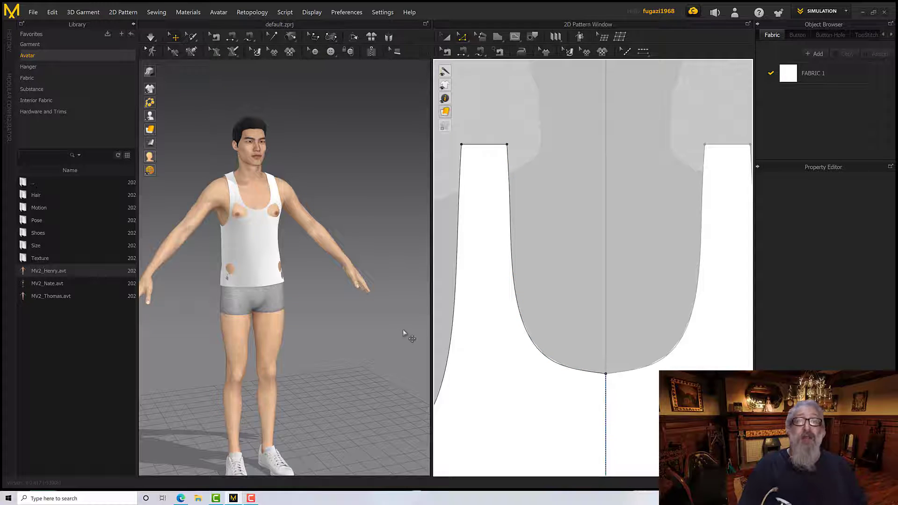
Simulate the tank top on the avatar and inspect the front neckline, straps and side from above
{"action": "scroll", "coordinate": [340, 319], "scroll_direction": "down", "scroll_amount": 3}
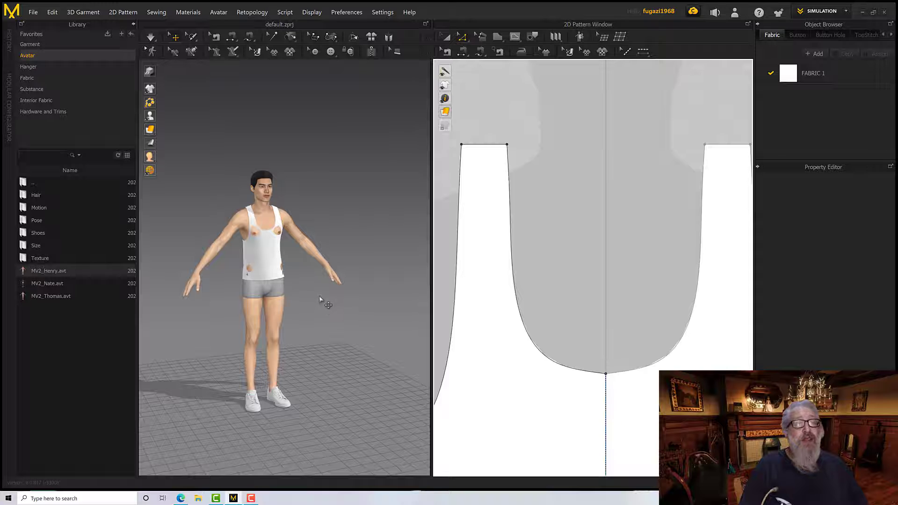
{"action": "mouse_move", "coordinate": [319, 300]}
{"action": "right_mouse_down"}
{"action": "mouse_move", "coordinate": [328, 298]}
{"action": "mouse_move", "coordinate": [309, 294]}
{"action": "mouse_move", "coordinate": [333, 297]}
{"action": "mouse_move", "coordinate": [326, 300]}
{"action": "right_mouse_up"}
{"action": "key", "text": "space"}
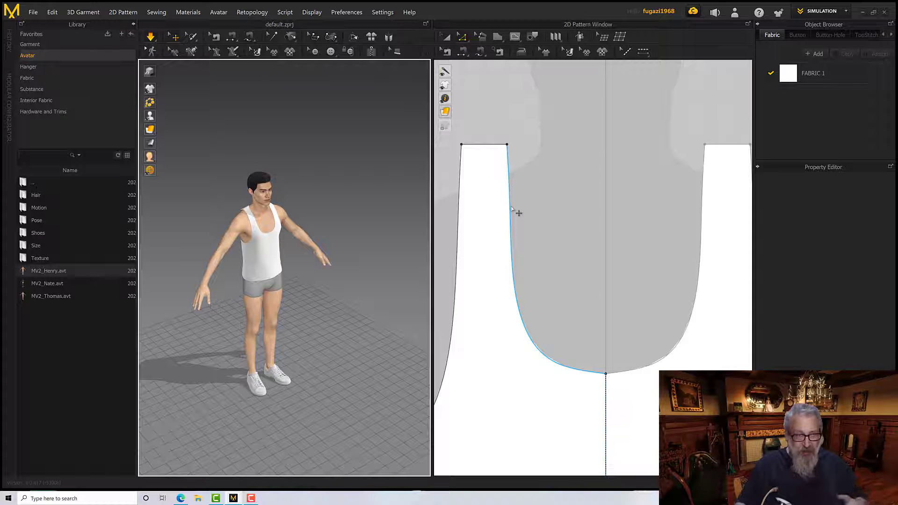
{"action": "right_click_drag", "start_coordinate": [295, 231], "coordinate": [443, 244]}
{"action": "scroll", "coordinate": [289, 241], "scroll_direction": "up", "scroll_amount": 5}
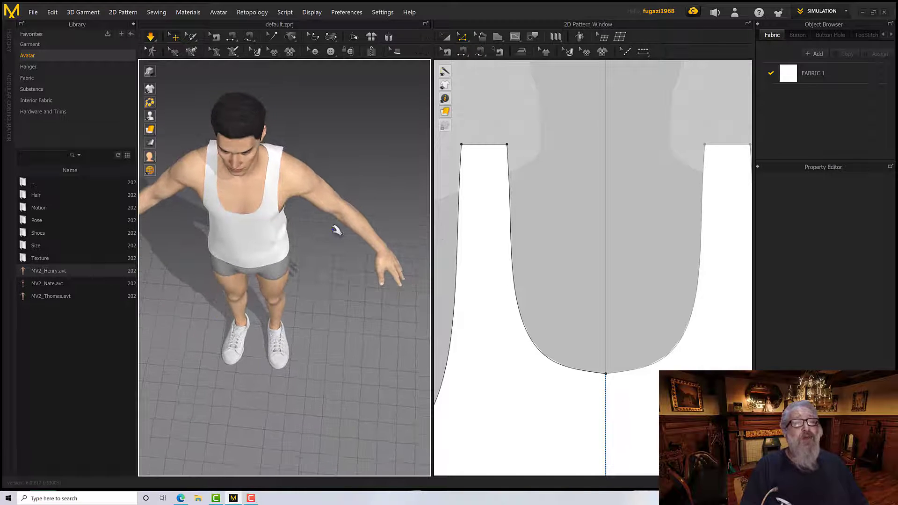
{"action": "scroll", "coordinate": [337, 234], "scroll_direction": "down", "scroll_amount": 3}
{"action": "scroll", "coordinate": [332, 224], "scroll_direction": "up", "scroll_amount": 5}
{"action": "right_click_drag", "start_coordinate": [331, 220], "coordinate": [374, 251]}
{"action": "scroll", "coordinate": [395, 237], "scroll_direction": "up", "scroll_amount": 2}
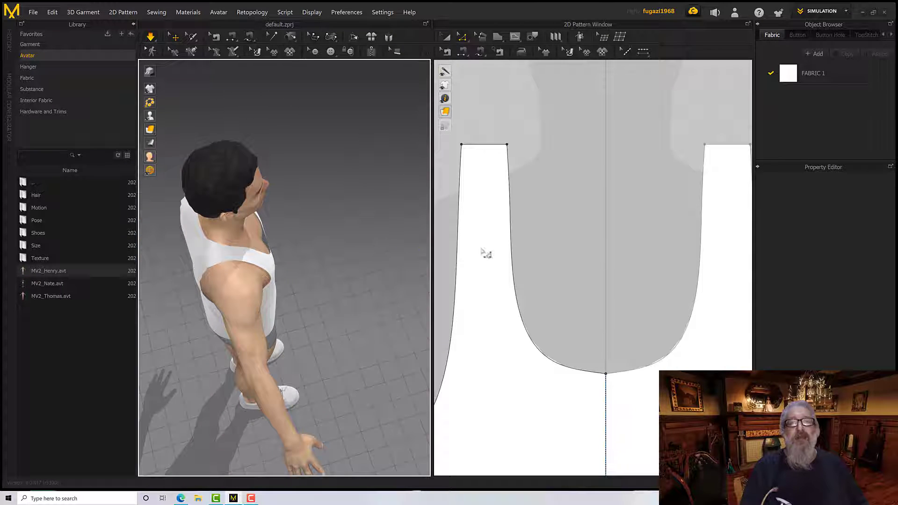
Examine the tank top's shoulder seam in 3D, from the front strap over to the back neckline
{"action": "scroll", "coordinate": [527, 265], "scroll_direction": "down", "scroll_amount": 3}
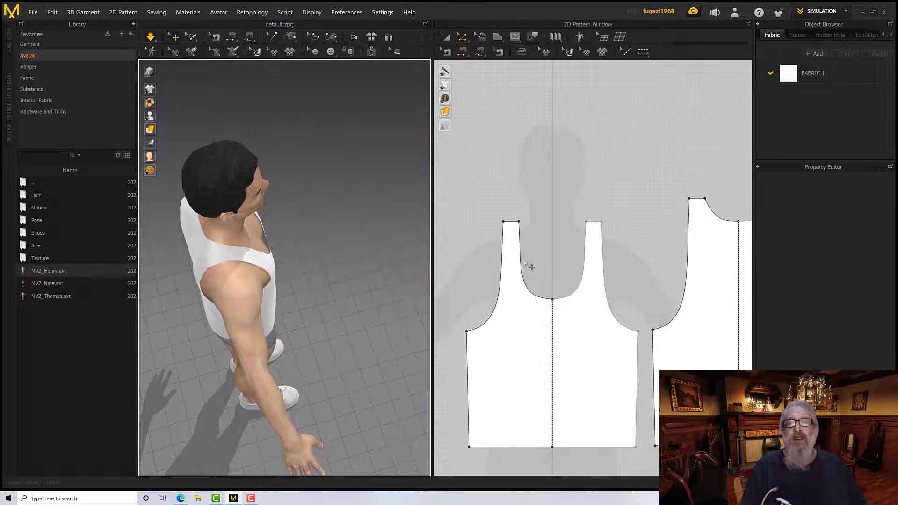
{"action": "scroll", "coordinate": [529, 263], "scroll_direction": "down", "scroll_amount": 3}
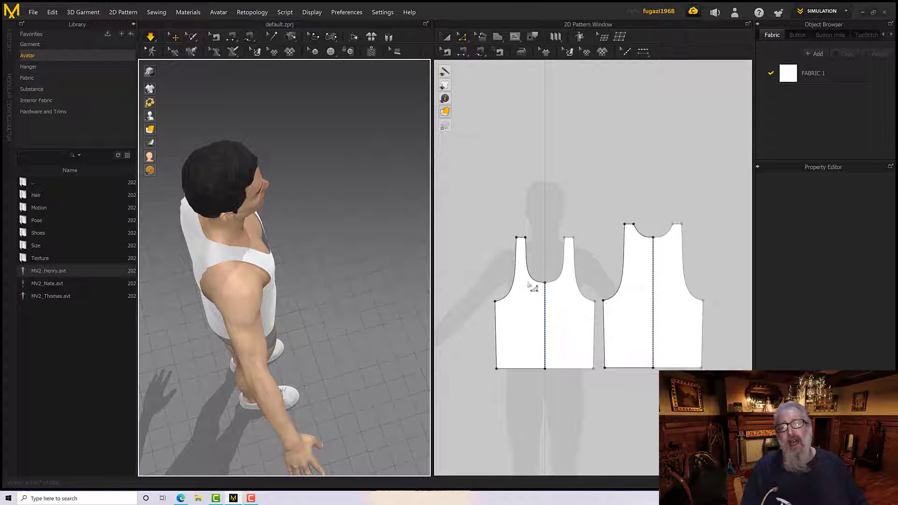
{"action": "right_click_drag", "start_coordinate": [391, 254], "coordinate": [284, 188]}
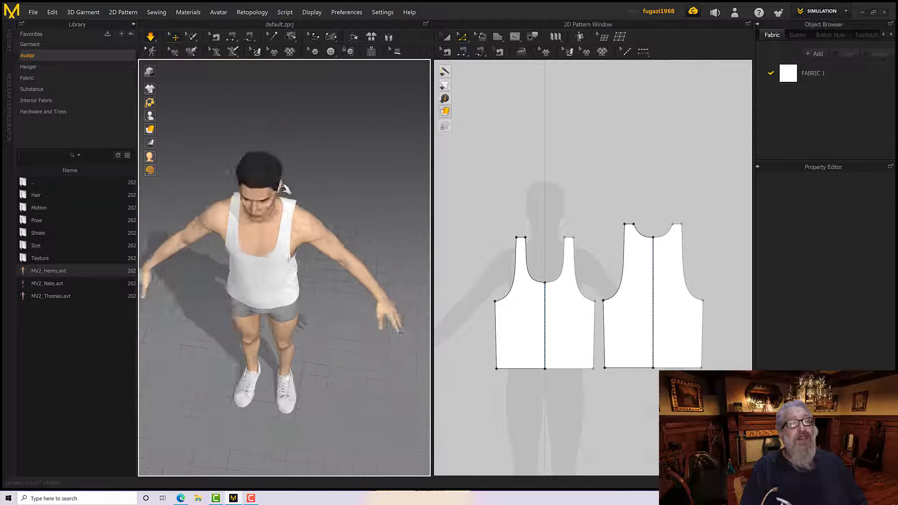
{"action": "scroll", "coordinate": [284, 188], "scroll_direction": "up", "scroll_amount": 6}
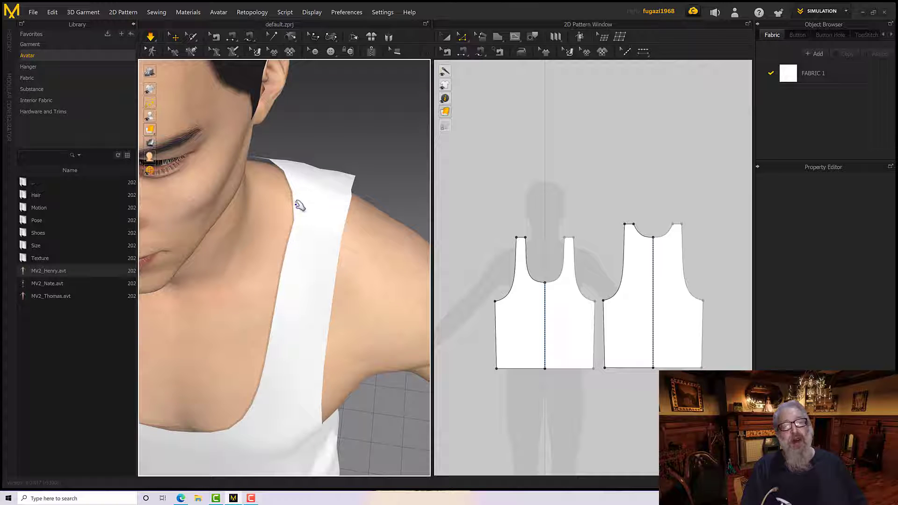
{"action": "right_click_drag", "start_coordinate": [297, 223], "coordinate": [319, 211]}
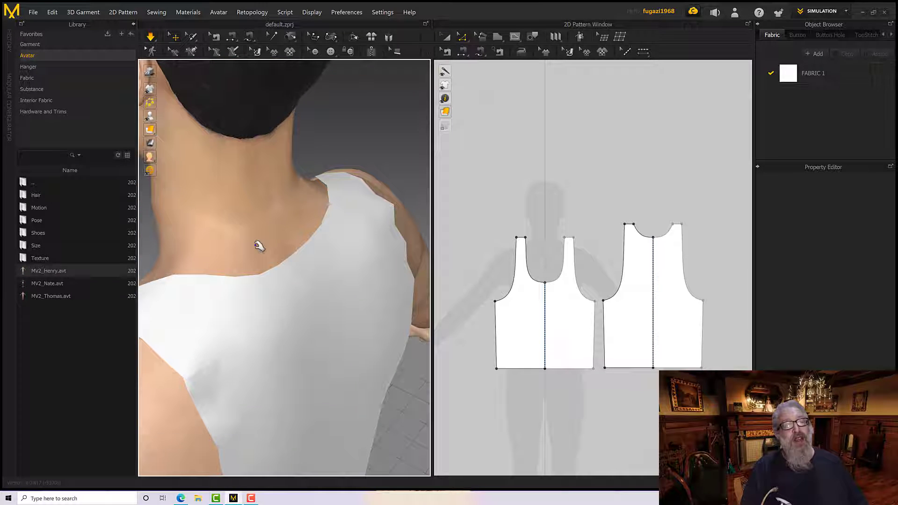
{"action": "right_click_drag", "start_coordinate": [259, 245], "coordinate": [310, 257]}
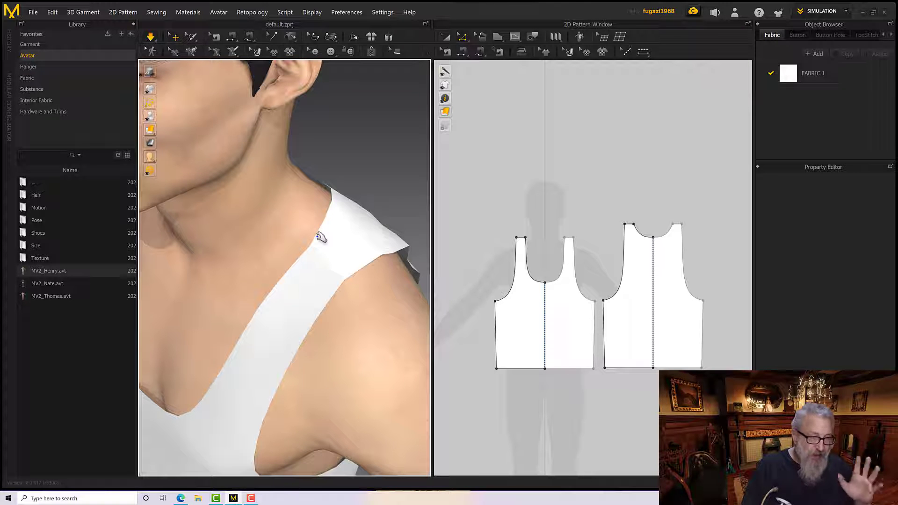
{"action": "right_click_drag", "start_coordinate": [317, 236], "coordinate": [291, 236]}
{"action": "scroll", "coordinate": [302, 238], "scroll_direction": "down", "scroll_amount": 3}
{"action": "scroll", "coordinate": [302, 238], "scroll_direction": "up", "scroll_amount": 3}
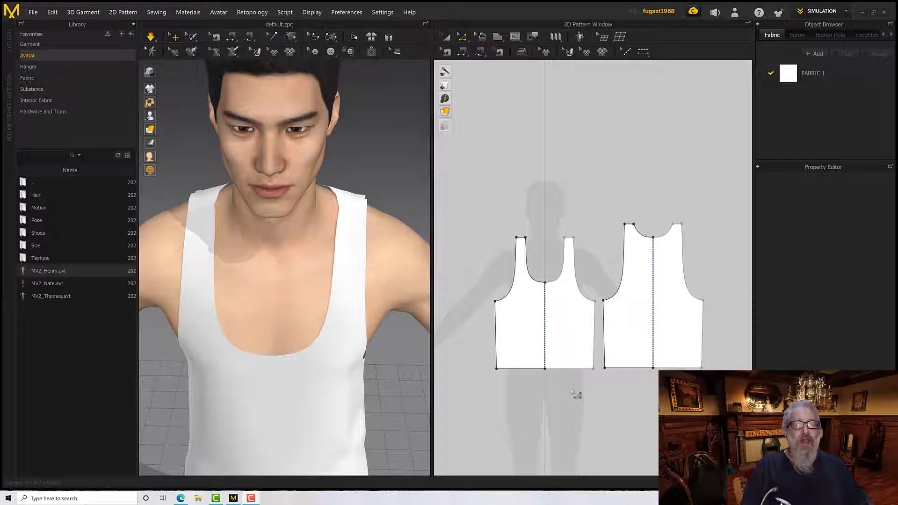
Match up the shoulder edges of the front and back patterns, aligned To Start
{"action": "scroll", "coordinate": [559, 379], "scroll_direction": "down", "scroll_amount": 2}
{"action": "scroll", "coordinate": [557, 374], "scroll_direction": "up", "scroll_amount": 5}
{"action": "scroll", "coordinate": [616, 408], "scroll_direction": "down", "scroll_amount": 2}
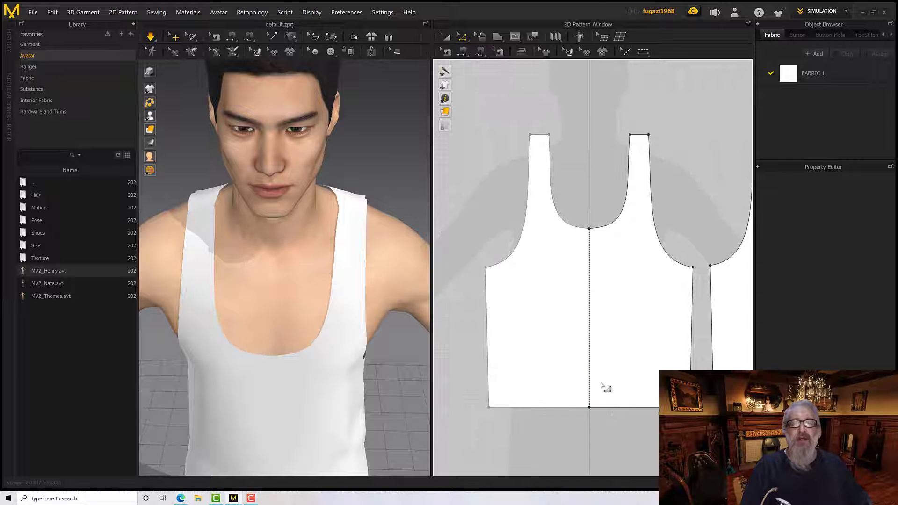
{"action": "scroll", "coordinate": [602, 387], "scroll_direction": "down", "scroll_amount": 4}
{"action": "right_click_drag", "start_coordinate": [592, 374], "coordinate": [565, 397]}
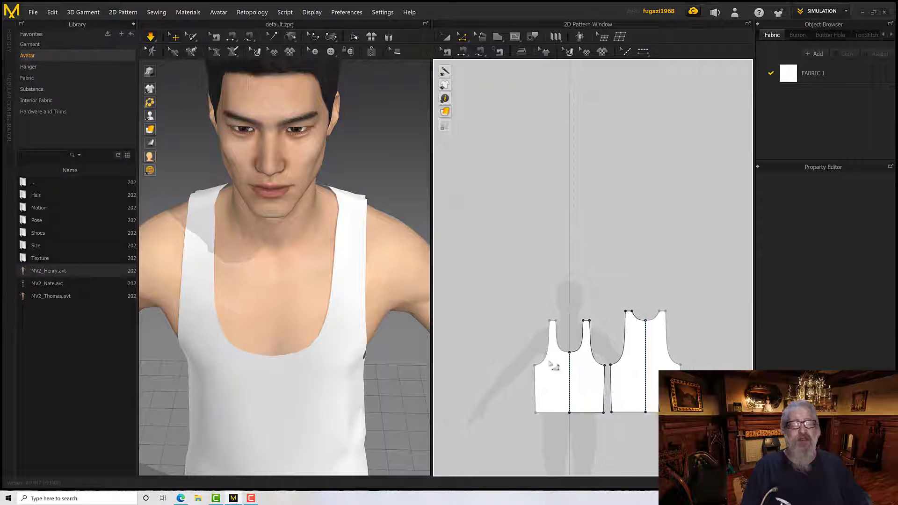
{"action": "scroll", "coordinate": [547, 346], "scroll_direction": "down", "scroll_amount": 1}
{"action": "scroll", "coordinate": [542, 342], "scroll_direction": "up", "scroll_amount": 4}
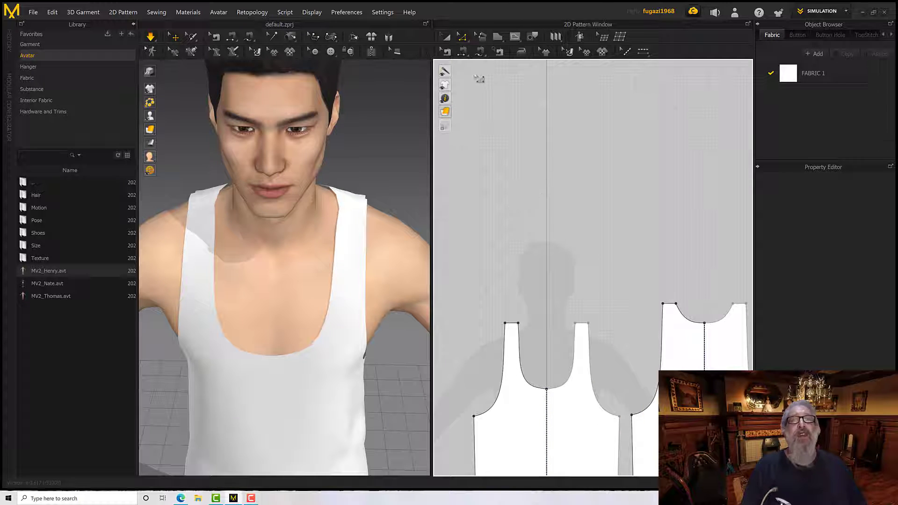
{"action": "left_click", "coordinate": [512, 324]}
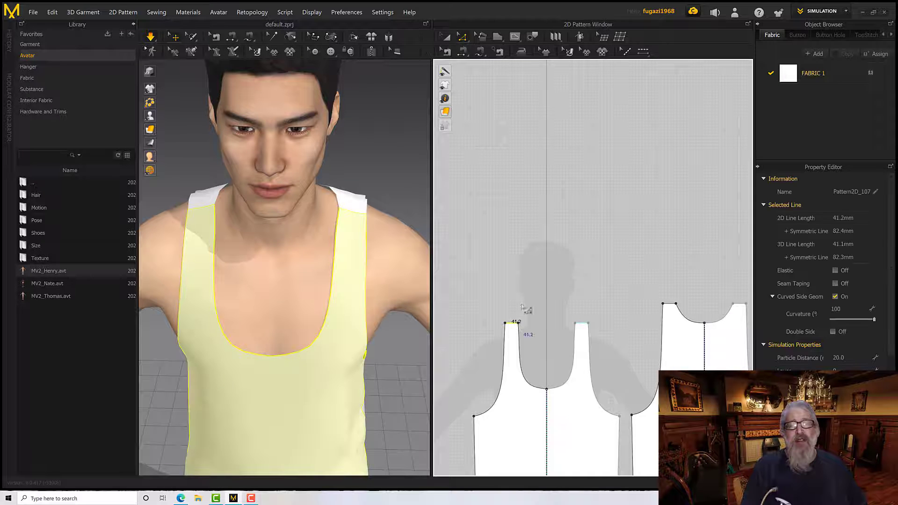
{"action": "left_click", "coordinate": [656, 287], "text": "shift"}
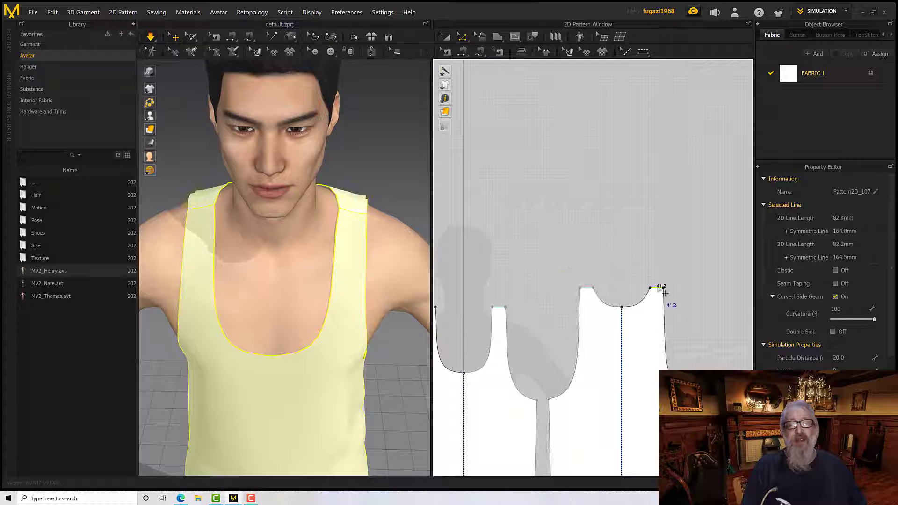
{"action": "middle_click_drag", "start_coordinate": [566, 242], "coordinate": [648, 228]}
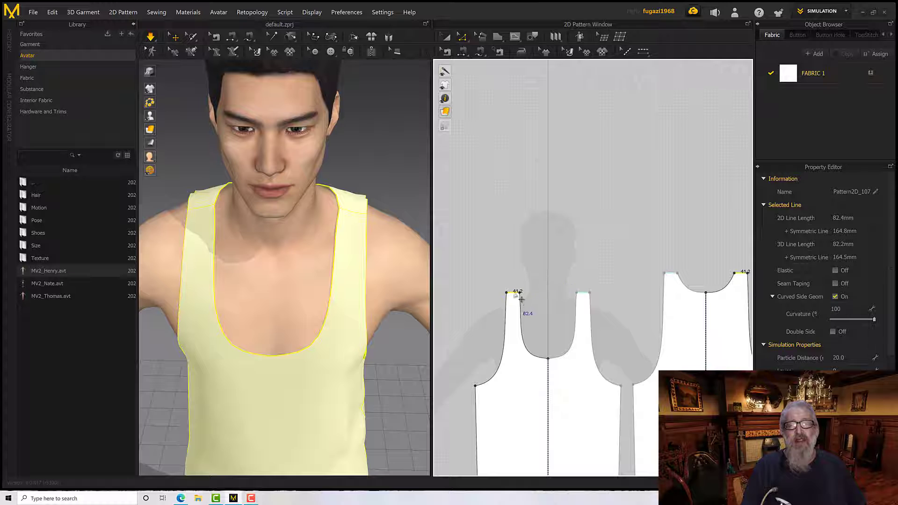
{"action": "right_click", "coordinate": [520, 297]}
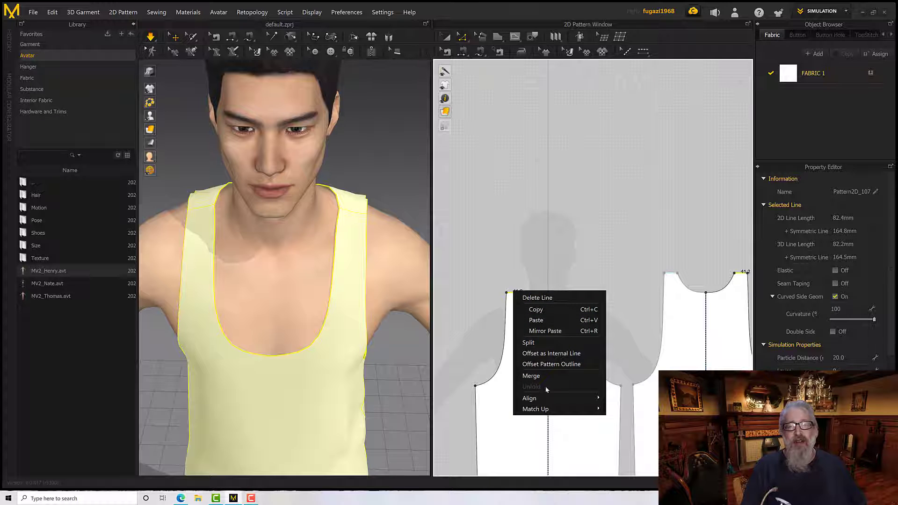
{"action": "mouse_move", "coordinate": [550, 410]}
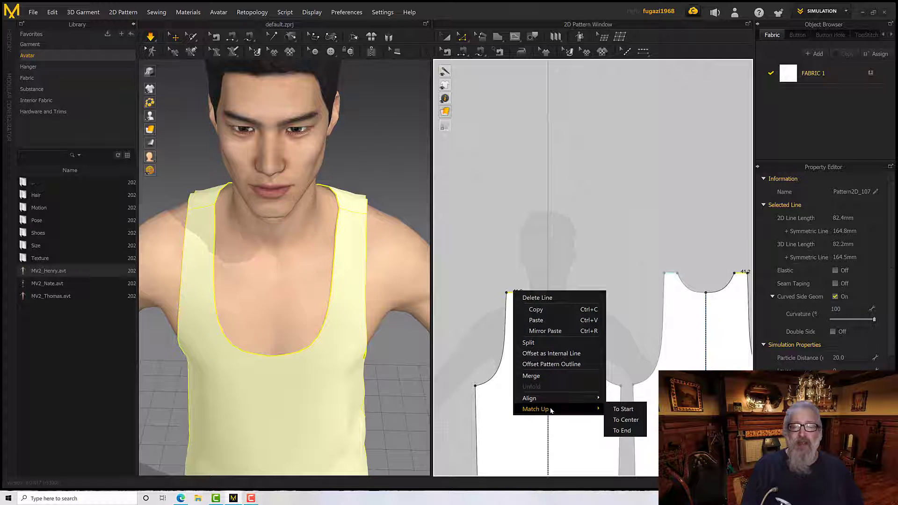
{"action": "left_click", "coordinate": [616, 410]}
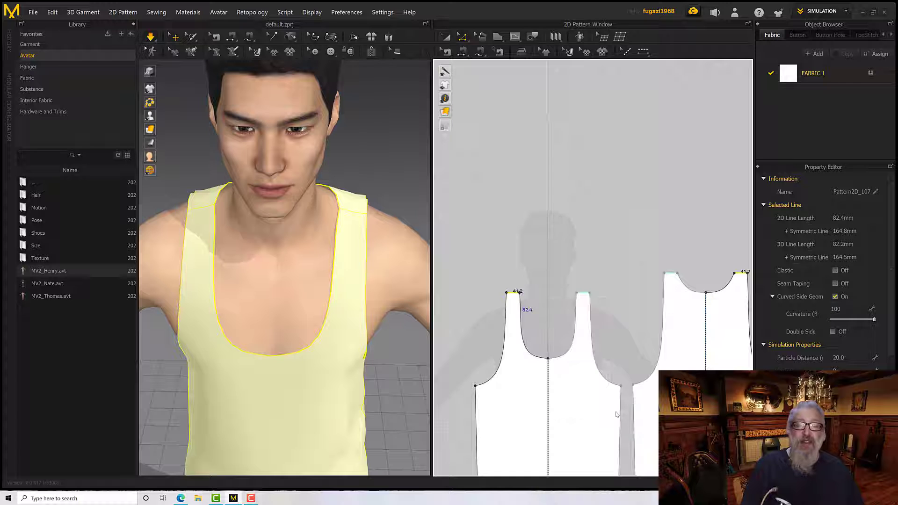
Examine how the front and back neckline curves meet at the matched-up shoulder edge and show the back neckline's curve handles
{"action": "scroll", "coordinate": [523, 297], "scroll_direction": "up", "scroll_amount": 5}
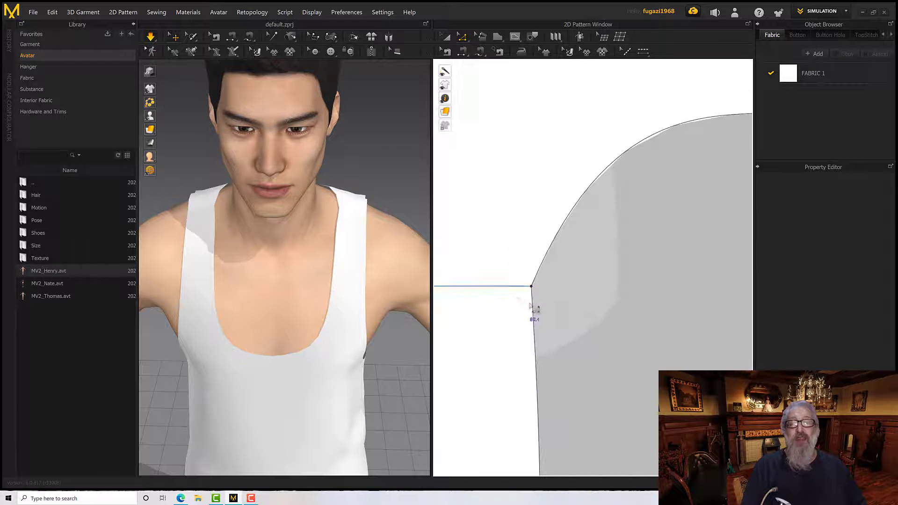
{"action": "scroll", "coordinate": [553, 310], "scroll_direction": "down", "scroll_amount": 3}
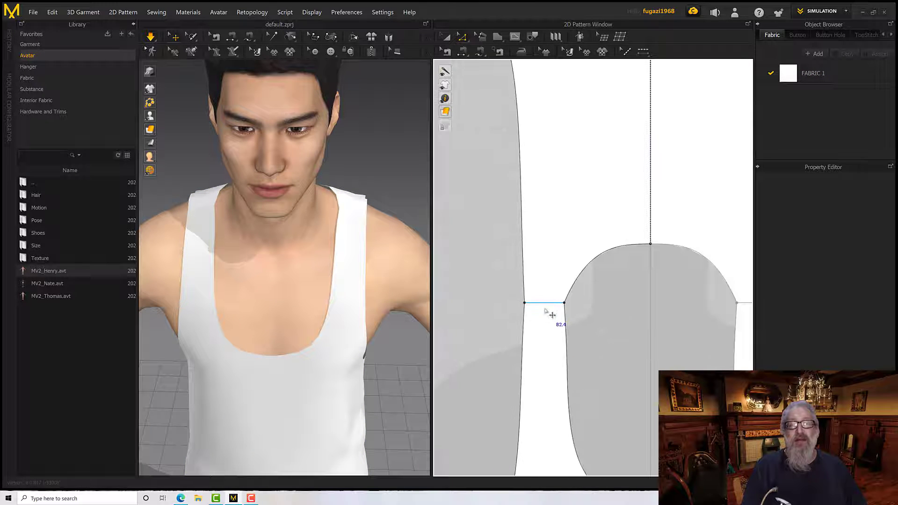
{"action": "scroll", "coordinate": [561, 321], "scroll_direction": "down", "scroll_amount": 3}
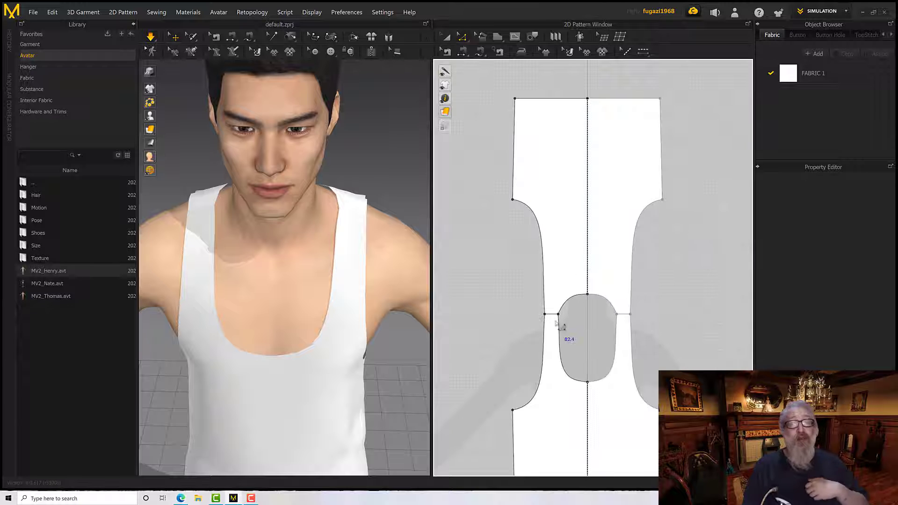
{"action": "scroll", "coordinate": [559, 329], "scroll_direction": "down", "scroll_amount": 1}
{"action": "scroll", "coordinate": [558, 323], "scroll_direction": "up", "scroll_amount": 5}
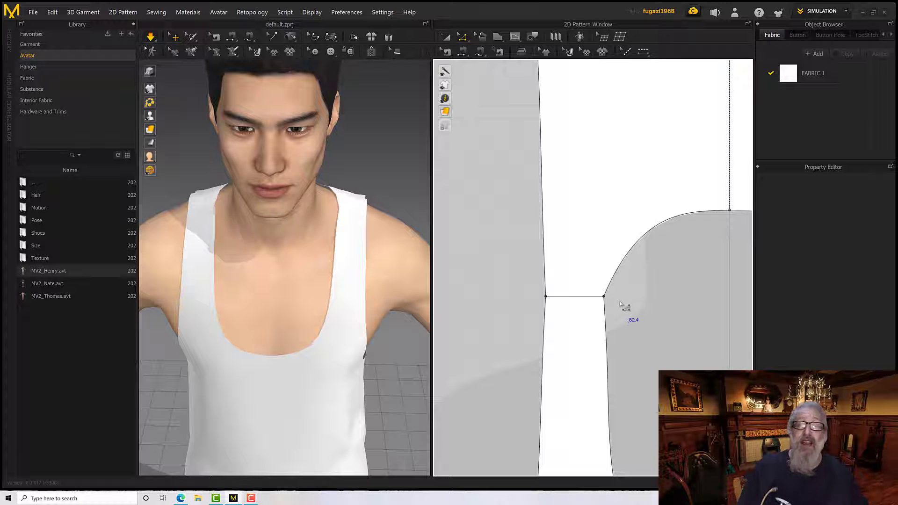
{"action": "left_click", "coordinate": [611, 286]}
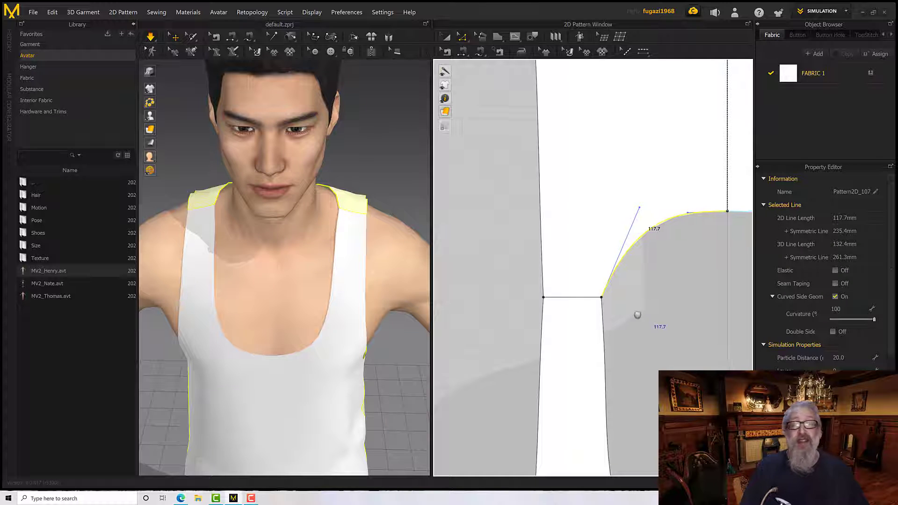
{"action": "right_click_drag", "start_coordinate": [636, 315], "coordinate": [559, 336]}
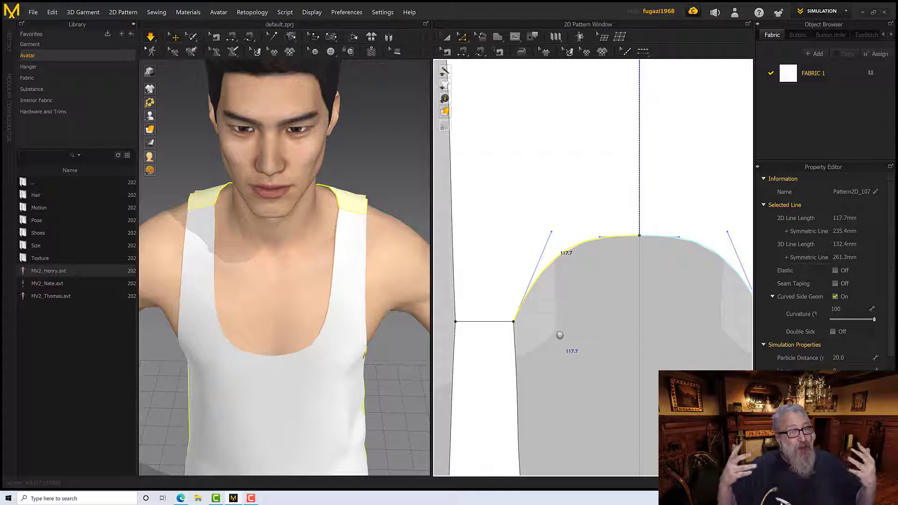
{"action": "left_click", "coordinate": [551, 330]}
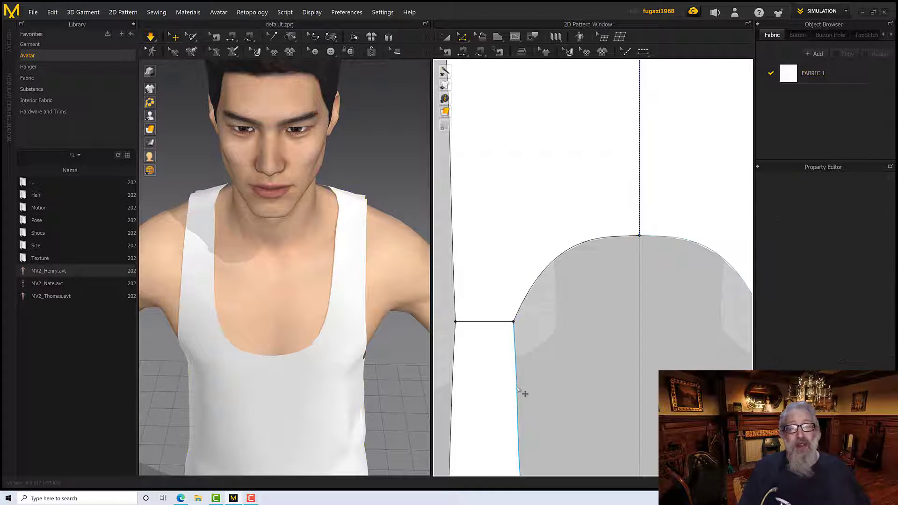
Adjust the back neckline's curve handle at the strap corner so the curve flows smoothly into the front neckline
{"action": "left_click", "coordinate": [514, 321]}
{"action": "left_click_drag", "start_coordinate": [551, 232], "coordinate": [521, 243]}
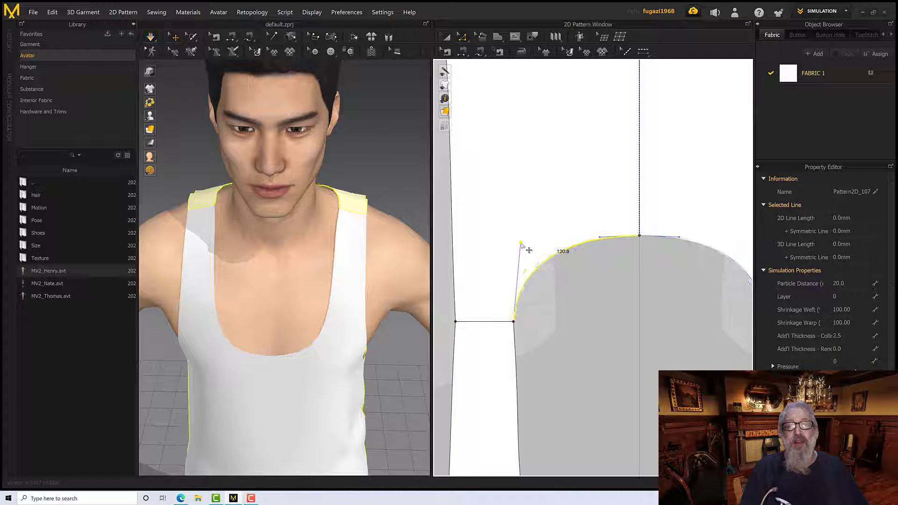
{"action": "left_click", "coordinate": [522, 245]}
{"action": "left_click", "coordinate": [521, 303]}
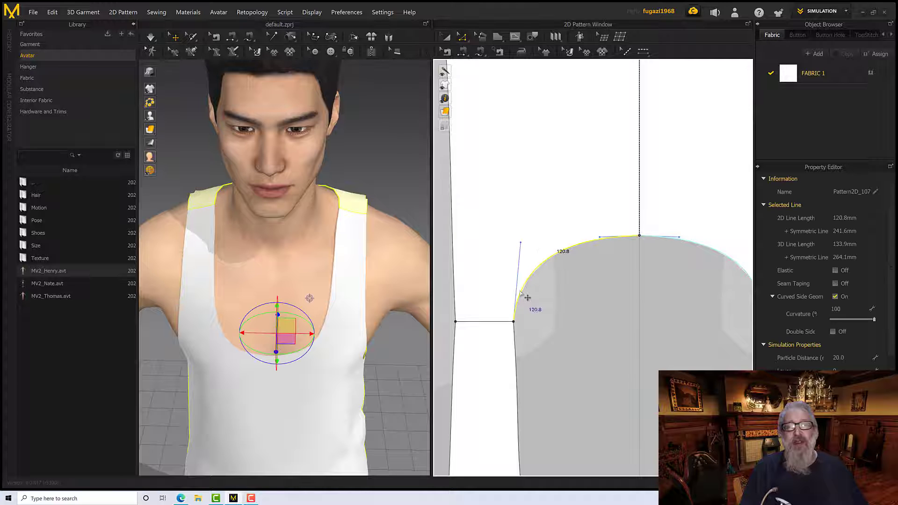
{"action": "left_click_drag", "start_coordinate": [521, 244], "coordinate": [515, 243]}
{"action": "left_click", "coordinate": [545, 315]}
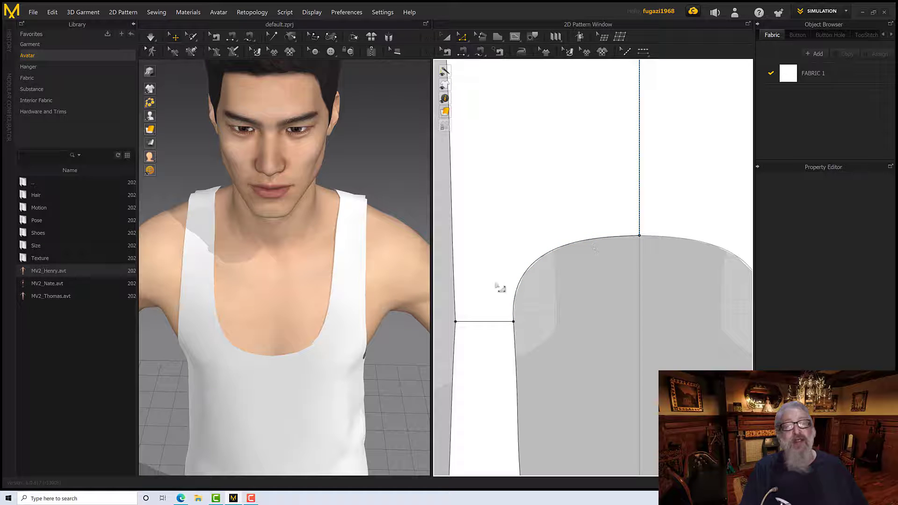
Simulate the garment with the reshaped back neckline and inspect the shoulder seam from the back, side and front
{"action": "right_click_drag", "start_coordinate": [276, 305], "coordinate": [355, 296]}
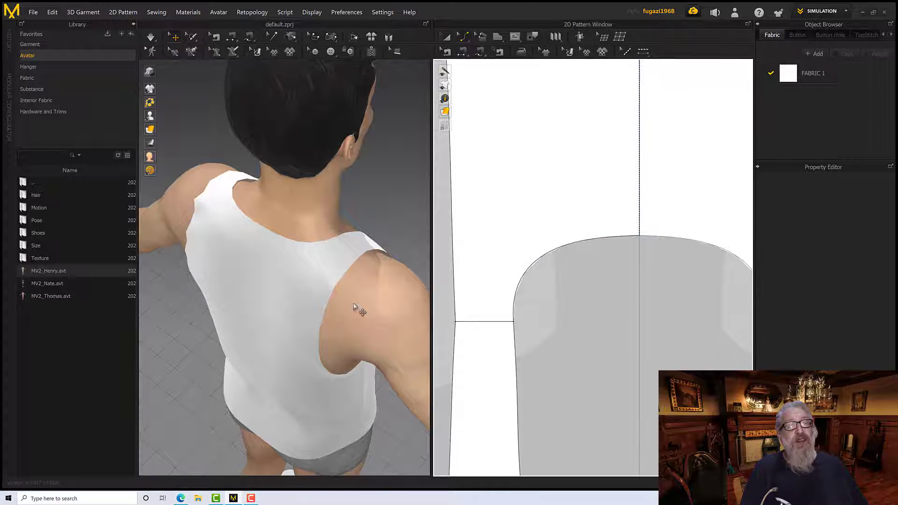
{"action": "key", "text": "space"}
{"action": "right_click_drag", "start_coordinate": [340, 291], "coordinate": [344, 297]}
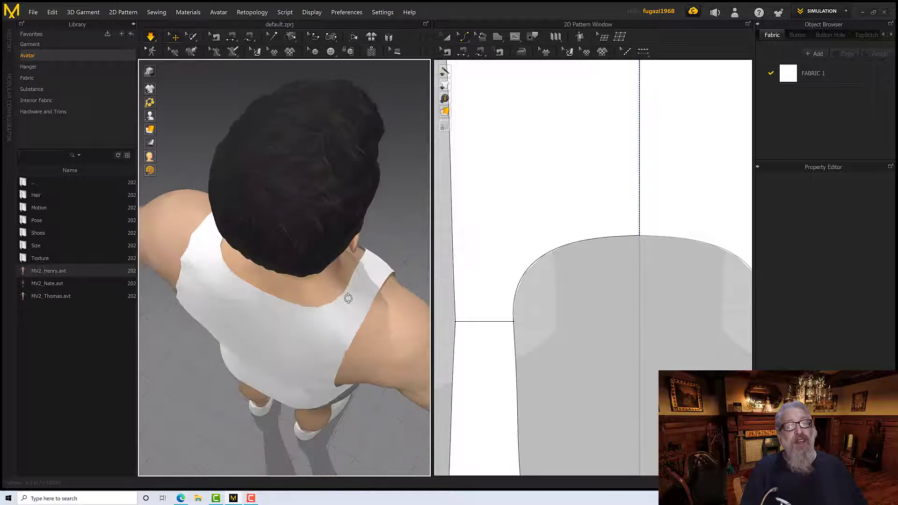
{"action": "scroll", "coordinate": [355, 308], "scroll_direction": "up", "scroll_amount": 3}
{"action": "mouse_move", "coordinate": [361, 303]}
{"action": "left_mouse_down"}
{"action": "mouse_move", "coordinate": [352, 301]}
{"action": "mouse_move", "coordinate": [372, 300]}
{"action": "left_mouse_up"}
{"action": "right_click_drag", "start_coordinate": [369, 314], "coordinate": [387, 345]}
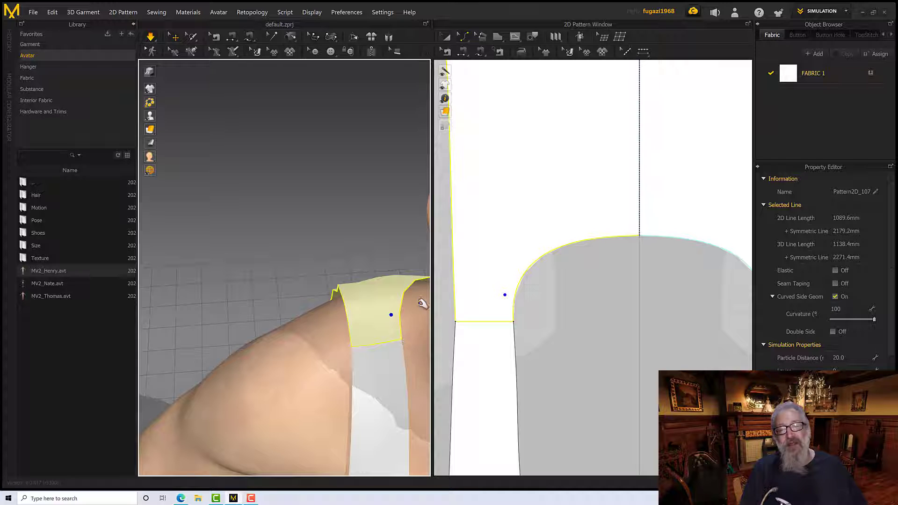
{"action": "scroll", "coordinate": [381, 347], "scroll_direction": "down", "scroll_amount": 6}
{"action": "mouse_move", "coordinate": [352, 349]}
{"action": "right_mouse_down"}
{"action": "mouse_move", "coordinate": [351, 312]}
{"action": "mouse_move", "coordinate": [345, 332]}
{"action": "right_mouse_up"}
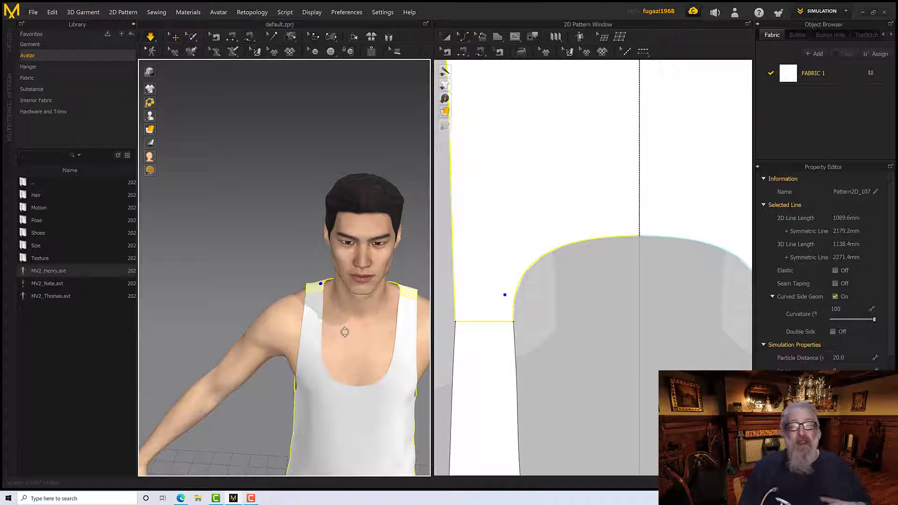
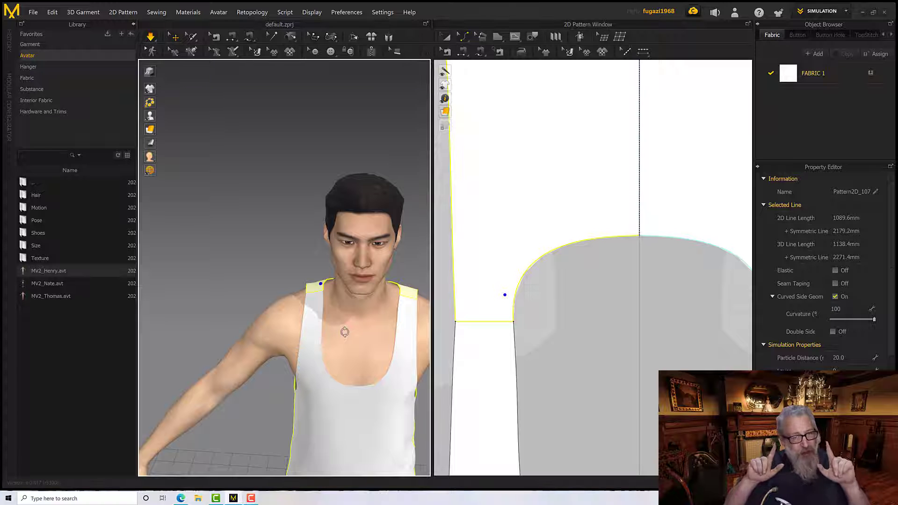
Examine how the front and back armhole curves meet at the outer end of the matched-up shoulder edge
{"action": "scroll", "coordinate": [467, 345], "scroll_direction": "down", "scroll_amount": 5}
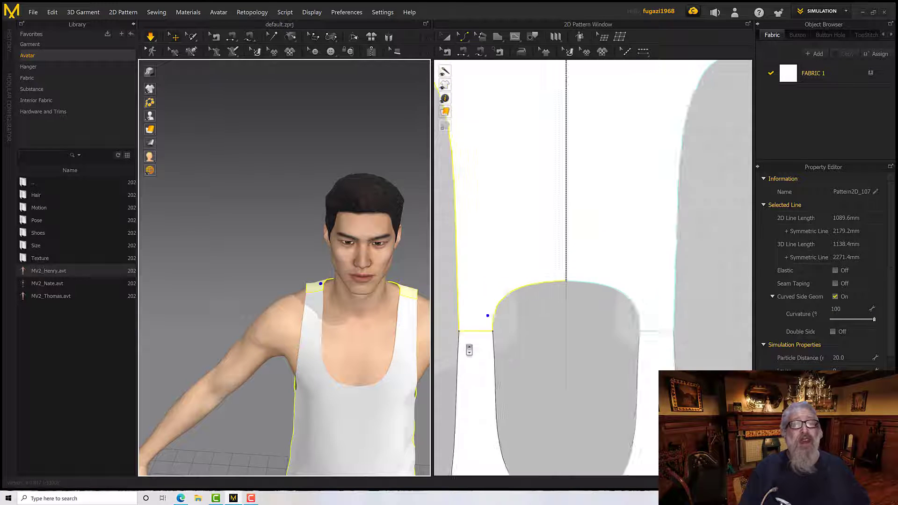
{"action": "scroll", "coordinate": [468, 351], "scroll_direction": "up", "scroll_amount": 8}
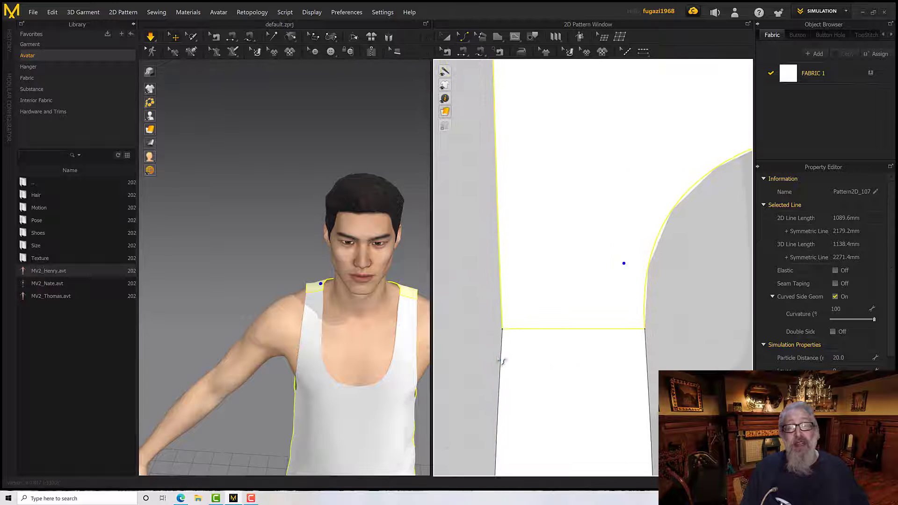
{"action": "left_click", "coordinate": [502, 358]}
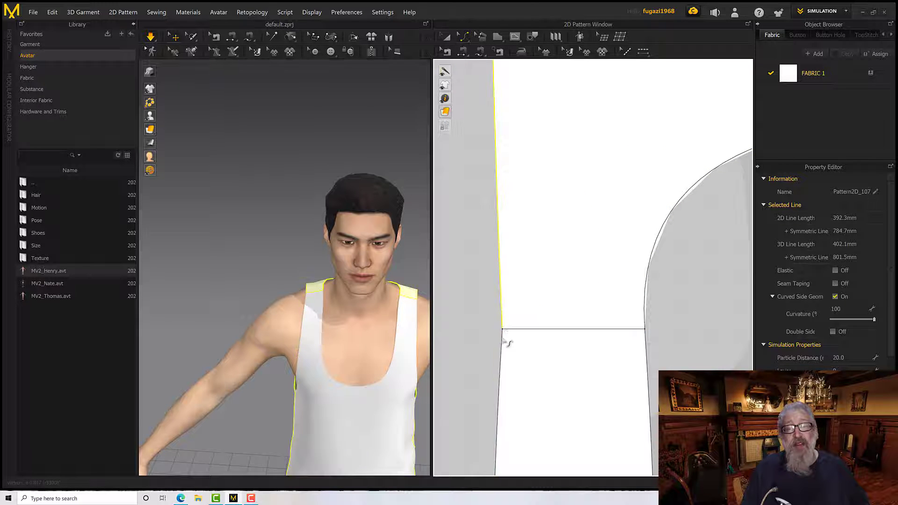
{"action": "left_click", "coordinate": [503, 324]}
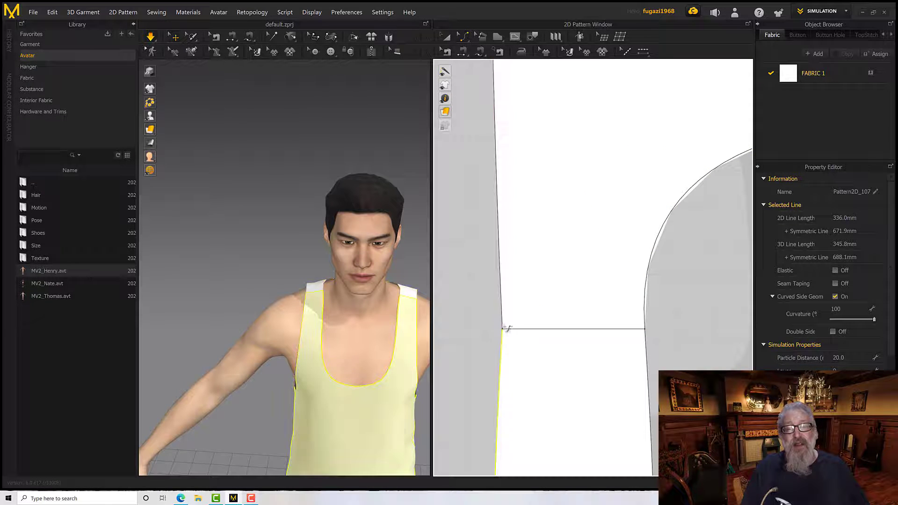
{"action": "scroll", "coordinate": [510, 359], "scroll_direction": "down", "scroll_amount": 5}
{"action": "middle_click_drag", "start_coordinate": [516, 365], "coordinate": [552, 373]}
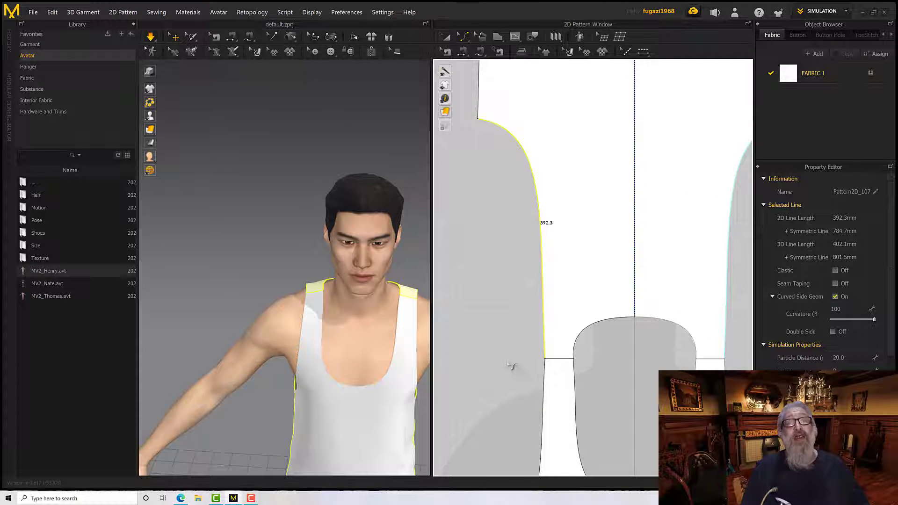
{"action": "scroll", "coordinate": [538, 379], "scroll_direction": "down", "scroll_amount": 3}
{"action": "scroll", "coordinate": [541, 372], "scroll_direction": "up", "scroll_amount": 4}
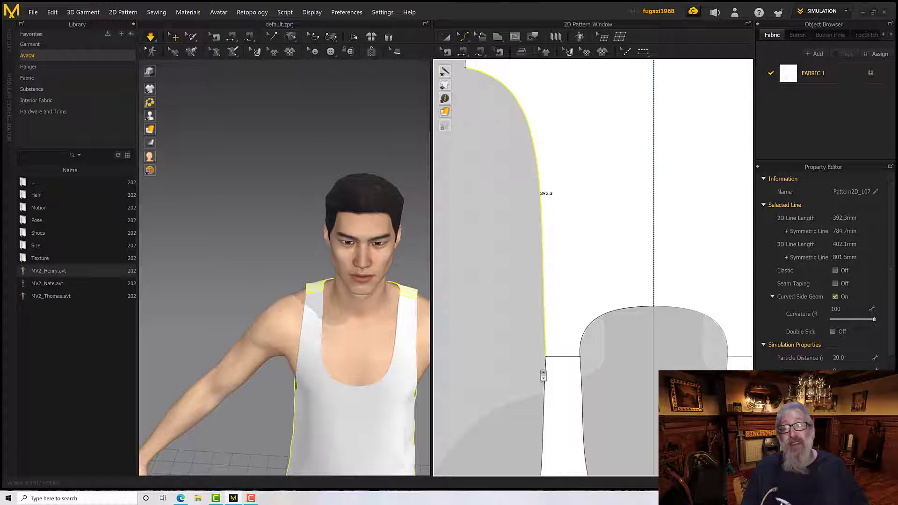
{"action": "scroll", "coordinate": [543, 371], "scroll_direction": "up", "scroll_amount": 4}
{"action": "left_click", "coordinate": [560, 348]}
{"action": "left_click", "coordinate": [534, 345]}
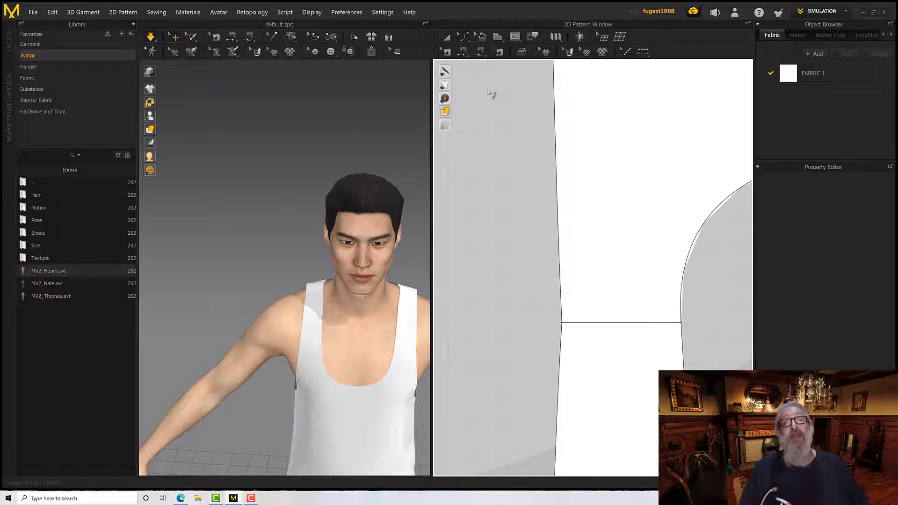
Adjust the back pattern's outer shoulder corner point so the armhole flows smoothly into the front, and inspect the garment from the side
{"action": "left_click", "coordinate": [464, 41]}
{"action": "left_click", "coordinate": [481, 48]}
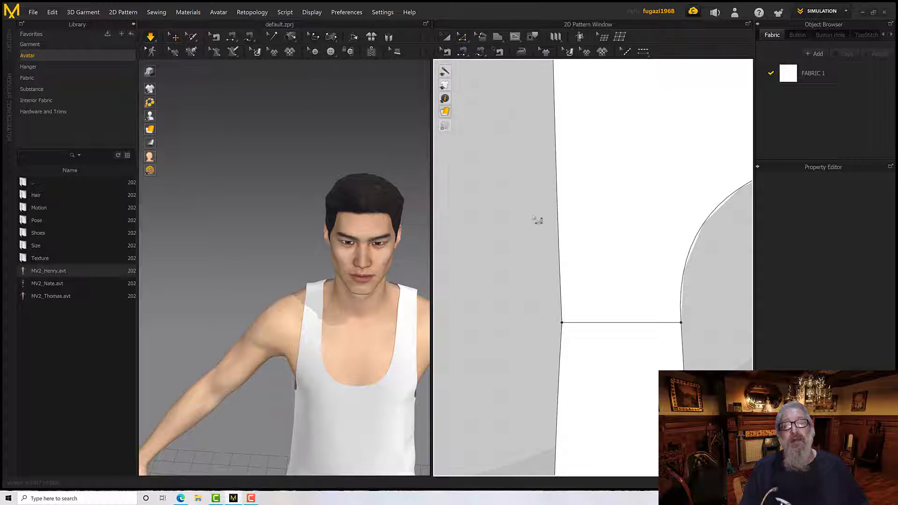
{"action": "left_click", "coordinate": [558, 230]}
{"action": "scroll", "coordinate": [556, 338], "scroll_direction": "up", "scroll_amount": 2}
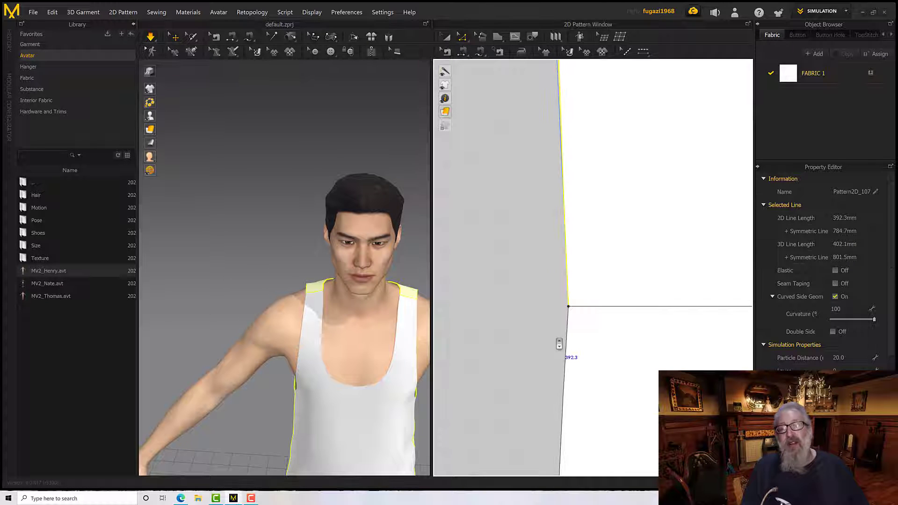
{"action": "left_click", "coordinate": [569, 308]}
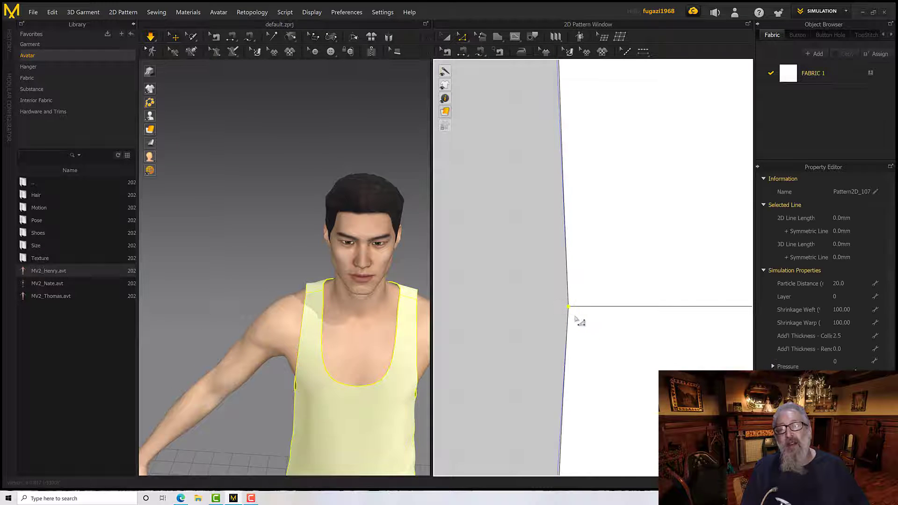
{"action": "mouse_move", "coordinate": [567, 307]}
{"action": "left_mouse_down"}
{"action": "mouse_move", "coordinate": [557, 297]}
{"action": "mouse_move", "coordinate": [568, 307]}
{"action": "mouse_move", "coordinate": [559, 307]}
{"action": "left_mouse_up"}
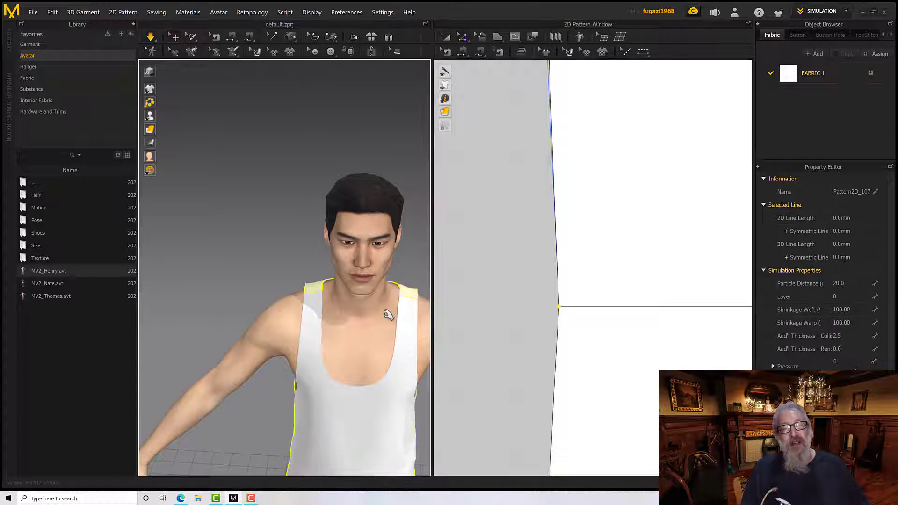
{"action": "right_click_drag", "start_coordinate": [388, 315], "coordinate": [365, 330]}
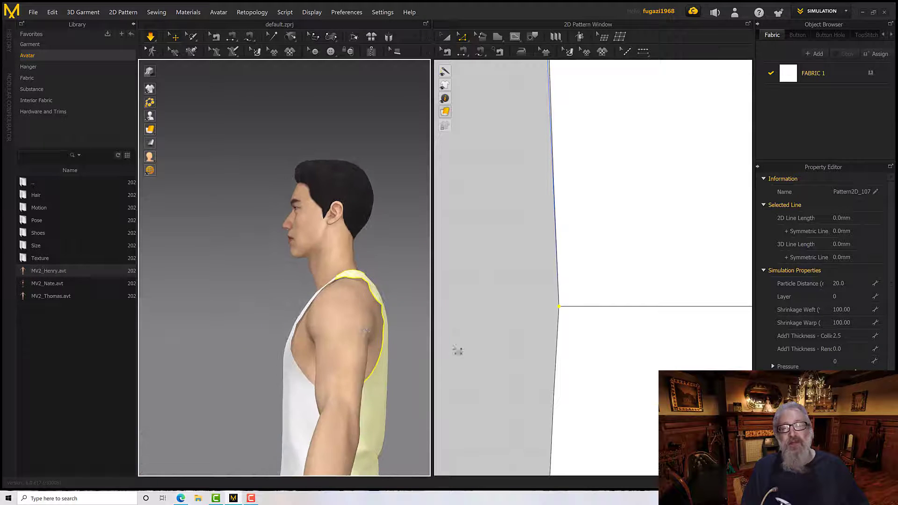
Match up the side seam edges of the front and back patterns
{"action": "scroll", "coordinate": [457, 349], "scroll_direction": "down", "scroll_amount": 10}
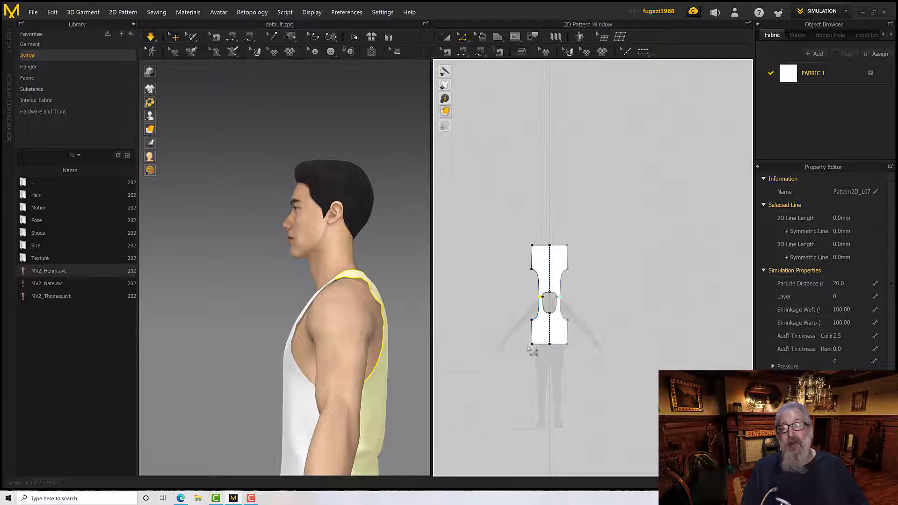
{"action": "scroll", "coordinate": [532, 350], "scroll_direction": "up", "scroll_amount": 5}
{"action": "scroll", "coordinate": [548, 336], "scroll_direction": "down", "scroll_amount": 5}
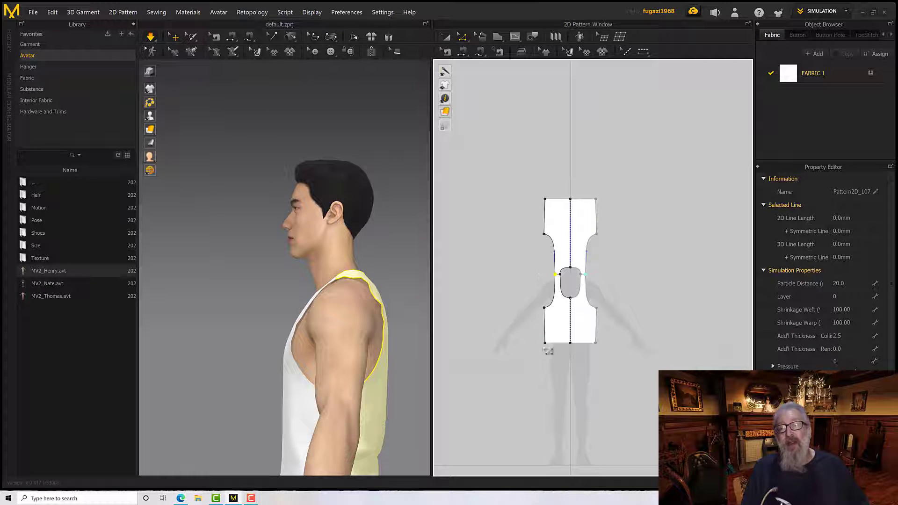
{"action": "left_click", "coordinate": [545, 334]}
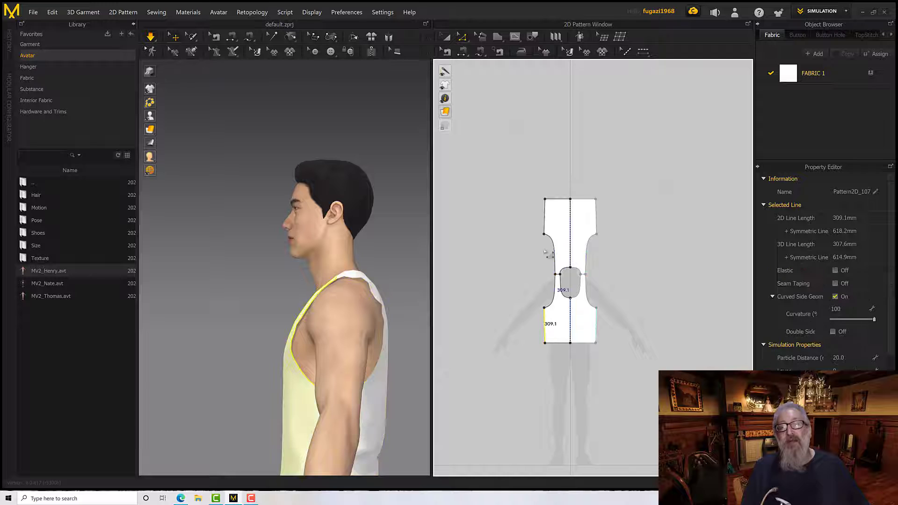
{"action": "left_click", "coordinate": [544, 218], "text": "shift"}
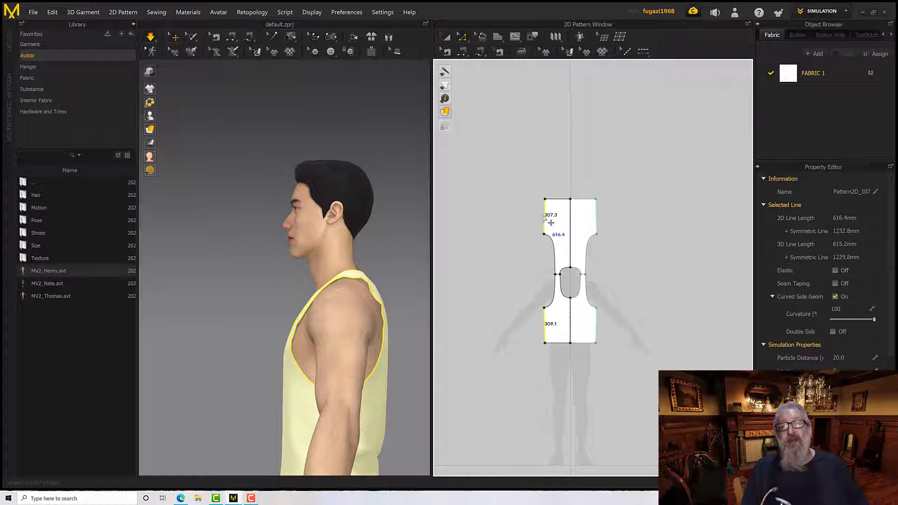
{"action": "right_click", "coordinate": [551, 327]}
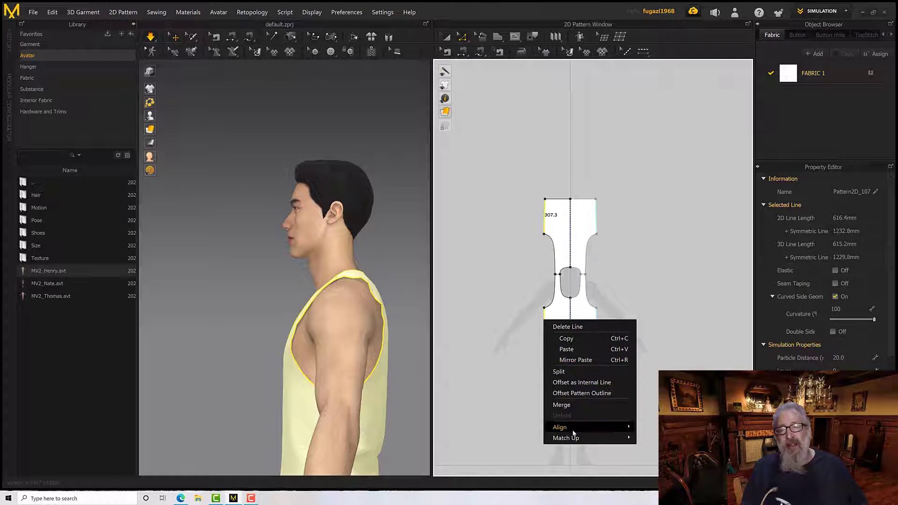
{"action": "mouse_move", "coordinate": [582, 437]}
{"action": "left_click", "coordinate": [645, 440]}
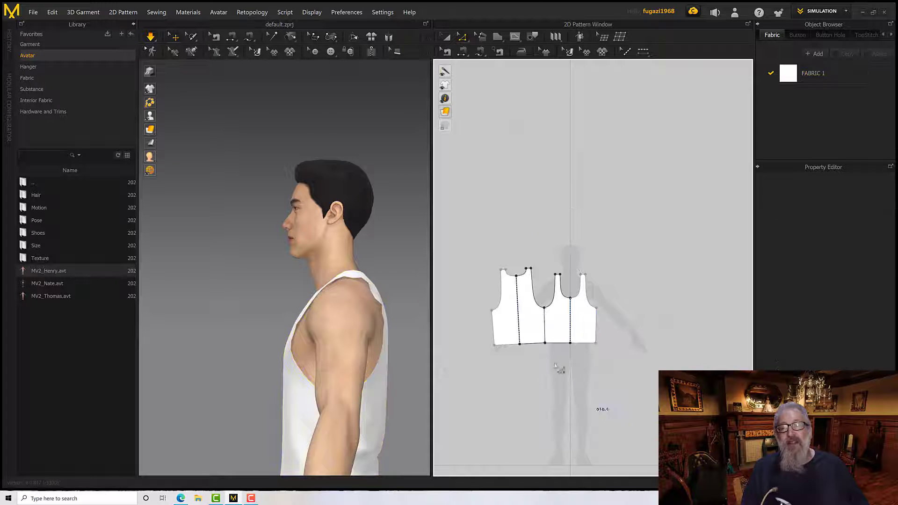
Move the back pattern's hem corner at the side seam down to meet the front pattern's hem corner
{"action": "scroll", "coordinate": [537, 332], "scroll_direction": "down", "scroll_amount": 3}
{"action": "scroll", "coordinate": [576, 307], "scroll_direction": "up", "scroll_amount": 8}
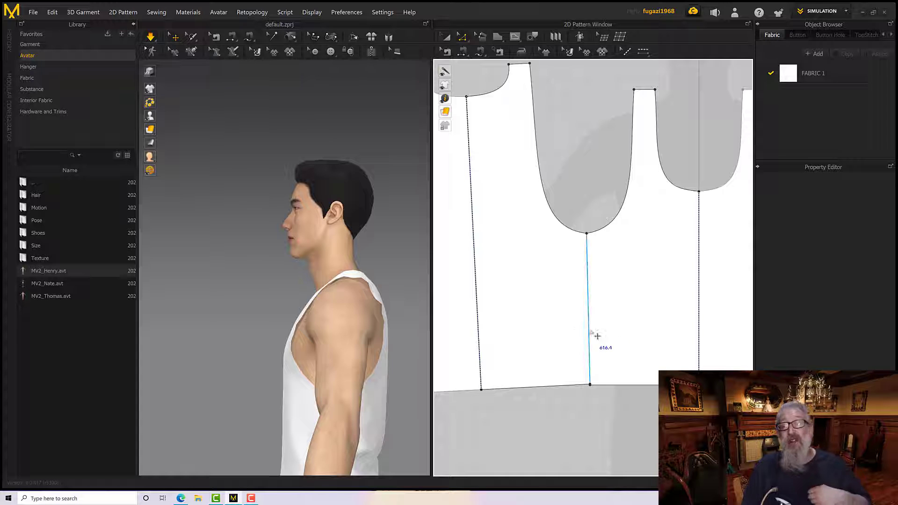
{"action": "scroll", "coordinate": [596, 393], "scroll_direction": "down", "scroll_amount": 3}
{"action": "scroll", "coordinate": [591, 391], "scroll_direction": "up", "scroll_amount": 7}
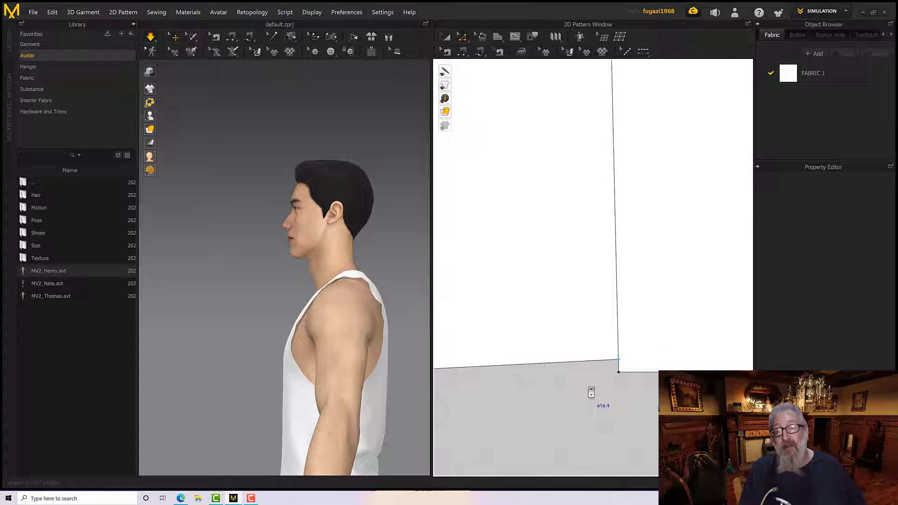
{"action": "scroll", "coordinate": [593, 380], "scroll_direction": "up", "scroll_amount": 3}
{"action": "scroll", "coordinate": [594, 379], "scroll_direction": "down", "scroll_amount": 6}
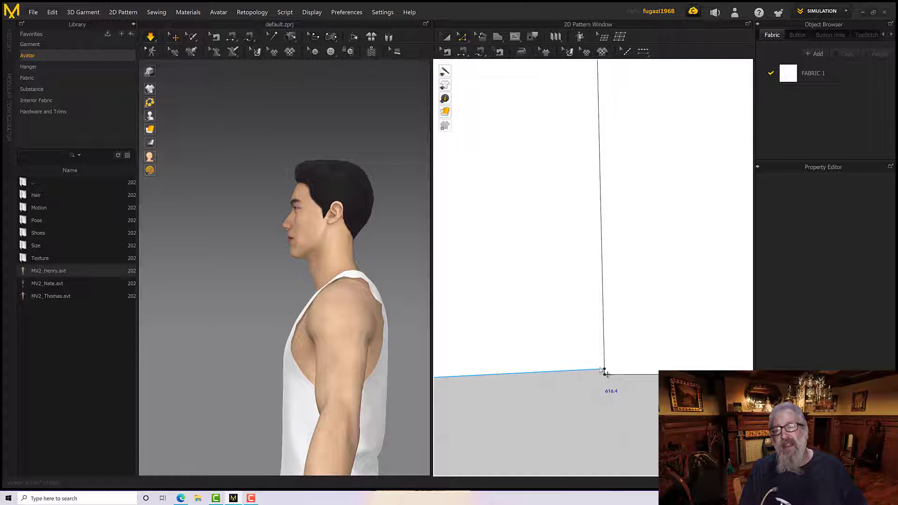
{"action": "left_click_drag", "start_coordinate": [604, 372], "coordinate": [601, 386]}
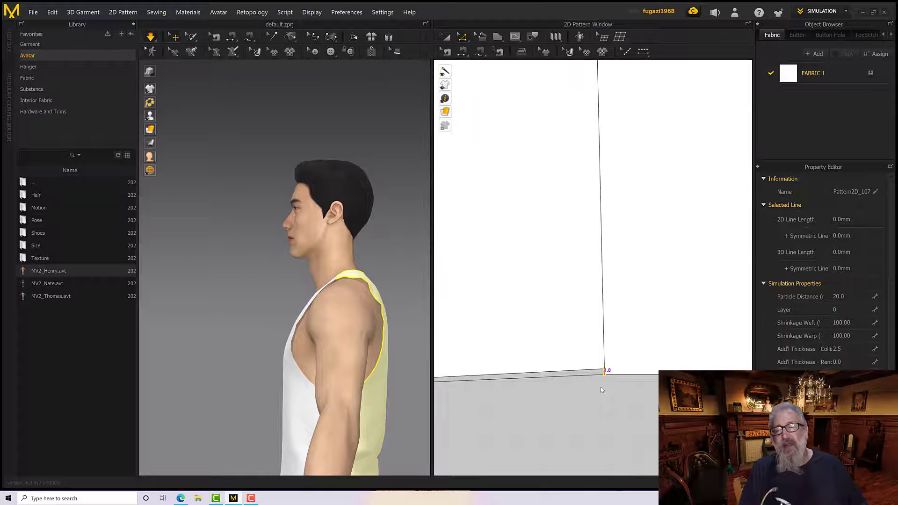
{"action": "scroll", "coordinate": [601, 387], "scroll_direction": "down", "scroll_amount": 6}
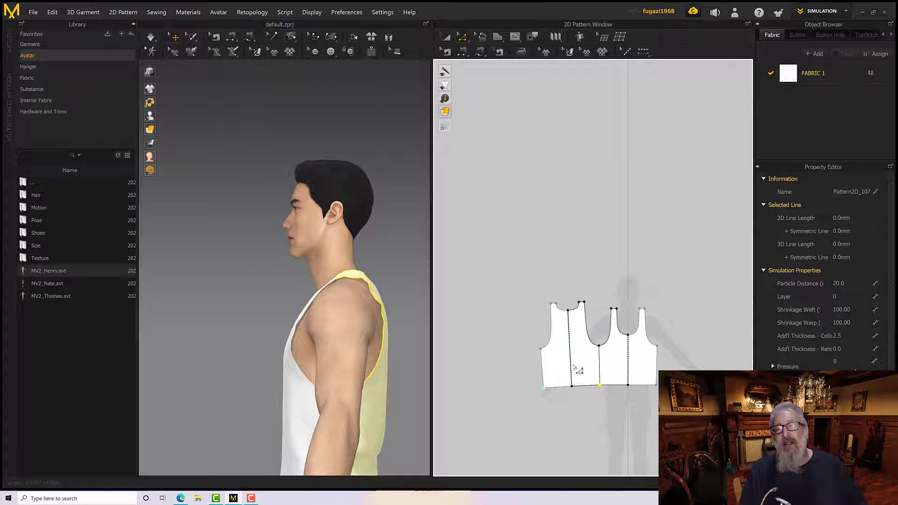
Move the back pattern a short distance away from the front pattern and select the front pattern
{"action": "left_click", "coordinate": [444, 37]}
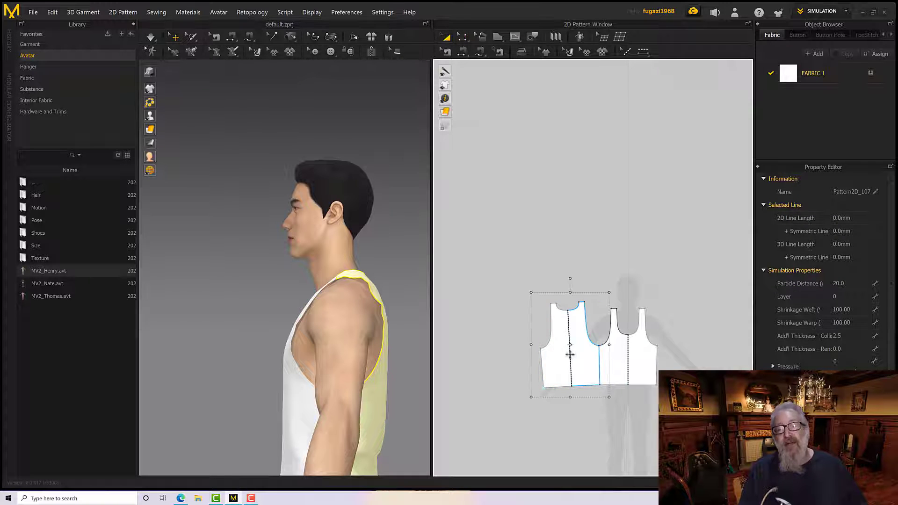
{"action": "left_click_drag", "start_coordinate": [571, 355], "coordinate": [560, 355]}
{"action": "left_click", "coordinate": [613, 366]}
Try aligning the front pattern's underarm and hem corner points with the Middle option, and undo it
{"action": "scroll", "coordinate": [613, 366], "scroll_direction": "up", "scroll_amount": 8}
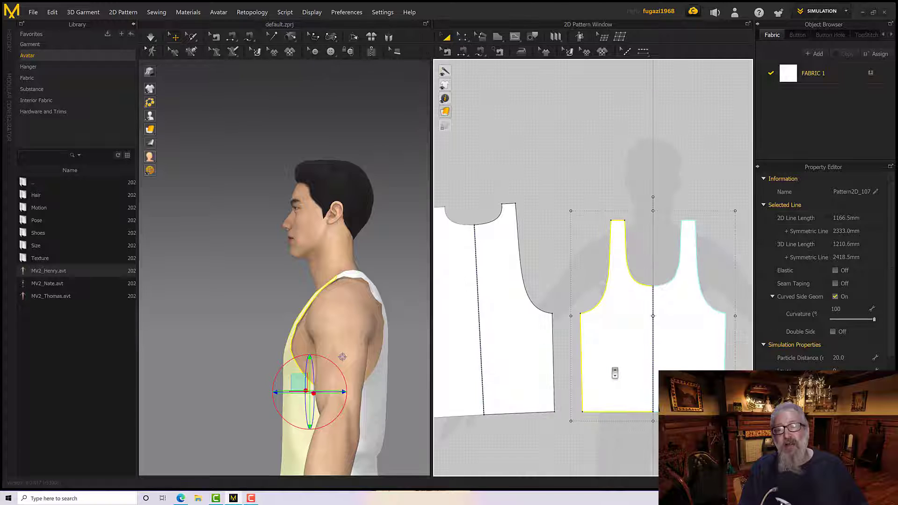
{"action": "scroll", "coordinate": [606, 359], "scroll_direction": "down", "scroll_amount": 5}
{"action": "scroll", "coordinate": [597, 339], "scroll_direction": "up", "scroll_amount": 2}
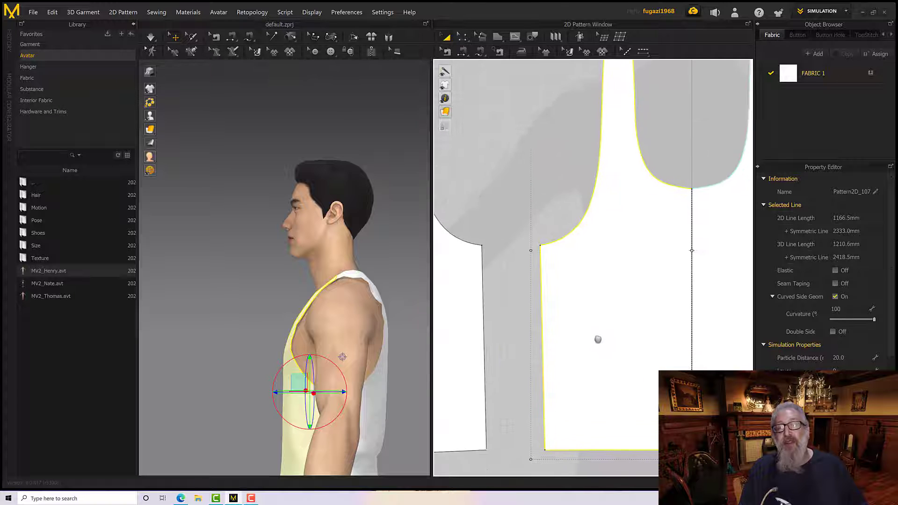
{"action": "left_click", "coordinate": [463, 37]}
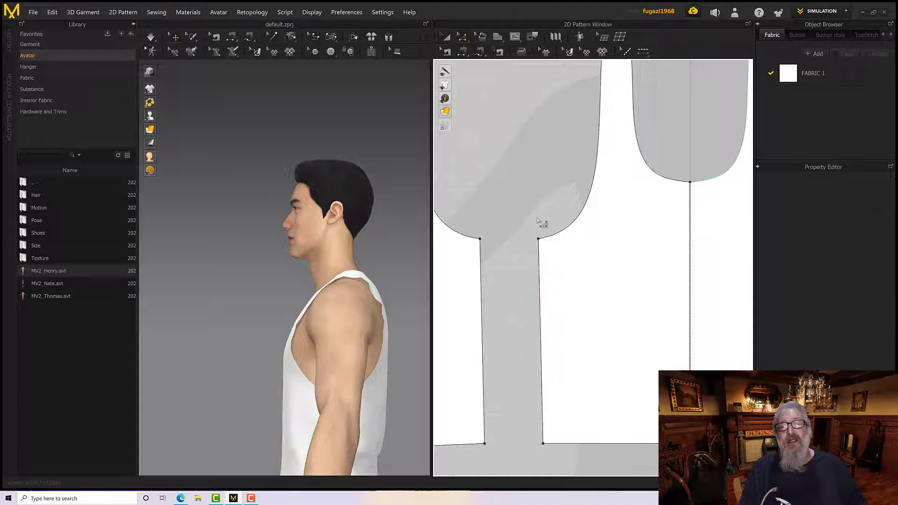
{"action": "left_click", "coordinate": [539, 239]}
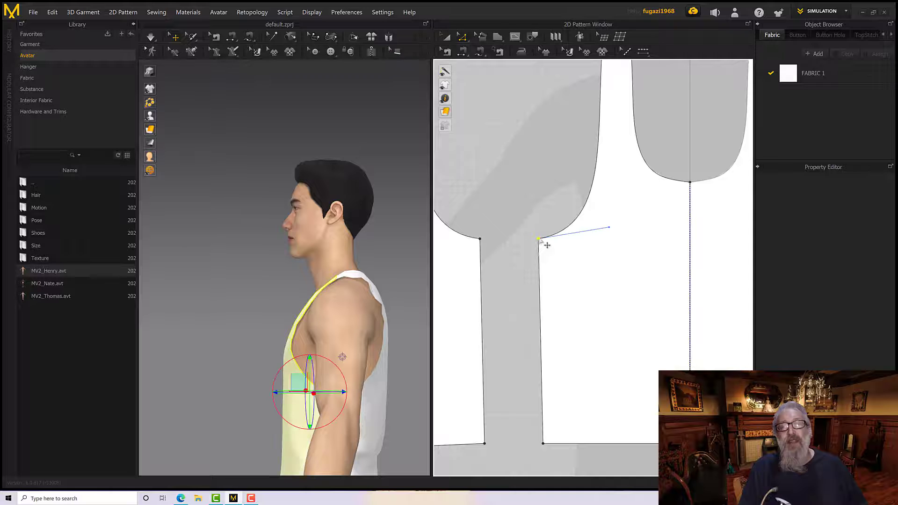
{"action": "right_click", "coordinate": [543, 442]}
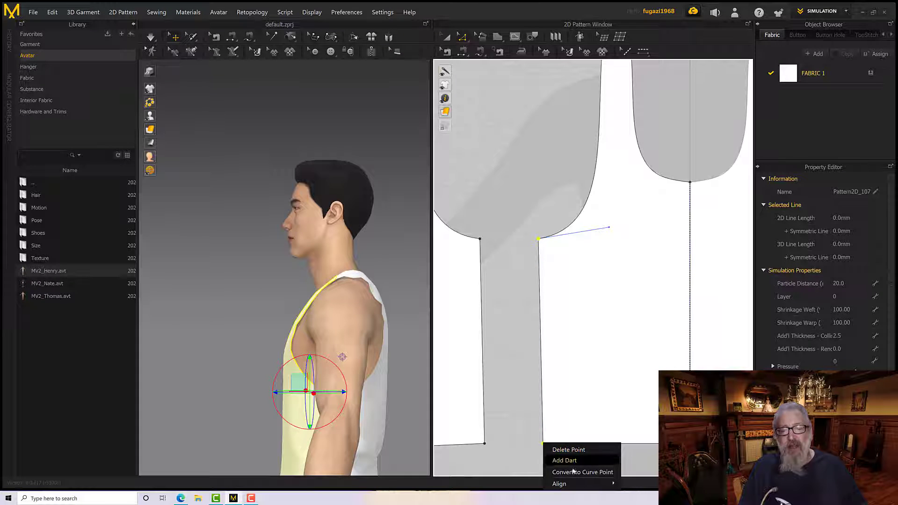
{"action": "mouse_move", "coordinate": [579, 488]}
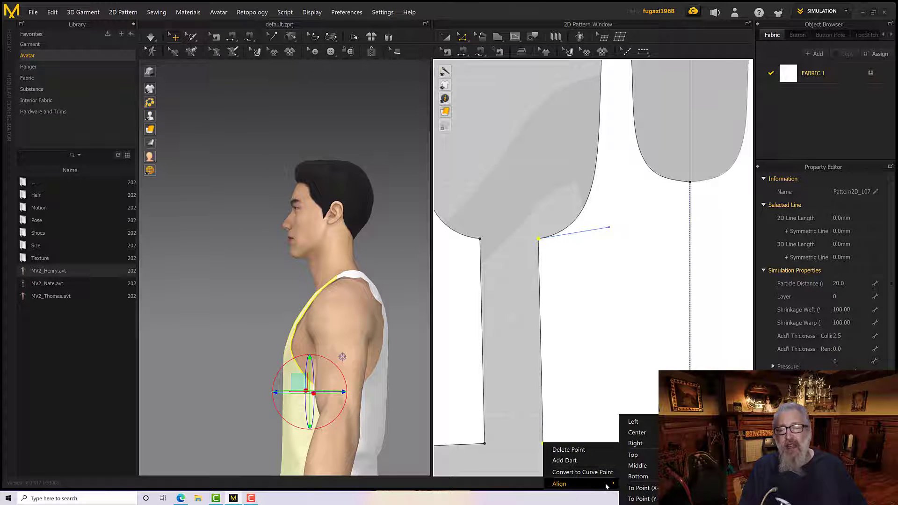
{"action": "left_click", "coordinate": [637, 466]}
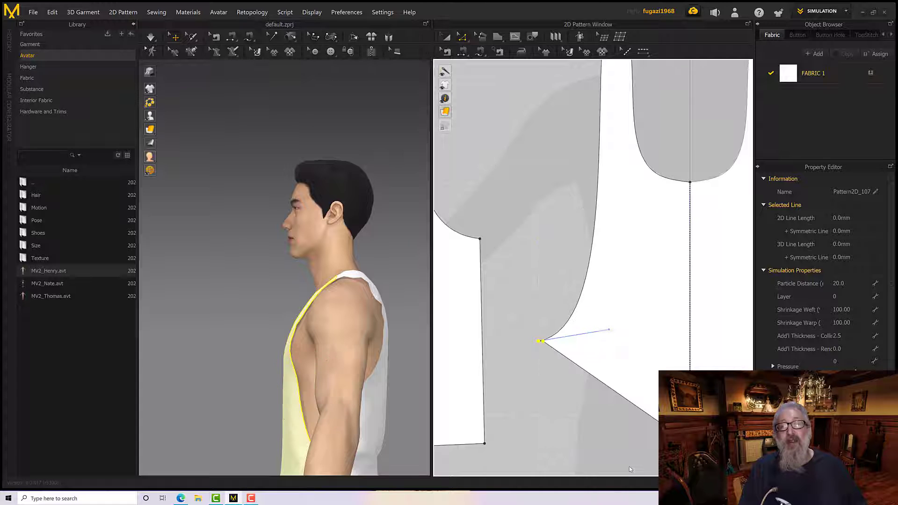
{"action": "key", "text": "ctrl+z"}
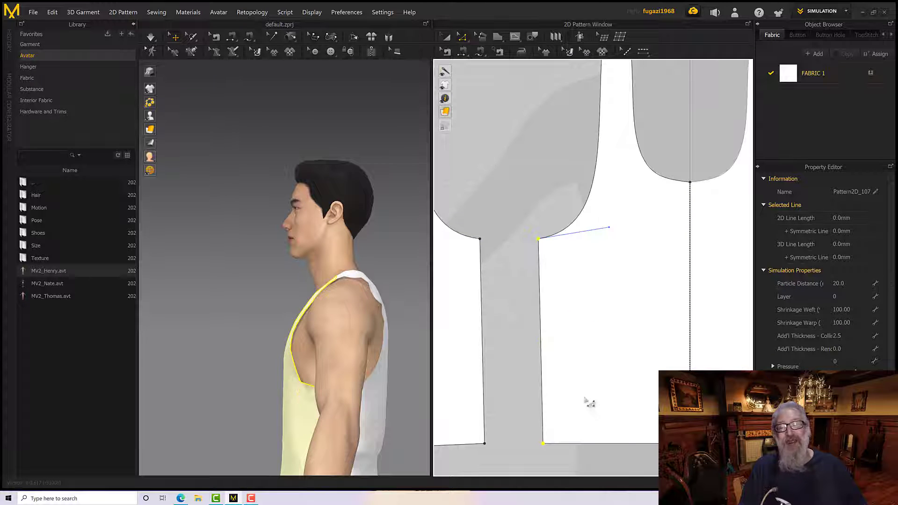
Align the front pattern's underarm and hem corner points to Center so the side seam runs vertically
{"action": "right_click", "coordinate": [539, 239]}
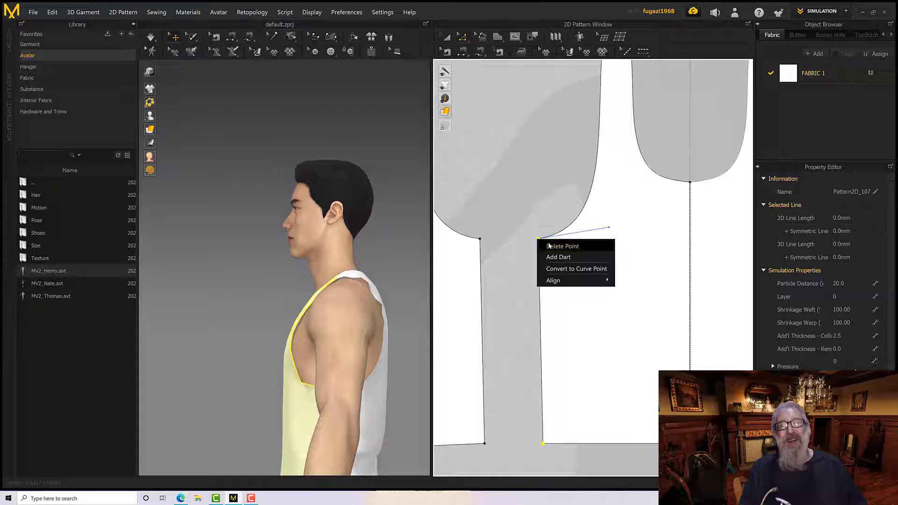
{"action": "mouse_move", "coordinate": [580, 280]}
{"action": "left_click", "coordinate": [631, 294]}
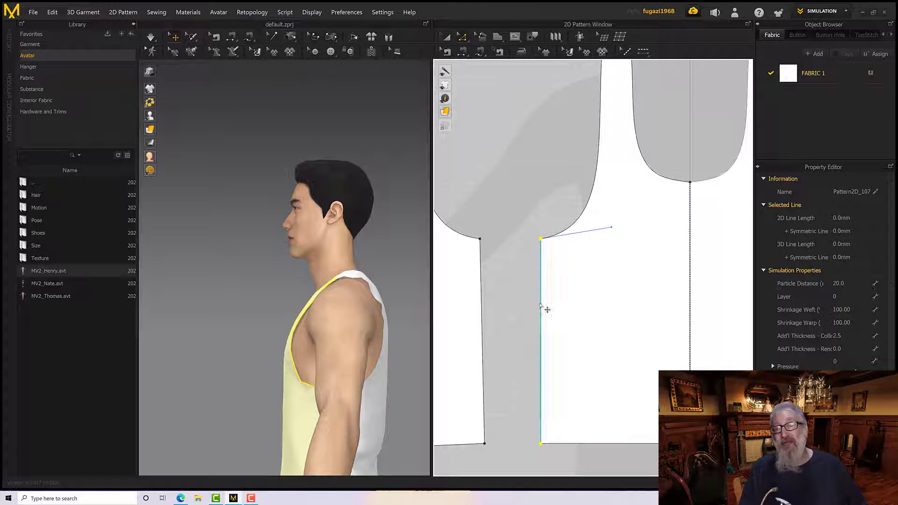
Align the back pattern's underarm and hem corner points to Center so its side seam runs vertically
{"action": "left_click", "coordinate": [480, 240]}
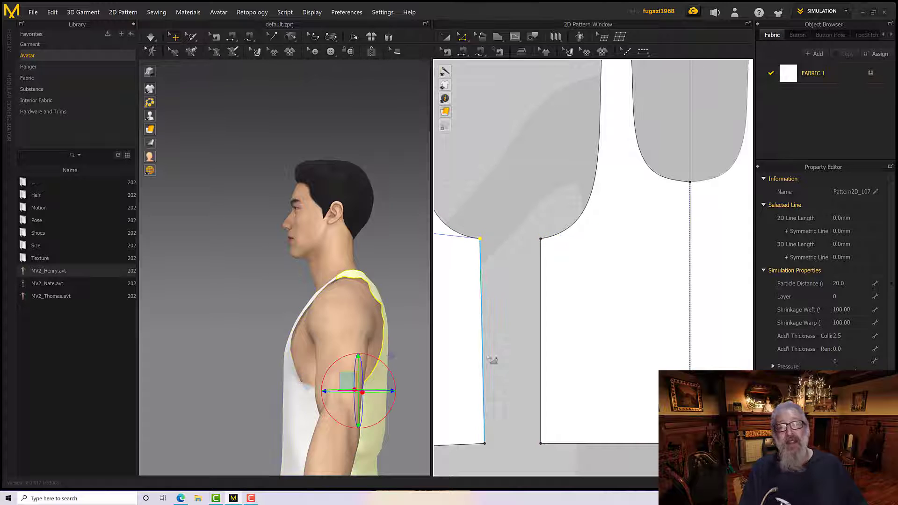
{"action": "right_click", "coordinate": [480, 240]}
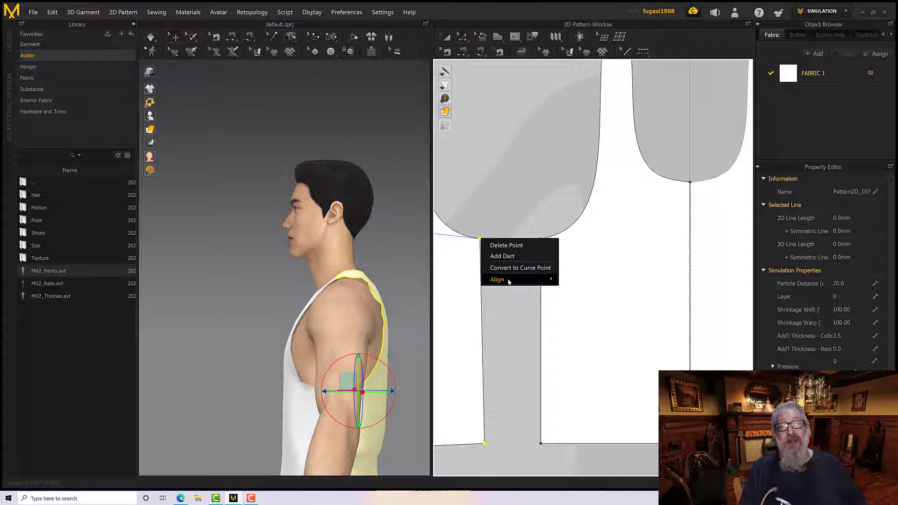
{"action": "mouse_move", "coordinate": [508, 279]}
{"action": "left_click", "coordinate": [574, 293]}
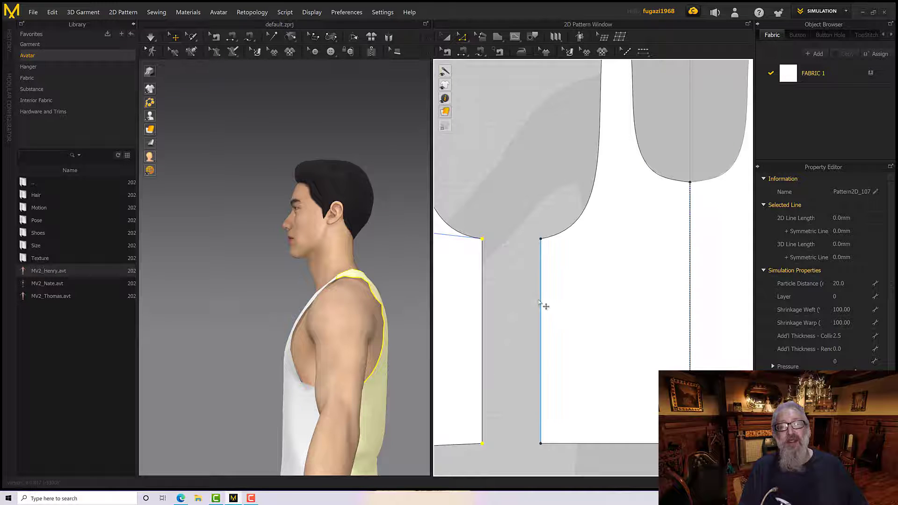
Select the side seams of the back and front patterns and use Match Up to place them edge to edge
{"action": "scroll", "coordinate": [541, 305], "scroll_direction": "down", "scroll_amount": 5}
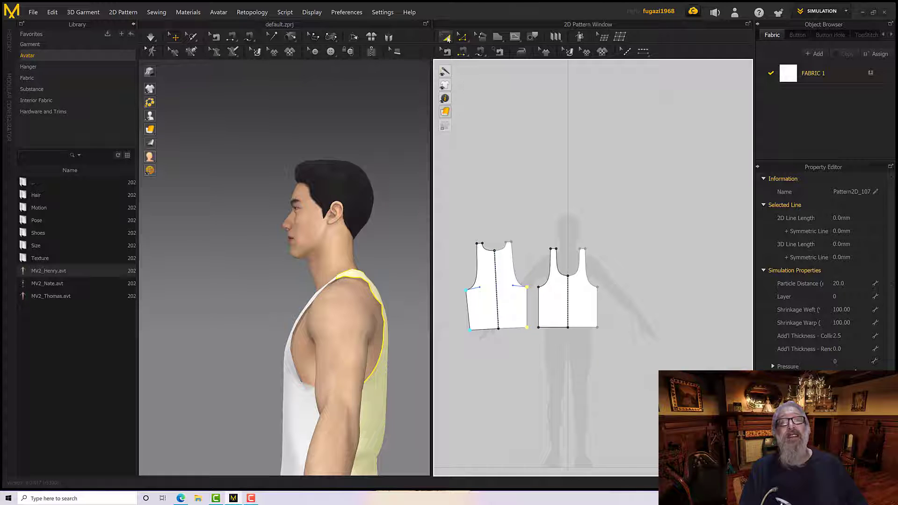
{"action": "left_click", "coordinate": [598, 307]}
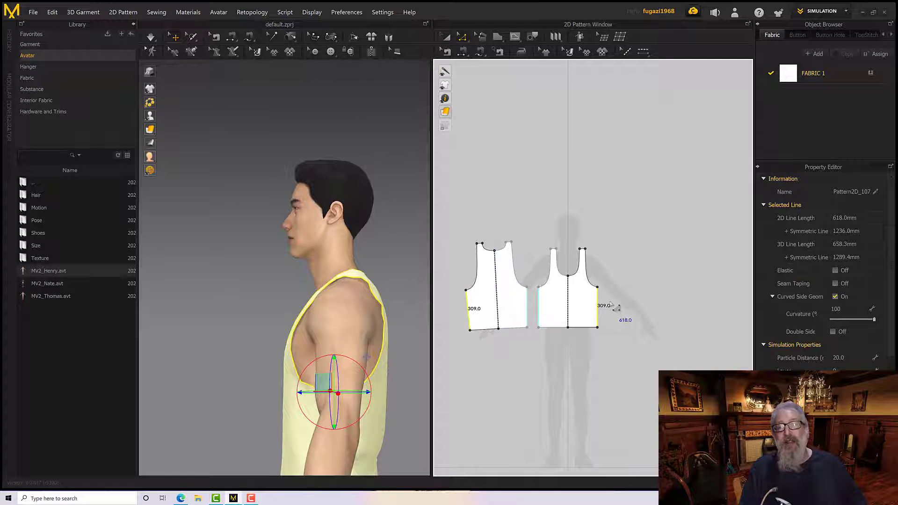
{"action": "right_click", "coordinate": [599, 300]}
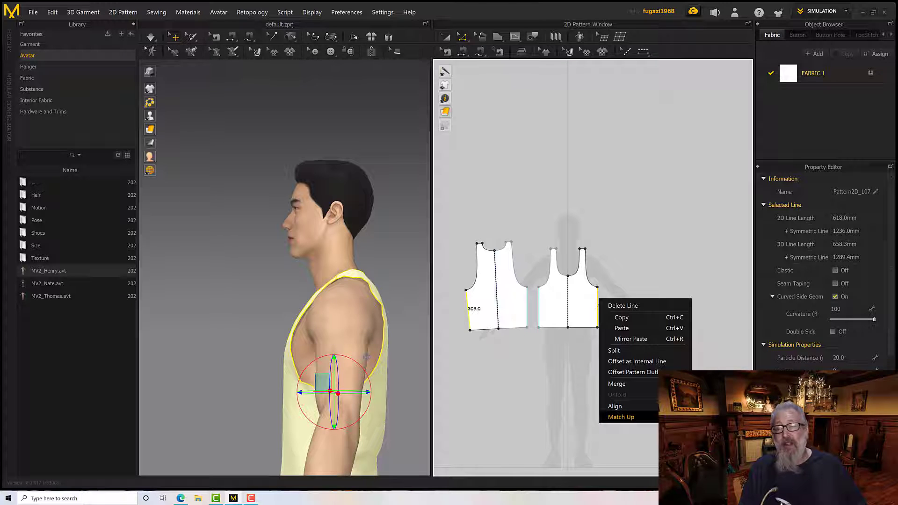
{"action": "left_click", "coordinate": [621, 416]}
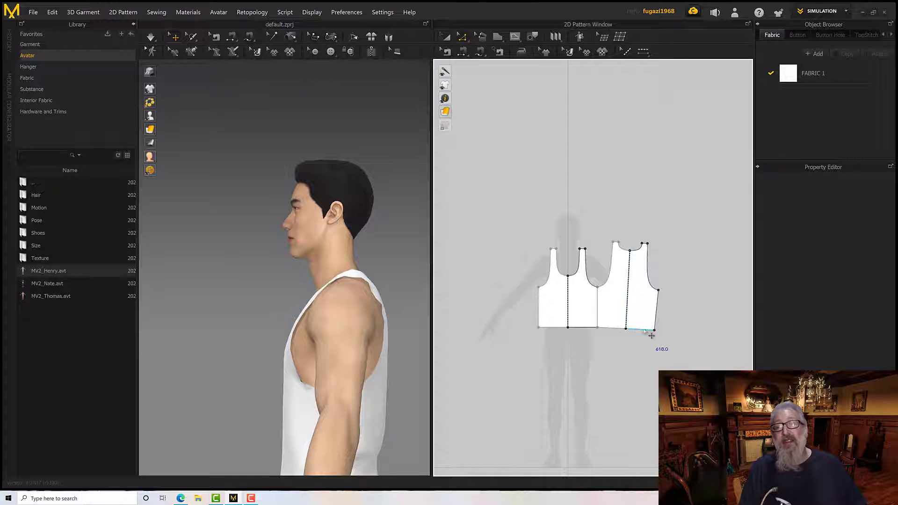
{"action": "scroll", "coordinate": [638, 315], "scroll_direction": "down", "scroll_amount": 3}
{"action": "scroll", "coordinate": [635, 308], "scroll_direction": "up", "scroll_amount": 10}
{"action": "scroll", "coordinate": [630, 316], "scroll_direction": "up", "scroll_amount": 2}
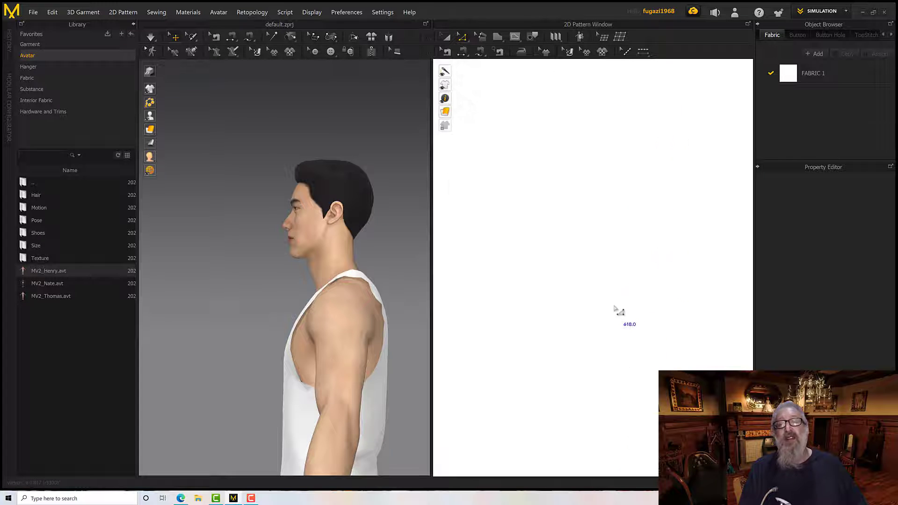
{"action": "scroll", "coordinate": [617, 313], "scroll_direction": "down", "scroll_amount": 6}
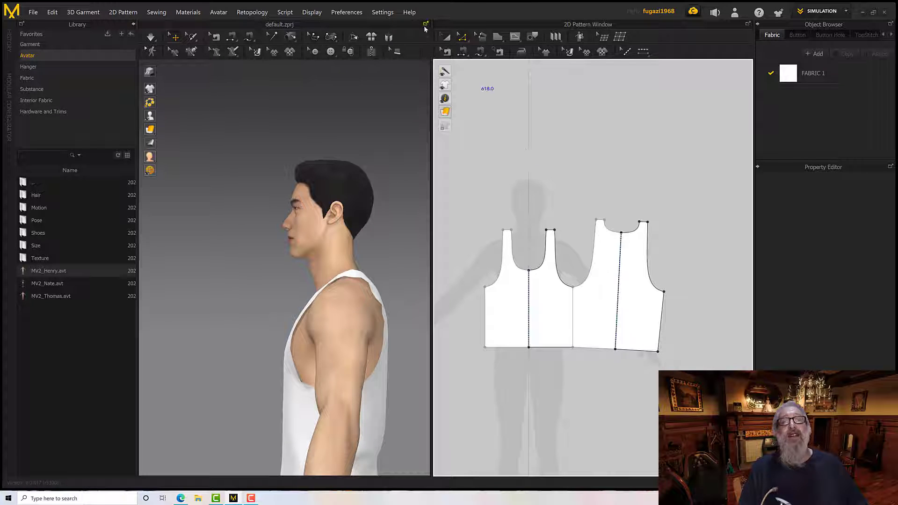
Move the back pattern slightly away from the front pattern, rotate it until its centre line is vertical, and nudge it up level with the front hem
{"action": "key", "text": "a"}
{"action": "left_click", "coordinate": [593, 283]}
{"action": "left_click", "coordinate": [605, 305]}
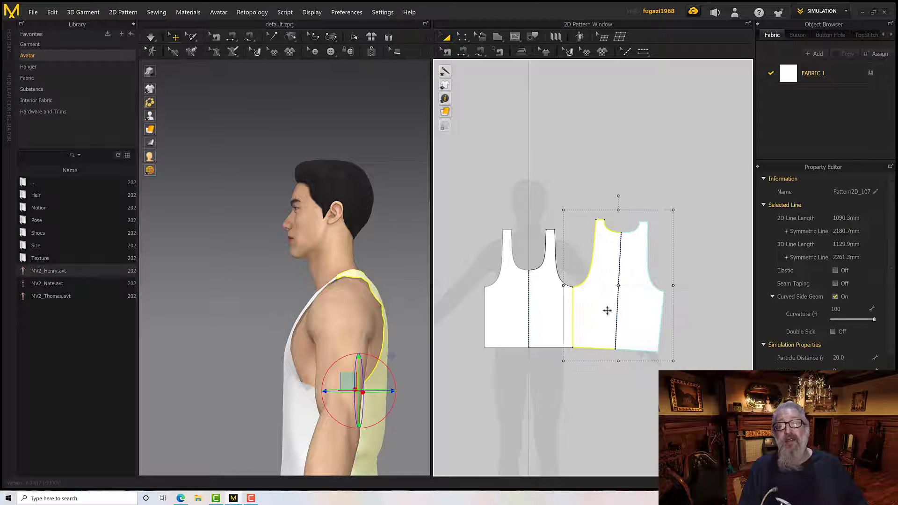
{"action": "left_click_drag", "start_coordinate": [607, 311], "coordinate": [615, 311]}
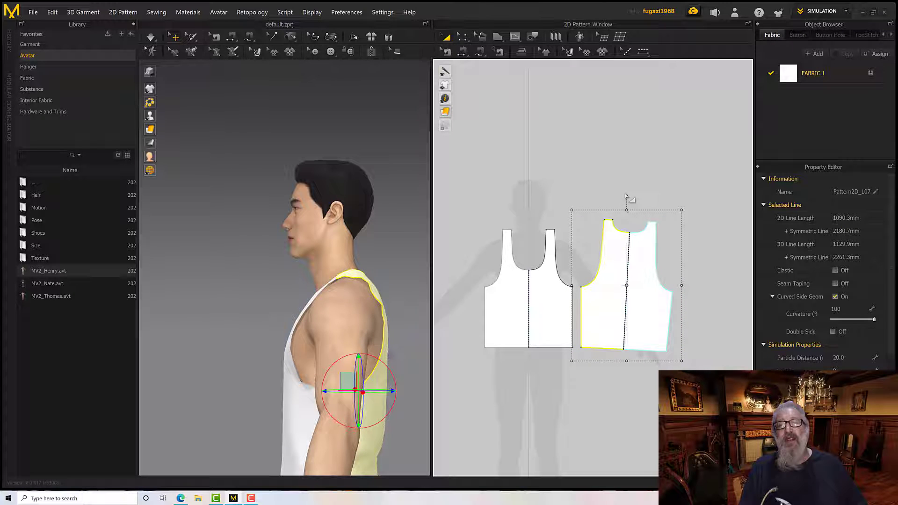
{"action": "left_click_drag", "start_coordinate": [626, 196], "coordinate": [622, 196]}
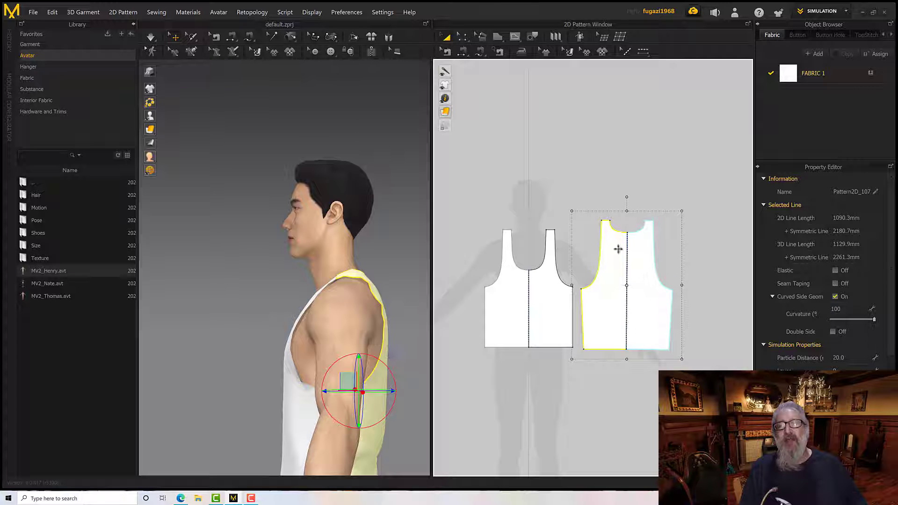
{"action": "left_click_drag", "start_coordinate": [613, 304], "coordinate": [612, 301]}
Start the simulation to drape the adjusted tank top and inspect the back on the avatar
{"action": "right_click_drag", "start_coordinate": [396, 313], "coordinate": [331, 306]}
{"action": "scroll", "coordinate": [422, 318], "scroll_direction": "down", "scroll_amount": 4}
{"action": "key", "text": "space"}
{"action": "scroll", "coordinate": [328, 320], "scroll_direction": "down", "scroll_amount": 2}
{"action": "scroll", "coordinate": [331, 374], "scroll_direction": "down", "scroll_amount": 2}
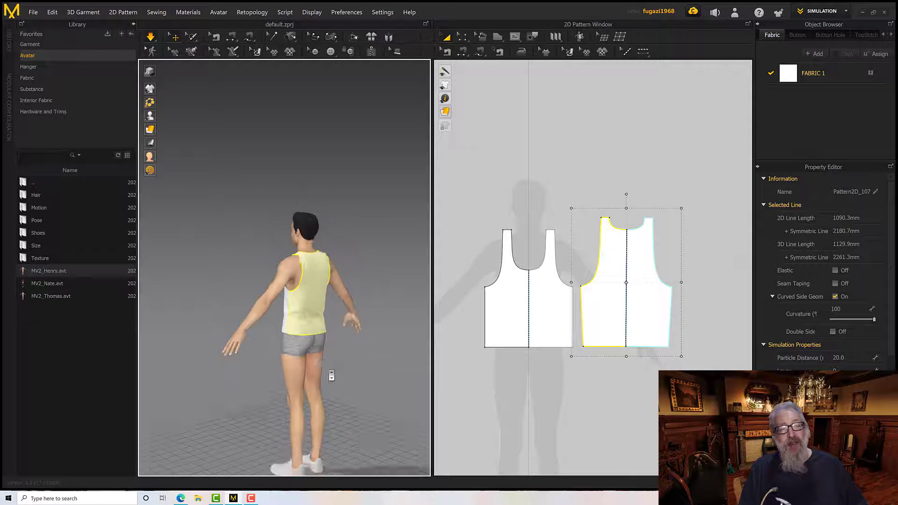
{"action": "scroll", "coordinate": [332, 369], "scroll_direction": "up", "scroll_amount": 4}
{"action": "scroll", "coordinate": [332, 369], "scroll_direction": "up", "scroll_amount": 3}
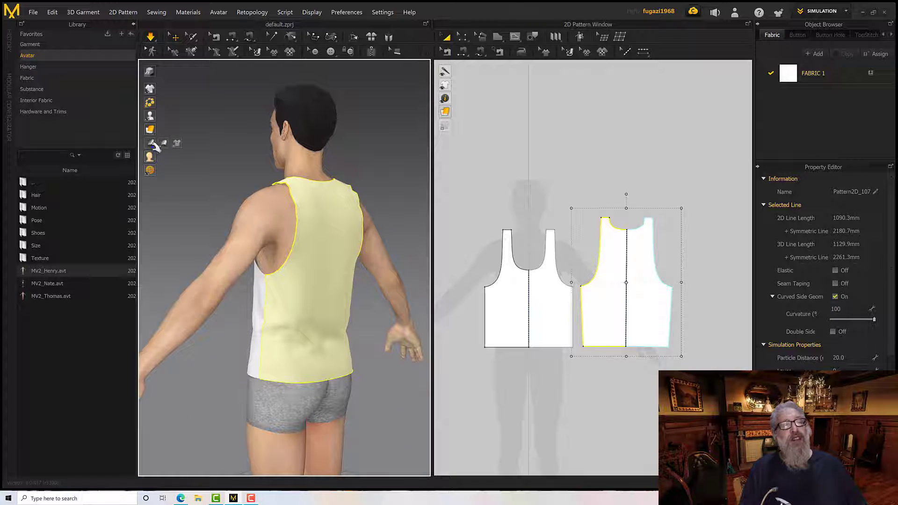
Display the strain map on the garment and check the strain along the front hem
{"action": "left_click", "coordinate": [165, 142]}
{"action": "right_click_drag", "start_coordinate": [310, 298], "coordinate": [241, 341]}
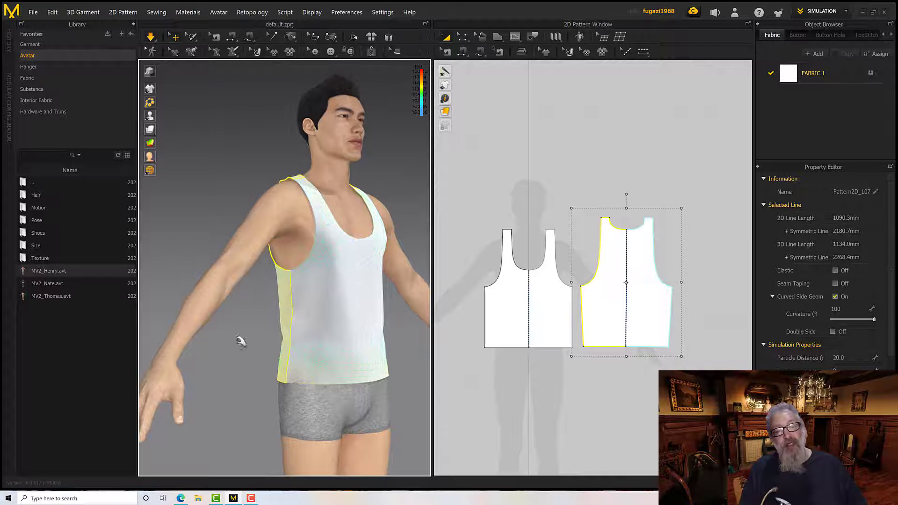
{"action": "left_click", "coordinate": [296, 381]}
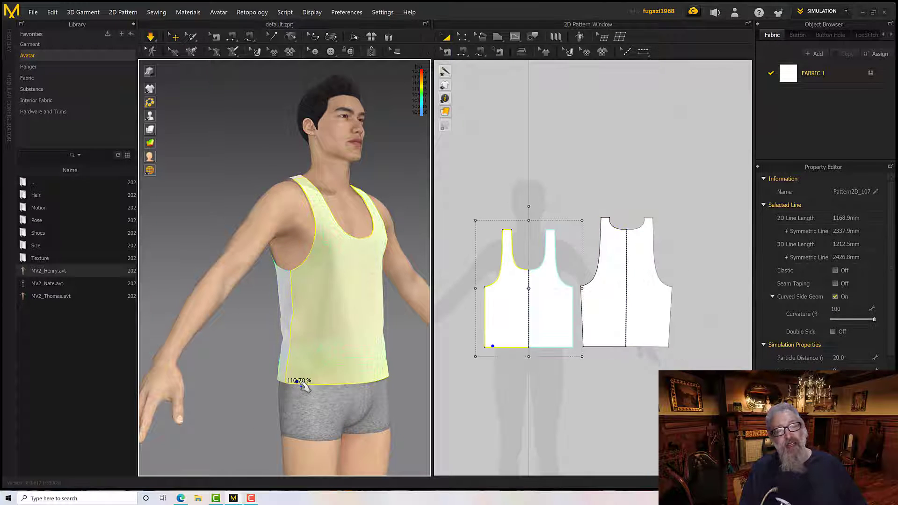
{"action": "left_click", "coordinate": [299, 385]}
{"action": "right_click_drag", "start_coordinate": [262, 407], "coordinate": [309, 388]}
{"action": "scroll", "coordinate": [318, 392], "scroll_direction": "up", "scroll_amount": 3}
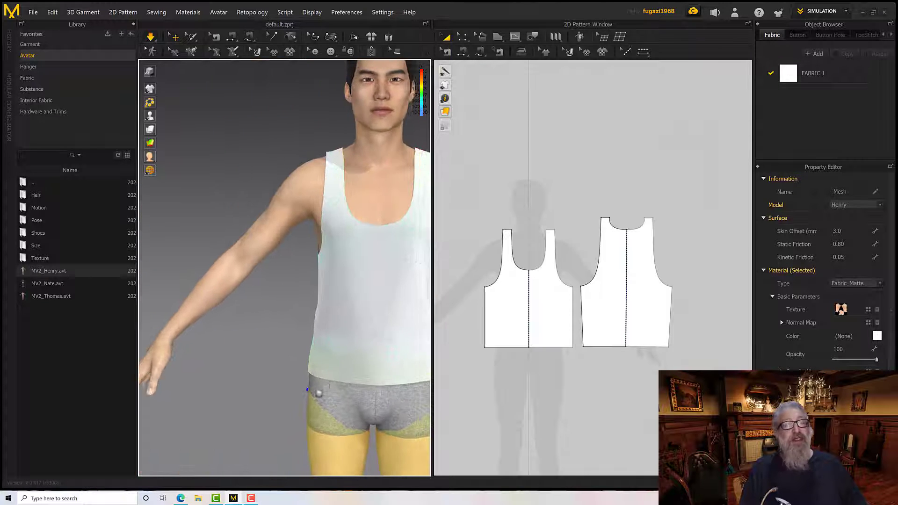
{"action": "middle_click_drag", "start_coordinate": [318, 393], "coordinate": [268, 427]}
{"action": "right_click_drag", "start_coordinate": [294, 381], "coordinate": [378, 406]}
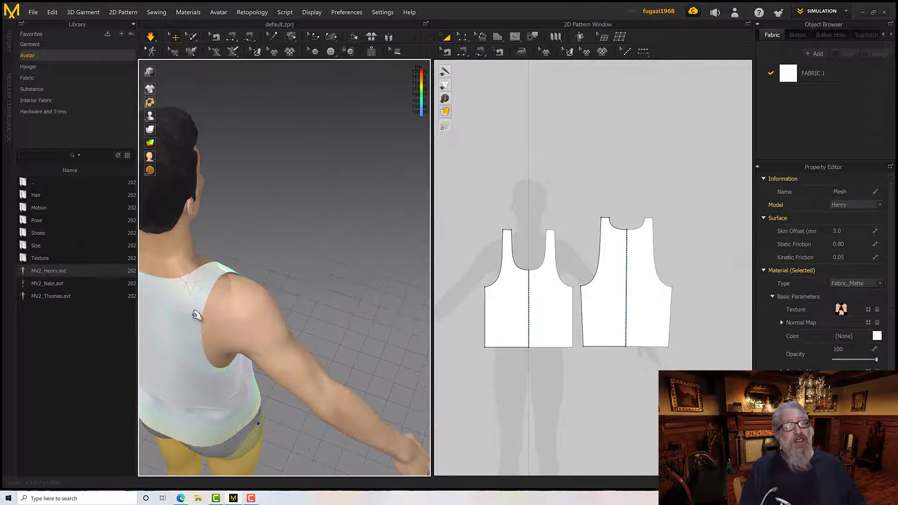
Check the strain at the back shoulder and strap seam, examining how the armhole fits from the back, side and front
{"action": "left_click", "coordinate": [181, 301]}
{"action": "right_click_drag", "start_coordinate": [200, 289], "coordinate": [177, 283]}
{"action": "middle_click_drag", "start_coordinate": [180, 281], "coordinate": [186, 300]}
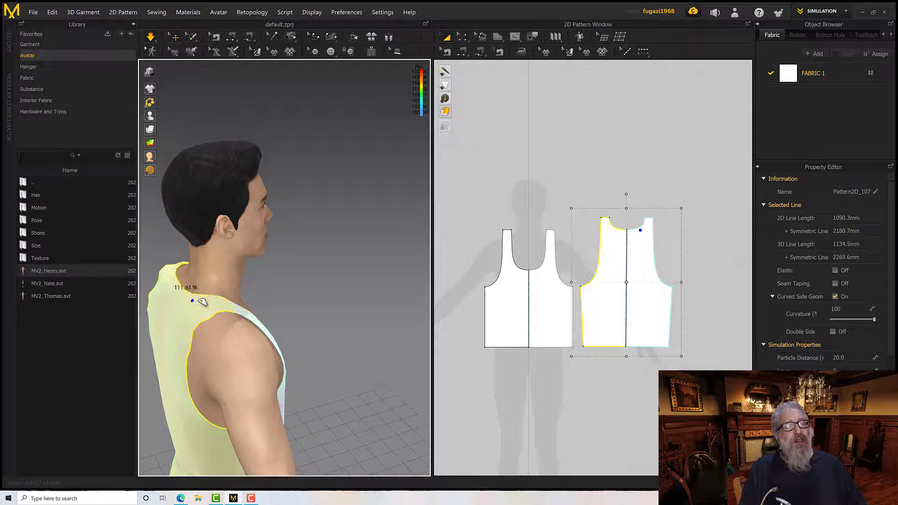
{"action": "right_click_drag", "start_coordinate": [203, 302], "coordinate": [175, 305]}
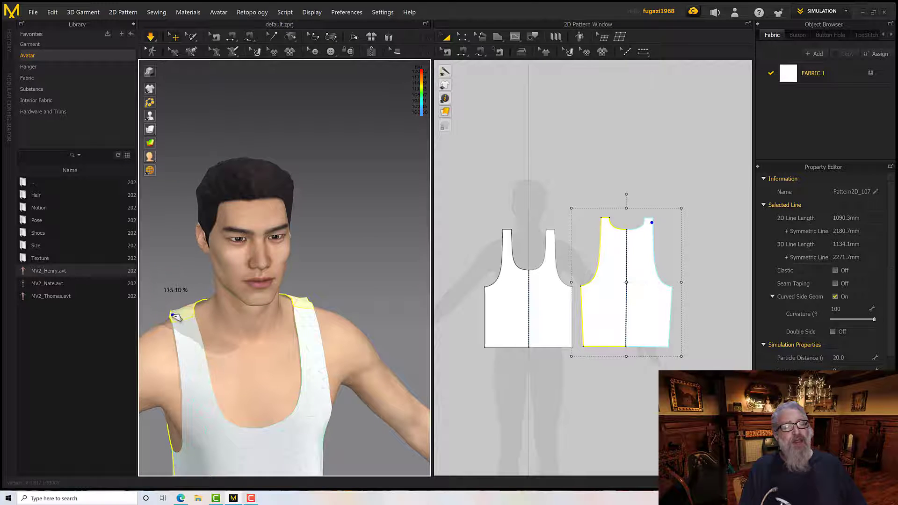
{"action": "right_click_drag", "start_coordinate": [238, 333], "coordinate": [257, 321]}
{"action": "scroll", "coordinate": [234, 326], "scroll_direction": "down", "scroll_amount": 4}
{"action": "right_click_drag", "start_coordinate": [309, 283], "coordinate": [376, 292]}
{"action": "scroll", "coordinate": [234, 316], "scroll_direction": "up", "scroll_amount": 6}
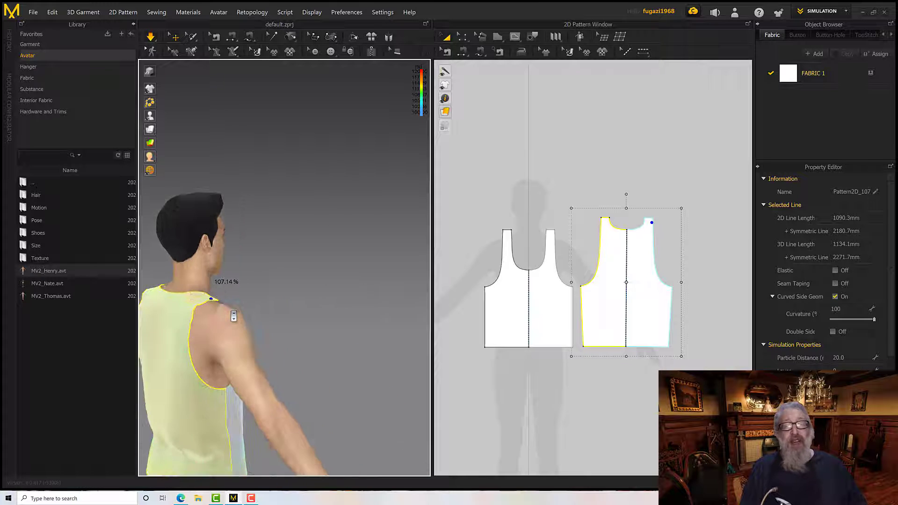
{"action": "middle_click_drag", "start_coordinate": [236, 310], "coordinate": [227, 270]}
{"action": "right_click_drag", "start_coordinate": [227, 269], "coordinate": [233, 277]}
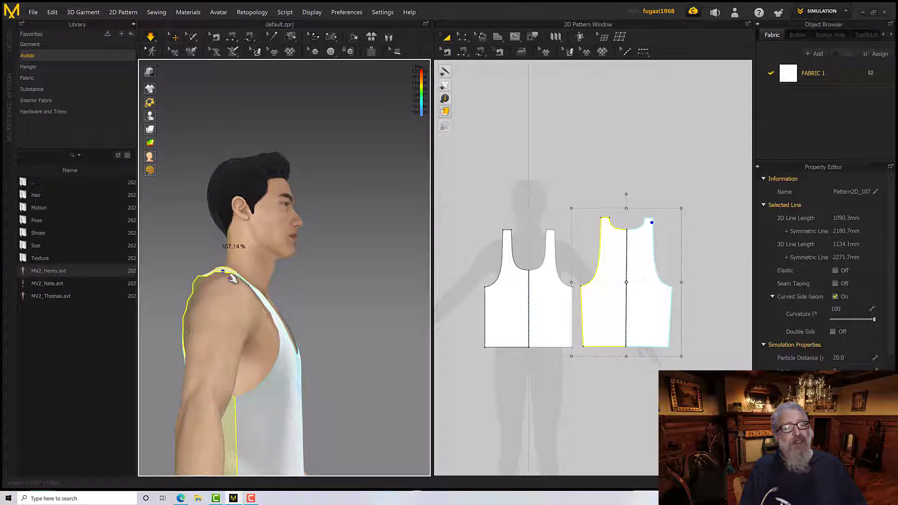
{"action": "right_click_drag", "start_coordinate": [182, 321], "coordinate": [210, 334]}
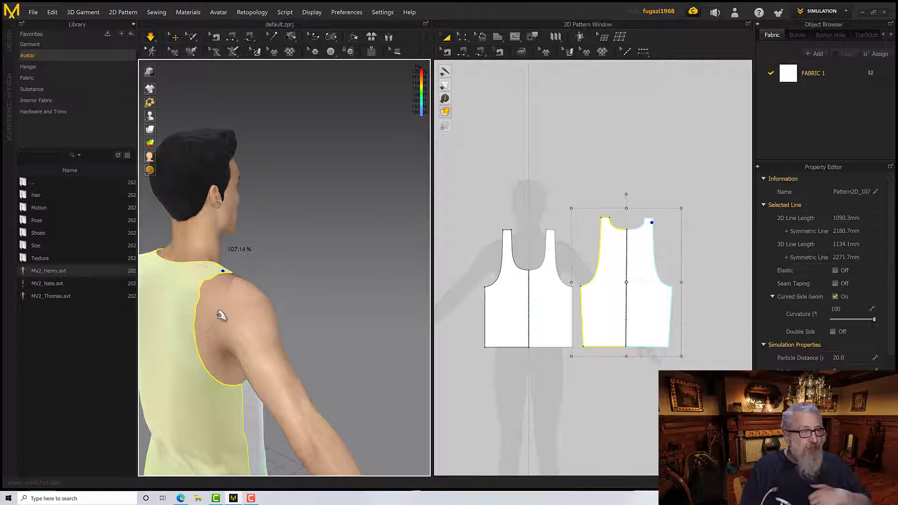
{"action": "right_click_drag", "start_coordinate": [247, 307], "coordinate": [201, 307]}
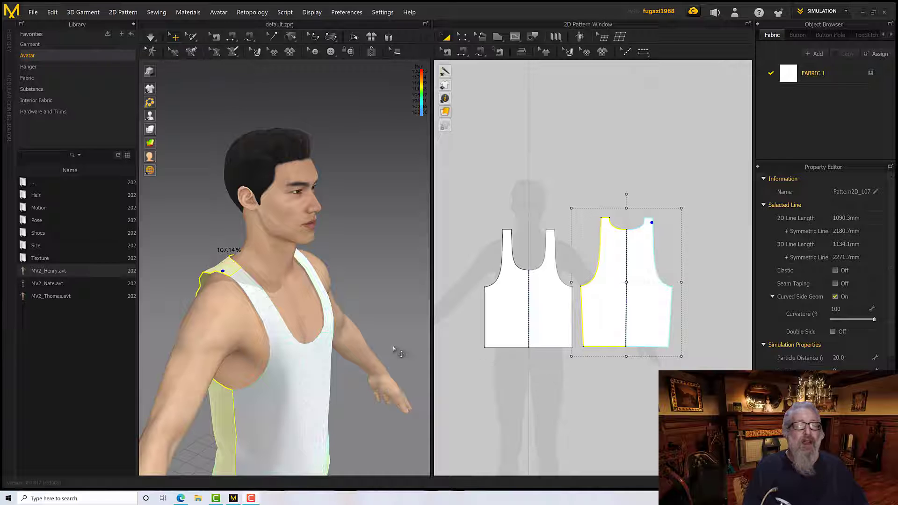
Measure the back and front armhole curves with Edit Pattern and compare their fit on the avatar
{"action": "right_click_drag", "start_coordinate": [393, 349], "coordinate": [414, 348]}
{"action": "left_click", "coordinate": [462, 38]}
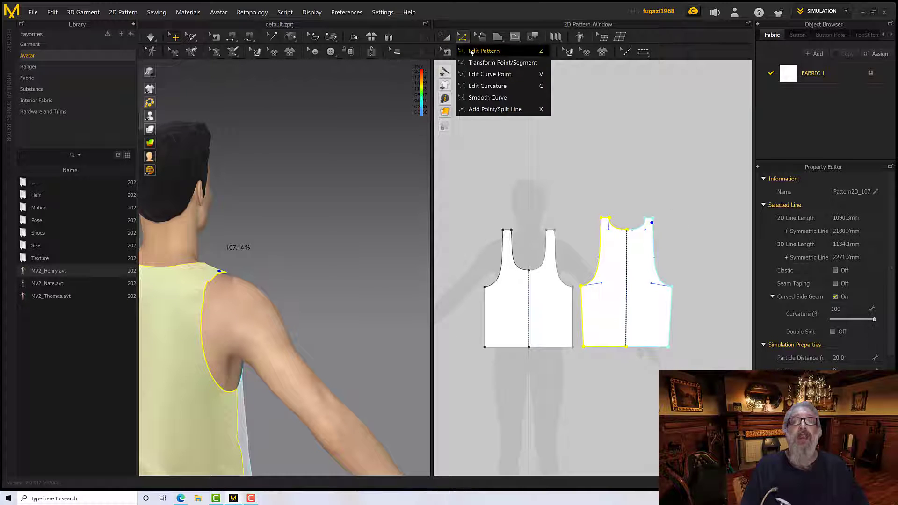
{"action": "left_click", "coordinate": [471, 51]}
{"action": "middle_click_drag", "start_coordinate": [568, 187], "coordinate": [538, 158]}
{"action": "left_click", "coordinate": [541, 178]}
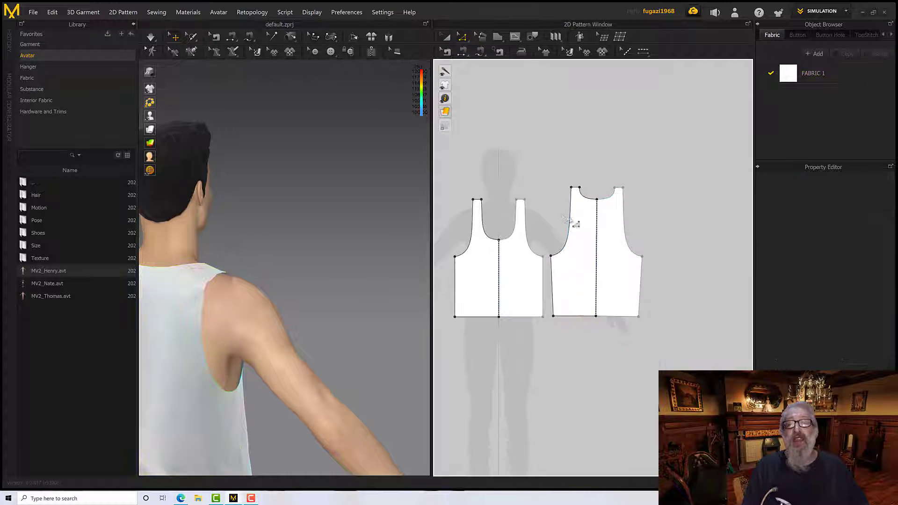
{"action": "left_click", "coordinate": [569, 219]}
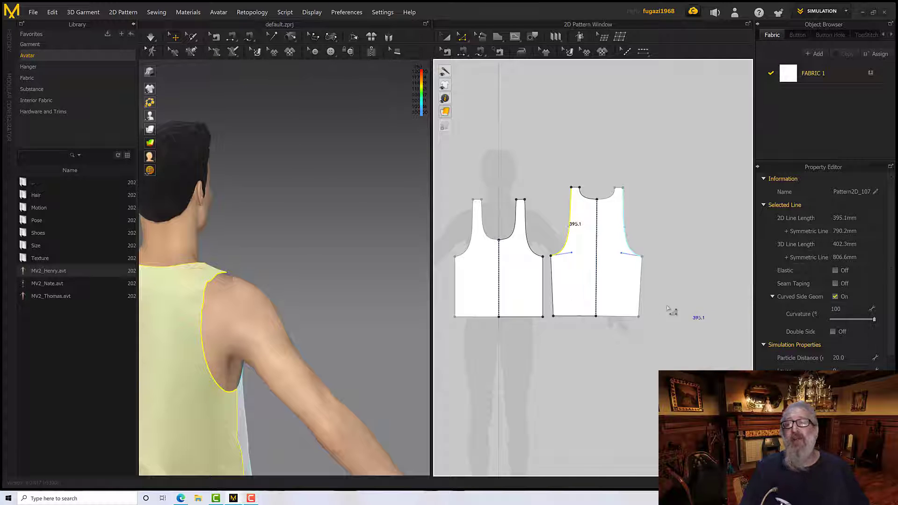
{"action": "left_click", "coordinate": [535, 250]}
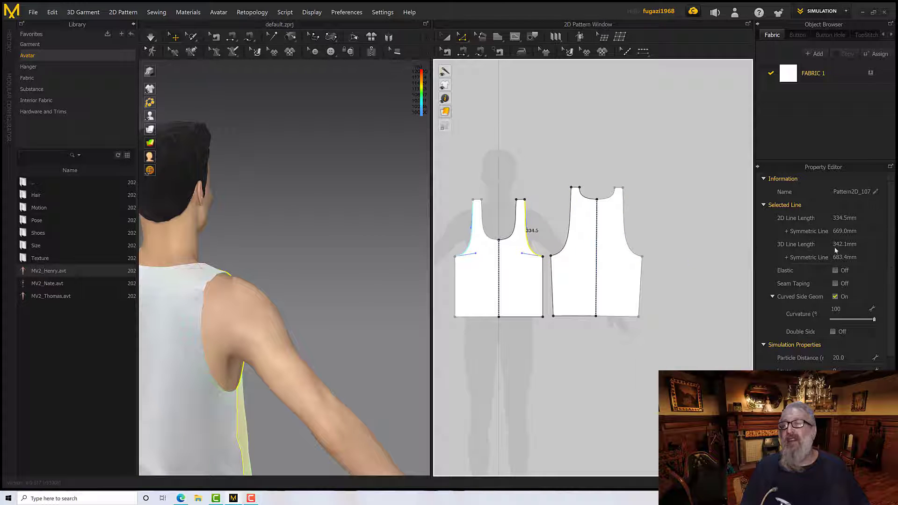
{"action": "right_click_drag", "start_coordinate": [335, 300], "coordinate": [269, 298]}
{"action": "middle_click_drag", "start_coordinate": [269, 298], "coordinate": [374, 299]}
{"action": "right_click_drag", "start_coordinate": [299, 296], "coordinate": [328, 273]}
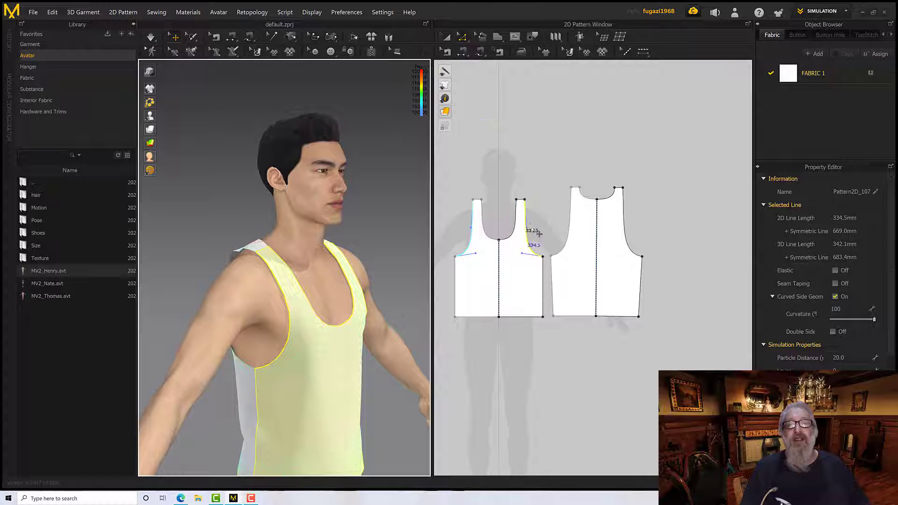
Turn on Elastic for the front and back armhole curves together and set the Ratio to 100
{"action": "left_click", "coordinate": [560, 232], "text": "shift"}
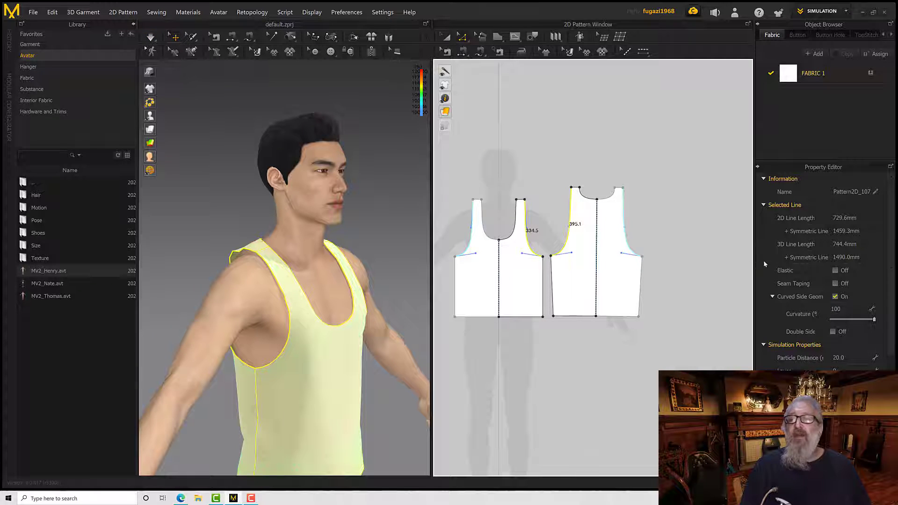
{"action": "left_click", "coordinate": [835, 272]}
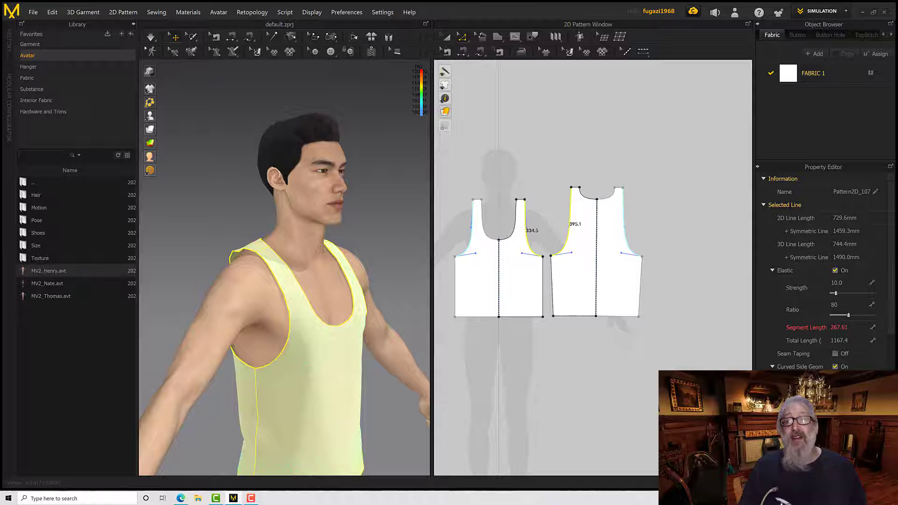
{"action": "left_click", "coordinate": [840, 306]}
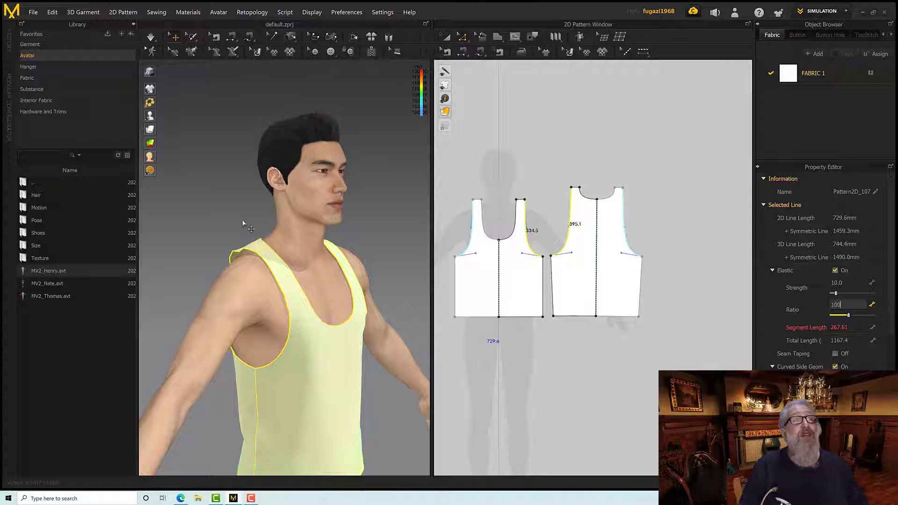
Simulate the garment with the elastic armholes and check the strain at the back shoulder
{"action": "left_click", "coordinate": [151, 42]}
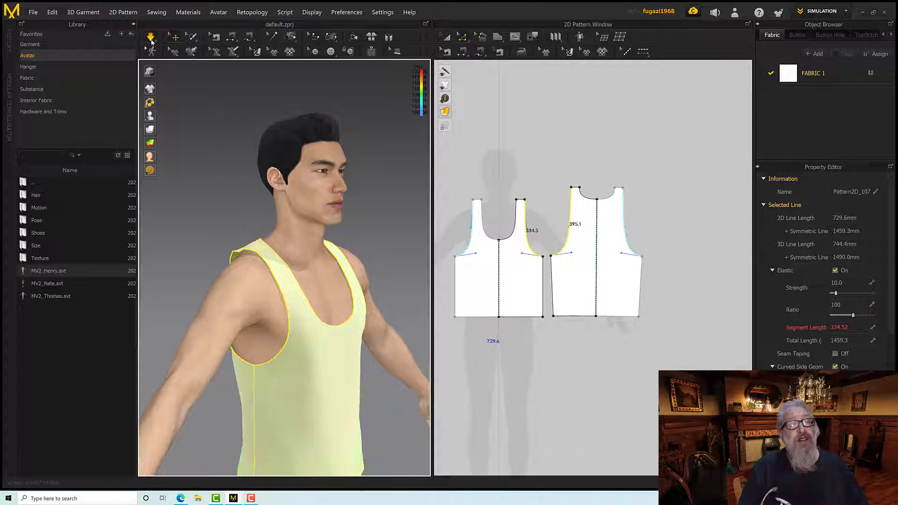
{"action": "right_click_drag", "start_coordinate": [231, 191], "coordinate": [275, 187]}
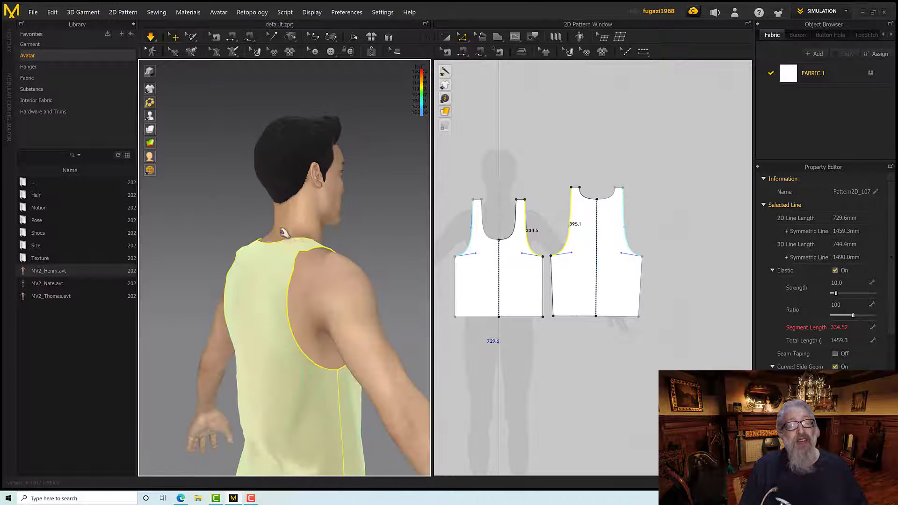
{"action": "left_click", "coordinate": [295, 256]}
{"action": "right_click_drag", "start_coordinate": [327, 239], "coordinate": [306, 255]}
{"action": "right_click", "coordinate": [313, 267]}
{"action": "left_click", "coordinate": [299, 253]}
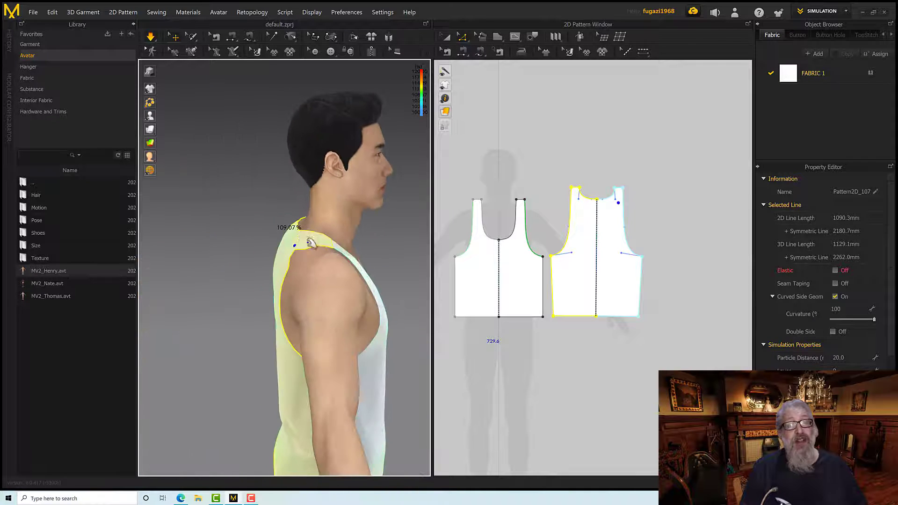
Check the strain percentage at the back shoulder and along the back armhole edge from the side and from behind
{"action": "scroll", "coordinate": [307, 261], "scroll_direction": "up", "scroll_amount": 2}
{"action": "scroll", "coordinate": [306, 257], "scroll_direction": "up", "scroll_amount": 2}
{"action": "right_click", "coordinate": [301, 242]}
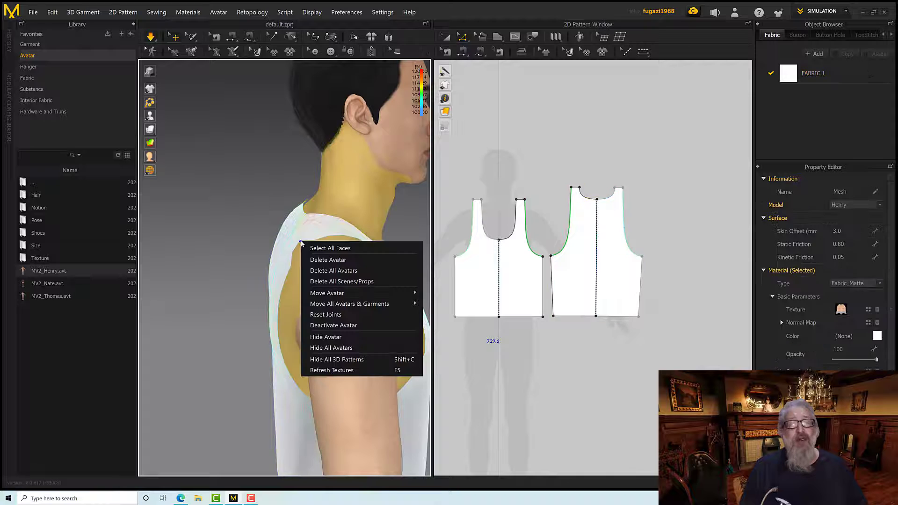
{"action": "left_click", "coordinate": [294, 231]}
{"action": "right_click_drag", "start_coordinate": [313, 232], "coordinate": [321, 240]}
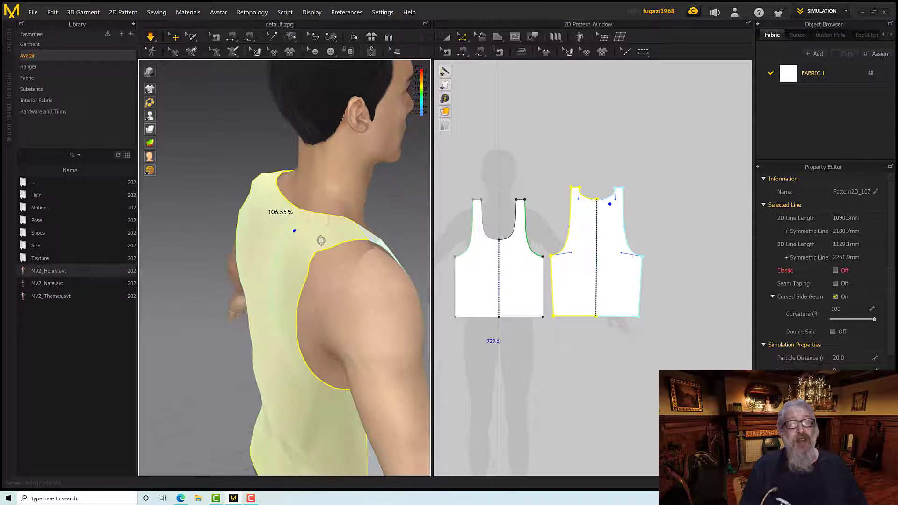
{"action": "left_click", "coordinate": [316, 254]}
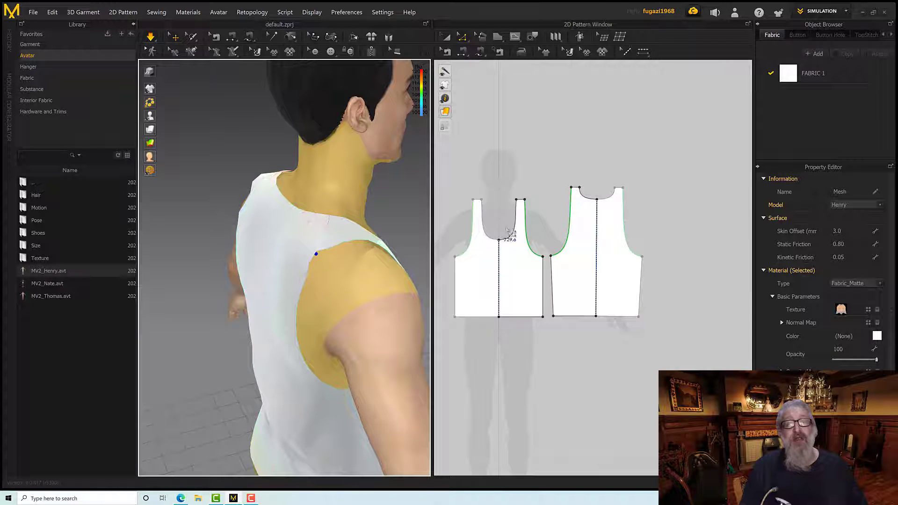
{"action": "left_click", "coordinate": [579, 217]}
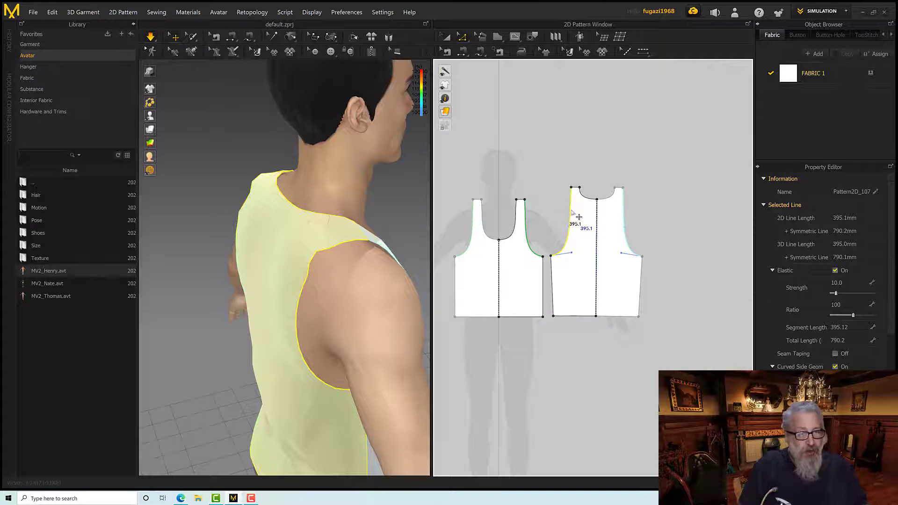
{"action": "left_click", "coordinate": [320, 251]}
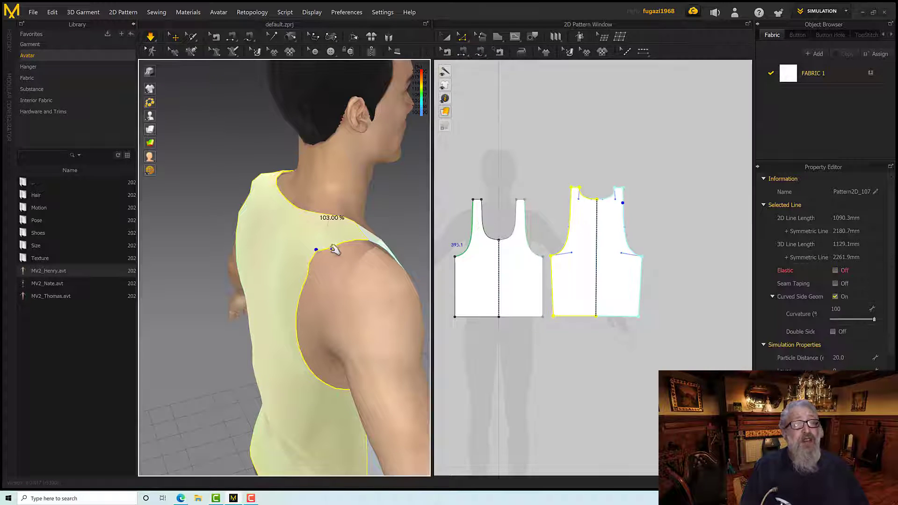
{"action": "right_click_drag", "start_coordinate": [335, 249], "coordinate": [391, 245]}
{"action": "left_click", "coordinate": [381, 212]}
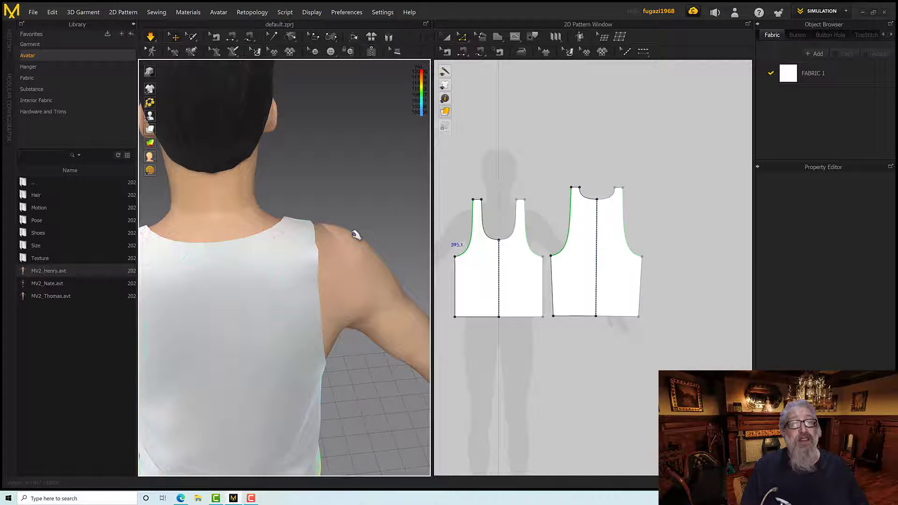
{"action": "left_click", "coordinate": [311, 256]}
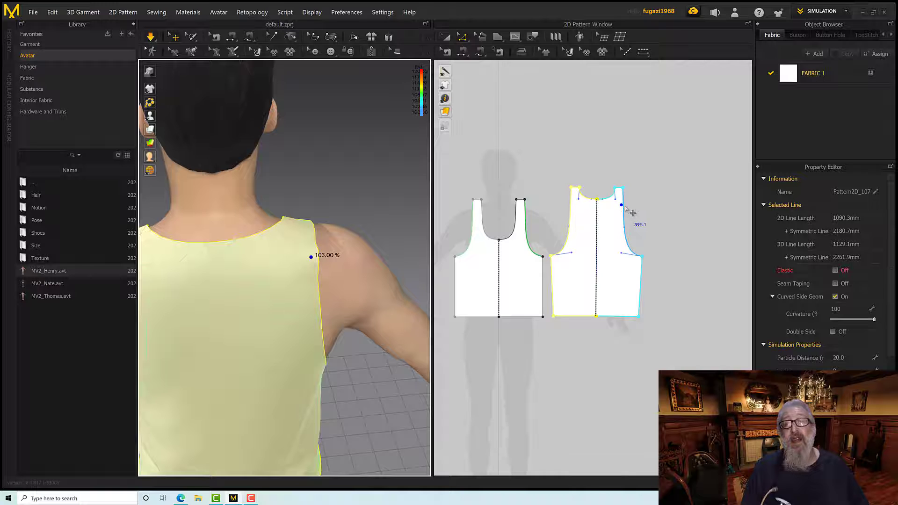
Lower the outer shoulder point of the back pattern slightly so its shoulder line slopes down toward the armhole
{"action": "scroll", "coordinate": [629, 212], "scroll_direction": "up", "scroll_amount": 3}
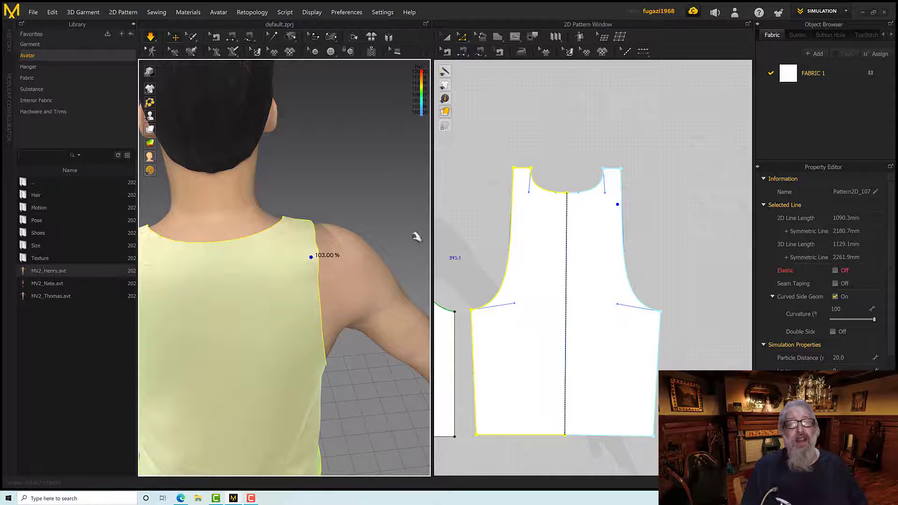
{"action": "right_click_drag", "start_coordinate": [416, 237], "coordinate": [319, 237]}
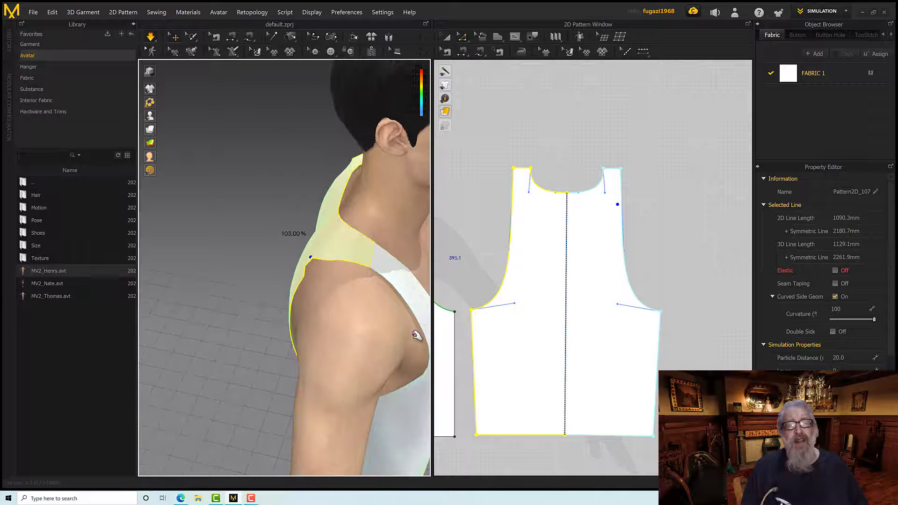
{"action": "left_click", "coordinate": [607, 158]}
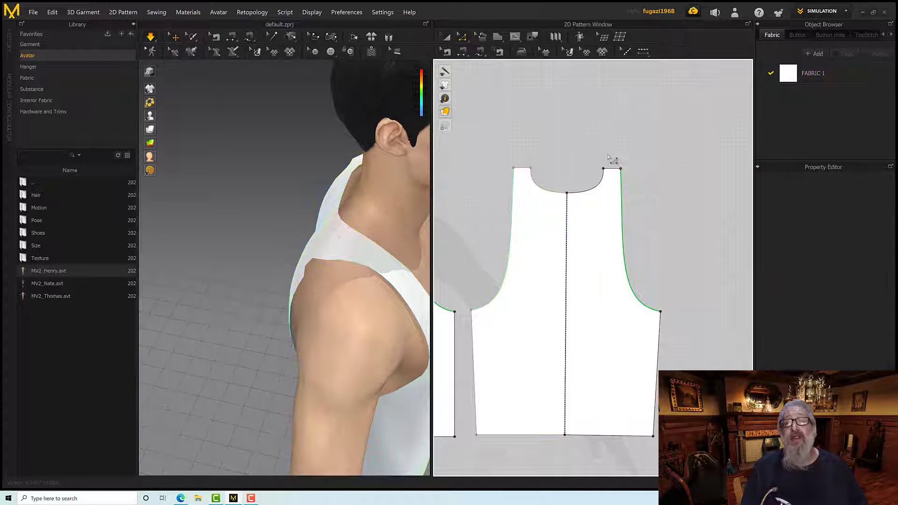
{"action": "left_click", "coordinate": [621, 168]}
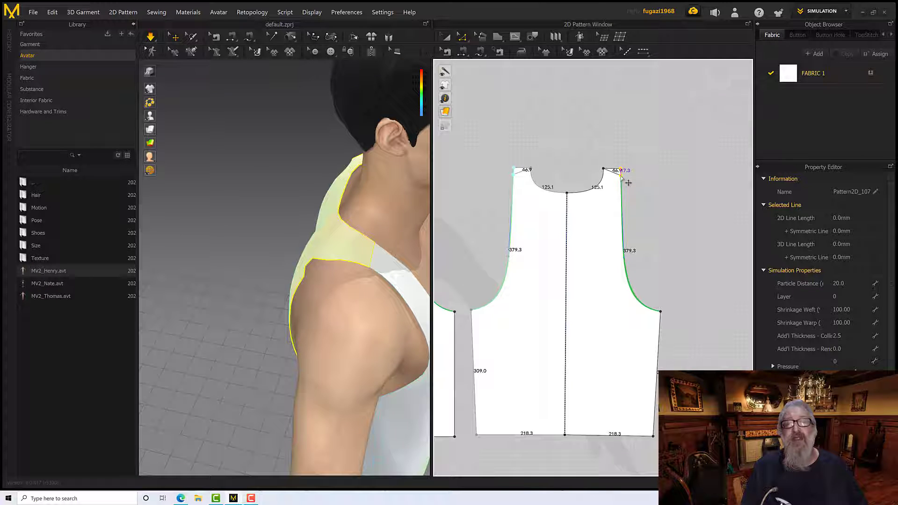
{"action": "left_click_drag", "start_coordinate": [621, 171], "coordinate": [621, 177]}
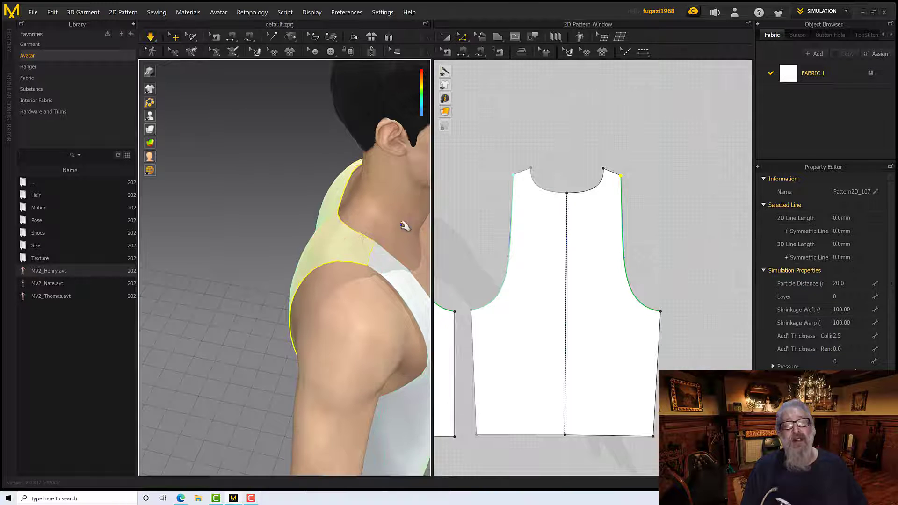
Switch the garment display from the strain map to the textured surface and examine the tank top's drape from the back and front
{"action": "right_click_drag", "start_coordinate": [400, 224], "coordinate": [239, 223]}
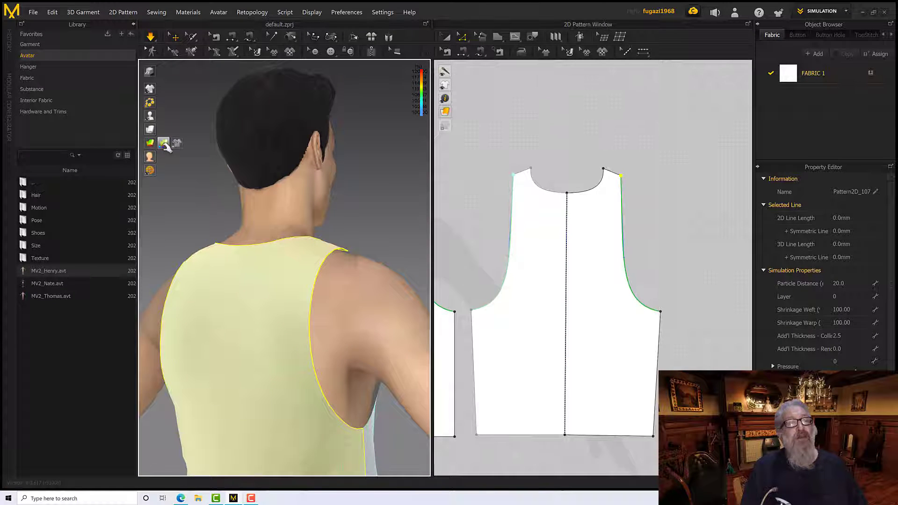
{"action": "right_click_drag", "start_coordinate": [269, 195], "coordinate": [290, 242]}
{"action": "scroll", "coordinate": [290, 241], "scroll_direction": "down", "scroll_amount": 10}
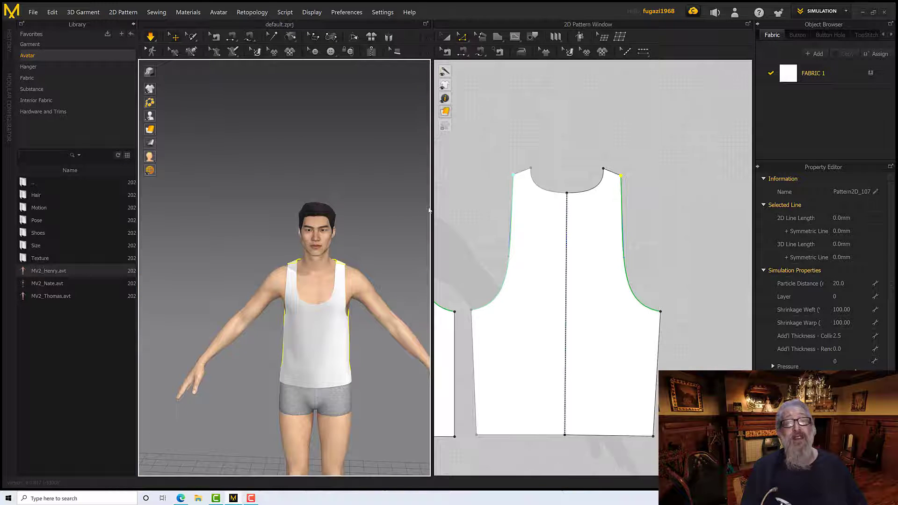
{"action": "mouse_move", "coordinate": [355, 227]}
{"action": "right_mouse_down"}
{"action": "mouse_move", "coordinate": [401, 254]}
{"action": "mouse_move", "coordinate": [475, 240]}
{"action": "mouse_move", "coordinate": [360, 226]}
{"action": "right_mouse_up"}
{"action": "scroll", "coordinate": [373, 238], "scroll_direction": "down", "scroll_amount": 3}
{"action": "scroll", "coordinate": [375, 239], "scroll_direction": "up", "scroll_amount": 8}
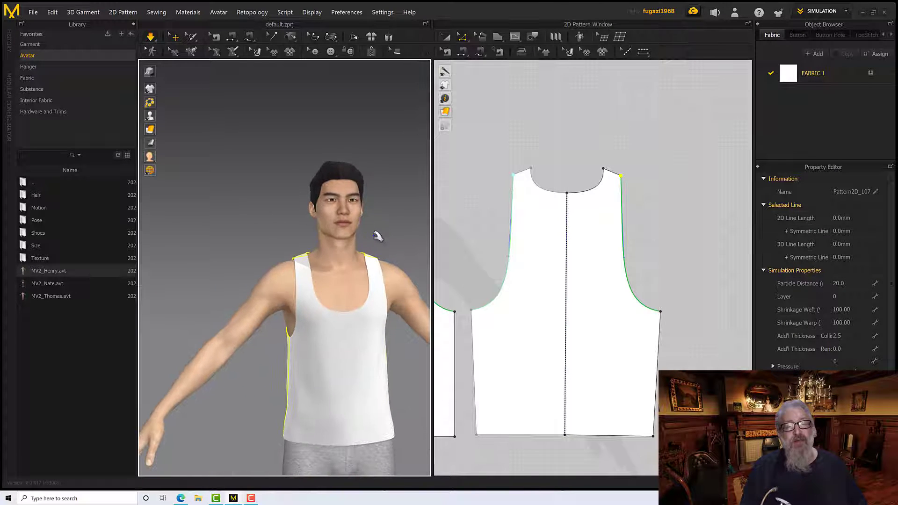
{"action": "middle_click_drag", "start_coordinate": [377, 235], "coordinate": [365, 208]}
{"action": "mouse_move", "coordinate": [365, 209]}
{"action": "right_mouse_down"}
{"action": "mouse_move", "coordinate": [421, 207]}
{"action": "mouse_move", "coordinate": [439, 219]}
{"action": "mouse_move", "coordinate": [374, 213]}
{"action": "mouse_move", "coordinate": [363, 203]}
{"action": "right_mouse_up"}
{"action": "scroll", "coordinate": [376, 210], "scroll_direction": "up", "scroll_amount": 4}
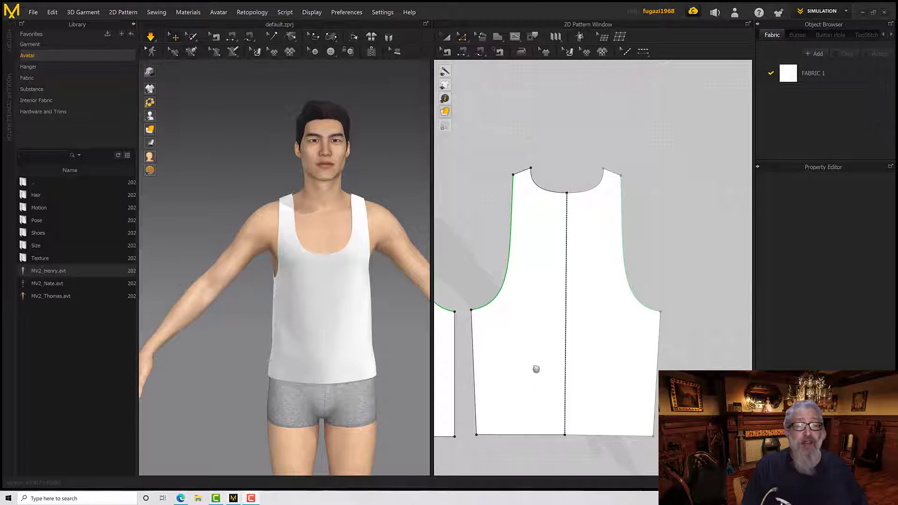
Move the lower side corner of the back pattern outward to make the side seam vertical, and simulate the garment
{"action": "middle_click_drag", "start_coordinate": [536, 369], "coordinate": [575, 363]}
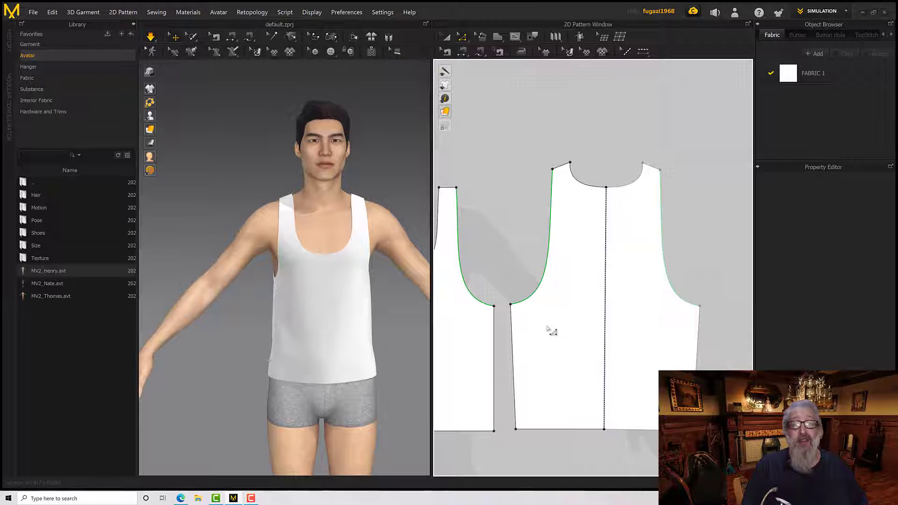
{"action": "left_click", "coordinate": [512, 308]}
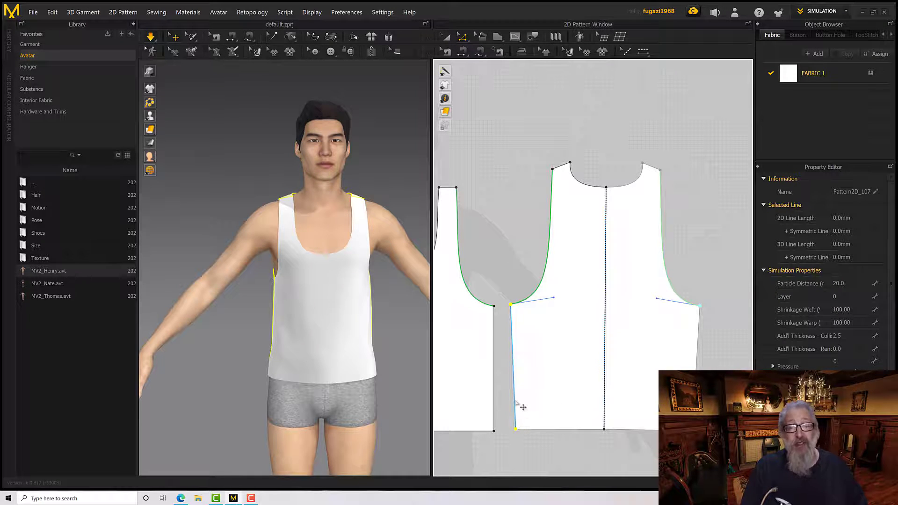
{"action": "left_click", "coordinate": [521, 437]}
{"action": "left_click_drag", "start_coordinate": [516, 430], "coordinate": [511, 428]}
{"action": "scroll", "coordinate": [553, 443], "scroll_direction": "down", "scroll_amount": 3}
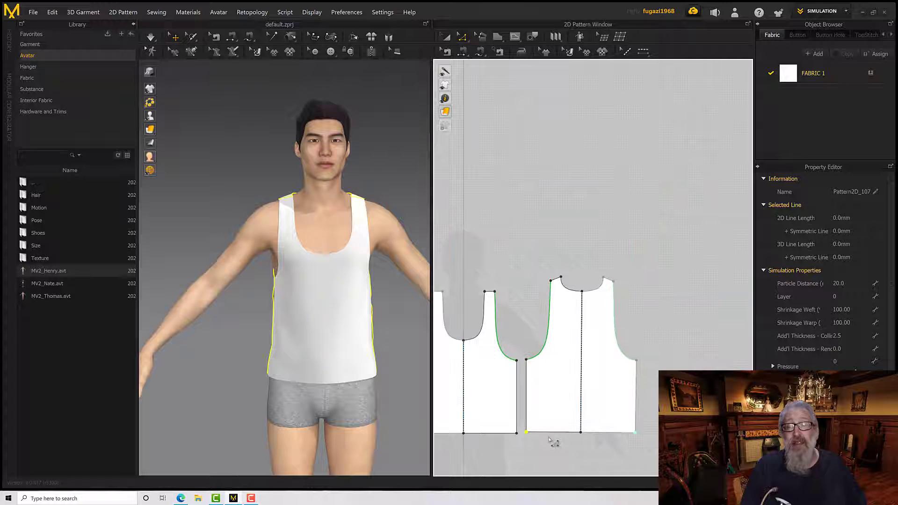
{"action": "key", "text": "space"}
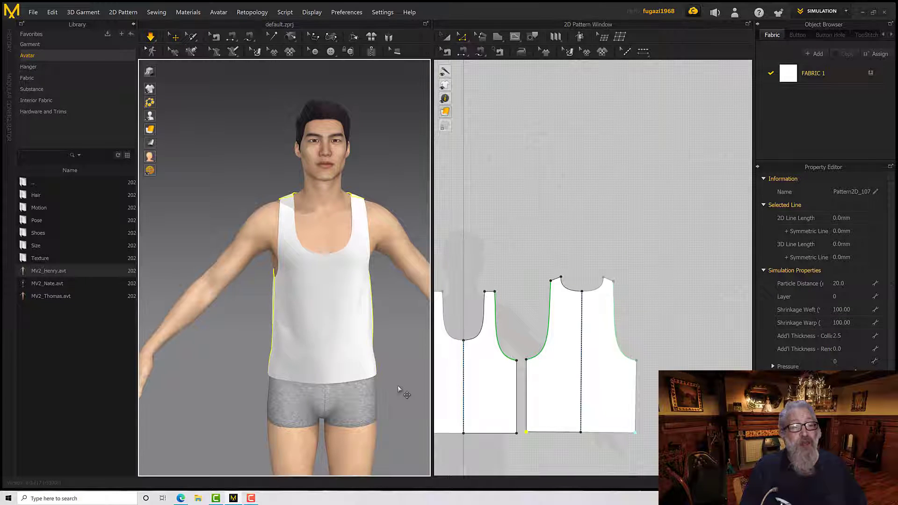
Examine how the tank top's hem and side seams drape on the avatar from the front and side
{"action": "right_click_drag", "start_coordinate": [398, 385], "coordinate": [440, 379]}
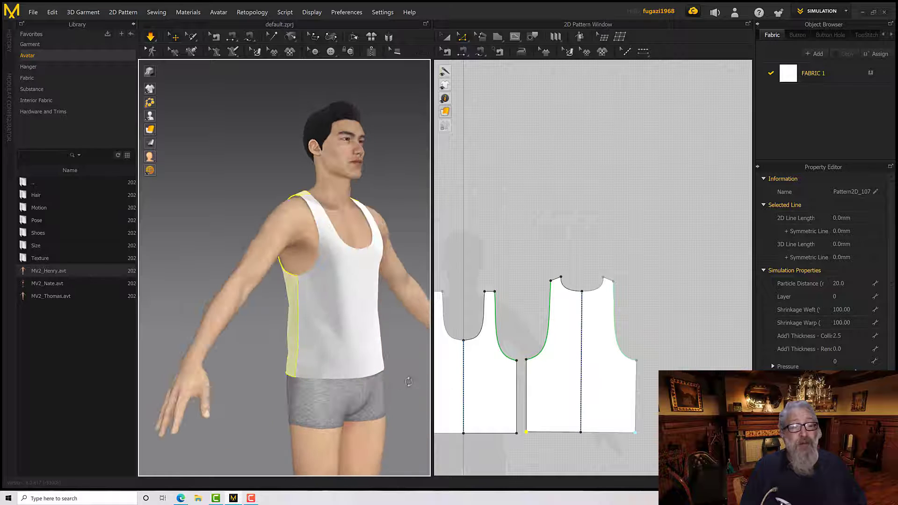
{"action": "left_click", "coordinate": [353, 380]}
{"action": "left_click", "coordinate": [358, 383]}
{"action": "right_click_drag", "start_coordinate": [370, 371], "coordinate": [361, 376]}
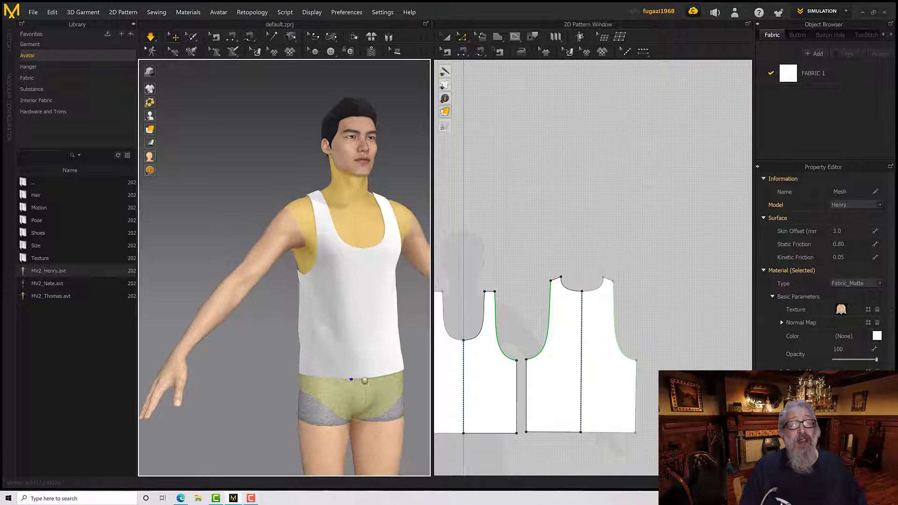
{"action": "middle_click_drag", "start_coordinate": [361, 376], "coordinate": [367, 410]}
{"action": "right_click_drag", "start_coordinate": [376, 381], "coordinate": [396, 383]}
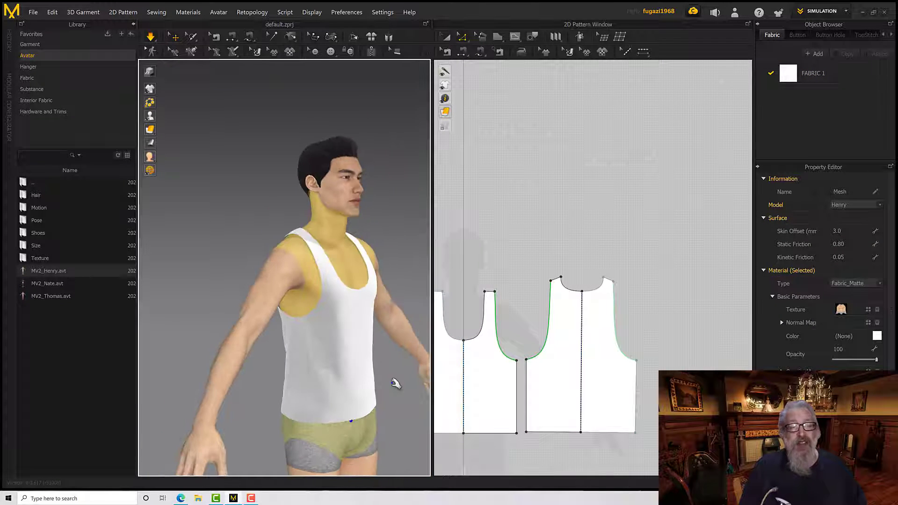
{"action": "scroll", "coordinate": [355, 388], "scroll_direction": "down", "scroll_amount": 3}
{"action": "scroll", "coordinate": [356, 389], "scroll_direction": "up", "scroll_amount": 2}
Offset the bottom hem edges of the front and back patterns together as a single internal line at a distance of 10 mm
{"action": "middle_click_drag", "start_coordinate": [504, 389], "coordinate": [591, 348]}
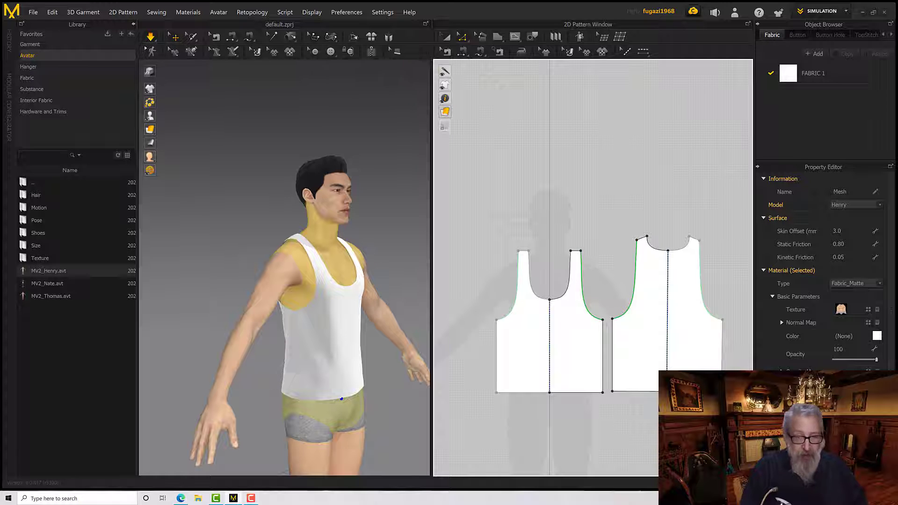
{"action": "left_click", "coordinate": [461, 36]}
{"action": "left_click", "coordinate": [474, 50]}
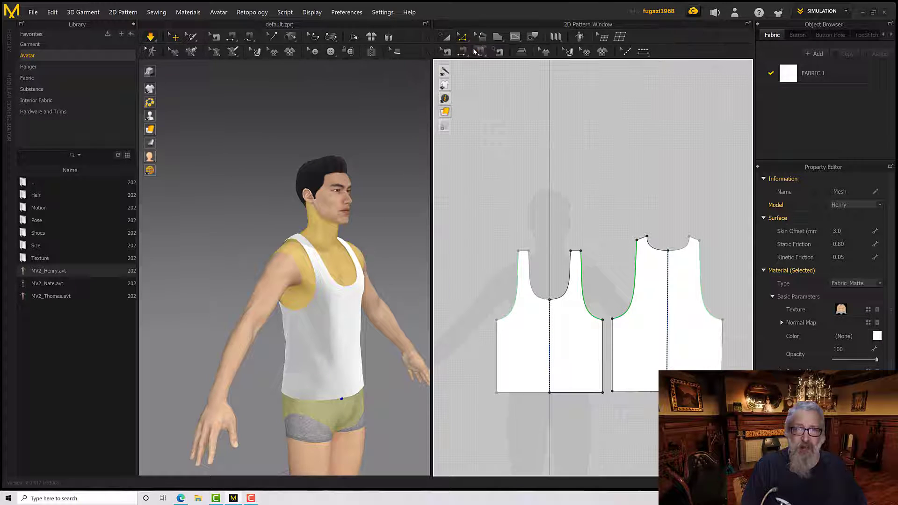
{"action": "left_click", "coordinate": [515, 375]}
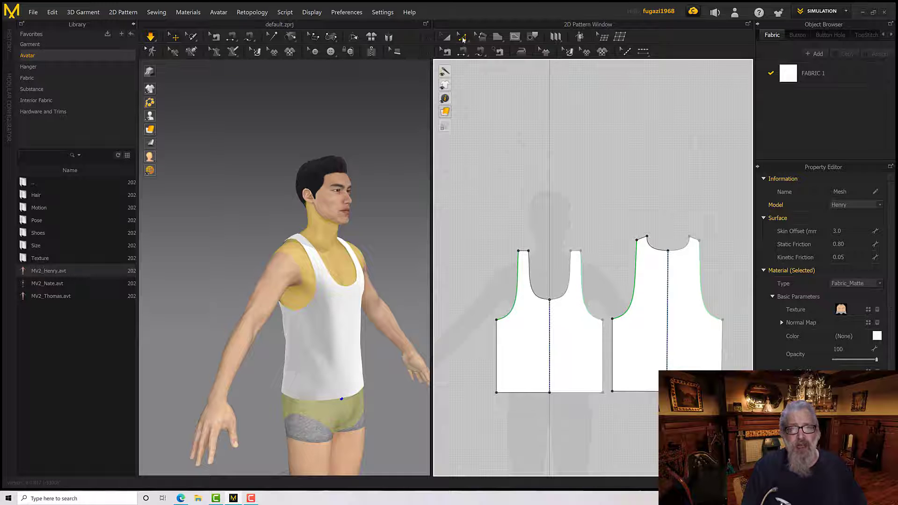
{"action": "left_click", "coordinate": [462, 39]}
{"action": "left_click", "coordinate": [470, 50]}
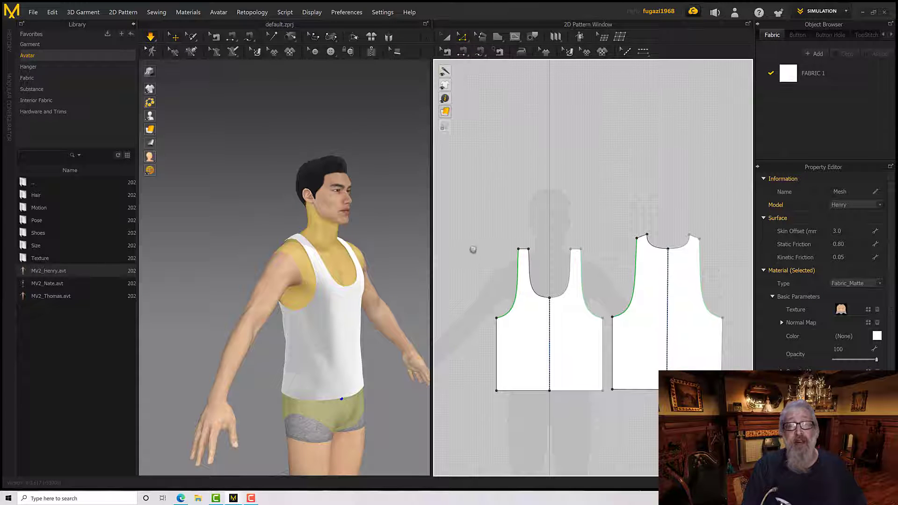
{"action": "left_click", "coordinate": [524, 346]}
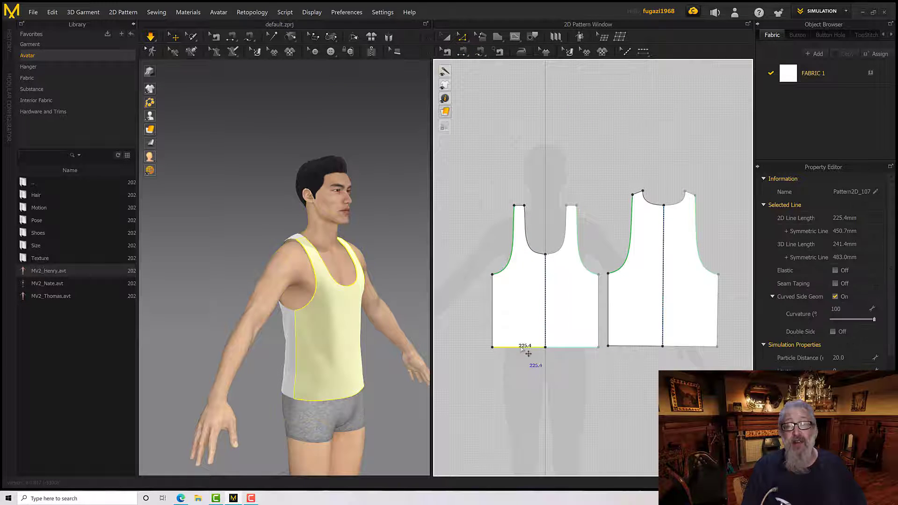
{"action": "left_click", "coordinate": [632, 347], "text": "shift"}
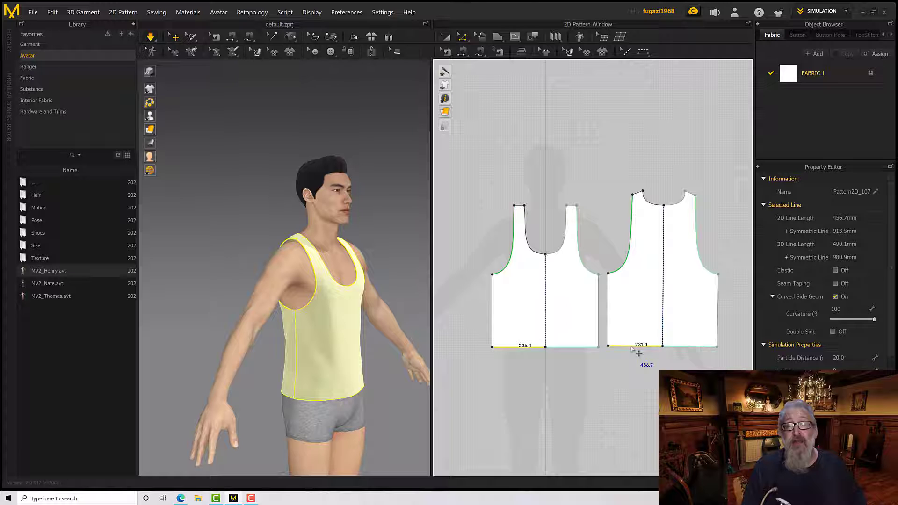
{"action": "right_click", "coordinate": [521, 350]}
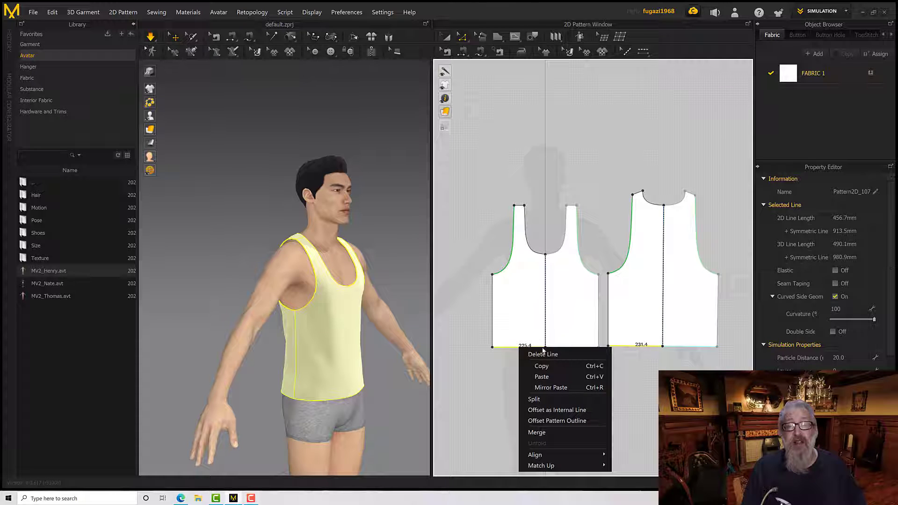
{"action": "left_click", "coordinate": [557, 410]}
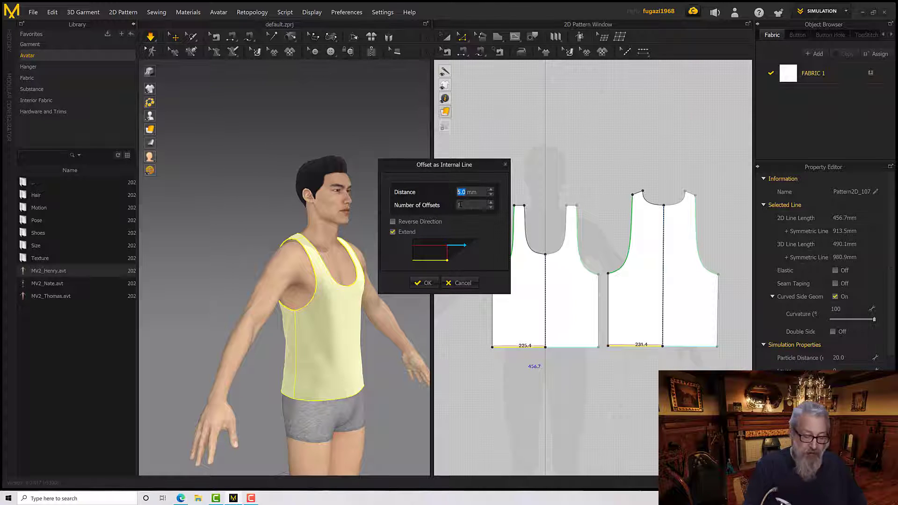
{"action": "type", "text": "10"}
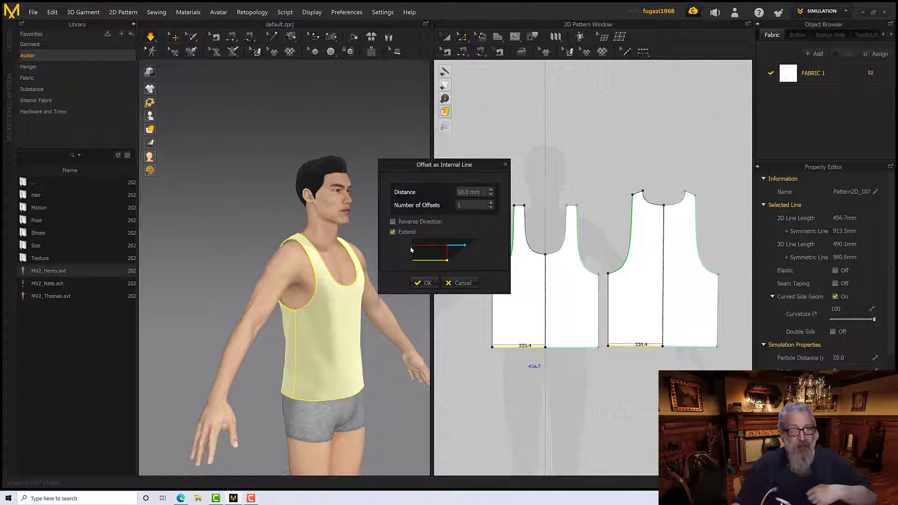
{"action": "left_click", "coordinate": [428, 282]}
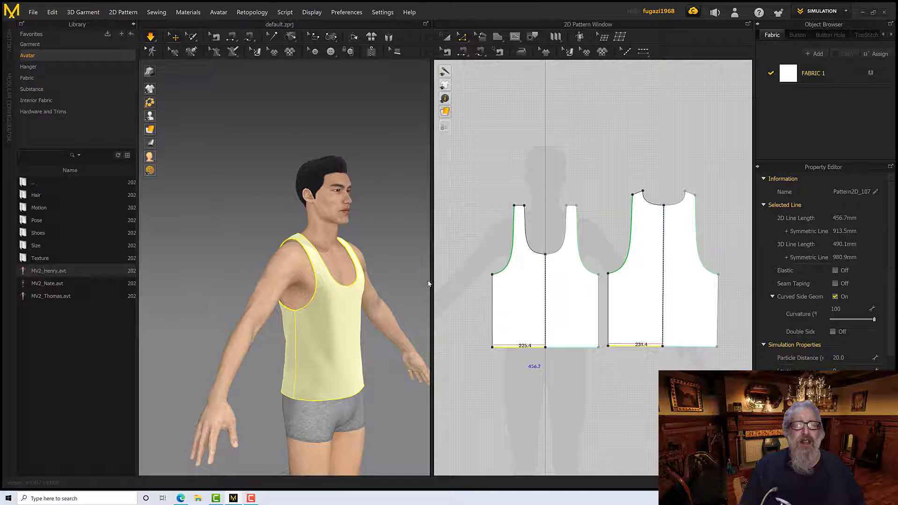
Inspect the offset internal line just above the hem edge up close in the 2D pattern
{"action": "scroll", "coordinate": [530, 357], "scroll_direction": "down", "scroll_amount": 2}
{"action": "scroll", "coordinate": [526, 349], "scroll_direction": "up", "scroll_amount": 3}
{"action": "scroll", "coordinate": [526, 348], "scroll_direction": "up", "scroll_amount": 5}
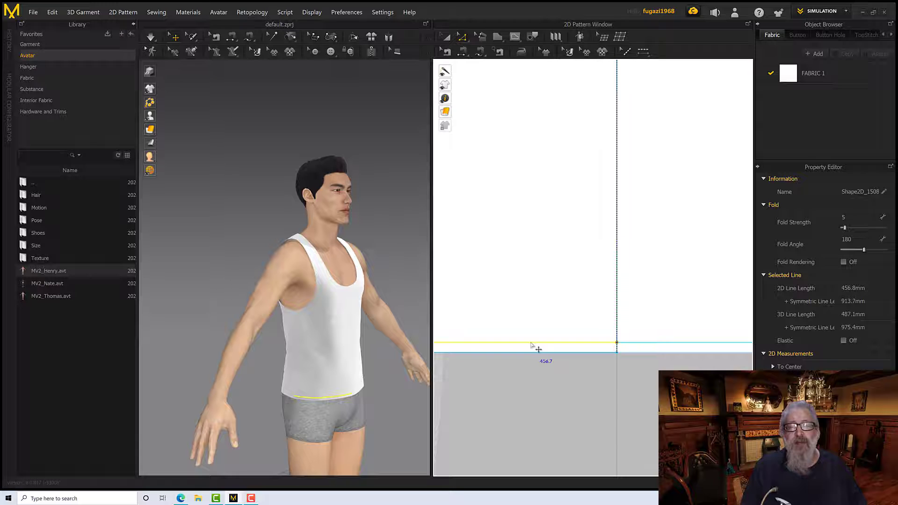
{"action": "scroll", "coordinate": [532, 346], "scroll_direction": "up", "scroll_amount": 1}
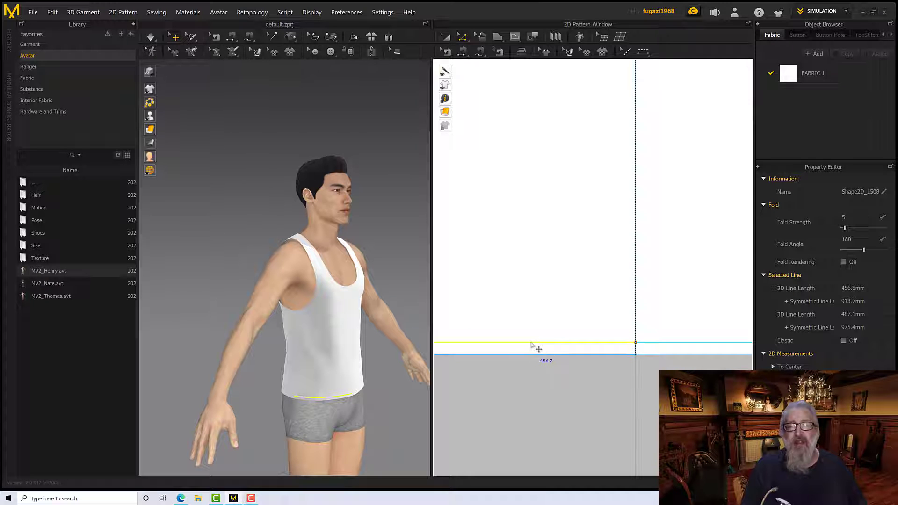
Cut and sew the hem strips off the front and back patterns along the offset internal lines, and simulate the garment
{"action": "right_click", "coordinate": [531, 344]}
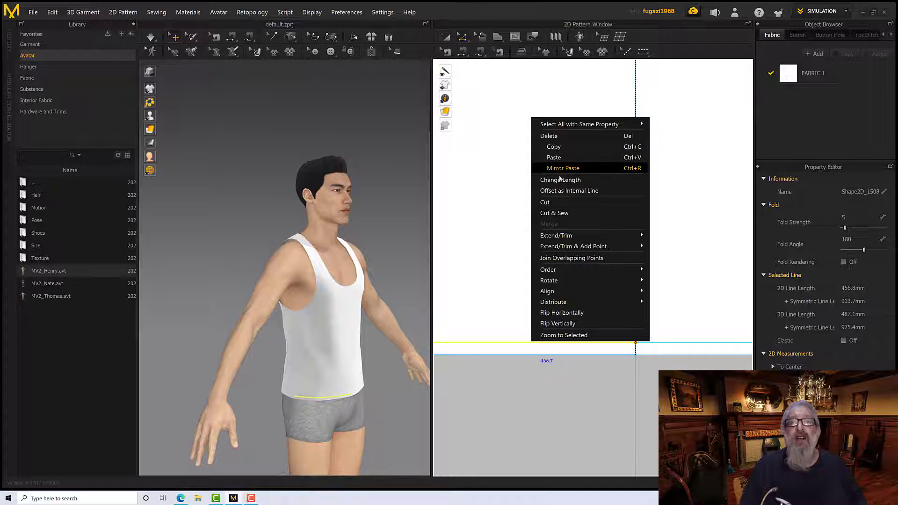
{"action": "left_click", "coordinate": [560, 214]}
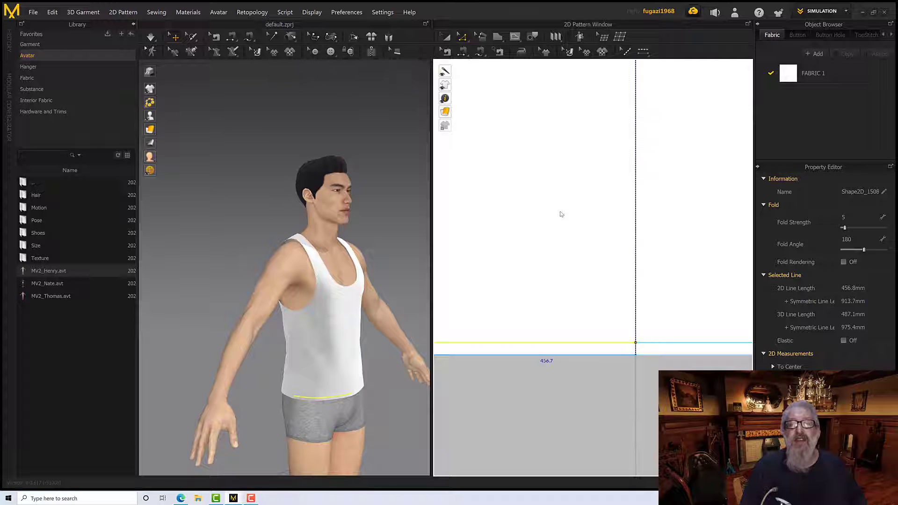
{"action": "scroll", "coordinate": [566, 245], "scroll_direction": "down", "scroll_amount": 10}
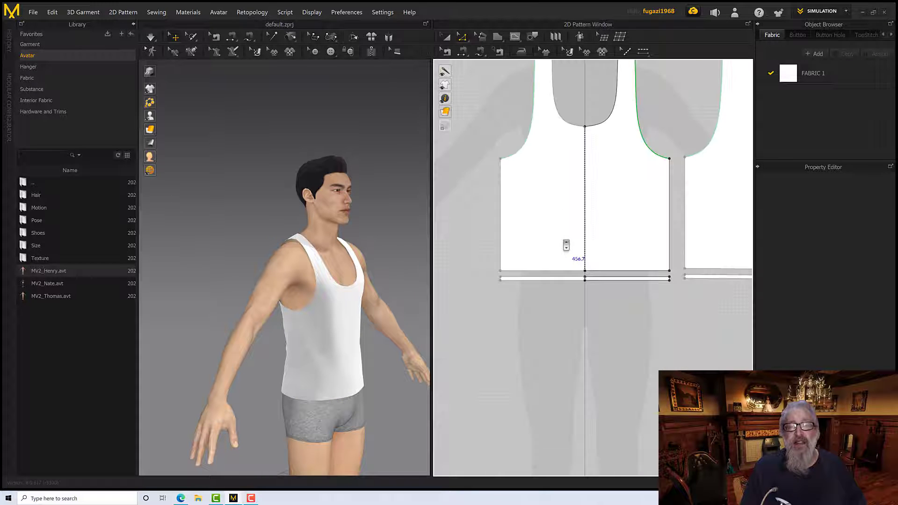
{"action": "right_click_drag", "start_coordinate": [392, 297], "coordinate": [385, 291]}
{"action": "middle_click_drag", "start_coordinate": [384, 291], "coordinate": [401, 249]}
{"action": "key", "text": "space"}
Examine the separated front and back hem strips up close on the avatar, checking where they meet at the side seam
{"action": "right_click_drag", "start_coordinate": [387, 296], "coordinate": [361, 337]}
{"action": "scroll", "coordinate": [336, 369], "scroll_direction": "up", "scroll_amount": 10}
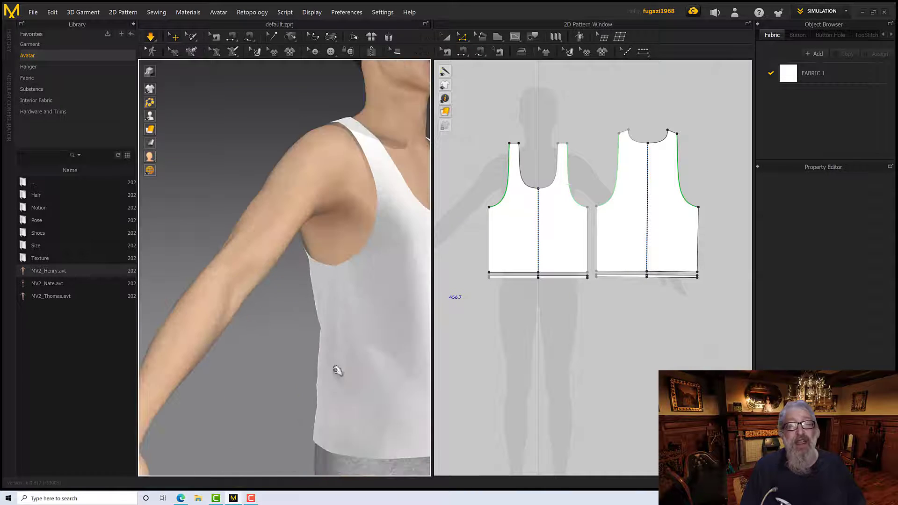
{"action": "scroll", "coordinate": [333, 342], "scroll_direction": "up", "scroll_amount": 3}
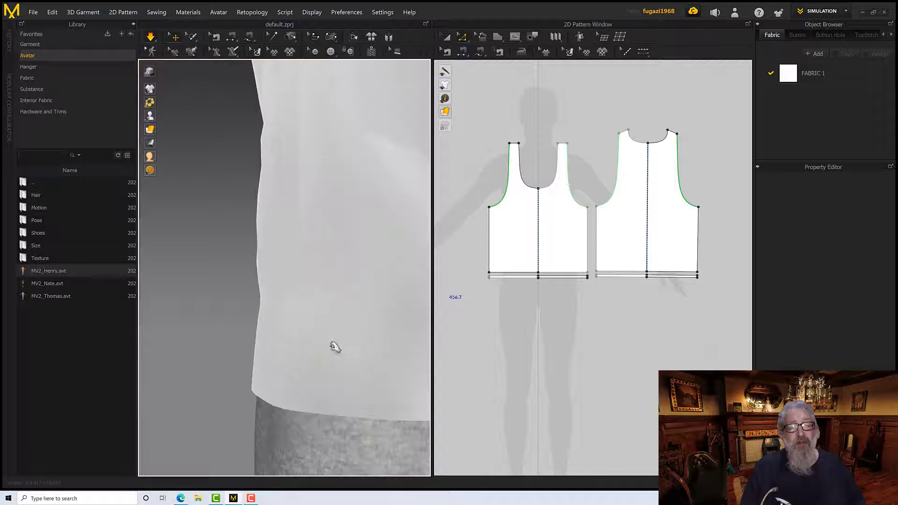
{"action": "left_click", "coordinate": [353, 408]}
{"action": "right_click_drag", "start_coordinate": [366, 357], "coordinate": [340, 311]}
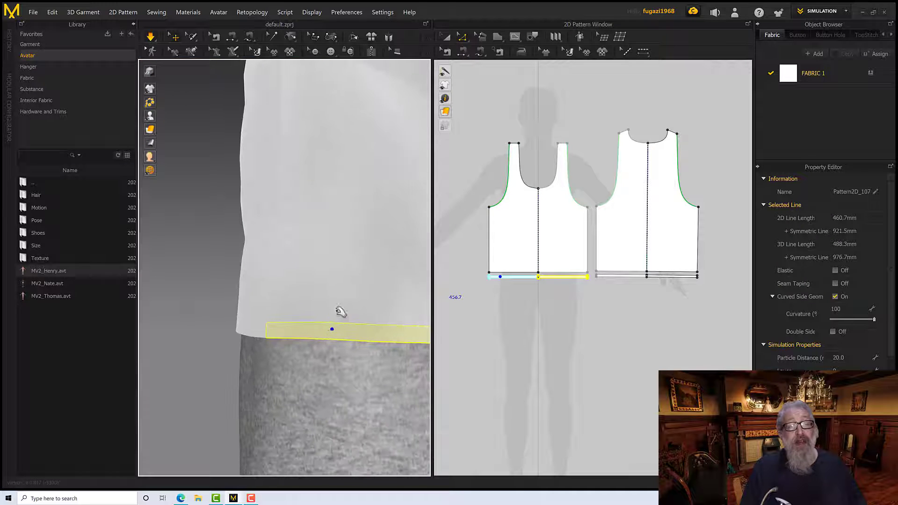
{"action": "left_click", "coordinate": [253, 331]}
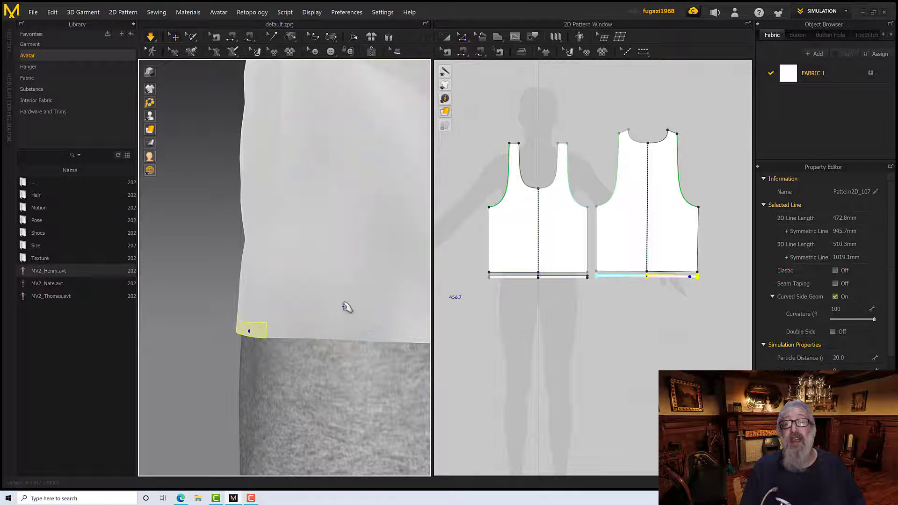
{"action": "scroll", "coordinate": [346, 306], "scroll_direction": "down", "scroll_amount": 2}
{"action": "right_click_drag", "start_coordinate": [367, 303], "coordinate": [352, 307]}
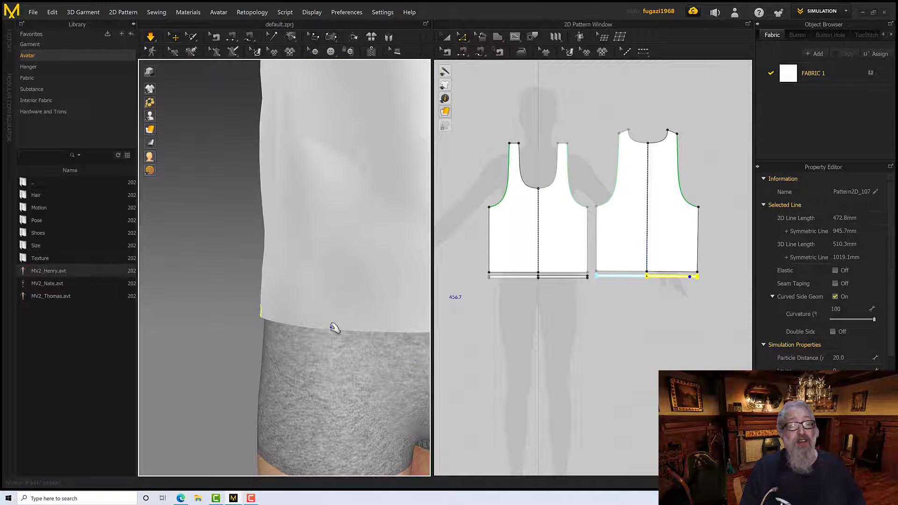
{"action": "scroll", "coordinate": [338, 326], "scroll_direction": "down", "scroll_amount": 5}
{"action": "left_click", "coordinate": [503, 306]}
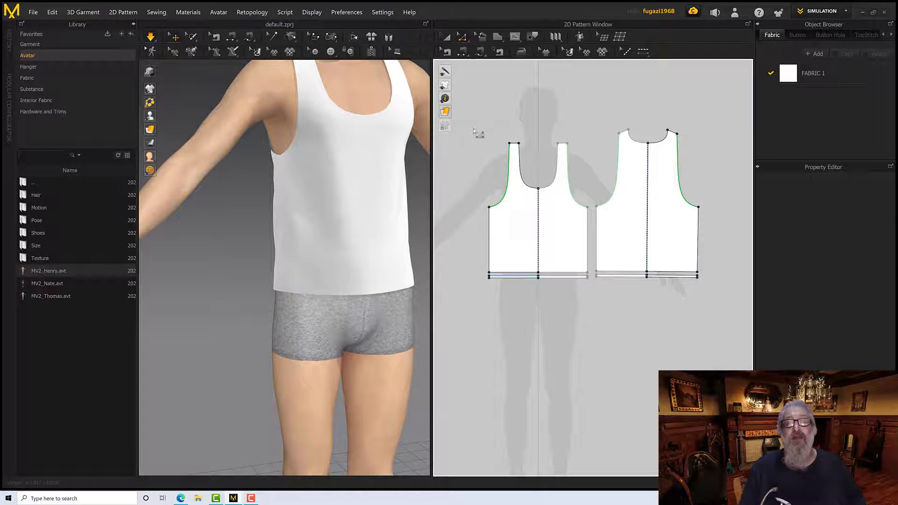
{"action": "scroll", "coordinate": [512, 285], "scroll_direction": "down", "scroll_amount": 5}
{"action": "scroll", "coordinate": [521, 276], "scroll_direction": "up", "scroll_amount": 10}
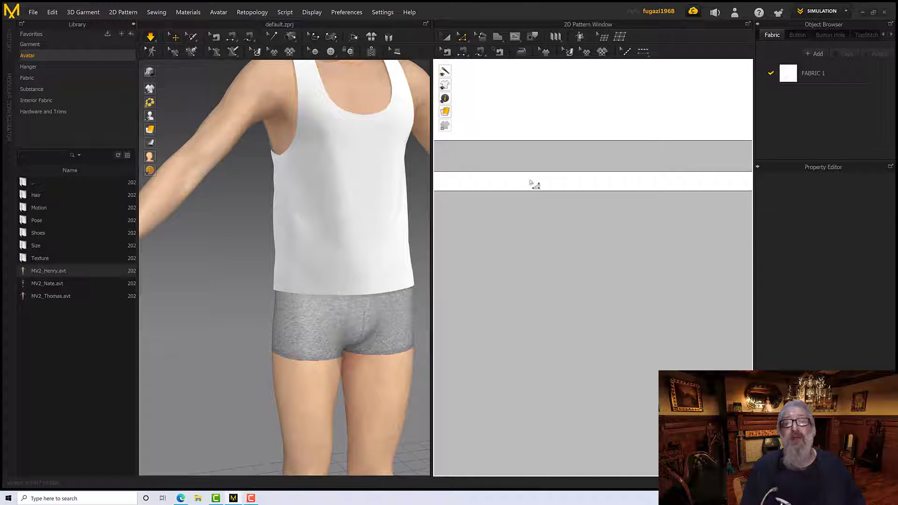
{"action": "left_click", "coordinate": [464, 37]}
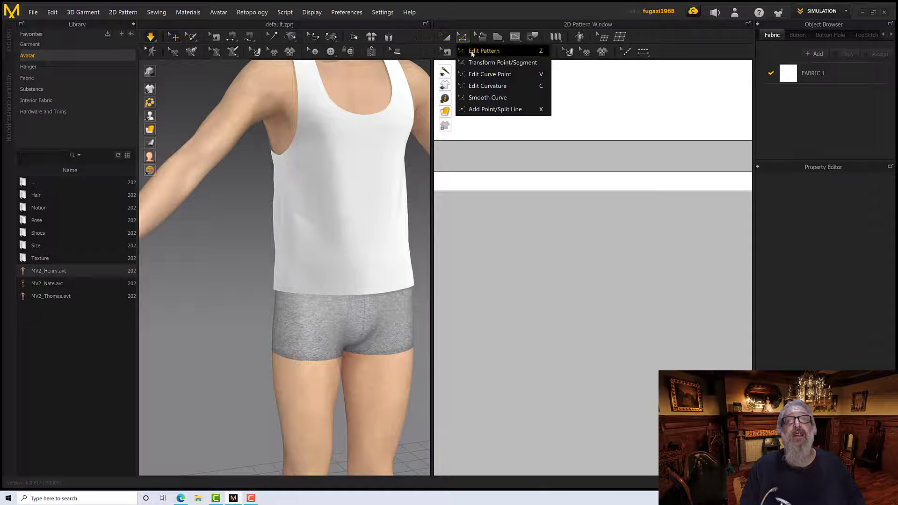
{"action": "left_click", "coordinate": [477, 49]}
{"action": "scroll", "coordinate": [520, 257], "scroll_direction": "down", "scroll_amount": 4}
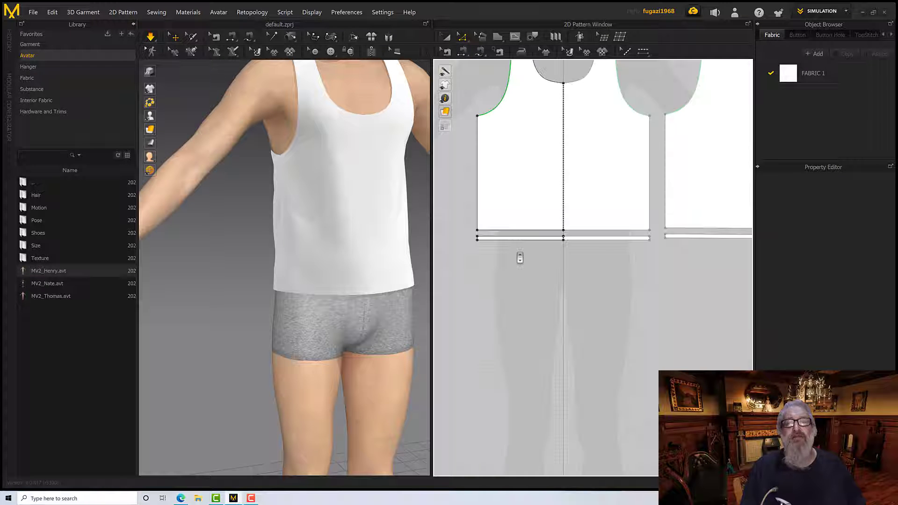
{"action": "right_click_drag", "start_coordinate": [499, 256], "coordinate": [486, 334]}
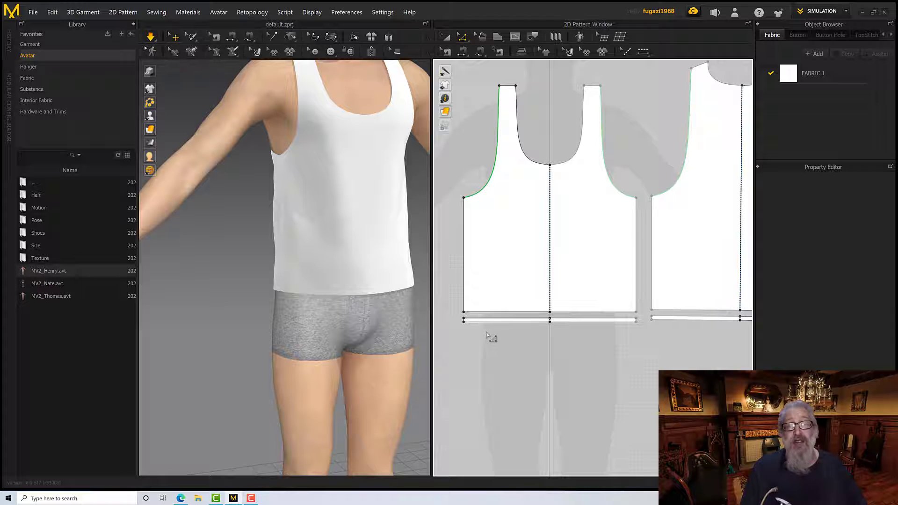
Create Layer Clone (Over) copies of the front and back hem strips and place them just below the originals
{"action": "left_click", "coordinate": [446, 38]}
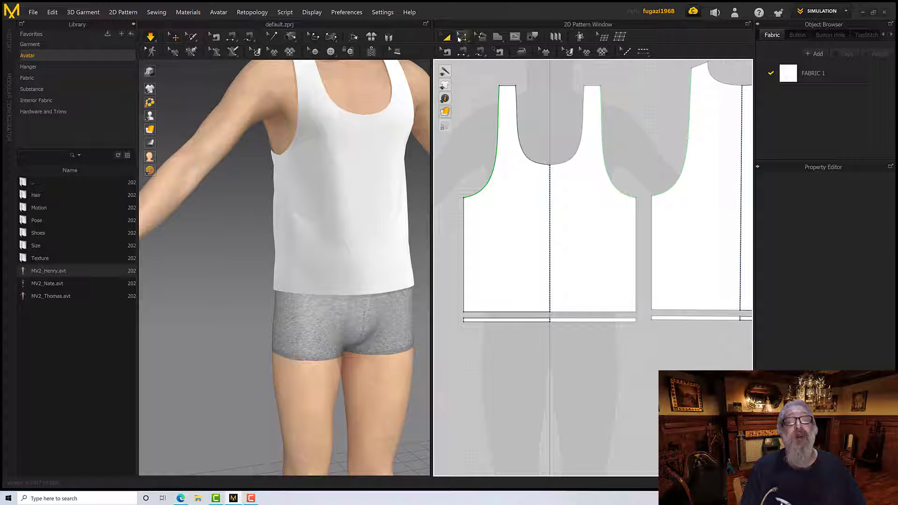
{"action": "left_click", "coordinate": [519, 320]}
{"action": "left_click", "coordinate": [665, 319], "text": "shift"}
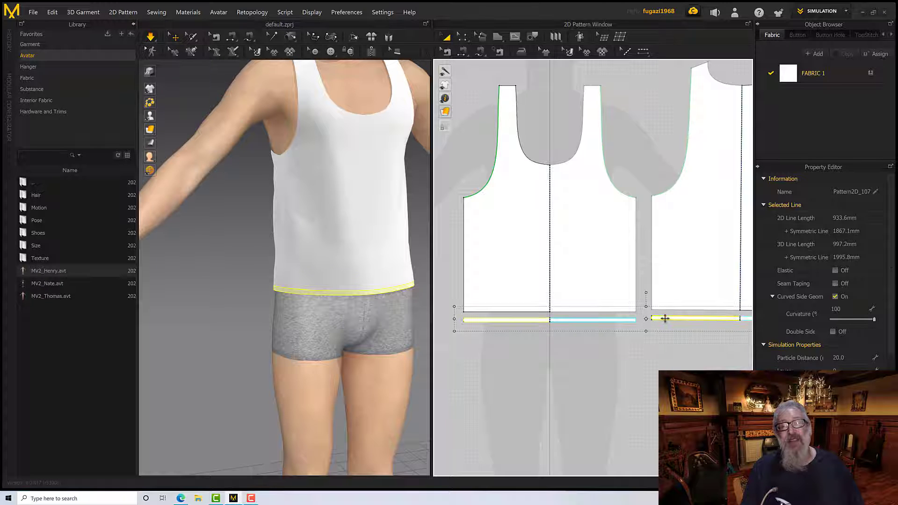
{"action": "scroll", "coordinate": [642, 358], "scroll_direction": "down", "scroll_amount": 5}
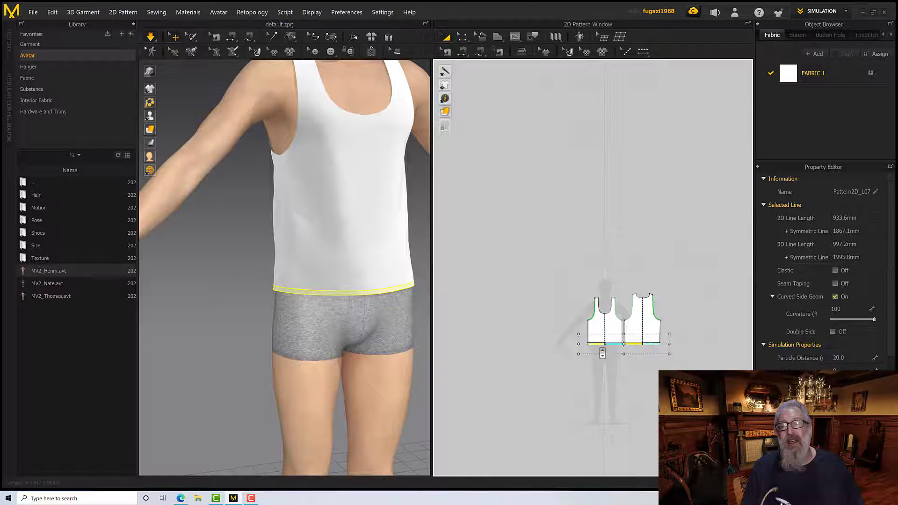
{"action": "scroll", "coordinate": [601, 354], "scroll_direction": "up", "scroll_amount": 5}
{"action": "scroll", "coordinate": [585, 326], "scroll_direction": "down", "scroll_amount": 2}
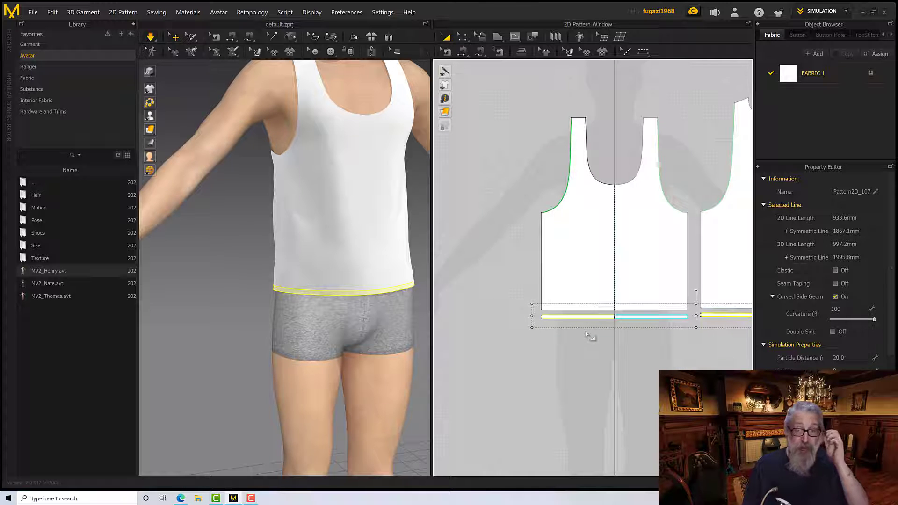
{"action": "right_click_drag", "start_coordinate": [585, 333], "coordinate": [536, 333]}
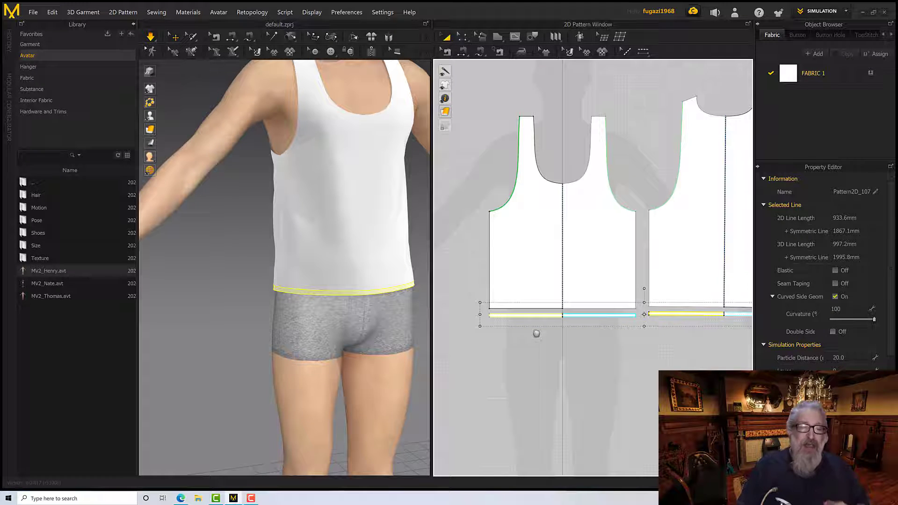
{"action": "right_click", "coordinate": [519, 315]}
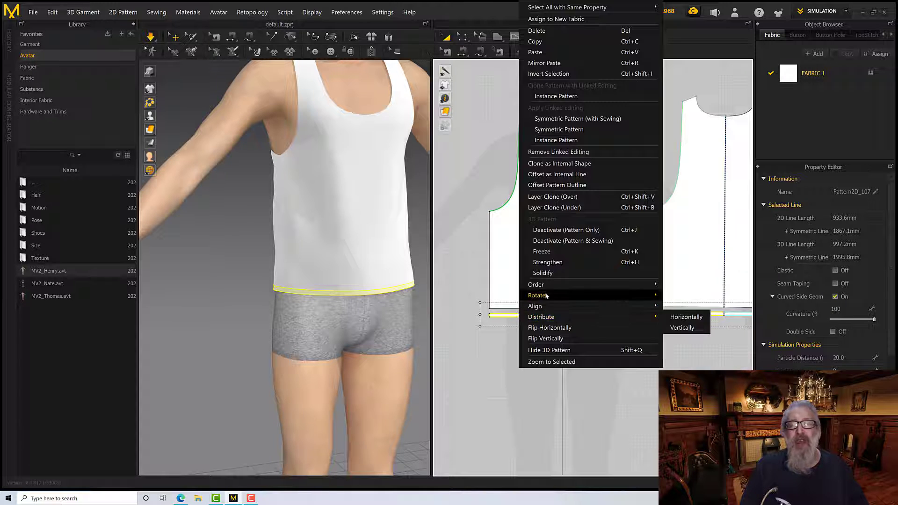
{"action": "mouse_move", "coordinate": [546, 294]}
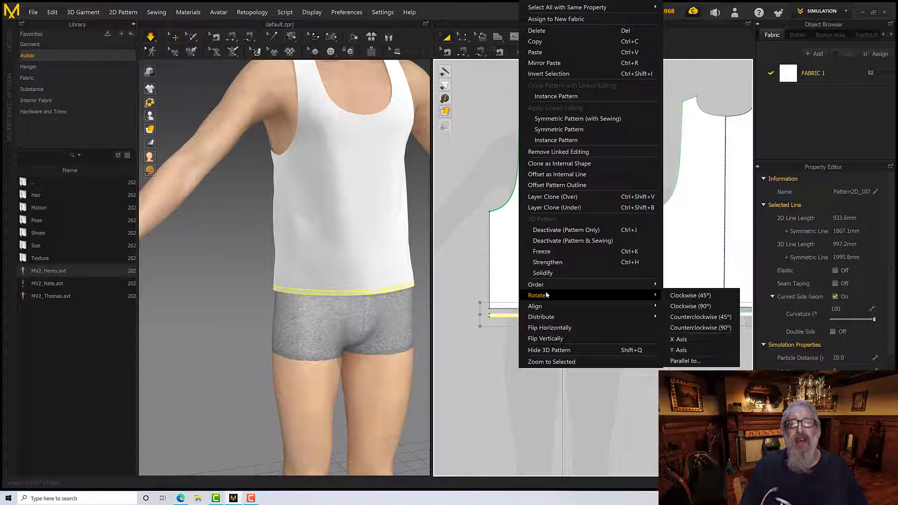
{"action": "left_click", "coordinate": [546, 199]}
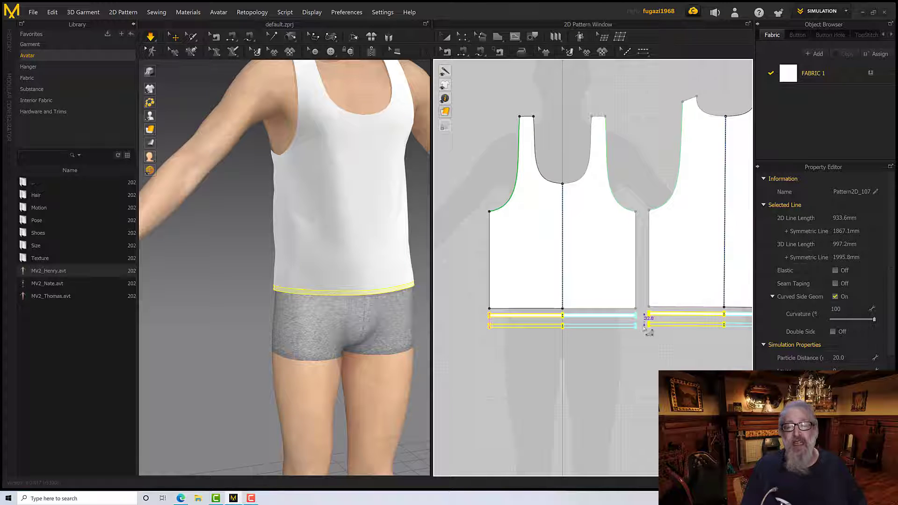
{"action": "left_click", "coordinate": [648, 331]}
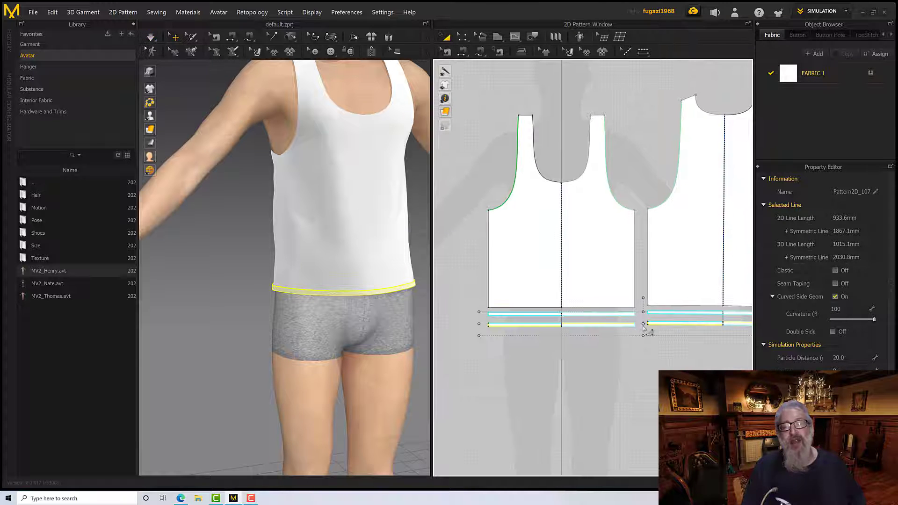
Delete the layer-clone sewing that joins the cloned hem strips to the original strips on both front and back
{"action": "scroll", "coordinate": [346, 307], "scroll_direction": "down", "scroll_amount": 3}
{"action": "scroll", "coordinate": [343, 305], "scroll_direction": "up", "scroll_amount": 6}
{"action": "mouse_move", "coordinate": [343, 305]}
{"action": "right_mouse_down"}
{"action": "mouse_move", "coordinate": [338, 297]}
{"action": "mouse_move", "coordinate": [346, 315]}
{"action": "right_mouse_up"}
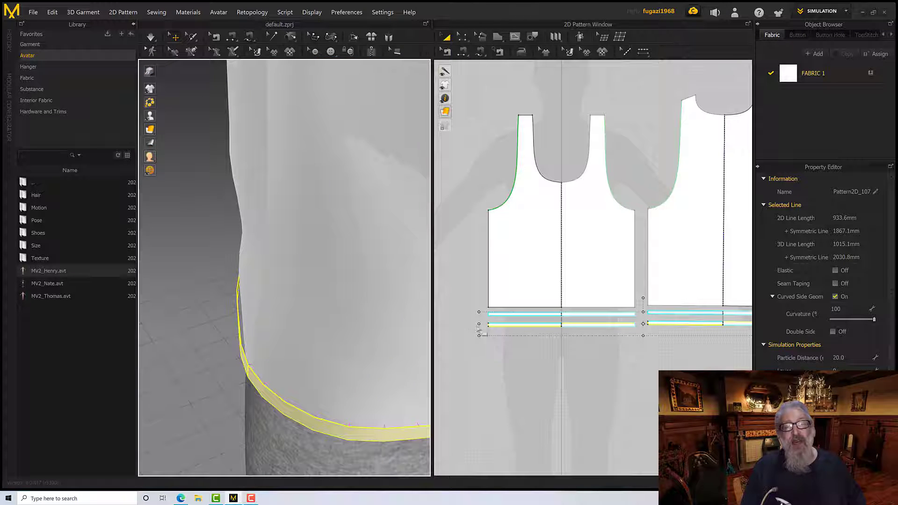
{"action": "scroll", "coordinate": [501, 333], "scroll_direction": "down", "scroll_amount": 3}
{"action": "scroll", "coordinate": [523, 337], "scroll_direction": "up", "scroll_amount": 6}
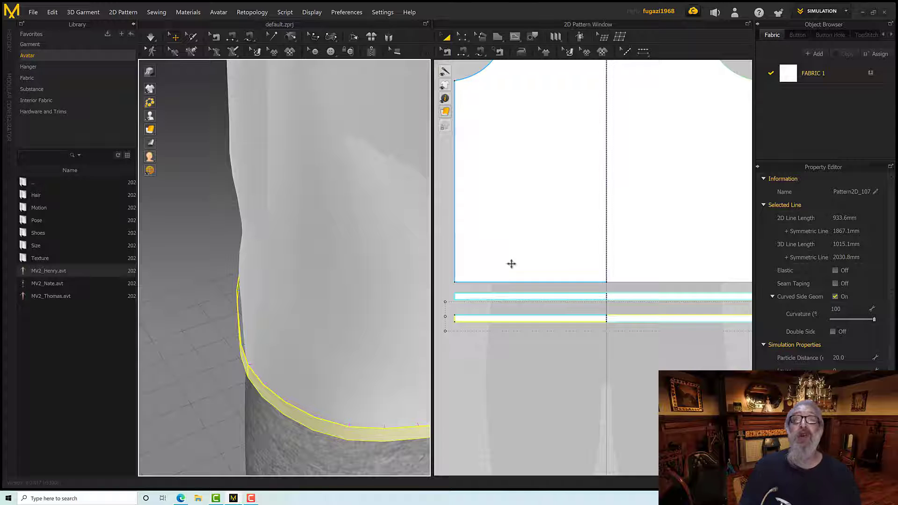
{"action": "left_click", "coordinate": [446, 53]}
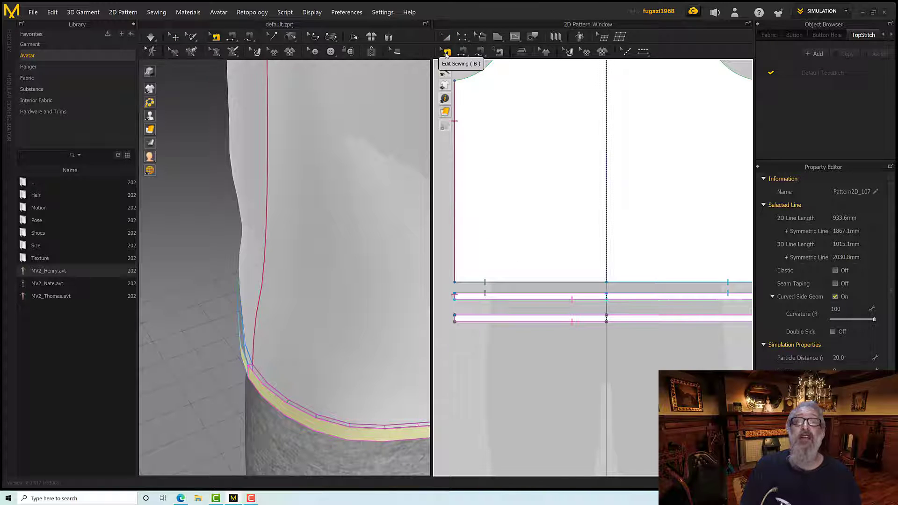
{"action": "left_click", "coordinate": [514, 320]}
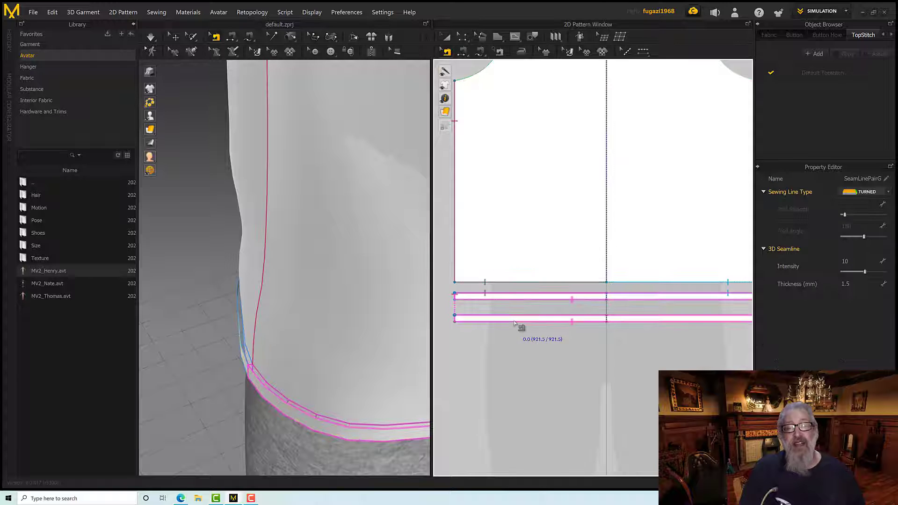
{"action": "scroll", "coordinate": [516, 322], "scroll_direction": "down", "scroll_amount": 4}
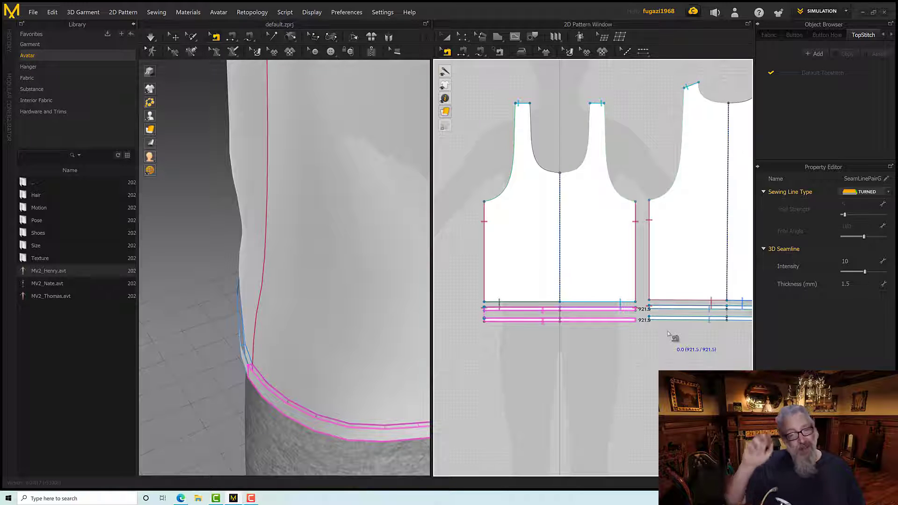
{"action": "scroll", "coordinate": [659, 321], "scroll_direction": "down", "scroll_amount": 4}
{"action": "scroll", "coordinate": [659, 321], "scroll_direction": "up", "scroll_amount": 5}
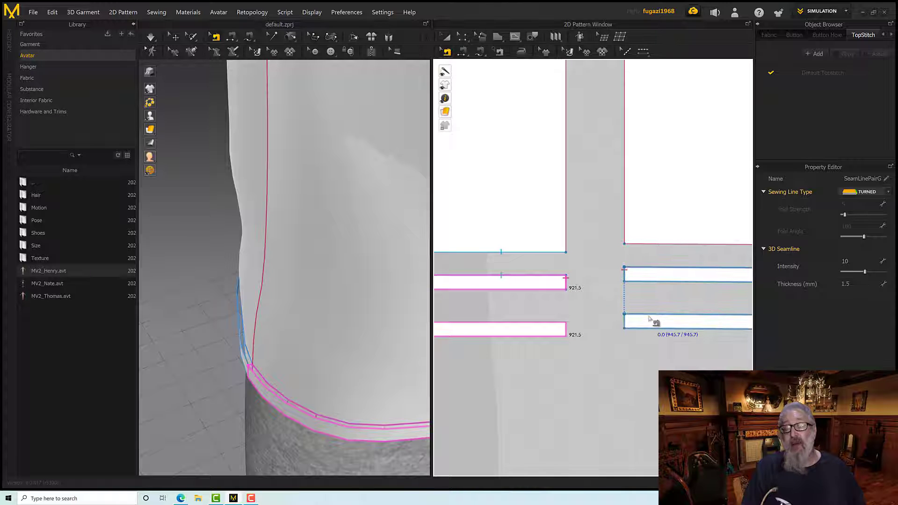
{"action": "key", "text": "Delete"}
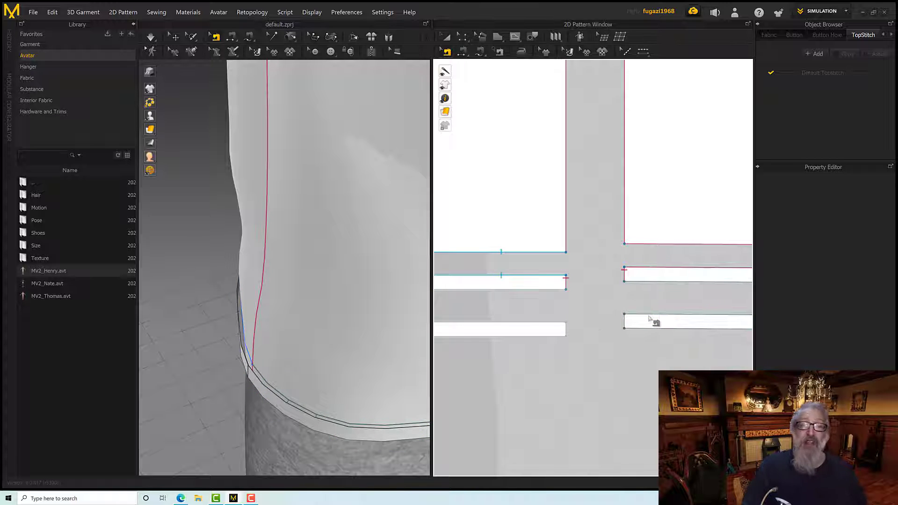
Segment-sew the upper and lower edges of the front's cloned hem strip to the matching edges of the original strip
{"action": "scroll", "coordinate": [568, 332], "scroll_direction": "down", "scroll_amount": 3}
{"action": "scroll", "coordinate": [680, 344], "scroll_direction": "up", "scroll_amount": 3}
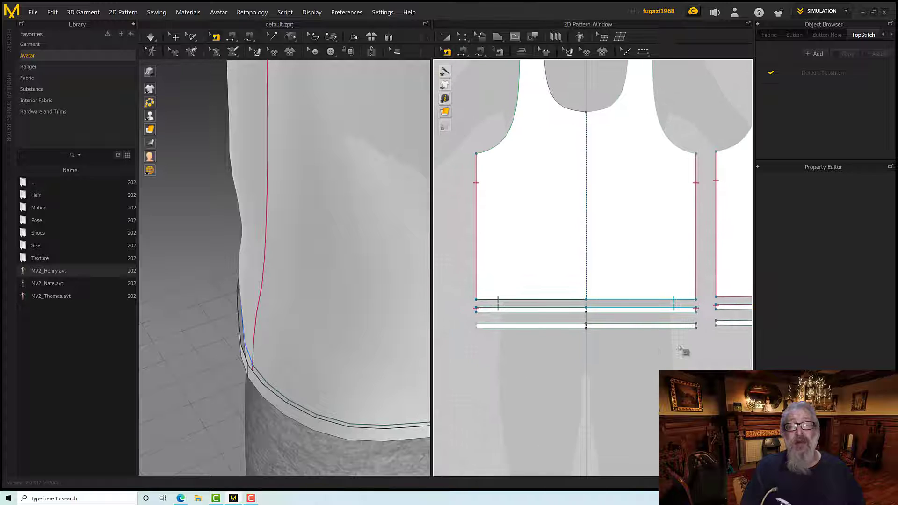
{"action": "left_click", "coordinate": [462, 52]}
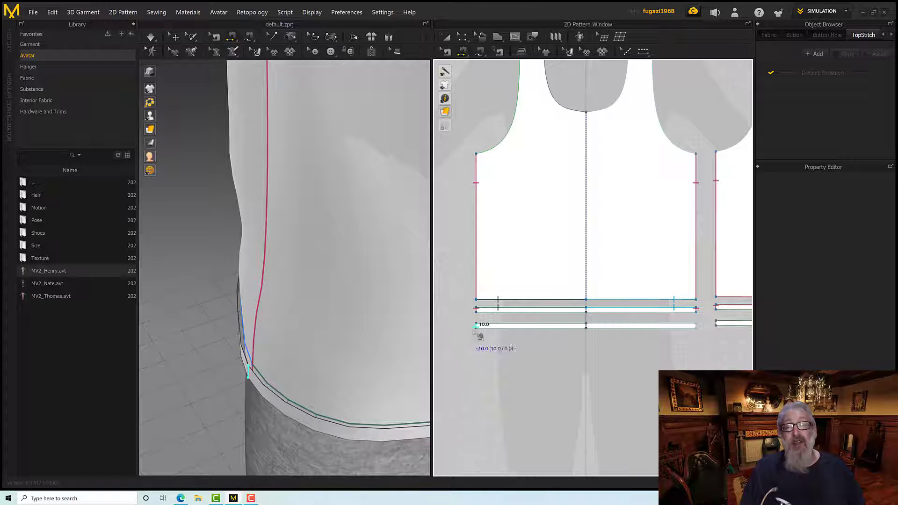
{"action": "scroll", "coordinate": [498, 333], "scroll_direction": "down", "scroll_amount": 5}
{"action": "scroll", "coordinate": [498, 333], "scroll_direction": "up", "scroll_amount": 8}
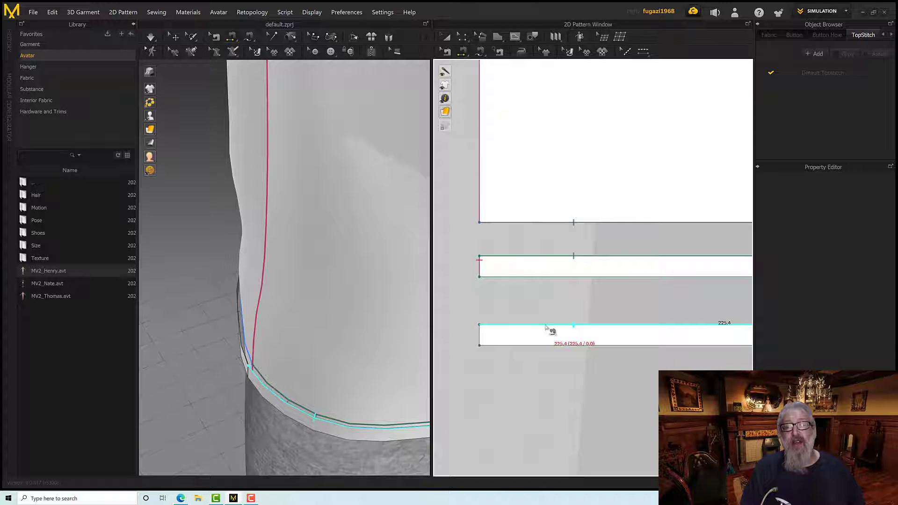
{"action": "left_click", "coordinate": [547, 327]}
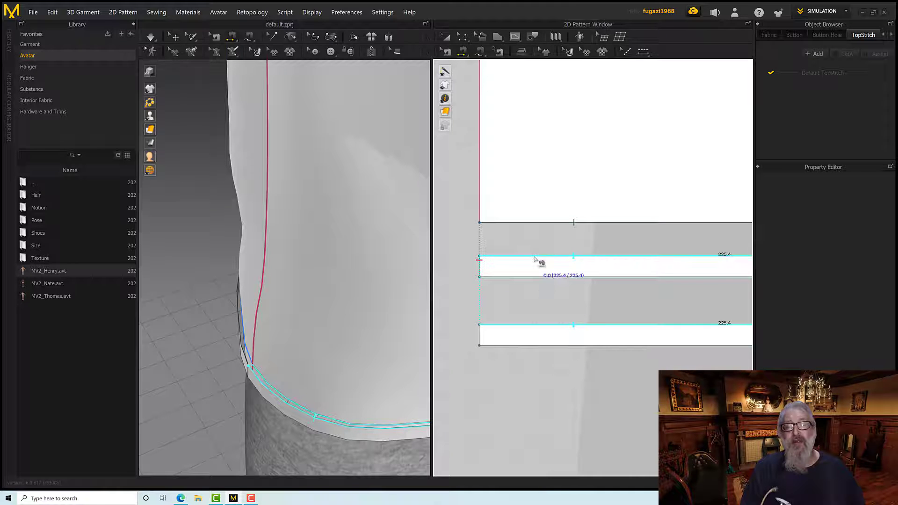
{"action": "left_click", "coordinate": [535, 258]}
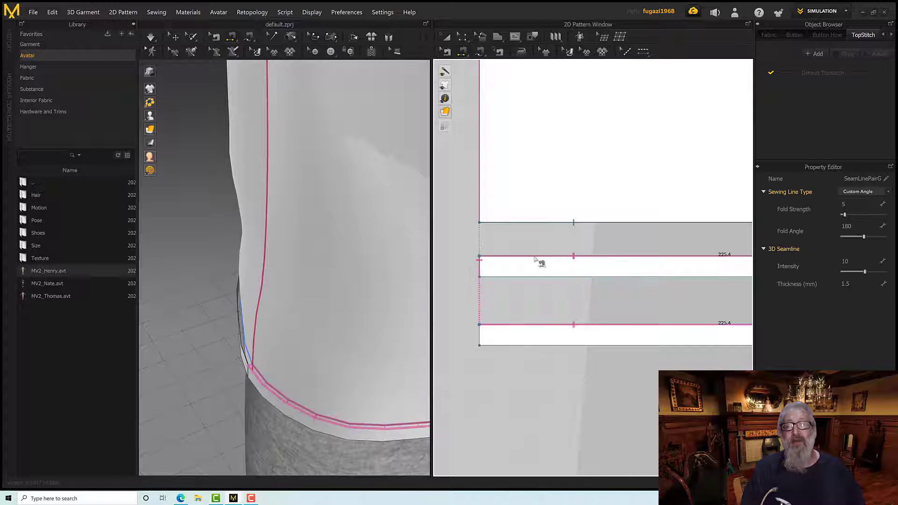
{"action": "left_click", "coordinate": [546, 346]}
{"action": "left_click", "coordinate": [541, 287]}
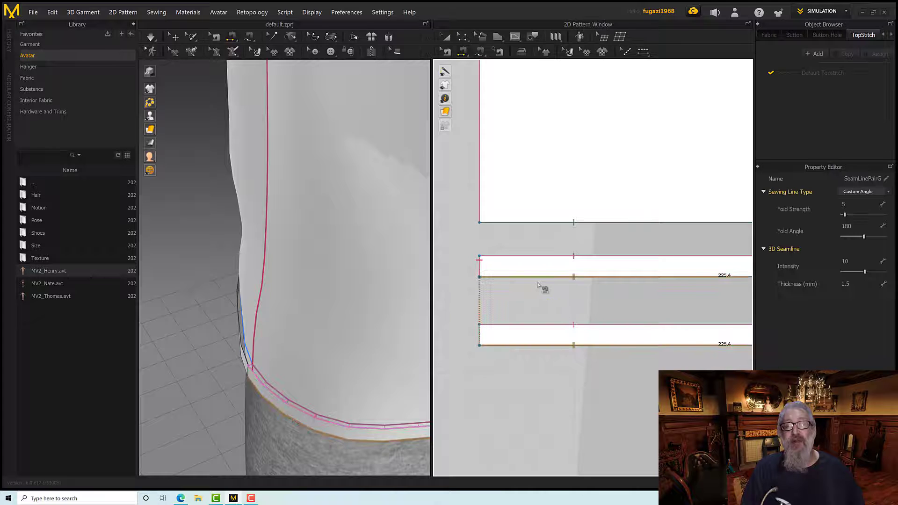
Try to segment-sew the upper edge of the back's original hem strip to the bottom edge of the back panel
{"action": "scroll", "coordinate": [549, 315], "scroll_direction": "down", "scroll_amount": 5}
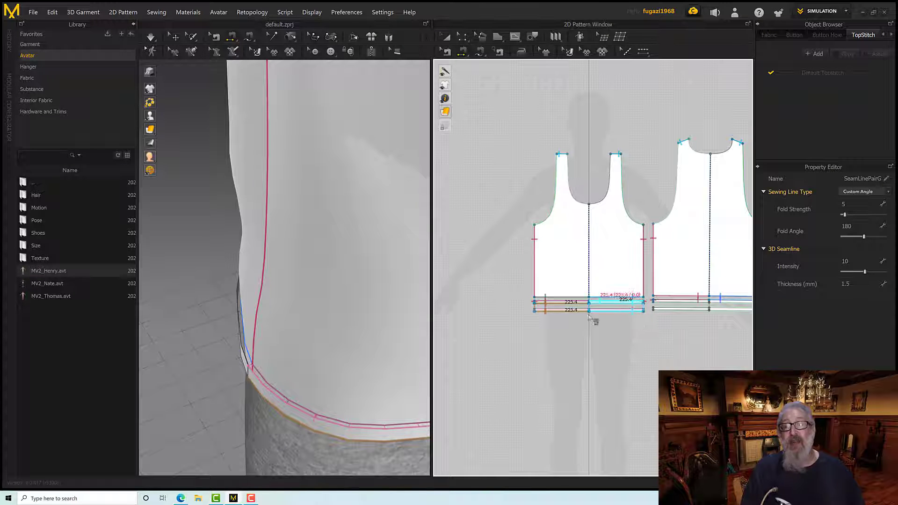
{"action": "middle_click_drag", "start_coordinate": [623, 336], "coordinate": [542, 337]}
{"action": "scroll", "coordinate": [589, 324], "scroll_direction": "down", "scroll_amount": 3}
{"action": "scroll", "coordinate": [588, 322], "scroll_direction": "up", "scroll_amount": 10}
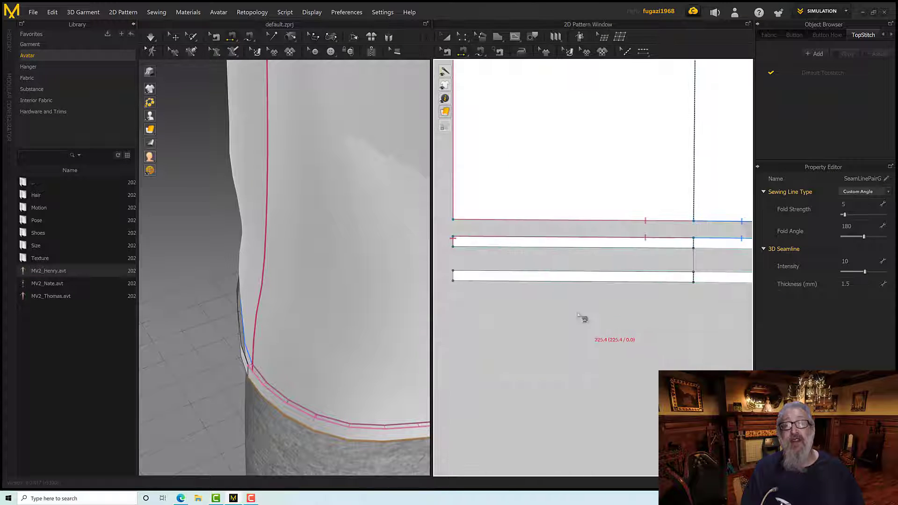
{"action": "left_click", "coordinate": [475, 237]}
{"action": "left_click", "coordinate": [476, 220]}
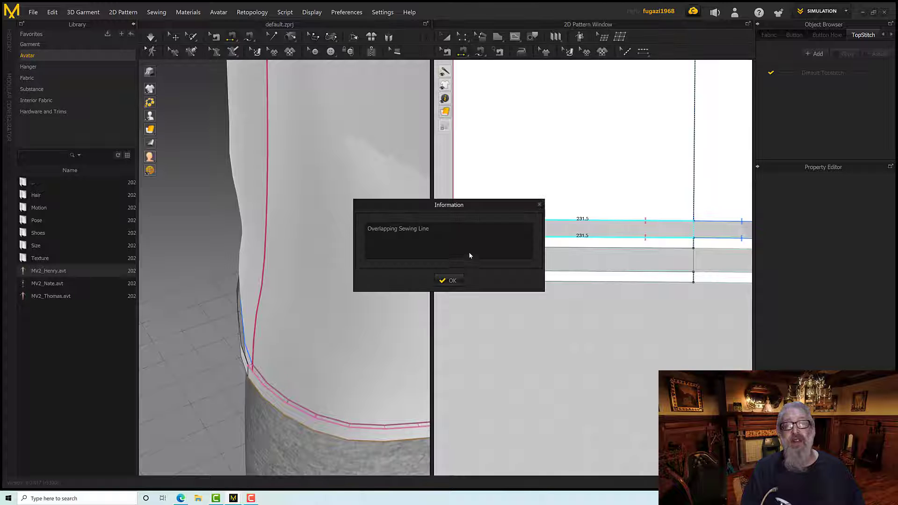
{"action": "left_click", "coordinate": [446, 281]}
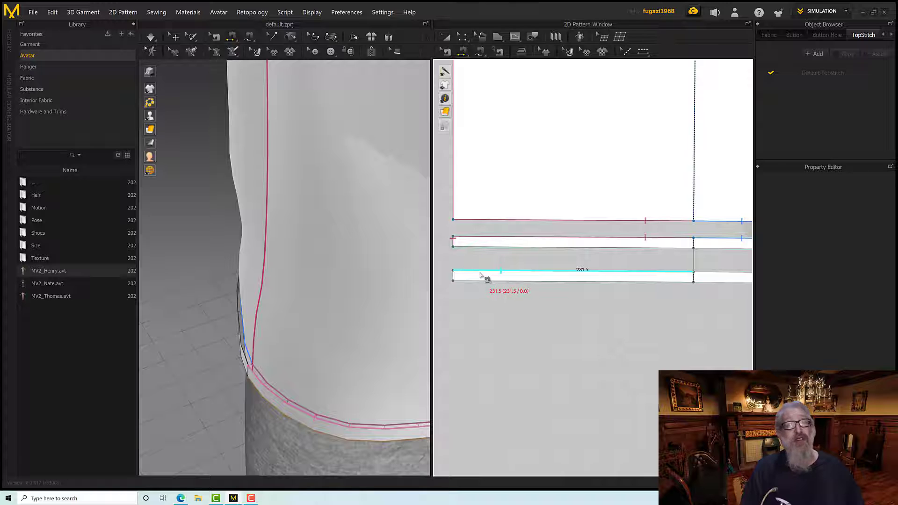
Segment-sew the upper and lower edges of the back's cloned hem strip to the matching edges of the original strip
{"action": "left_click", "coordinate": [479, 272]}
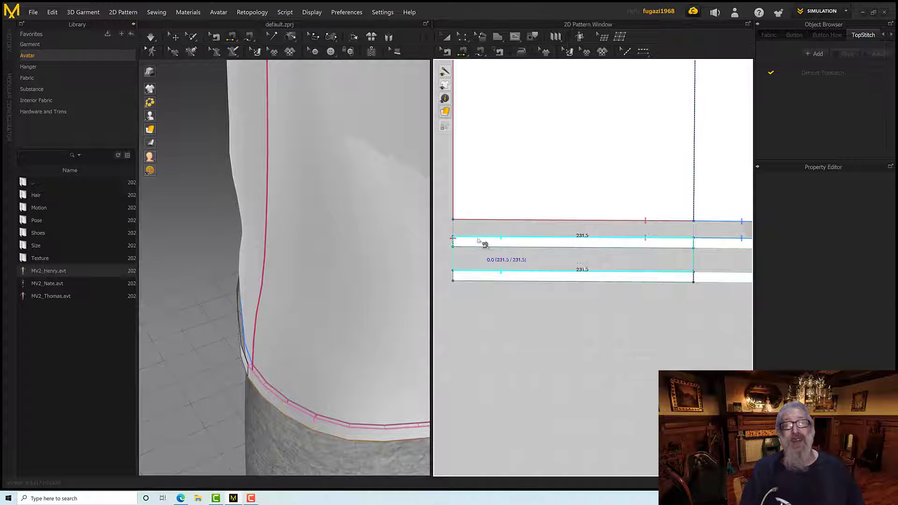
{"action": "left_click", "coordinate": [481, 239]}
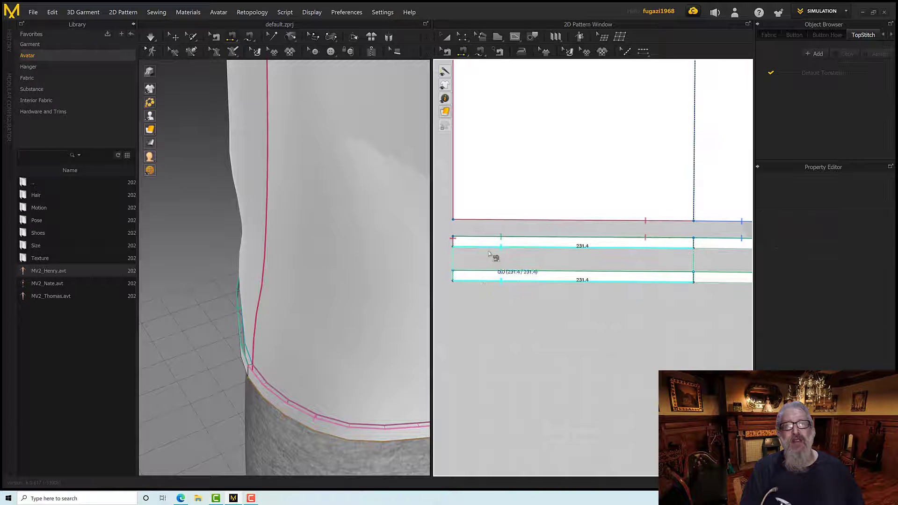
{"action": "left_click", "coordinate": [489, 252]}
Segment-sew the side end of the front's cloned hem strip to the adjacent end of the back's cloned strip
{"action": "scroll", "coordinate": [507, 301], "scroll_direction": "down", "scroll_amount": 3}
{"action": "scroll", "coordinate": [505, 298], "scroll_direction": "down", "scroll_amount": 5}
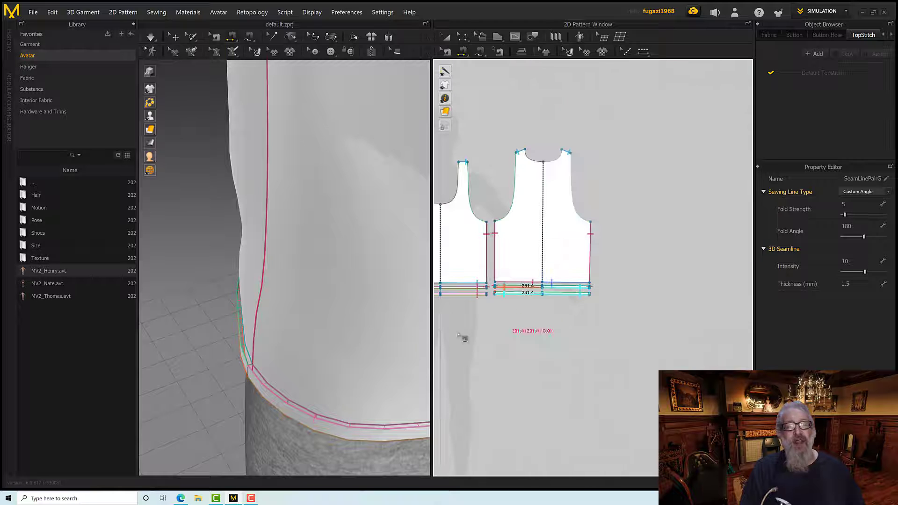
{"action": "left_click", "coordinate": [491, 304]}
{"action": "scroll", "coordinate": [491, 308], "scroll_direction": "up", "scroll_amount": 3}
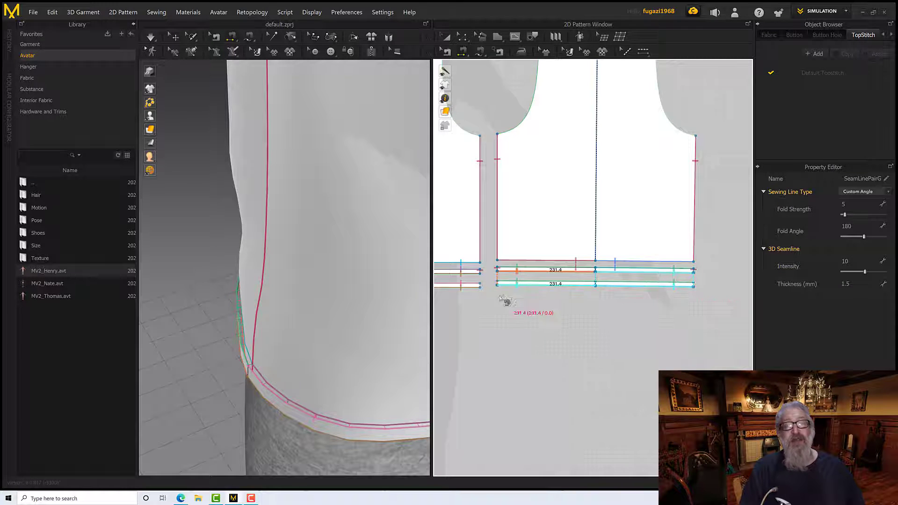
{"action": "scroll", "coordinate": [498, 294], "scroll_direction": "up", "scroll_amount": 5}
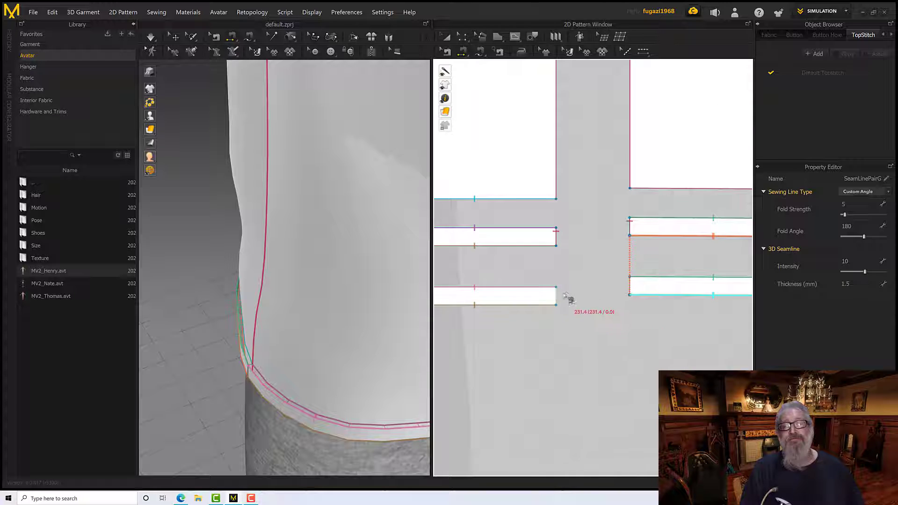
{"action": "left_click", "coordinate": [559, 294]}
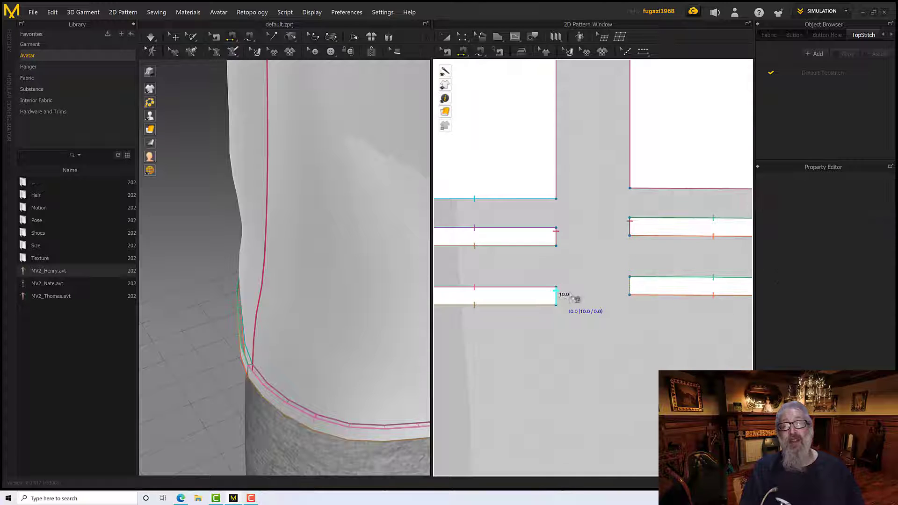
{"action": "left_click", "coordinate": [630, 286]}
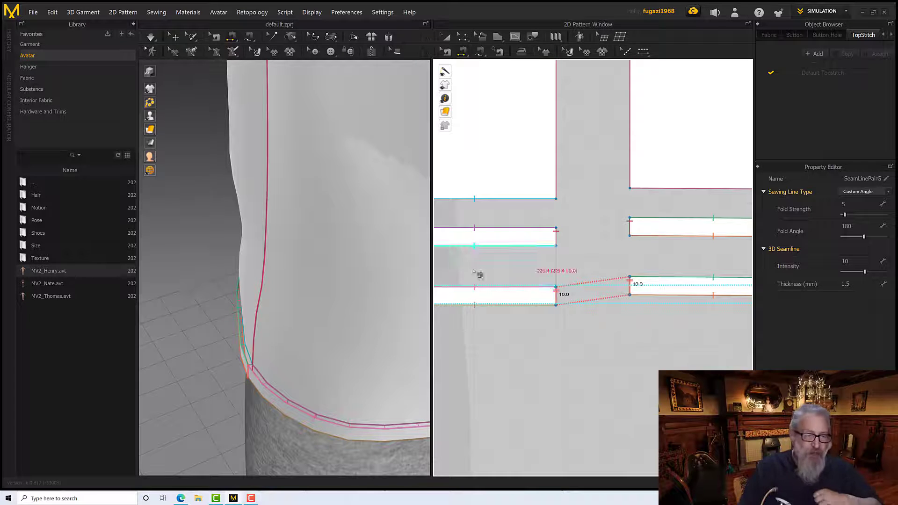
Simulate the garment with the newly sewn double-layered hem and check it around the avatar's waist
{"action": "right_click_drag", "start_coordinate": [344, 326], "coordinate": [346, 308]}
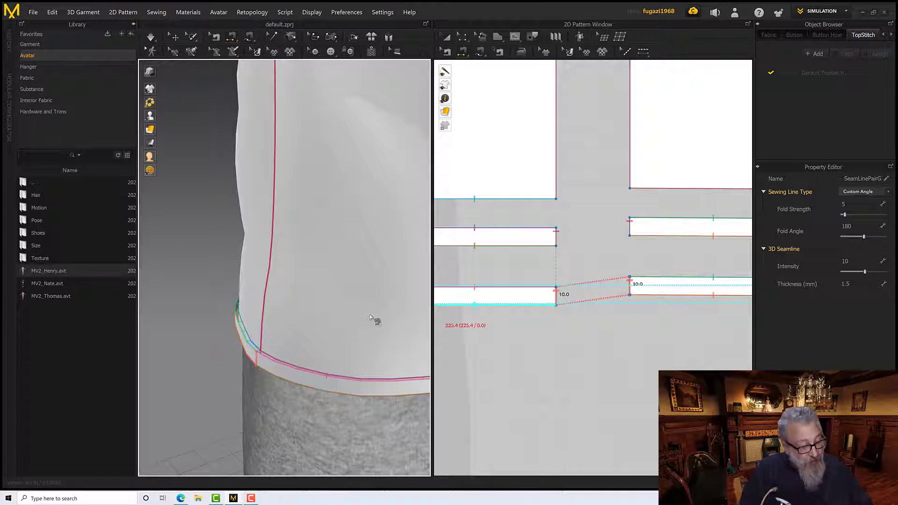
{"action": "right_click_drag", "start_coordinate": [373, 318], "coordinate": [332, 295]}
{"action": "key", "text": "space"}
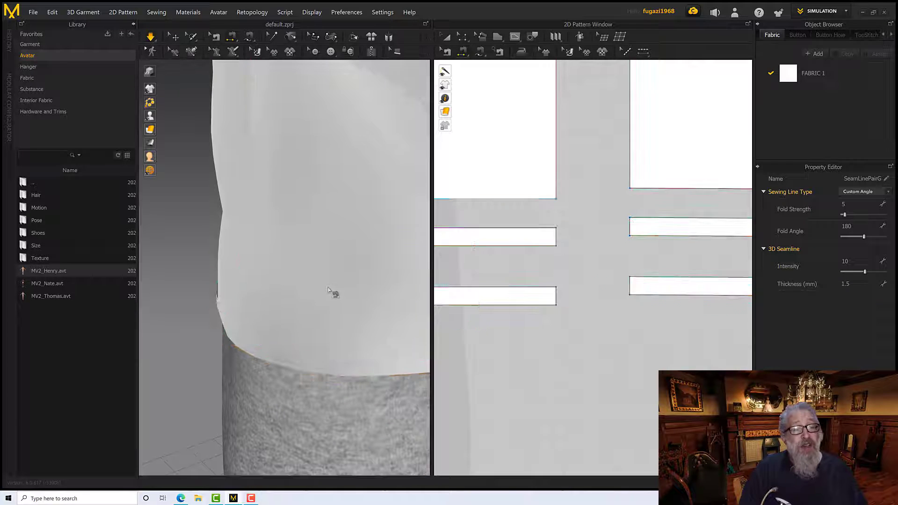
{"action": "scroll", "coordinate": [346, 303], "scroll_direction": "down", "scroll_amount": 3}
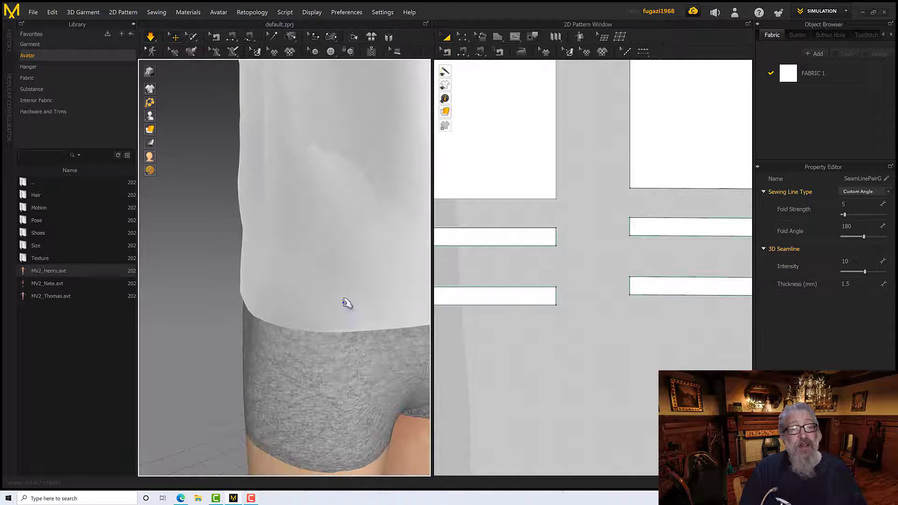
{"action": "right_click_drag", "start_coordinate": [347, 305], "coordinate": [481, 298]}
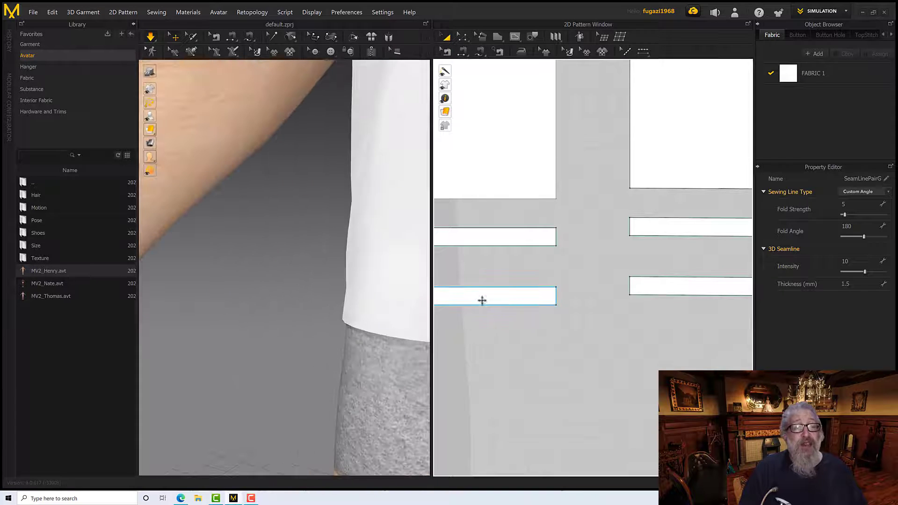
{"action": "right_click", "coordinate": [481, 298]}
{"action": "right_click_drag", "start_coordinate": [369, 334], "coordinate": [478, 335]}
Select the cloned front and back hem strips and set the 2D pattern display to mesh
{"action": "left_click", "coordinate": [635, 286], "text": "shift"}
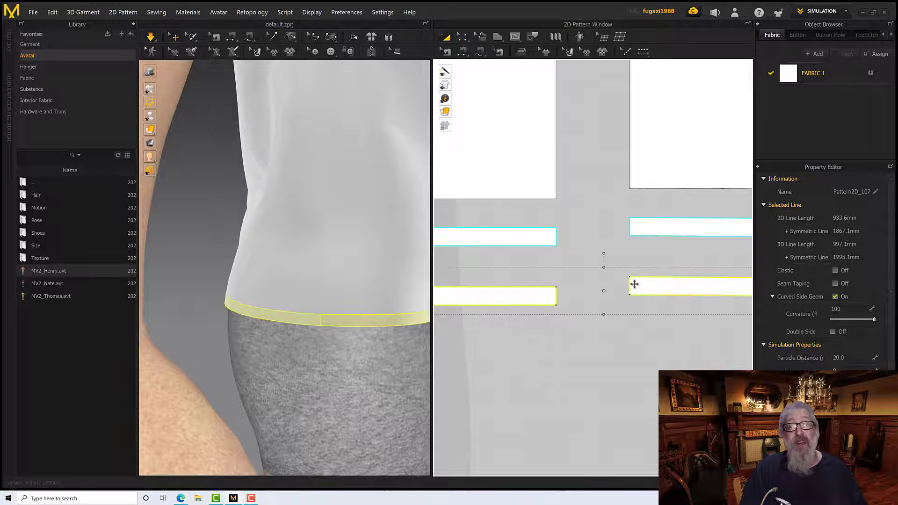
{"action": "scroll", "coordinate": [541, 290], "scroll_direction": "down", "scroll_amount": 3}
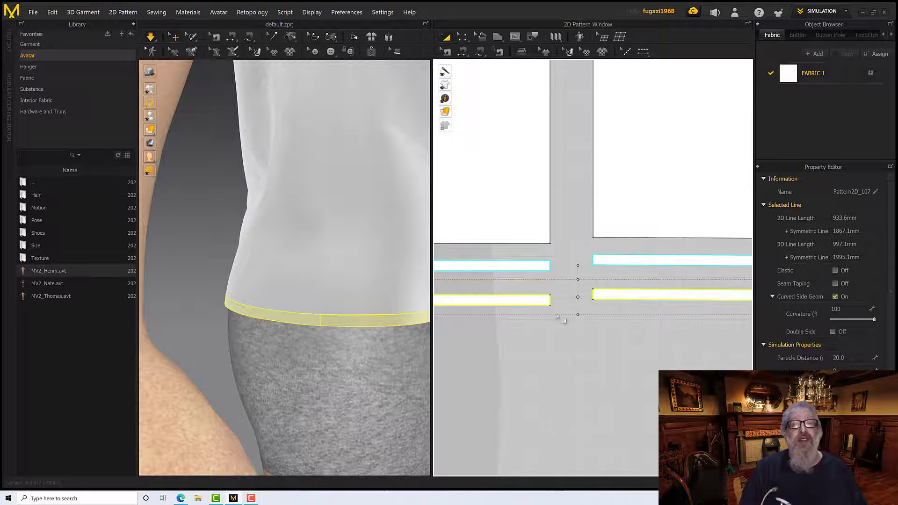
{"action": "scroll", "coordinate": [560, 337], "scroll_direction": "down", "scroll_amount": 2}
{"action": "right_click_drag", "start_coordinate": [548, 339], "coordinate": [635, 349]}
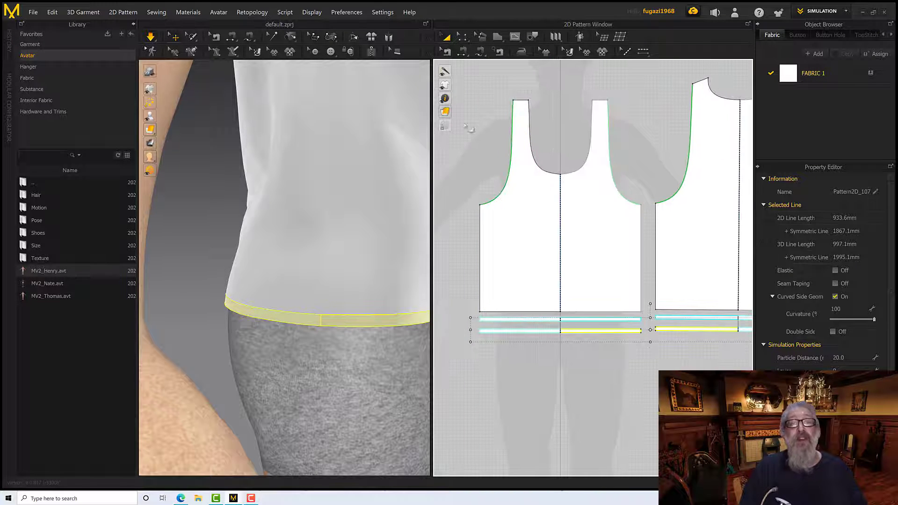
{"action": "left_click", "coordinate": [458, 111]}
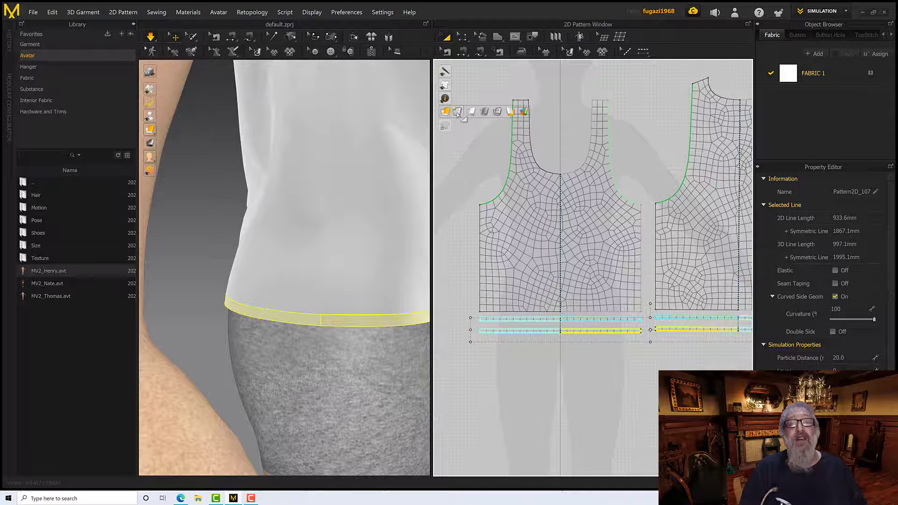
{"action": "scroll", "coordinate": [502, 350], "scroll_direction": "down", "scroll_amount": 4}
{"action": "scroll", "coordinate": [504, 351], "scroll_direction": "up", "scroll_amount": 6}
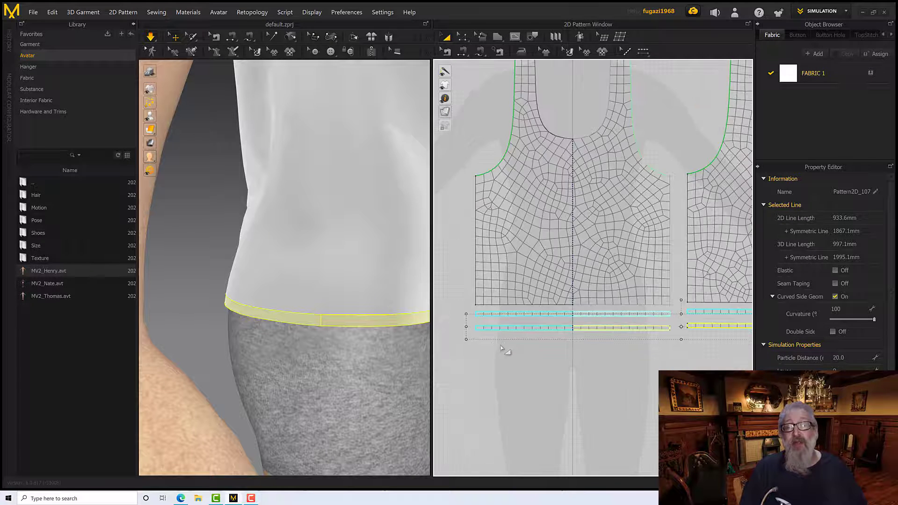
Examine the mesh of the front and back hem strips, comparing it with that of the main panels
{"action": "left_click", "coordinate": [531, 331]}
{"action": "scroll", "coordinate": [522, 331], "scroll_direction": "down", "scroll_amount": 3}
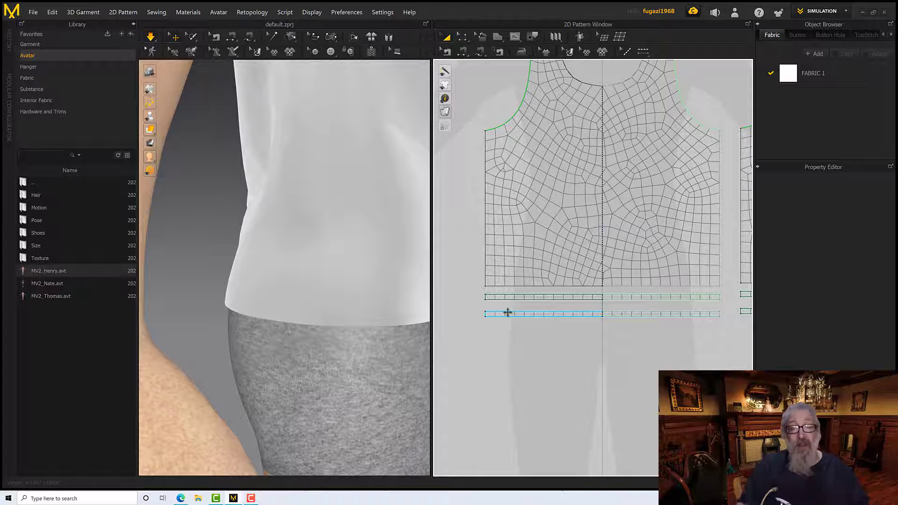
{"action": "left_click", "coordinate": [509, 313]}
{"action": "left_click", "coordinate": [618, 313]}
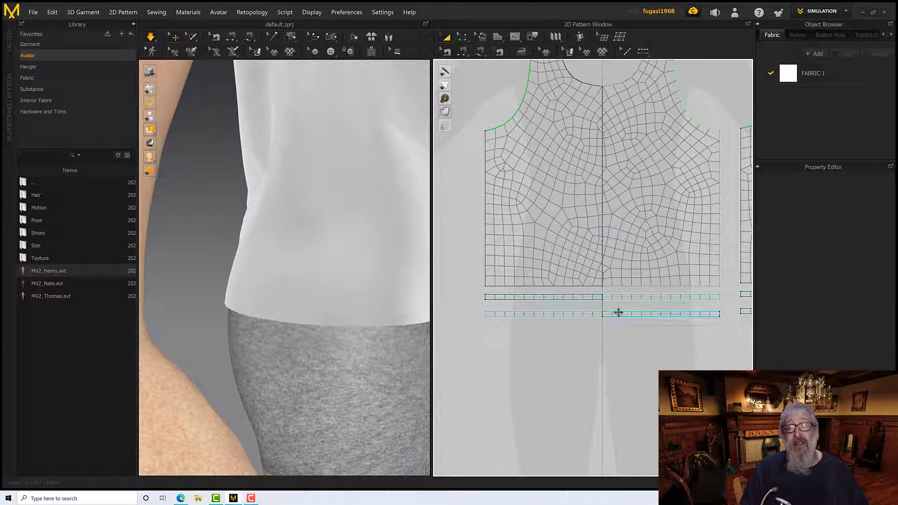
{"action": "middle_click_drag", "start_coordinate": [616, 341], "coordinate": [475, 341]}
{"action": "left_click", "coordinate": [627, 311]}
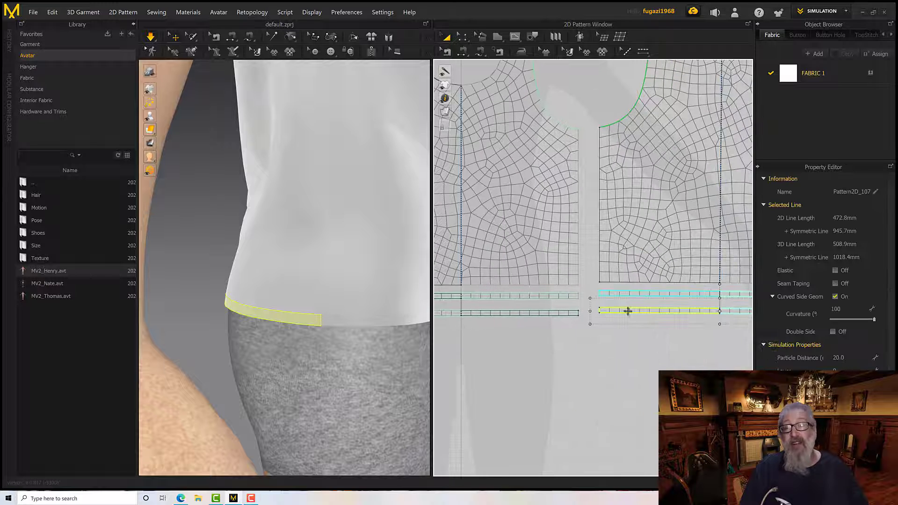
{"action": "middle_click_drag", "start_coordinate": [581, 352], "coordinate": [663, 341]}
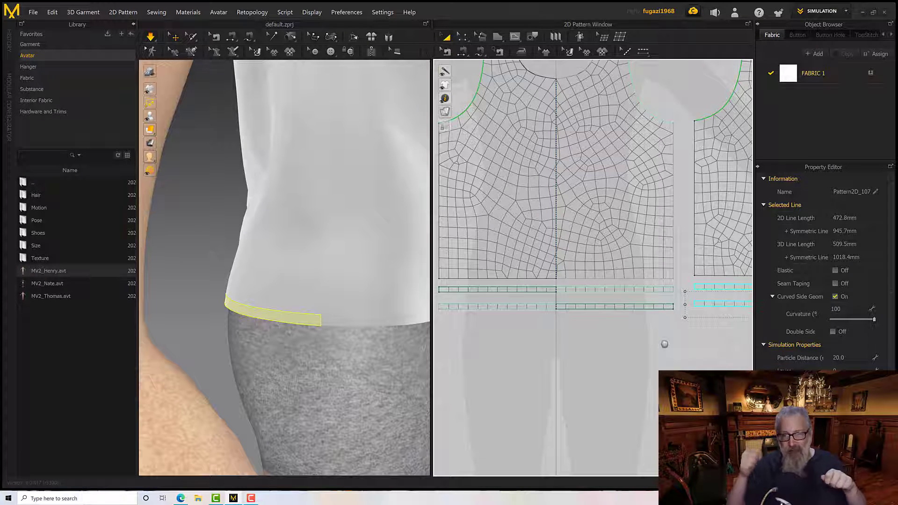
Offset the upper edge of the front's cloned hem strip as 2 internal lines at a distance of 1 mm
{"action": "left_click", "coordinate": [464, 37]}
{"action": "scroll", "coordinate": [488, 280], "scroll_direction": "down", "scroll_amount": 3}
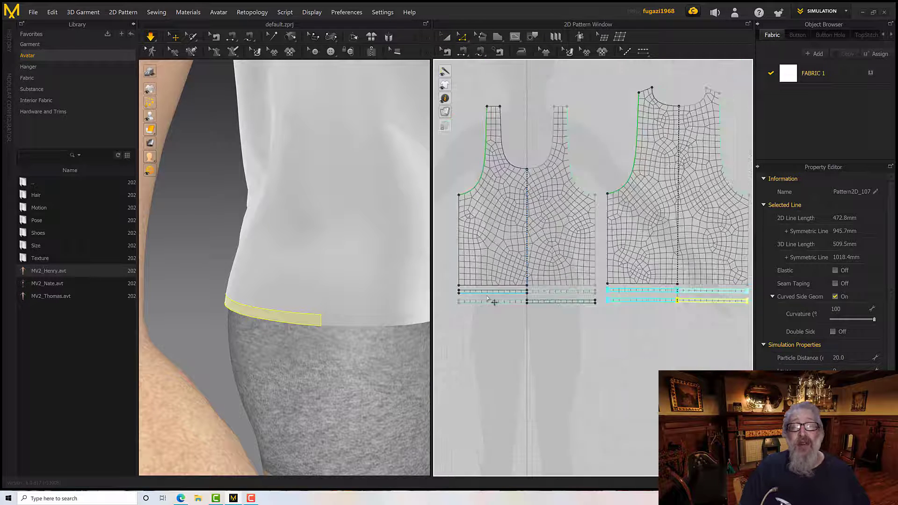
{"action": "left_click", "coordinate": [462, 37]}
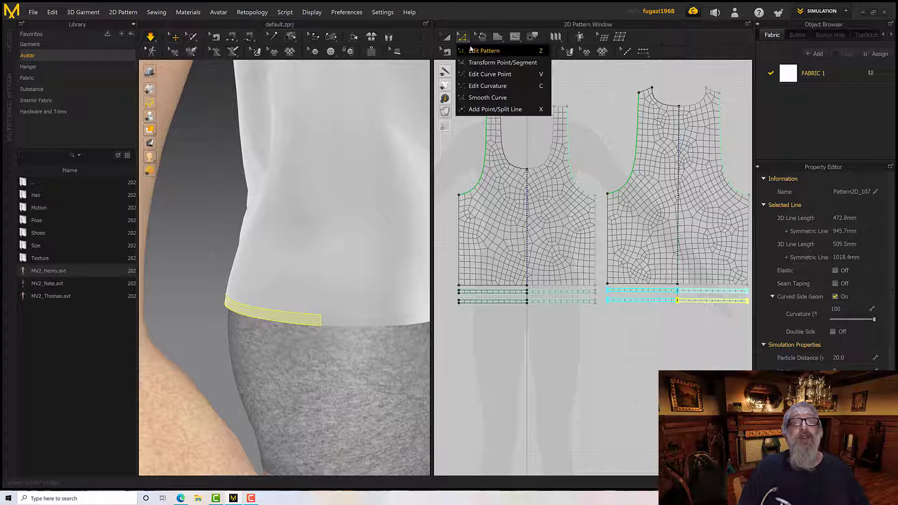
{"action": "left_click", "coordinate": [471, 50]}
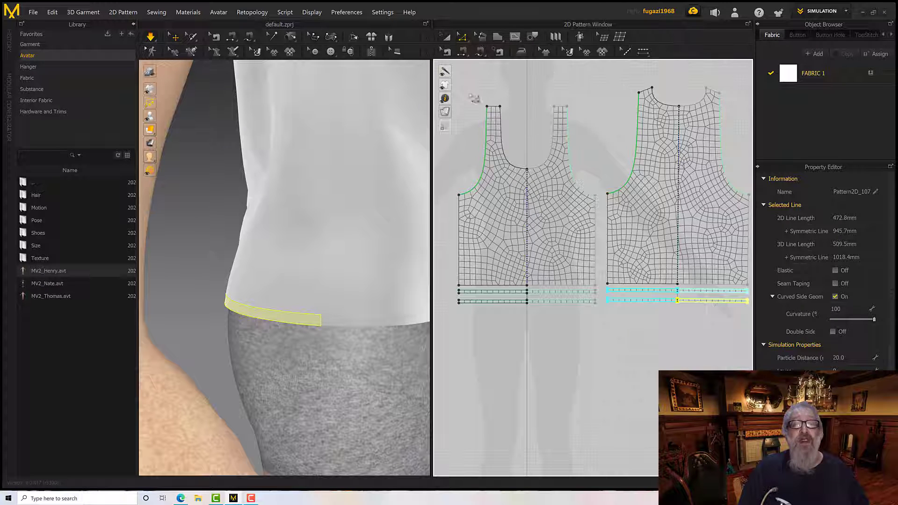
{"action": "left_click", "coordinate": [486, 301]}
{"action": "scroll", "coordinate": [486, 305], "scroll_direction": "up", "scroll_amount": 5}
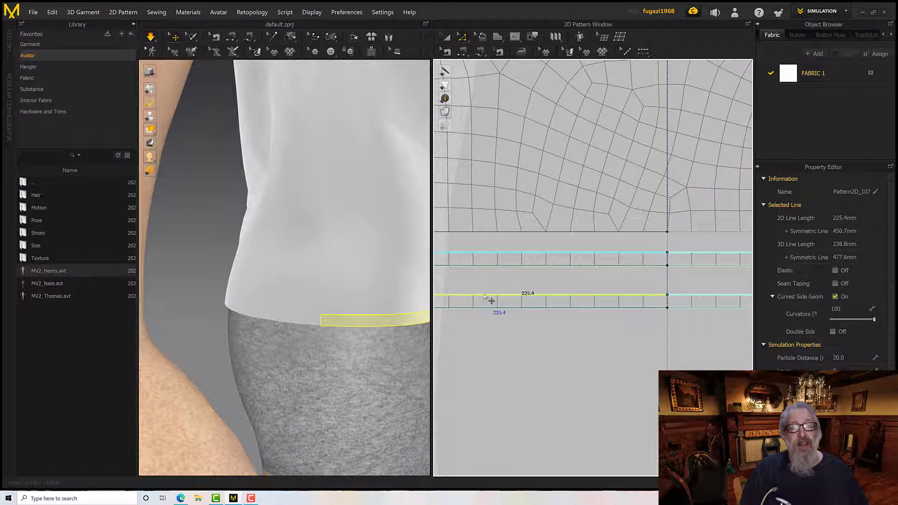
{"action": "right_click", "coordinate": [484, 296]}
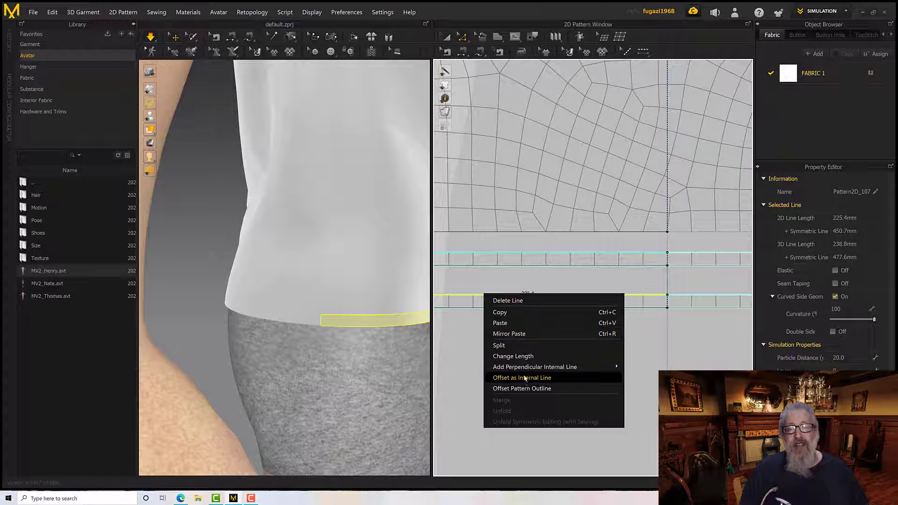
{"action": "left_click", "coordinate": [526, 378]}
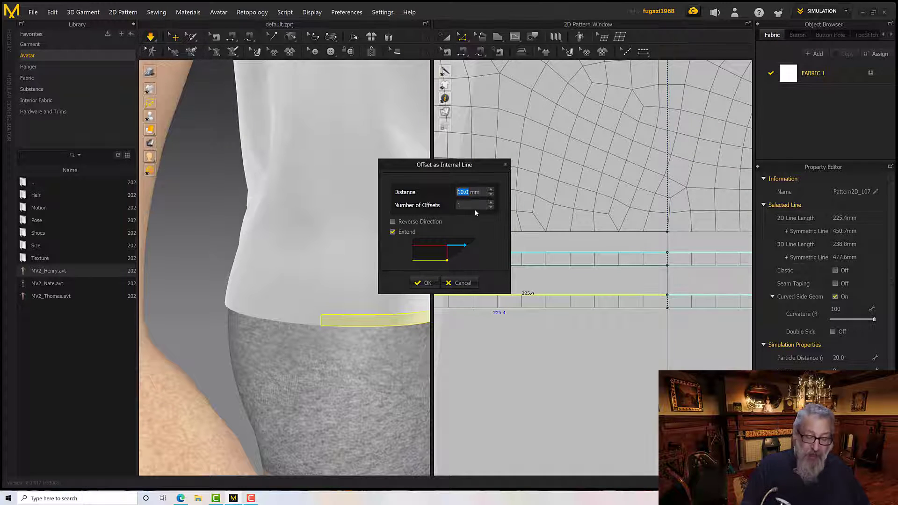
{"action": "type", "text": "1"}
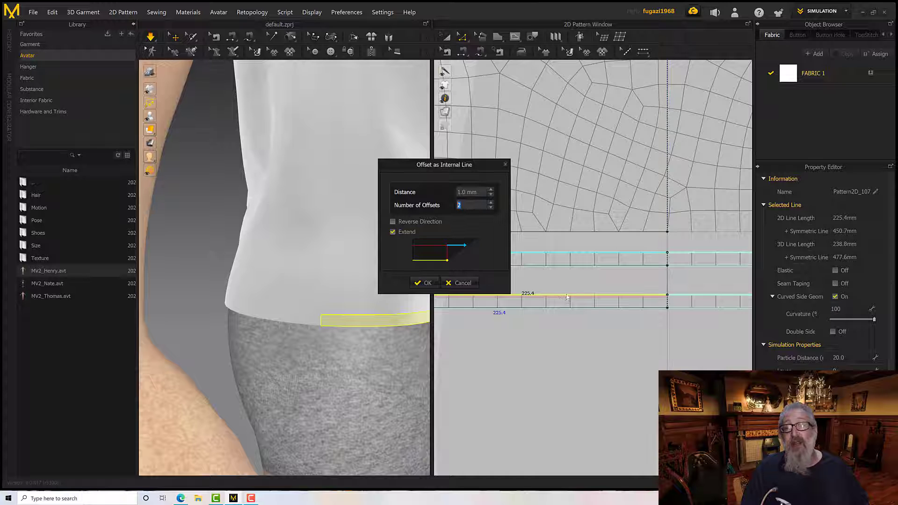
{"action": "left_click", "coordinate": [423, 282]}
Offset the lower edge of the front's cloned hem strip as 2 internal lines at a distance of 1 mm
{"action": "left_click", "coordinate": [488, 308]}
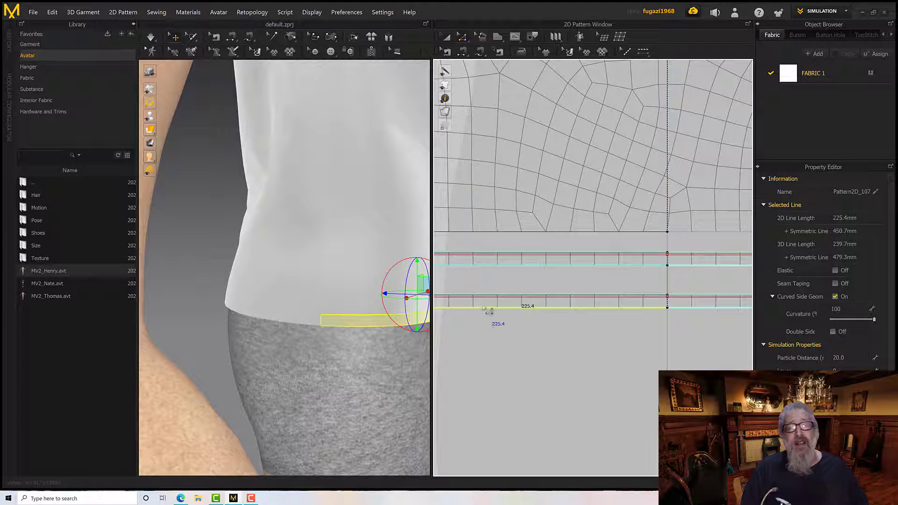
{"action": "right_click", "coordinate": [483, 307]}
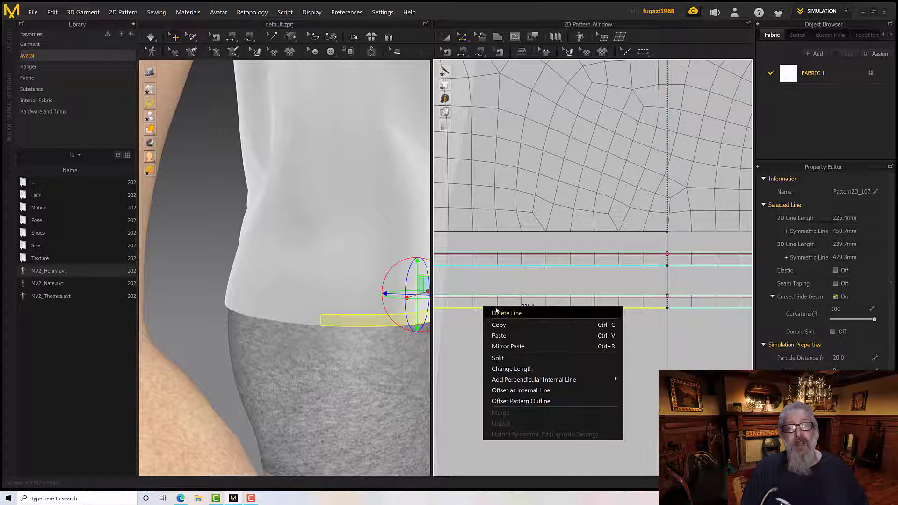
{"action": "left_click", "coordinate": [517, 391]}
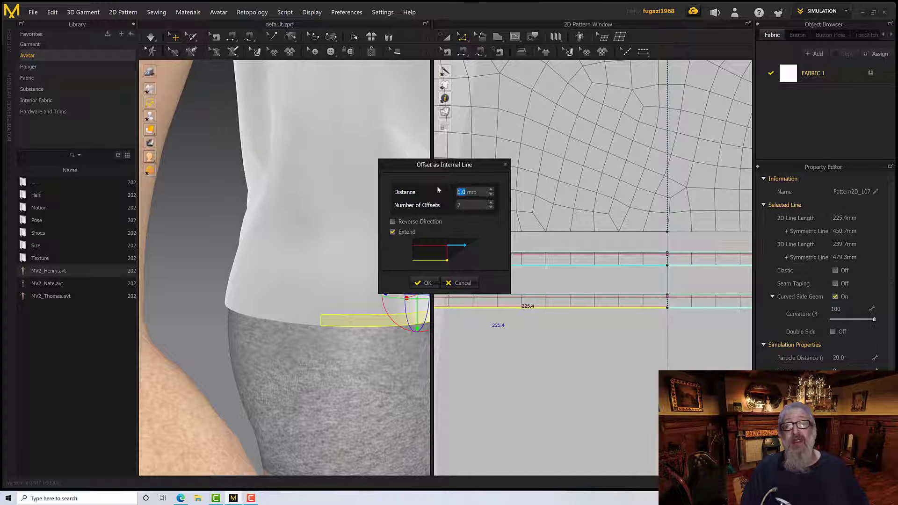
{"action": "left_click", "coordinate": [430, 282]}
{"action": "scroll", "coordinate": [626, 348], "scroll_direction": "down", "scroll_amount": 5}
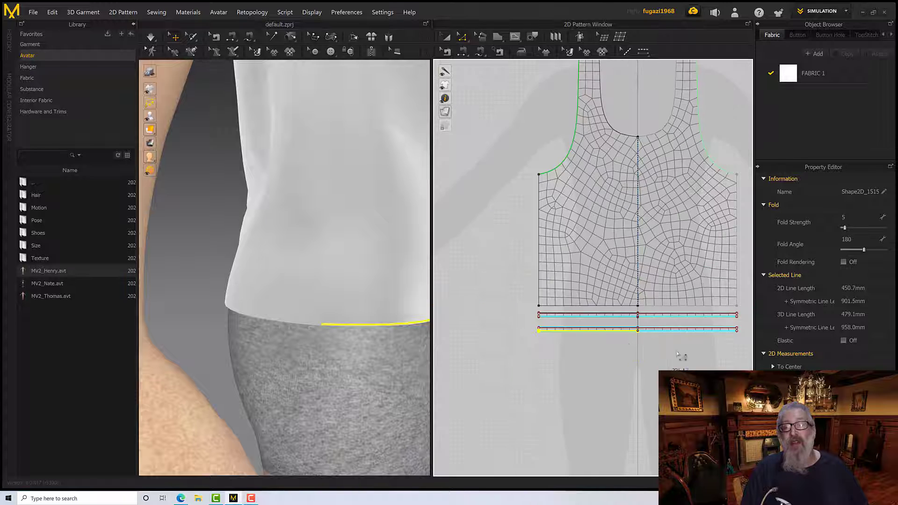
Offset the upper and lower edges of the back's cloned hem strip as 2 internal lines each at a distance of 1 mm
{"action": "middle_click_drag", "start_coordinate": [667, 353], "coordinate": [474, 333]}
{"action": "scroll", "coordinate": [571, 323], "scroll_direction": "up", "scroll_amount": 2}
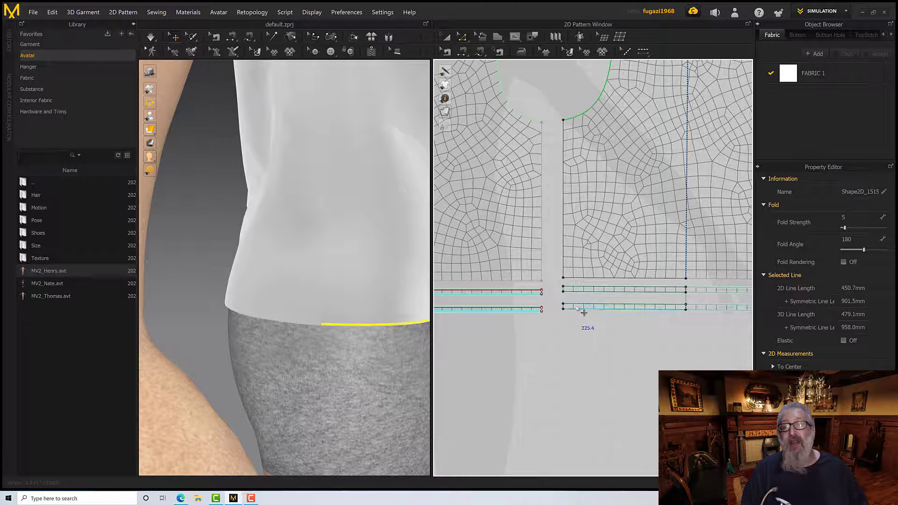
{"action": "left_click", "coordinate": [578, 309]}
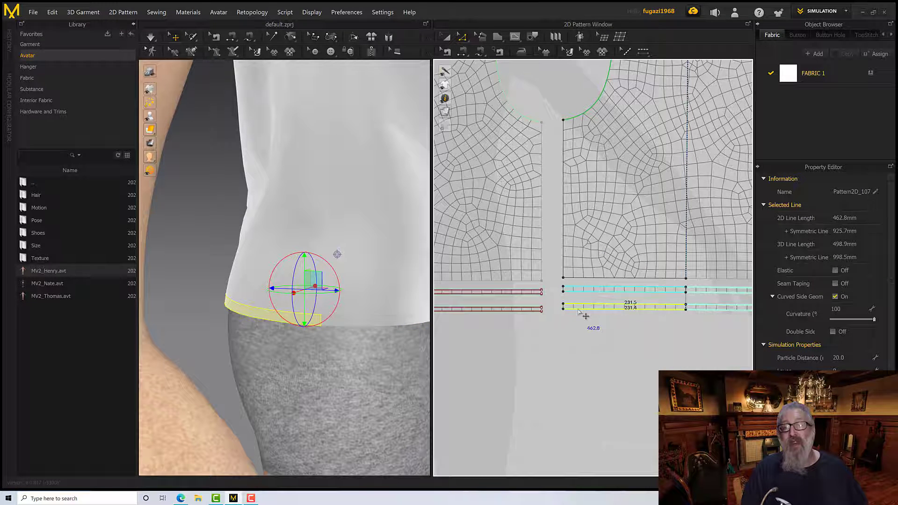
{"action": "right_click", "coordinate": [580, 313]}
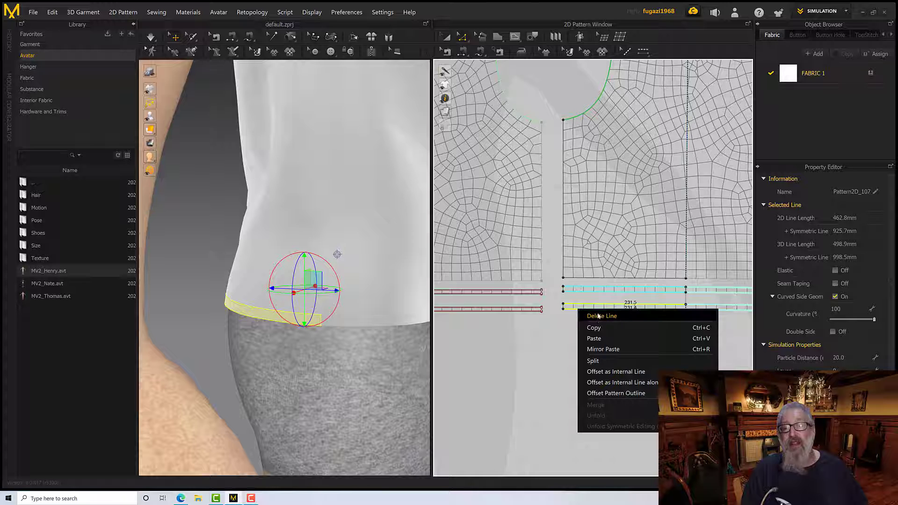
{"action": "left_click", "coordinate": [606, 371]}
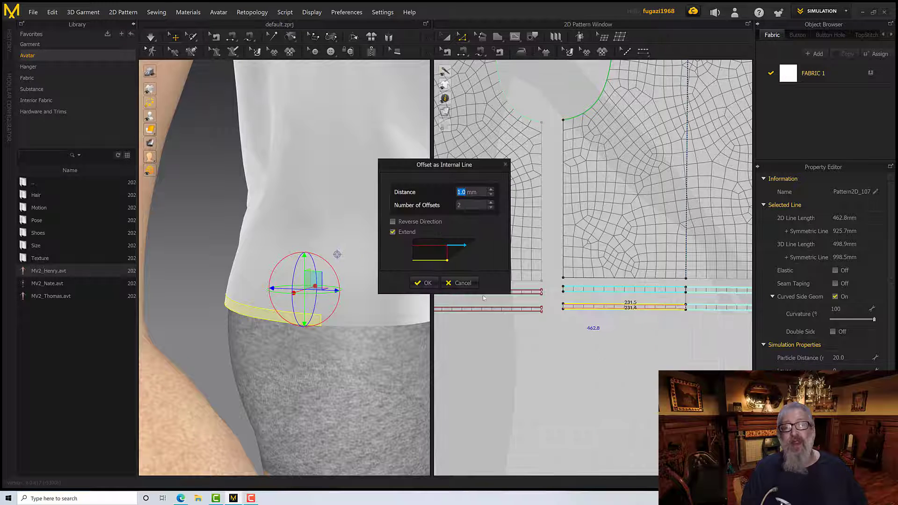
{"action": "left_click", "coordinate": [424, 283]}
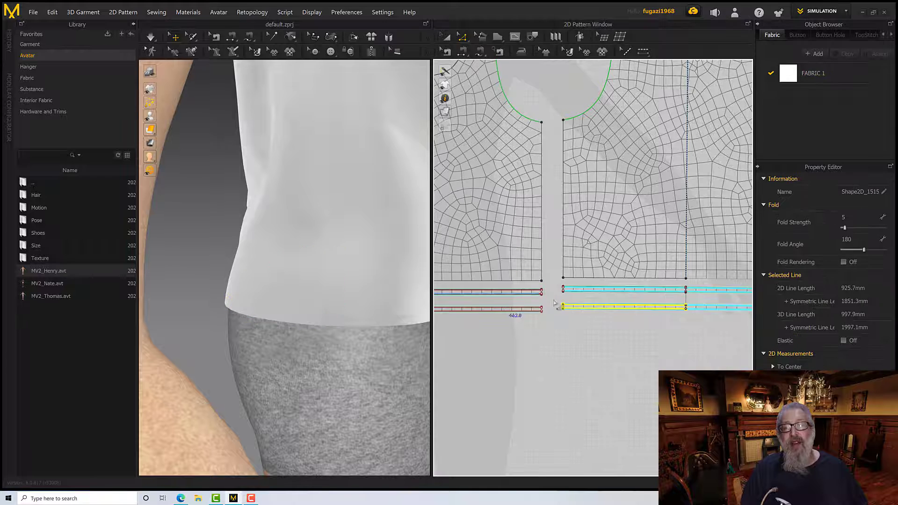
{"action": "scroll", "coordinate": [563, 309], "scroll_direction": "down", "scroll_amount": 3}
{"action": "scroll", "coordinate": [563, 309], "scroll_direction": "up", "scroll_amount": 8}
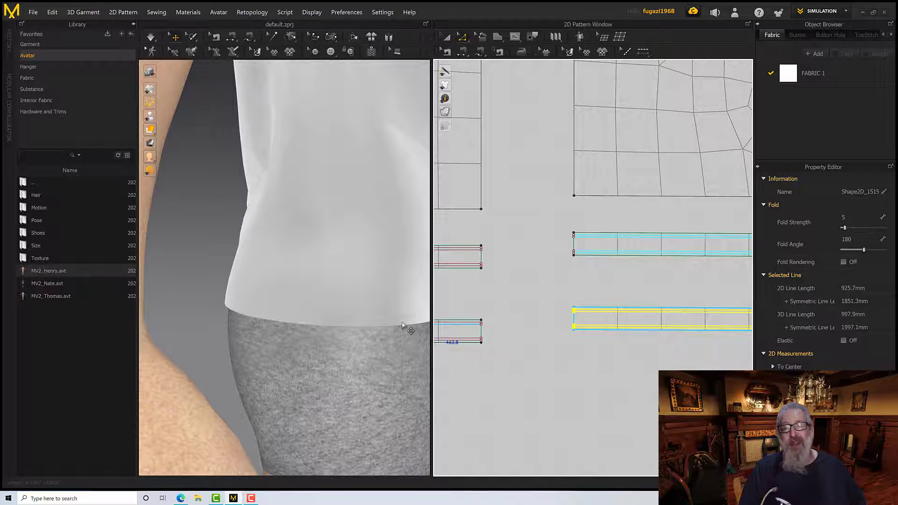
Simulate the garment and examine how the hem strip drapes around the avatar's side and back
{"action": "scroll", "coordinate": [402, 322], "scroll_direction": "down", "scroll_amount": 4}
{"action": "scroll", "coordinate": [401, 322], "scroll_direction": "up", "scroll_amount": 2}
{"action": "right_click_drag", "start_coordinate": [398, 320], "coordinate": [343, 316]}
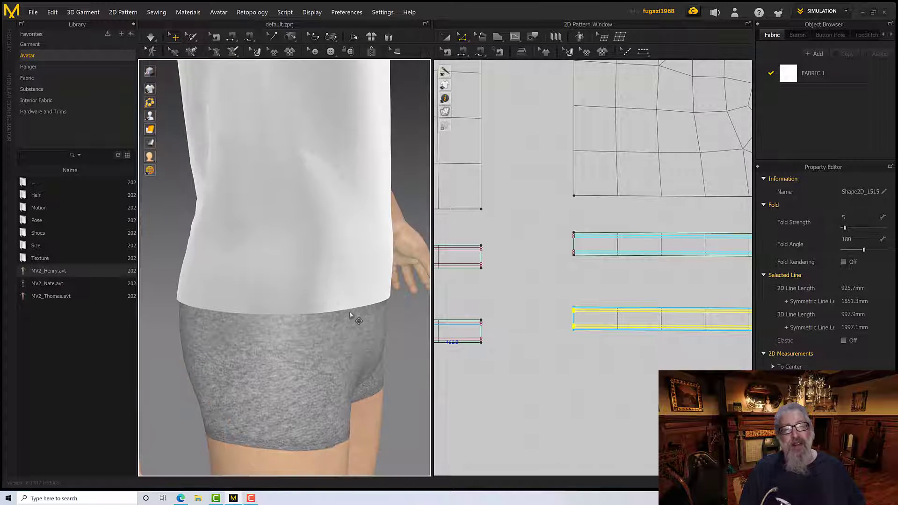
{"action": "key", "text": "space"}
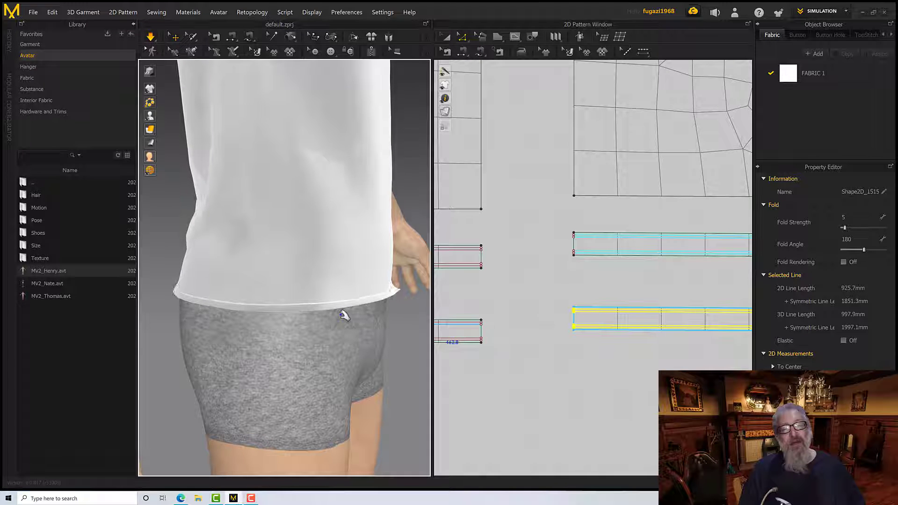
{"action": "right_click_drag", "start_coordinate": [340, 313], "coordinate": [385, 315]}
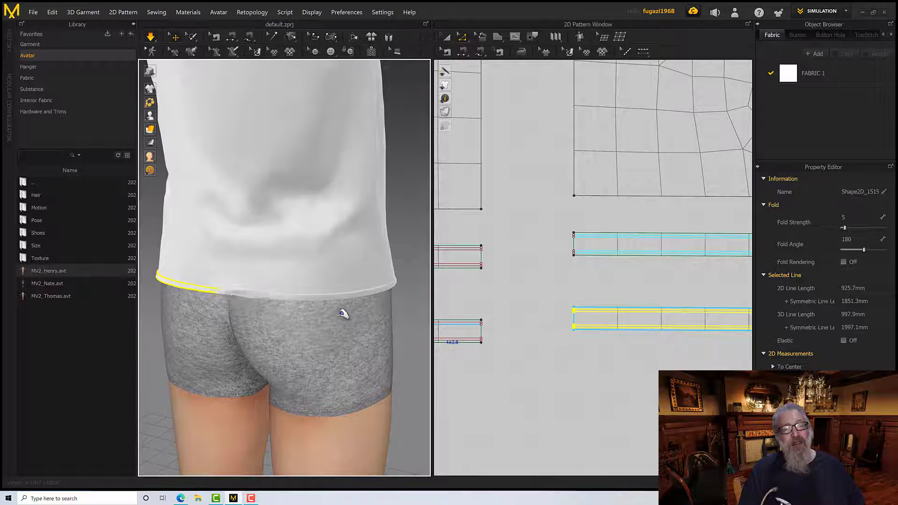
{"action": "right_click_drag", "start_coordinate": [309, 310], "coordinate": [328, 315]}
{"action": "scroll", "coordinate": [489, 310], "scroll_direction": "down", "scroll_amount": 3}
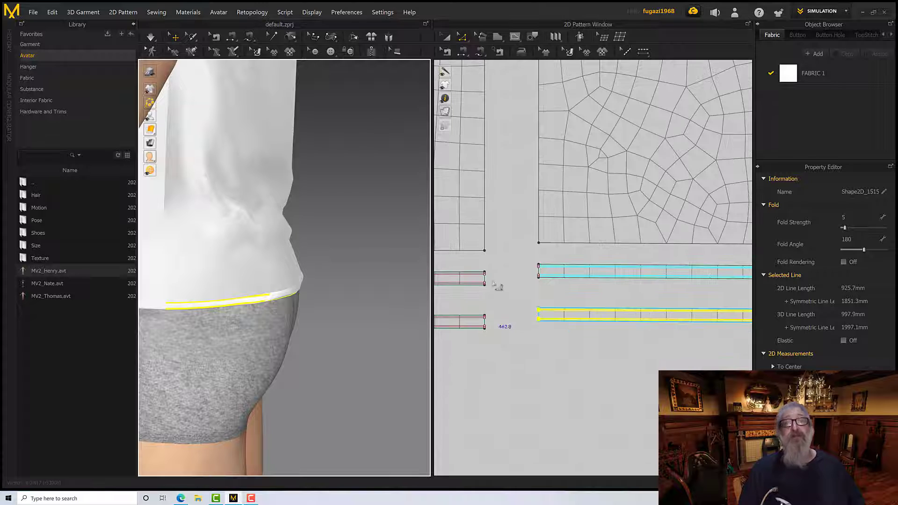
Select the cloned front and back hem strips together and open their layer value for editing
{"action": "left_click", "coordinate": [446, 37]}
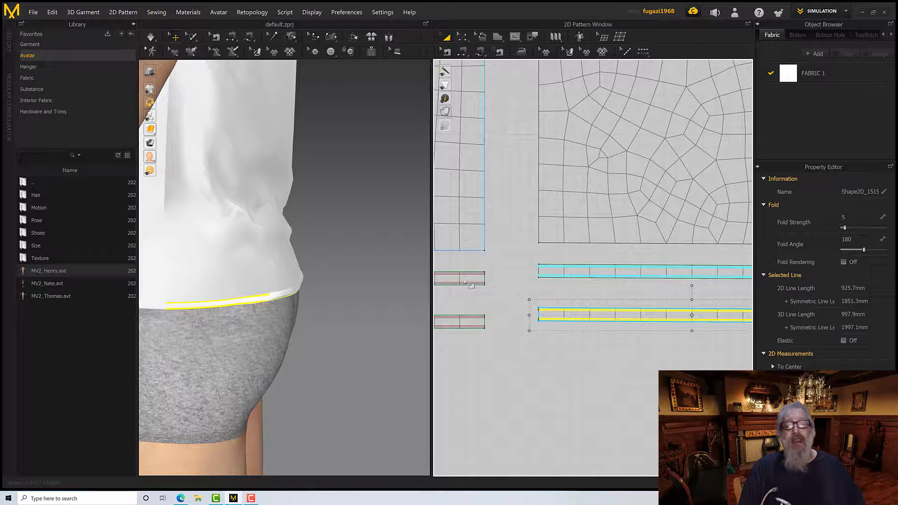
{"action": "left_click", "coordinate": [472, 322]}
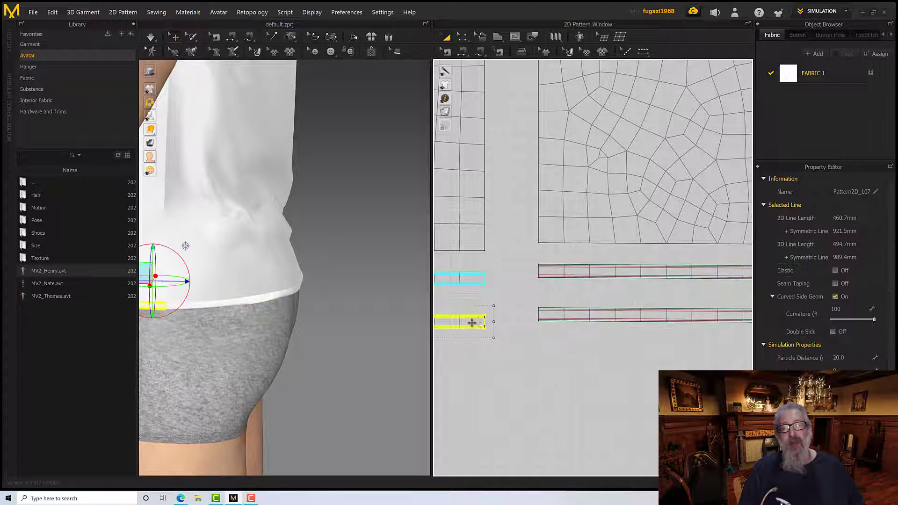
{"action": "left_click", "coordinate": [550, 316], "text": "shift"}
{"action": "scroll", "coordinate": [499, 342], "scroll_direction": "down", "scroll_amount": 2}
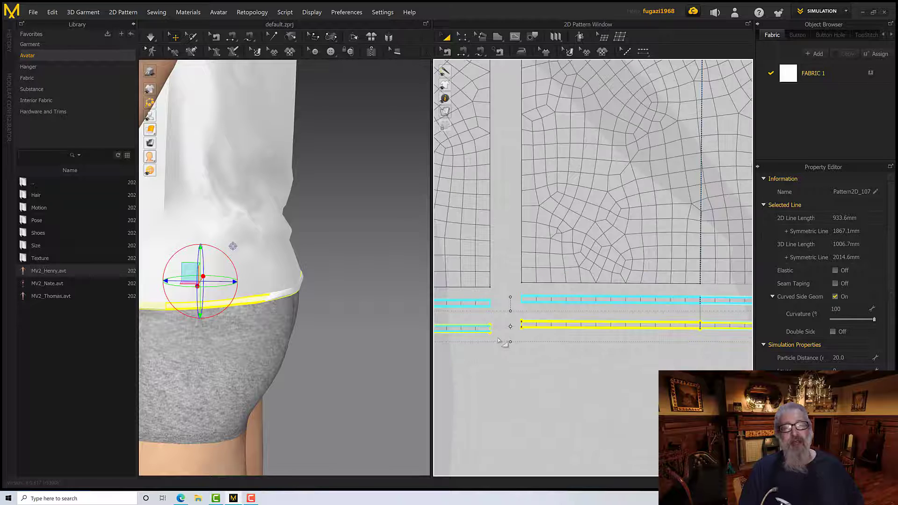
{"action": "scroll", "coordinate": [499, 343], "scroll_direction": "down", "scroll_amount": 6}
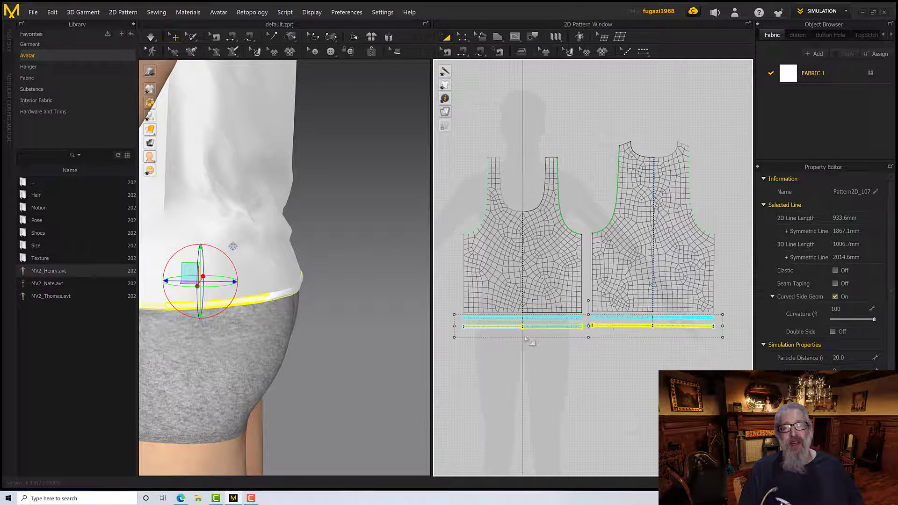
{"action": "scroll", "coordinate": [525, 341], "scroll_direction": "up", "scroll_amount": 5}
{"action": "scroll", "coordinate": [524, 341], "scroll_direction": "down", "scroll_amount": 4}
{"action": "scroll", "coordinate": [521, 340], "scroll_direction": "up", "scroll_amount": 4}
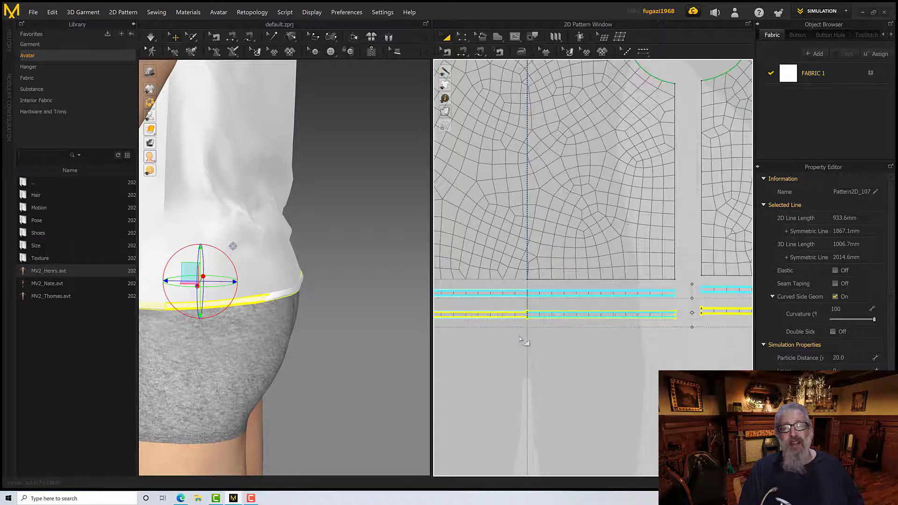
{"action": "scroll", "coordinate": [525, 315], "scroll_direction": "down", "scroll_amount": 3}
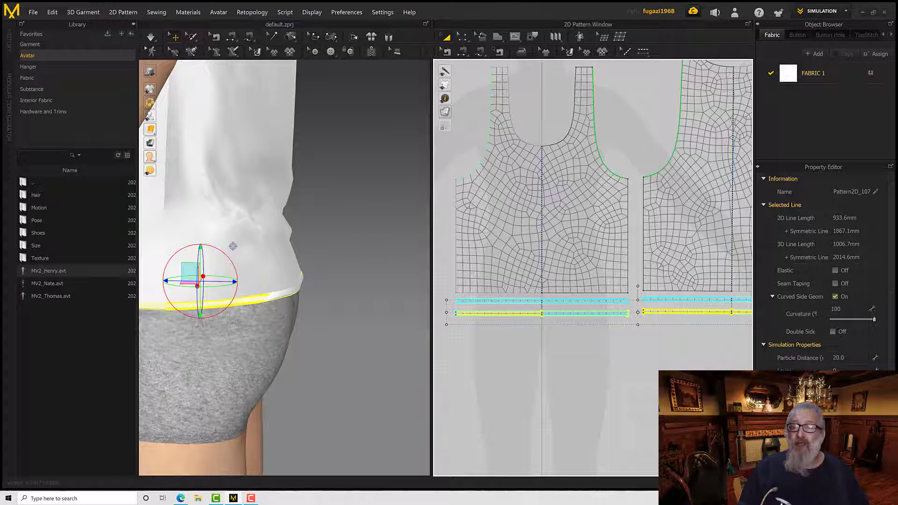
{"action": "left_click", "coordinate": [835, 369]}
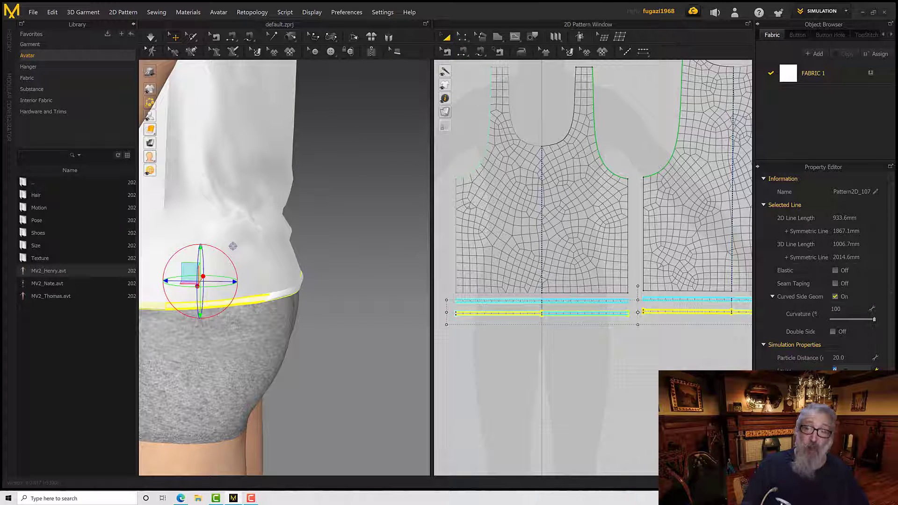
Examine the offset internal lines on the front's hem strip and its clone, selecting each strip in turn
{"action": "left_click", "coordinate": [539, 349]}
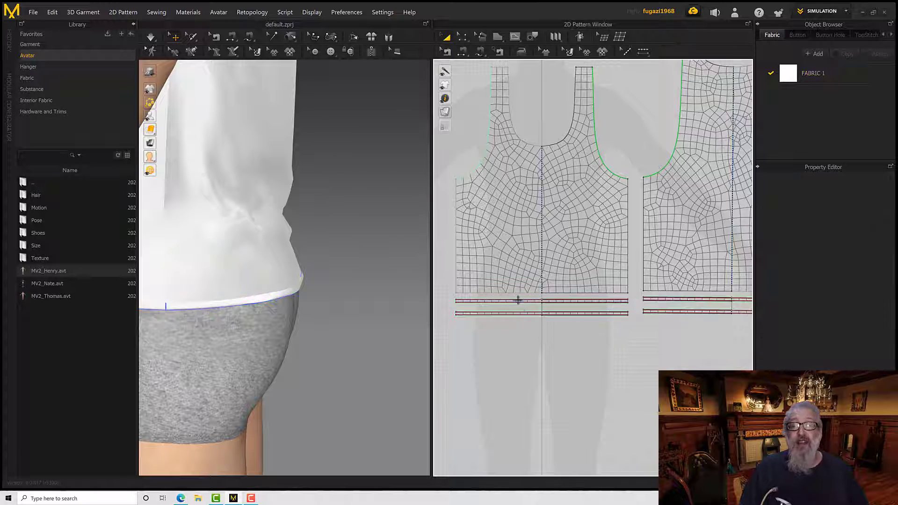
{"action": "scroll", "coordinate": [515, 301], "scroll_direction": "down", "scroll_amount": 8}
{"action": "scroll", "coordinate": [515, 307], "scroll_direction": "up", "scroll_amount": 10}
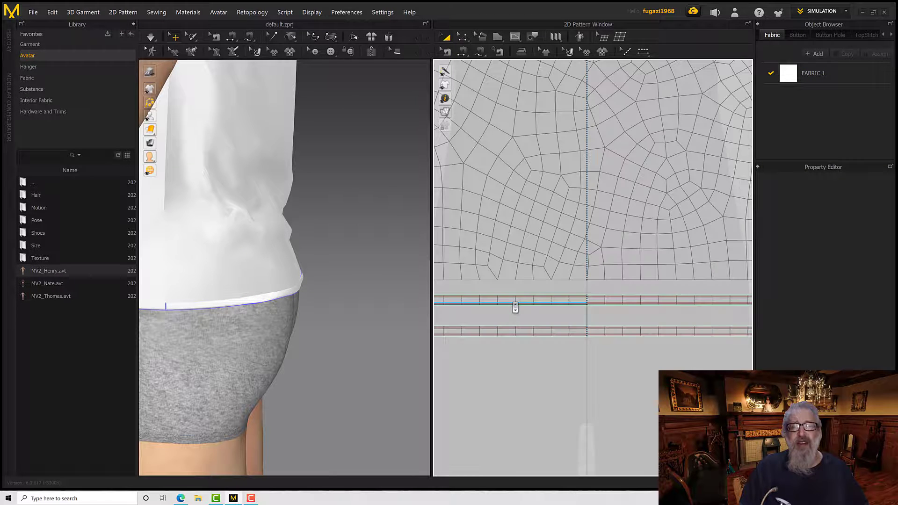
{"action": "scroll", "coordinate": [515, 306], "scroll_direction": "up", "scroll_amount": 3}
{"action": "left_click", "coordinate": [513, 293]}
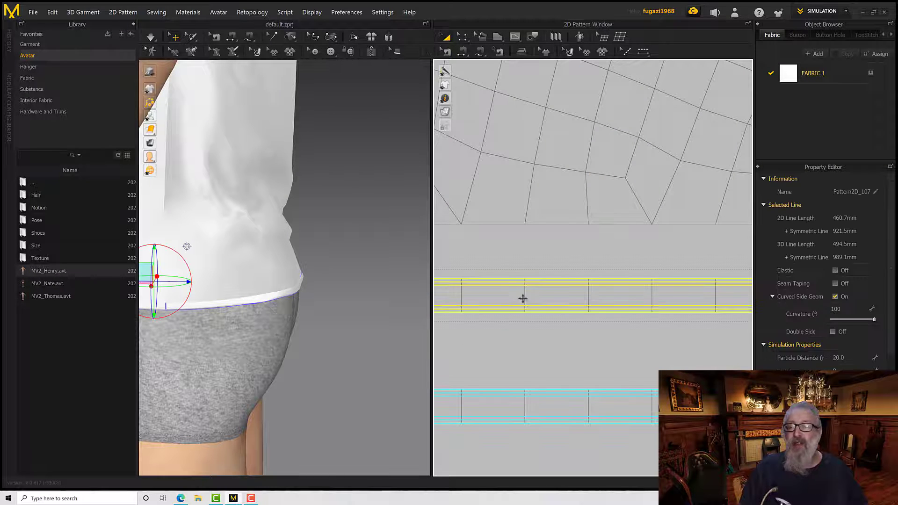
{"action": "scroll", "coordinate": [579, 331], "scroll_direction": "up", "scroll_amount": 4}
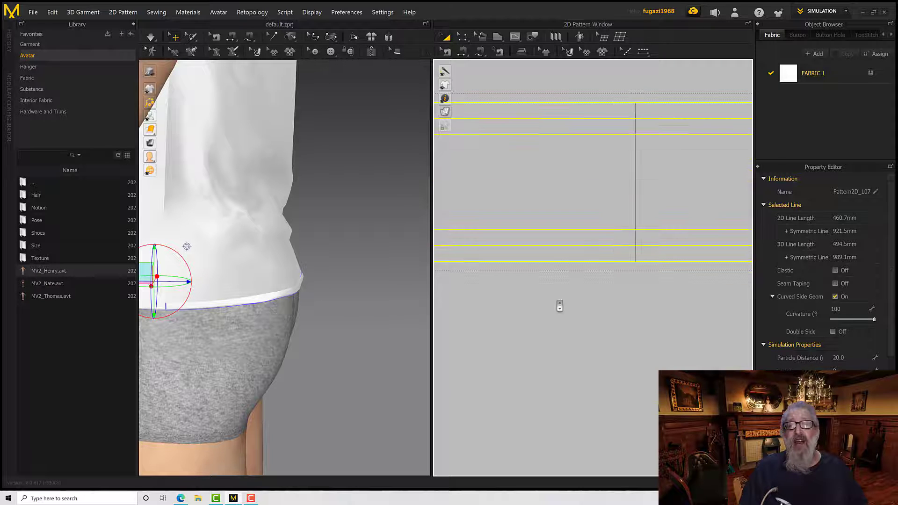
{"action": "scroll", "coordinate": [559, 307], "scroll_direction": "down", "scroll_amount": 4}
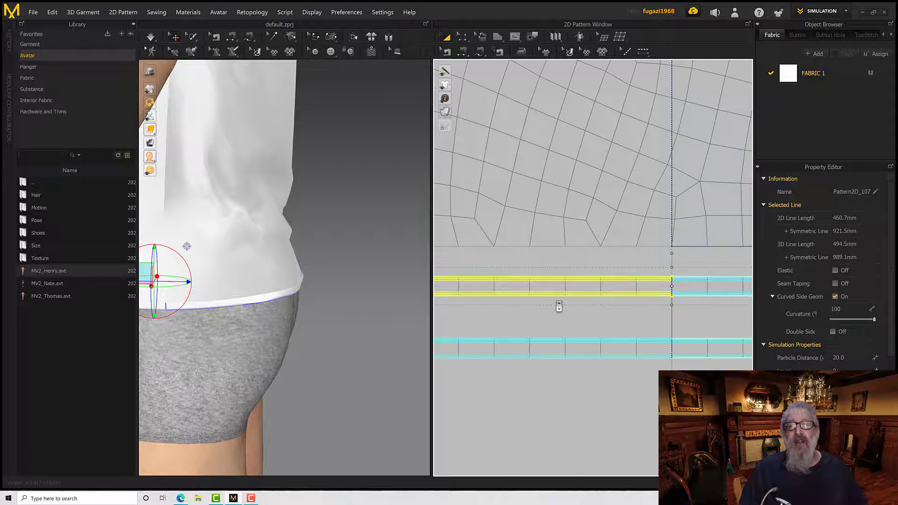
{"action": "left_click", "coordinate": [550, 348]}
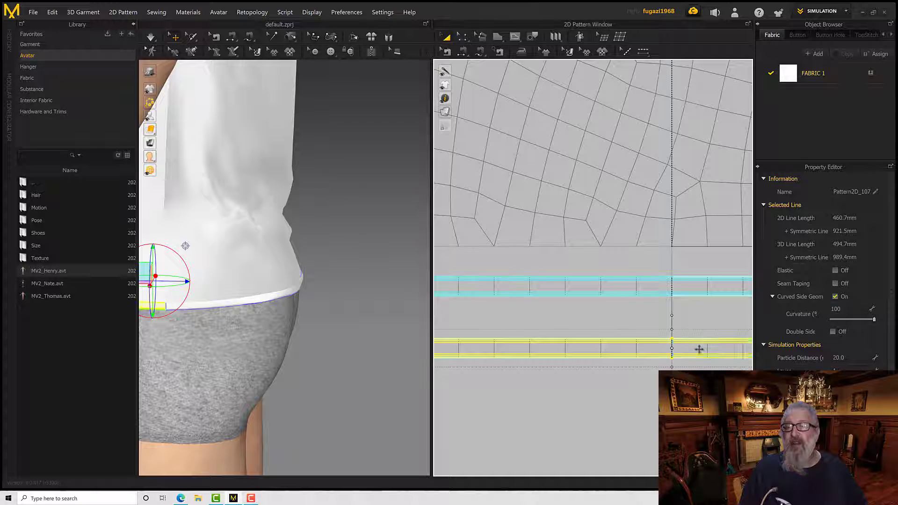
{"action": "middle_click_drag", "start_coordinate": [699, 349], "coordinate": [448, 337]}
{"action": "scroll", "coordinate": [676, 380], "scroll_direction": "up", "scroll_amount": 7}
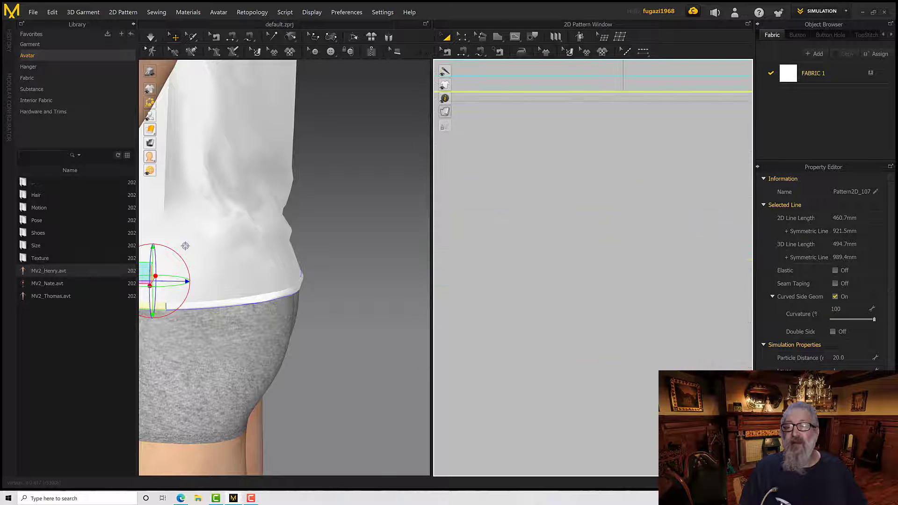
{"action": "scroll", "coordinate": [676, 380], "scroll_direction": "down", "scroll_amount": 10}
{"action": "scroll", "coordinate": [654, 380], "scroll_direction": "up", "scroll_amount": 3}
{"action": "middle_click_drag", "start_coordinate": [608, 378], "coordinate": [574, 373]}
{"action": "scroll", "coordinate": [574, 373], "scroll_direction": "down", "scroll_amount": 2}
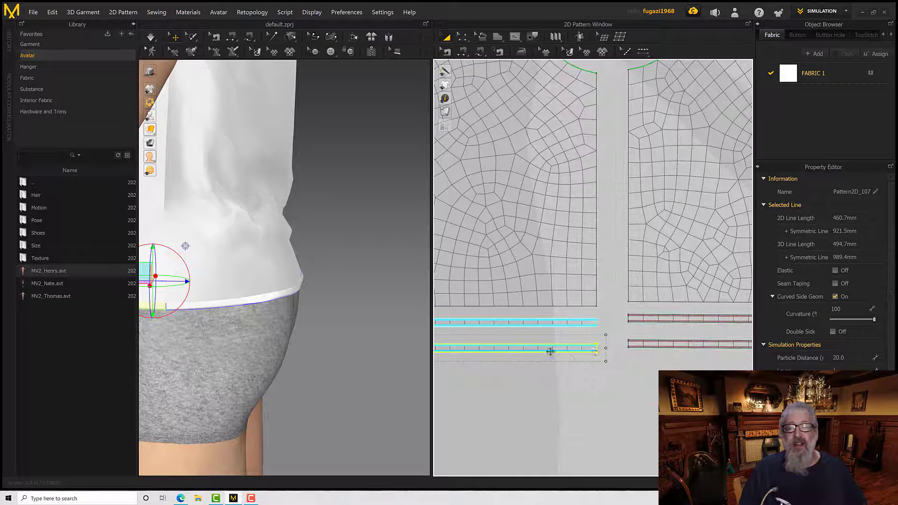
Select the back's cloned hem strip in the 2D pattern and examine its internal lines up close
{"action": "left_click", "coordinate": [644, 346]}
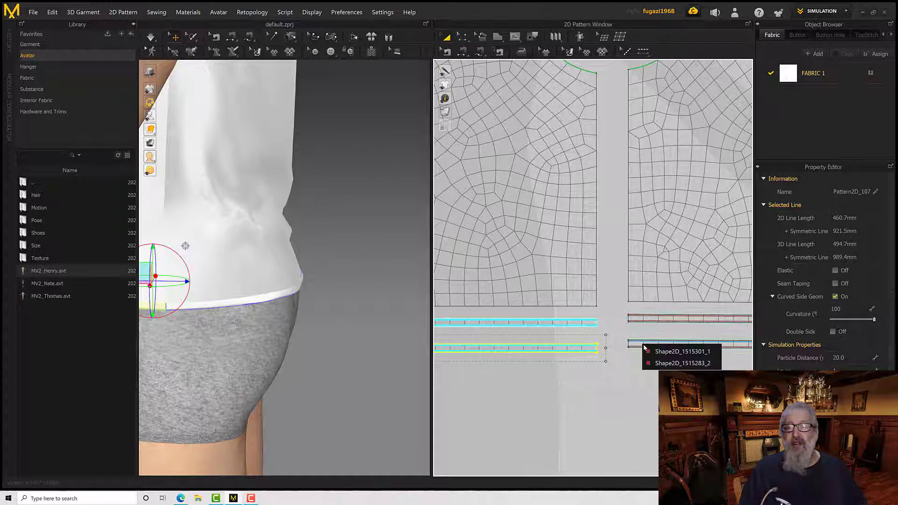
{"action": "left_click", "coordinate": [632, 357]}
{"action": "scroll", "coordinate": [652, 357], "scroll_direction": "up", "scroll_amount": 5}
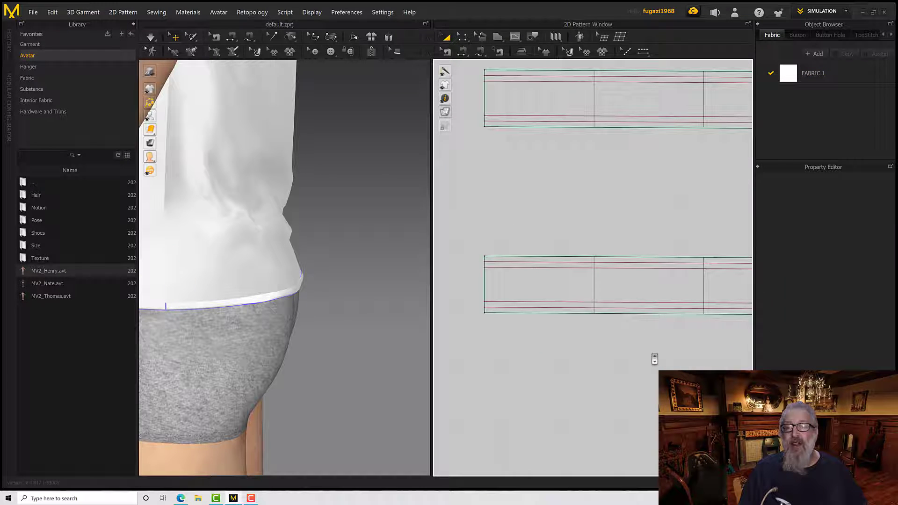
{"action": "left_click", "coordinate": [571, 292]}
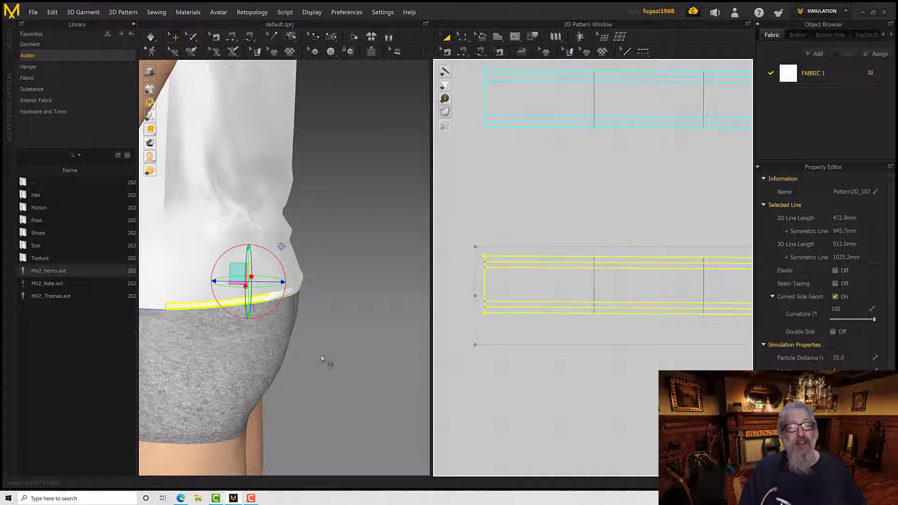
Run the simulation and examine the hem strip up close at the garment's side seam and back
{"action": "mouse_move", "coordinate": [326, 340]}
{"action": "right_mouse_down"}
{"action": "mouse_move", "coordinate": [193, 322]}
{"action": "mouse_move", "coordinate": [315, 327]}
{"action": "right_mouse_up"}
{"action": "key", "text": "space"}
{"action": "scroll", "coordinate": [260, 315], "scroll_direction": "down", "scroll_amount": 3}
{"action": "scroll", "coordinate": [262, 321], "scroll_direction": "up", "scroll_amount": 10}
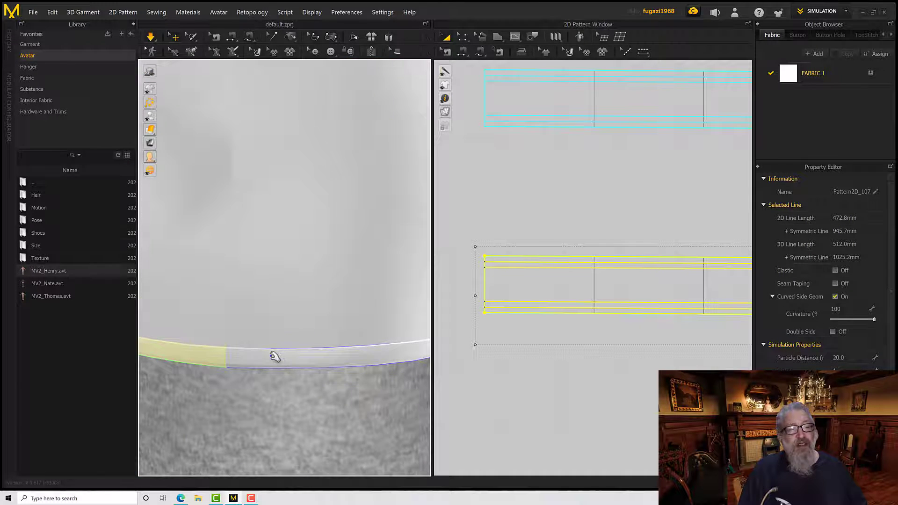
{"action": "scroll", "coordinate": [275, 358], "scroll_direction": "up", "scroll_amount": 3}
{"action": "right_click_drag", "start_coordinate": [274, 362], "coordinate": [279, 359]}
{"action": "middle_click_drag", "start_coordinate": [279, 359], "coordinate": [283, 324]}
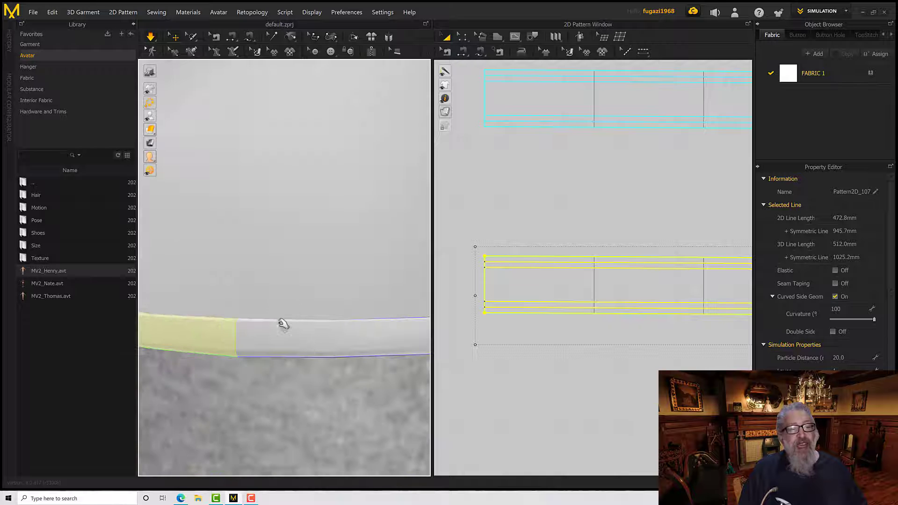
{"action": "right_click_drag", "start_coordinate": [283, 323], "coordinate": [337, 337]}
{"action": "scroll", "coordinate": [290, 352], "scroll_direction": "down", "scroll_amount": 5}
{"action": "middle_click_drag", "start_coordinate": [337, 337], "coordinate": [385, 366]}
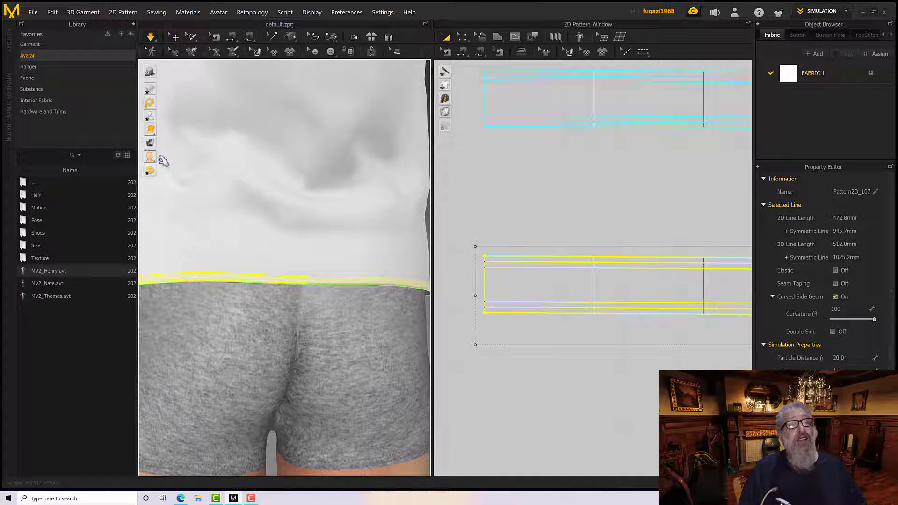
Hide the avatar and inspect both layers of the hem strip from below, selecting strips on the garment's inner side
{"action": "mouse_move", "coordinate": [150, 117]}
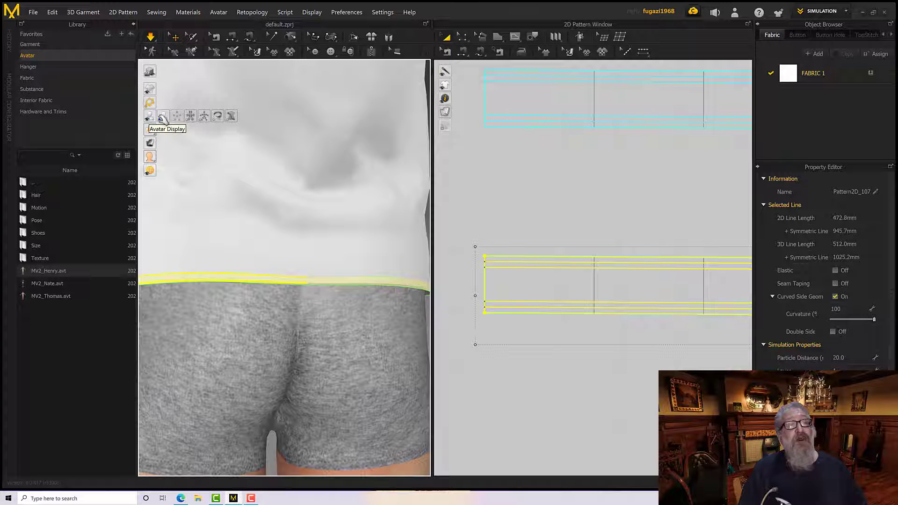
{"action": "left_click", "coordinate": [163, 118]}
{"action": "right_click_drag", "start_coordinate": [253, 290], "coordinate": [272, 276]}
{"action": "left_click", "coordinate": [267, 279]}
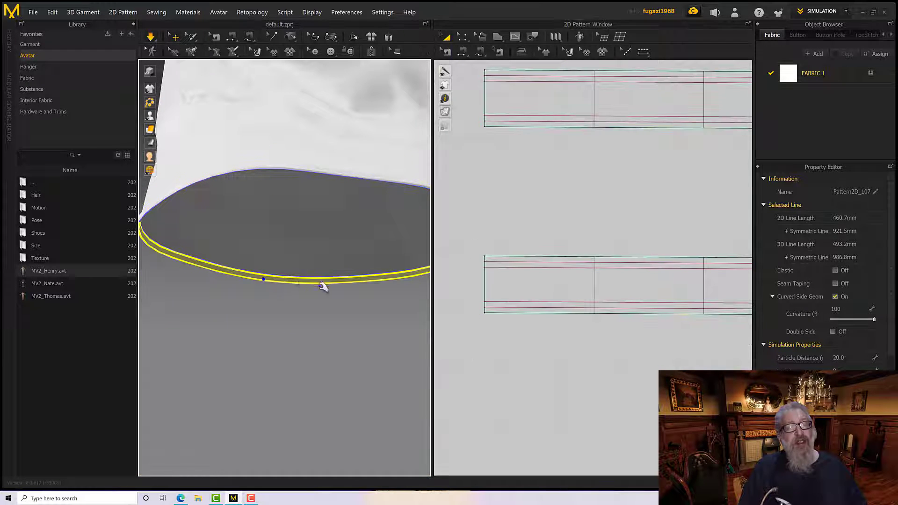
{"action": "right_click_drag", "start_coordinate": [323, 287], "coordinate": [386, 274]}
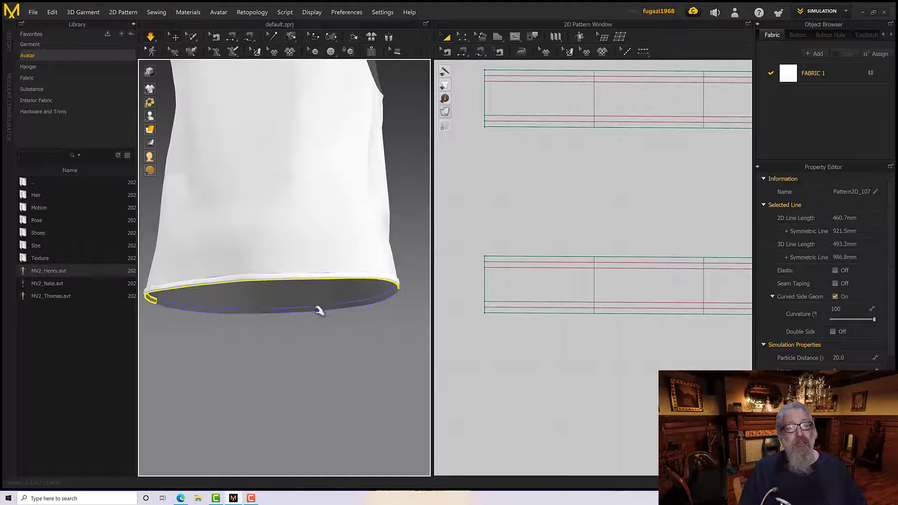
{"action": "left_click", "coordinate": [319, 311], "text": "shift"}
{"action": "right_click_drag", "start_coordinate": [335, 292], "coordinate": [305, 368]}
{"action": "scroll", "coordinate": [300, 322], "scroll_direction": "down", "scroll_amount": 5}
{"action": "scroll", "coordinate": [300, 322], "scroll_direction": "up", "scroll_amount": 6}
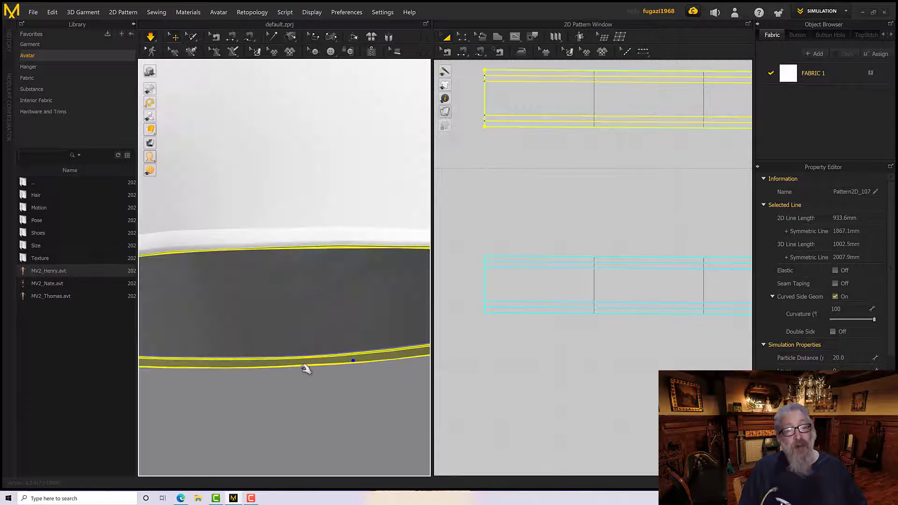
Flip the normals of the selected inner hem strip and check the garment's surface from the outside and from above
{"action": "right_click", "coordinate": [305, 365]}
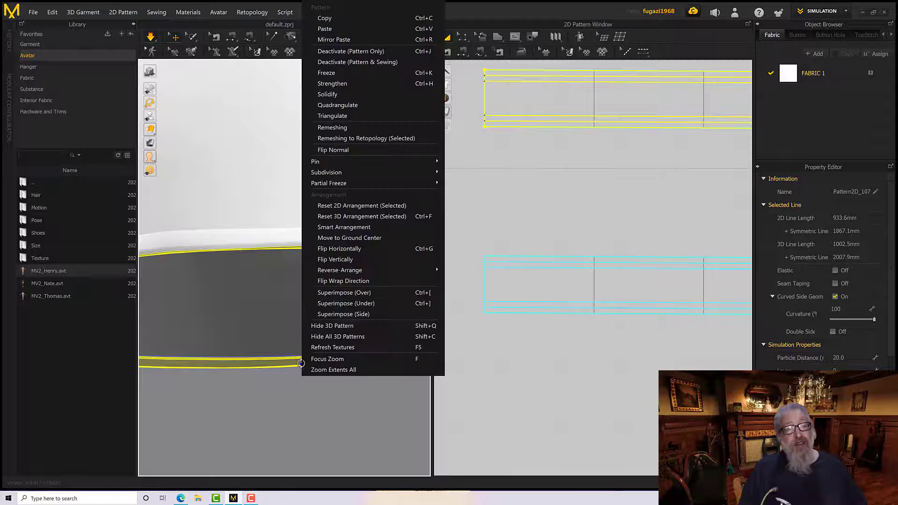
{"action": "left_click", "coordinate": [346, 150]}
{"action": "right_click_drag", "start_coordinate": [352, 284], "coordinate": [384, 280]}
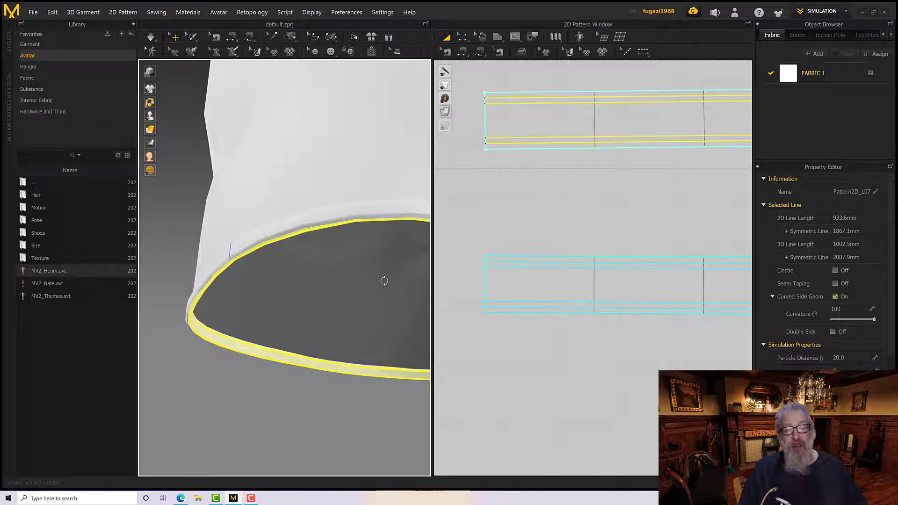
{"action": "scroll", "coordinate": [366, 301], "scroll_direction": "down", "scroll_amount": 5}
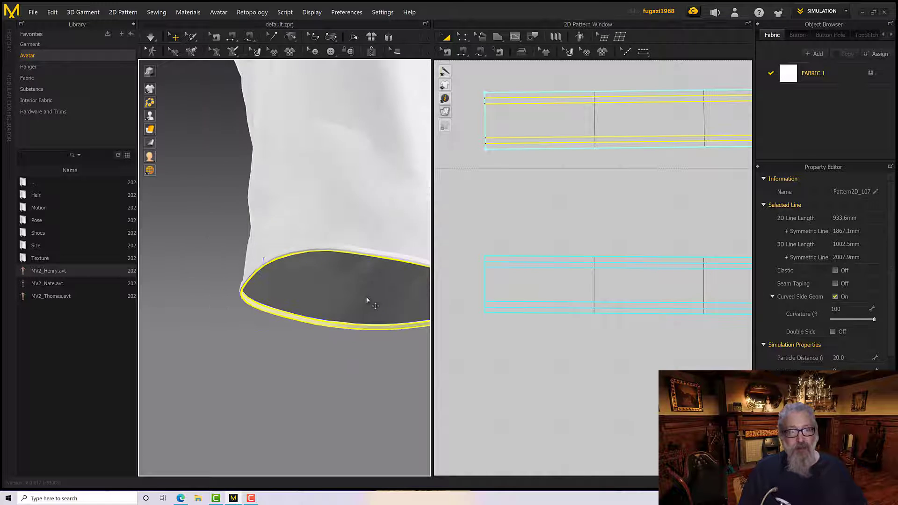
{"action": "right_click_drag", "start_coordinate": [366, 299], "coordinate": [339, 269]}
{"action": "left_click", "coordinate": [343, 294]}
{"action": "middle_click_drag", "start_coordinate": [339, 269], "coordinate": [347, 285]}
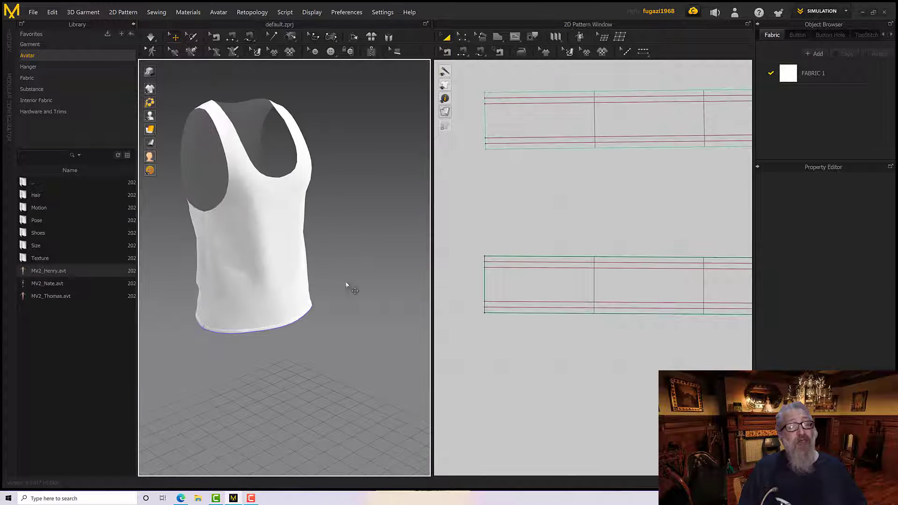
{"action": "right_click_drag", "start_coordinate": [343, 281], "coordinate": [314, 282]}
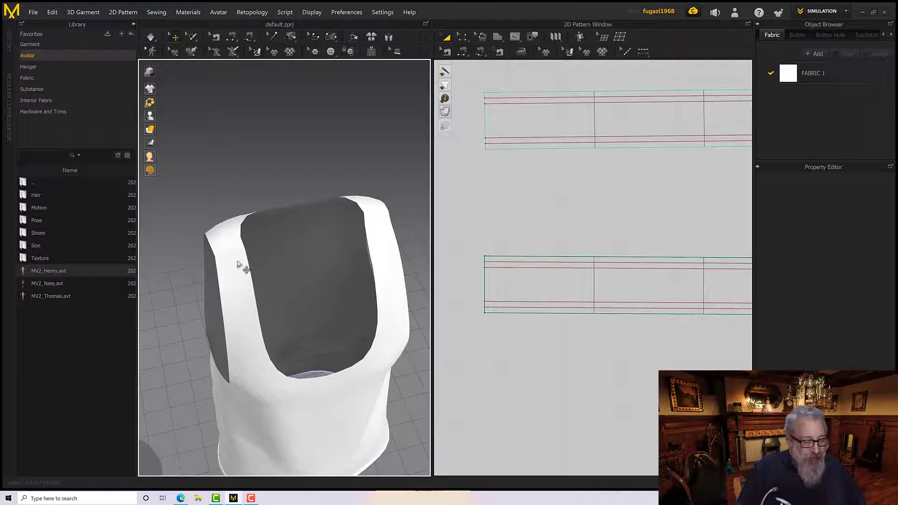
{"action": "right_click_drag", "start_coordinate": [252, 276], "coordinate": [272, 253]}
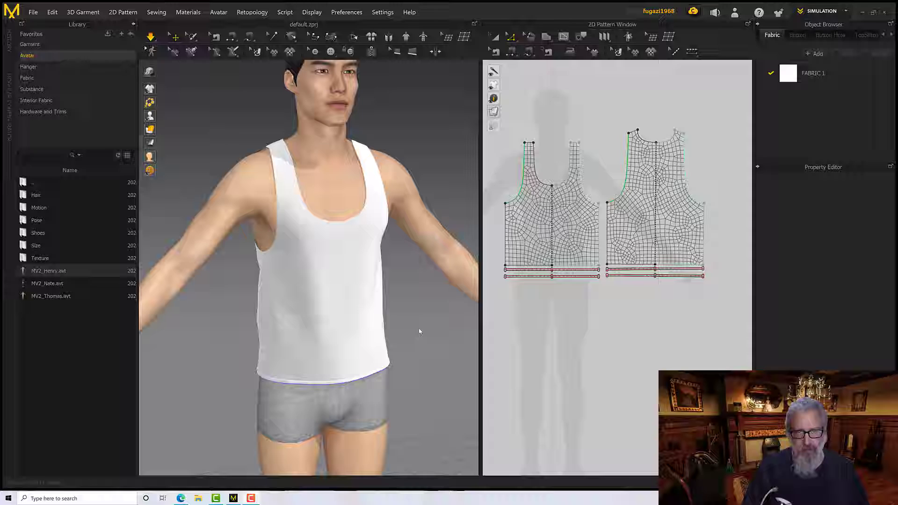
Offset the armhole lines of the front and back as one internal line at 10 mm distance
{"action": "mouse_move", "coordinate": [391, 301]}
{"action": "right_mouse_down"}
{"action": "mouse_move", "coordinate": [426, 299]}
{"action": "mouse_move", "coordinate": [379, 301]}
{"action": "right_mouse_up"}
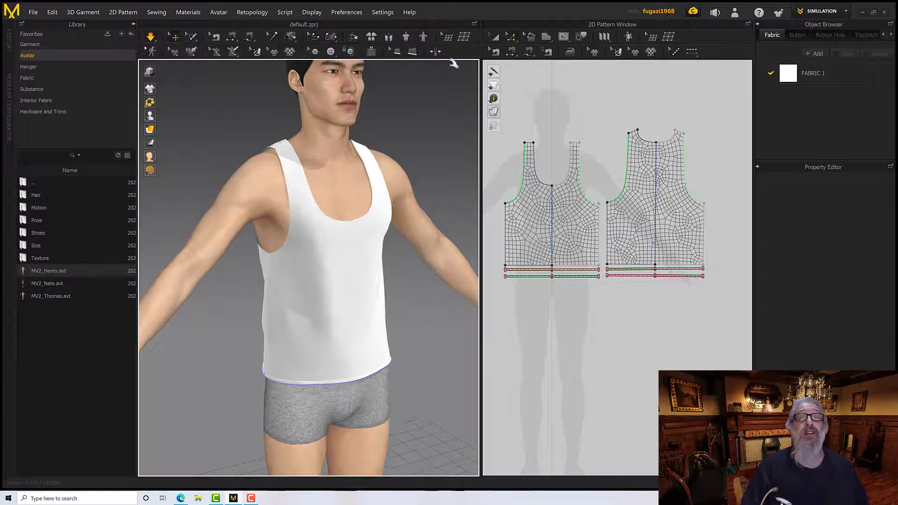
{"action": "left_click", "coordinate": [523, 169]}
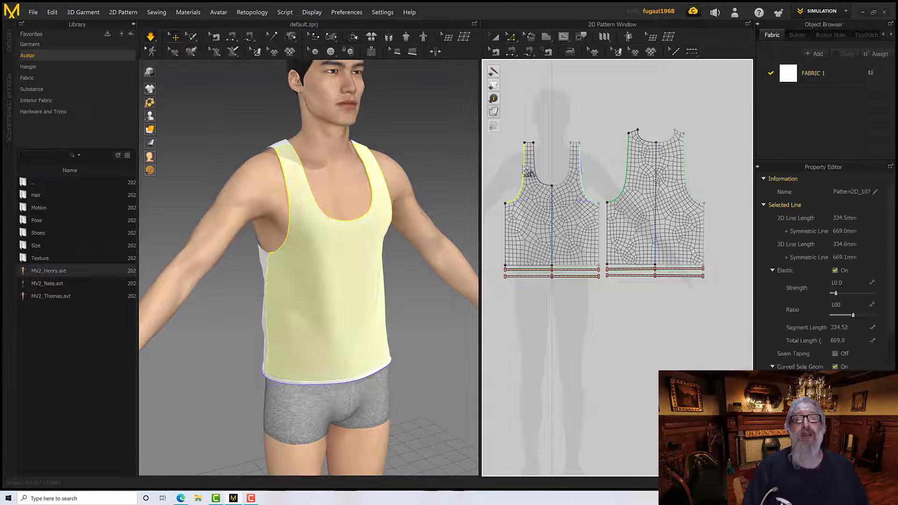
{"action": "left_click", "coordinate": [629, 160], "text": "shift"}
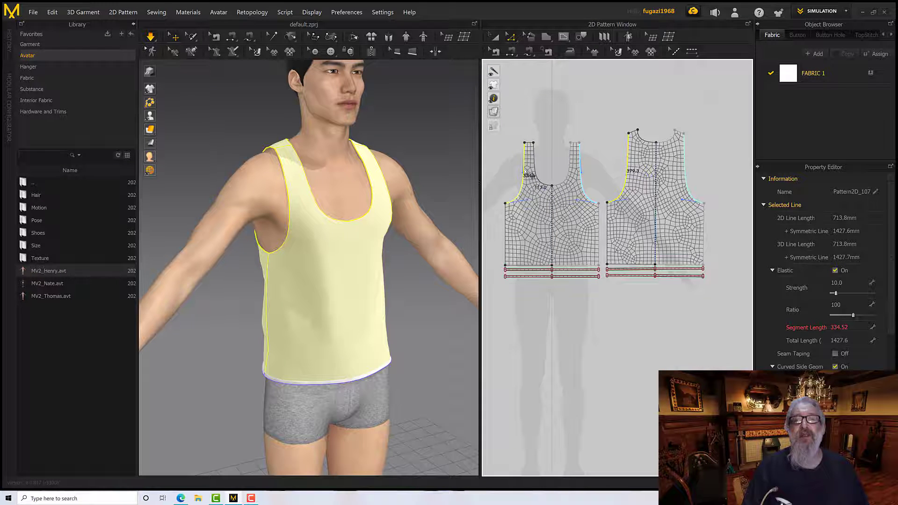
{"action": "left_click", "coordinate": [690, 174]}
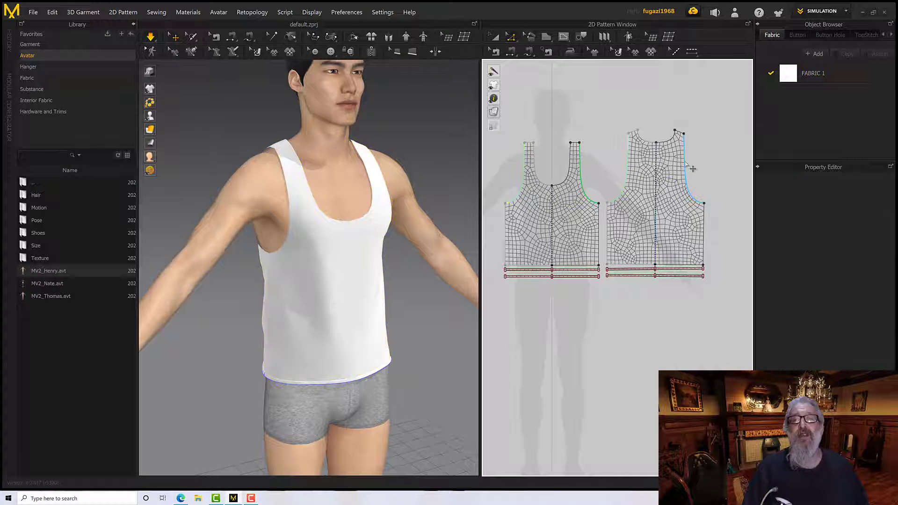
{"action": "left_click", "coordinate": [685, 164]}
{"action": "left_click", "coordinate": [525, 169], "text": "shift"}
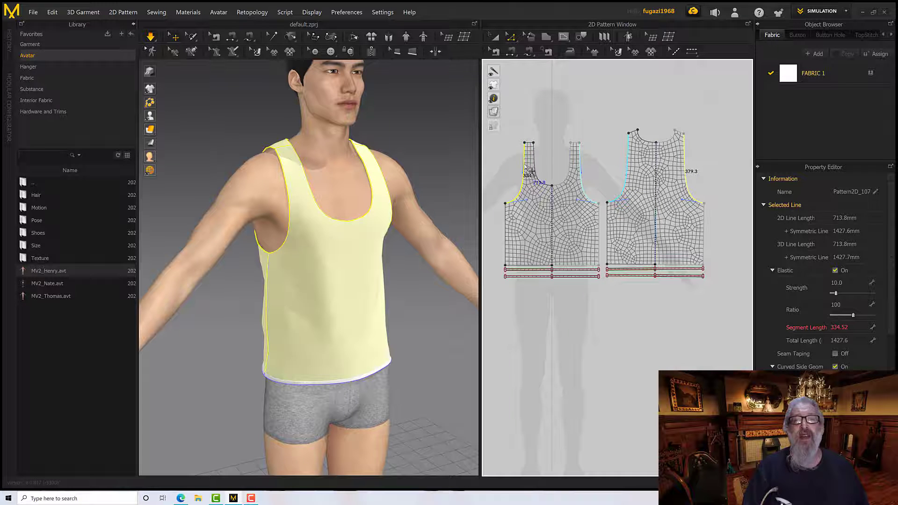
{"action": "right_click", "coordinate": [539, 167]}
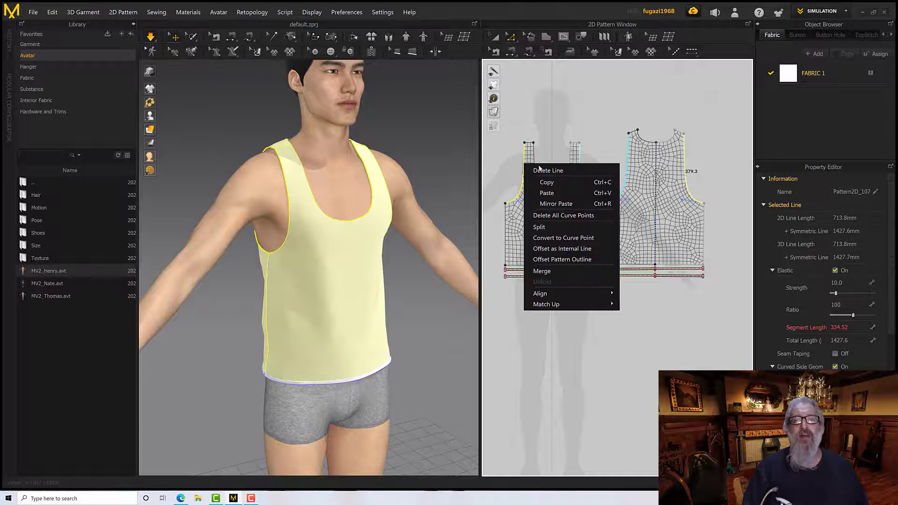
{"action": "left_click", "coordinate": [559, 249]}
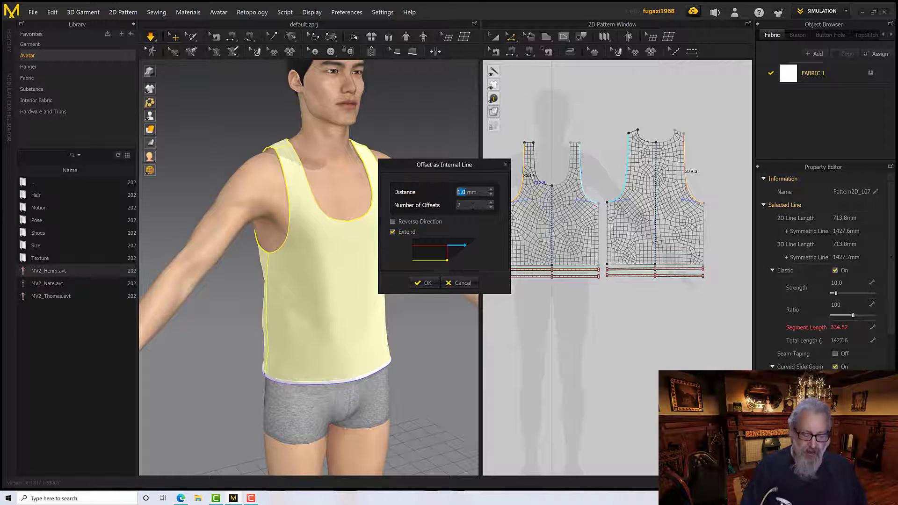
{"action": "type", "text": "10"}
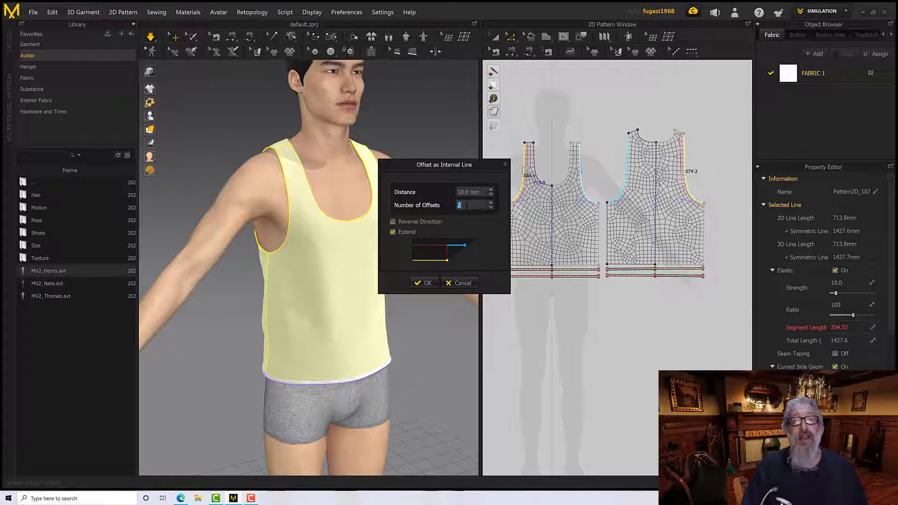
{"action": "type", "text": "1"}
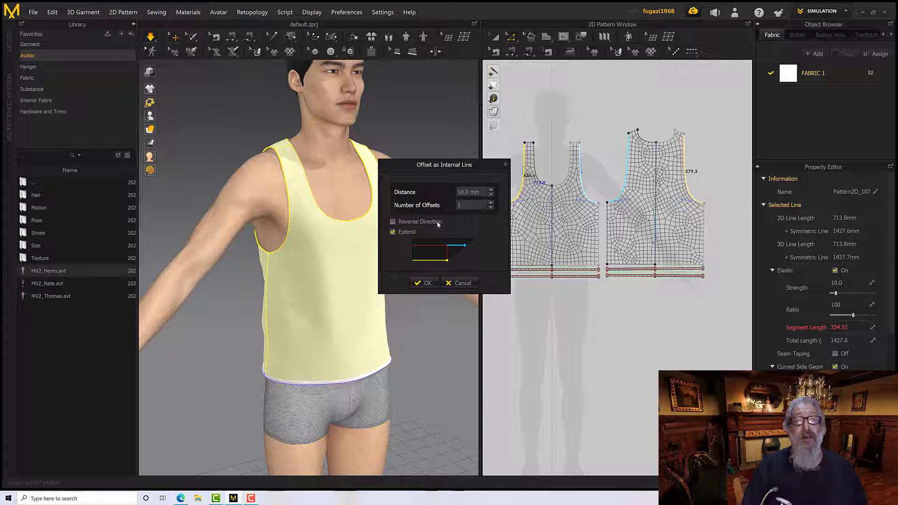
{"action": "left_click", "coordinate": [426, 282]}
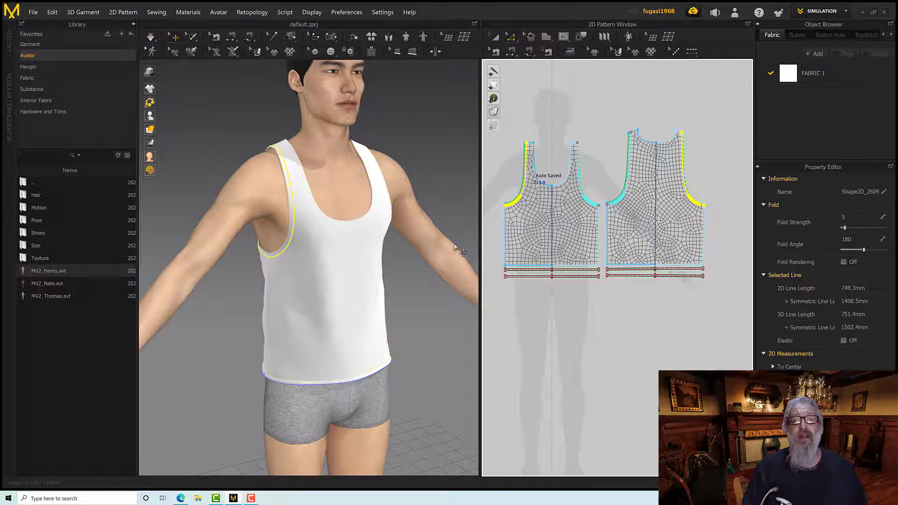
Cut and sew the front and back patterns along the new internal armhole lines
{"action": "scroll", "coordinate": [458, 250], "scroll_direction": "down", "scroll_amount": 2}
{"action": "scroll", "coordinate": [551, 177], "scroll_direction": "up", "scroll_amount": 6}
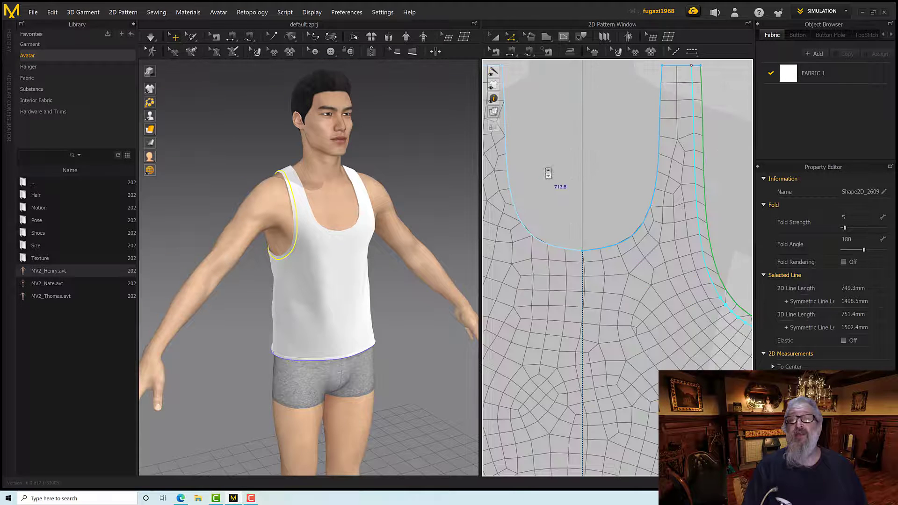
{"action": "scroll", "coordinate": [624, 201], "scroll_direction": "down", "scroll_amount": 2}
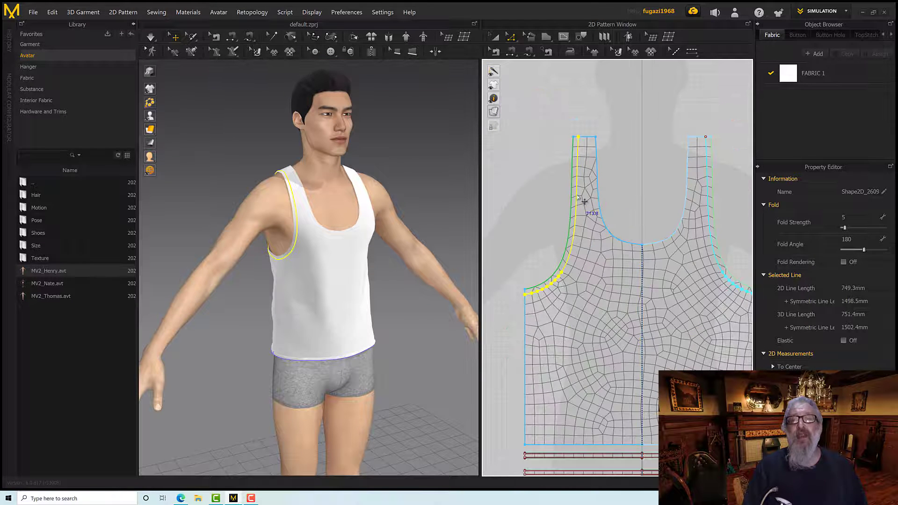
{"action": "right_click", "coordinate": [584, 201]}
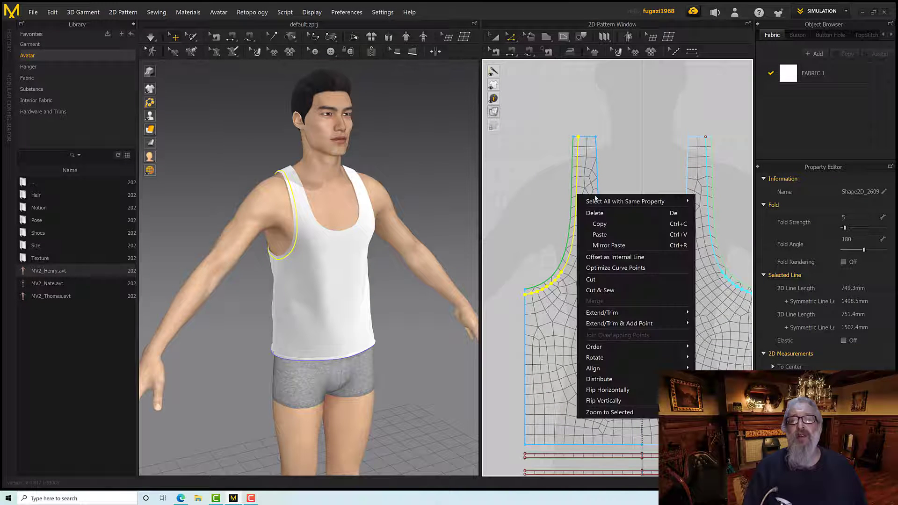
{"action": "left_click", "coordinate": [601, 292]}
{"action": "scroll", "coordinate": [515, 267], "scroll_direction": "down", "scroll_amount": 5}
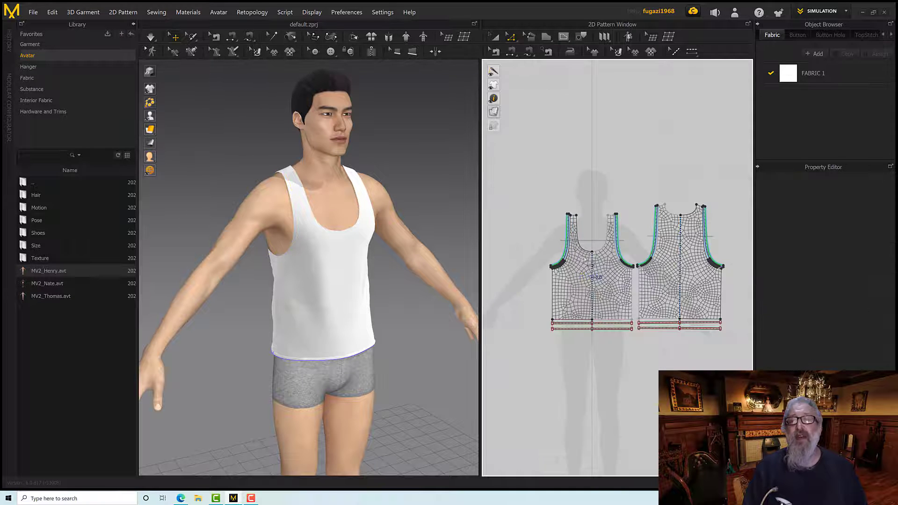
Delete the separated front and back armhole strips on the avatar's left side
{"action": "left_click", "coordinate": [495, 37]}
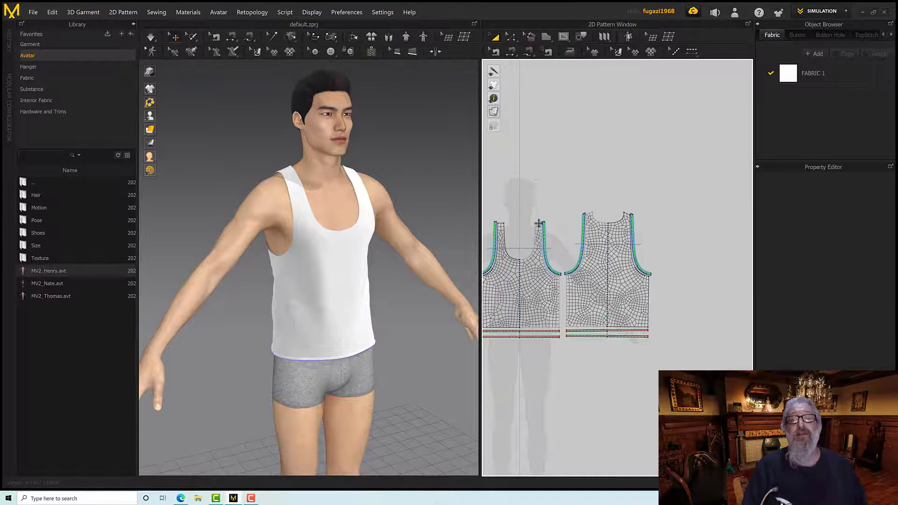
{"action": "scroll", "coordinate": [538, 227], "scroll_direction": "up", "scroll_amount": 5}
{"action": "left_click", "coordinate": [561, 227]}
{"action": "left_click_drag", "start_coordinate": [563, 227], "coordinate": [575, 211]}
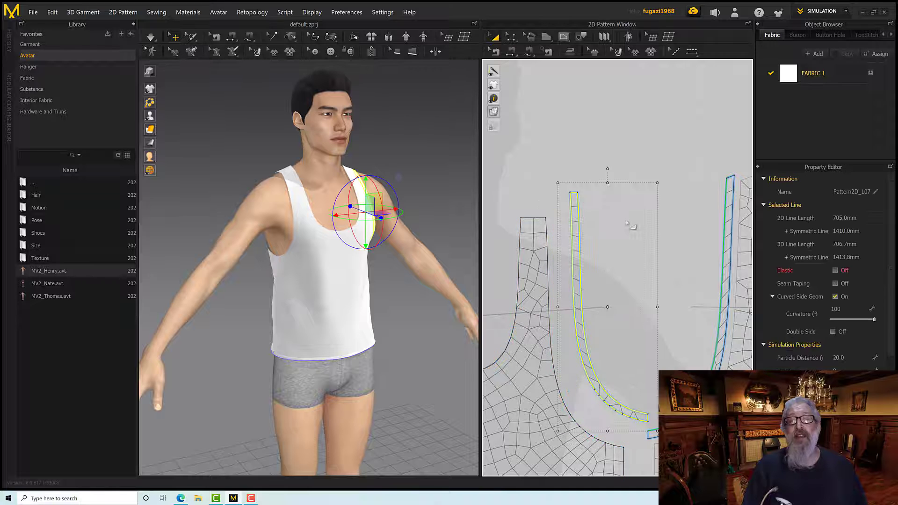
{"action": "middle_click_drag", "start_coordinate": [661, 241], "coordinate": [609, 214]}
{"action": "left_click_drag", "start_coordinate": [674, 216], "coordinate": [607, 233]}
{"action": "scroll", "coordinate": [607, 232], "scroll_direction": "down", "scroll_amount": 5}
{"action": "left_click", "coordinate": [586, 227], "text": "shift"}
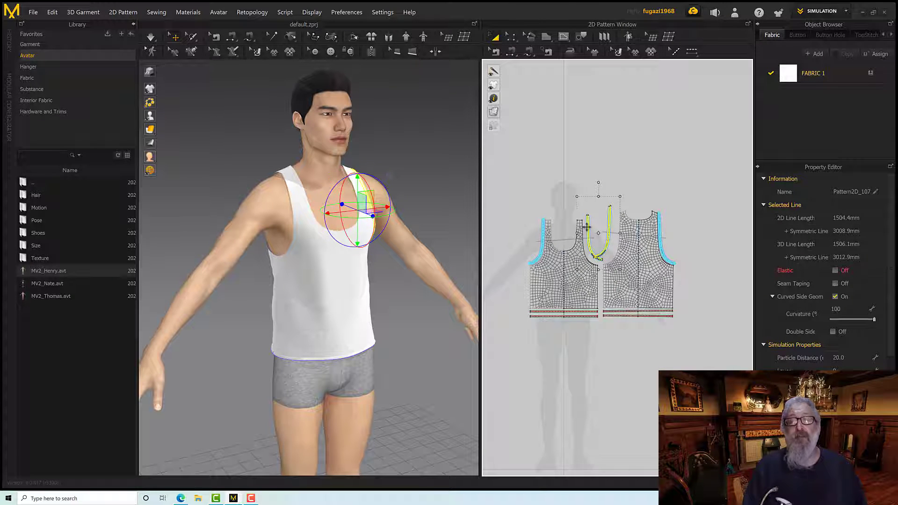
{"action": "key", "text": "Delete"}
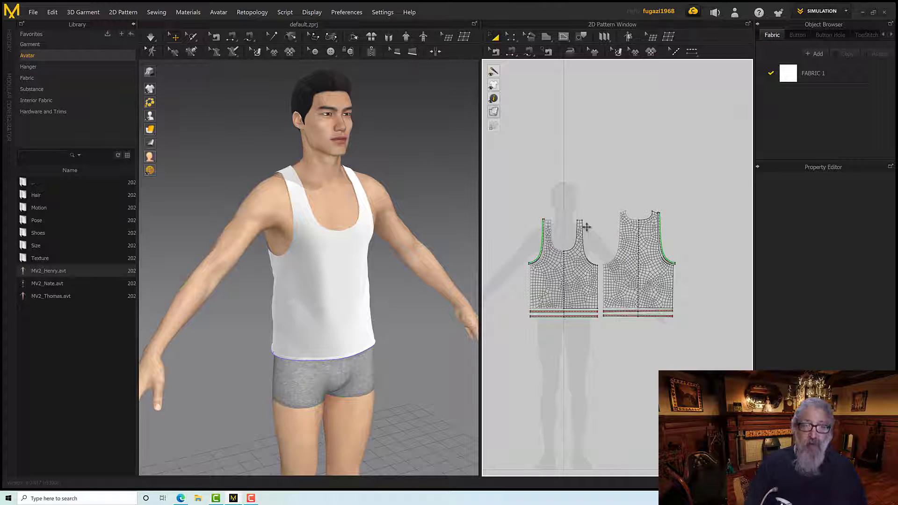
Create an over layer clone of the remaining front and back armhole strips and place it above the patterns
{"action": "scroll", "coordinate": [586, 227], "scroll_direction": "up", "scroll_amount": 3}
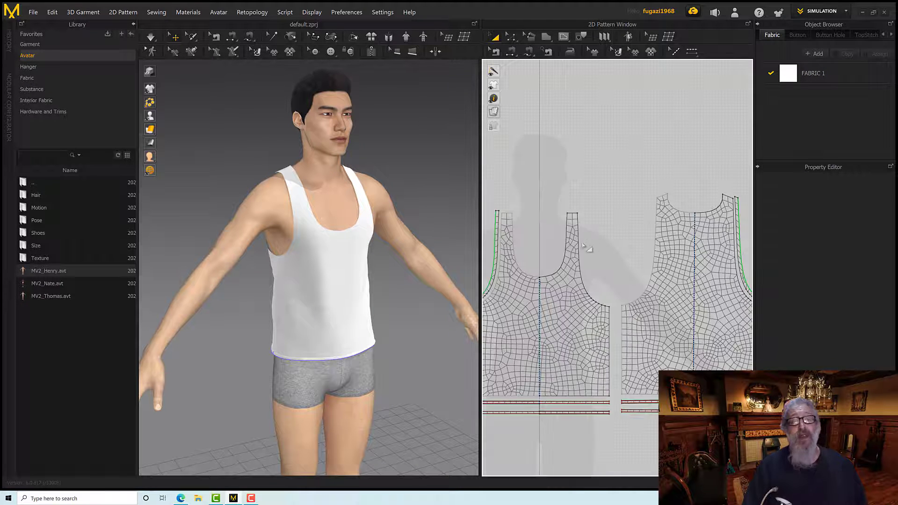
{"action": "scroll", "coordinate": [529, 259], "scroll_direction": "down", "scroll_amount": 3}
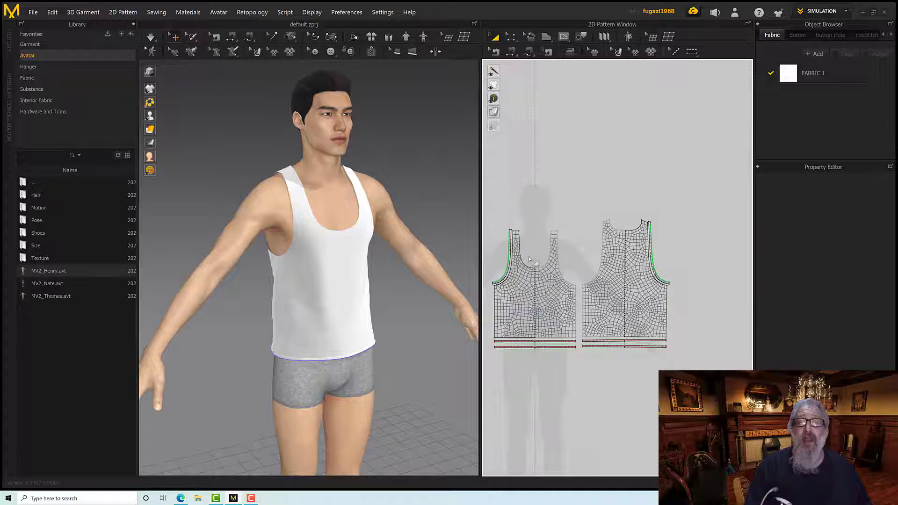
{"action": "left_click", "coordinate": [505, 259]}
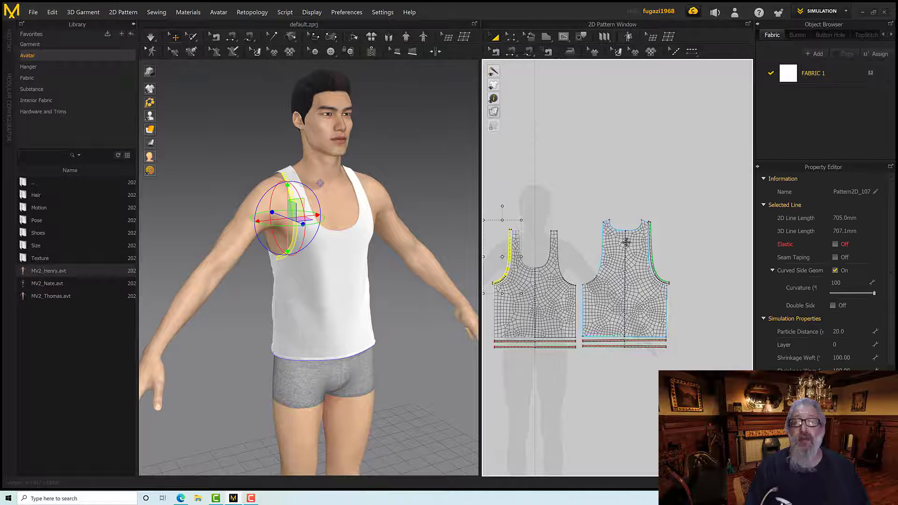
{"action": "left_click", "coordinate": [651, 243], "text": "shift"}
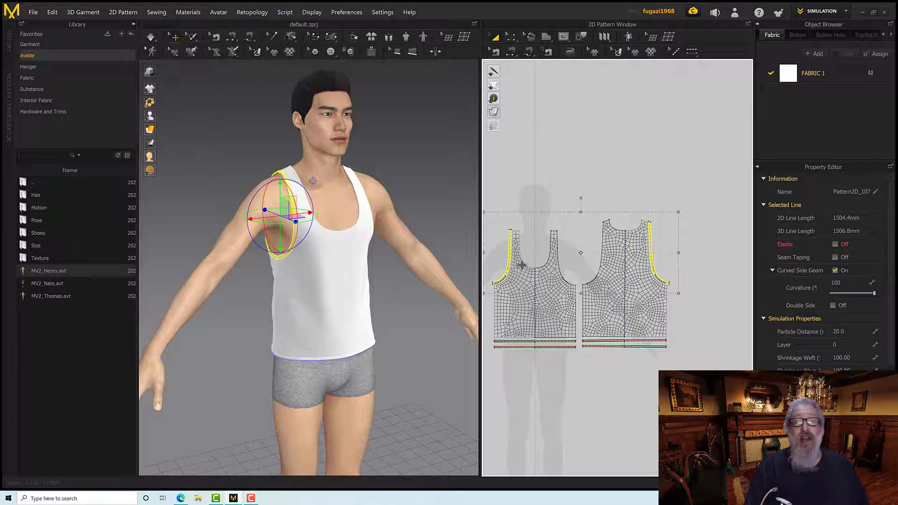
{"action": "scroll", "coordinate": [519, 262], "scroll_direction": "up", "scroll_amount": 1}
{"action": "scroll", "coordinate": [522, 267], "scroll_direction": "up", "scroll_amount": 5}
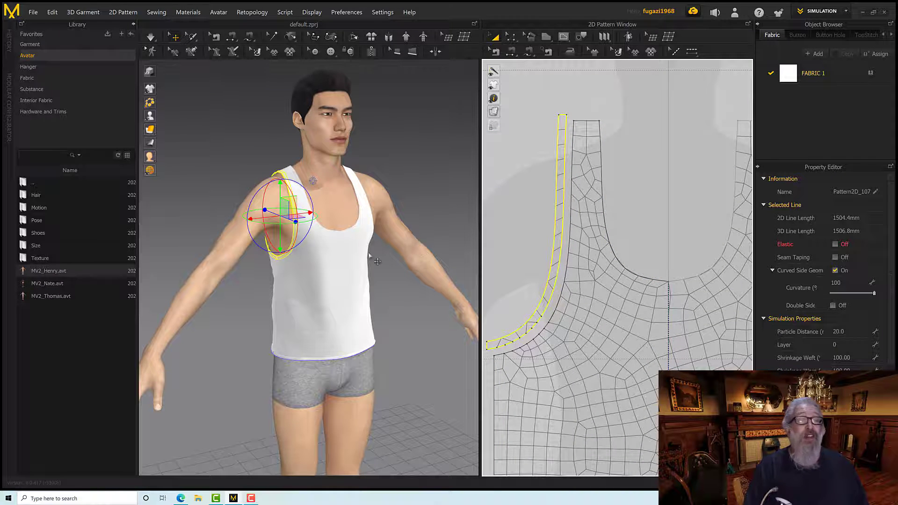
{"action": "scroll", "coordinate": [300, 258], "scroll_direction": "down", "scroll_amount": 3}
{"action": "scroll", "coordinate": [299, 262], "scroll_direction": "up", "scroll_amount": 2}
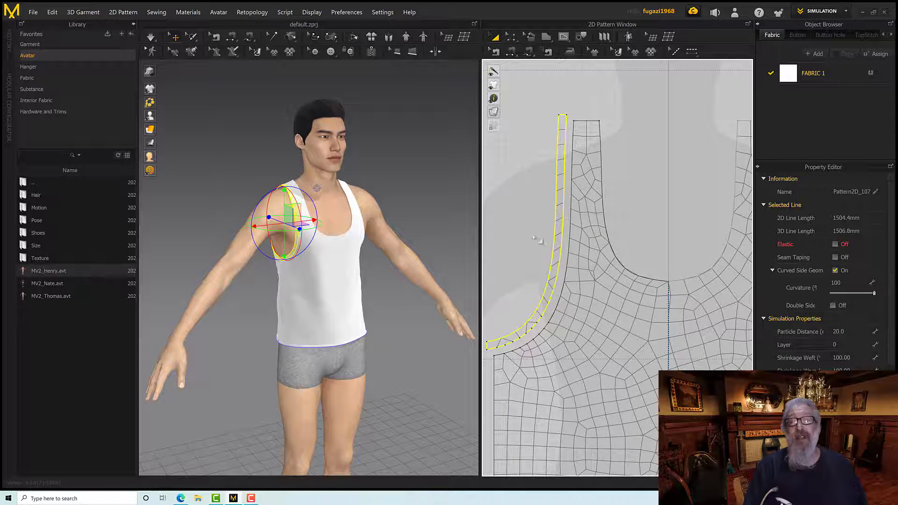
{"action": "right_click", "coordinate": [558, 225]}
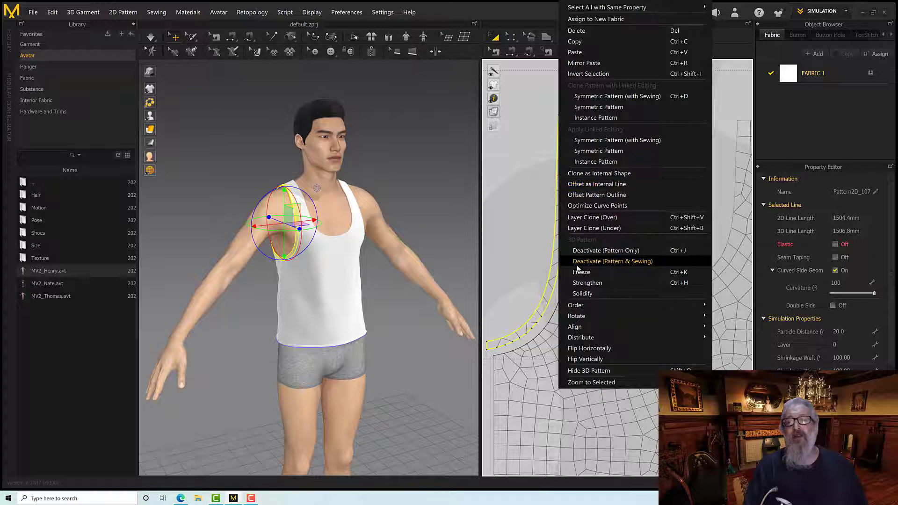
{"action": "left_click", "coordinate": [583, 218]}
{"action": "scroll", "coordinate": [513, 209], "scroll_direction": "down", "scroll_amount": 5}
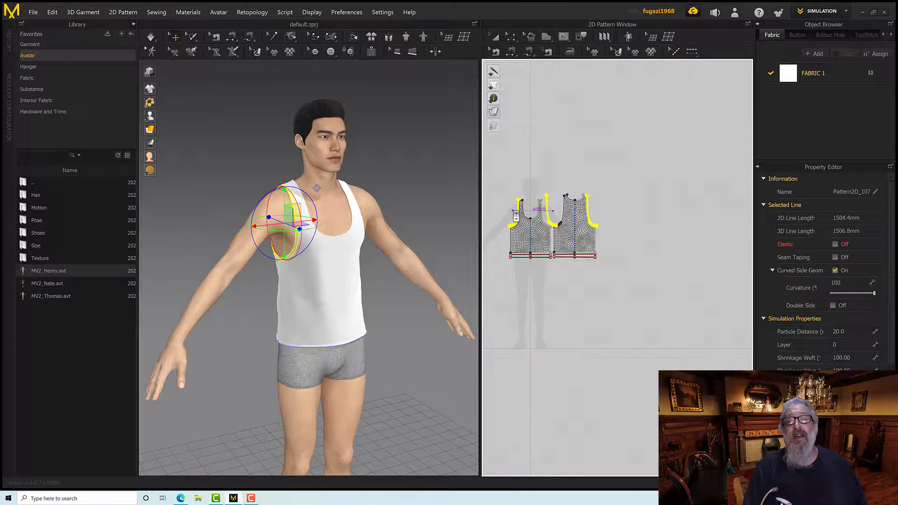
{"action": "left_click", "coordinate": [511, 174]}
{"action": "middle_click_drag", "start_coordinate": [491, 183], "coordinate": [559, 188]}
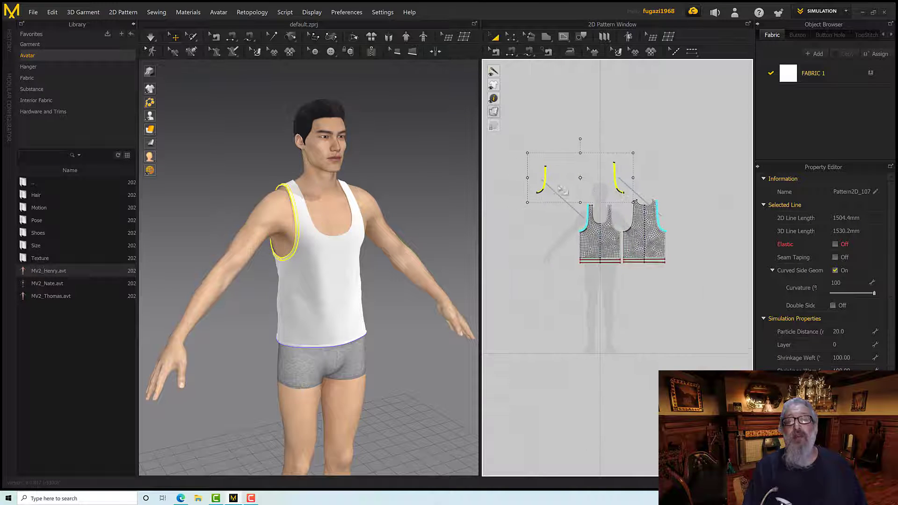
Move the cloned front and back armhole strips close beside their matching original strips in the 2D pattern
{"action": "left_click_drag", "start_coordinate": [544, 177], "coordinate": [577, 183]}
{"action": "left_click", "coordinate": [624, 187]}
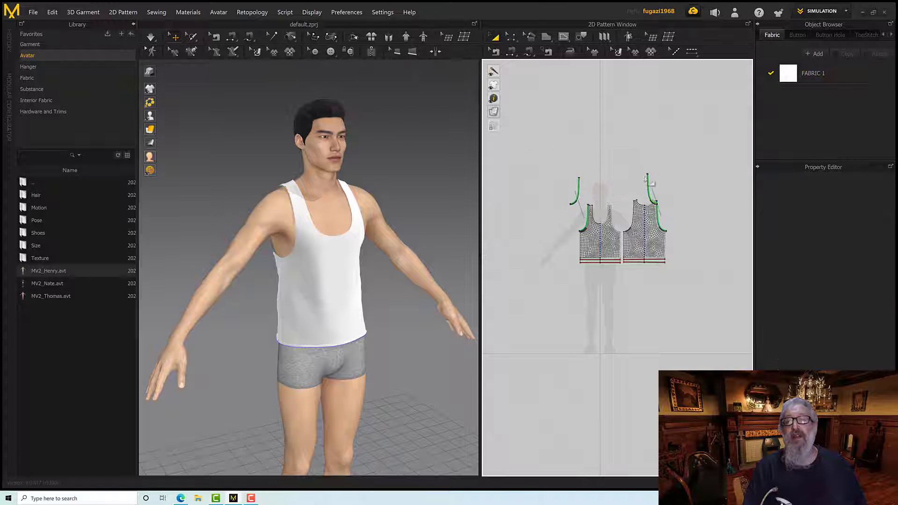
{"action": "left_click_drag", "start_coordinate": [646, 177], "coordinate": [661, 195]}
{"action": "left_click_drag", "start_coordinate": [577, 189], "coordinate": [582, 211]}
{"action": "scroll", "coordinate": [407, 265], "scroll_direction": "down", "scroll_amount": 3}
{"action": "scroll", "coordinate": [406, 266], "scroll_direction": "up", "scroll_amount": 5}
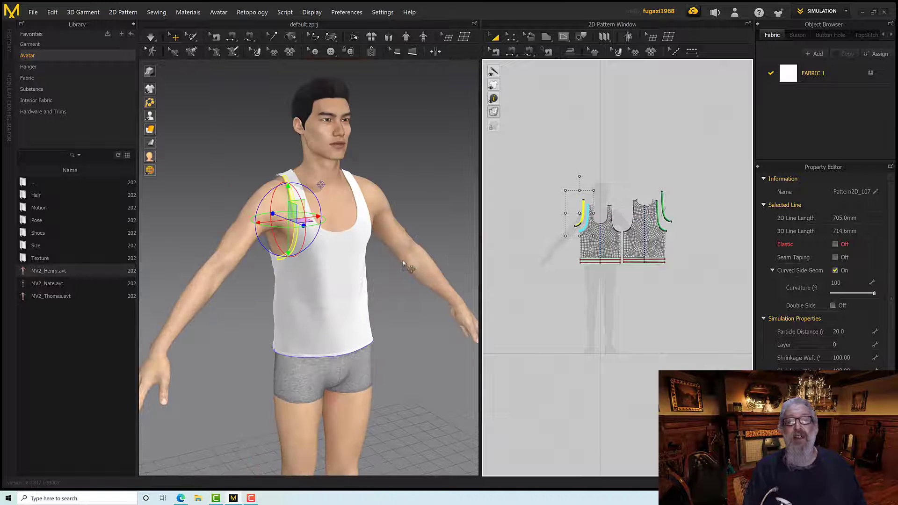
Move the cloned front and back armhole strips together to the empty area above the garment patterns, then clear the selection
{"action": "scroll", "coordinate": [345, 271], "scroll_direction": "up", "scroll_amount": 4}
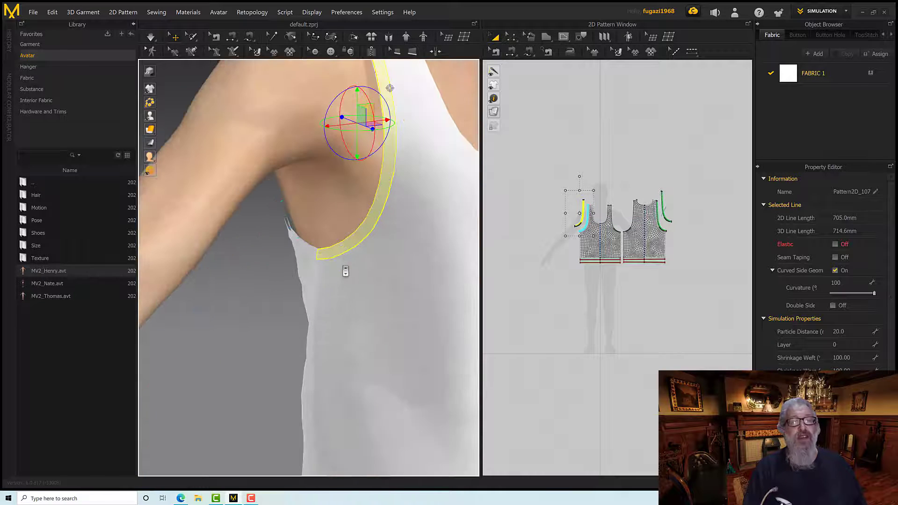
{"action": "left_click", "coordinate": [596, 241]}
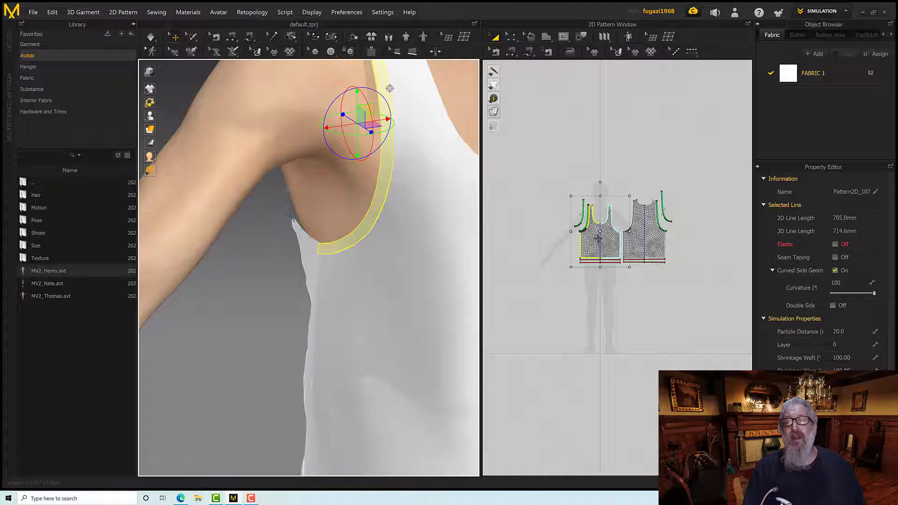
{"action": "left_click", "coordinate": [580, 222]}
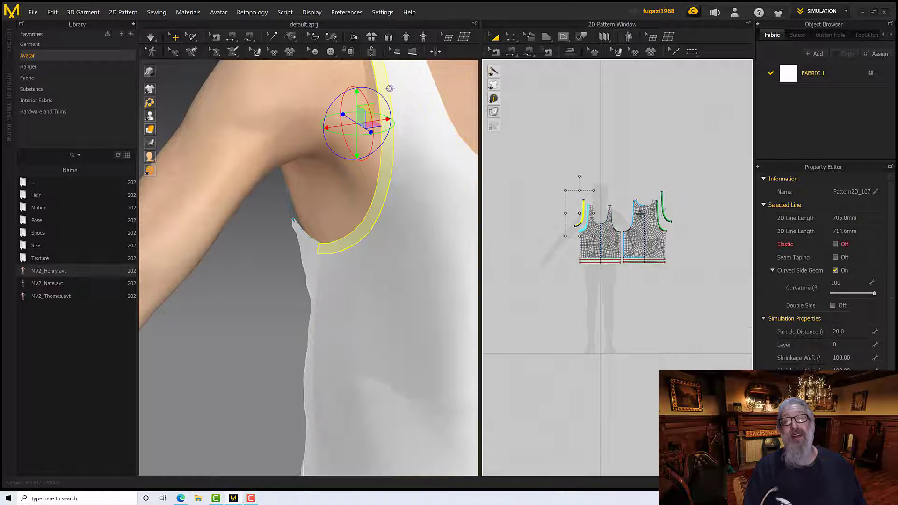
{"action": "left_click", "coordinate": [664, 213], "text": "shift"}
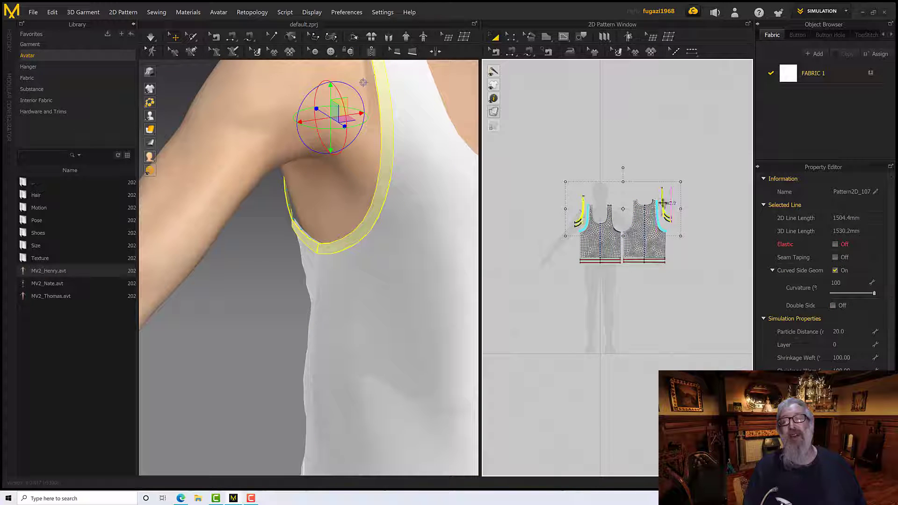
{"action": "left_click_drag", "start_coordinate": [664, 214], "coordinate": [654, 128]}
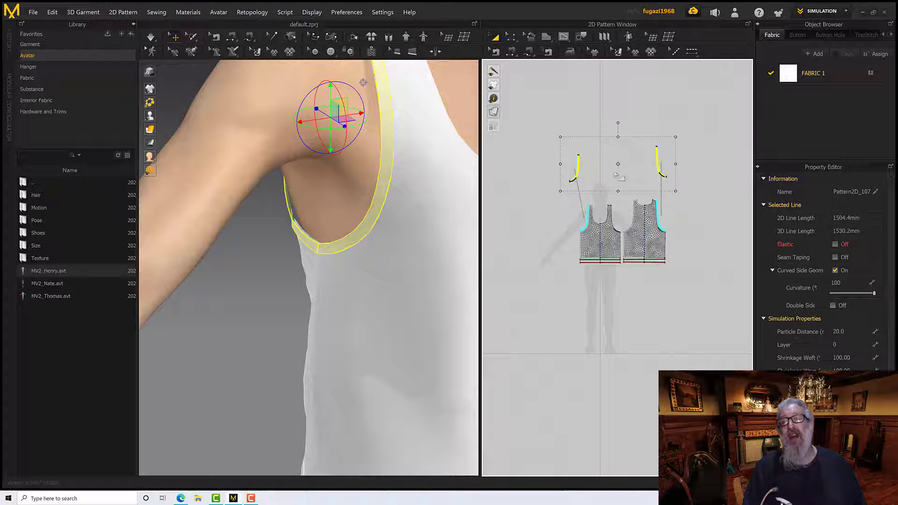
{"action": "left_click", "coordinate": [513, 143]}
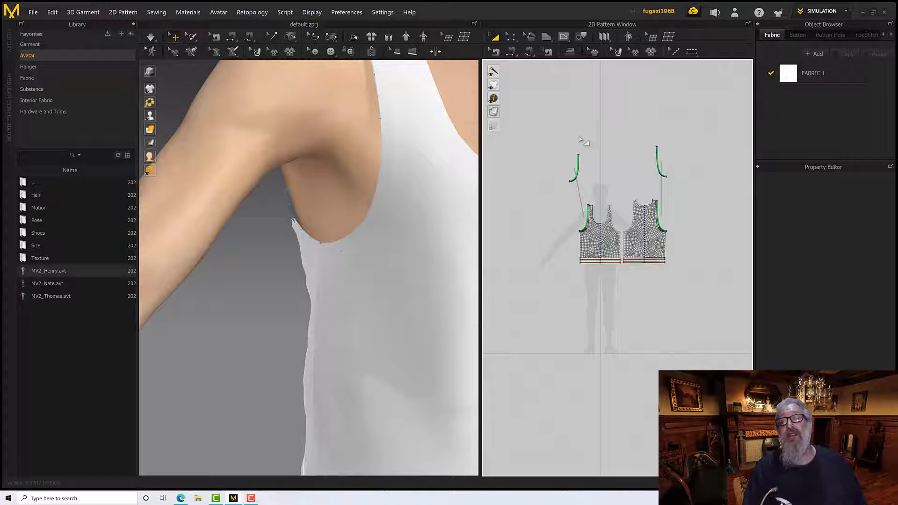
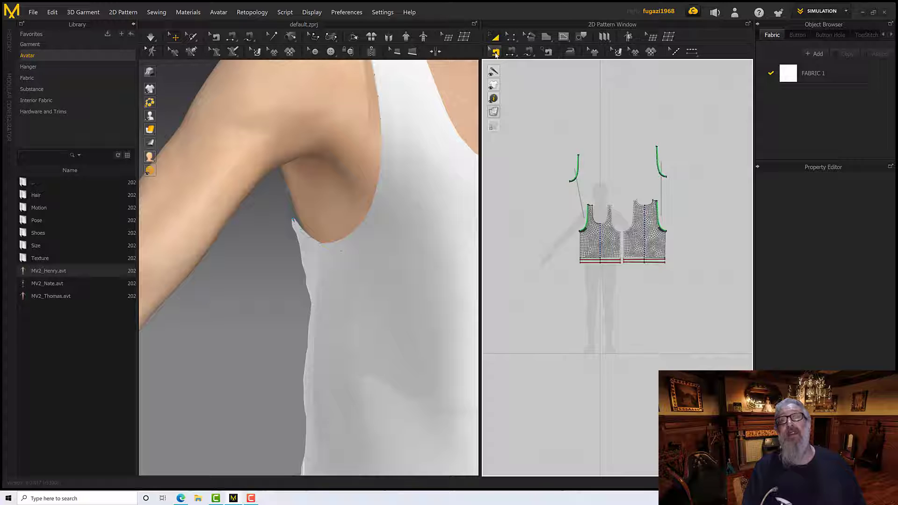
Delete the existing seams on the cloned front and back armhole strips above the patterns
{"action": "left_click", "coordinate": [494, 53]}
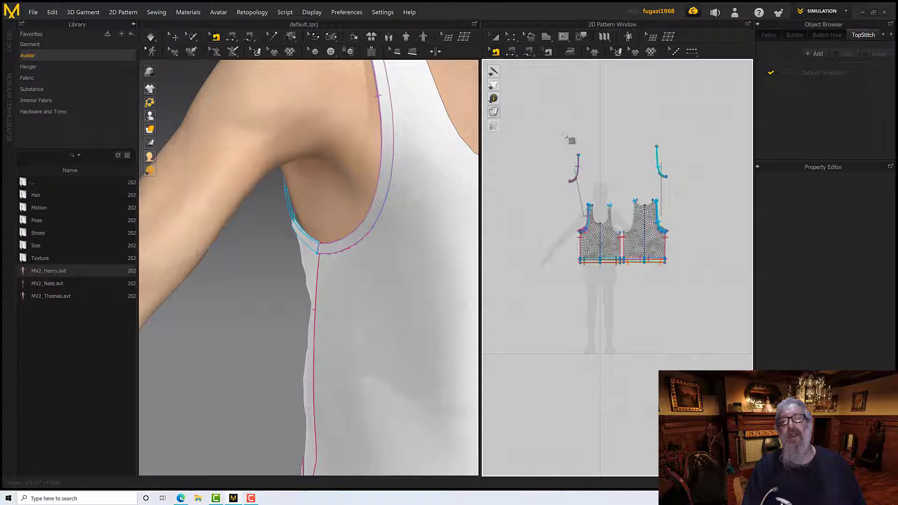
{"action": "left_click_drag", "start_coordinate": [541, 119], "coordinate": [681, 195]}
{"action": "left_click", "coordinate": [681, 195]}
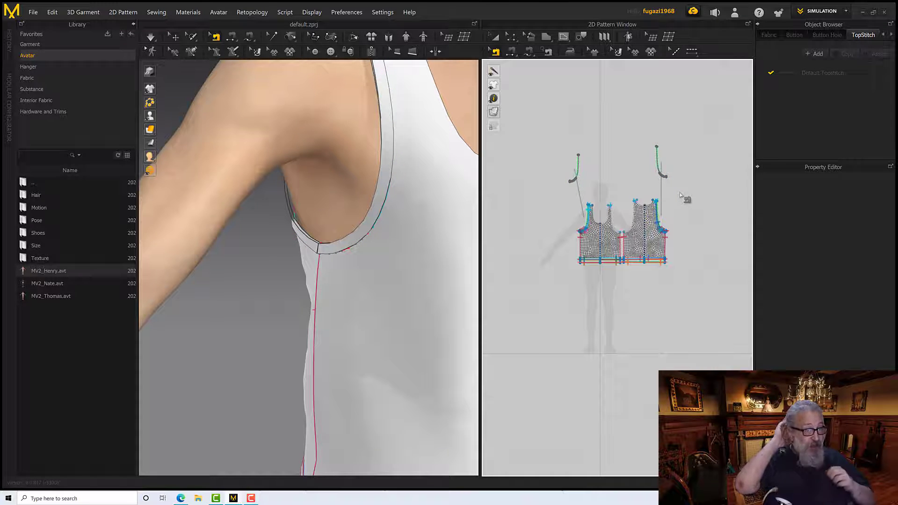
Move the original front and back armhole strips off the body patterns, placing each close beside its matching clone
{"action": "left_click", "coordinate": [495, 37]}
{"action": "scroll", "coordinate": [586, 217], "scroll_direction": "down", "scroll_amount": 6}
{"action": "scroll", "coordinate": [586, 217], "scroll_direction": "up", "scroll_amount": 7}
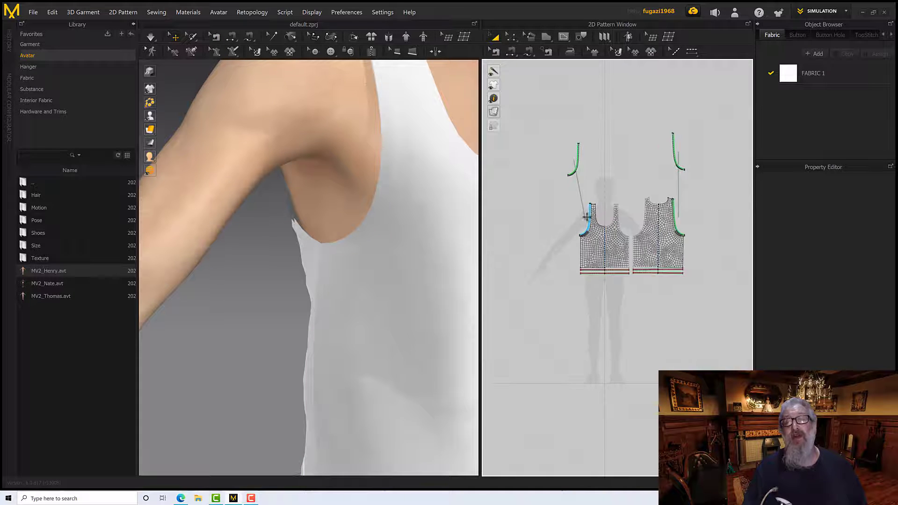
{"action": "left_click_drag", "start_coordinate": [589, 218], "coordinate": [583, 166]}
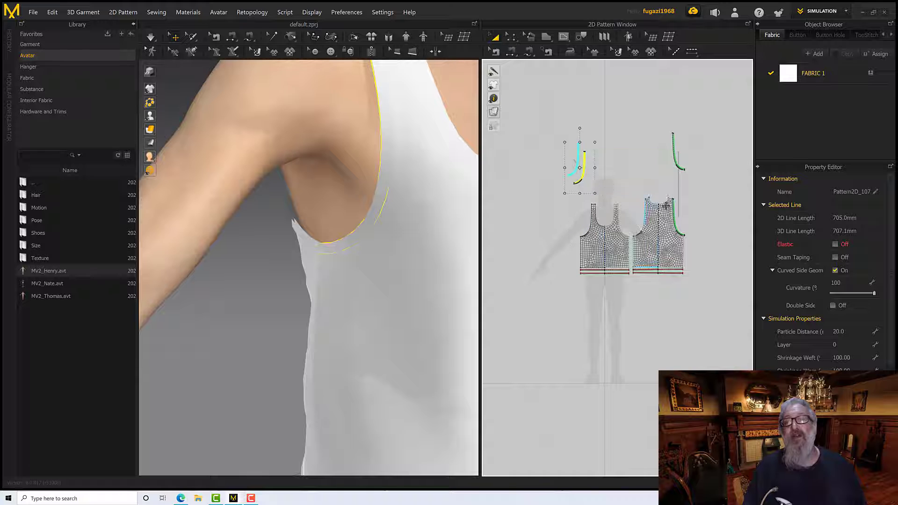
{"action": "left_click_drag", "start_coordinate": [673, 216], "coordinate": [667, 152]}
{"action": "scroll", "coordinate": [610, 178], "scroll_direction": "up", "scroll_amount": 10}
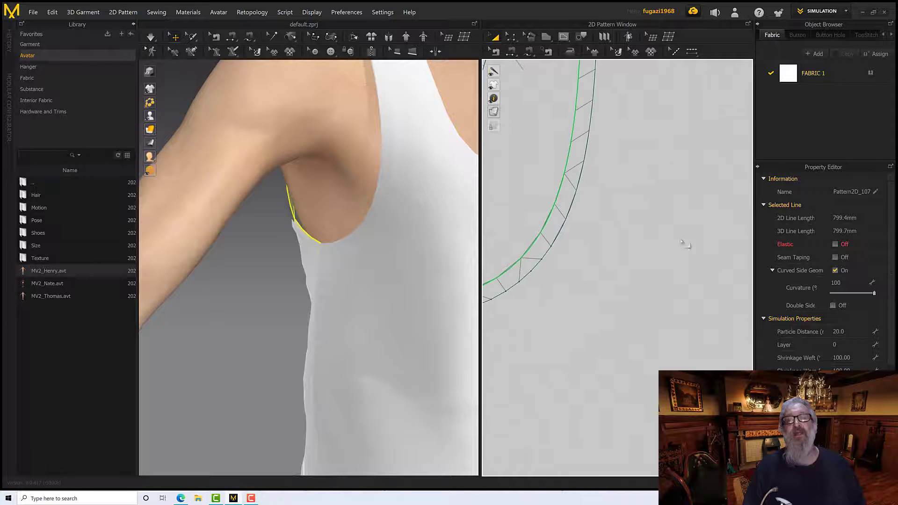
{"action": "scroll", "coordinate": [637, 220], "scroll_direction": "down", "scroll_amount": 10}
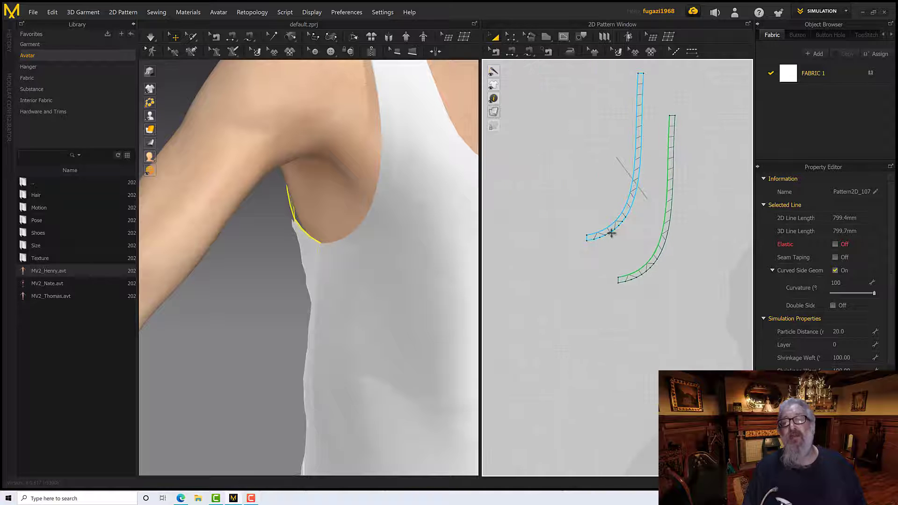
Examine the points and segments that divide the longer outer edge of the front armhole strip
{"action": "left_click", "coordinate": [511, 37]}
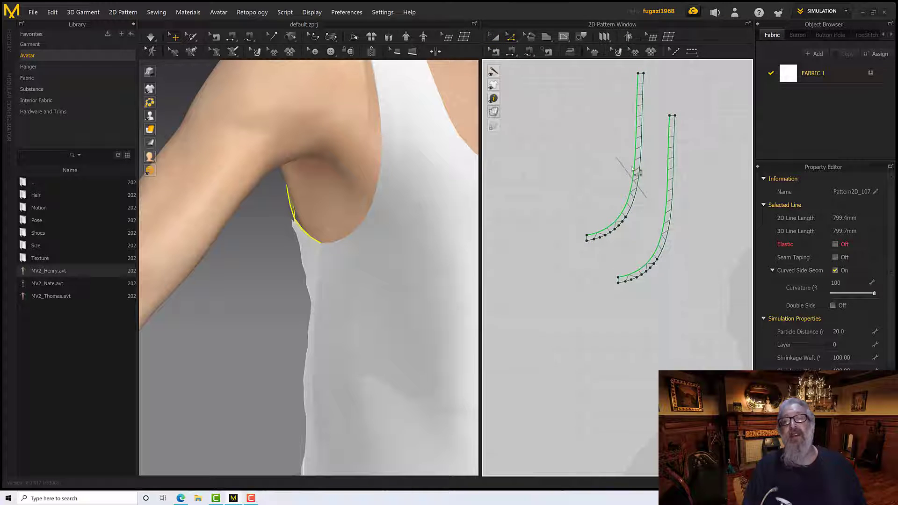
{"action": "left_click", "coordinate": [636, 172]}
{"action": "left_click", "coordinate": [625, 218]}
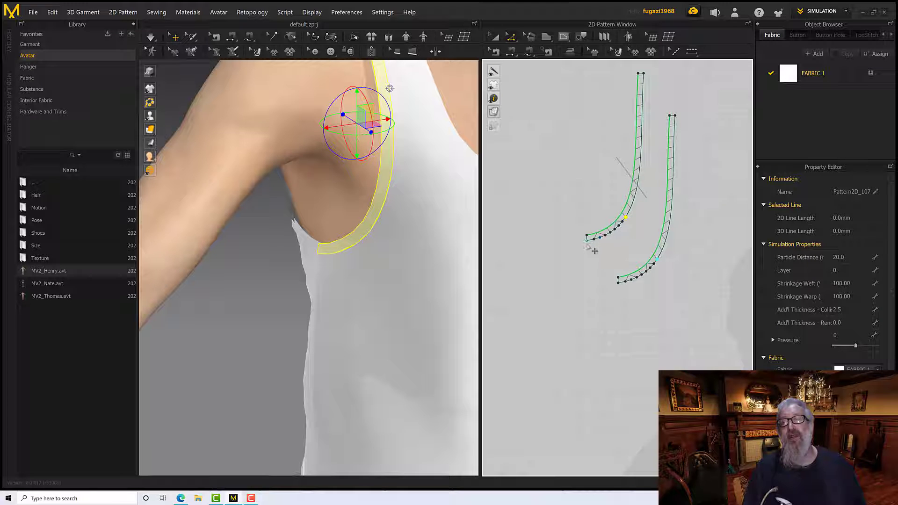
{"action": "left_click", "coordinate": [633, 212]}
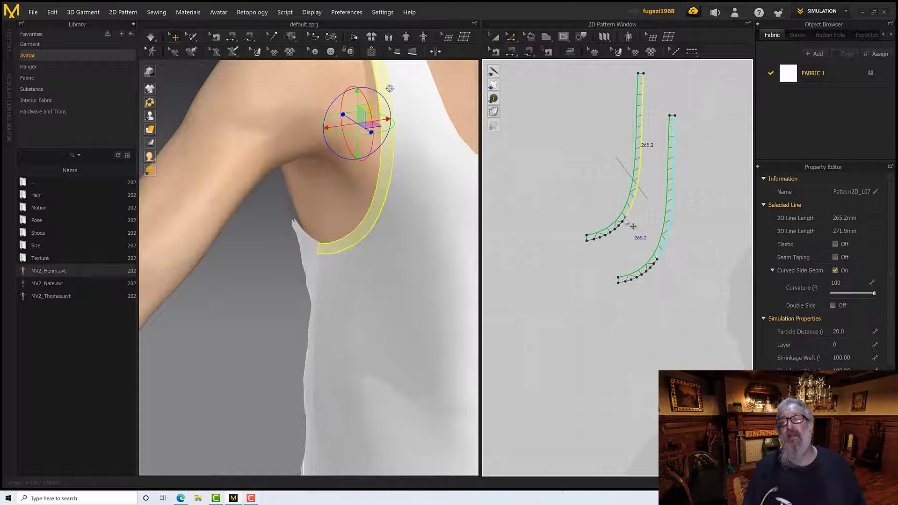
{"action": "right_click_drag", "start_coordinate": [569, 197], "coordinate": [553, 237]}
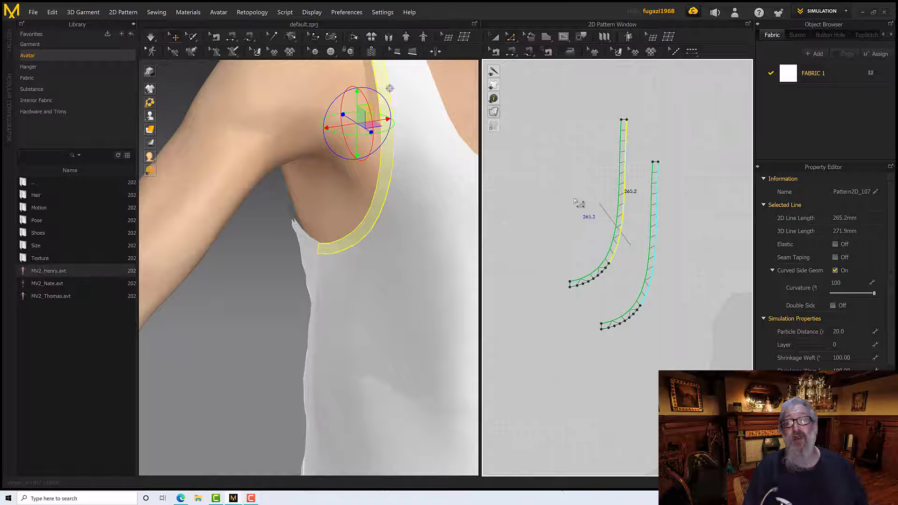
{"action": "right_click_drag", "start_coordinate": [574, 201], "coordinate": [557, 214]}
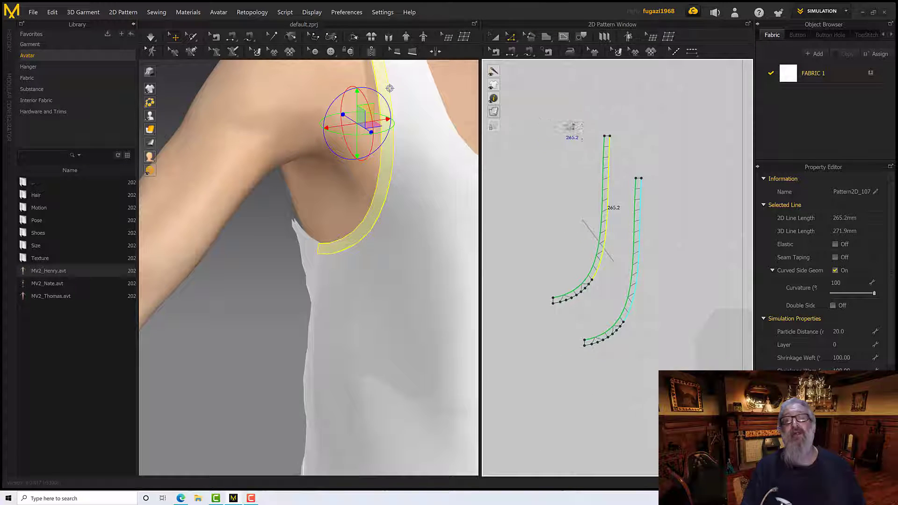
Join the two front armhole strips, using Free Sewing along their full longer edges and Segment Sewing along their shorter curved edges
{"action": "left_click", "coordinate": [530, 54]}
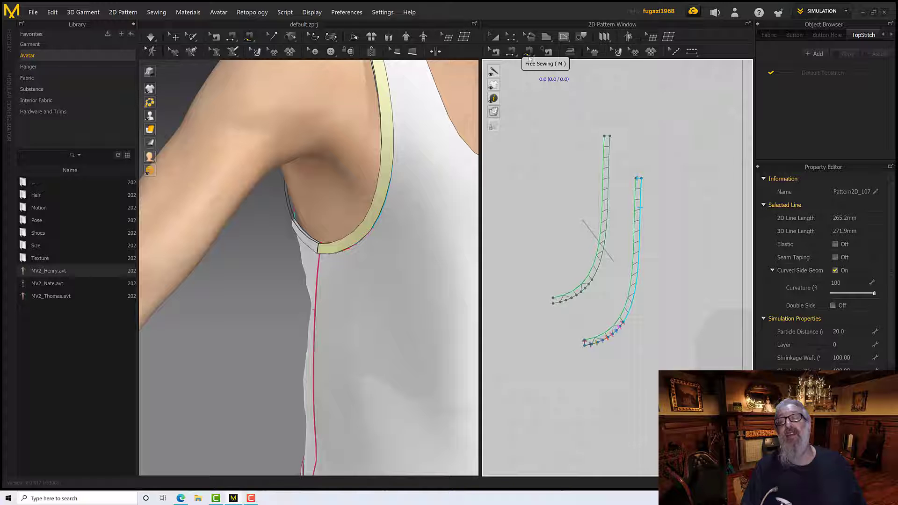
{"action": "left_click", "coordinate": [529, 57]}
{"action": "left_click", "coordinate": [608, 150]}
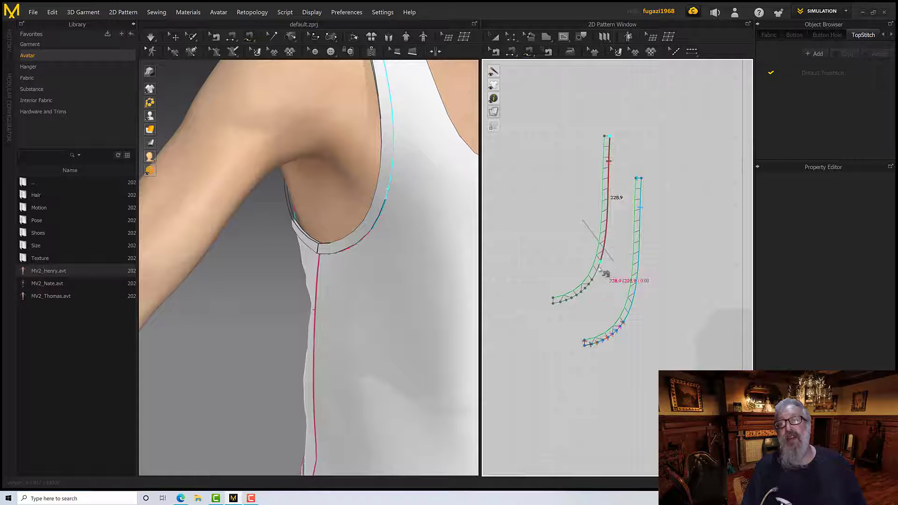
{"action": "left_click", "coordinate": [555, 304]}
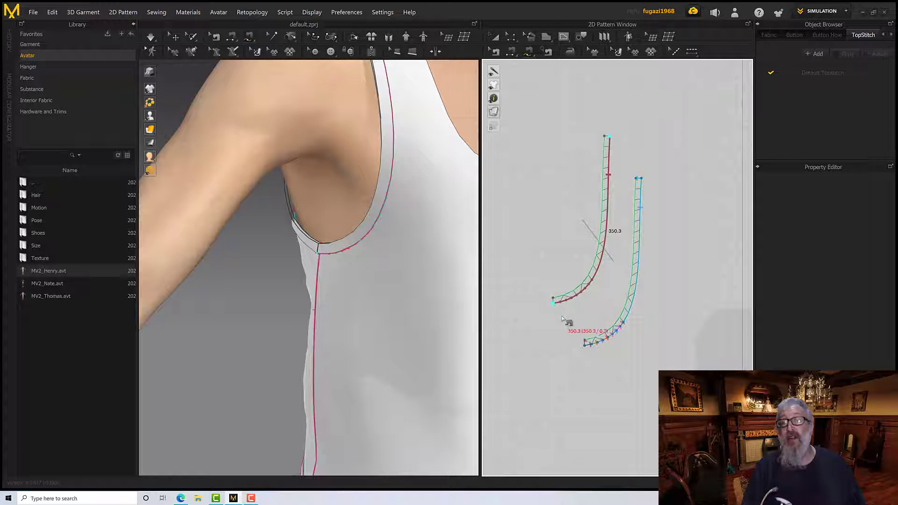
{"action": "left_click", "coordinate": [639, 180]}
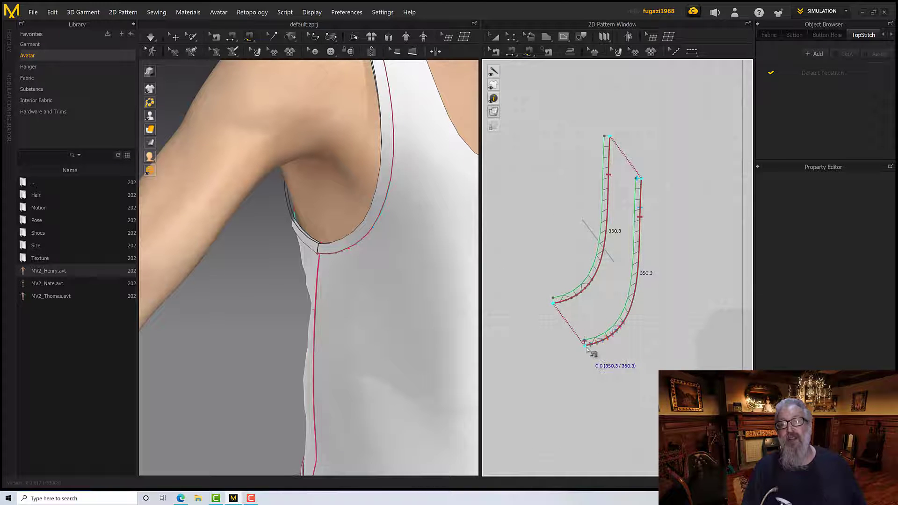
{"action": "left_click", "coordinate": [586, 348]}
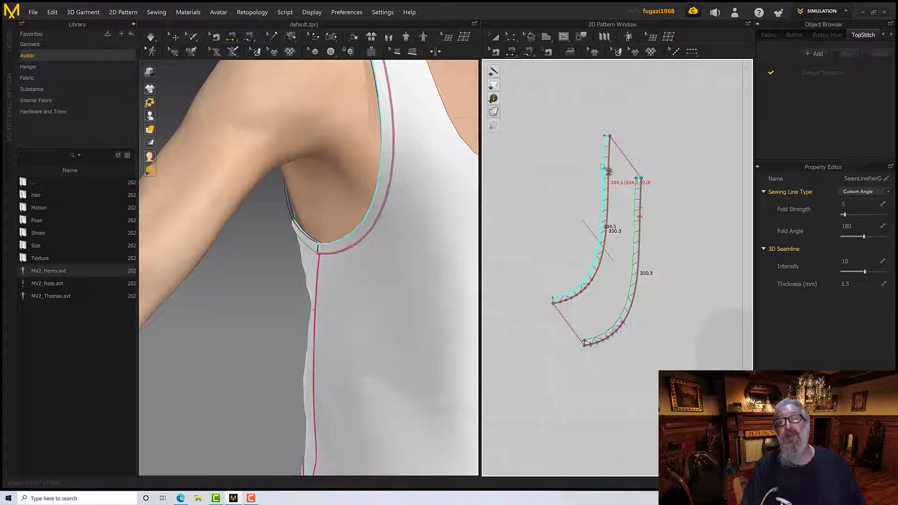
{"action": "left_click", "coordinate": [602, 166]}
{"action": "left_click", "coordinate": [635, 220]}
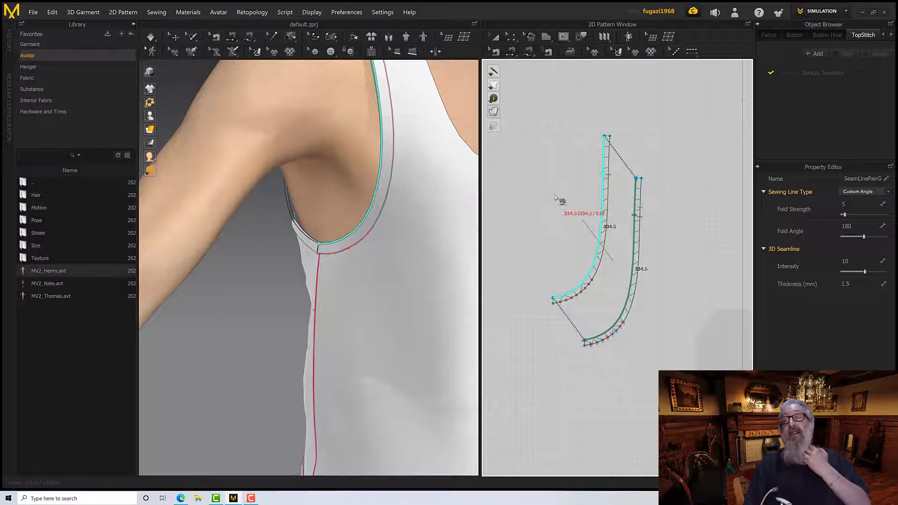
Join the two back armhole strips the same way, with Free Sewing on one pair of long edges and Segment Sewing on the opposite pair
{"action": "scroll", "coordinate": [555, 198], "scroll_direction": "down", "scroll_amount": 5}
{"action": "middle_click_drag", "start_coordinate": [650, 198], "coordinate": [523, 215]}
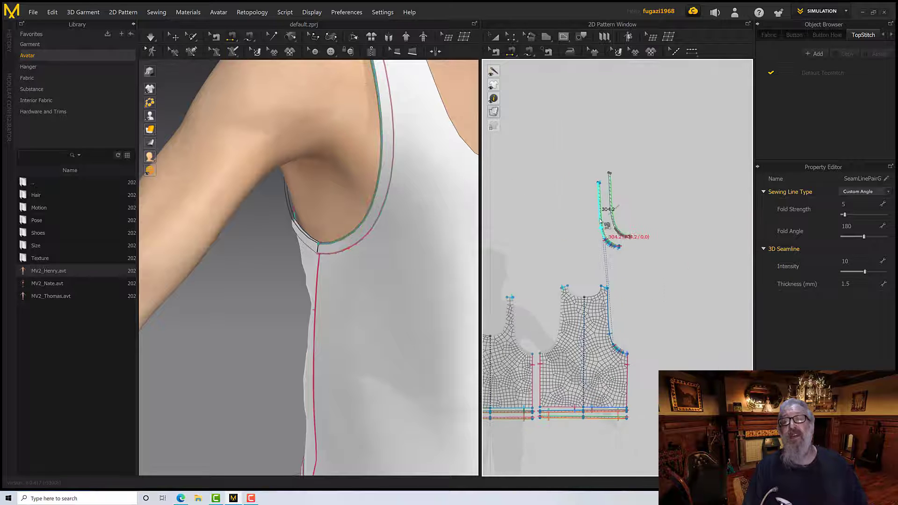
{"action": "scroll", "coordinate": [602, 221], "scroll_direction": "up", "scroll_amount": 5}
{"action": "scroll", "coordinate": [629, 217], "scroll_direction": "down", "scroll_amount": 3}
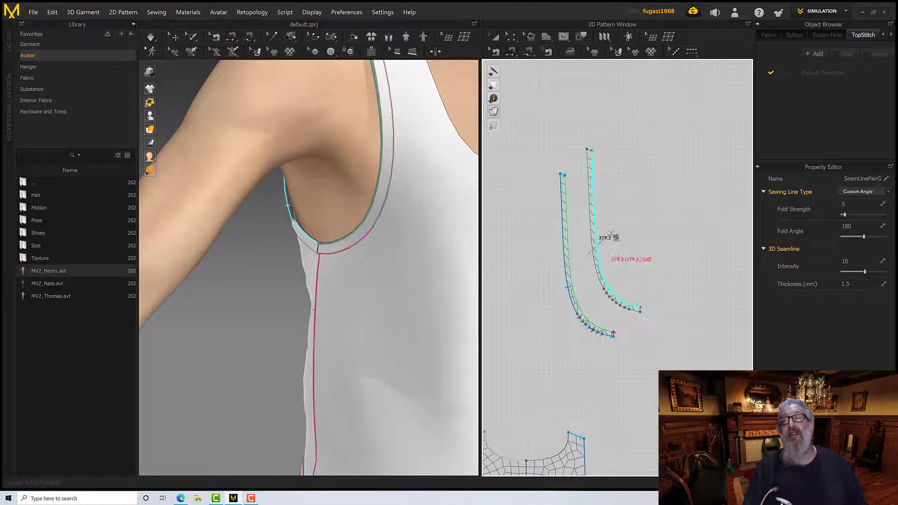
{"action": "left_click", "coordinate": [528, 51]}
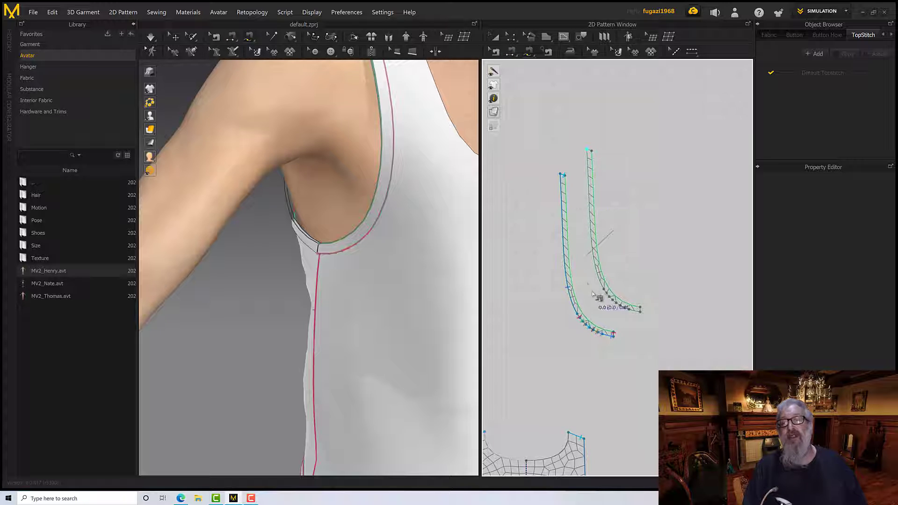
{"action": "left_click", "coordinate": [639, 311]}
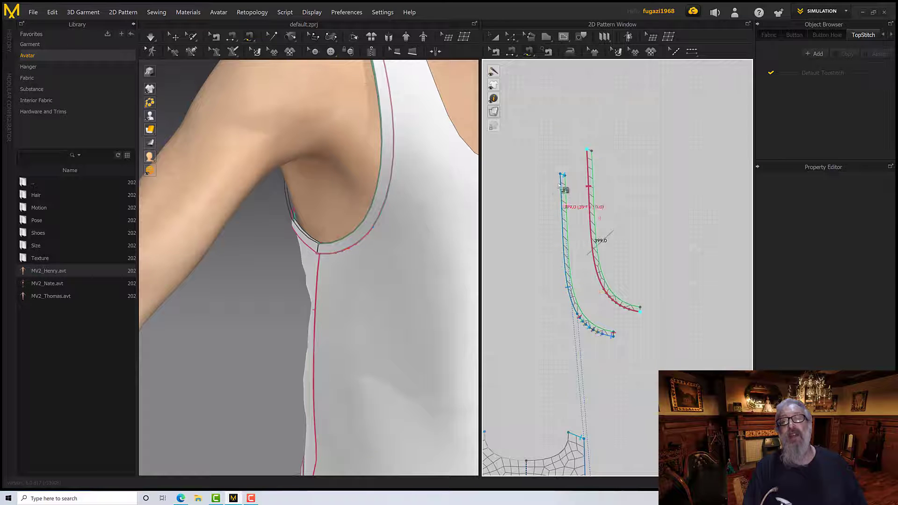
{"action": "left_click", "coordinate": [562, 175]}
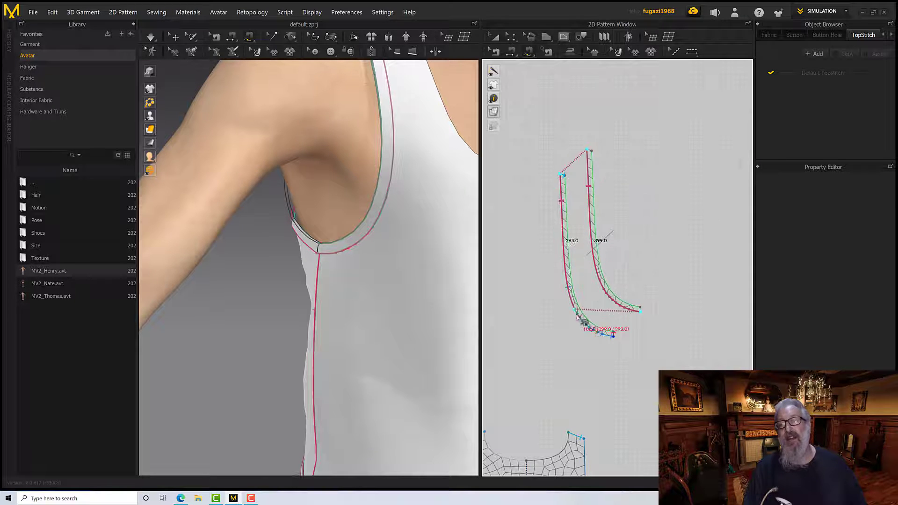
{"action": "left_click", "coordinate": [613, 336]}
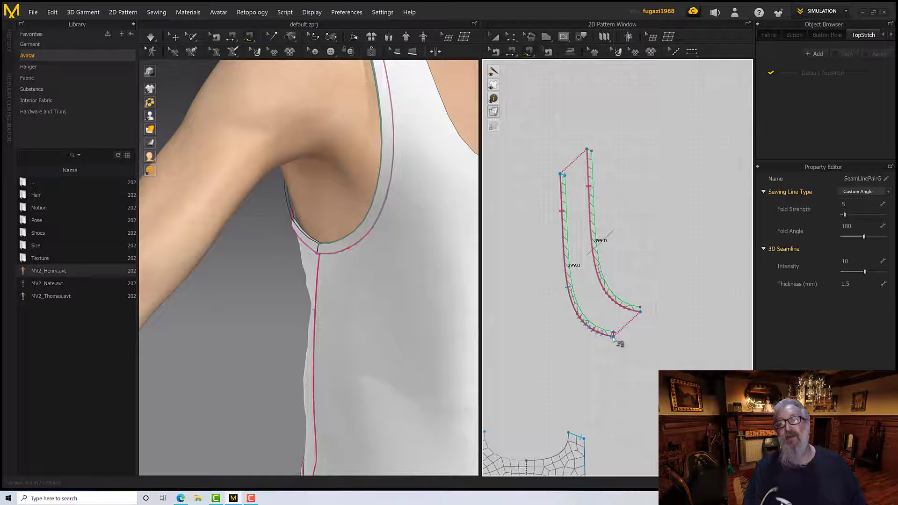
{"action": "left_click", "coordinate": [593, 160]}
{"action": "left_click", "coordinate": [565, 201]}
{"action": "left_click", "coordinate": [562, 203]}
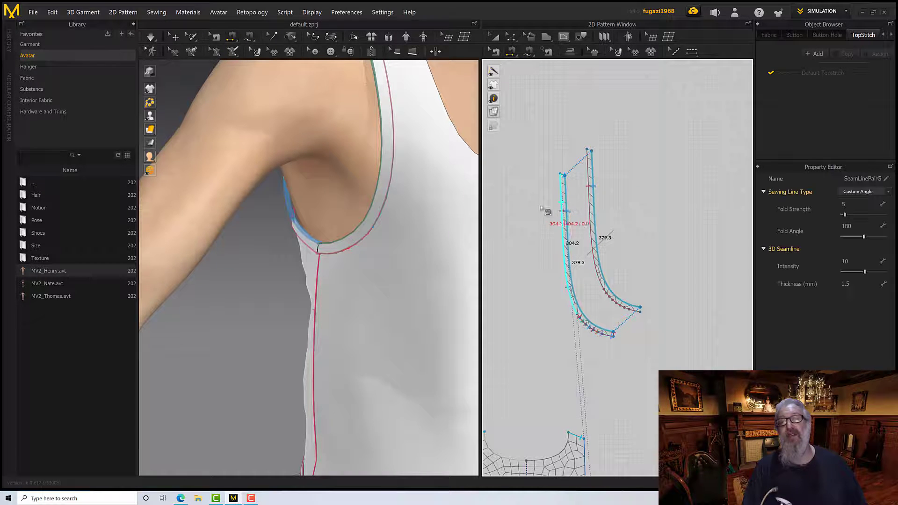
Move the pair of back armhole strips beside the pair of front armhole strips above the front pattern
{"action": "scroll", "coordinate": [533, 222], "scroll_direction": "down", "scroll_amount": 3}
{"action": "middle_click_drag", "start_coordinate": [531, 221], "coordinate": [662, 227]}
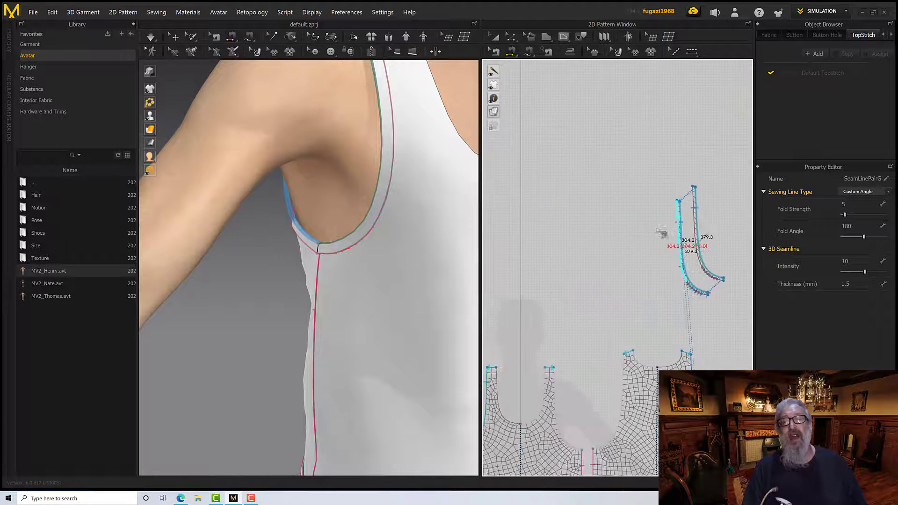
{"action": "middle_click_drag", "start_coordinate": [574, 217], "coordinate": [635, 214]}
{"action": "scroll", "coordinate": [632, 213], "scroll_direction": "down", "scroll_amount": 3}
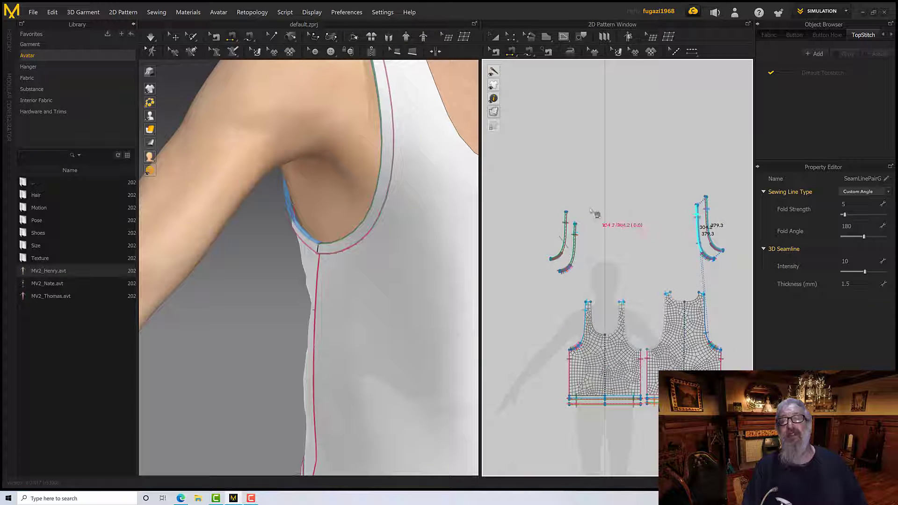
{"action": "left_click", "coordinate": [497, 41]}
{"action": "left_click_drag", "start_coordinate": [662, 161], "coordinate": [751, 294]}
{"action": "left_click_drag", "start_coordinate": [710, 230], "coordinate": [598, 245]}
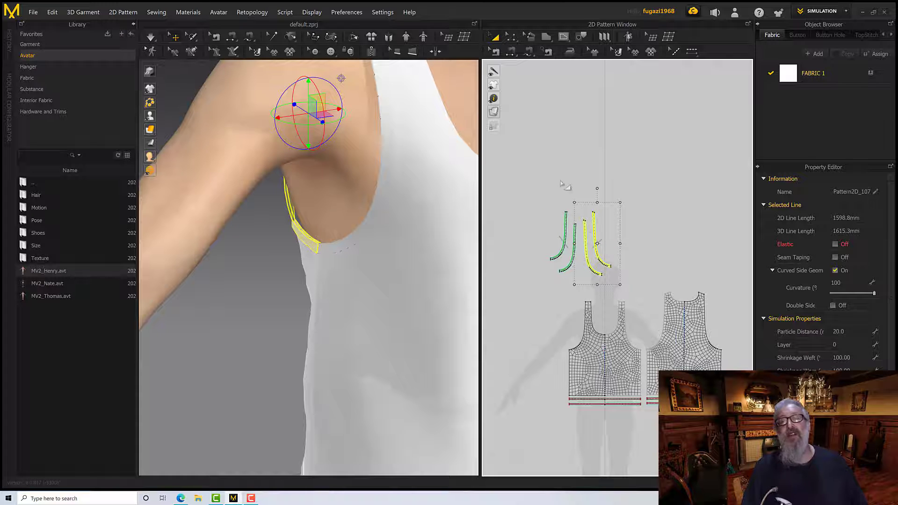
Sew the cloned front and back armhole strips to each other at their shoulder ends and underarm ends with Segment Sewing
{"action": "scroll", "coordinate": [563, 185], "scroll_direction": "up", "scroll_amount": 2}
{"action": "left_click", "coordinate": [511, 52]}
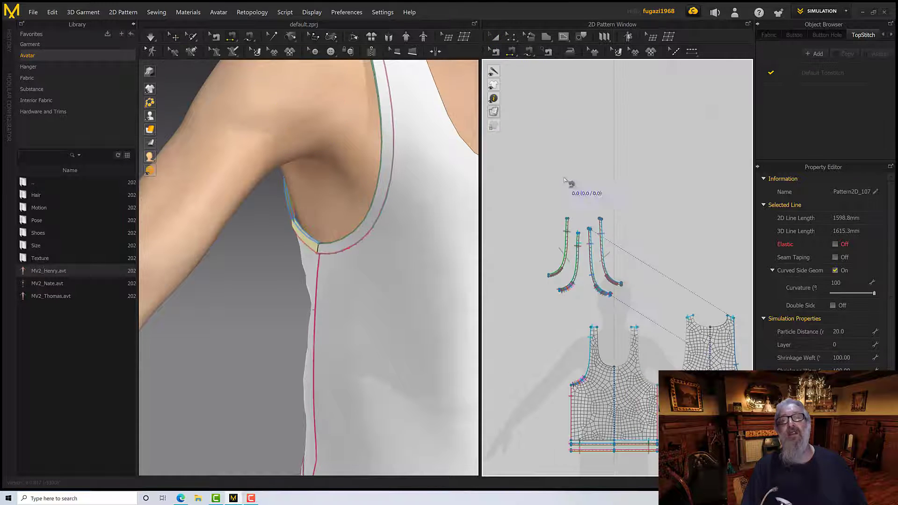
{"action": "scroll", "coordinate": [567, 182], "scroll_direction": "up", "scroll_amount": 3}
{"action": "scroll", "coordinate": [566, 271], "scroll_direction": "up", "scroll_amount": 2}
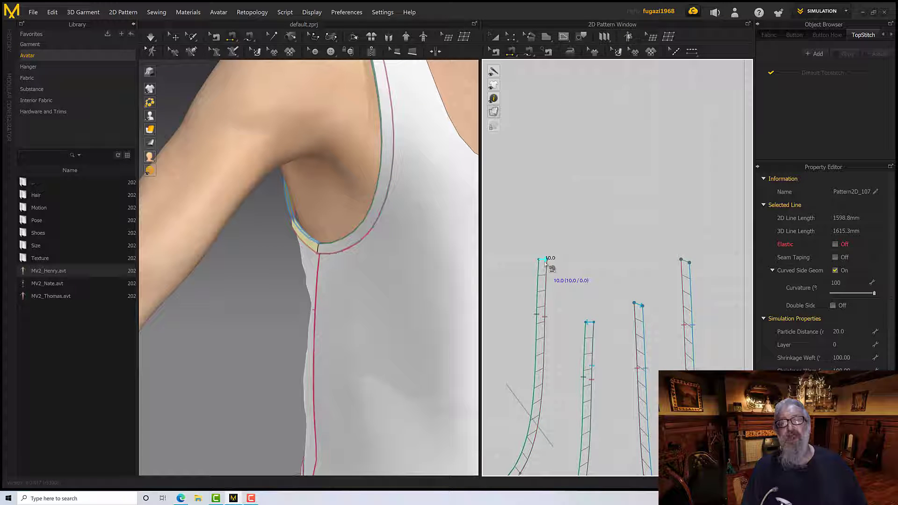
{"action": "left_click", "coordinate": [546, 262]}
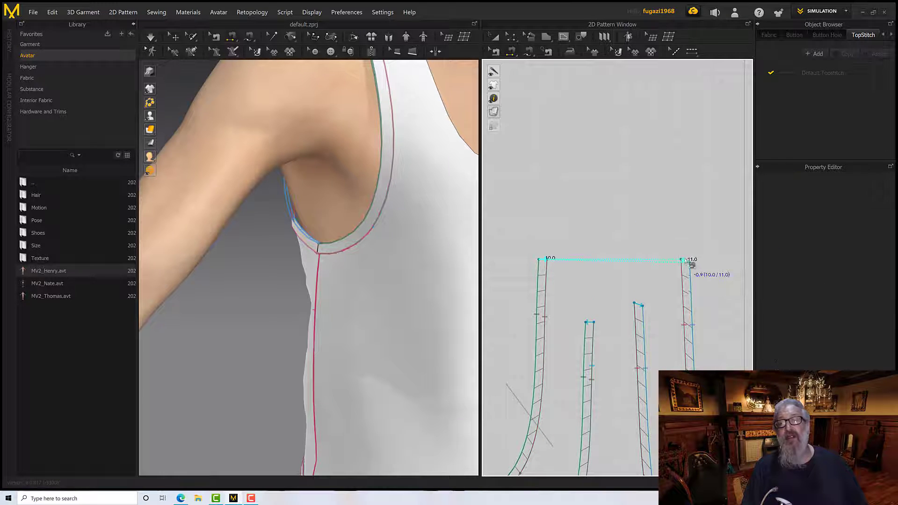
{"action": "left_click", "coordinate": [691, 265]}
{"action": "middle_click_drag", "start_coordinate": [609, 294], "coordinate": [677, 93]}
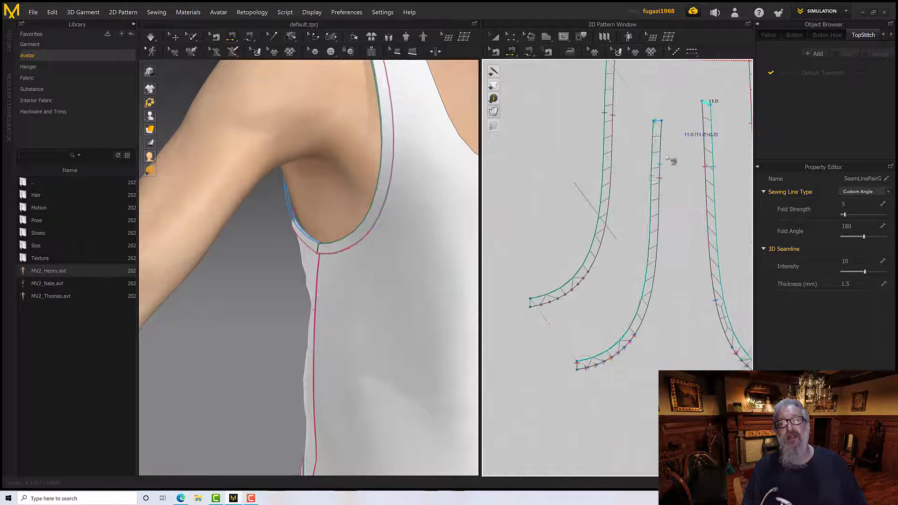
{"action": "left_click", "coordinate": [532, 303]}
{"action": "middle_click_drag", "start_coordinate": [591, 276], "coordinate": [416, 282]}
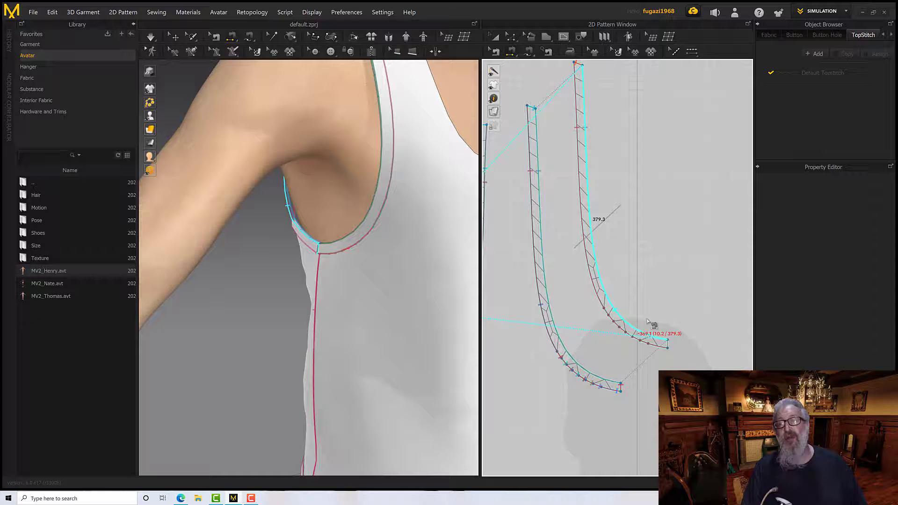
{"action": "left_click", "coordinate": [669, 346]}
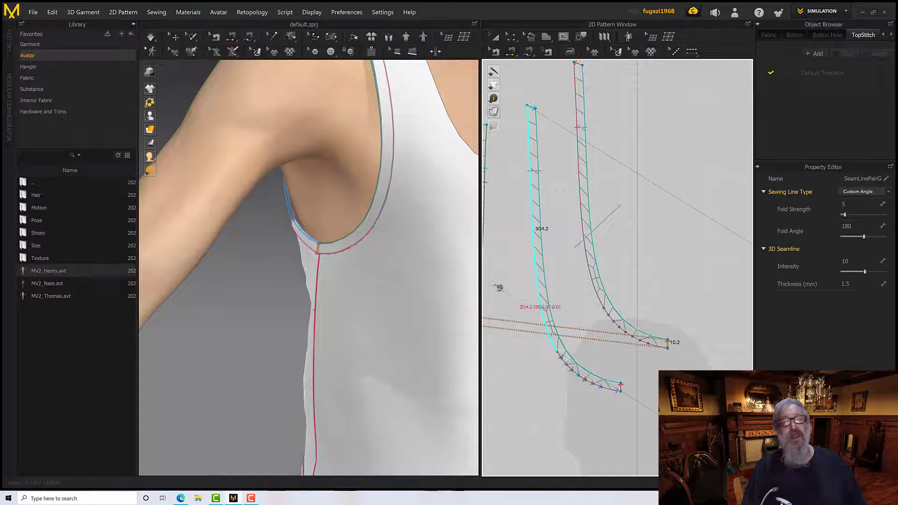
{"action": "mouse_move", "coordinate": [383, 268]}
{"action": "right_mouse_down"}
{"action": "mouse_move", "coordinate": [411, 265]}
{"action": "mouse_move", "coordinate": [390, 266]}
{"action": "right_mouse_up"}
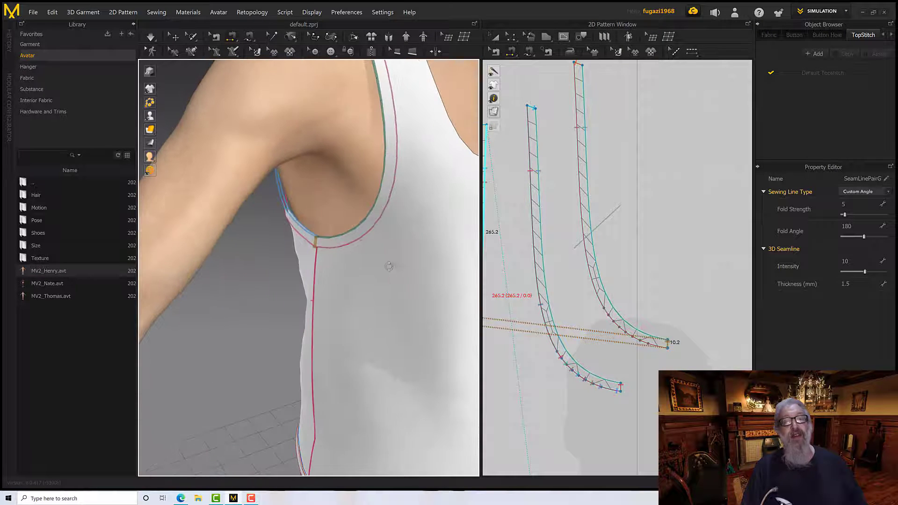
{"action": "left_click", "coordinate": [511, 36]}
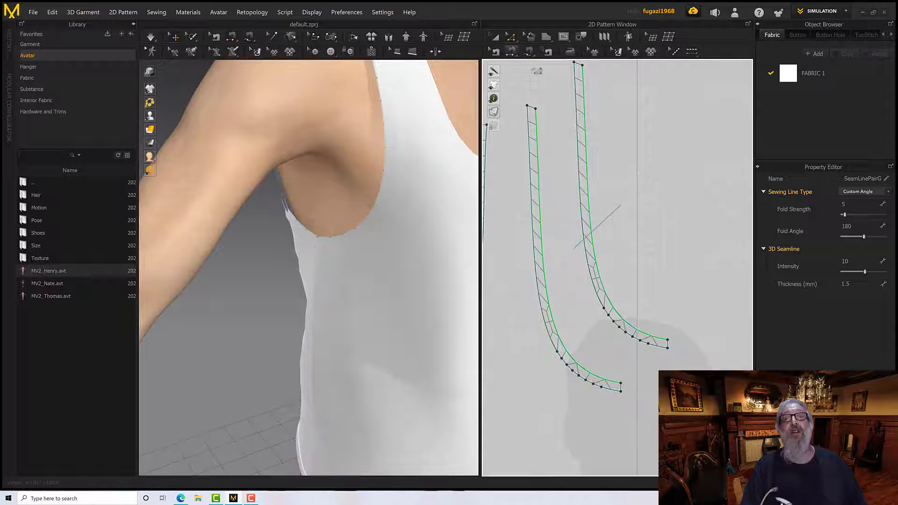
Offset the longer inner edges of the front and back armhole strips as two internal lines spaced 1 mm apart
{"action": "left_click", "coordinate": [584, 104]}
{"action": "right_click_drag", "start_coordinate": [555, 206], "coordinate": [698, 186]}
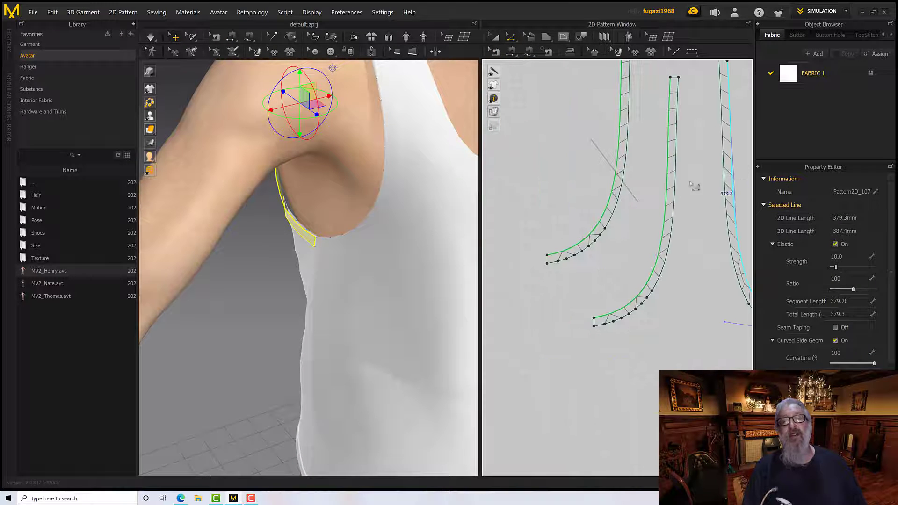
{"action": "middle_click_drag", "start_coordinate": [637, 187], "coordinate": [626, 203]}
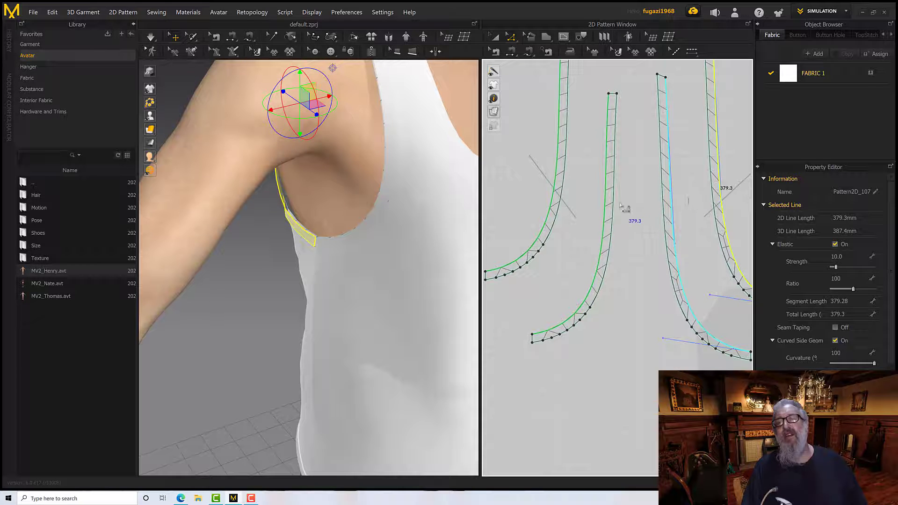
{"action": "left_click", "coordinate": [555, 195], "text": "shift"}
{"action": "right_click", "coordinate": [553, 194]}
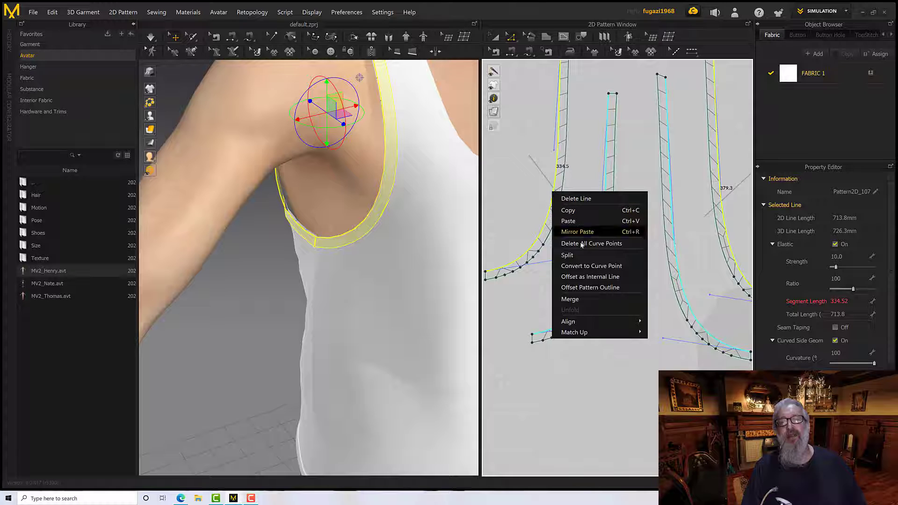
{"action": "left_click", "coordinate": [580, 277]}
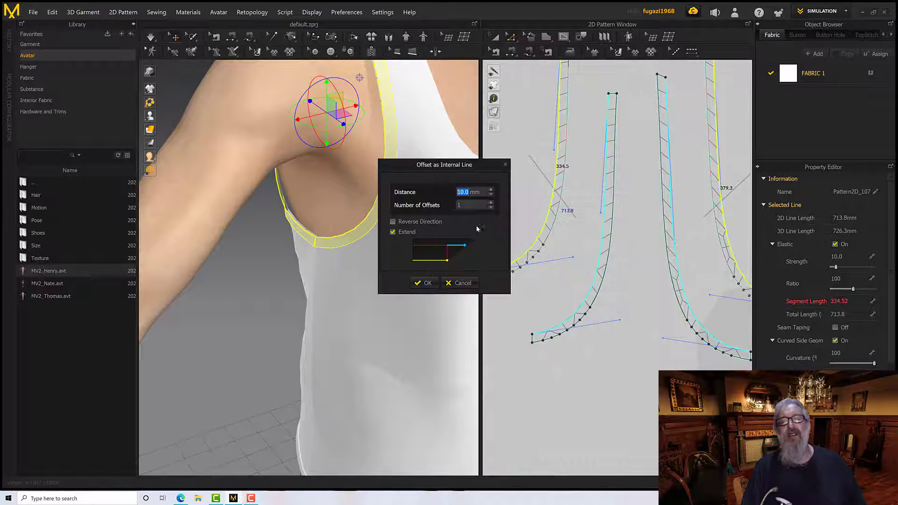
{"action": "type", "text": "1"}
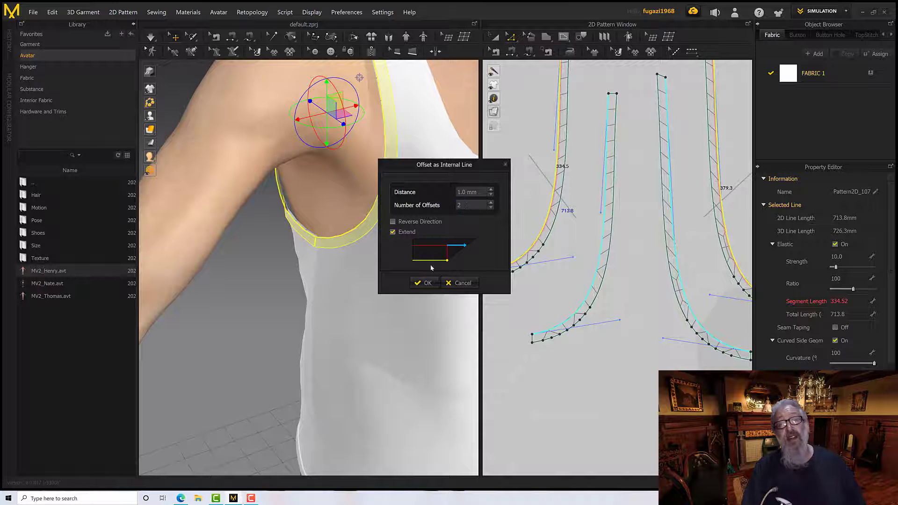
{"action": "left_click", "coordinate": [427, 283]}
{"action": "scroll", "coordinate": [592, 295], "scroll_direction": "down", "scroll_amount": 5}
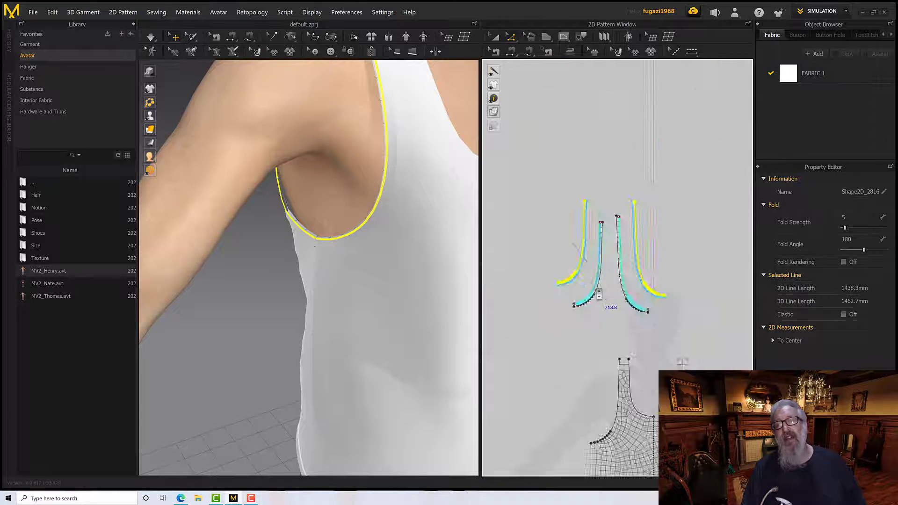
Select every outer edge segment of the back armhole strips and offset them as two internal lines at 1 mm
{"action": "scroll", "coordinate": [599, 294], "scroll_direction": "up", "scroll_amount": 10}
{"action": "left_click", "coordinate": [598, 291]}
{"action": "left_click", "coordinate": [588, 282]}
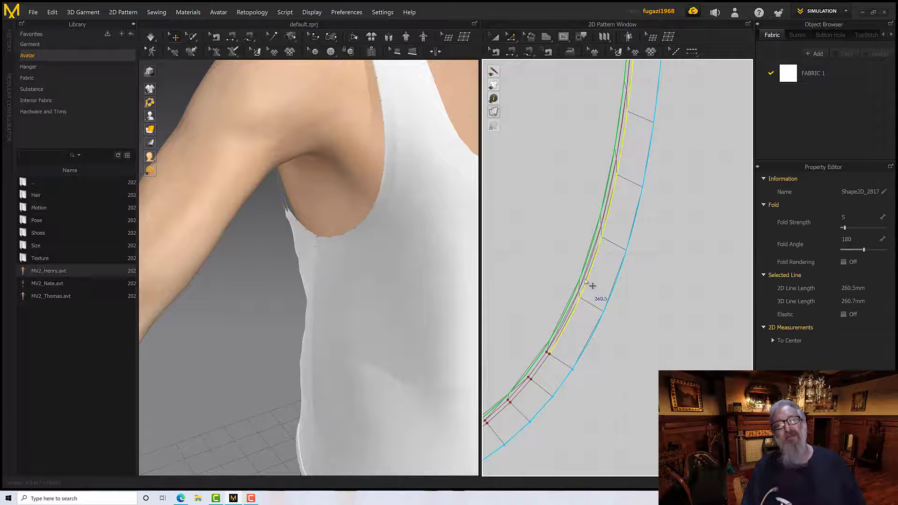
{"action": "scroll", "coordinate": [592, 285], "scroll_direction": "down", "scroll_amount": 6}
{"action": "scroll", "coordinate": [609, 286], "scroll_direction": "up", "scroll_amount": 8}
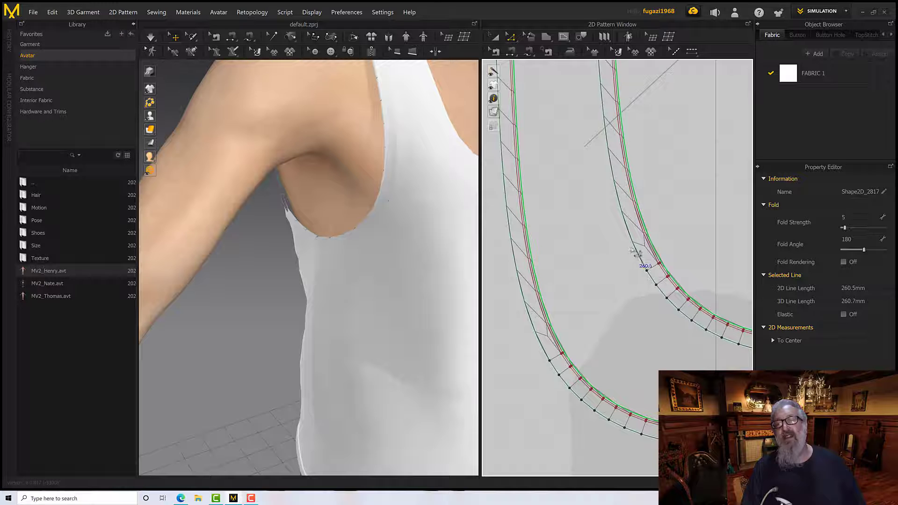
{"action": "left_click", "coordinate": [636, 253]}
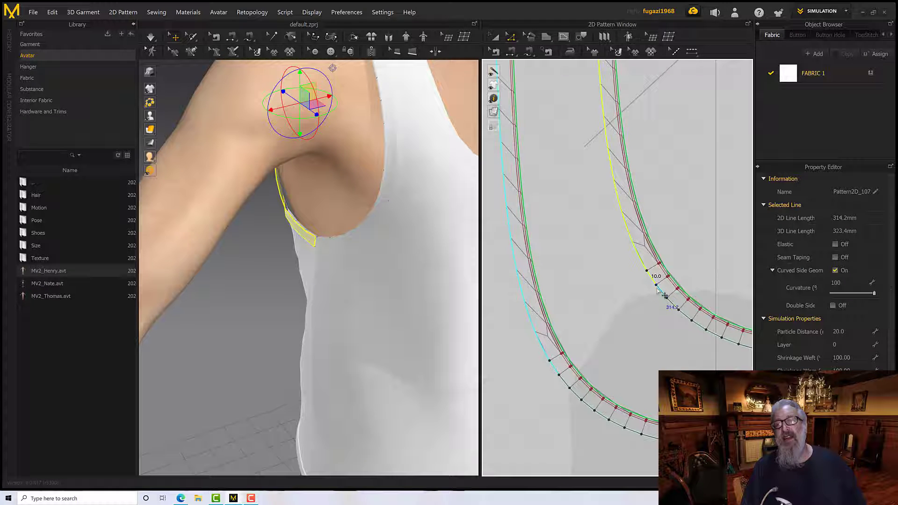
{"action": "left_click_drag", "start_coordinate": [657, 290], "coordinate": [669, 303]}
{"action": "middle_click_drag", "start_coordinate": [657, 322], "coordinate": [566, 296]}
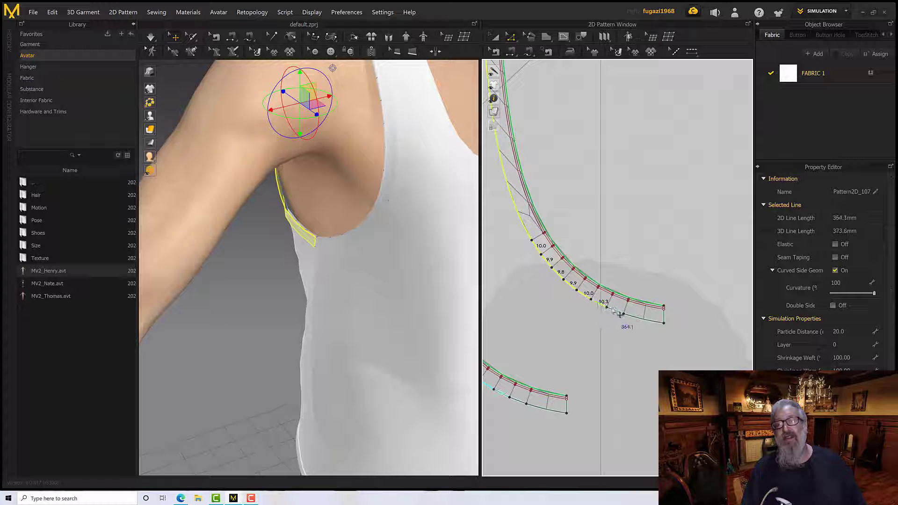
{"action": "left_click_drag", "start_coordinate": [620, 315], "coordinate": [641, 320]}
{"action": "right_click", "coordinate": [636, 319]}
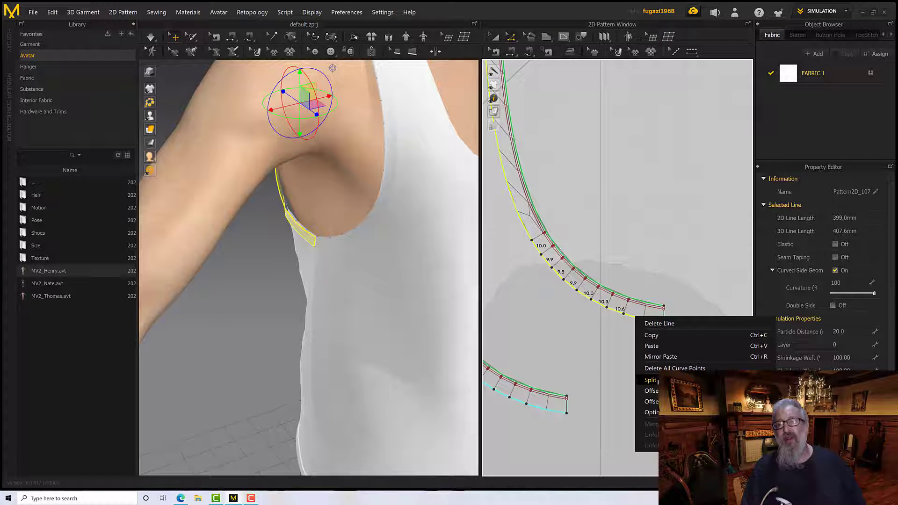
{"action": "left_click", "coordinate": [652, 390]}
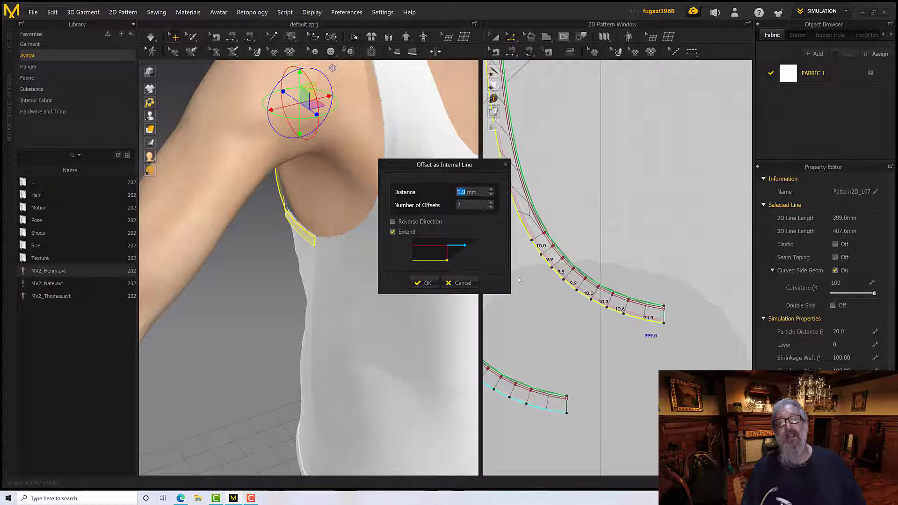
{"action": "left_click", "coordinate": [425, 286]}
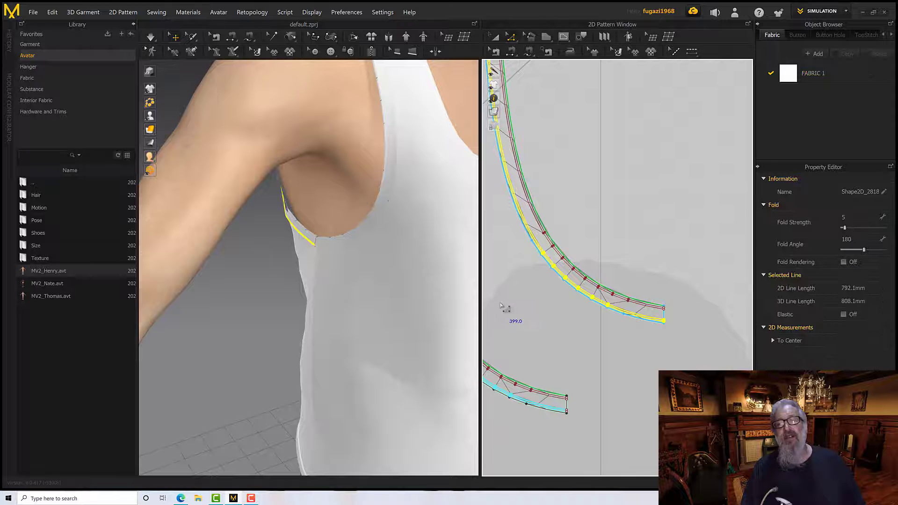
Select every outer edge segment of the front armhole strips and offset them as two internal lines at 1 mm
{"action": "scroll", "coordinate": [498, 300], "scroll_direction": "down", "scroll_amount": 3}
{"action": "scroll", "coordinate": [498, 300], "scroll_direction": "down", "scroll_amount": 3}
{"action": "middle_click_drag", "start_coordinate": [552, 289], "coordinate": [739, 258]}
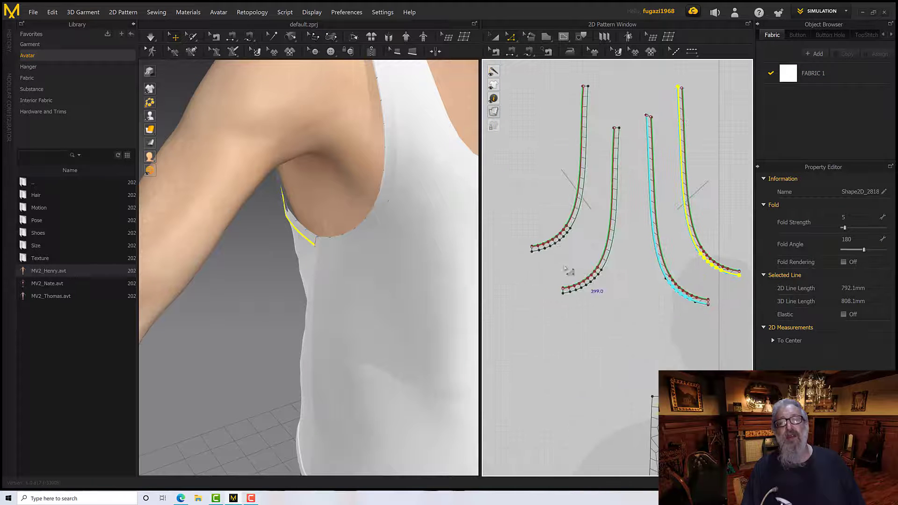
{"action": "scroll", "coordinate": [556, 252], "scroll_direction": "up", "scroll_amount": 1}
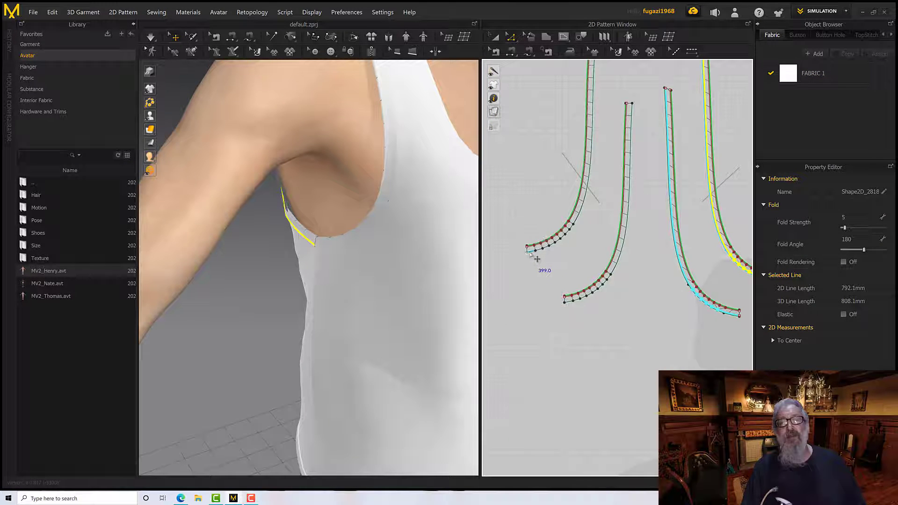
{"action": "scroll", "coordinate": [527, 251], "scroll_direction": "up", "scroll_amount": 3}
{"action": "left_click", "coordinate": [545, 251]}
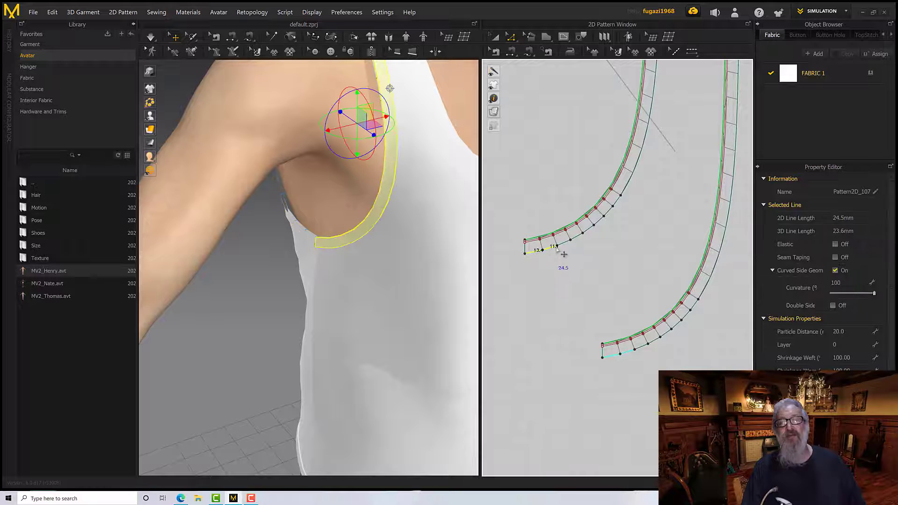
{"action": "left_click", "coordinate": [562, 248], "text": "shift"}
{"action": "left_click", "coordinate": [583, 234], "text": "shift"}
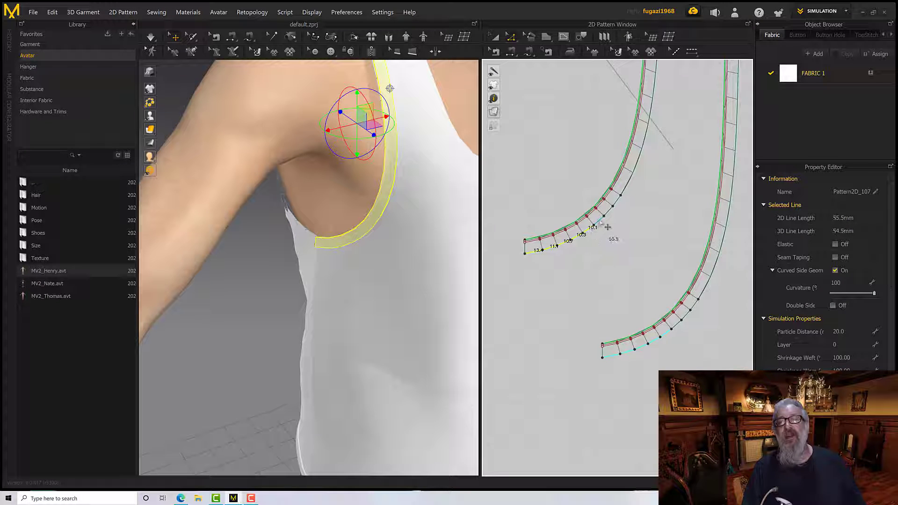
{"action": "left_click", "coordinate": [600, 221], "text": "shift"}
{"action": "left_click", "coordinate": [609, 211], "text": "shift"}
{"action": "left_click", "coordinate": [616, 201], "text": "shift"}
{"action": "left_click", "coordinate": [623, 191], "text": "shift"}
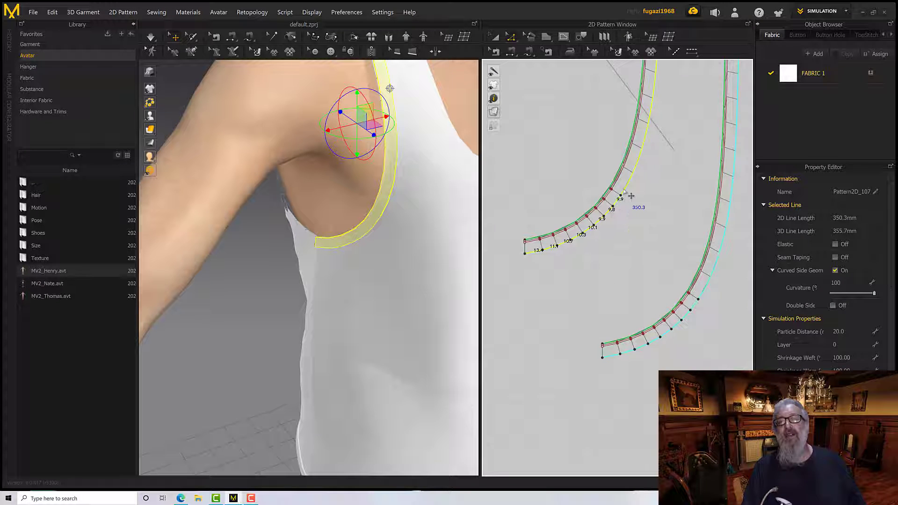
{"action": "right_click", "coordinate": [624, 190]}
{"action": "left_click", "coordinate": [659, 263]}
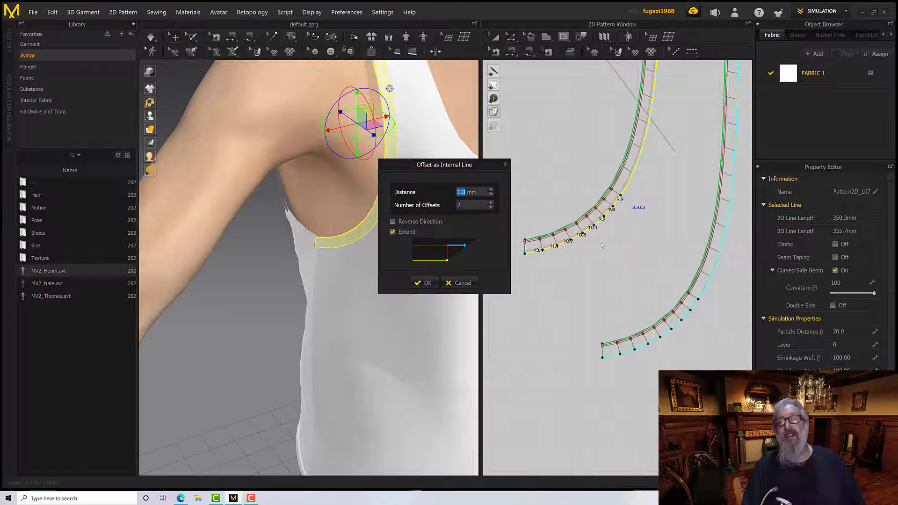
{"action": "left_click", "coordinate": [425, 283]}
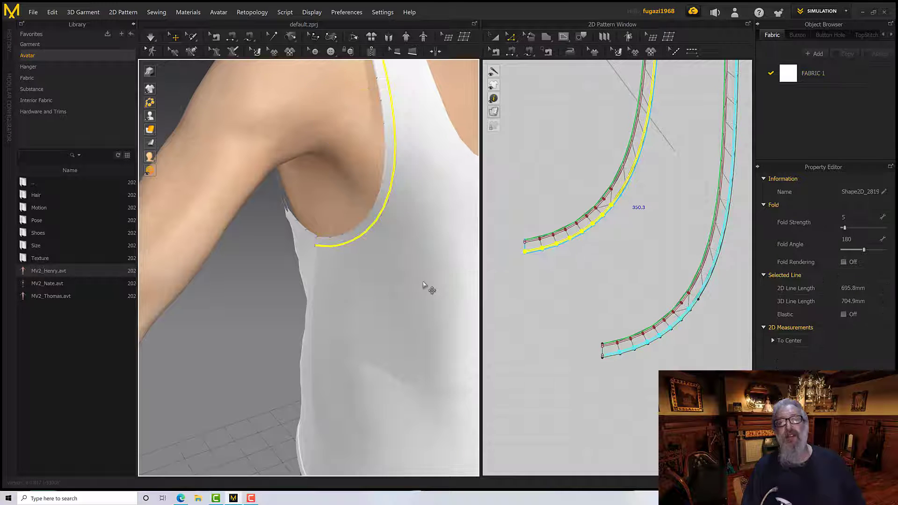
Simulate the tank top and inspect the armhole strips on the avatar
{"action": "scroll", "coordinate": [521, 279], "scroll_direction": "down", "scroll_amount": 5}
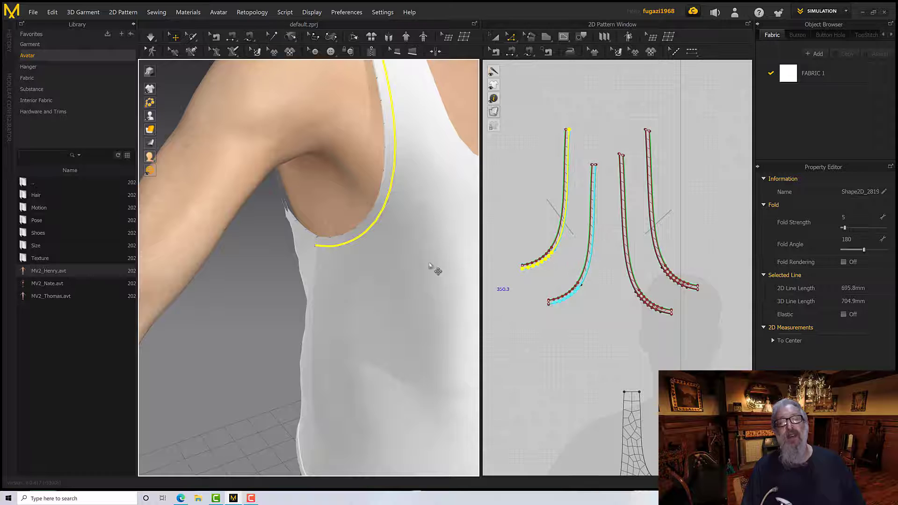
{"action": "scroll", "coordinate": [381, 260], "scroll_direction": "down", "scroll_amount": 3}
{"action": "scroll", "coordinate": [383, 261], "scroll_direction": "up", "scroll_amount": 3}
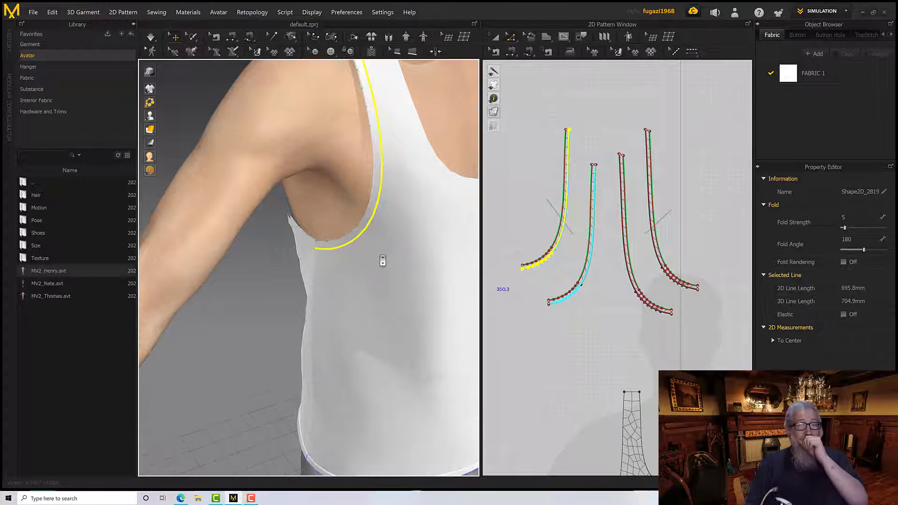
{"action": "right_click_drag", "start_coordinate": [370, 267], "coordinate": [381, 315]}
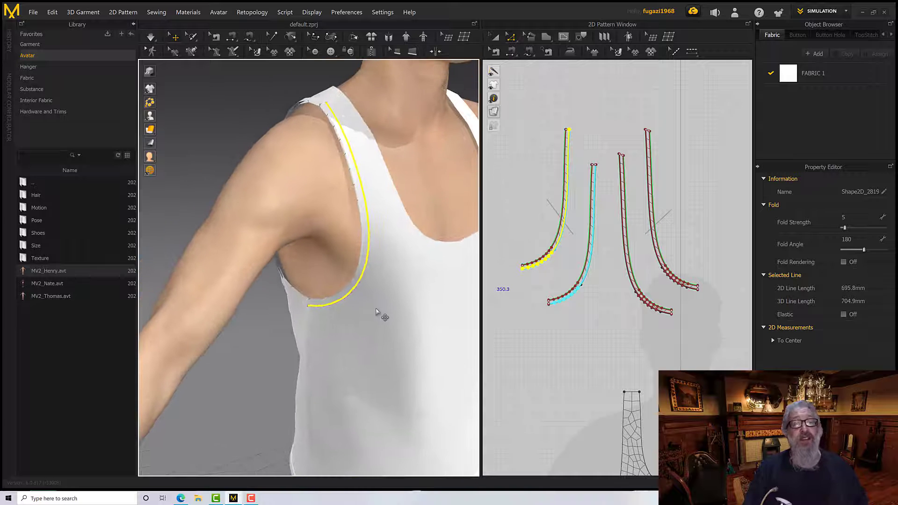
{"action": "key", "text": "space"}
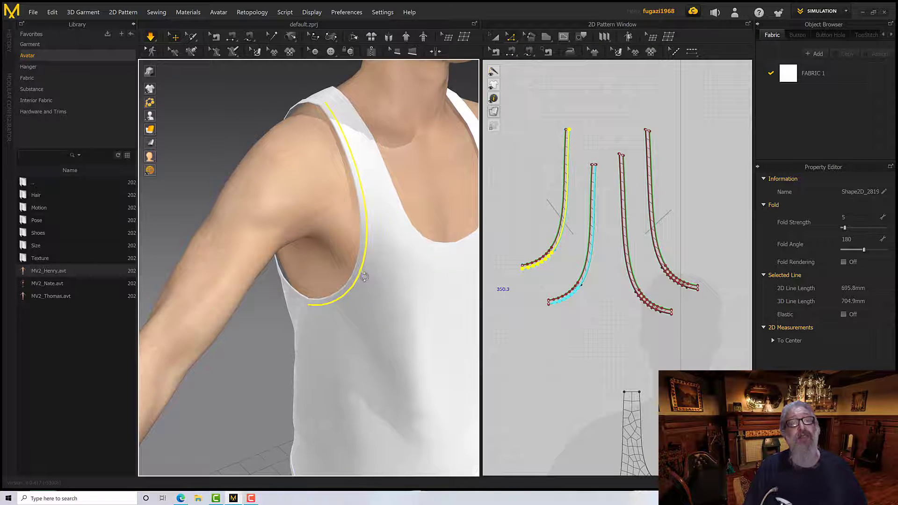
{"action": "right_click_drag", "start_coordinate": [364, 276], "coordinate": [344, 283]}
{"action": "left_click", "coordinate": [211, 236]}
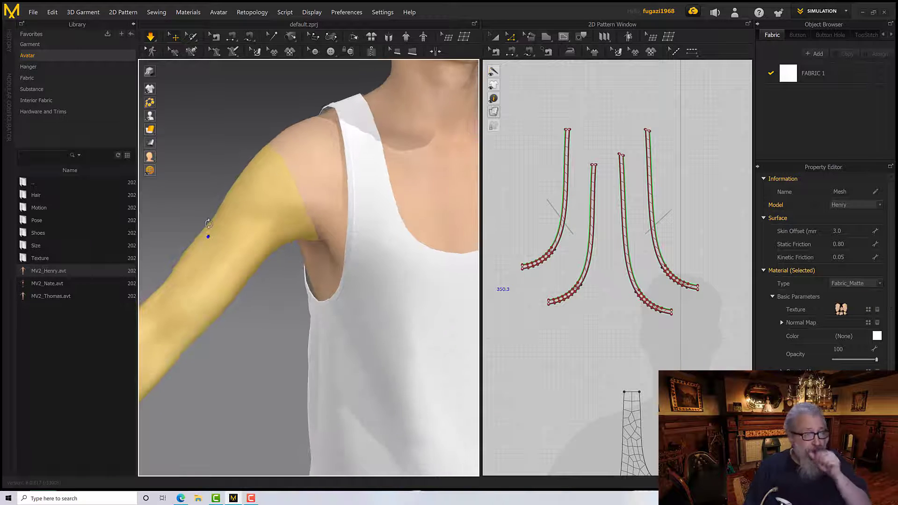
{"action": "scroll", "coordinate": [221, 241], "scroll_direction": "down", "scroll_amount": 3}
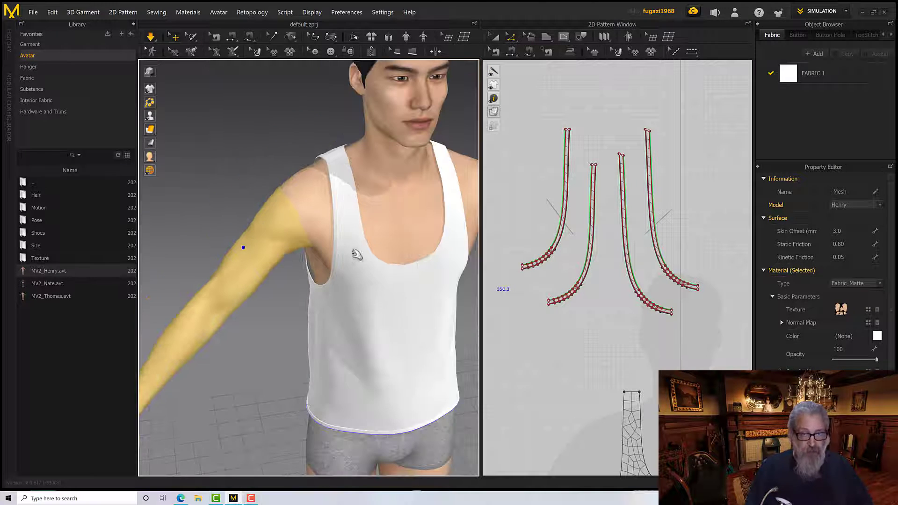
Copy all four armhole strips and Mirror Paste them beside the originals, above the front and back patterns
{"action": "scroll", "coordinate": [514, 313], "scroll_direction": "down", "scroll_amount": 5}
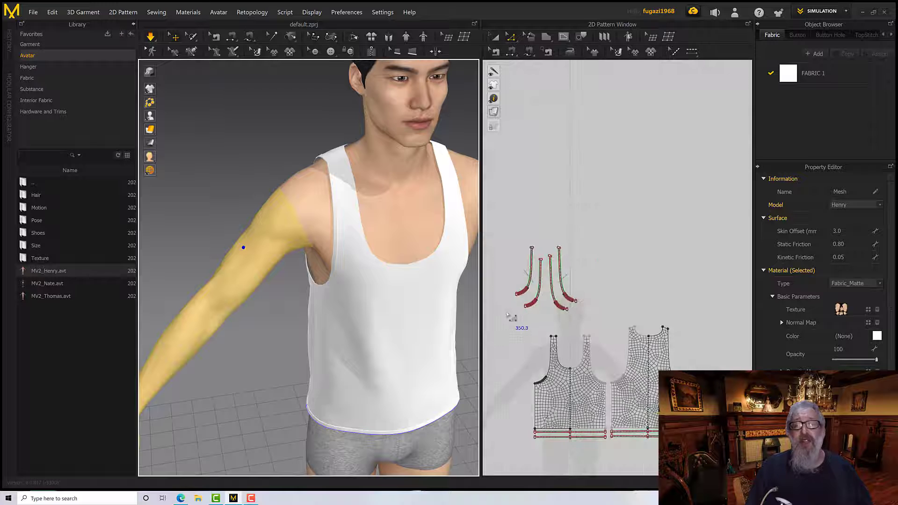
{"action": "middle_click_drag", "start_coordinate": [512, 316], "coordinate": [499, 285]}
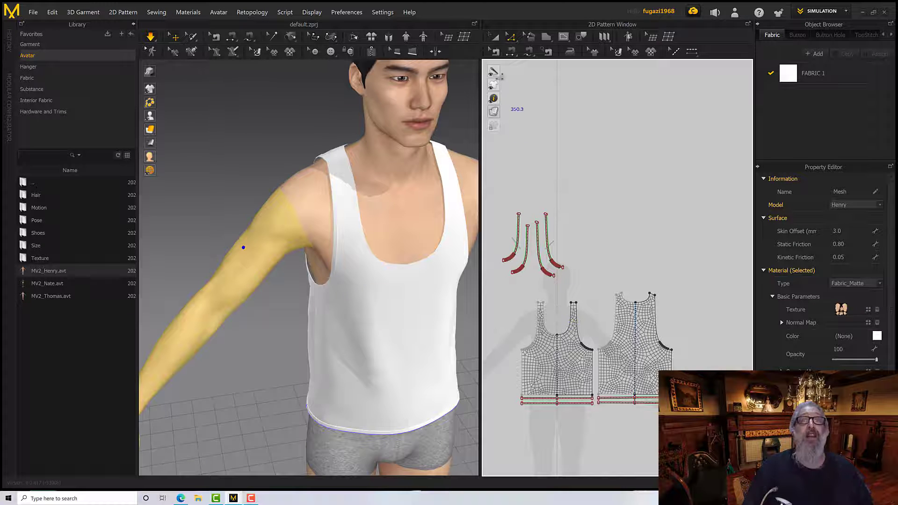
{"action": "left_click", "coordinate": [496, 39]}
{"action": "left_click_drag", "start_coordinate": [494, 204], "coordinate": [570, 283]}
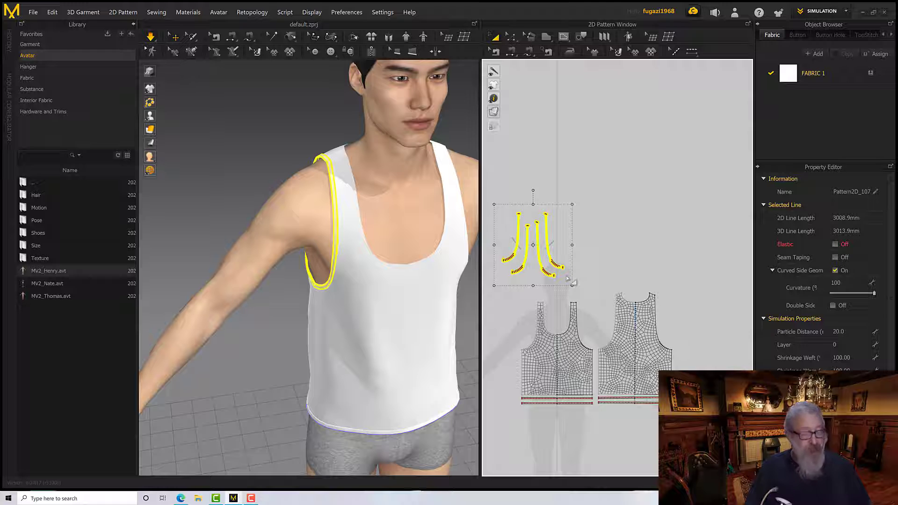
{"action": "right_click", "coordinate": [519, 226]}
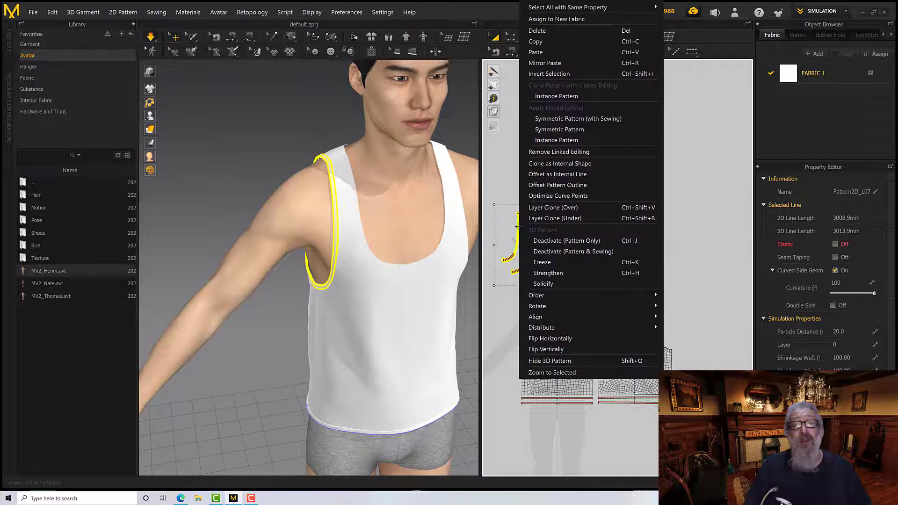
{"action": "left_click", "coordinate": [542, 43]}
{"action": "right_click", "coordinate": [580, 188]}
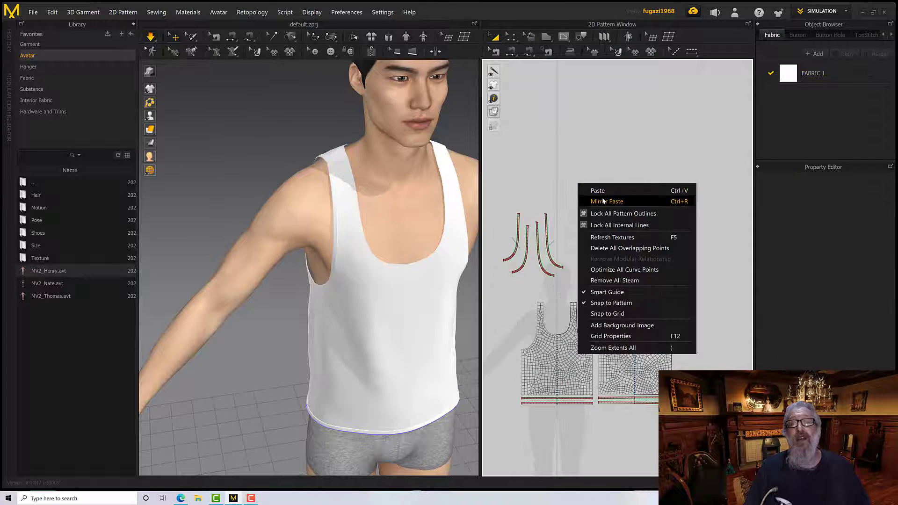
{"action": "left_click", "coordinate": [591, 197]}
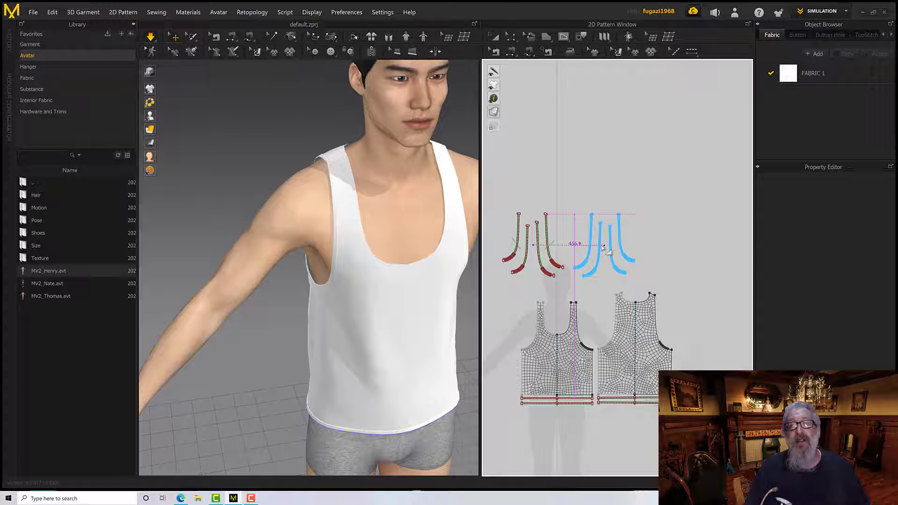
{"action": "left_click", "coordinate": [604, 248]}
{"action": "scroll", "coordinate": [423, 229], "scroll_direction": "down", "scroll_amount": 5}
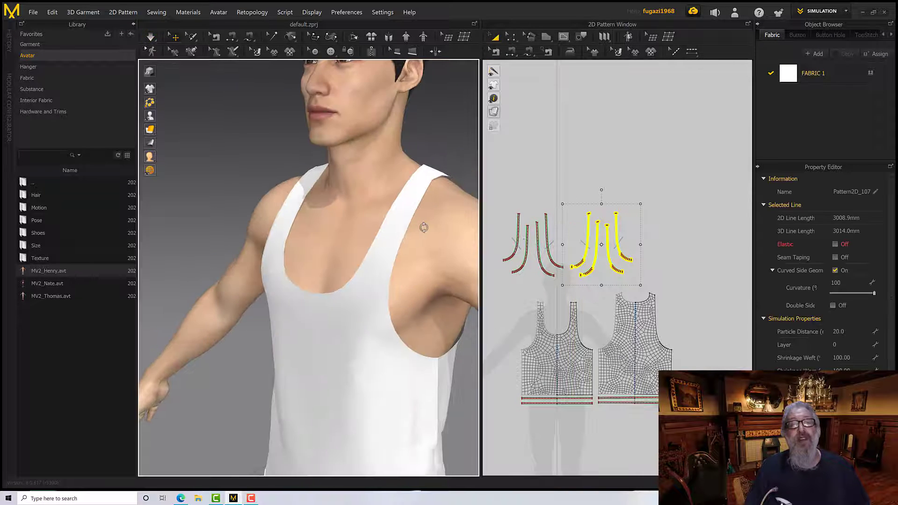
{"action": "mouse_move", "coordinate": [407, 227]}
{"action": "right_mouse_down"}
{"action": "mouse_move", "coordinate": [429, 236]}
{"action": "mouse_move", "coordinate": [404, 241]}
{"action": "right_mouse_up"}
{"action": "scroll", "coordinate": [378, 259], "scroll_direction": "down", "scroll_amount": 2}
{"action": "scroll", "coordinate": [378, 260], "scroll_direction": "up", "scroll_amount": 5}
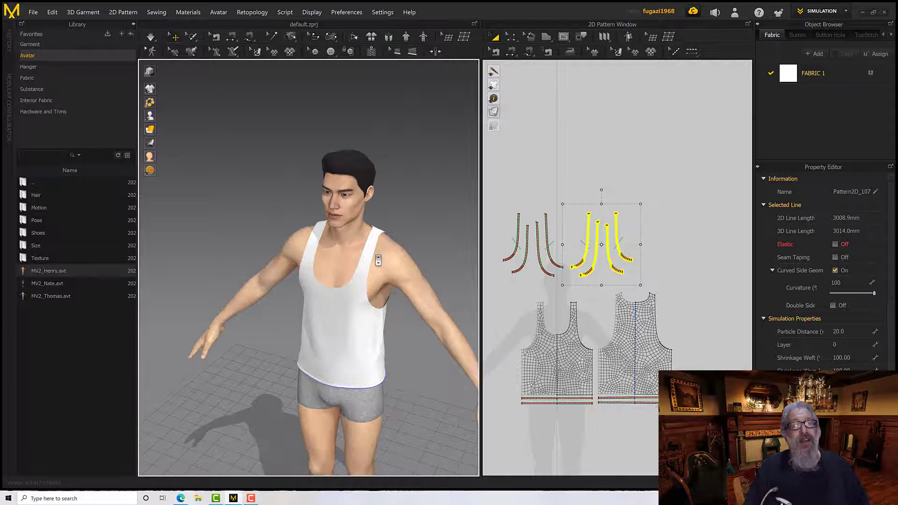
{"action": "middle_click_drag", "start_coordinate": [413, 237], "coordinate": [412, 199]}
{"action": "right_click_drag", "start_coordinate": [412, 199], "coordinate": [406, 218]}
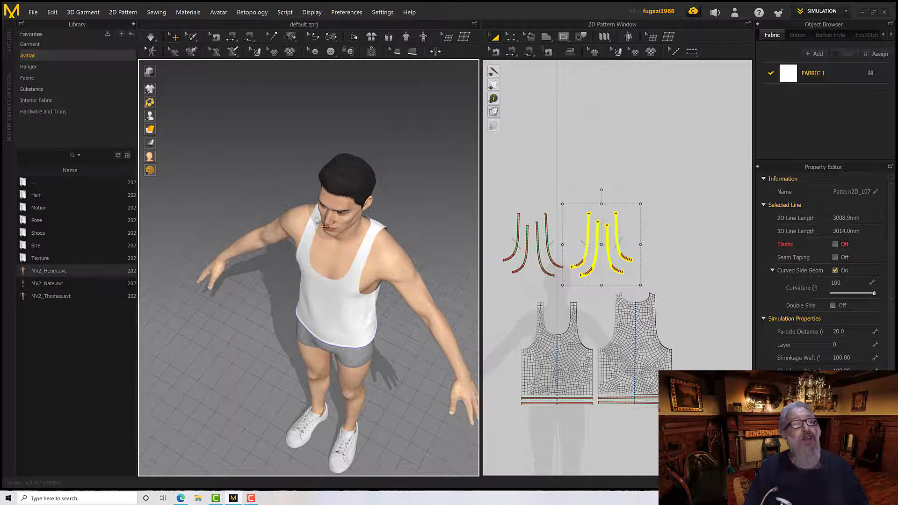
Hide the avatar and move the selected mirrored armhole strips across to the tank top's opposite armhole in 3D
{"action": "mouse_move", "coordinate": [160, 123]}
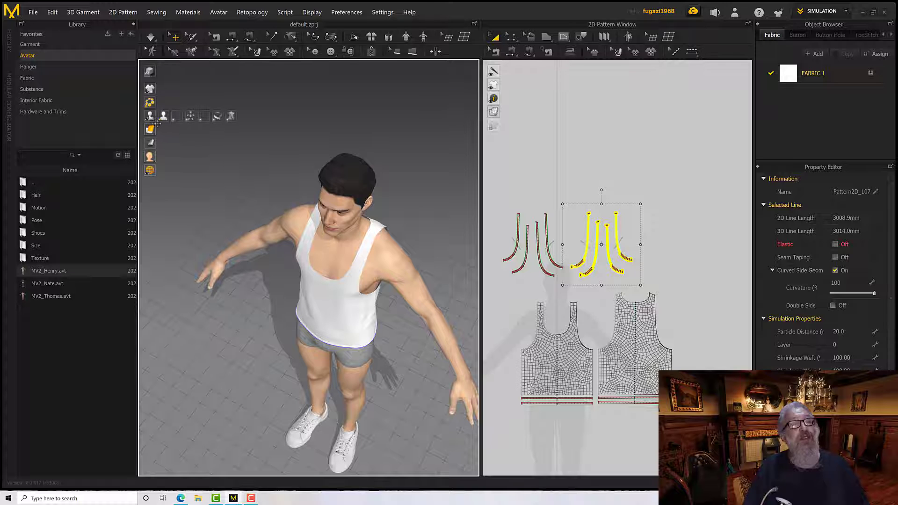
{"action": "left_click", "coordinate": [163, 116]}
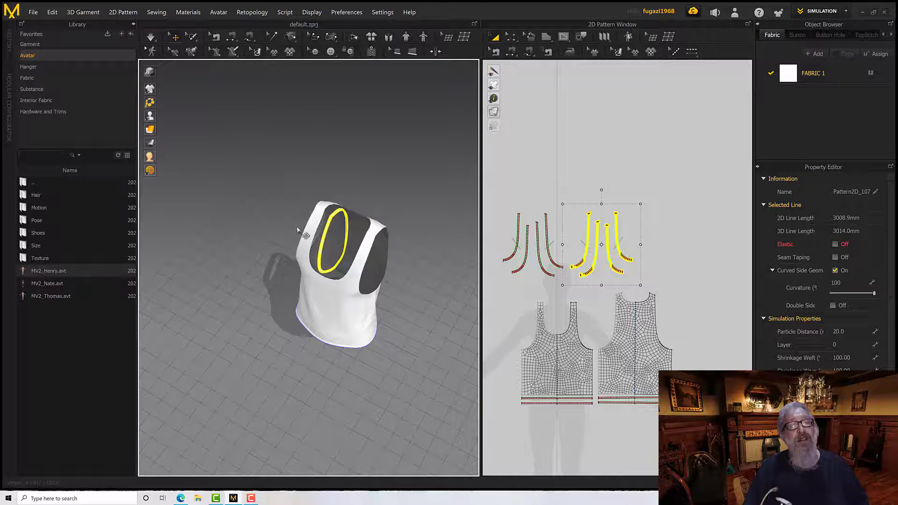
{"action": "left_click", "coordinate": [329, 238]}
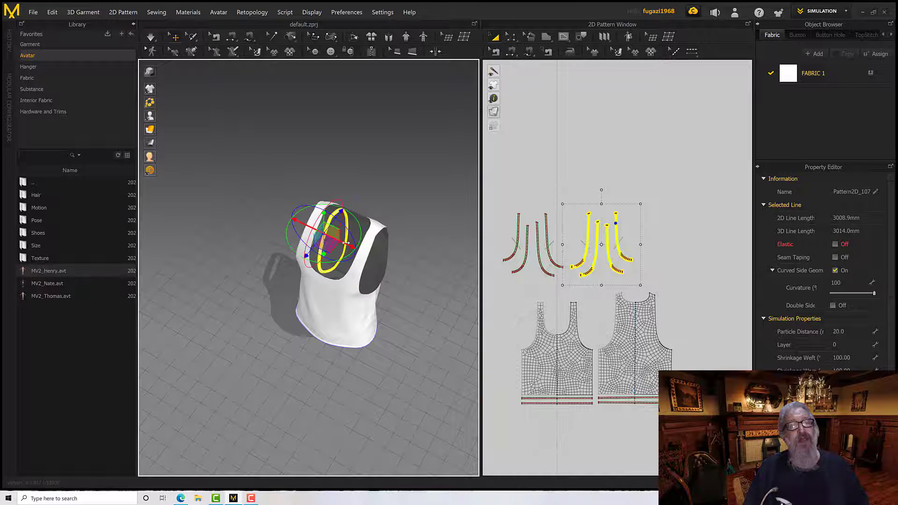
{"action": "left_click_drag", "start_coordinate": [346, 243], "coordinate": [391, 265]}
{"action": "scroll", "coordinate": [391, 269], "scroll_direction": "down", "scroll_amount": 3}
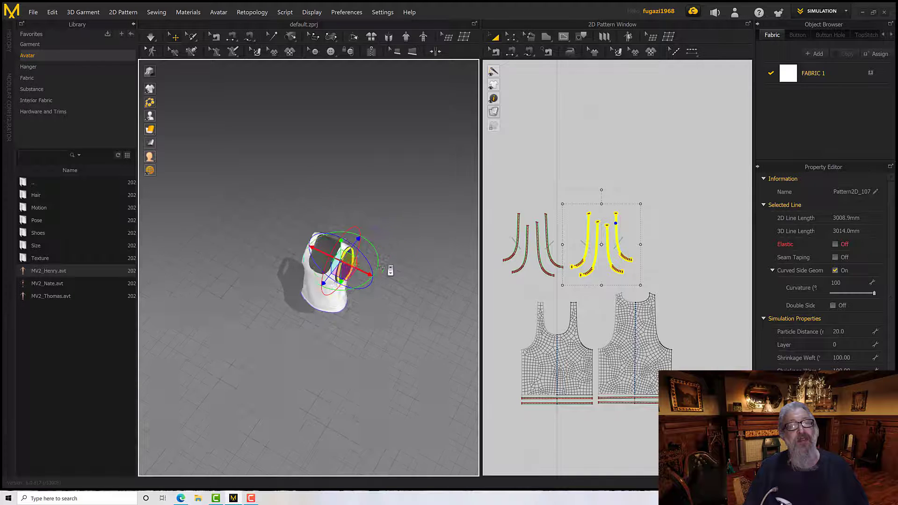
{"action": "scroll", "coordinate": [391, 270], "scroll_direction": "up", "scroll_amount": 6}
{"action": "right_click_drag", "start_coordinate": [390, 270], "coordinate": [314, 215]}
{"action": "scroll", "coordinate": [369, 247], "scroll_direction": "up", "scroll_amount": 5}
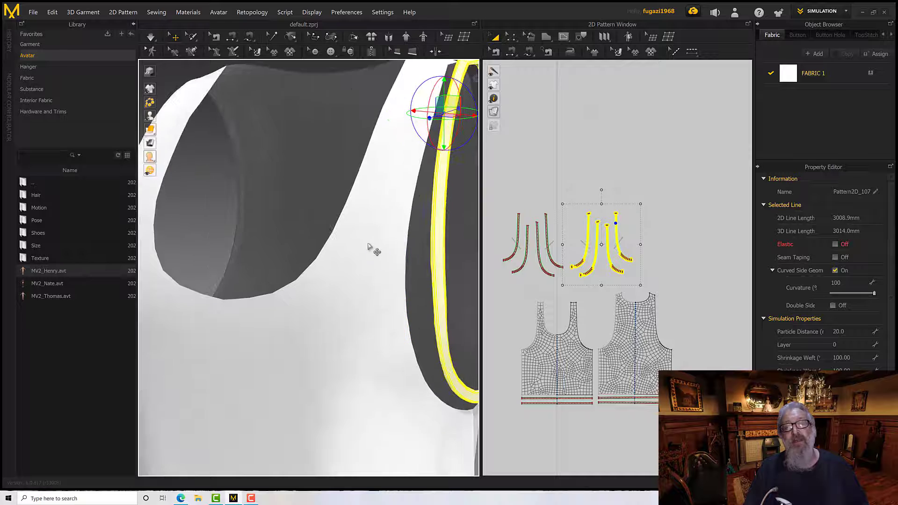
{"action": "right_click_drag", "start_coordinate": [369, 248], "coordinate": [349, 246]}
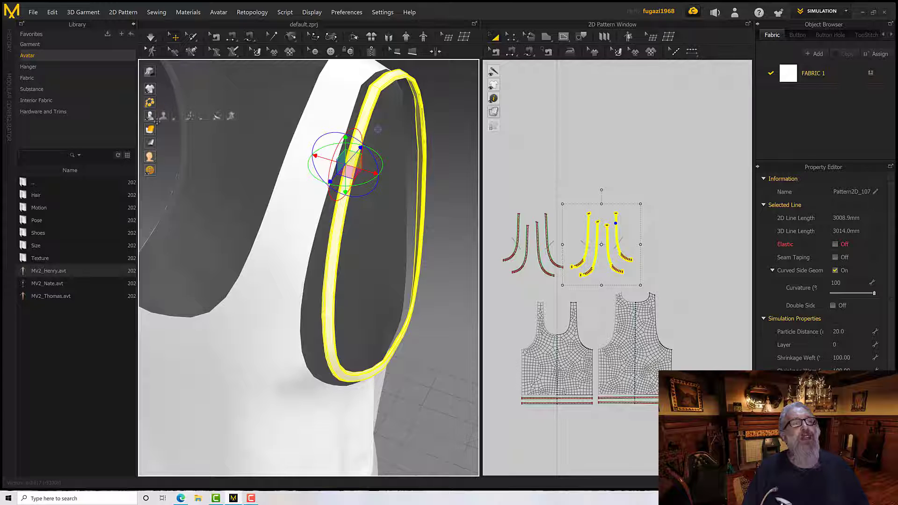
Select the outer layer of mirrored strips, front and back, at the armhole and hide both in 3D
{"action": "mouse_move", "coordinate": [152, 91]}
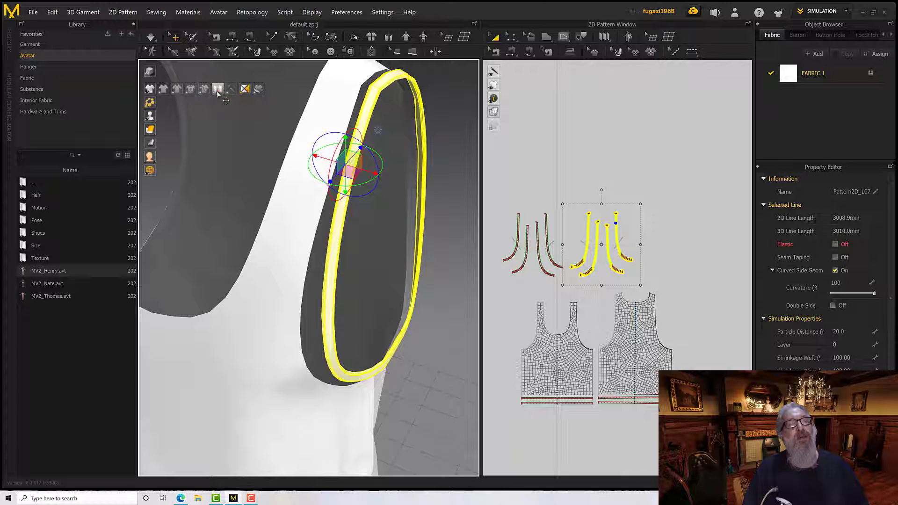
{"action": "scroll", "coordinate": [552, 277], "scroll_direction": "up", "scroll_amount": 3}
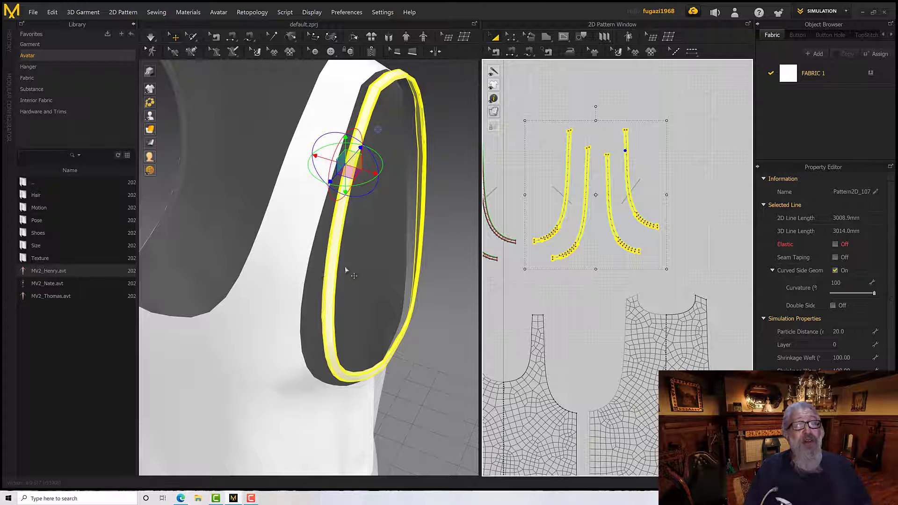
{"action": "left_click", "coordinate": [611, 295]}
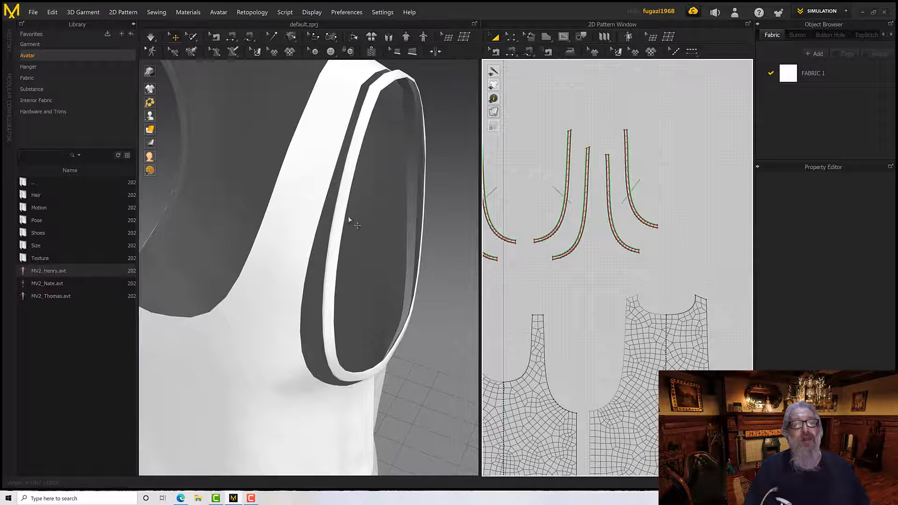
{"action": "left_click", "coordinate": [347, 213]}
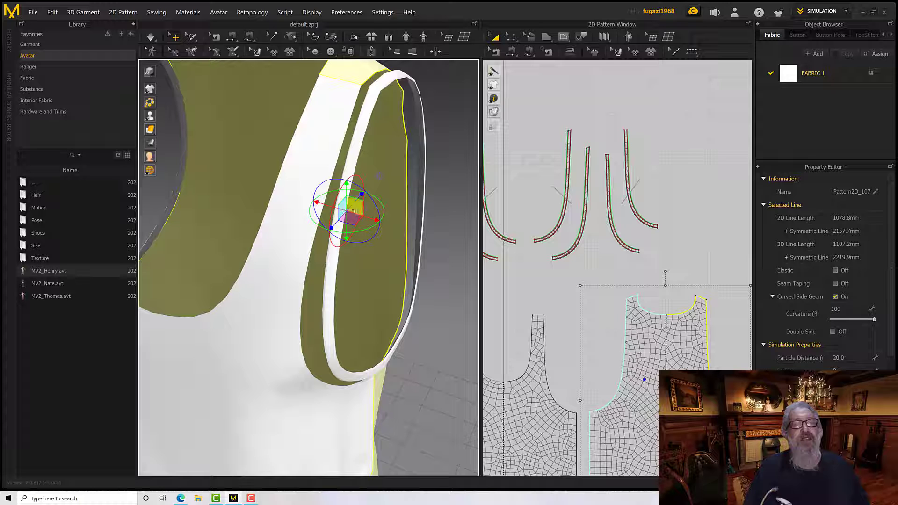
{"action": "left_click", "coordinate": [401, 79]}
{"action": "left_click", "coordinate": [368, 123], "text": "shift"}
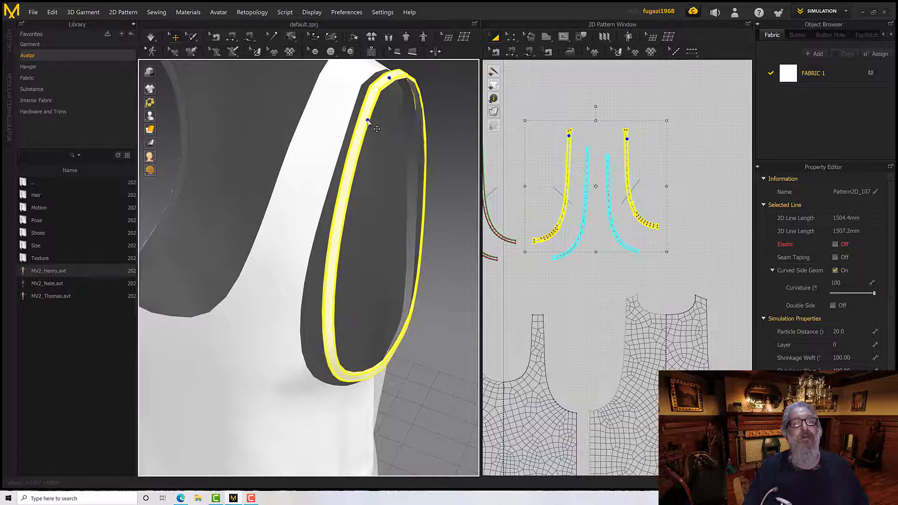
{"action": "right_click", "coordinate": [368, 121]}
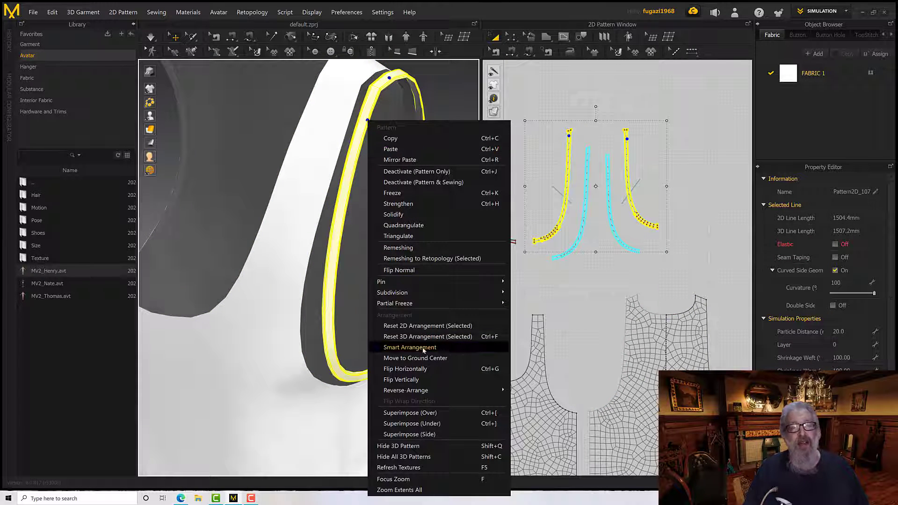
{"action": "left_click", "coordinate": [423, 446]}
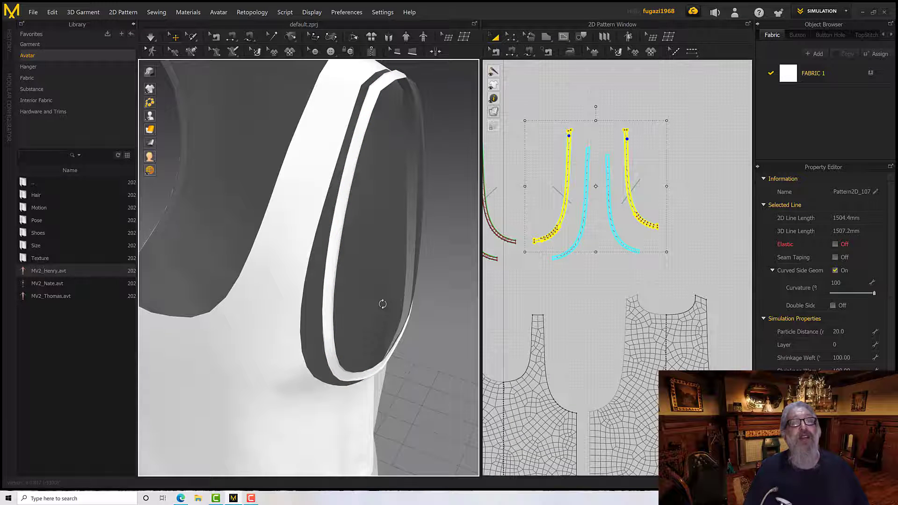
{"action": "right_click_drag", "start_coordinate": [385, 306], "coordinate": [384, 307]}
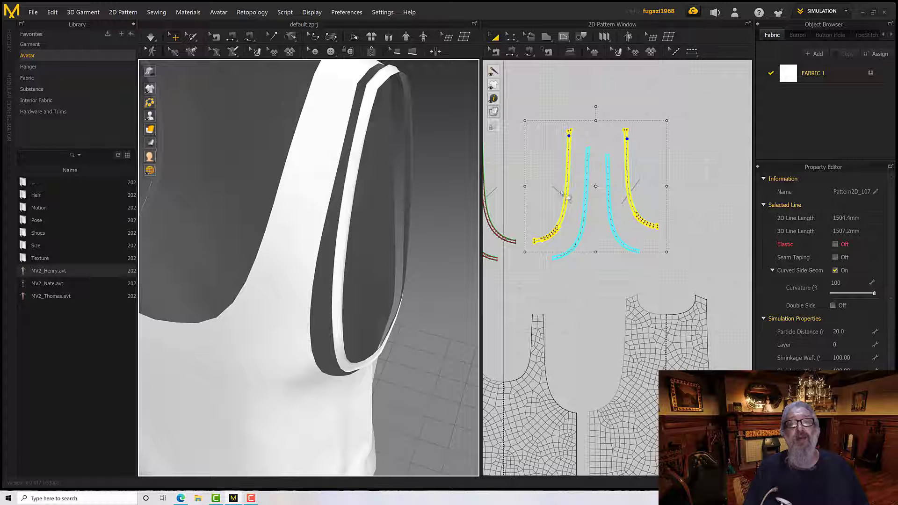
Move the two hidden outer-layer strips up in the 2D layout, clear of the remaining mirrored pair, and deselect them
{"action": "left_click_drag", "start_coordinate": [565, 190], "coordinate": [565, 90]}
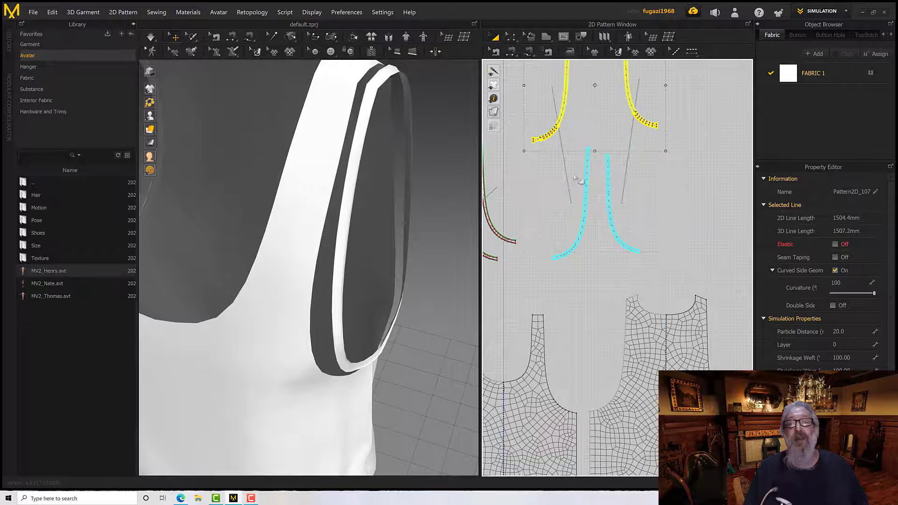
{"action": "middle_click_drag", "start_coordinate": [569, 186], "coordinate": [563, 189]}
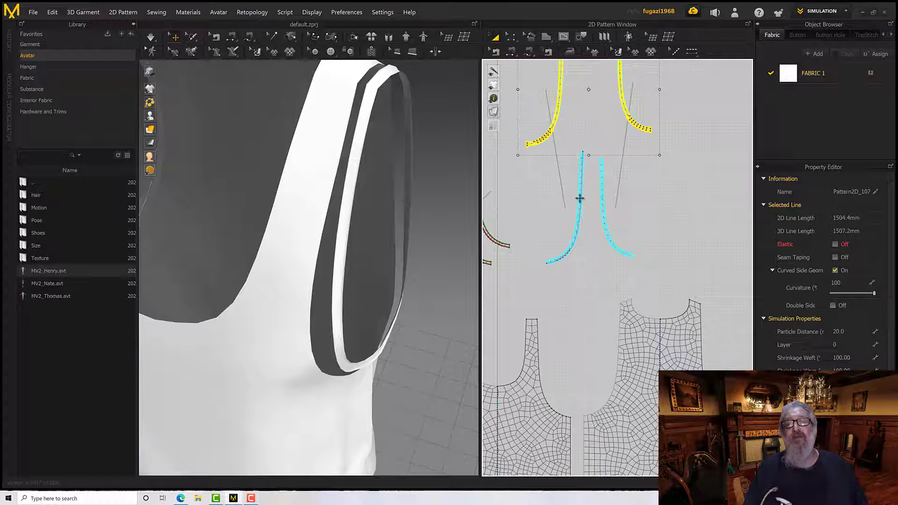
{"action": "left_click", "coordinate": [605, 209]}
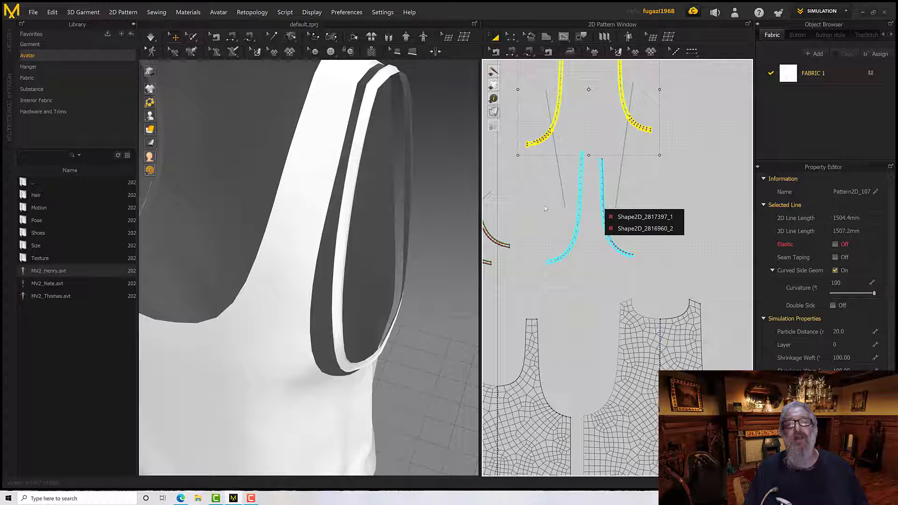
{"action": "left_click", "coordinate": [524, 198]}
Select a remaining mirrored strip in 2D to check which side of the 3D armhole it belongs to
{"action": "scroll", "coordinate": [596, 206], "scroll_direction": "down", "scroll_amount": 5}
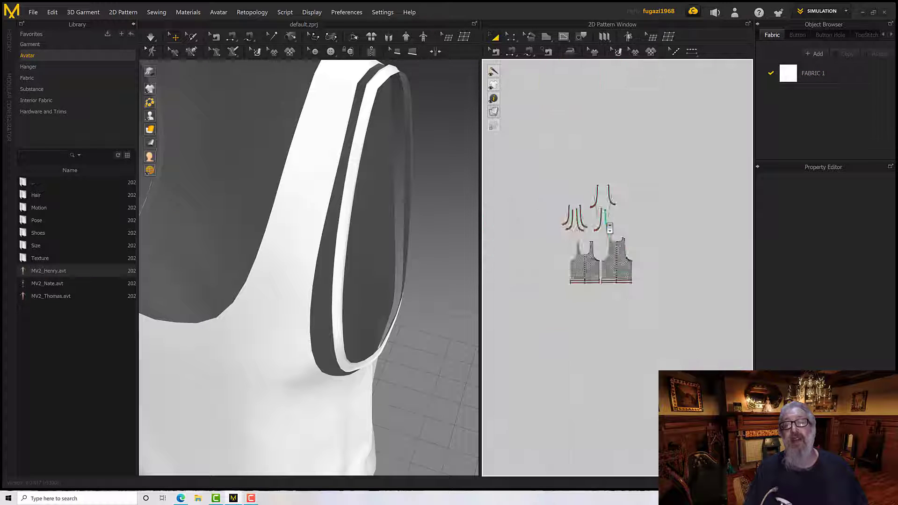
{"action": "scroll", "coordinate": [596, 206], "scroll_direction": "up", "scroll_amount": 8}
{"action": "left_click", "coordinate": [601, 218]}
{"action": "scroll", "coordinate": [600, 218], "scroll_direction": "down", "scroll_amount": 5}
{"action": "scroll", "coordinate": [601, 218], "scroll_direction": "up", "scroll_amount": 12}
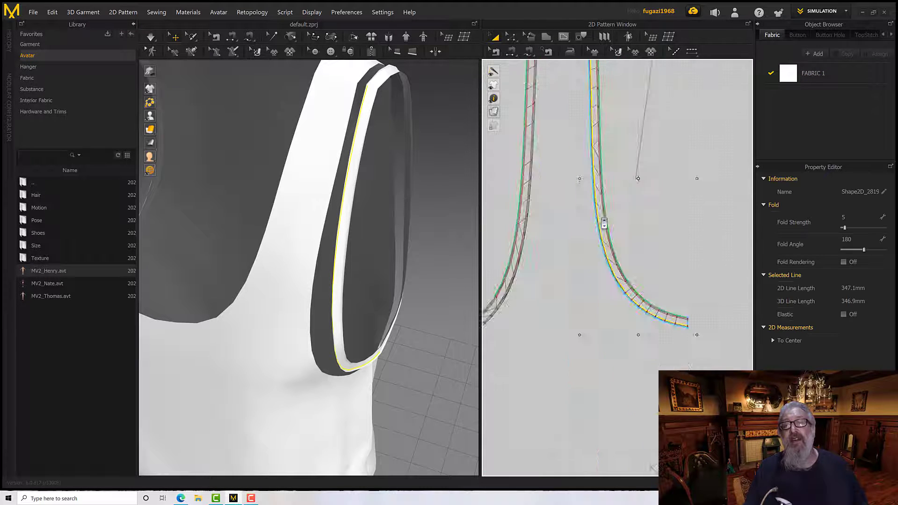
{"action": "left_click", "coordinate": [601, 219]}
{"action": "scroll", "coordinate": [448, 266], "scroll_direction": "down", "scroll_amount": 3}
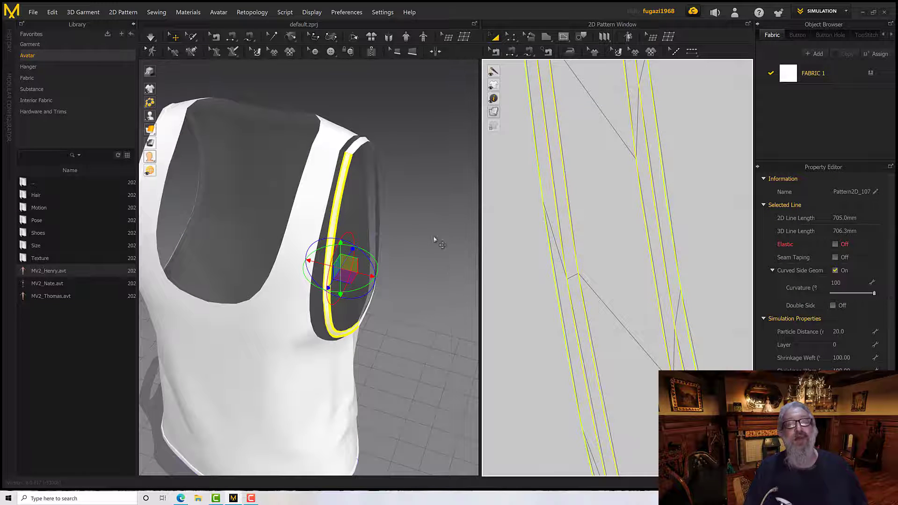
{"action": "scroll", "coordinate": [565, 254], "scroll_direction": "down", "scroll_amount": 10}
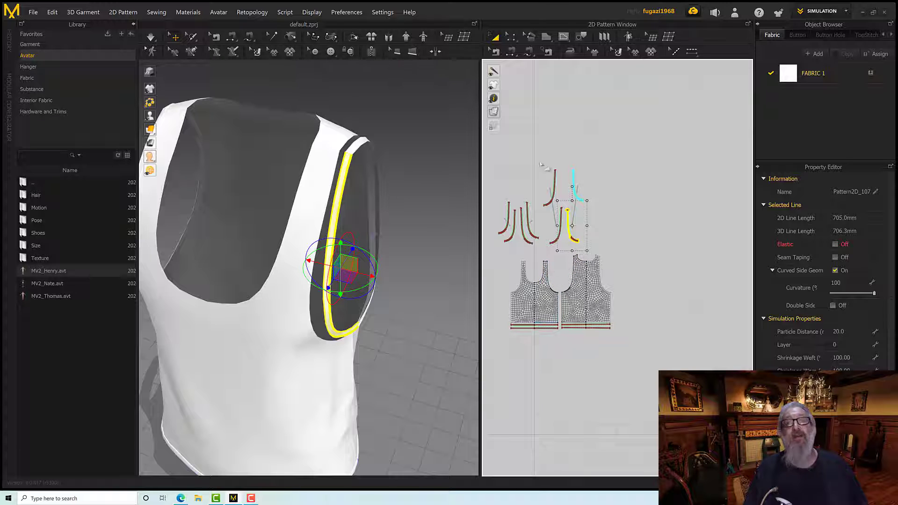
Free-sew the full outer edge of the mirrored front armhole strip to the front pattern's unsewn armhole curve
{"action": "left_click", "coordinate": [520, 53]}
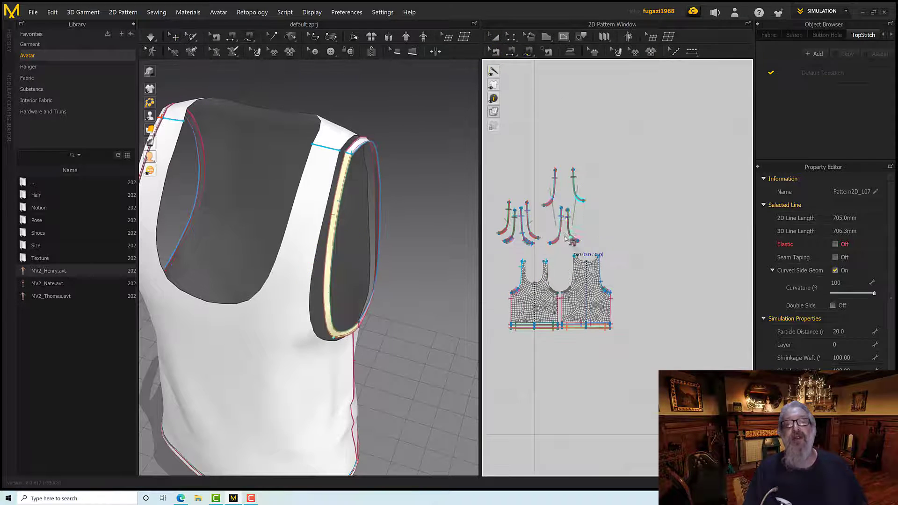
{"action": "scroll", "coordinate": [568, 197], "scroll_direction": "up", "scroll_amount": 5}
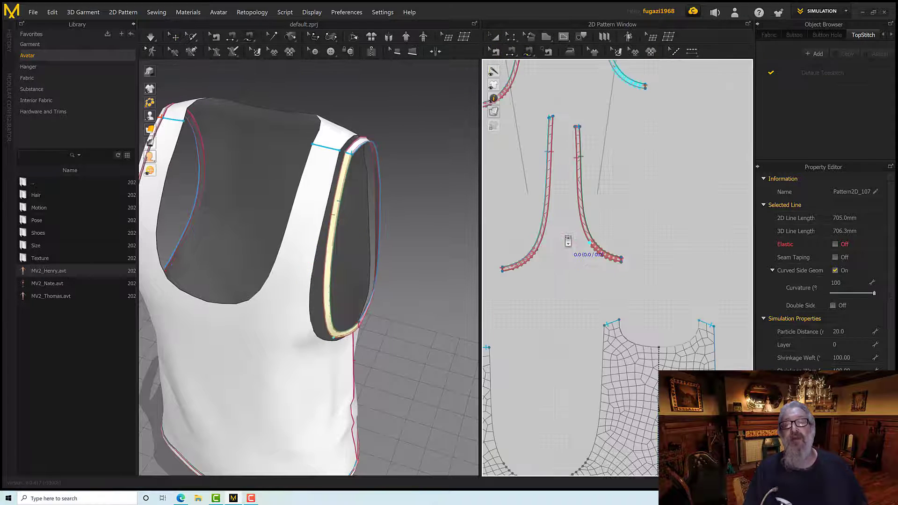
{"action": "left_click", "coordinate": [578, 128]}
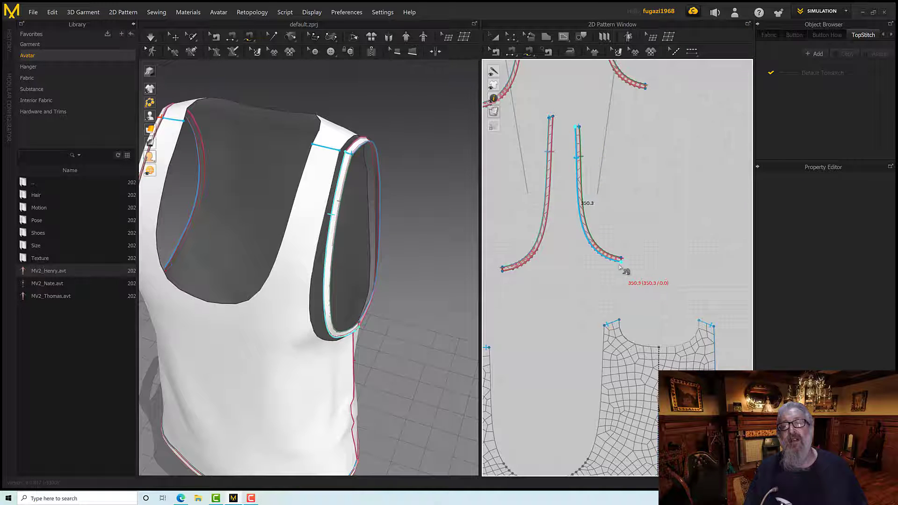
{"action": "left_click", "coordinate": [620, 266]}
{"action": "middle_click_drag", "start_coordinate": [566, 324], "coordinate": [574, 229]}
{"action": "left_click", "coordinate": [496, 251]}
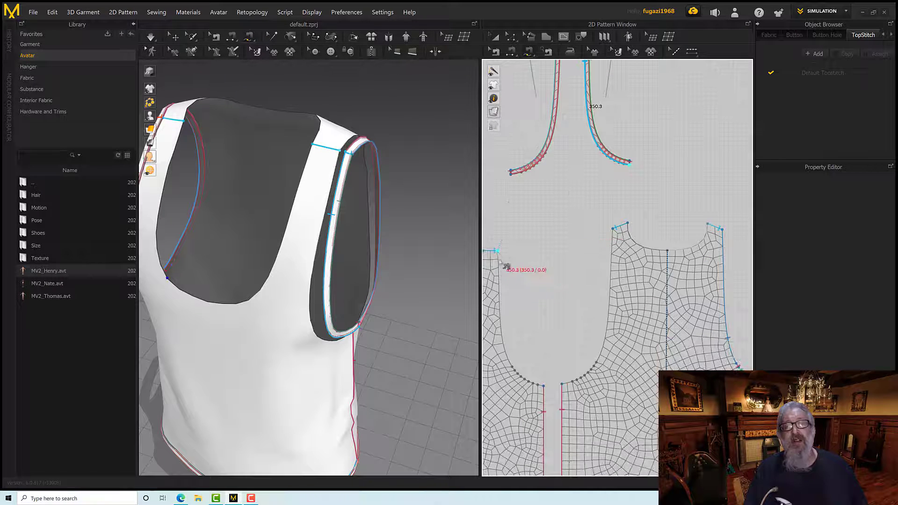
{"action": "left_click", "coordinate": [543, 385]}
{"action": "left_click", "coordinate": [544, 386]}
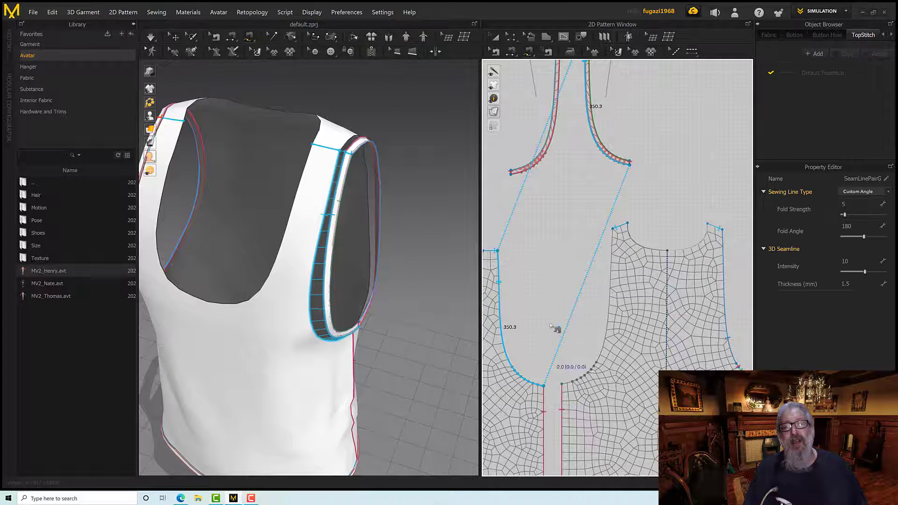
Free-sew the full outer edge of the mirrored back armhole strip to the back pattern's unsewn armhole curve
{"action": "middle_click_drag", "start_coordinate": [539, 272], "coordinate": [519, 381]}
{"action": "middle_click_drag", "start_coordinate": [548, 241], "coordinate": [594, 239]}
{"action": "scroll", "coordinate": [593, 239], "scroll_direction": "down", "scroll_amount": 3}
{"action": "left_click", "coordinate": [594, 177]}
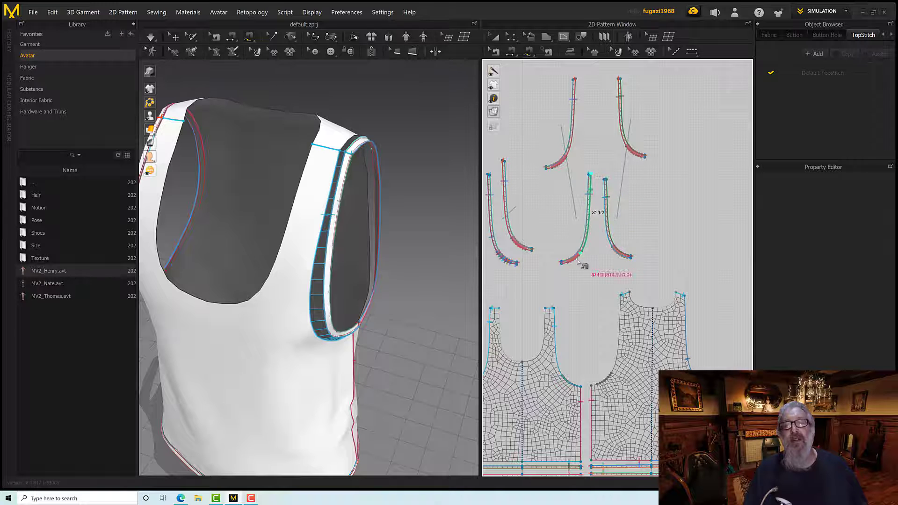
{"action": "left_click", "coordinate": [561, 262]}
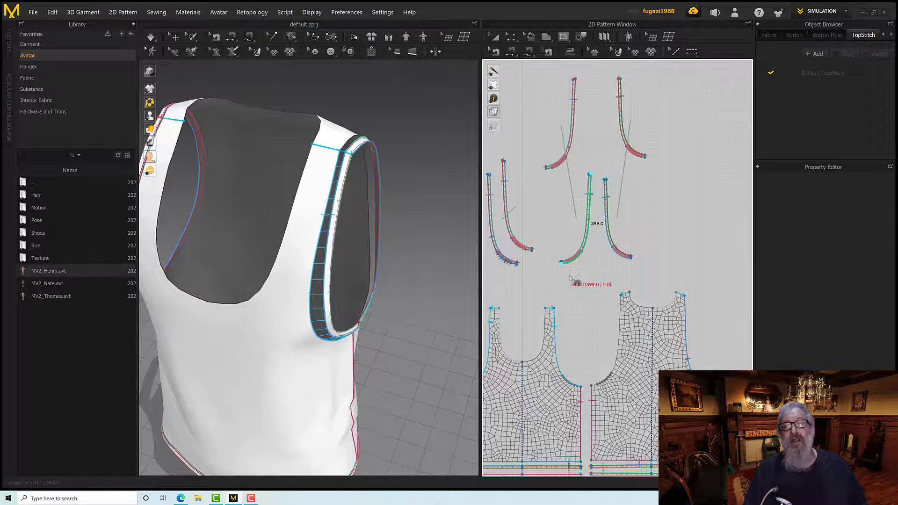
{"action": "left_click", "coordinate": [622, 296]}
{"action": "left_click", "coordinate": [593, 390]}
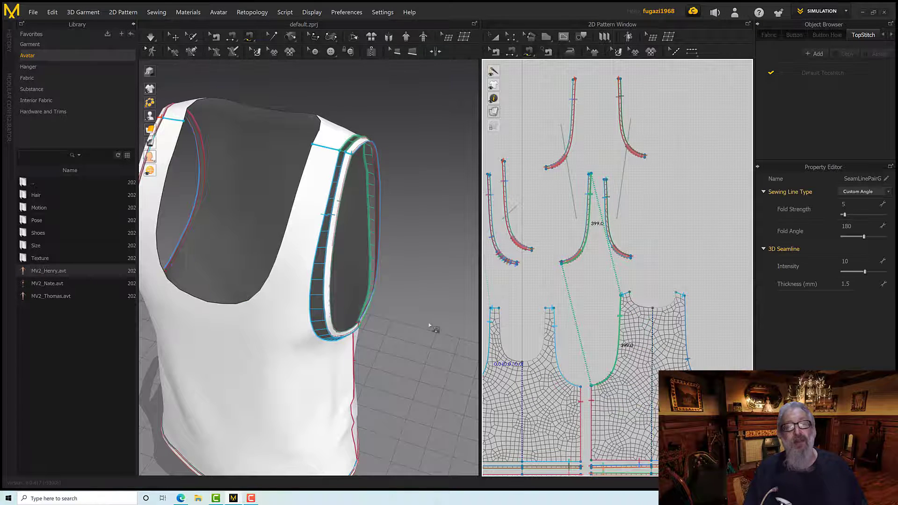
Inspect the new armhole seams from front and back and show all hidden 3D patterns again
{"action": "right_click_drag", "start_coordinate": [433, 328], "coordinate": [322, 299]}
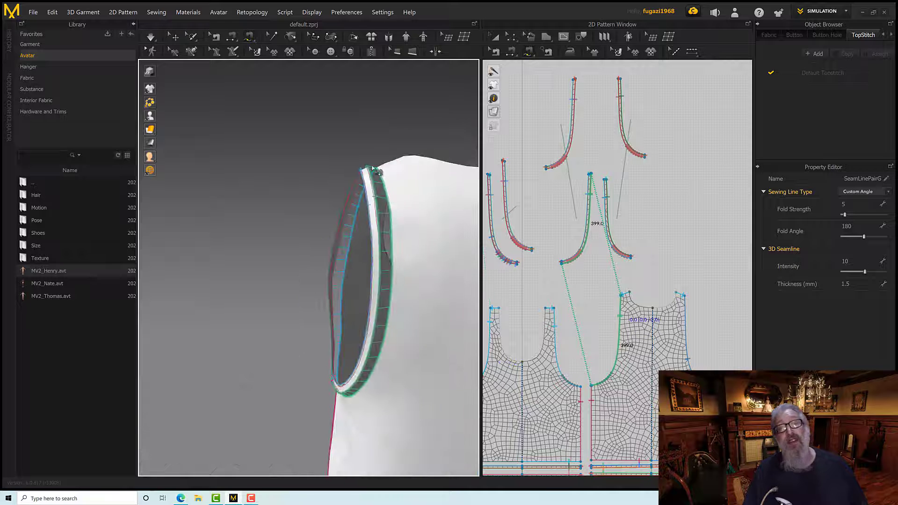
{"action": "mouse_move", "coordinate": [365, 266]}
{"action": "right_mouse_down"}
{"action": "mouse_move", "coordinate": [460, 264]}
{"action": "mouse_move", "coordinate": [386, 268]}
{"action": "mouse_move", "coordinate": [394, 251]}
{"action": "mouse_move", "coordinate": [361, 256]}
{"action": "mouse_move", "coordinate": [373, 257]}
{"action": "right_mouse_up"}
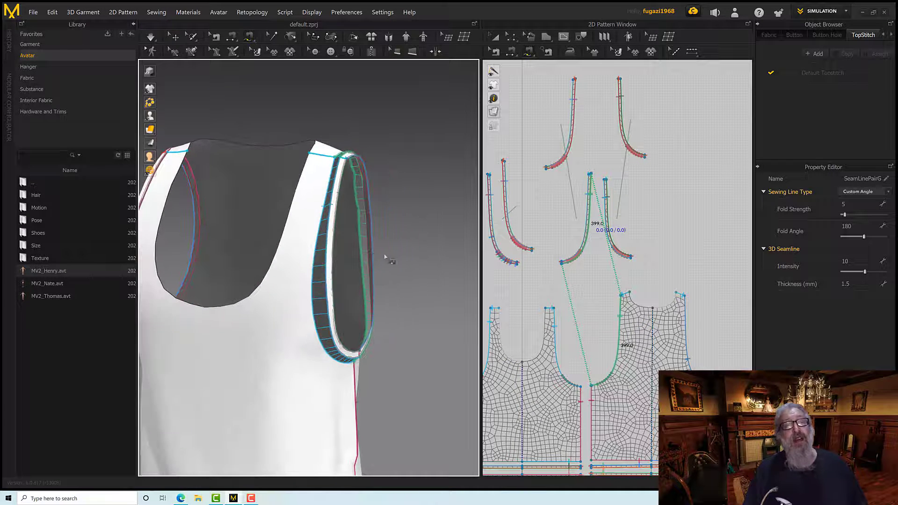
{"action": "right_click", "coordinate": [401, 233]}
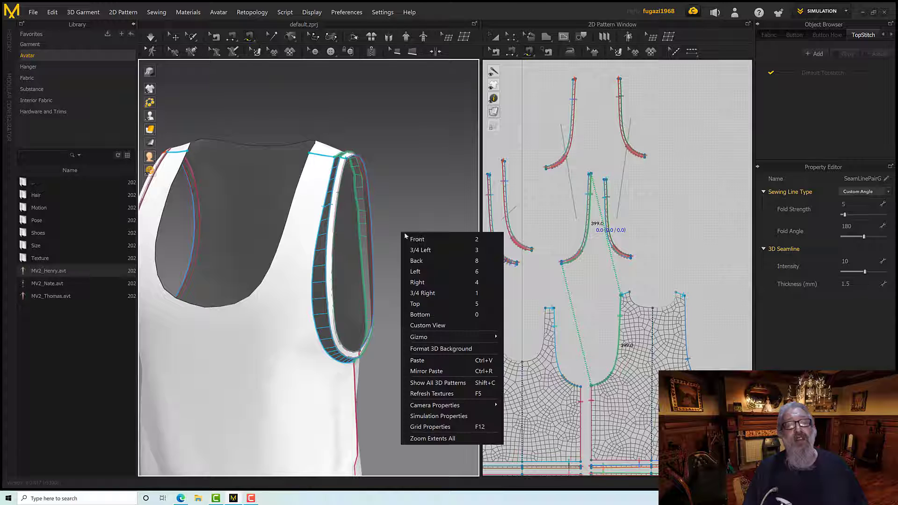
{"action": "left_click", "coordinate": [433, 386]}
{"action": "right_click_drag", "start_coordinate": [411, 346], "coordinate": [401, 340]}
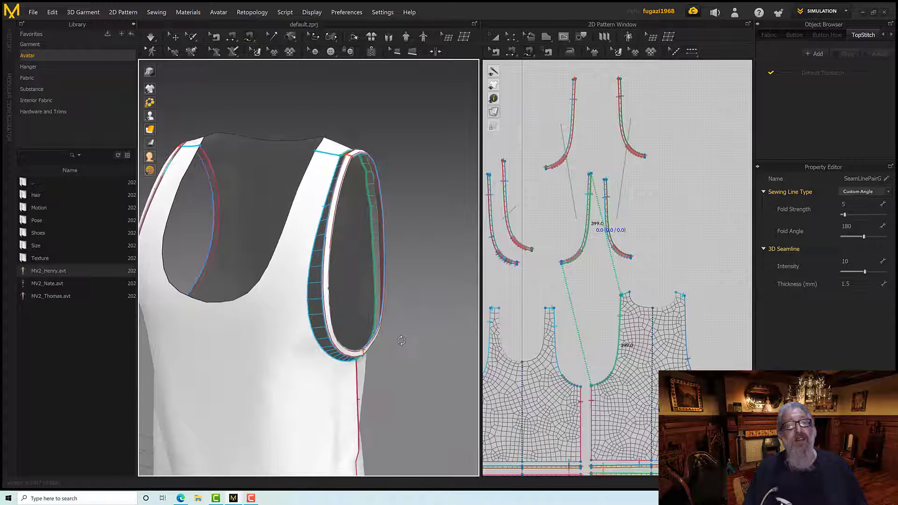
Simulate the tank top to pull the mirrored strips onto the armhole and inspect both armholes
{"action": "key", "text": "space"}
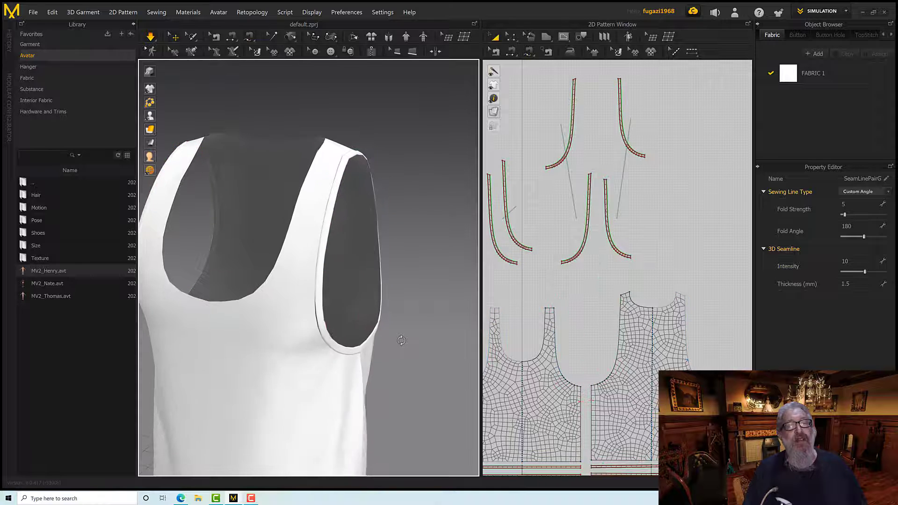
{"action": "right_click_drag", "start_coordinate": [405, 334], "coordinate": [384, 320]}
{"action": "scroll", "coordinate": [356, 338], "scroll_direction": "down", "scroll_amount": 5}
{"action": "scroll", "coordinate": [345, 311], "scroll_direction": "up", "scroll_amount": 10}
{"action": "scroll", "coordinate": [350, 321], "scroll_direction": "down", "scroll_amount": 3}
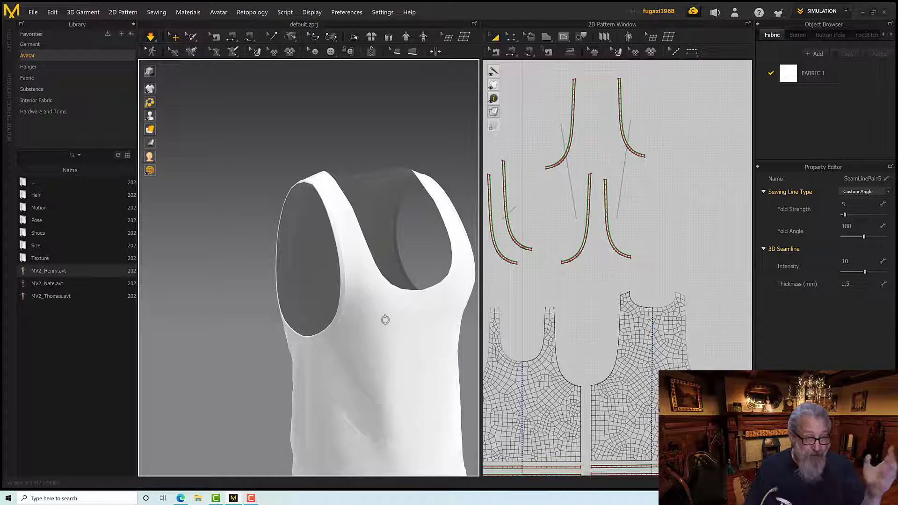
Show the avatar again inside the tank top and bring its upper body into view
{"action": "right_click_drag", "start_coordinate": [385, 320], "coordinate": [352, 298]}
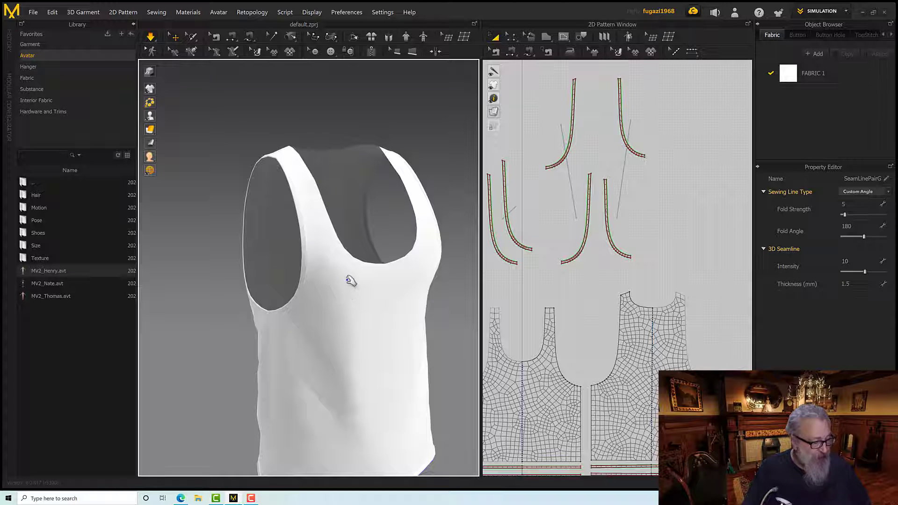
{"action": "key", "text": "shift+a"}
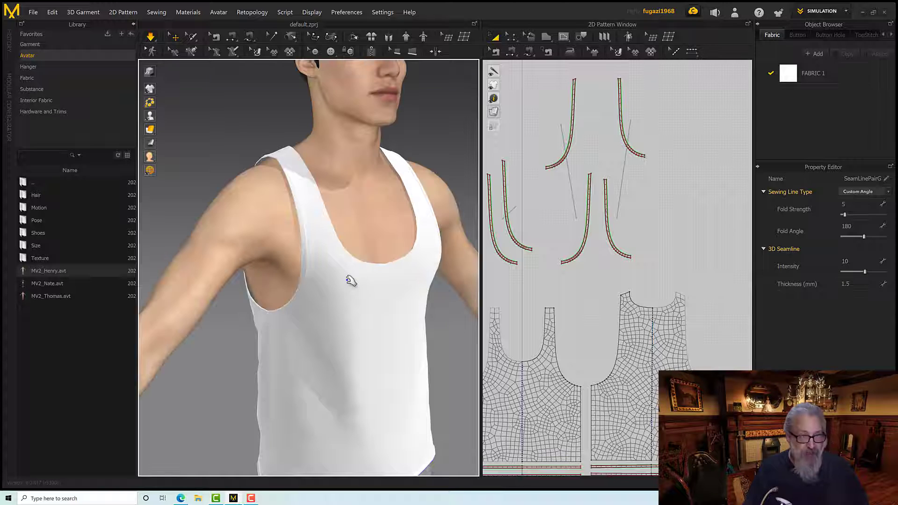
{"action": "right_click_drag", "start_coordinate": [355, 263], "coordinate": [396, 299]}
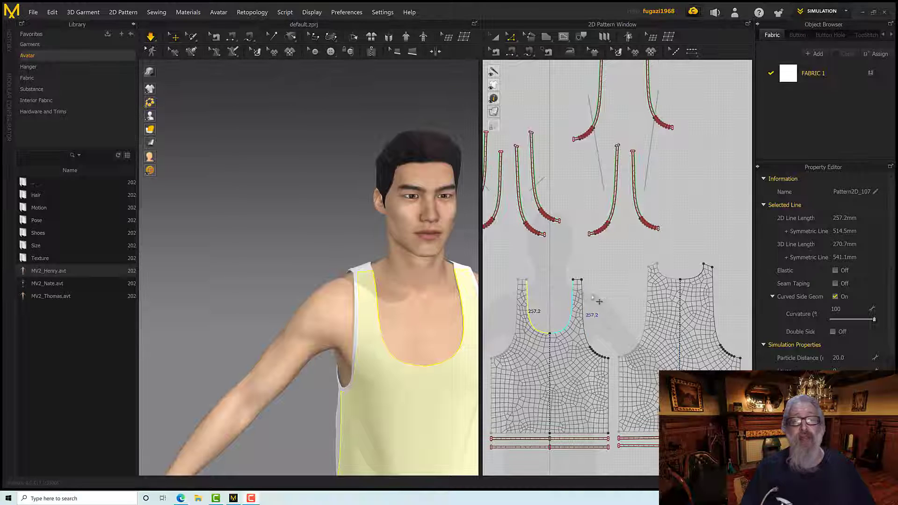
Offset the front and back neckline curves as one internal line each at a distance of 10 mm
{"action": "right_click", "coordinate": [576, 292]}
{"action": "left_click", "coordinate": [549, 302]}
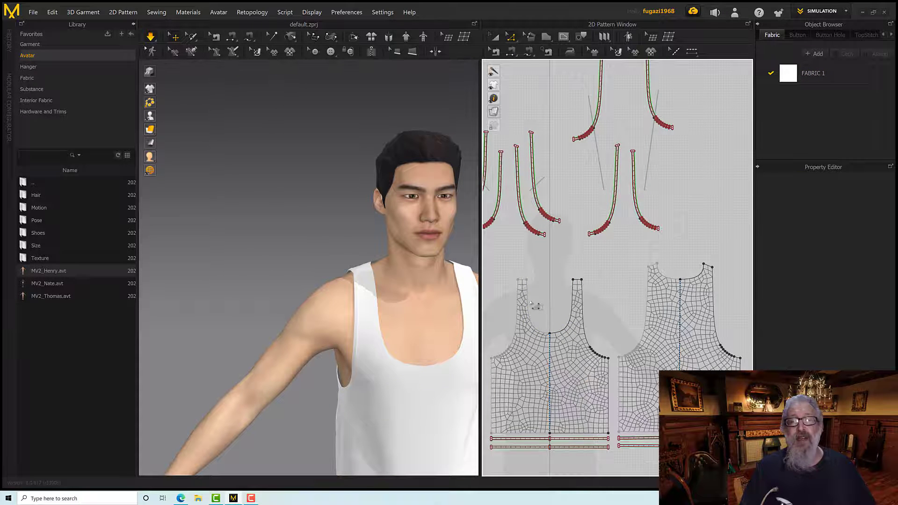
{"action": "left_click", "coordinate": [527, 301]}
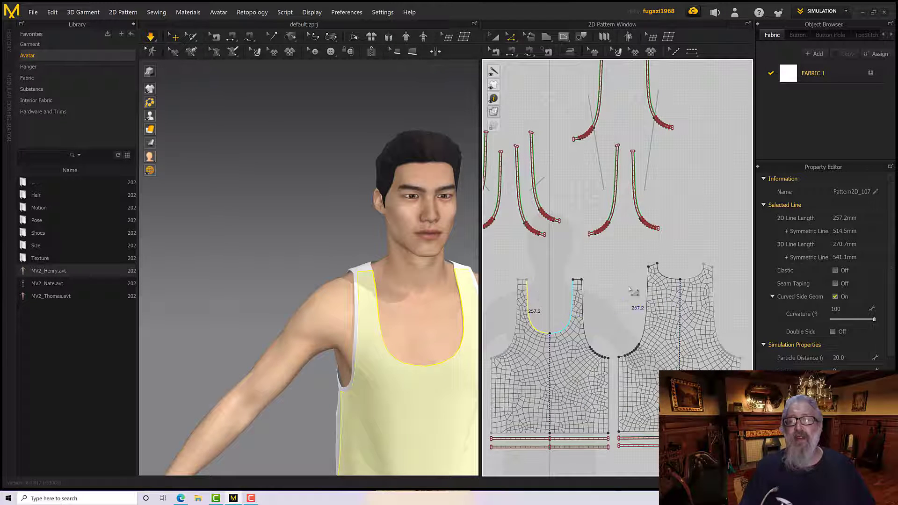
{"action": "left_click", "coordinate": [701, 282], "text": "shift"}
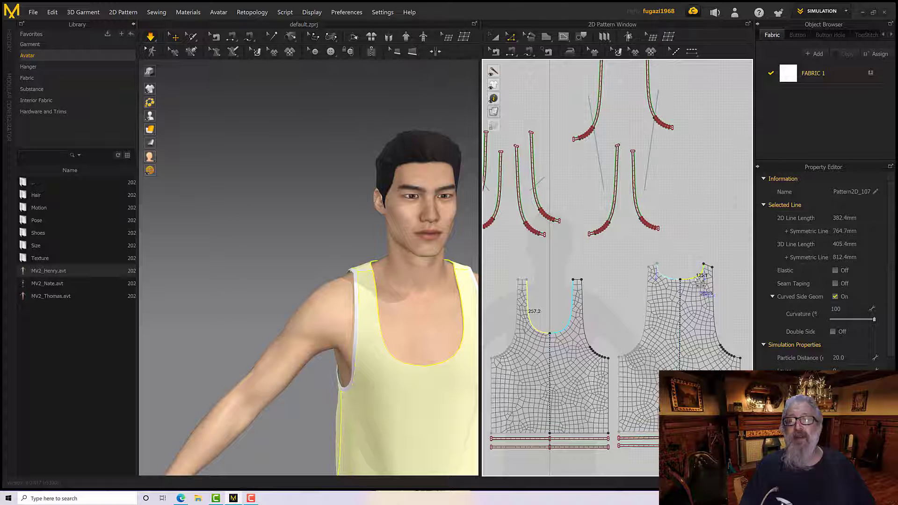
{"action": "right_click", "coordinate": [701, 281]}
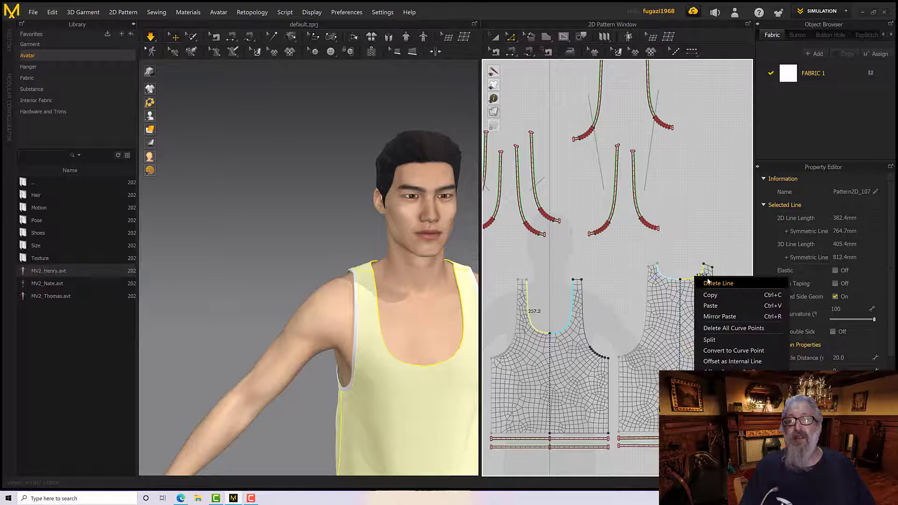
{"action": "left_click", "coordinate": [732, 361]}
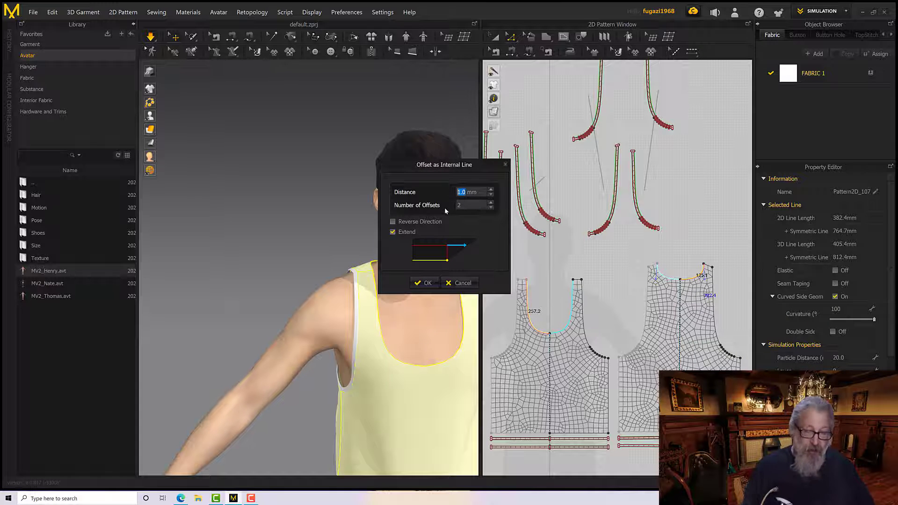
{"action": "type", "text": "10"}
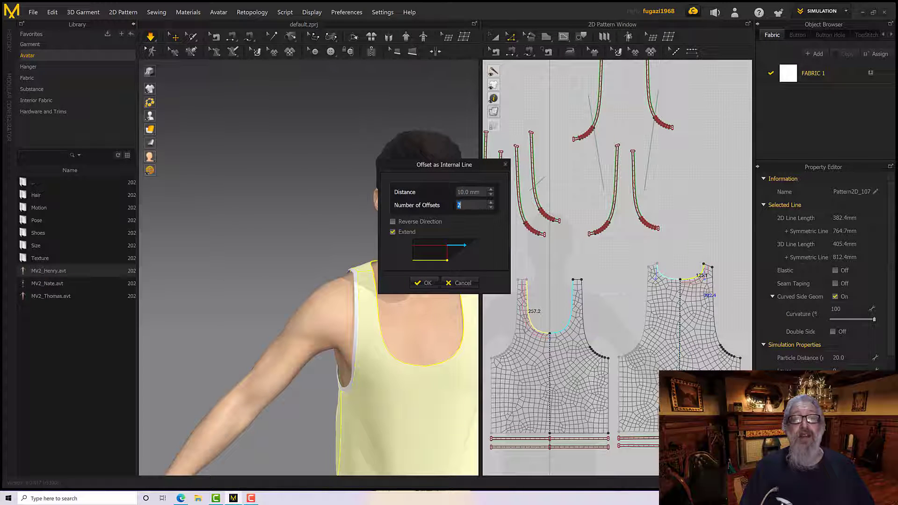
{"action": "left_click", "coordinate": [429, 282]}
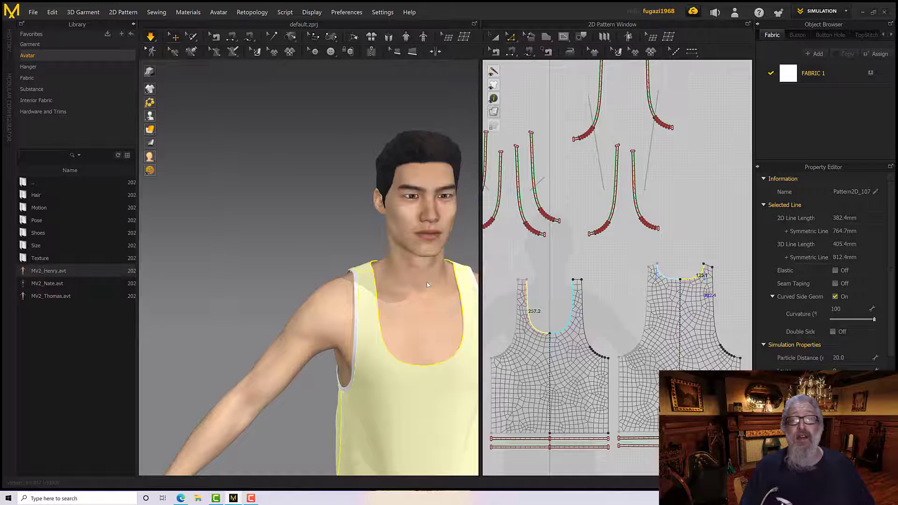
Cut the front and back patterns along the neckline offset lines to separate the neckline strips
{"action": "left_click", "coordinate": [526, 316]}
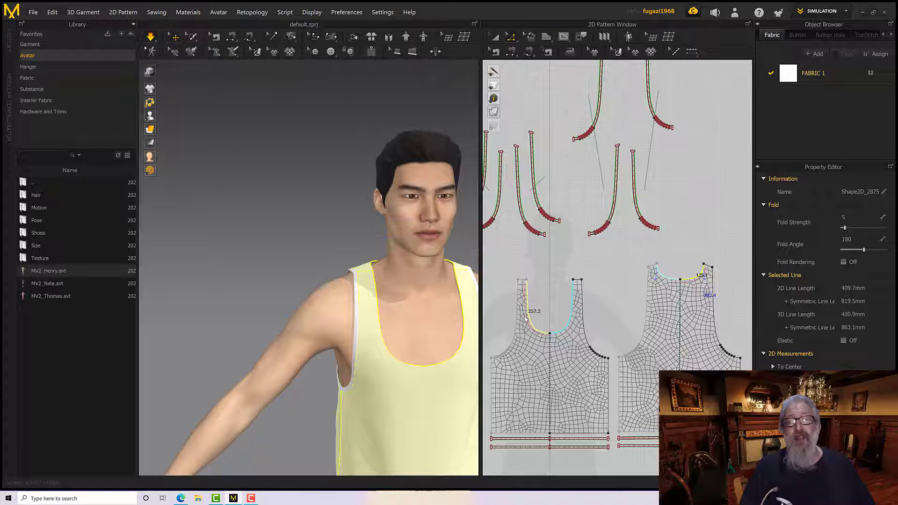
{"action": "right_click", "coordinate": [535, 330]}
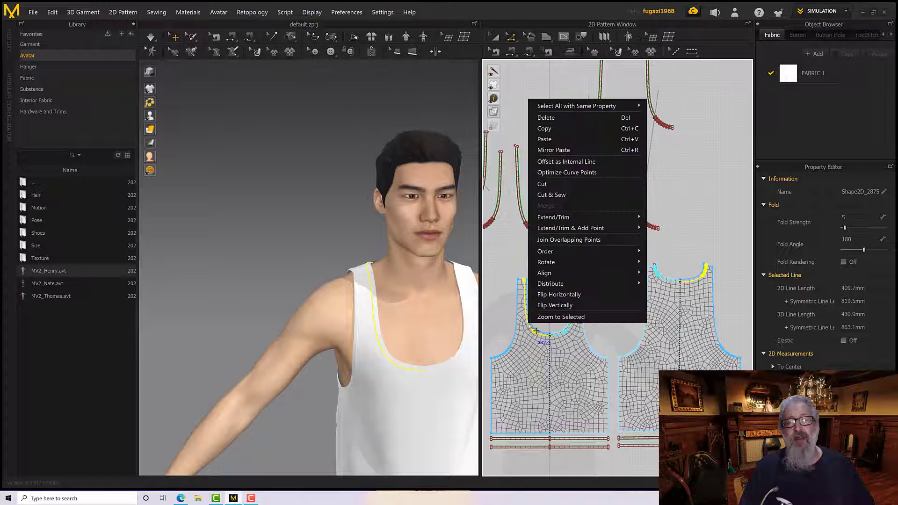
{"action": "left_click", "coordinate": [552, 197]}
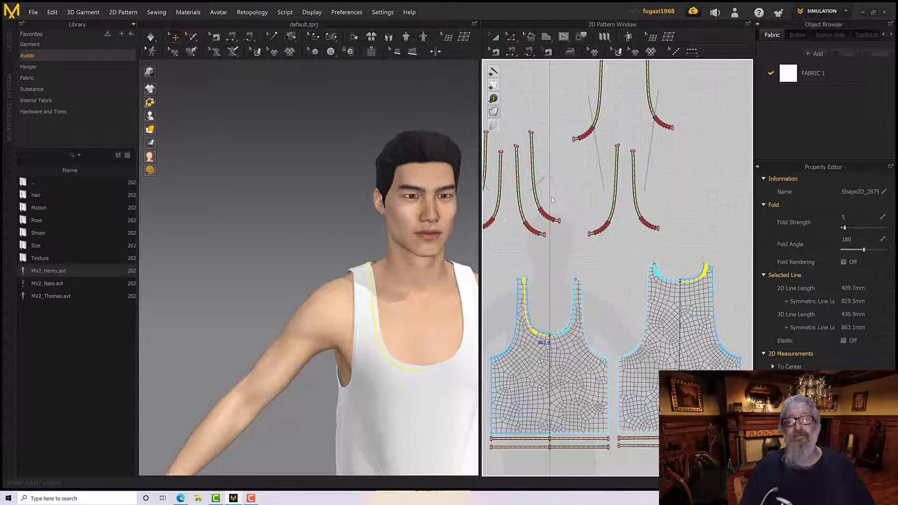
{"action": "scroll", "coordinate": [553, 282], "scroll_direction": "down", "scroll_amount": 3}
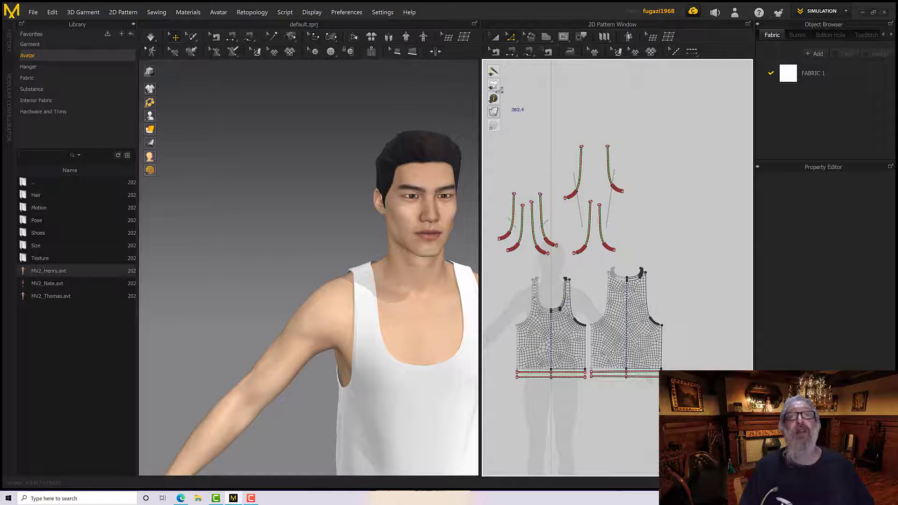
Move the front and back neckline strips to the empty area beside the back pattern, with the back strip above the front strip
{"action": "left_click", "coordinate": [495, 37]}
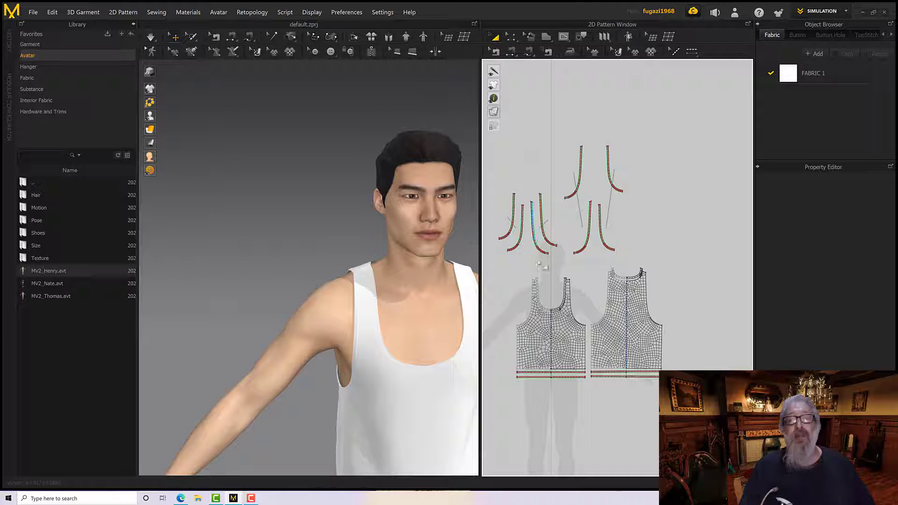
{"action": "left_click", "coordinate": [552, 308]}
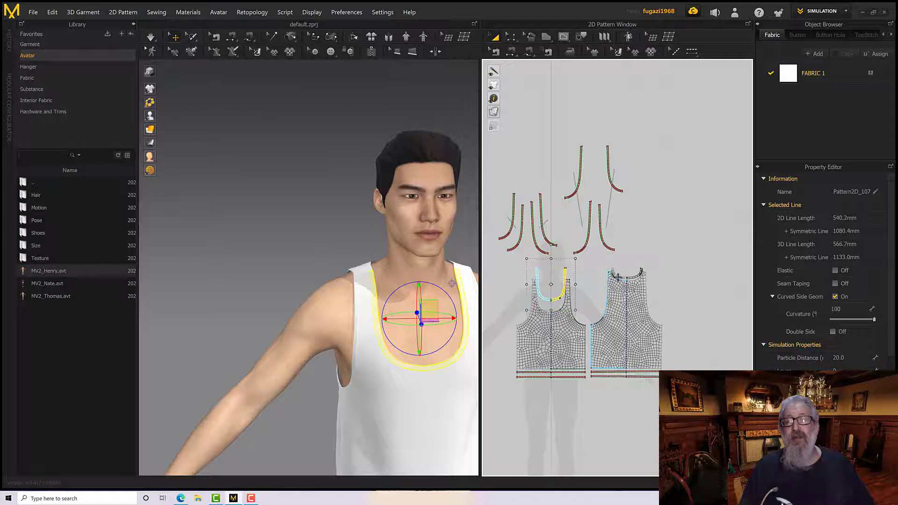
{"action": "left_click", "coordinate": [620, 270]}
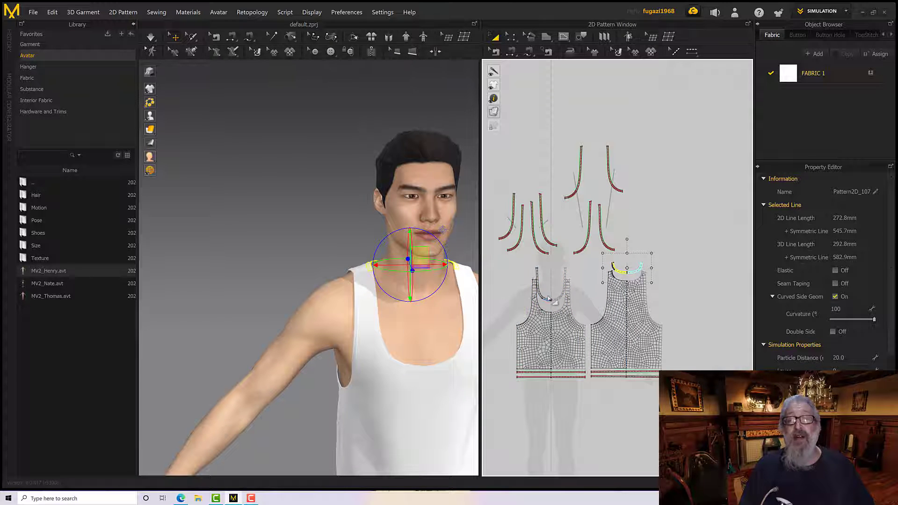
{"action": "left_click_drag", "start_coordinate": [554, 297], "coordinate": [691, 293]}
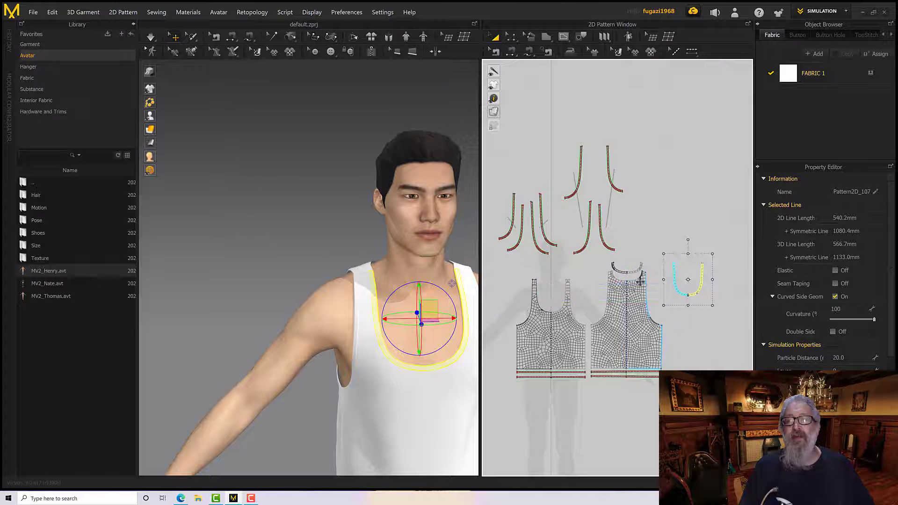
{"action": "left_click_drag", "start_coordinate": [639, 270], "coordinate": [699, 250]}
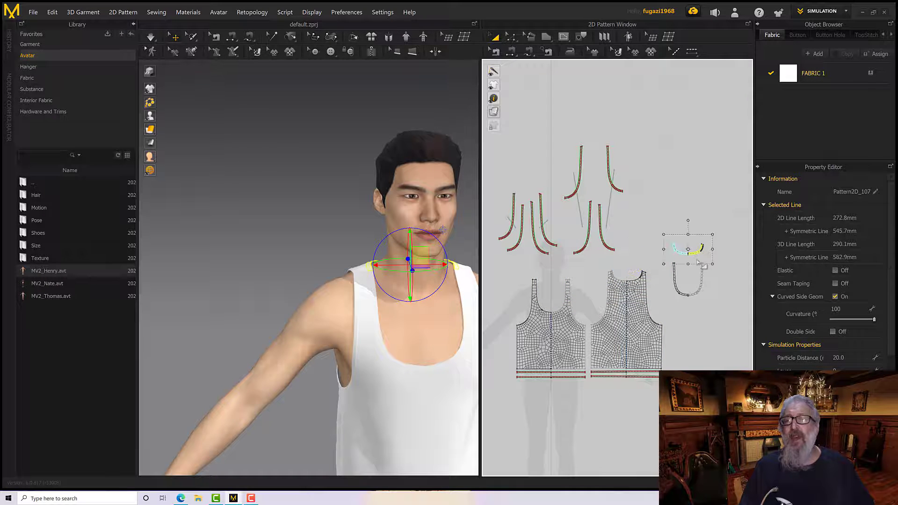
Match up the back neckline strip's shoulder end with the front strip's shoulder end
{"action": "scroll", "coordinate": [697, 255], "scroll_direction": "up", "scroll_amount": 5}
{"action": "middle_click_drag", "start_coordinate": [660, 272], "coordinate": [658, 272]}
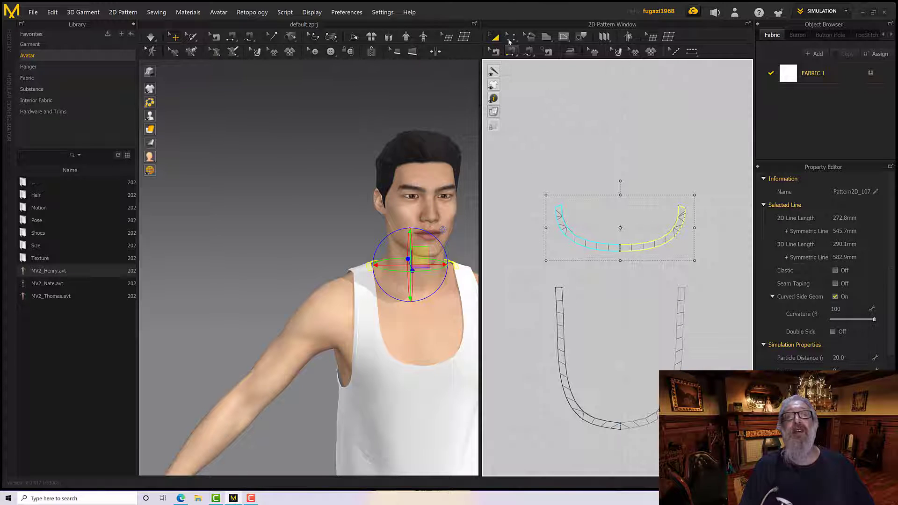
{"action": "left_click", "coordinate": [510, 37]}
{"action": "left_click", "coordinate": [558, 288]}
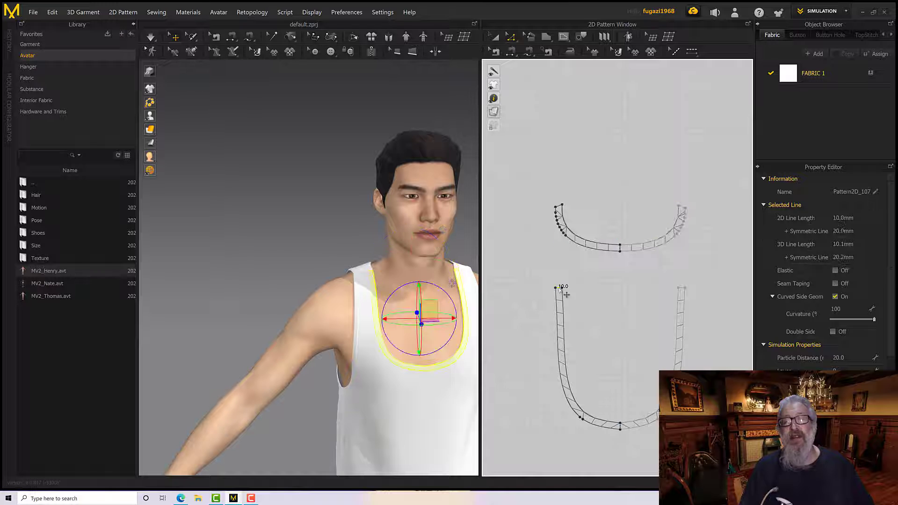
{"action": "left_click", "coordinate": [683, 207], "text": "shift"}
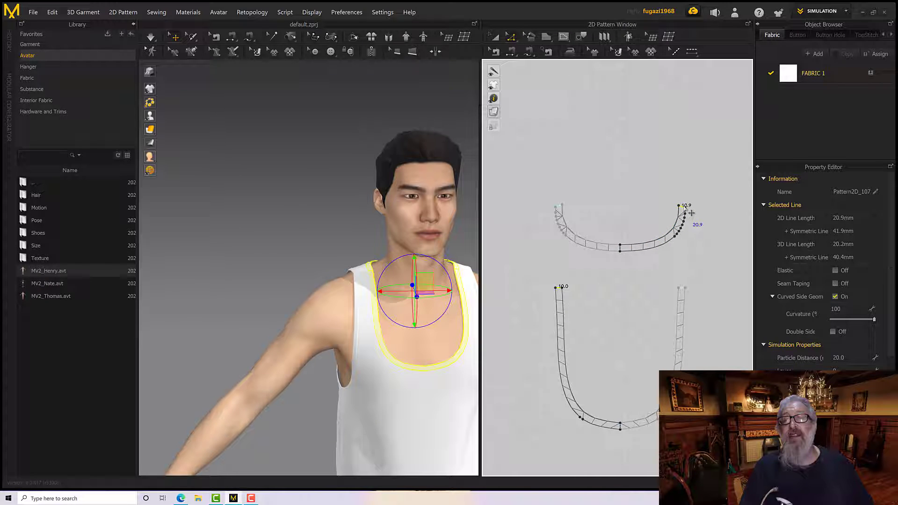
{"action": "right_click", "coordinate": [561, 287]}
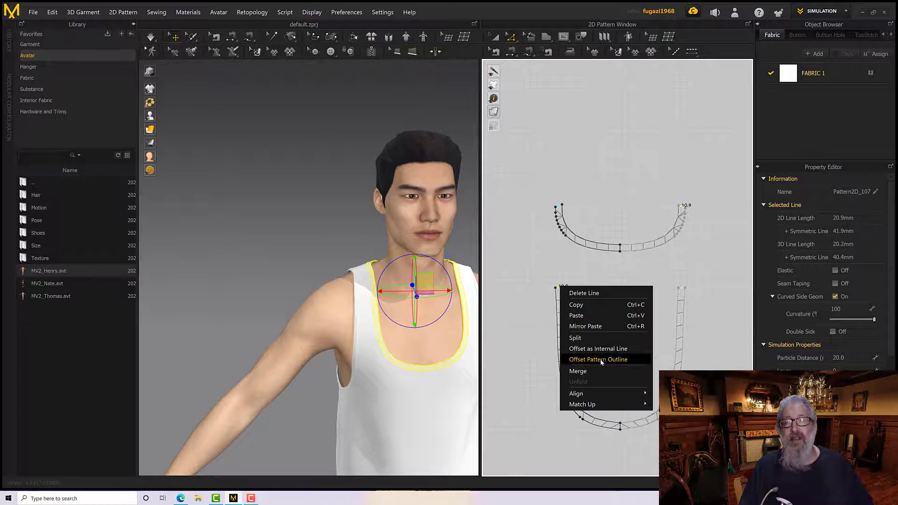
{"action": "mouse_move", "coordinate": [607, 404]}
{"action": "left_click", "coordinate": [671, 404]}
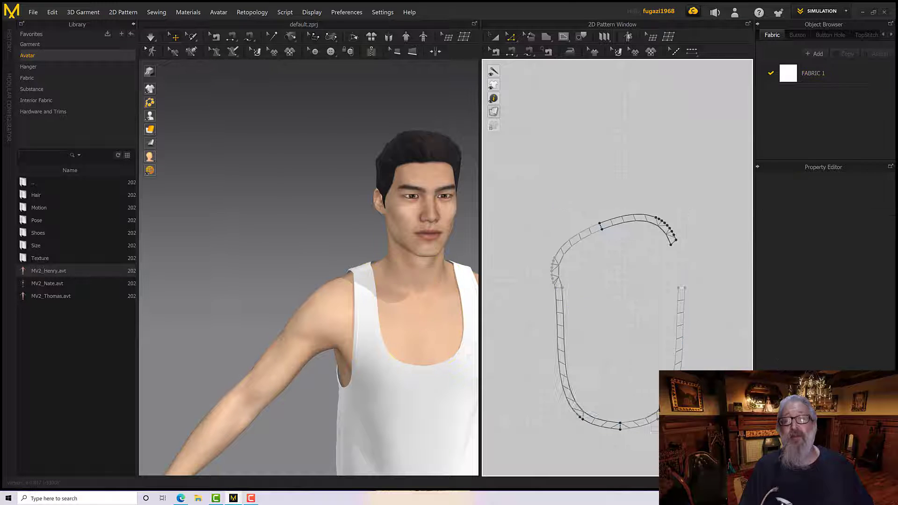
Rotate the back neckline strip level and center it as an arch just above the front strip
{"action": "left_click", "coordinate": [494, 37]}
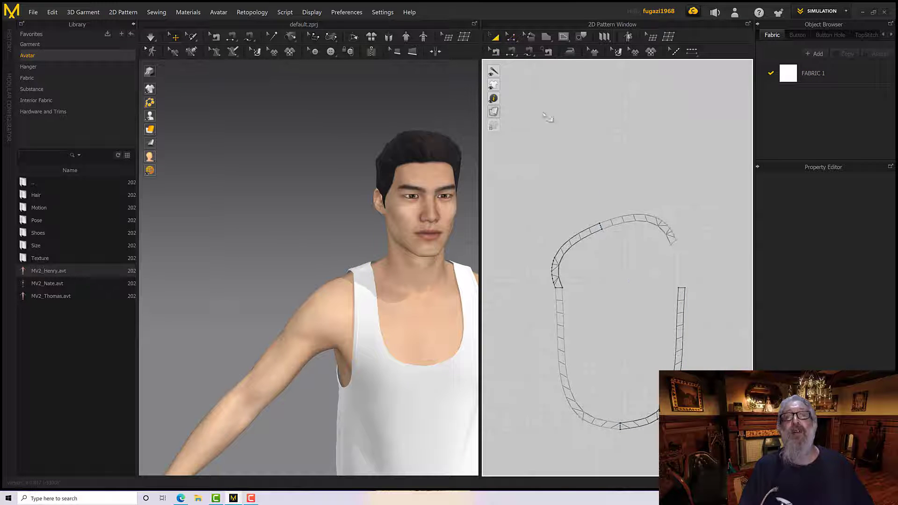
{"action": "left_click", "coordinate": [624, 218]}
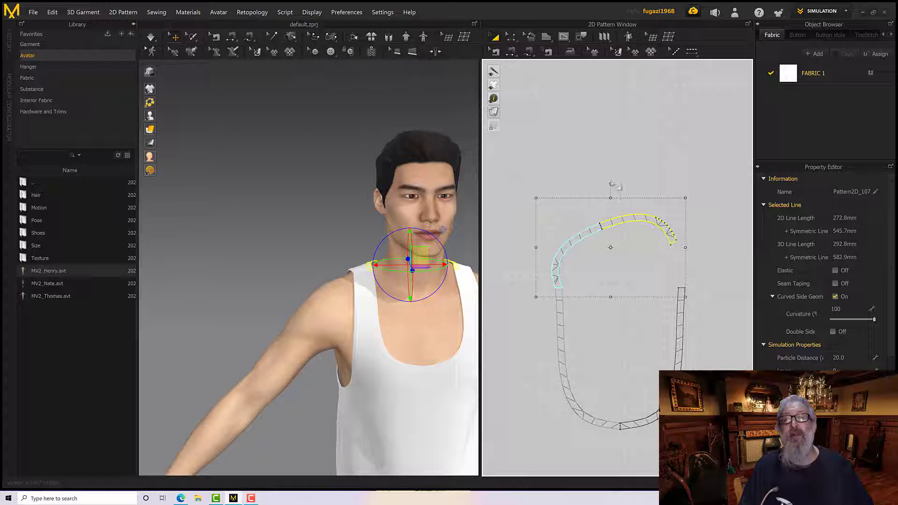
{"action": "left_click_drag", "start_coordinate": [611, 183], "coordinate": [635, 231]}
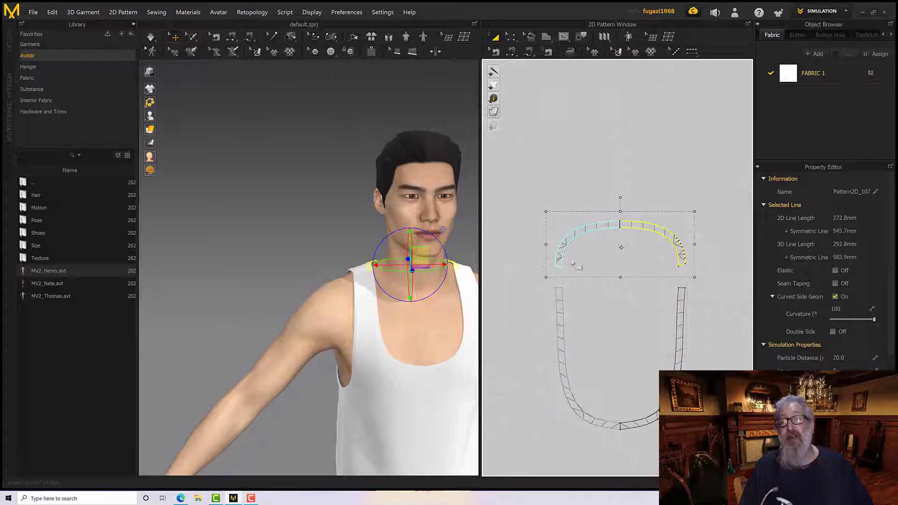
Layer-clone both neckline strips over the originals and place the clones directly above them
{"action": "scroll", "coordinate": [567, 286], "scroll_direction": "down", "scroll_amount": 5}
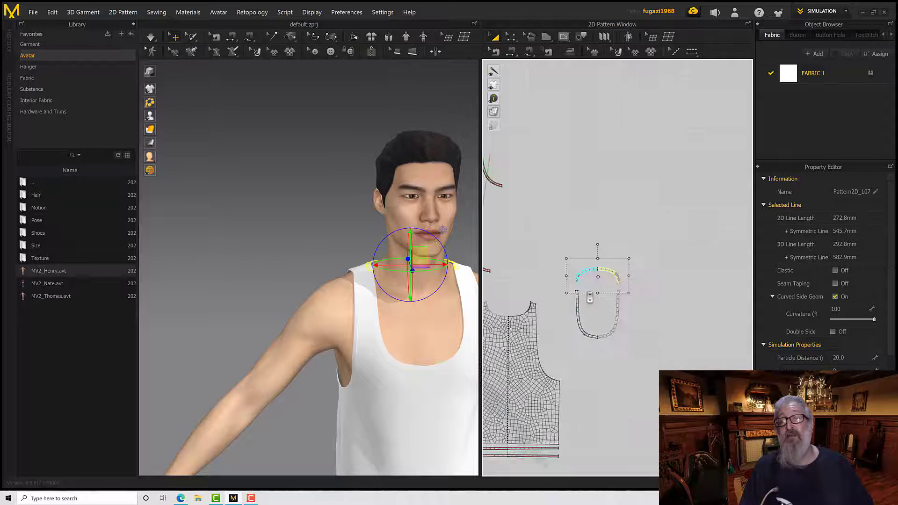
{"action": "left_click", "coordinate": [495, 39]}
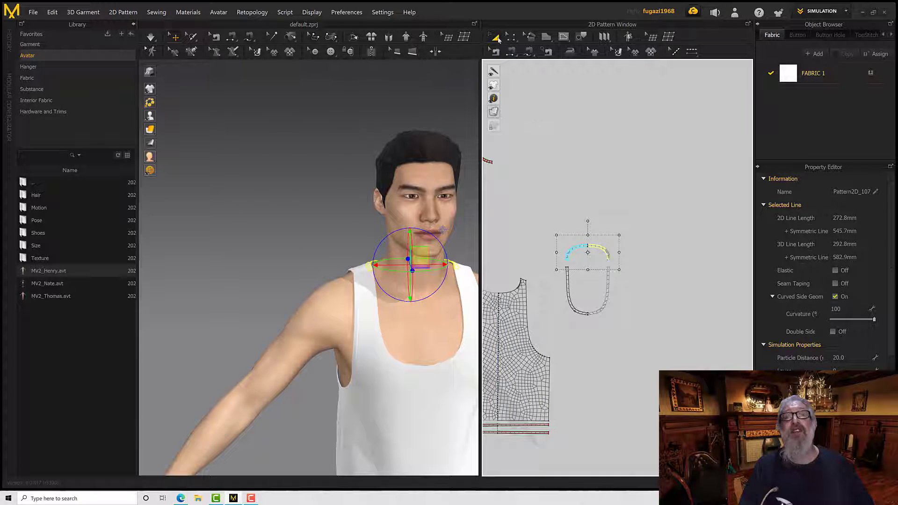
{"action": "left_click_drag", "start_coordinate": [543, 202], "coordinate": [634, 356]}
{"action": "scroll", "coordinate": [594, 303], "scroll_direction": "up", "scroll_amount": 5}
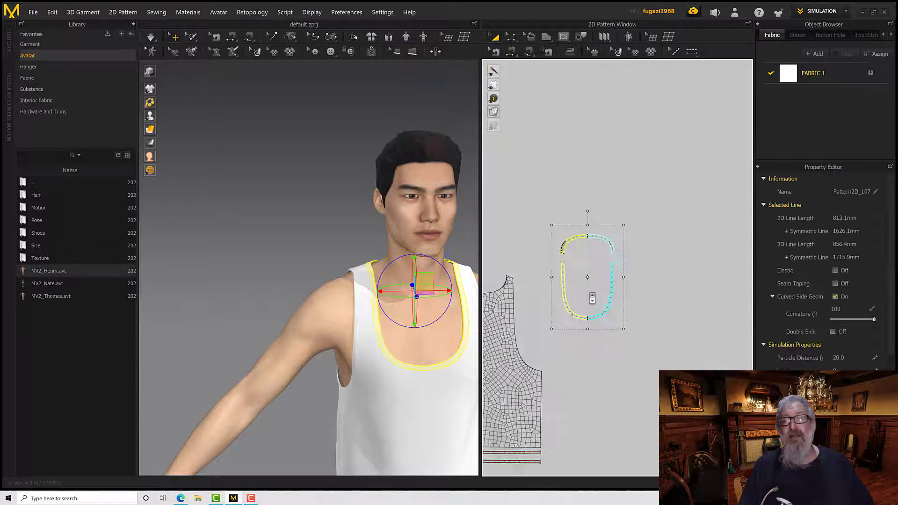
{"action": "right_click", "coordinate": [497, 223]}
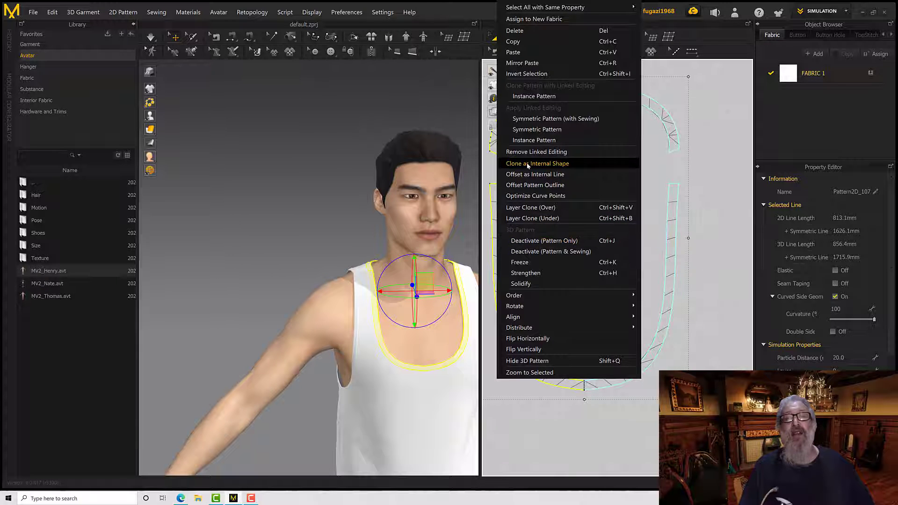
{"action": "left_click", "coordinate": [538, 209]}
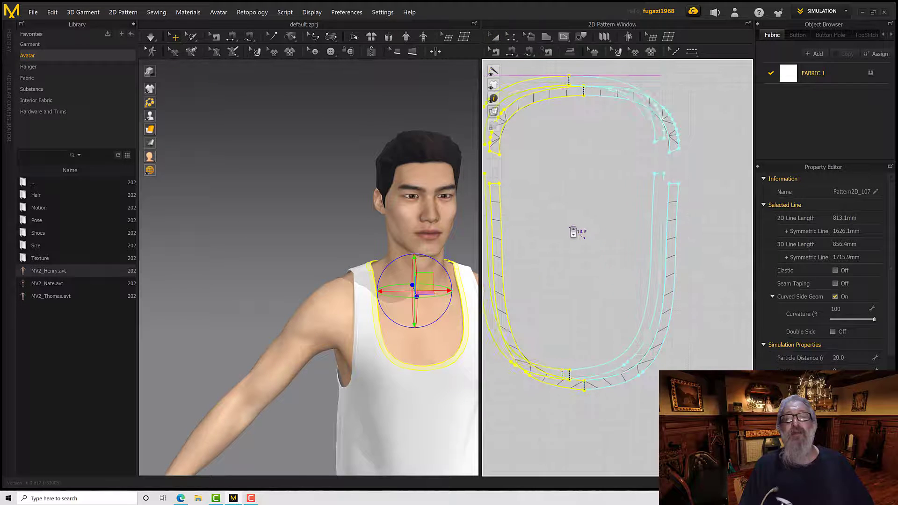
{"action": "scroll", "coordinate": [575, 230], "scroll_direction": "down", "scroll_amount": 5}
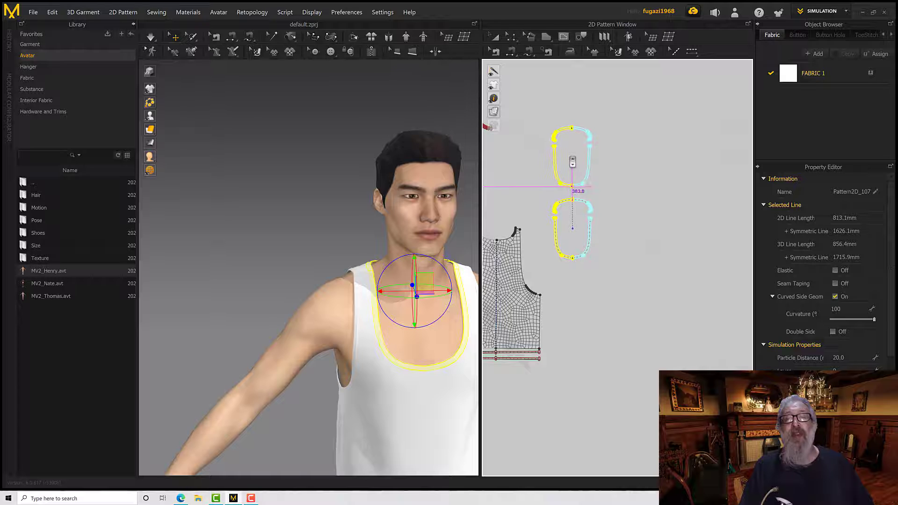
{"action": "left_click", "coordinate": [571, 156]}
{"action": "middle_click_drag", "start_coordinate": [577, 145], "coordinate": [580, 167]}
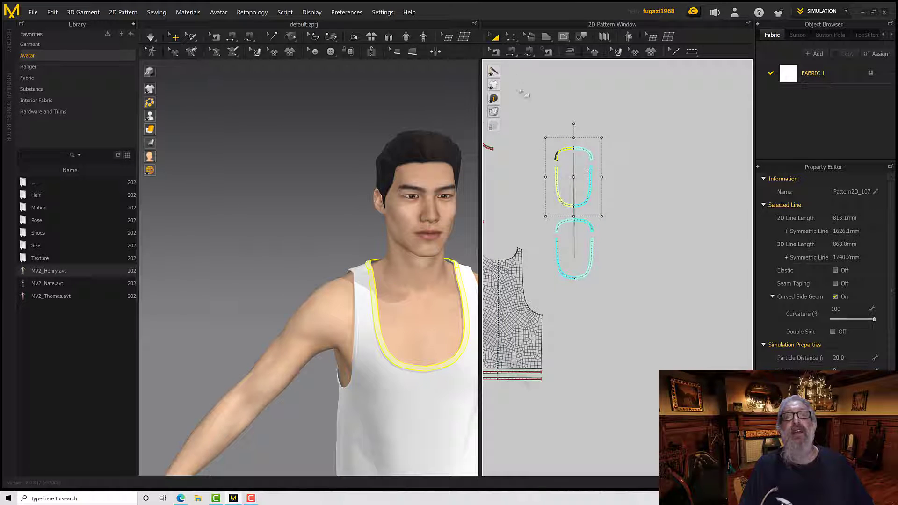
Delete the sewing that links the cloned neckline strips to the originals
{"action": "left_click", "coordinate": [496, 51]}
{"action": "mouse_move", "coordinate": [530, 109]}
{"action": "left_mouse_down"}
{"action": "mouse_move", "coordinate": [605, 190]}
{"action": "mouse_move", "coordinate": [615, 215]}
{"action": "left_mouse_up"}
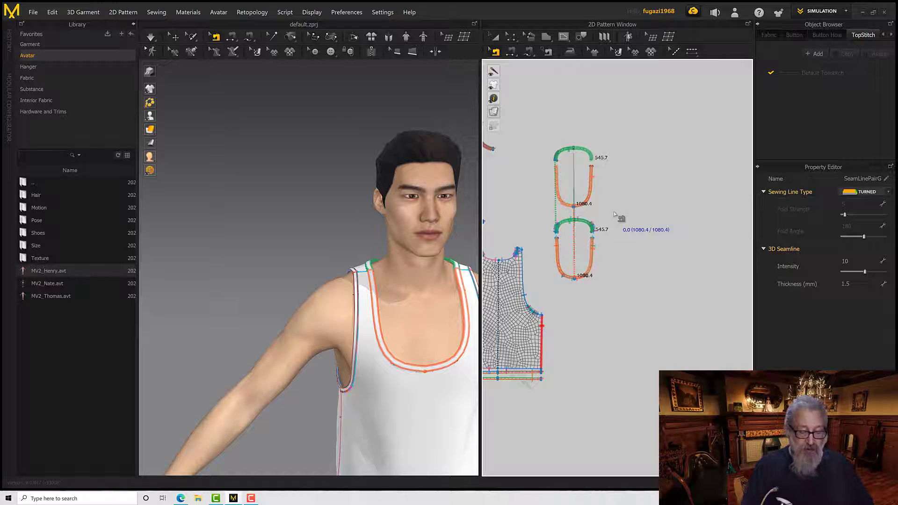
{"action": "left_click", "coordinate": [615, 214]}
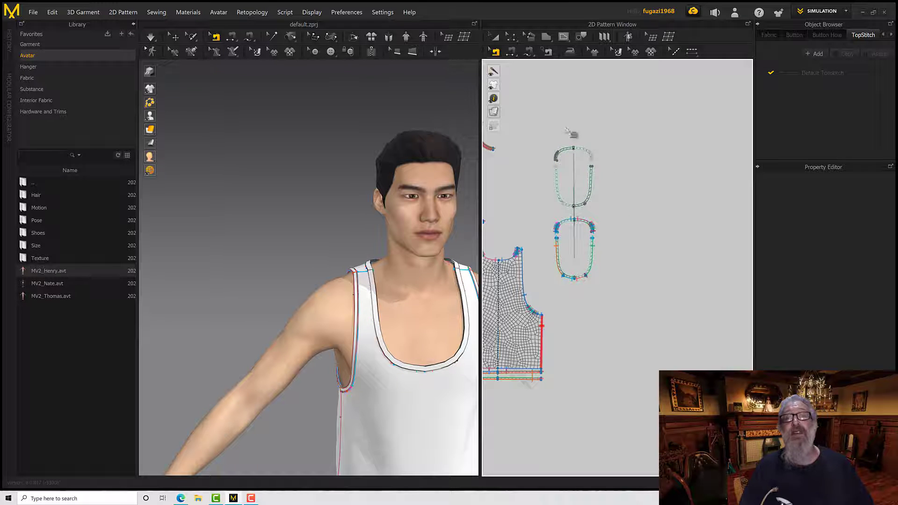
Free-sew the outer edge of the cloned front neckline strip to the original's outer edge, from shoulder end to center
{"action": "left_click", "coordinate": [511, 53]}
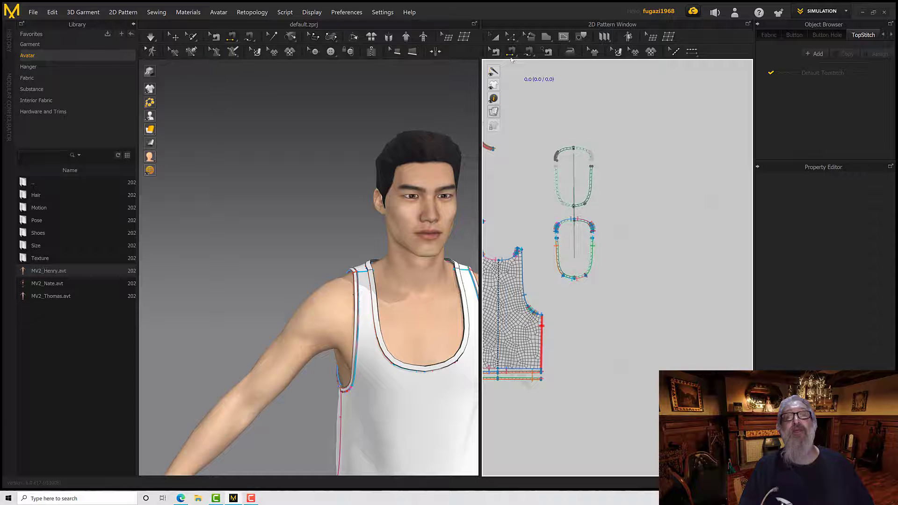
{"action": "left_click", "coordinate": [528, 53]}
{"action": "scroll", "coordinate": [555, 182], "scroll_direction": "down", "scroll_amount": 6}
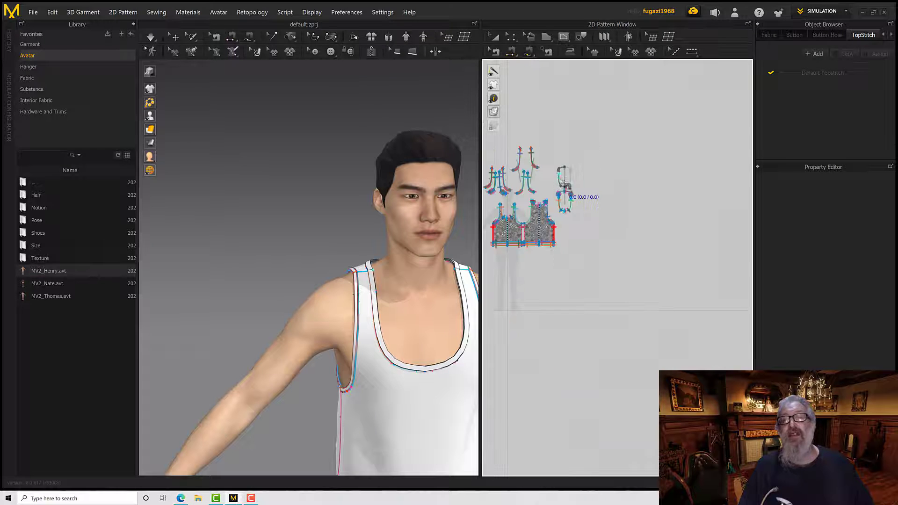
{"action": "scroll", "coordinate": [555, 186], "scroll_direction": "up", "scroll_amount": 7}
{"action": "middle_click_drag", "start_coordinate": [549, 199], "coordinate": [520, 192]}
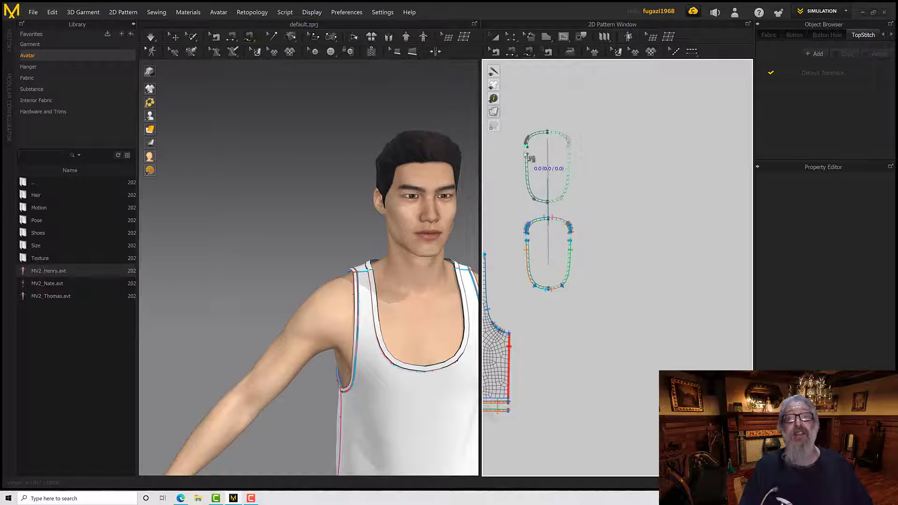
{"action": "left_click", "coordinate": [547, 202]}
{"action": "left_click", "coordinate": [526, 241]}
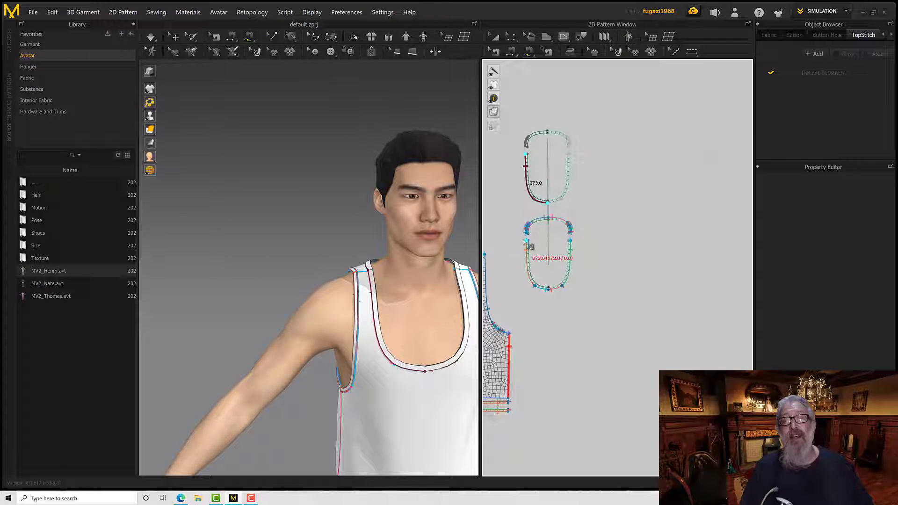
{"action": "left_click", "coordinate": [551, 289]}
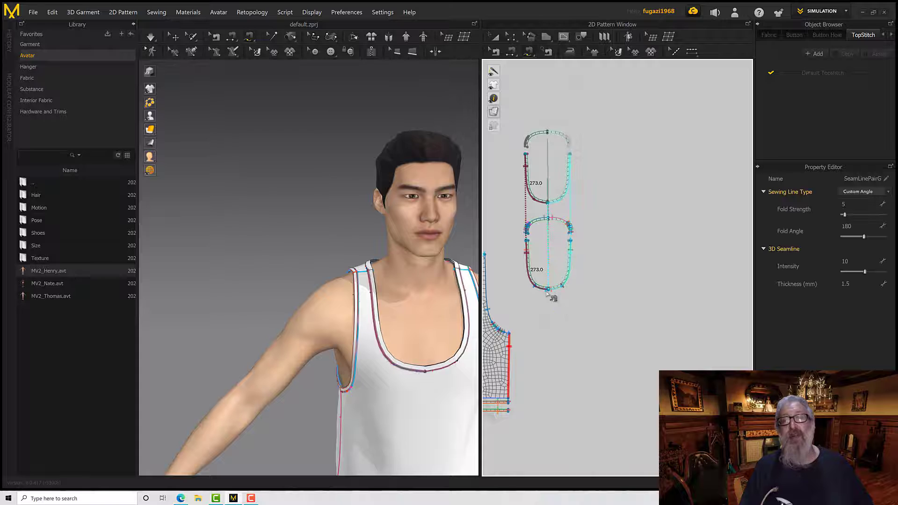
Free-sew the outer edge of the cloned back neckline strip to the original's outer edge, from center to shoulder end
{"action": "right_click_drag", "start_coordinate": [546, 161], "coordinate": [549, 188]}
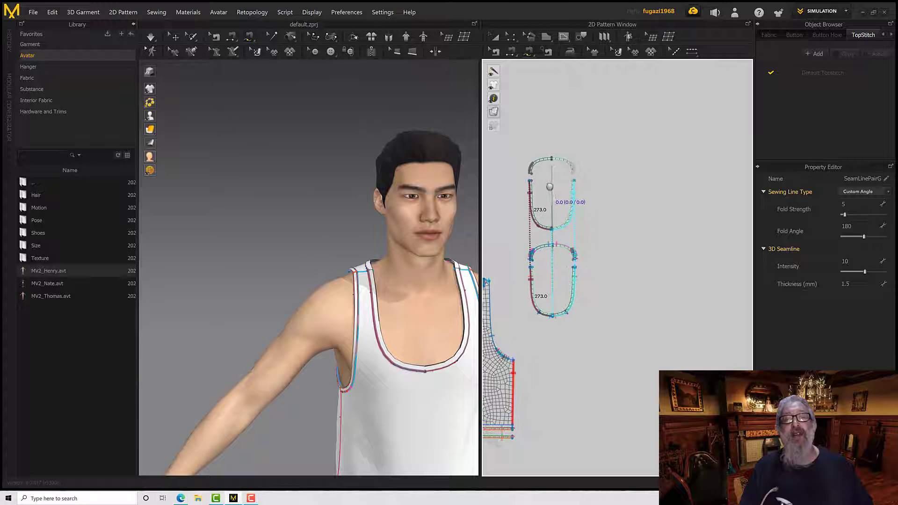
{"action": "left_click", "coordinate": [552, 159]}
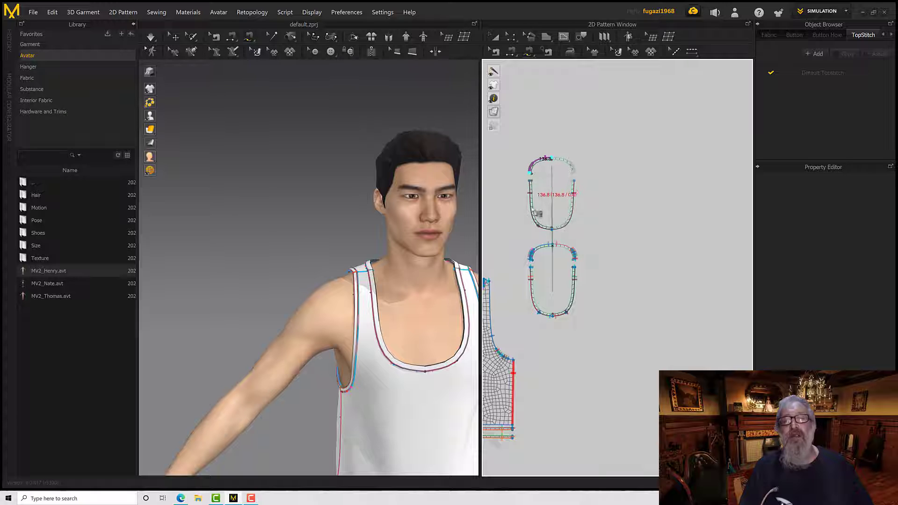
{"action": "left_click", "coordinate": [530, 173]}
{"action": "left_click", "coordinate": [552, 243]}
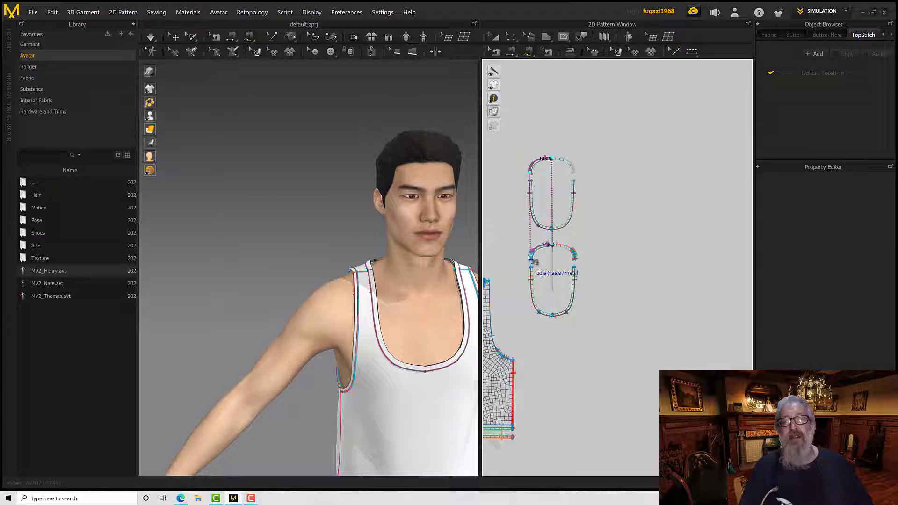
{"action": "scroll", "coordinate": [530, 259], "scroll_direction": "up", "scroll_amount": 2}
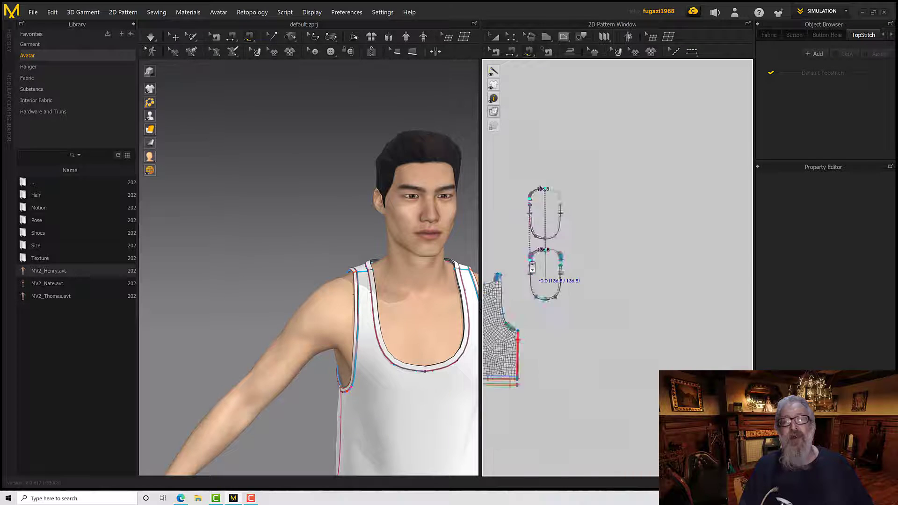
{"action": "scroll", "coordinate": [532, 254], "scroll_direction": "down", "scroll_amount": 10}
{"action": "left_click", "coordinate": [533, 252]}
{"action": "scroll", "coordinate": [568, 260], "scroll_direction": "up", "scroll_amount": 4}
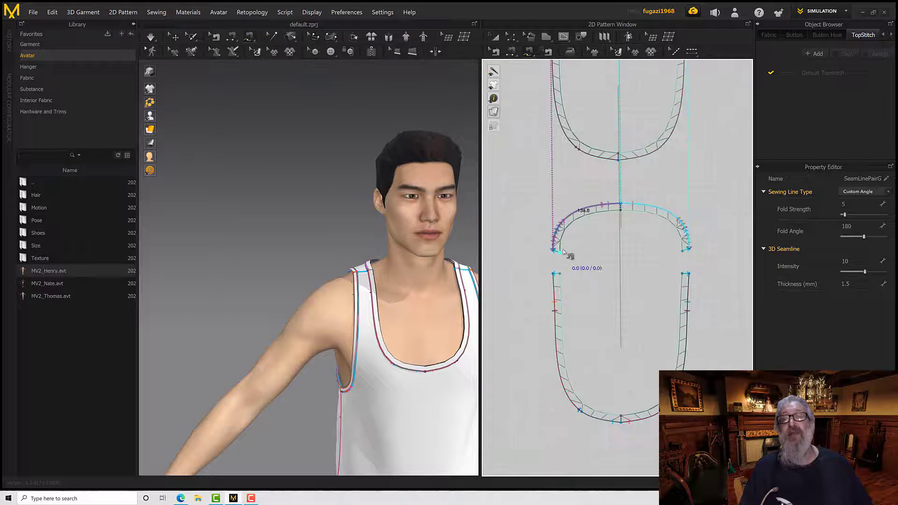
Free-sew the inner edge of the cloned back neckline strip to the original's inner edge, from center to shoulder end
{"action": "middle_click_drag", "start_coordinate": [567, 219], "coordinate": [557, 259]}
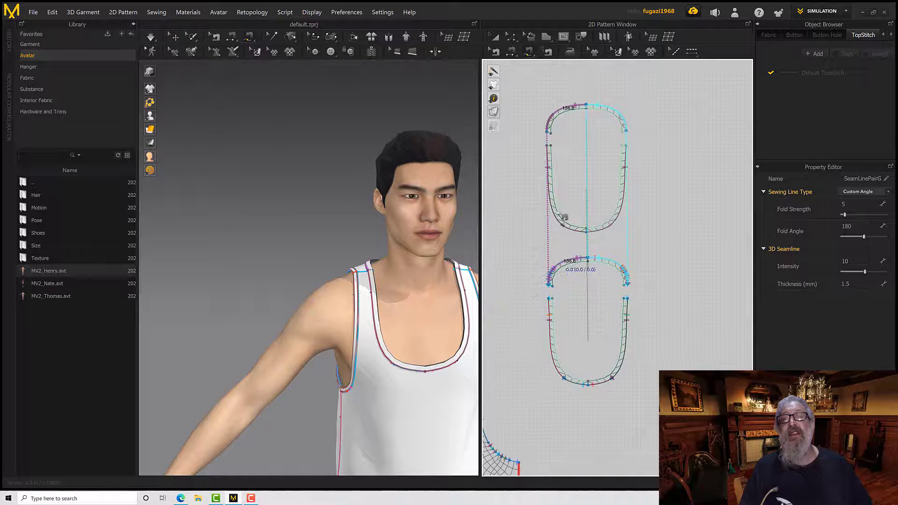
{"action": "left_click", "coordinate": [585, 109]}
{"action": "left_click", "coordinate": [550, 132]}
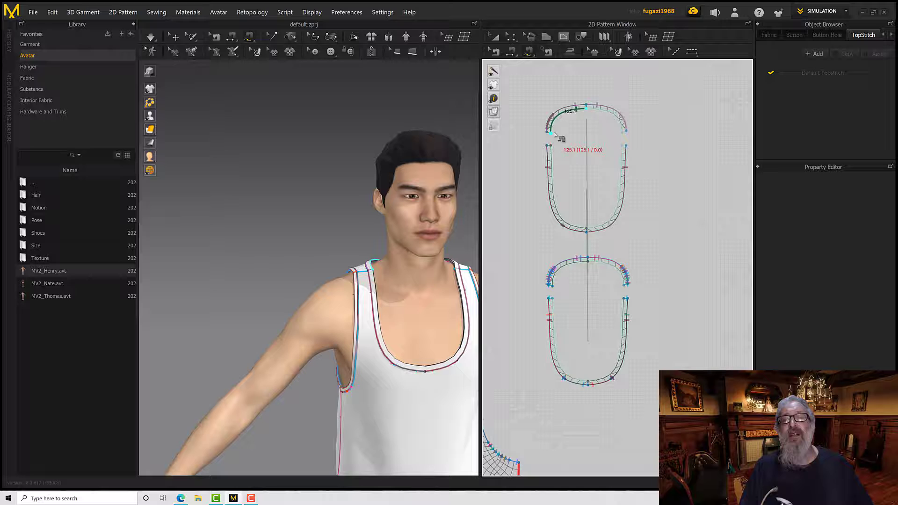
{"action": "left_click", "coordinate": [587, 261]}
{"action": "left_click", "coordinate": [550, 284]}
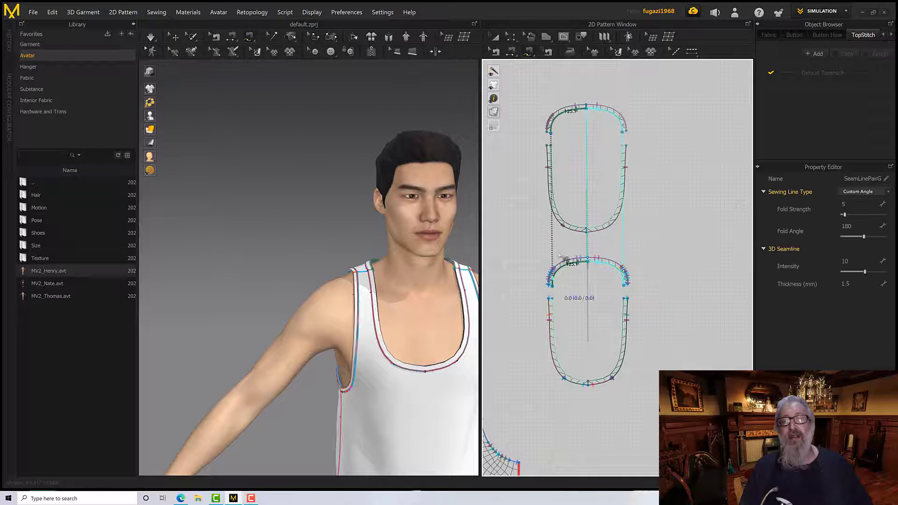
Free-sew the inner edge of the cloned front neckline strip to the original's inner edge, from shoulder end to center
{"action": "left_click", "coordinate": [550, 146]}
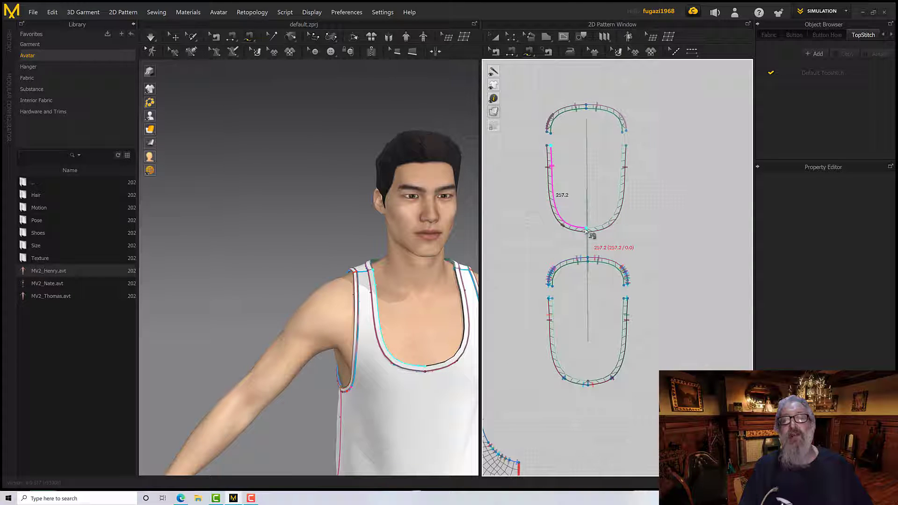
{"action": "left_click", "coordinate": [551, 299]}
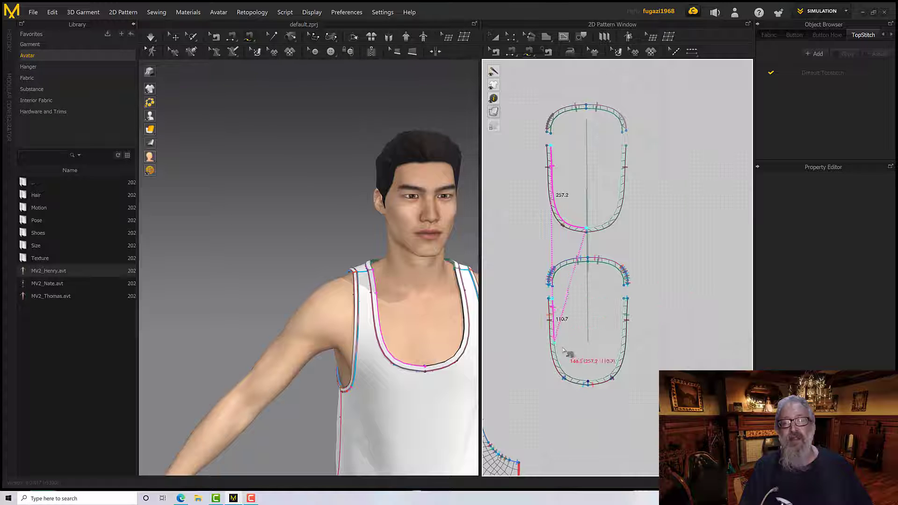
{"action": "left_click", "coordinate": [588, 383]}
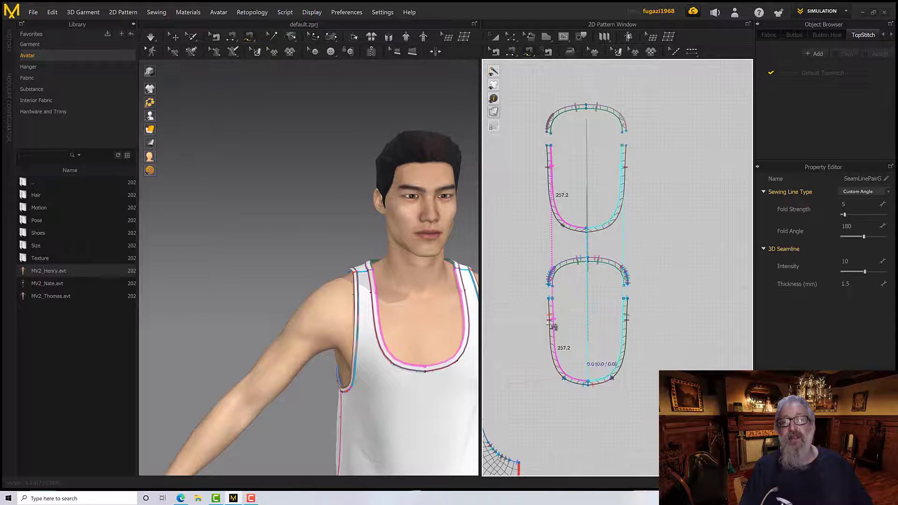
Segment-sew the shoulder end of the cloned back neckline strip to the shoulder end of the cloned front strip
{"action": "middle_click_drag", "start_coordinate": [510, 255], "coordinate": [519, 298]}
{"action": "scroll", "coordinate": [524, 256], "scroll_direction": "down", "scroll_amount": 5}
{"action": "scroll", "coordinate": [524, 257], "scroll_direction": "up", "scroll_amount": 6}
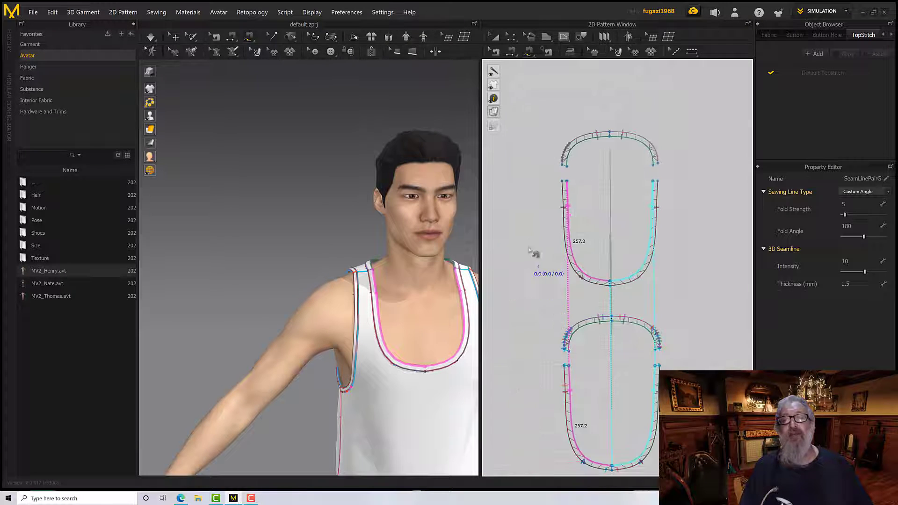
{"action": "middle_click_drag", "start_coordinate": [529, 243], "coordinate": [524, 290]}
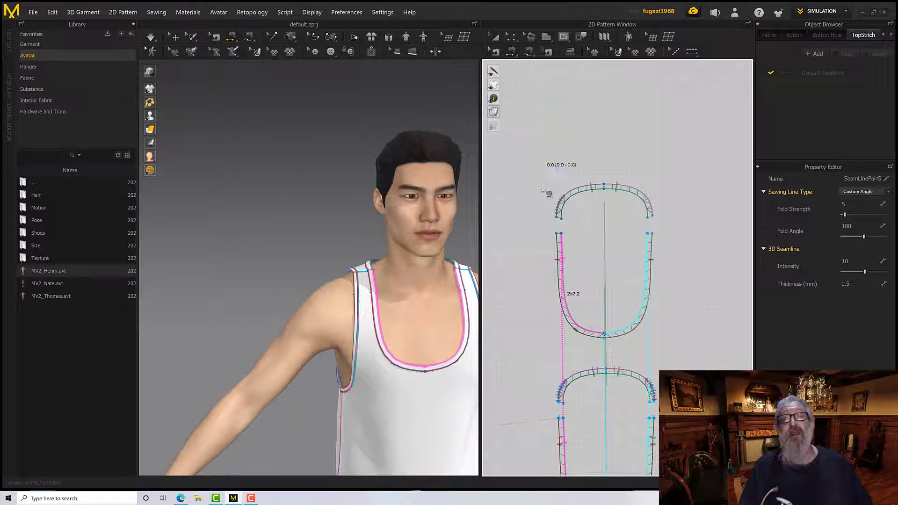
{"action": "scroll", "coordinate": [556, 229], "scroll_direction": "up", "scroll_amount": 5}
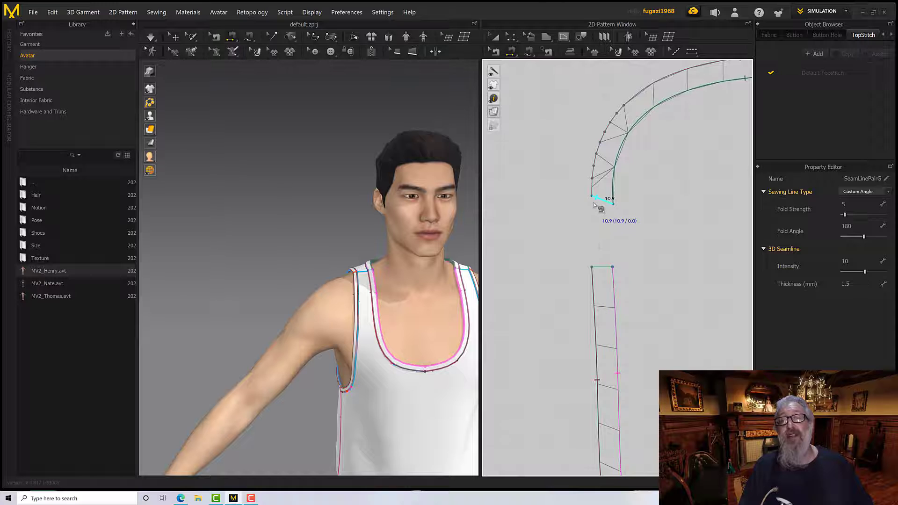
{"action": "left_click", "coordinate": [594, 203]}
{"action": "left_click", "coordinate": [598, 268]}
{"action": "middle_click_drag", "start_coordinate": [629, 222], "coordinate": [574, 226]}
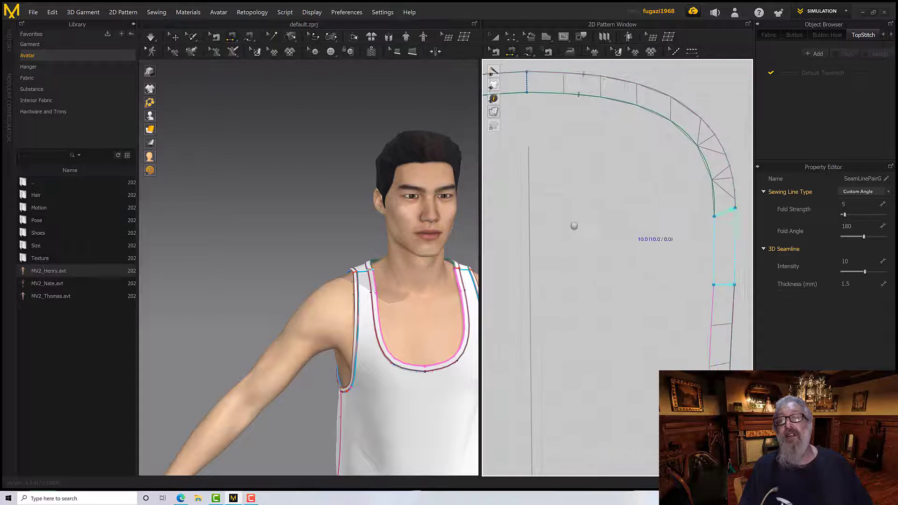
{"action": "scroll", "coordinate": [580, 234], "scroll_direction": "down", "scroll_amount": 2}
{"action": "scroll", "coordinate": [568, 269], "scroll_direction": "down", "scroll_amount": 5}
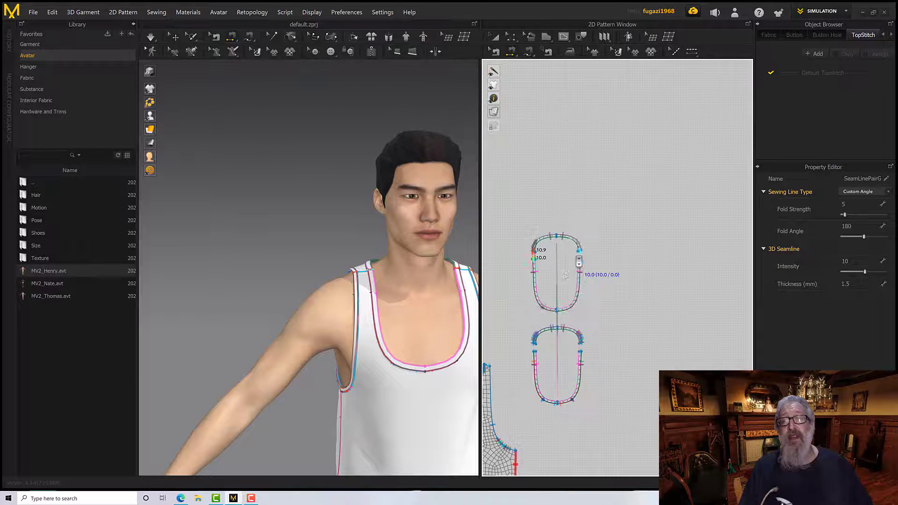
{"action": "middle_click_drag", "start_coordinate": [581, 265], "coordinate": [595, 215]}
{"action": "right_click_drag", "start_coordinate": [427, 280], "coordinate": [465, 274]}
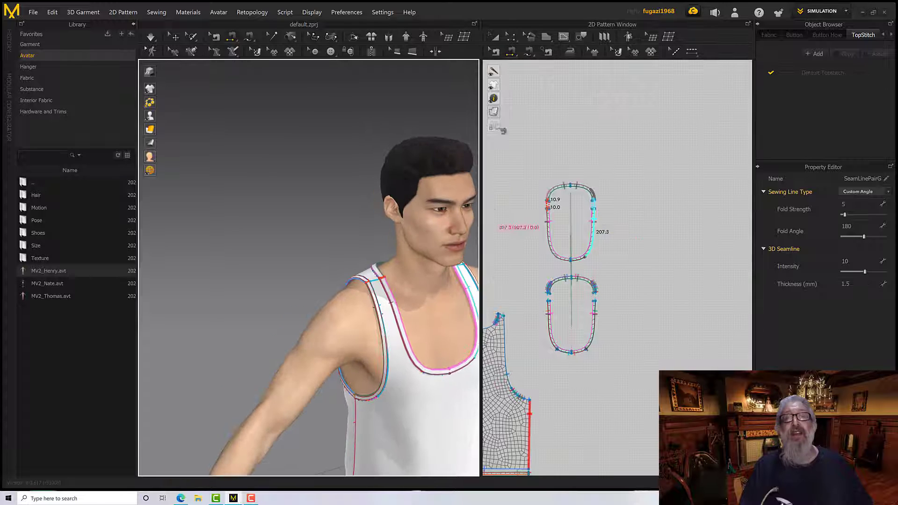
Offset the inner edges of the cloned front and back neckline strips as internal lines, with a distance of 1 mm and one offset
{"action": "left_click", "coordinate": [511, 38]}
{"action": "scroll", "coordinate": [532, 199], "scroll_direction": "down", "scroll_amount": 5}
{"action": "scroll", "coordinate": [532, 198], "scroll_direction": "up", "scroll_amount": 6}
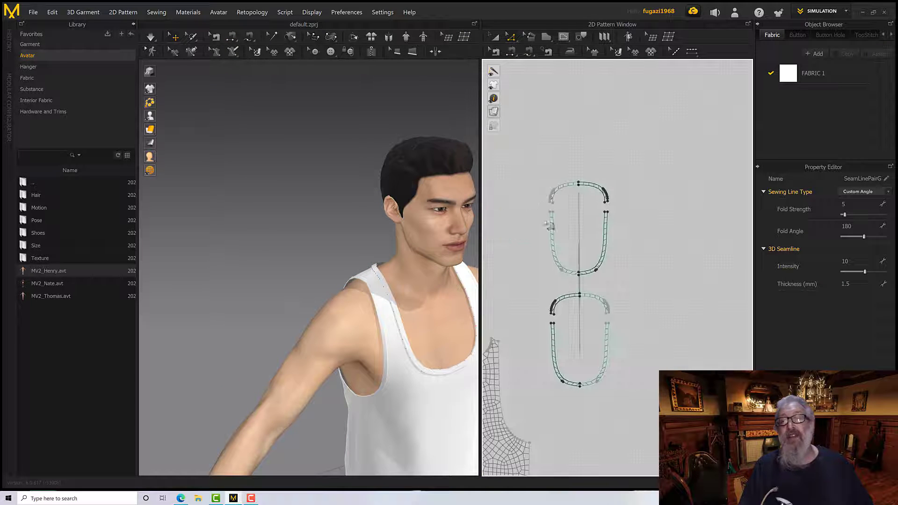
{"action": "left_click", "coordinate": [550, 228]}
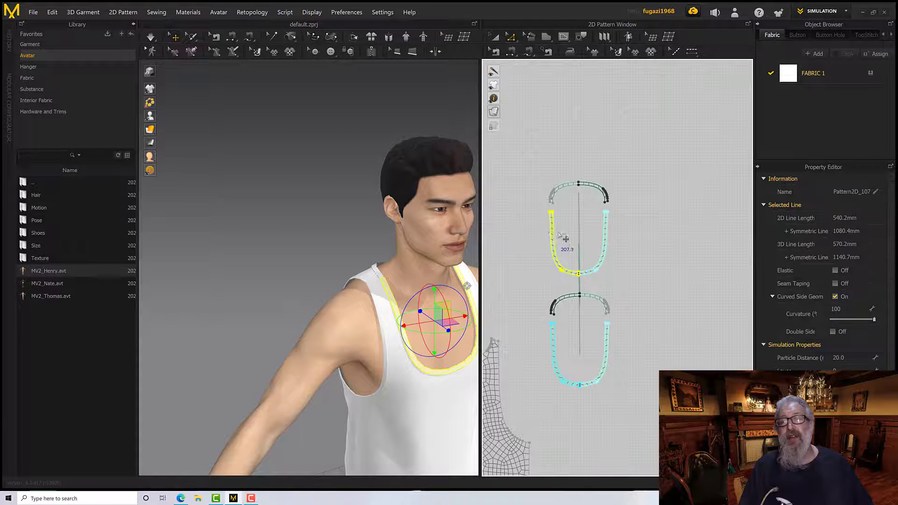
{"action": "scroll", "coordinate": [561, 239], "scroll_direction": "up", "scroll_amount": 3}
{"action": "left_click", "coordinate": [553, 248]}
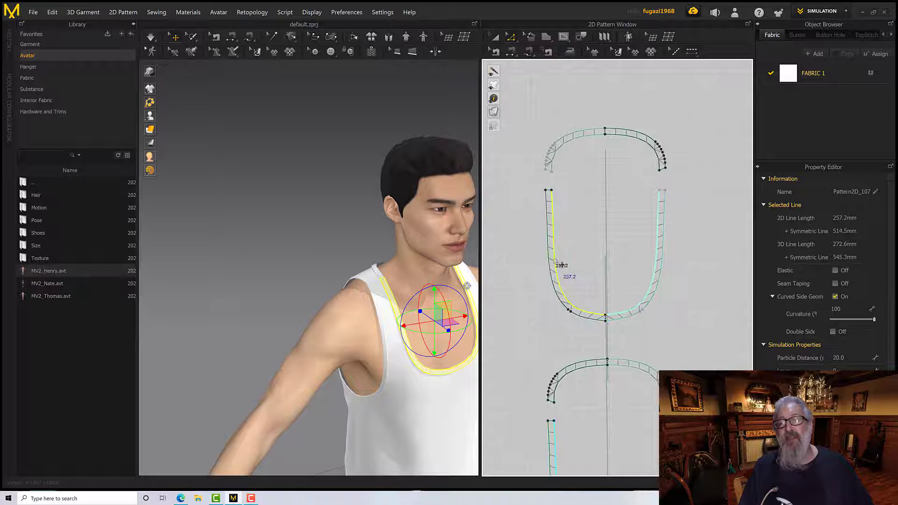
{"action": "left_click", "coordinate": [564, 159], "text": "shift"}
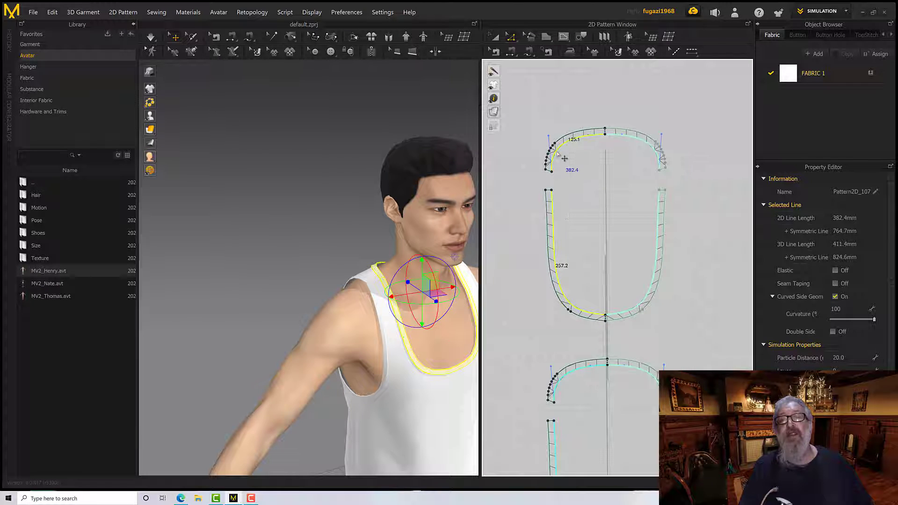
{"action": "right_click", "coordinate": [557, 152]}
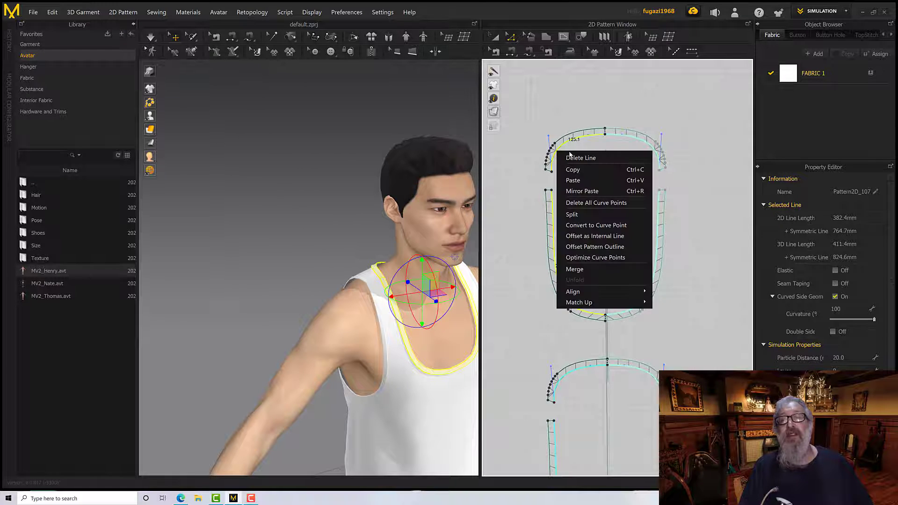
{"action": "left_click", "coordinate": [583, 242]}
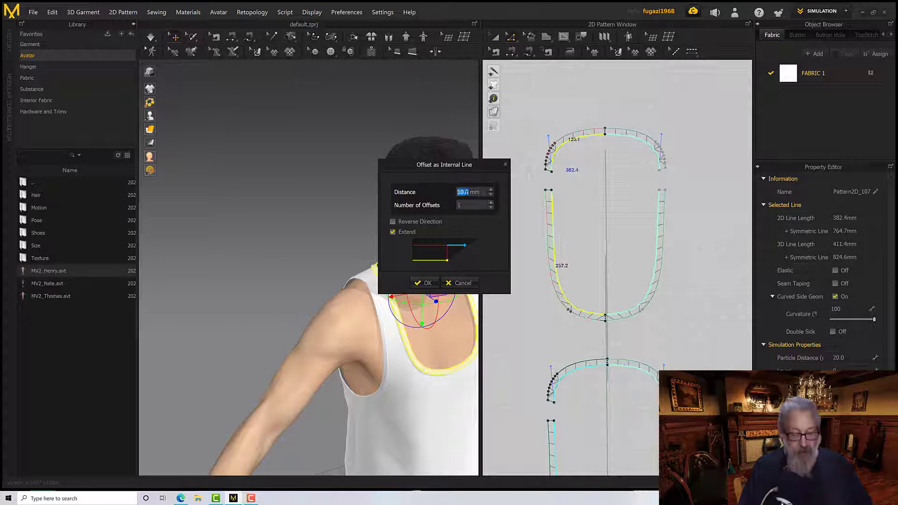
{"action": "type", "text": "1"}
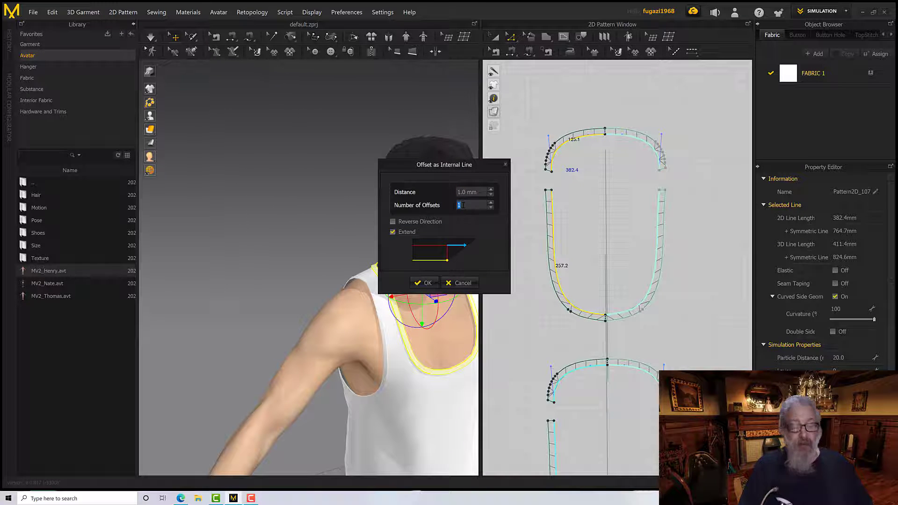
{"action": "left_click", "coordinate": [423, 281]}
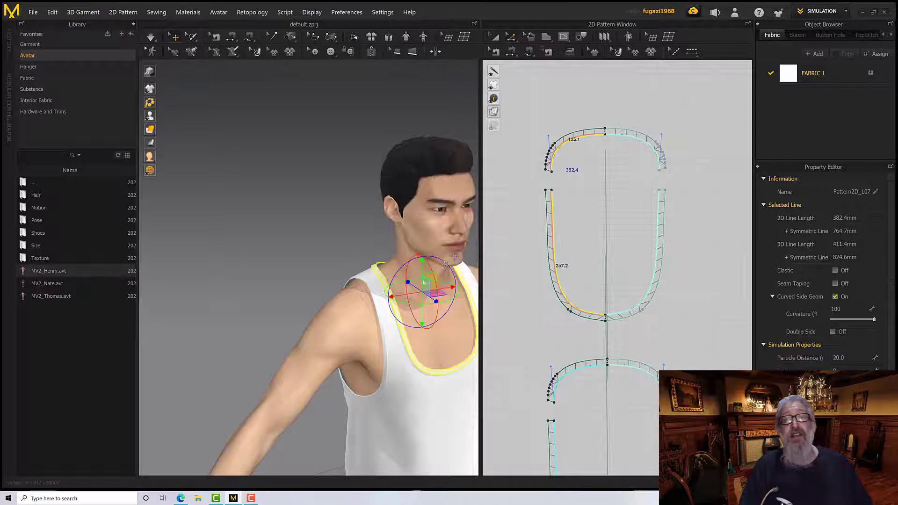
Offset the outer edge of the cloned back neckline strip as internal lines, with a distance of 1 mm and two offsets
{"action": "scroll", "coordinate": [529, 172], "scroll_direction": "up", "scroll_amount": 4}
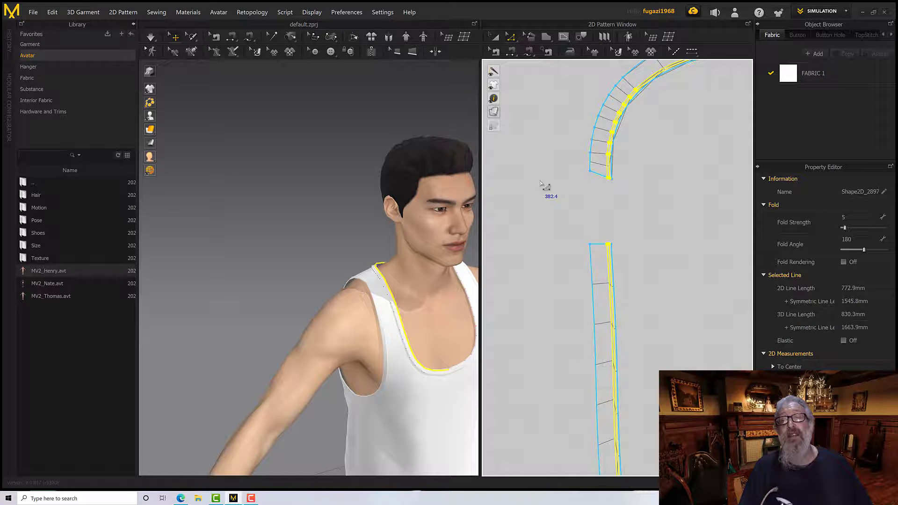
{"action": "left_click", "coordinate": [587, 164]}
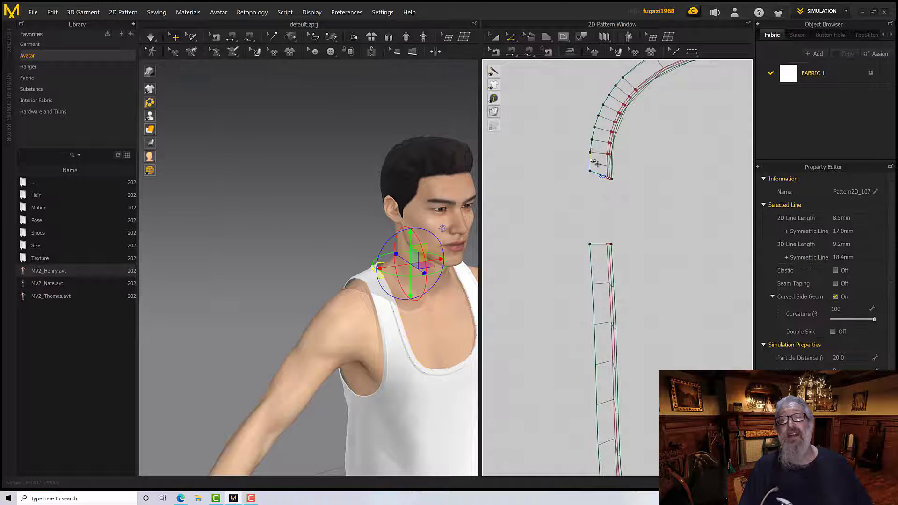
{"action": "left_click", "coordinate": [612, 108], "text": "shift"}
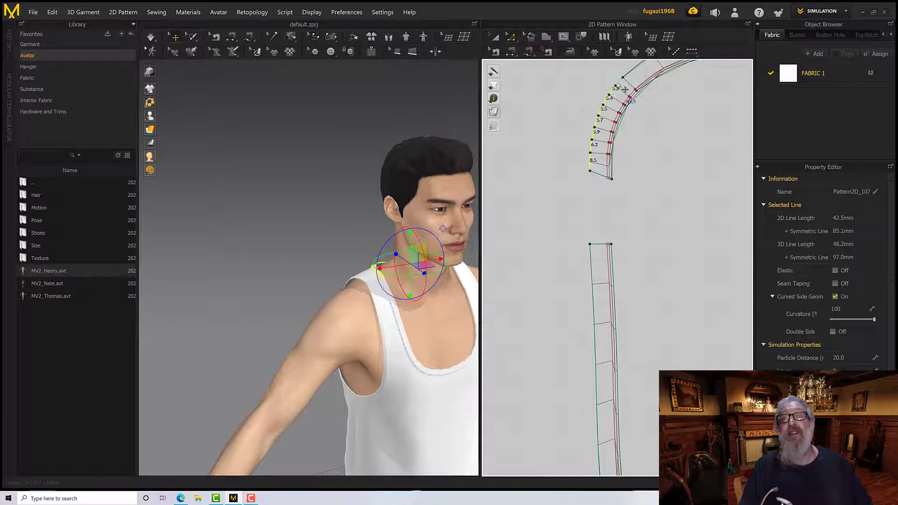
{"action": "left_click", "coordinate": [619, 81], "text": "shift"}
{"action": "middle_click_drag", "start_coordinate": [641, 64], "coordinate": [558, 155]}
{"action": "left_click", "coordinate": [557, 154], "text": "shift"}
{"action": "right_click", "coordinate": [556, 152]}
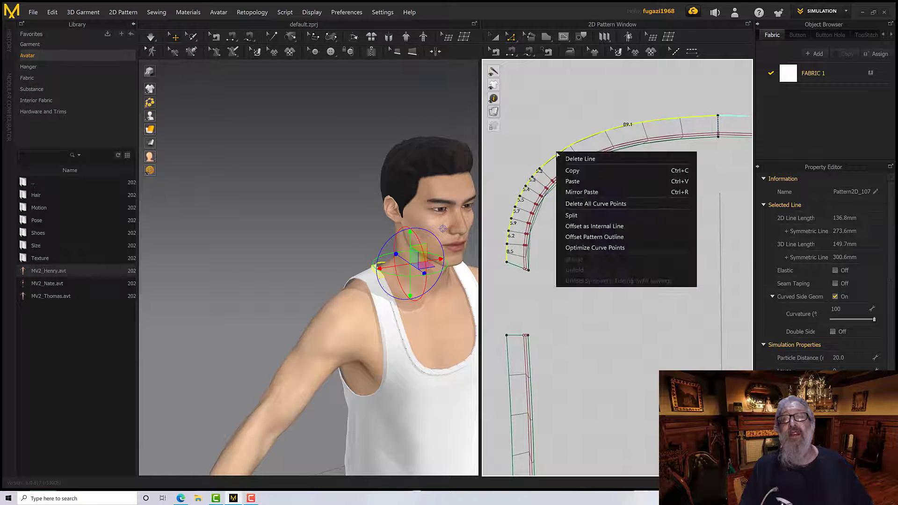
{"action": "left_click", "coordinate": [589, 227]}
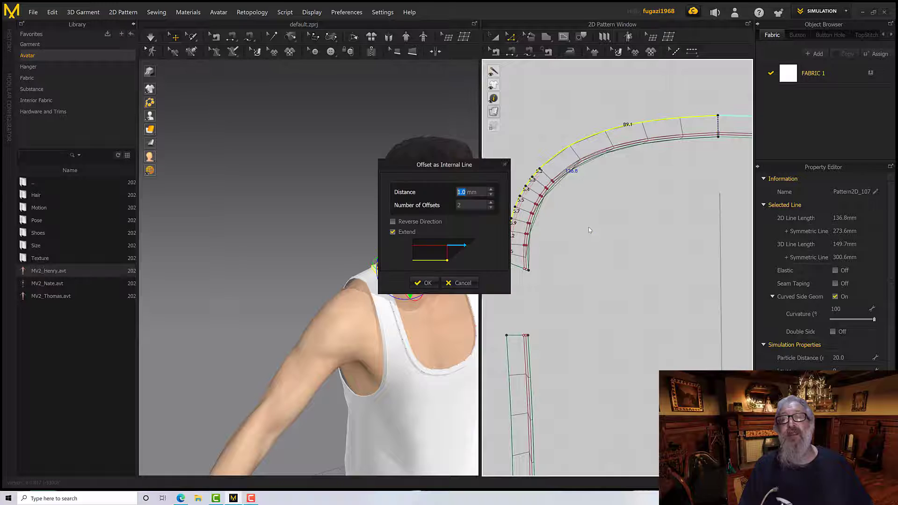
{"action": "left_click", "coordinate": [422, 283]}
Offset the outer edge of the cloned front neckline strip as internal lines, from shoulder end to center, with a distance of 1 mm and two offsets
{"action": "middle_click_drag", "start_coordinate": [506, 389], "coordinate": [591, 240]}
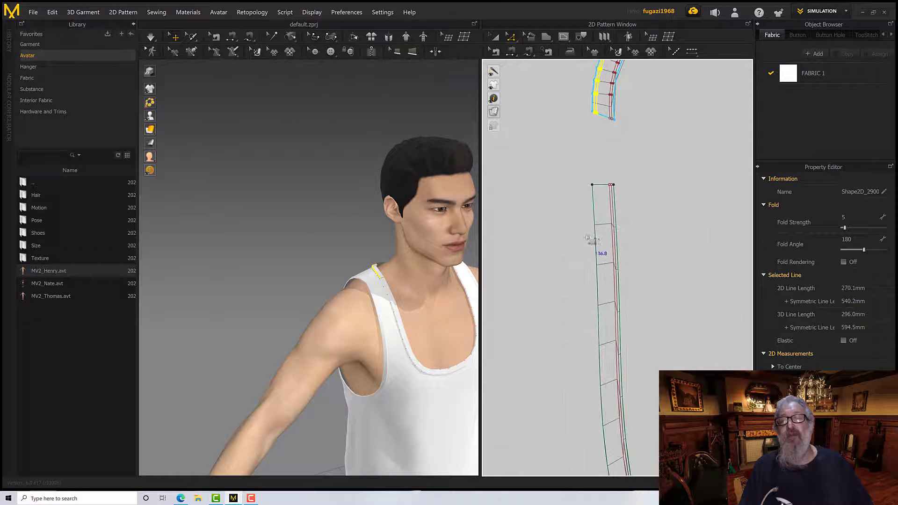
{"action": "left_click", "coordinate": [591, 239]}
{"action": "left_click", "coordinate": [597, 274]}
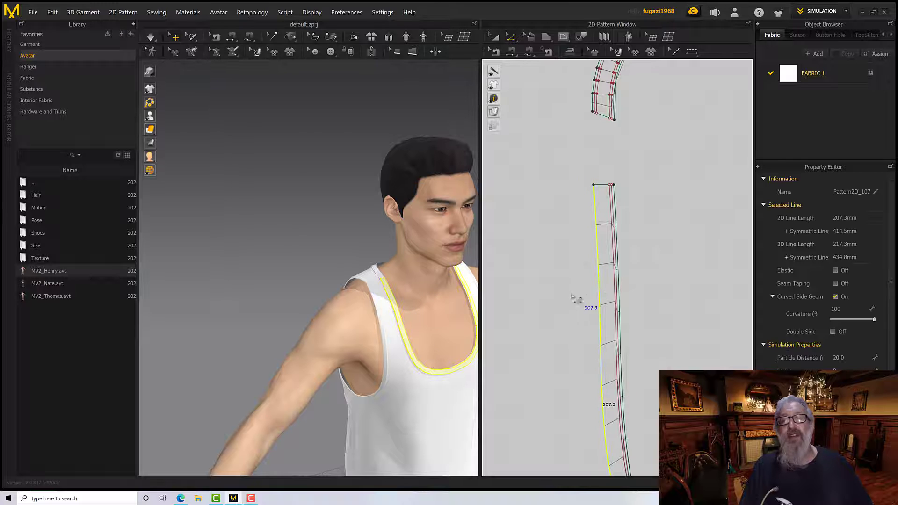
{"action": "middle_click_drag", "start_coordinate": [597, 273], "coordinate": [526, 303]}
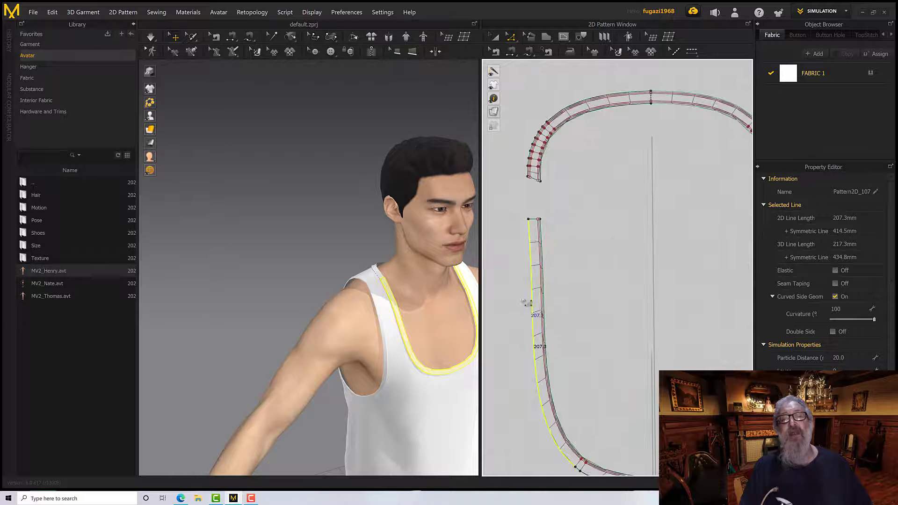
{"action": "scroll", "coordinate": [524, 281], "scroll_direction": "up", "scroll_amount": 3}
{"action": "scroll", "coordinate": [524, 266], "scroll_direction": "down", "scroll_amount": 2}
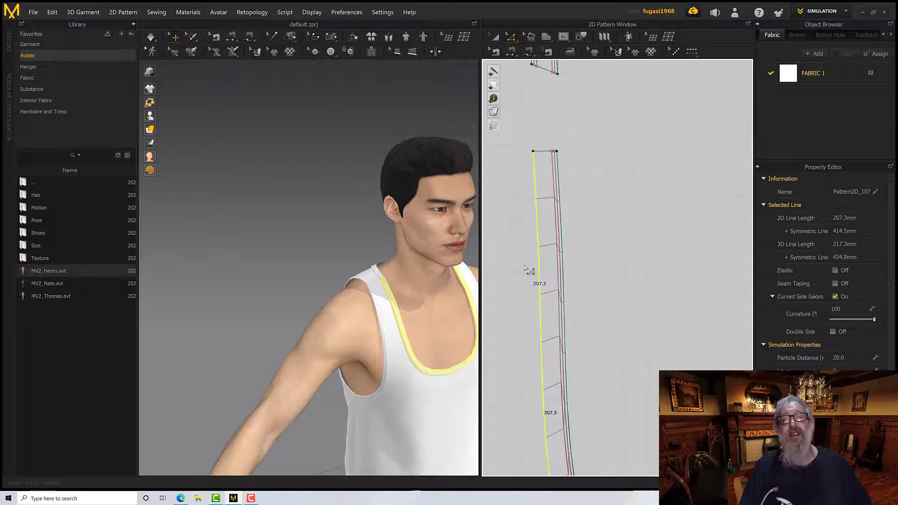
{"action": "scroll", "coordinate": [523, 272], "scroll_direction": "up", "scroll_amount": 5}
{"action": "scroll", "coordinate": [522, 272], "scroll_direction": "down", "scroll_amount": 6}
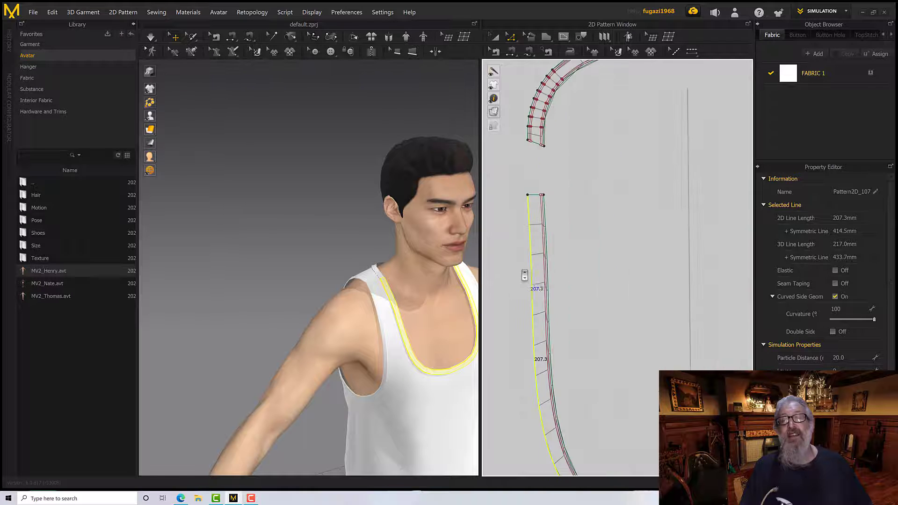
{"action": "middle_click_drag", "start_coordinate": [594, 285], "coordinate": [581, 110]}
{"action": "middle_click_drag", "start_coordinate": [619, 237], "coordinate": [594, 181]}
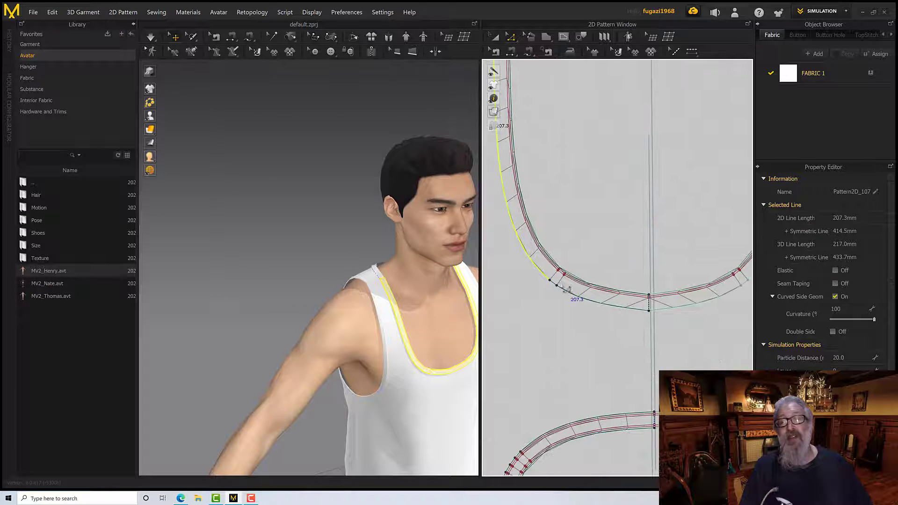
{"action": "left_click", "coordinate": [557, 287], "text": "shift"}
{"action": "left_click", "coordinate": [568, 294], "text": "shift"}
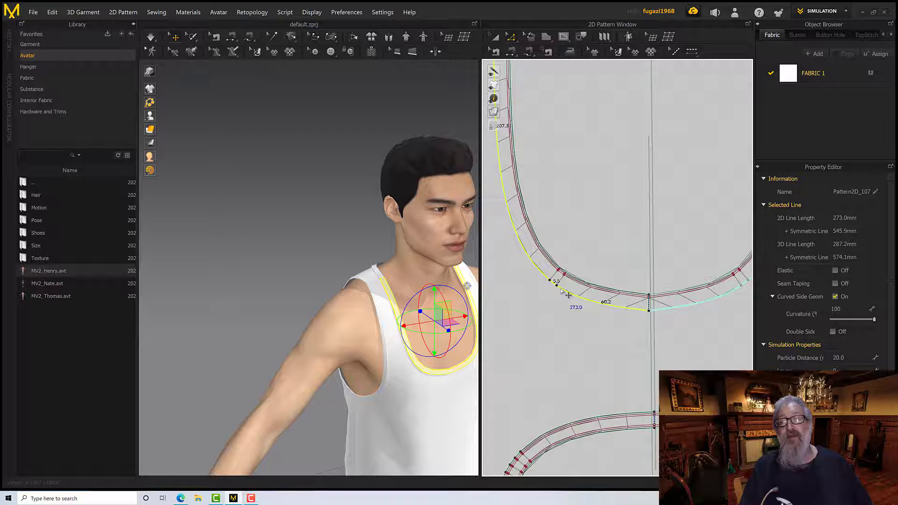
{"action": "right_click", "coordinate": [561, 289]}
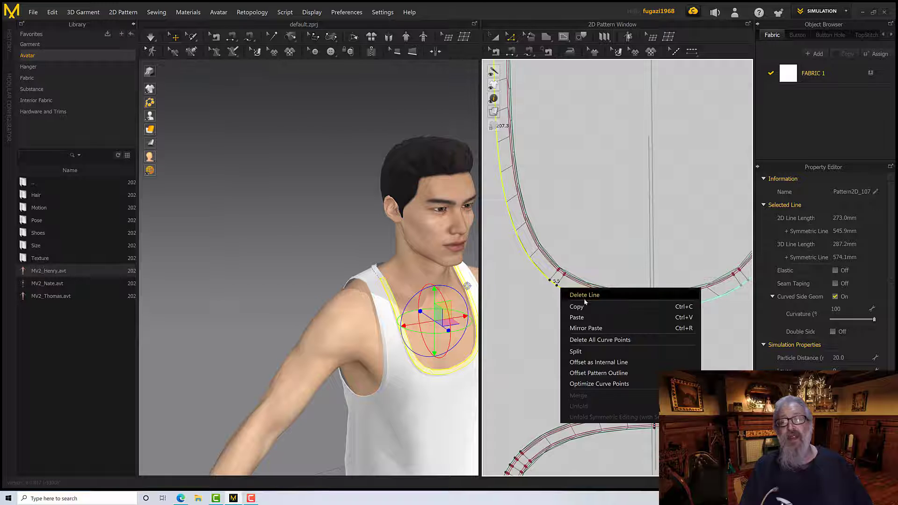
{"action": "left_click", "coordinate": [599, 362]}
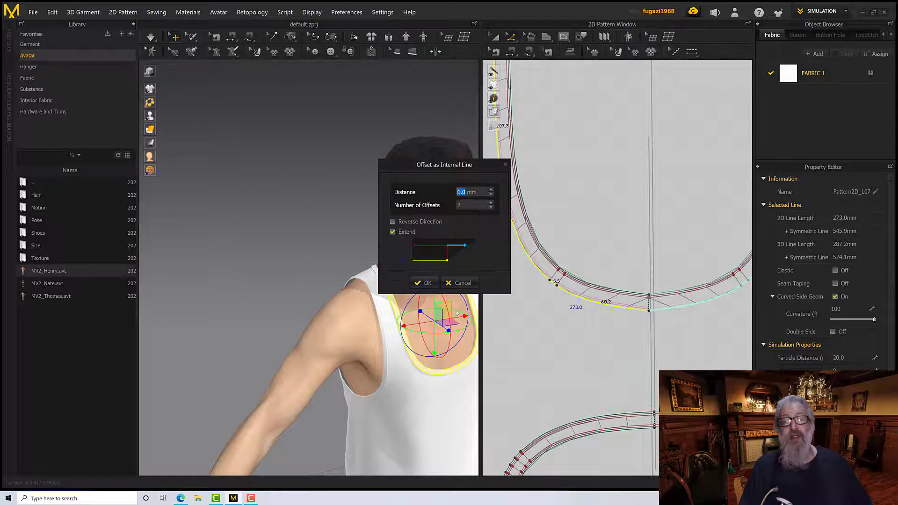
{"action": "left_click", "coordinate": [424, 283]}
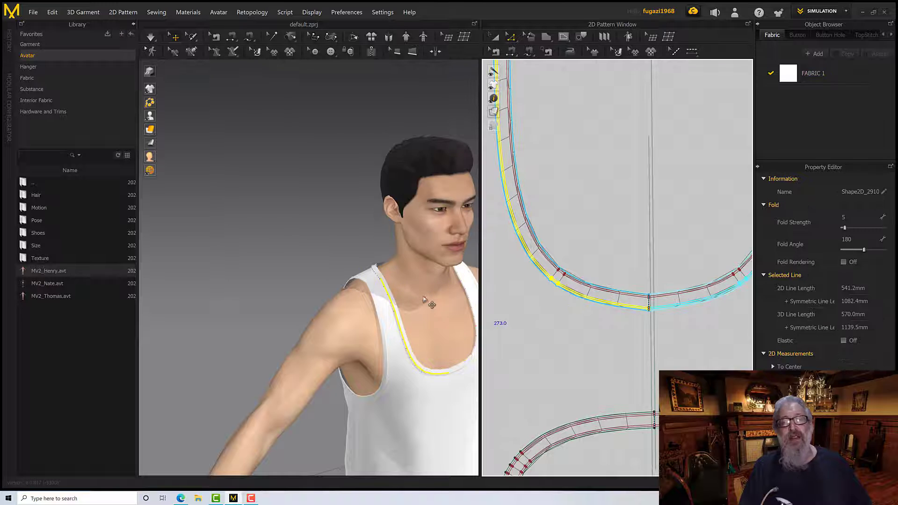
Simulate the garment and examine the neckline strips on the avatar
{"action": "right_click_drag", "start_coordinate": [409, 292], "coordinate": [420, 299]}
{"action": "scroll", "coordinate": [424, 292], "scroll_direction": "down", "scroll_amount": 5}
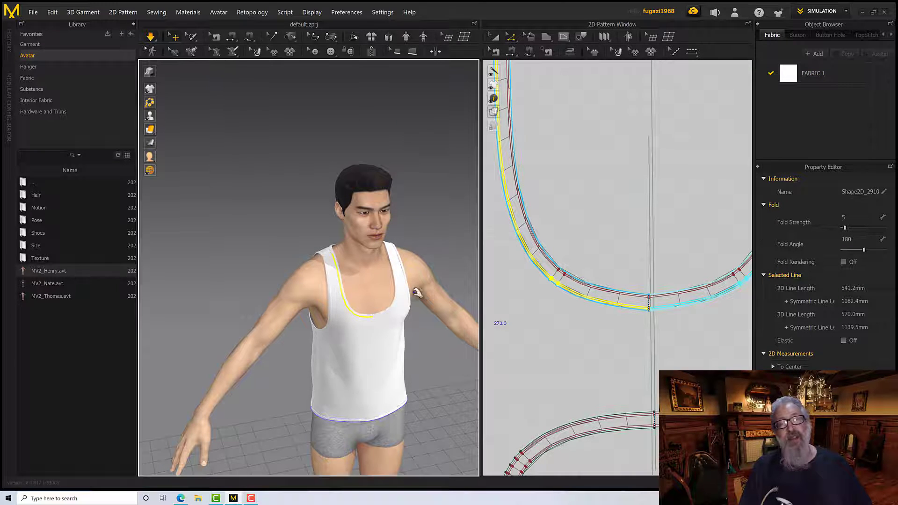
{"action": "scroll", "coordinate": [424, 292], "scroll_direction": "down", "scroll_amount": 2}
{"action": "scroll", "coordinate": [395, 278], "scroll_direction": "up", "scroll_amount": 10}
{"action": "right_click_drag", "start_coordinate": [396, 277], "coordinate": [401, 233]}
{"action": "left_click", "coordinate": [377, 300]}
{"action": "scroll", "coordinate": [393, 310], "scroll_direction": "down", "scroll_amount": 5}
{"action": "scroll", "coordinate": [401, 314], "scroll_direction": "up", "scroll_amount": 5}
{"action": "scroll", "coordinate": [415, 305], "scroll_direction": "down", "scroll_amount": 5}
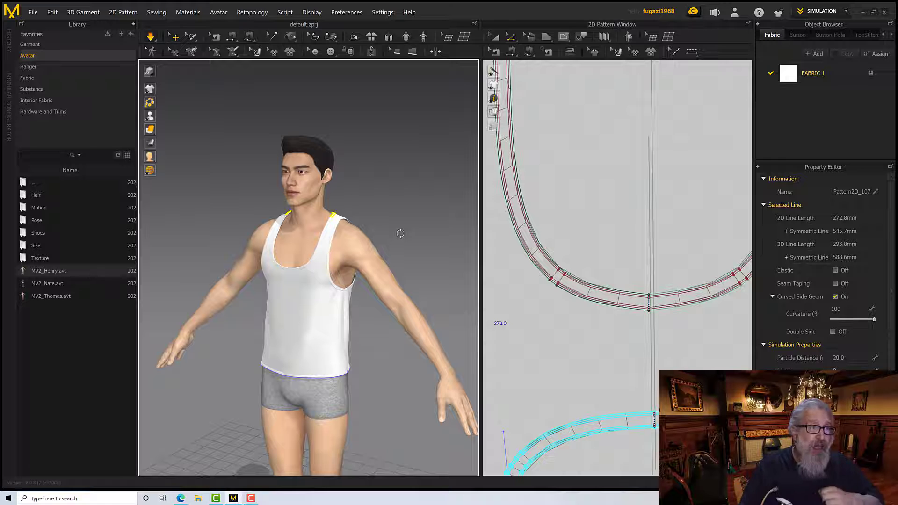
{"action": "middle_click_drag", "start_coordinate": [409, 227], "coordinate": [414, 209]}
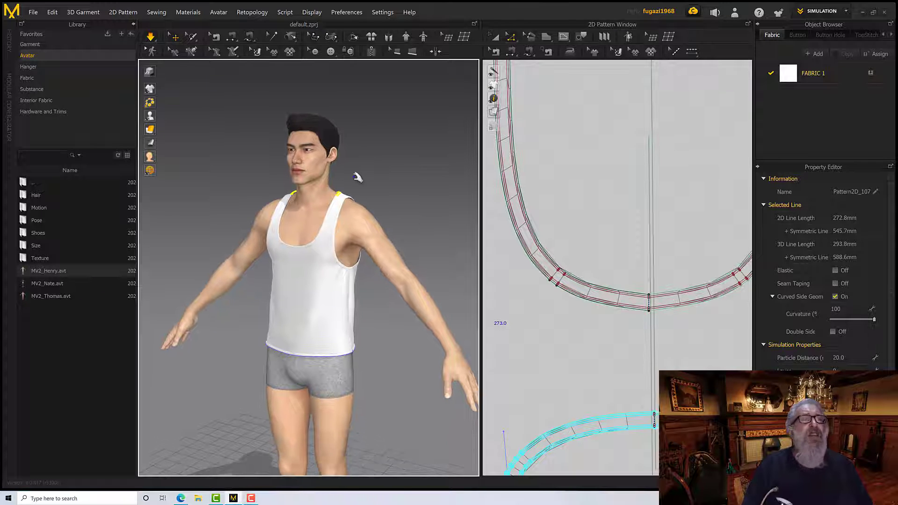
Switch on high-quality rendering and examine the tank top from the back and the front
{"action": "left_click", "coordinate": [150, 72]}
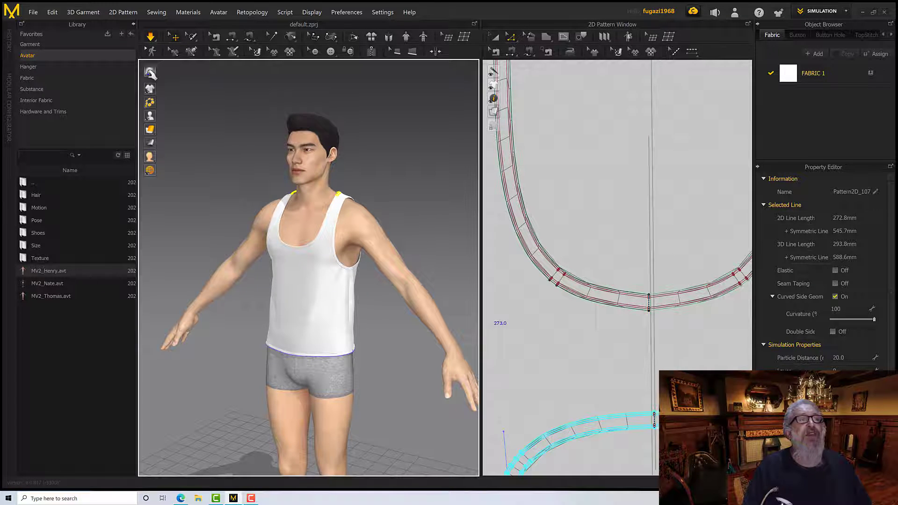
{"action": "right_click_drag", "start_coordinate": [222, 183], "coordinate": [270, 234]}
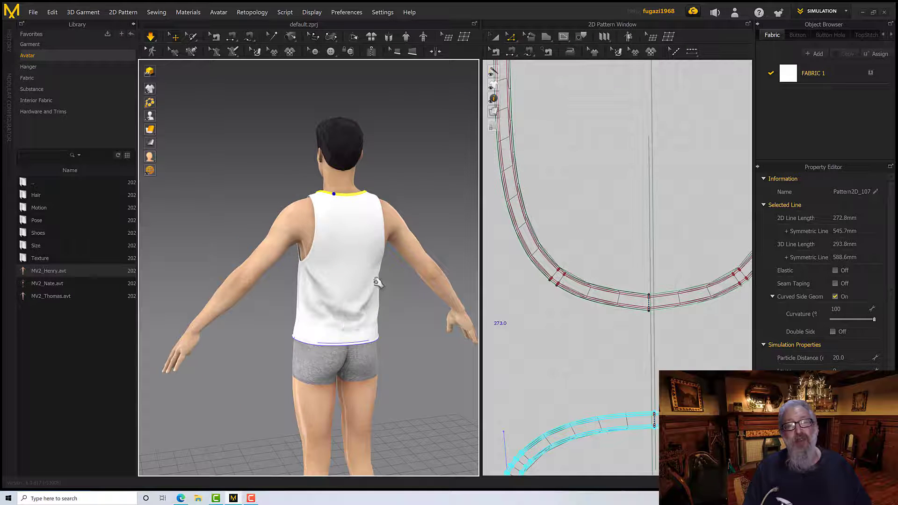
{"action": "right_click_drag", "start_coordinate": [378, 282], "coordinate": [265, 281]}
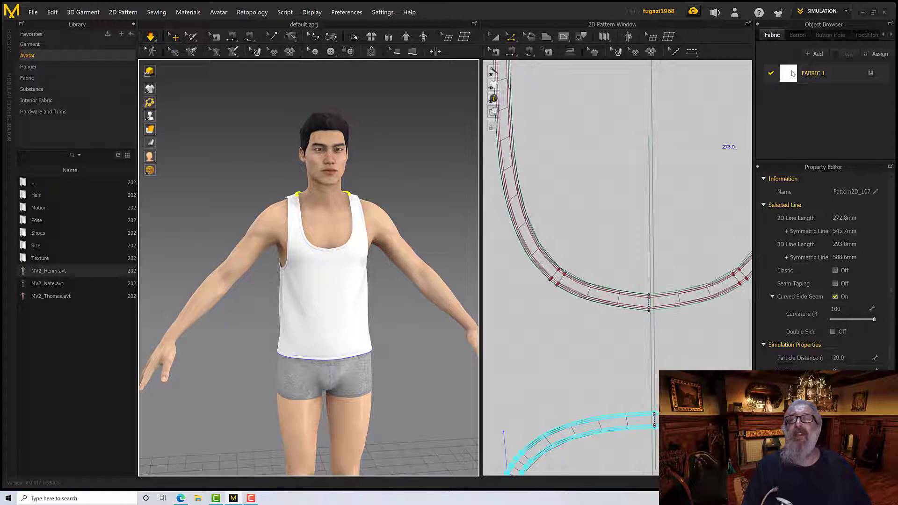
Show the material properties of FABRIC 1 and review the tank top's overall appearance on the avatar
{"action": "left_click", "coordinate": [784, 76]}
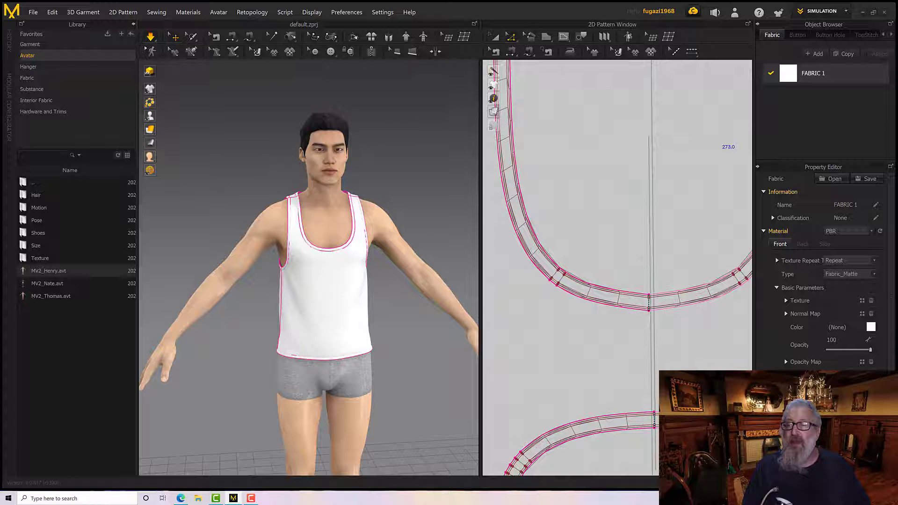
{"action": "right_click_drag", "start_coordinate": [422, 297], "coordinate": [388, 294]}
{"action": "scroll", "coordinate": [398, 293], "scroll_direction": "up", "scroll_amount": 5}
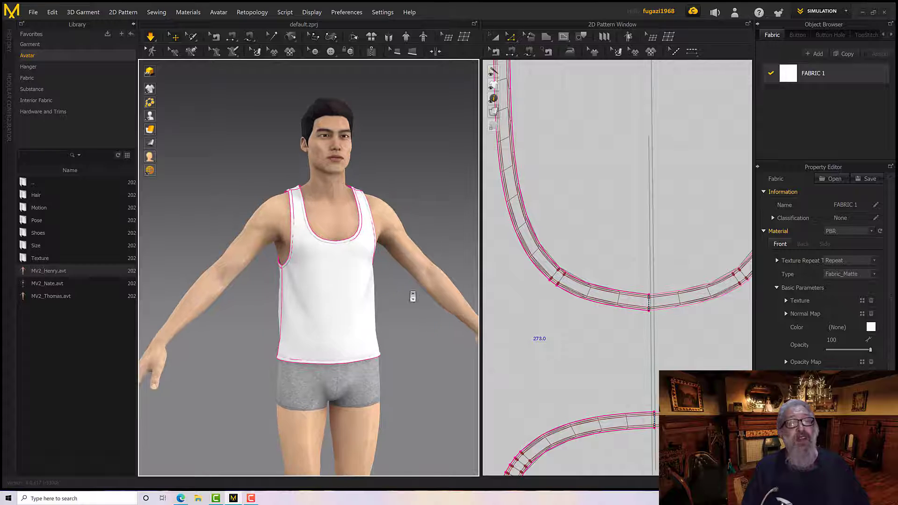
{"action": "left_click", "coordinate": [413, 289]}
{"action": "right_click_drag", "start_coordinate": [413, 289], "coordinate": [385, 291]}
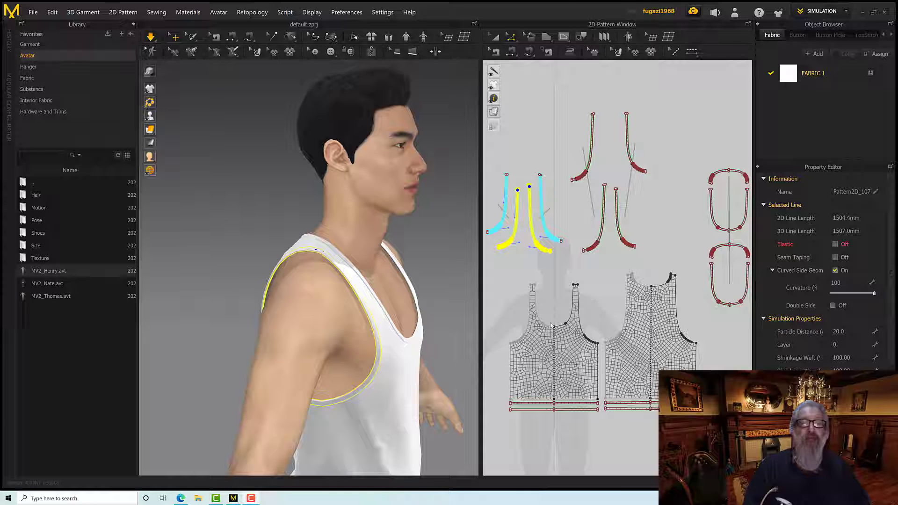
Hide the avatar and examine the double-layered armhole strip up close from inside the garment
{"action": "right_click_drag", "start_coordinate": [364, 304], "coordinate": [385, 314]}
{"action": "scroll", "coordinate": [393, 320], "scroll_direction": "up", "scroll_amount": 3}
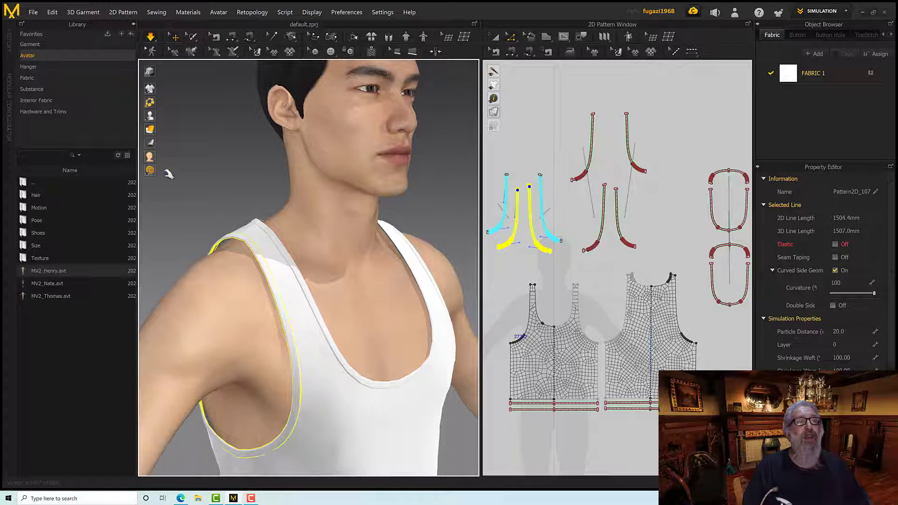
{"action": "mouse_move", "coordinate": [154, 129]}
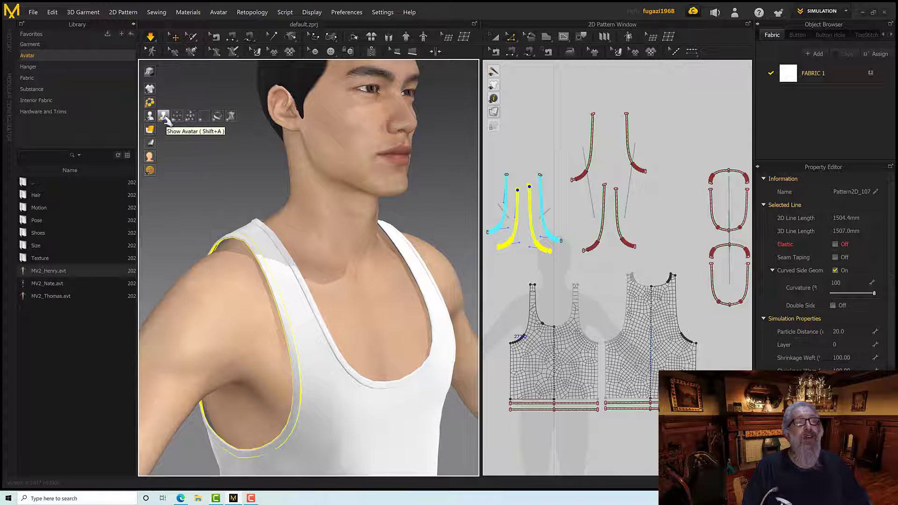
{"action": "left_click", "coordinate": [162, 116]}
{"action": "right_click_drag", "start_coordinate": [276, 237], "coordinate": [329, 237]}
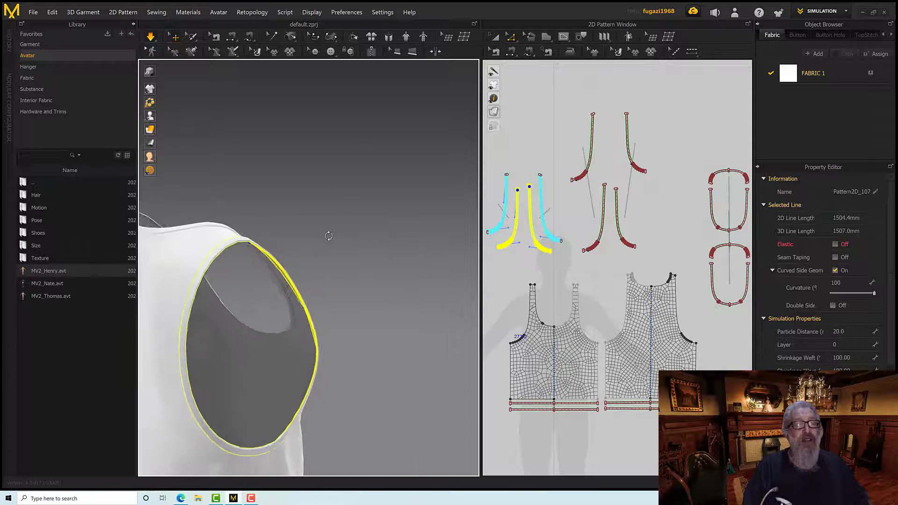
{"action": "scroll", "coordinate": [281, 334], "scroll_direction": "up", "scroll_amount": 5}
{"action": "scroll", "coordinate": [281, 339], "scroll_direction": "up", "scroll_amount": 6}
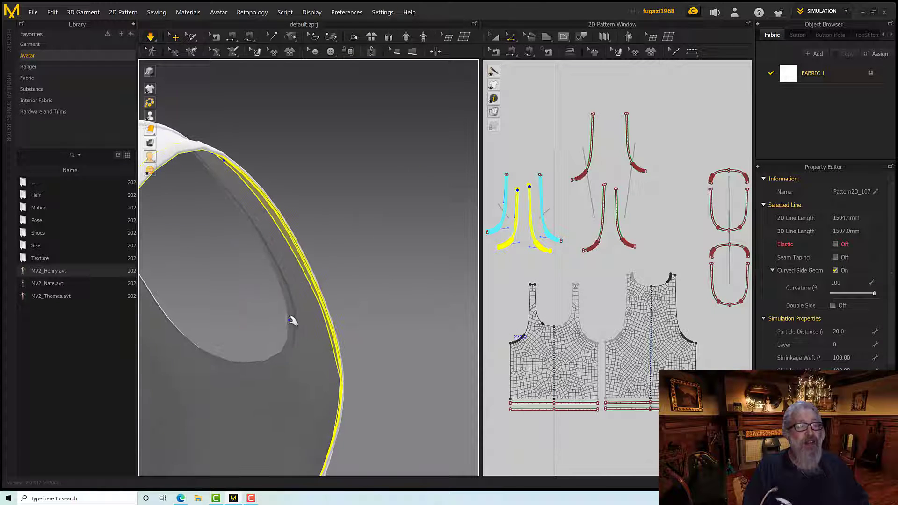
Select the front neckline strip and examine how its layers lie along the garment's neck opening
{"action": "left_click", "coordinate": [282, 330]}
{"action": "scroll", "coordinate": [276, 329], "scroll_direction": "down", "scroll_amount": 8}
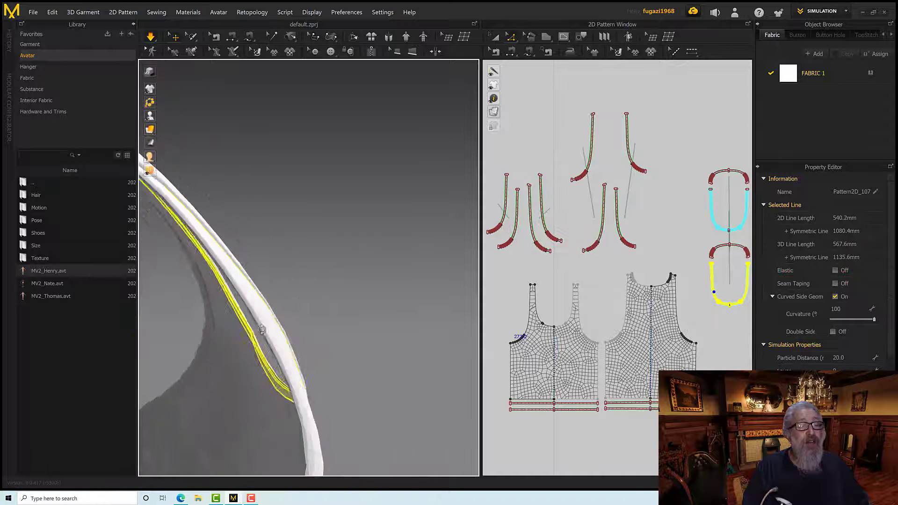
{"action": "right_click_drag", "start_coordinate": [242, 316], "coordinate": [252, 276]}
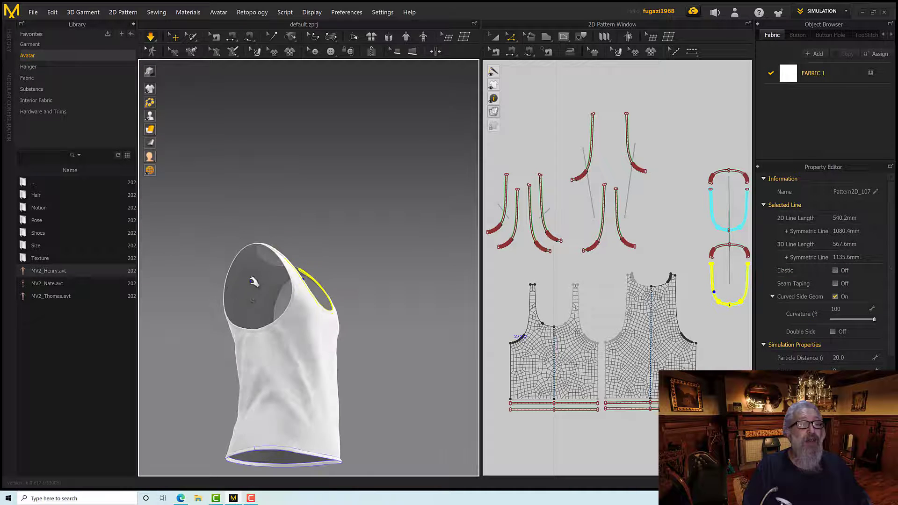
{"action": "scroll", "coordinate": [252, 283], "scroll_direction": "up", "scroll_amount": 8}
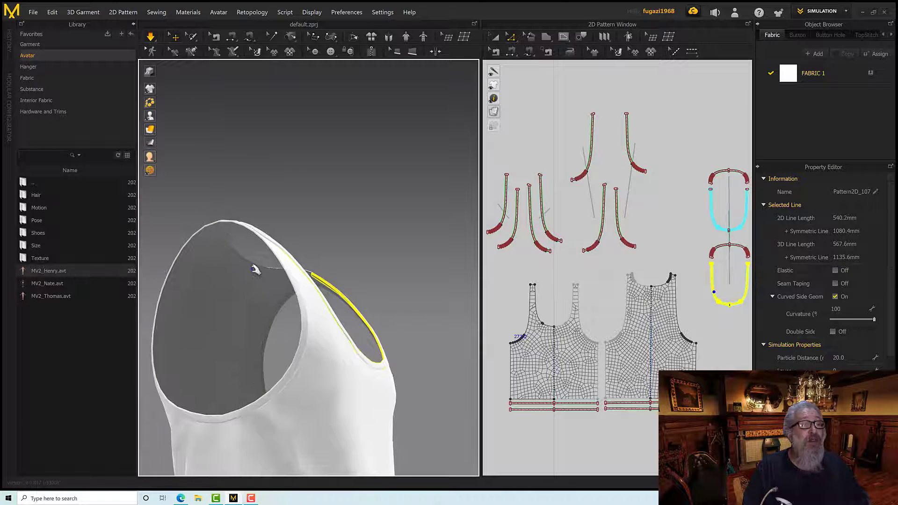
Select the inner front and back neckline strips on the garment and flip their normals
{"action": "left_click", "coordinate": [254, 271]}
{"action": "left_click", "coordinate": [254, 267]}
{"action": "right_click_drag", "start_coordinate": [254, 267], "coordinate": [326, 348]}
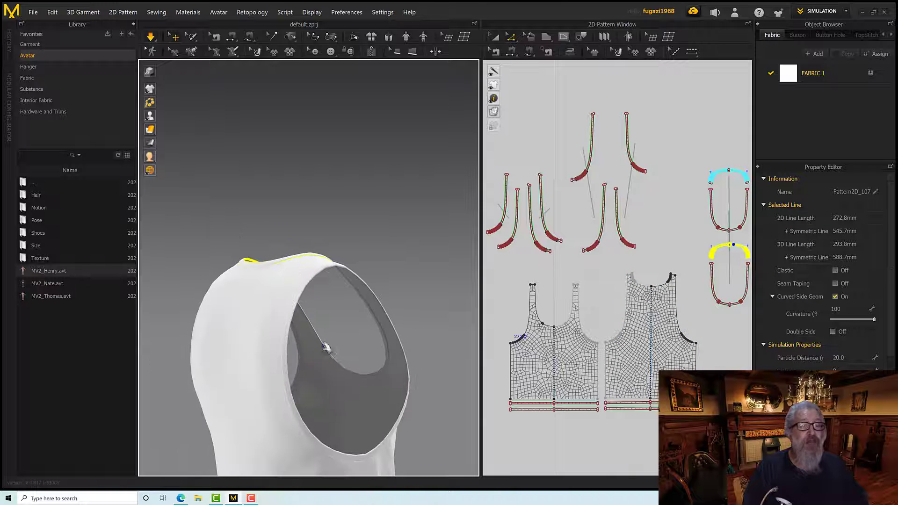
{"action": "scroll", "coordinate": [360, 375], "scroll_direction": "up", "scroll_amount": 3}
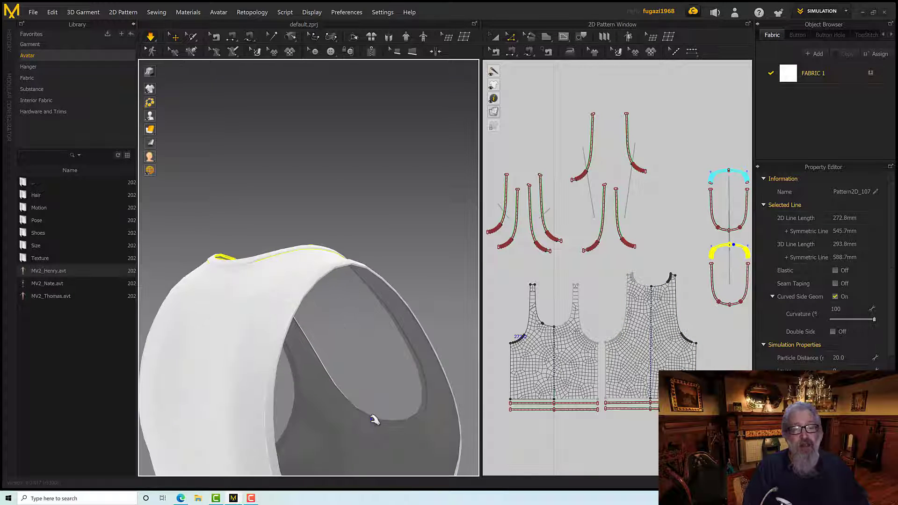
{"action": "left_click", "coordinate": [374, 420], "text": "shift"}
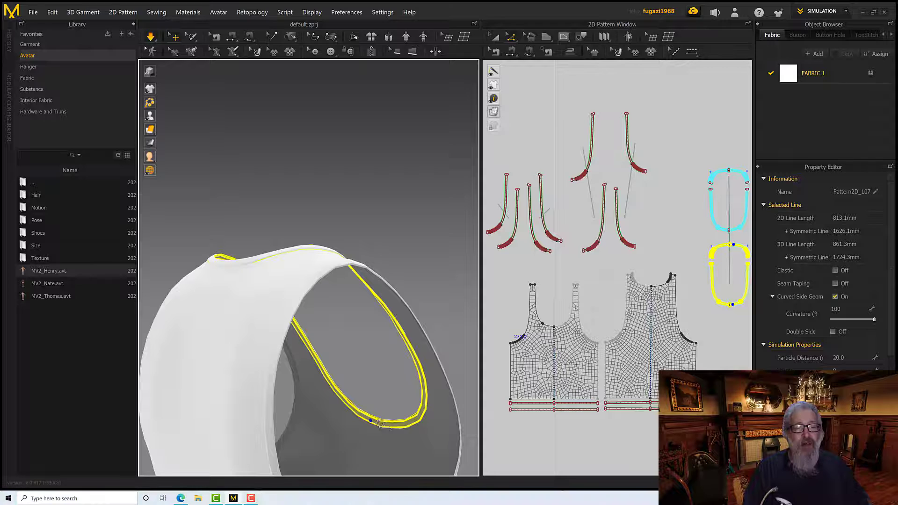
{"action": "right_click", "coordinate": [380, 423]}
{"action": "left_click", "coordinate": [413, 198]}
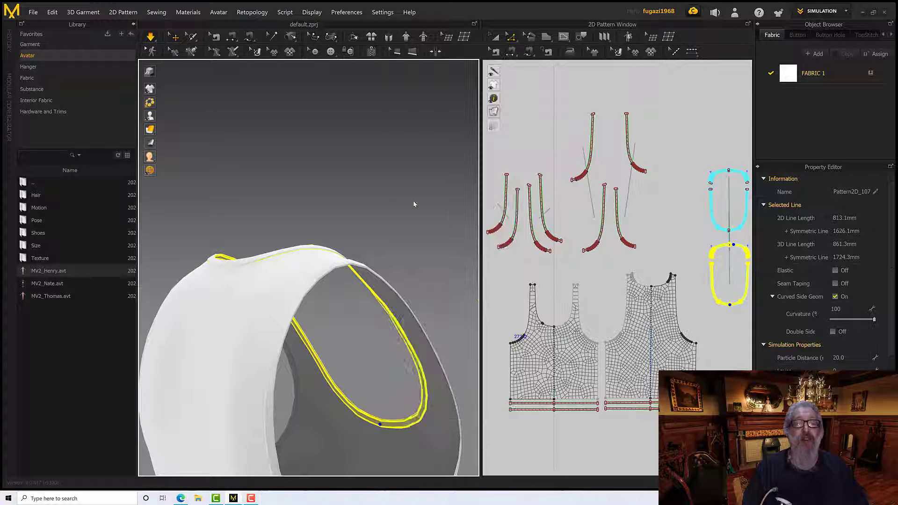
{"action": "left_click", "coordinate": [428, 292]}
{"action": "right_click_drag", "start_coordinate": [435, 297], "coordinate": [271, 305]}
{"action": "left_click", "coordinate": [439, 308]}
{"action": "mouse_move", "coordinate": [334, 310]}
{"action": "right_mouse_down"}
{"action": "mouse_move", "coordinate": [248, 306]}
{"action": "mouse_move", "coordinate": [261, 323]}
{"action": "mouse_move", "coordinate": [395, 355]}
{"action": "mouse_move", "coordinate": [321, 321]}
{"action": "mouse_move", "coordinate": [327, 316]}
{"action": "right_mouse_up"}
{"action": "left_click", "coordinate": [399, 351], "text": "shift"}
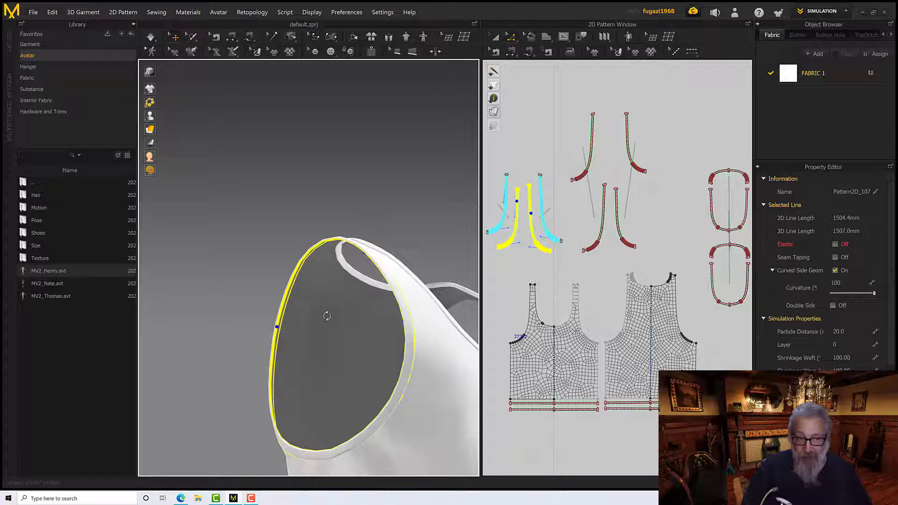
{"action": "right_click", "coordinate": [281, 321]}
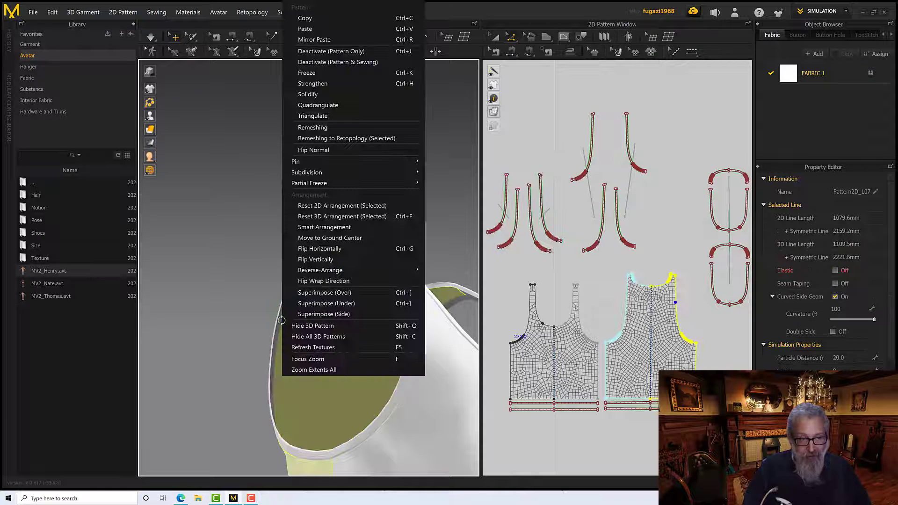
{"action": "left_click", "coordinate": [280, 327]}
{"action": "left_click", "coordinate": [280, 327]}
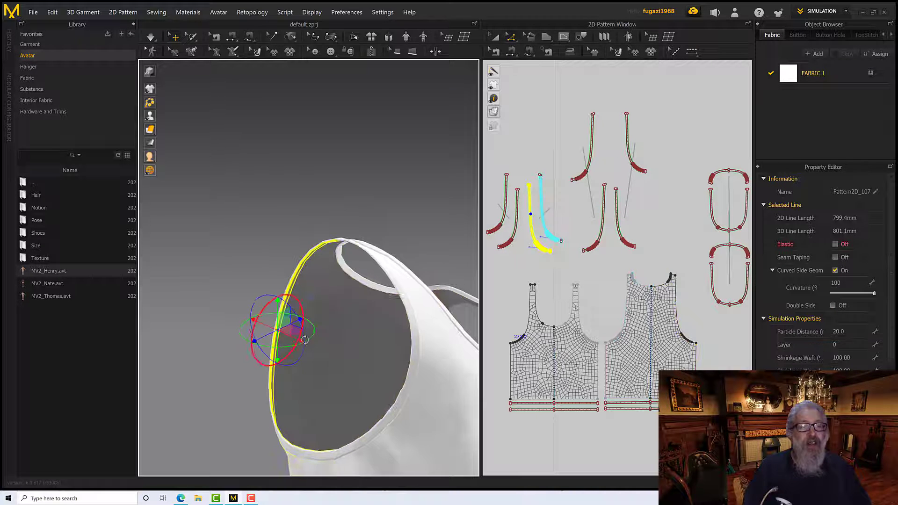
{"action": "right_click_drag", "start_coordinate": [280, 328], "coordinate": [346, 347]}
{"action": "right_click", "coordinate": [356, 352]}
{"action": "right_click", "coordinate": [347, 385]}
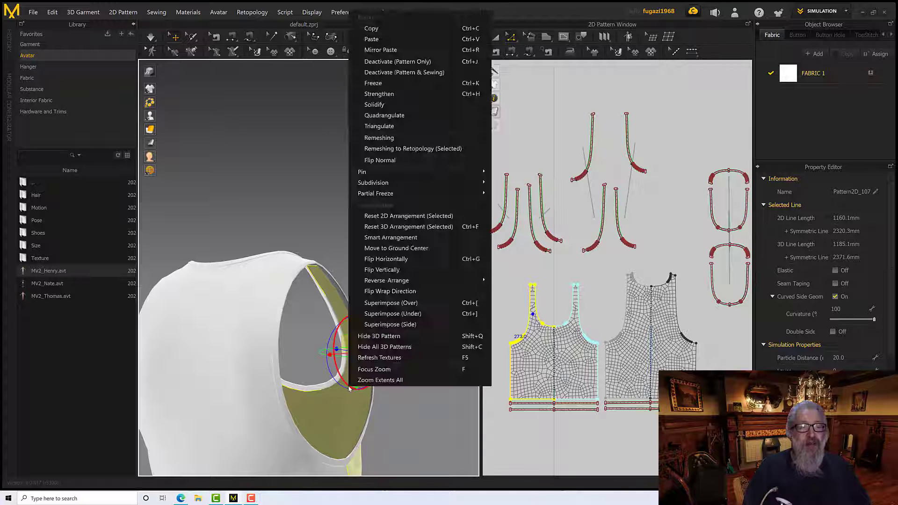
Select the inner front and back strips of one armhole together and flip their normals
{"action": "right_click_drag", "start_coordinate": [330, 385], "coordinate": [300, 373]}
{"action": "left_click", "coordinate": [357, 373]}
{"action": "scroll", "coordinate": [300, 373], "scroll_direction": "up", "scroll_amount": 2}
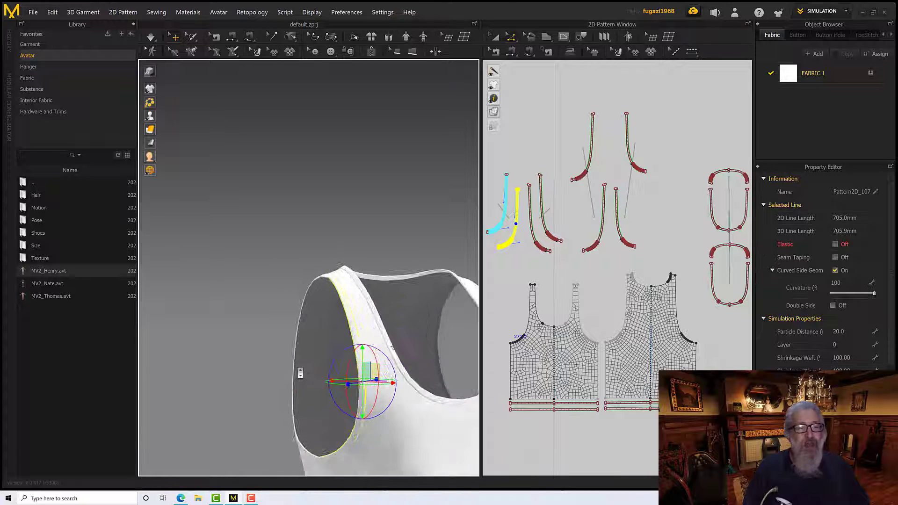
{"action": "scroll", "coordinate": [300, 372], "scroll_direction": "up", "scroll_amount": 3}
{"action": "left_click", "coordinate": [295, 374], "text": "shift"}
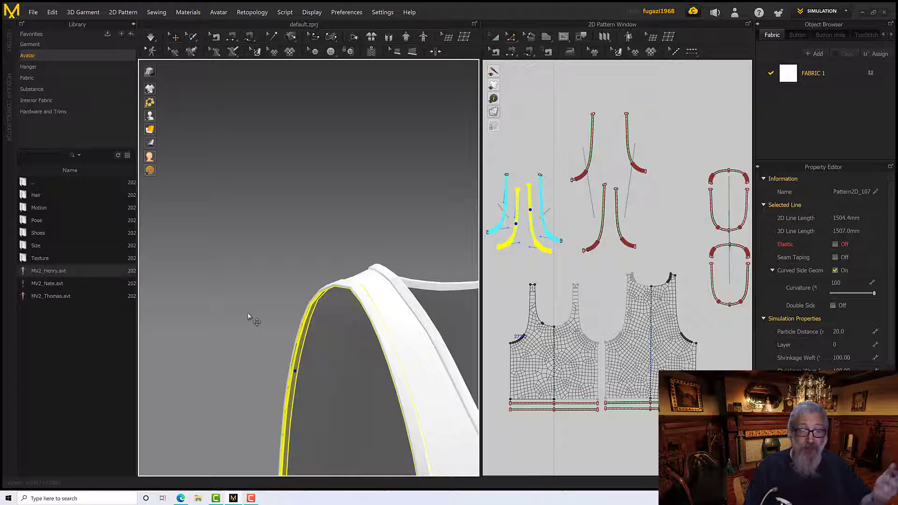
{"action": "right_click", "coordinate": [302, 345]}
{"action": "left_click", "coordinate": [342, 147]}
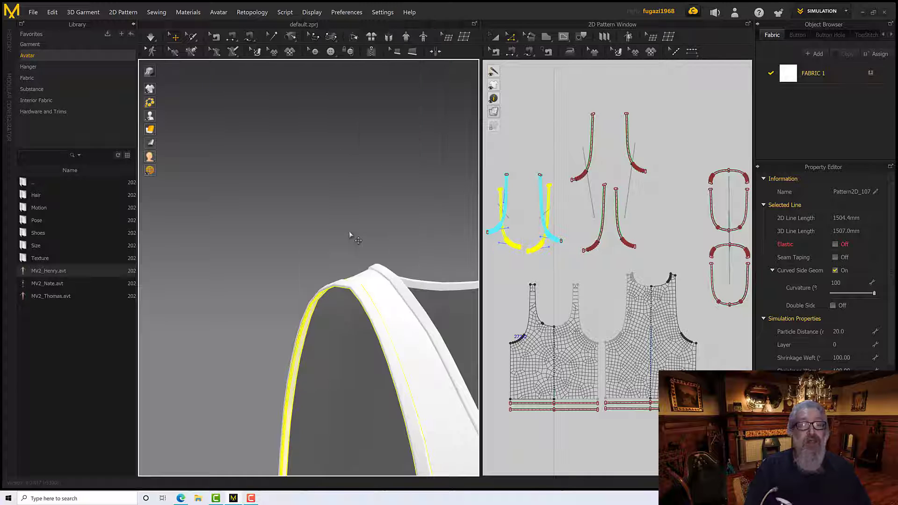
Select both inner strips of the opposite armhole and flip their normals as well
{"action": "scroll", "coordinate": [353, 244], "scroll_direction": "down", "scroll_amount": 5}
{"action": "right_click_drag", "start_coordinate": [354, 248], "coordinate": [301, 247]}
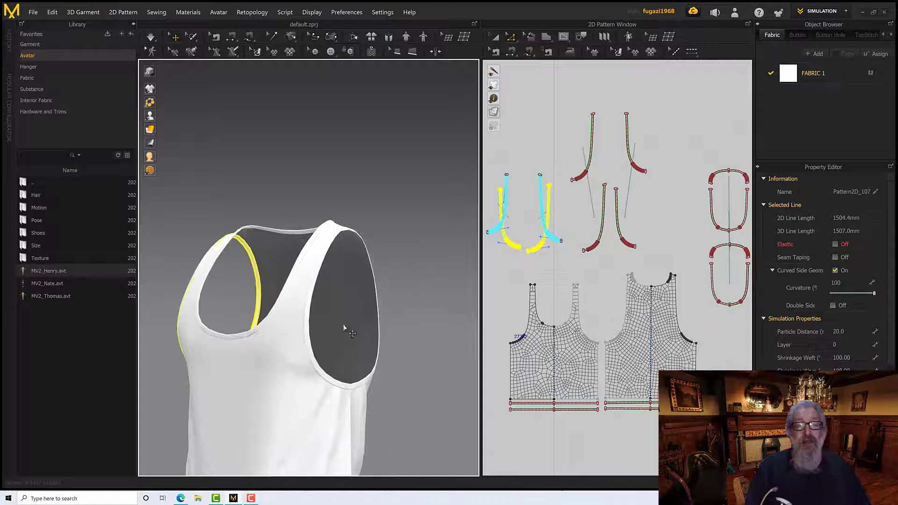
{"action": "right_click_drag", "start_coordinate": [346, 329], "coordinate": [288, 299]}
{"action": "scroll", "coordinate": [375, 314], "scroll_direction": "up", "scroll_amount": 5}
{"action": "left_click", "coordinate": [382, 305]}
{"action": "left_click", "coordinate": [312, 297], "text": "shift"}
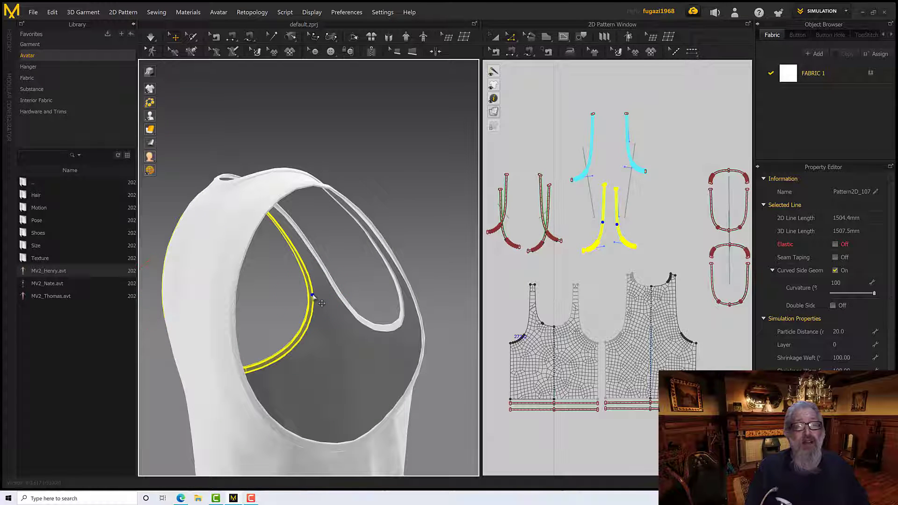
{"action": "right_click", "coordinate": [312, 297]}
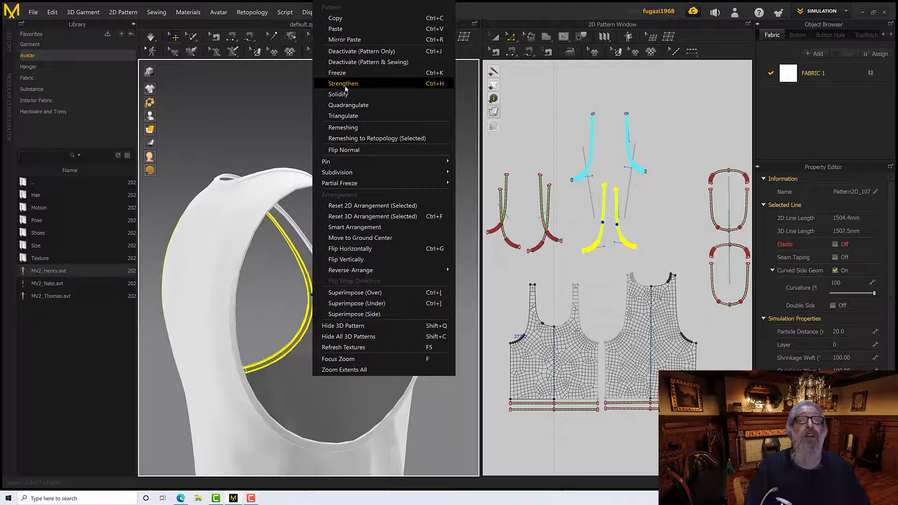
{"action": "left_click", "coordinate": [344, 150]}
Examine the whole tank top from the front to check its neckline, armhole and hem strips
{"action": "right_click_drag", "start_coordinate": [351, 191], "coordinate": [329, 196]}
{"action": "scroll", "coordinate": [316, 218], "scroll_direction": "down", "scroll_amount": 3}
{"action": "scroll", "coordinate": [317, 218], "scroll_direction": "up", "scroll_amount": 4}
{"action": "scroll", "coordinate": [325, 217], "scroll_direction": "down", "scroll_amount": 5}
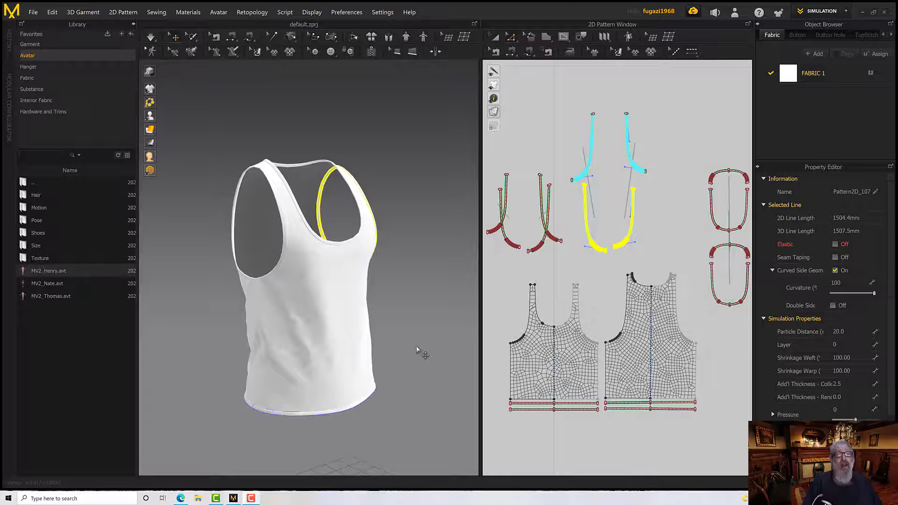
{"action": "mouse_move", "coordinate": [421, 354]}
{"action": "right_mouse_down"}
{"action": "mouse_move", "coordinate": [410, 346]}
{"action": "mouse_move", "coordinate": [431, 344]}
{"action": "mouse_move", "coordinate": [411, 346]}
{"action": "right_mouse_up"}
{"action": "scroll", "coordinate": [411, 346], "scroll_direction": "down", "scroll_amount": 3}
{"action": "scroll", "coordinate": [411, 346], "scroll_direction": "up", "scroll_amount": 2}
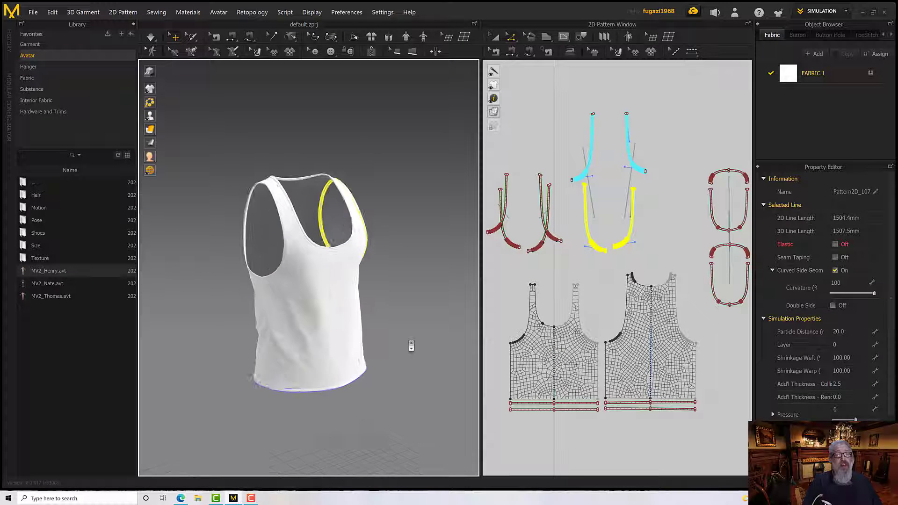
{"action": "scroll", "coordinate": [411, 346], "scroll_direction": "up", "scroll_amount": 3}
{"action": "middle_click_drag", "start_coordinate": [419, 329], "coordinate": [429, 347]}
{"action": "scroll", "coordinate": [423, 345], "scroll_direction": "down", "scroll_amount": 2}
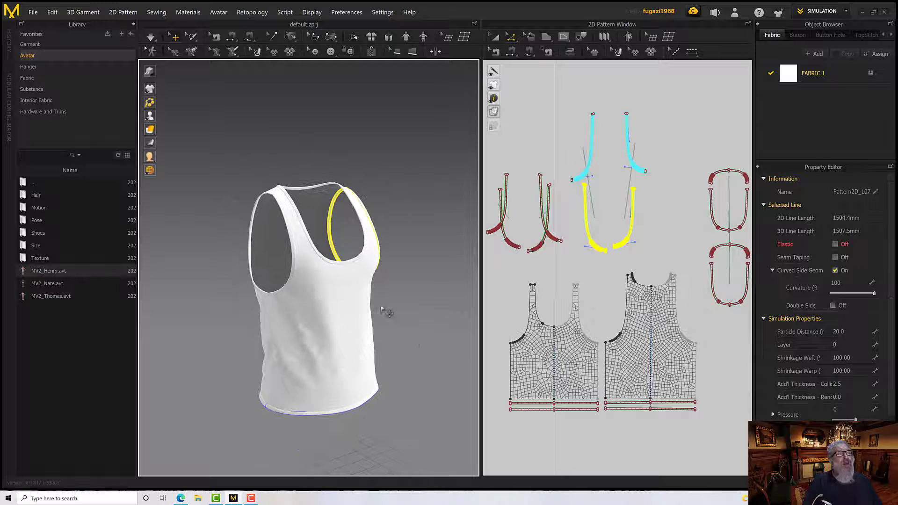
Preview the substance library's fabrics, apply flecked_twill_fabric.sbsar to FABRIC 1 and inspect the texture around the neckline
{"action": "left_click", "coordinate": [71, 93]}
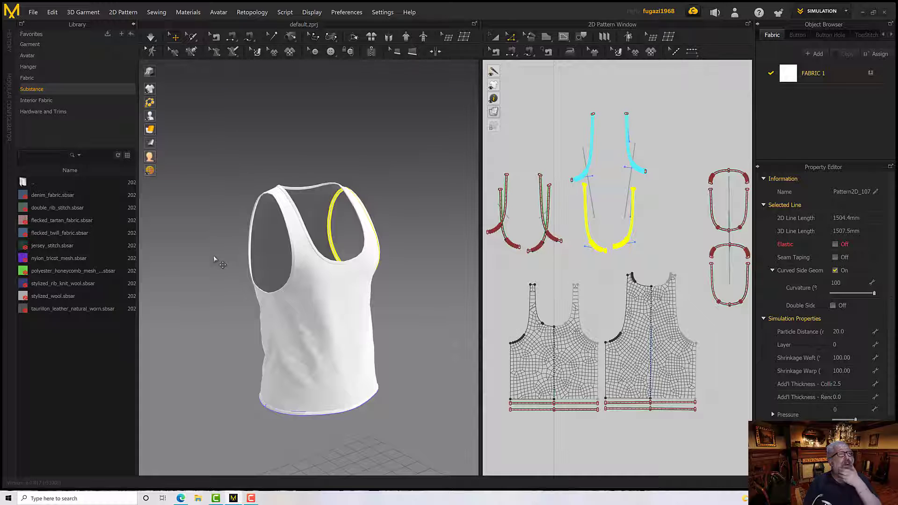
{"action": "mouse_move", "coordinate": [66, 196]}
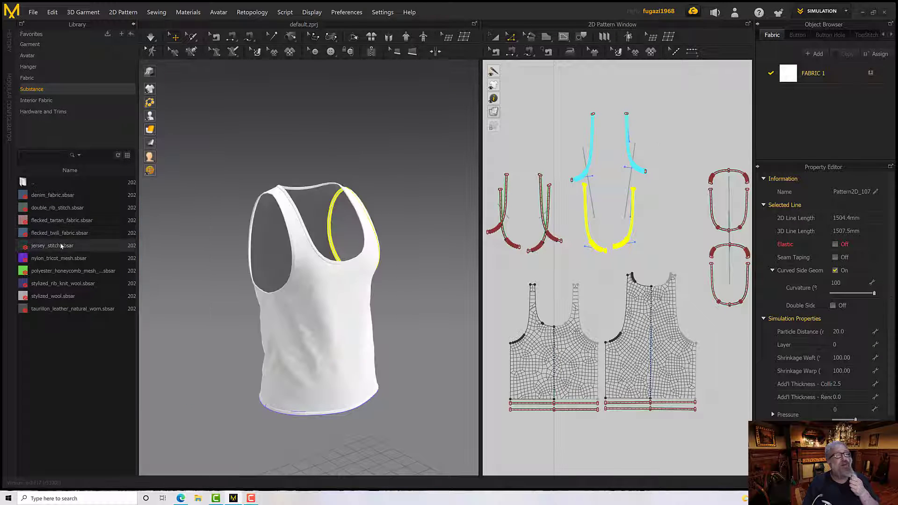
{"action": "mouse_move", "coordinate": [60, 244]}
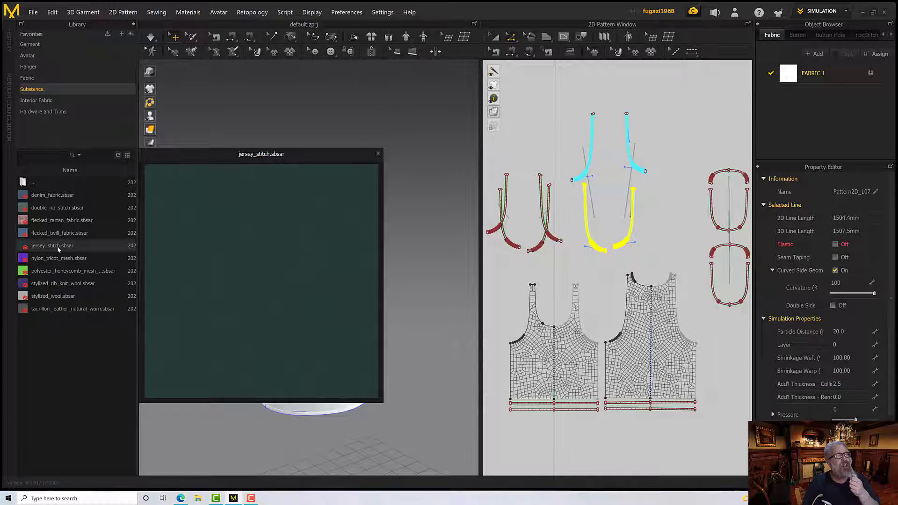
{"action": "mouse_move", "coordinate": [59, 236]}
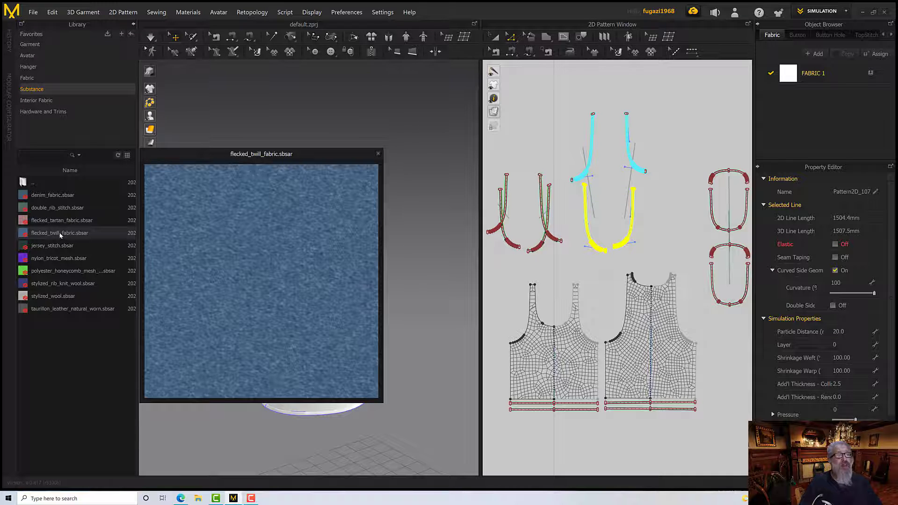
{"action": "left_click_drag", "start_coordinate": [60, 235], "coordinate": [794, 76]}
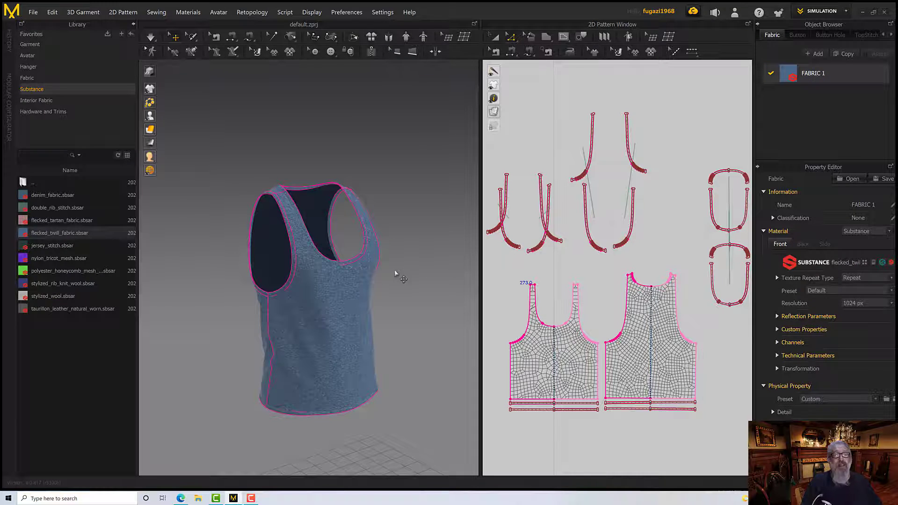
{"action": "right_click_drag", "start_coordinate": [395, 272], "coordinate": [349, 262]}
{"action": "scroll", "coordinate": [350, 268], "scroll_direction": "up", "scroll_amount": 6}
{"action": "scroll", "coordinate": [350, 266], "scroll_direction": "down", "scroll_amount": 5}
{"action": "scroll", "coordinate": [349, 267], "scroll_direction": "up", "scroll_amount": 10}
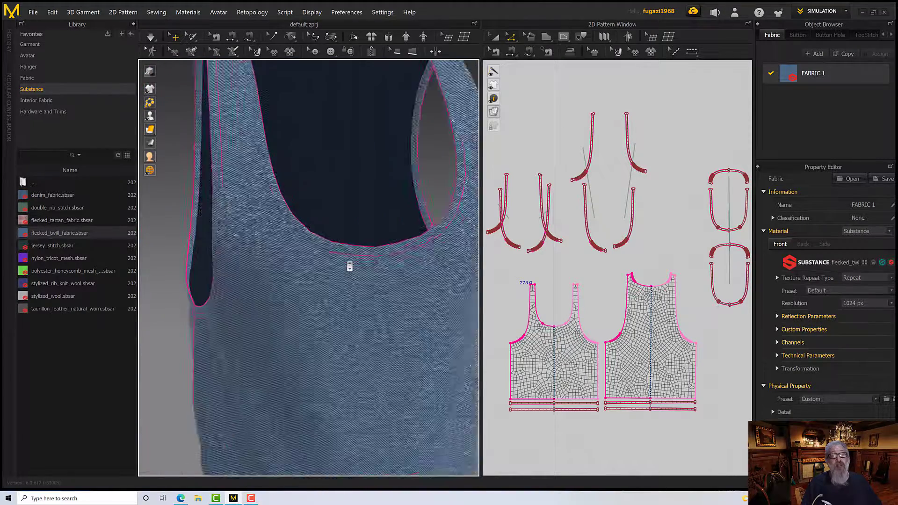
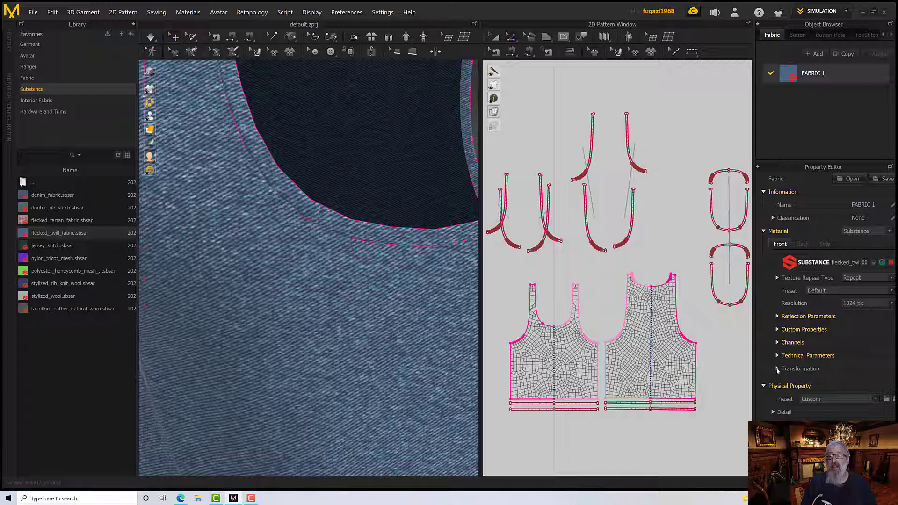
Lock the aspect ratio in the fabric texture's Transformation settings and scale its width to 50%
{"action": "left_click", "coordinate": [777, 369]}
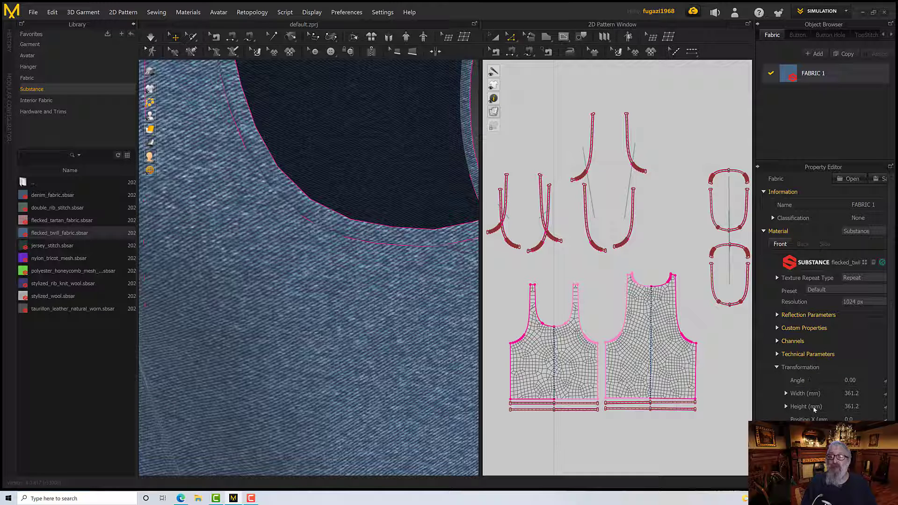
{"action": "scroll", "coordinate": [813, 408], "scroll_direction": "down", "scroll_amount": 2}
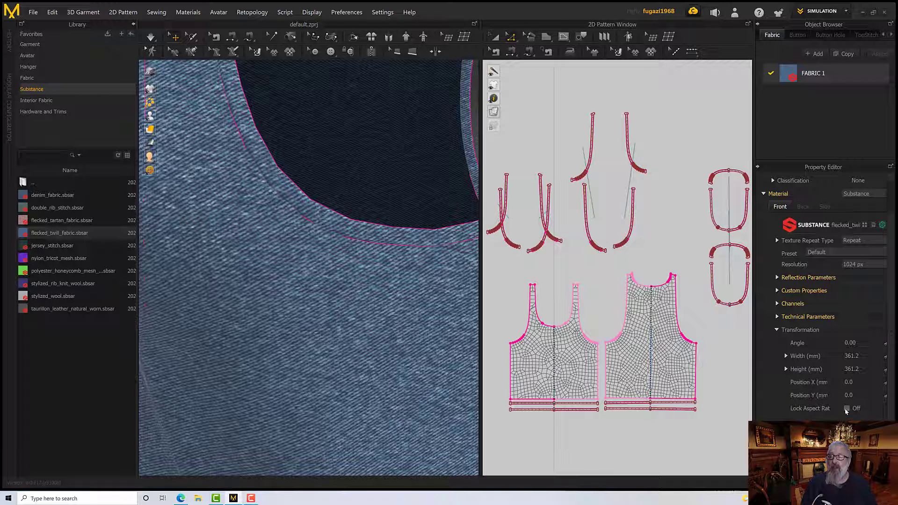
{"action": "left_click", "coordinate": [846, 408]}
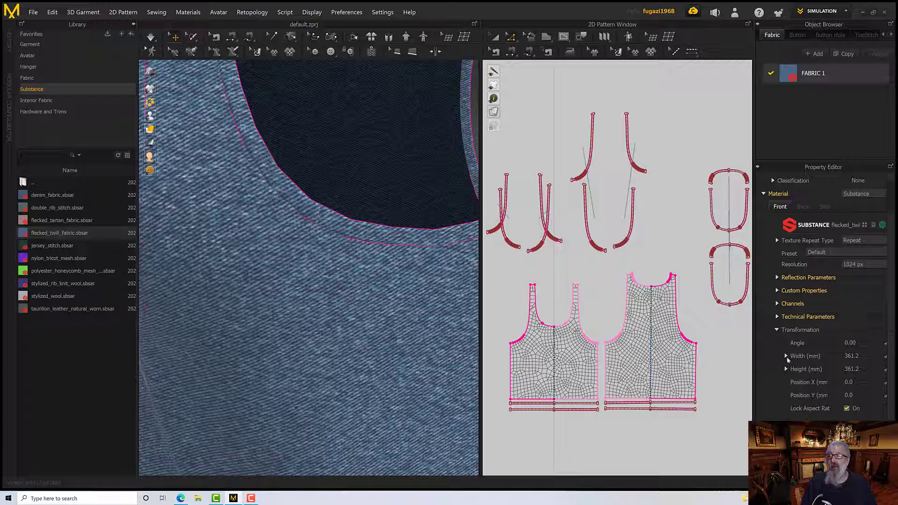
{"action": "left_click", "coordinate": [786, 356]}
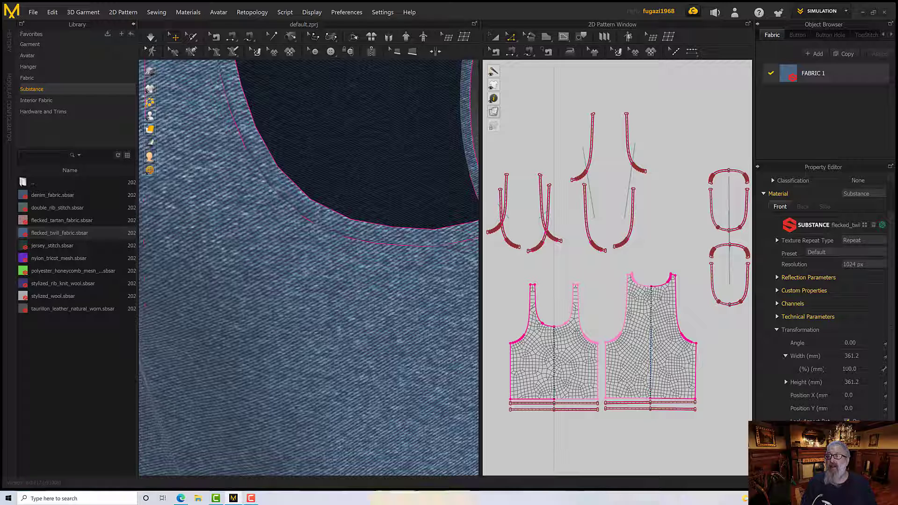
{"action": "double_click", "coordinate": [847, 369]}
{"action": "left_click", "coordinate": [850, 369]}
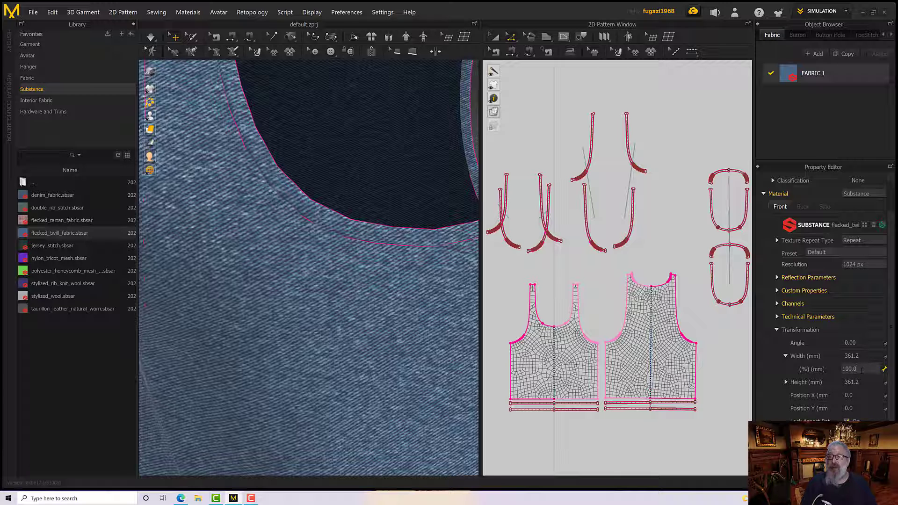
{"action": "double_click", "coordinate": [851, 369]}
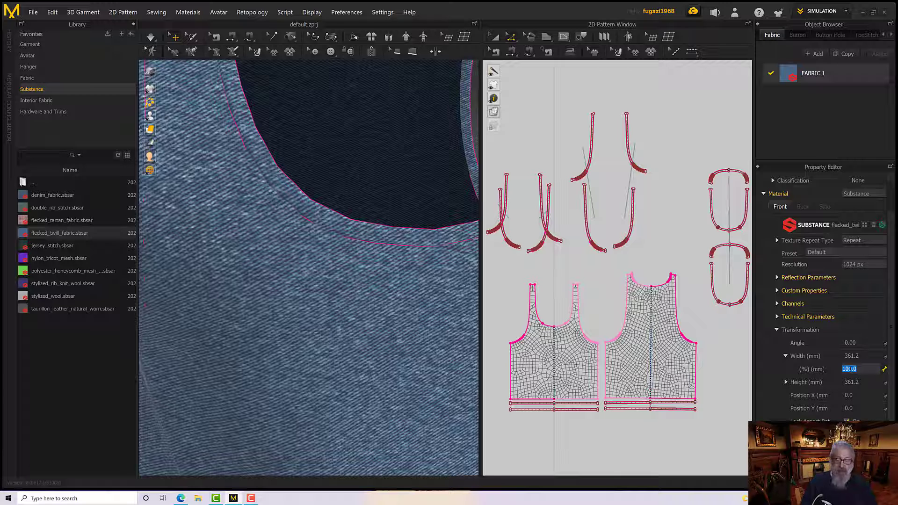
{"action": "type", "text": "50"}
{"action": "key", "text": "Return"}
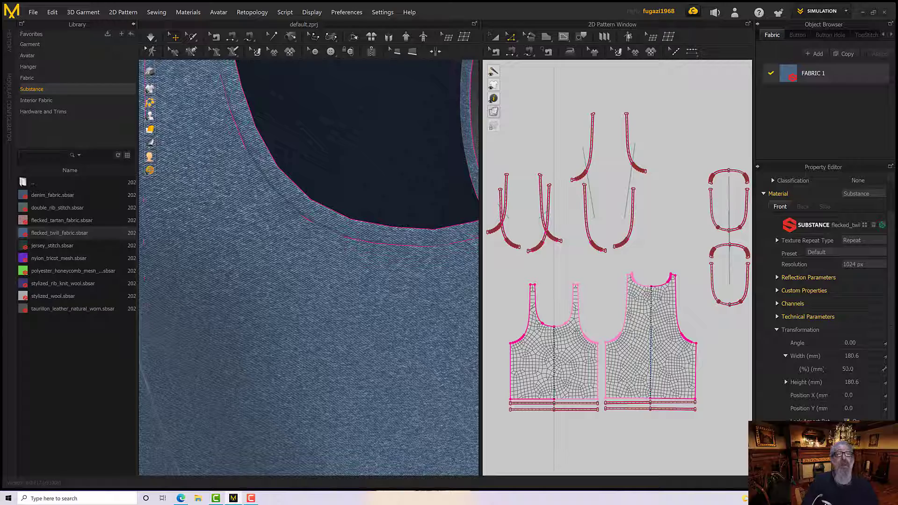
Examine the rescaled twill texture up close at the neckline and across the whole tank top
{"action": "scroll", "coordinate": [411, 312], "scroll_direction": "down", "scroll_amount": 2}
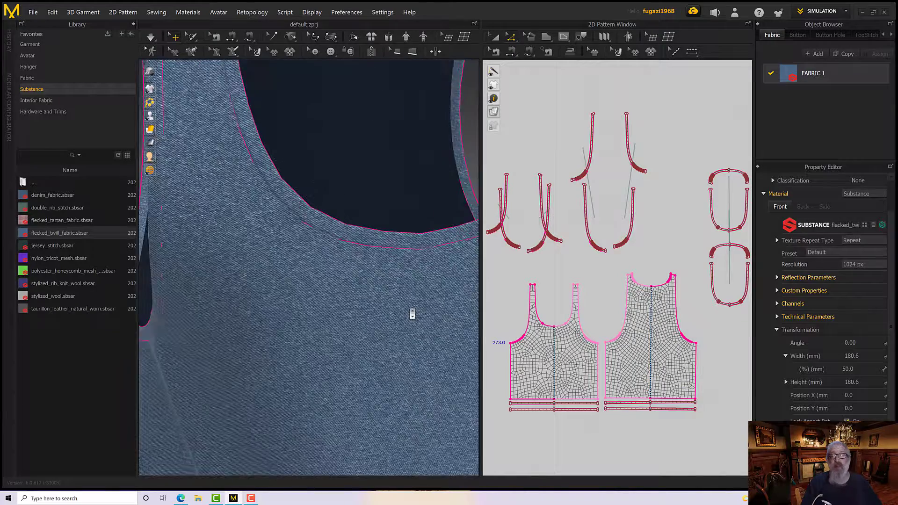
{"action": "scroll", "coordinate": [410, 313], "scroll_direction": "up", "scroll_amount": 6}
{"action": "scroll", "coordinate": [410, 313], "scroll_direction": "down", "scroll_amount": 8}
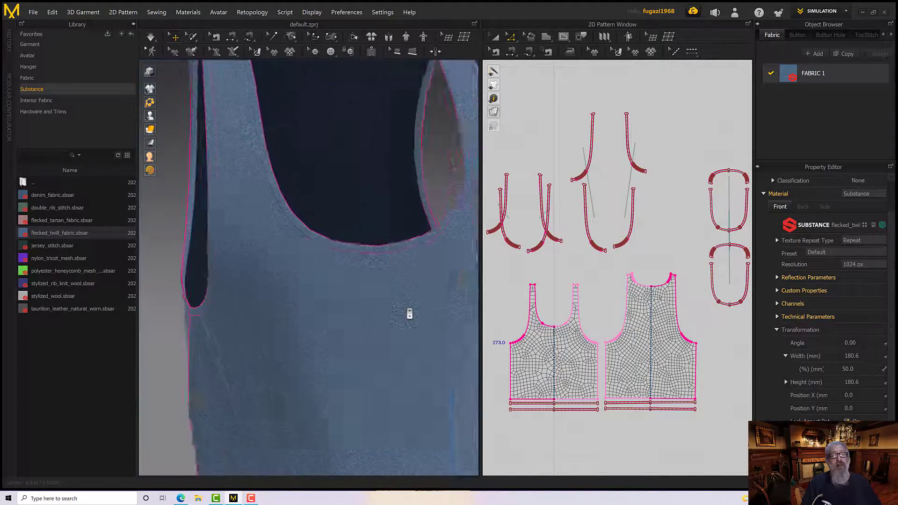
{"action": "scroll", "coordinate": [395, 303], "scroll_direction": "up", "scroll_amount": 5}
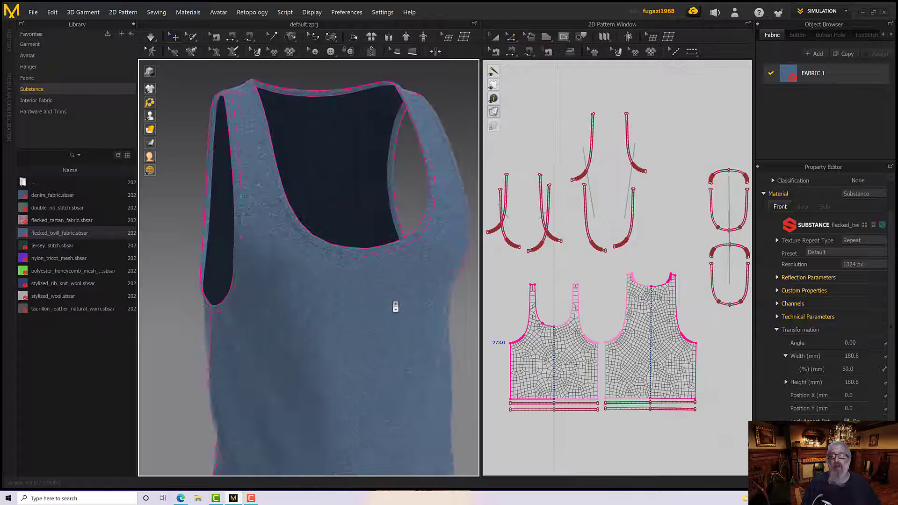
{"action": "scroll", "coordinate": [407, 307], "scroll_direction": "down", "scroll_amount": 1}
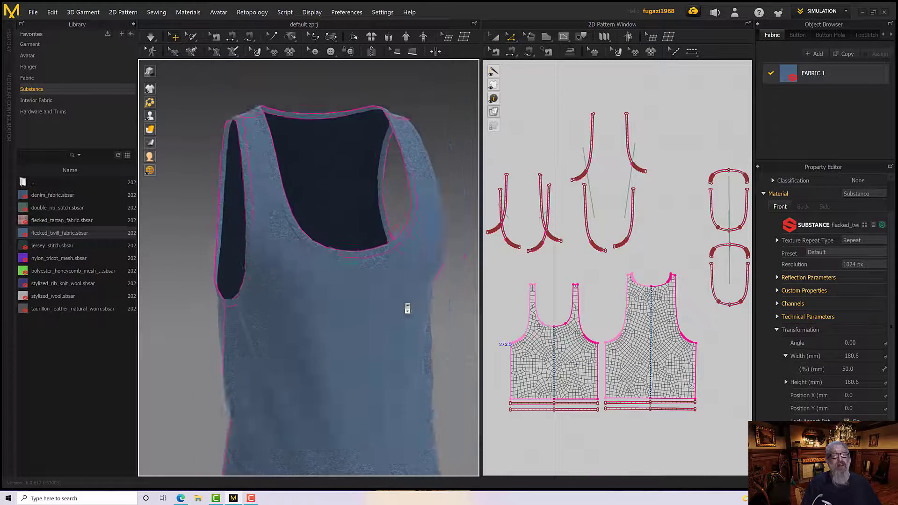
{"action": "scroll", "coordinate": [407, 306], "scroll_direction": "up", "scroll_amount": 6}
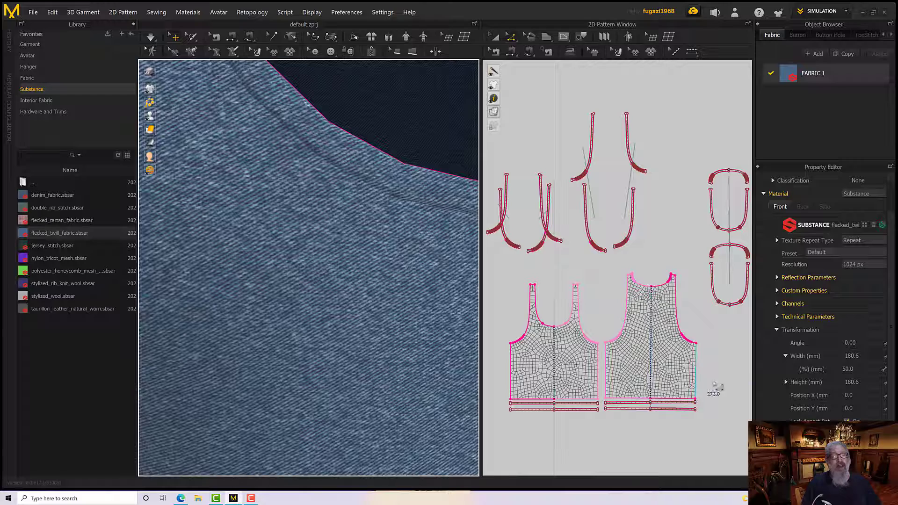
{"action": "scroll", "coordinate": [346, 307], "scroll_direction": "down", "scroll_amount": 2}
{"action": "scroll", "coordinate": [346, 307], "scroll_direction": "down", "scroll_amount": 4}
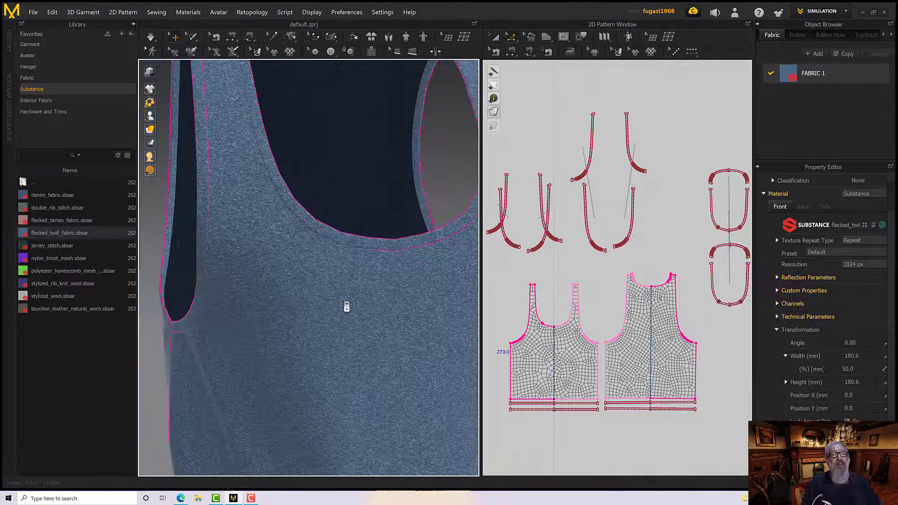
{"action": "right_click_drag", "start_coordinate": [349, 306], "coordinate": [367, 307]}
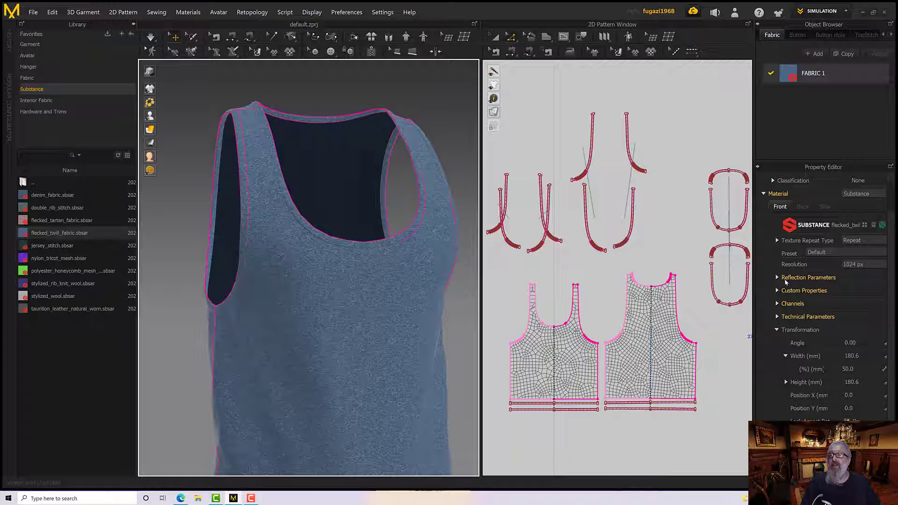
In the substance's Custom Properties, set the Weft Yarn Twist Color to near-white F4FCFF
{"action": "left_click", "coordinate": [777, 278]}
{"action": "left_click", "coordinate": [778, 278]}
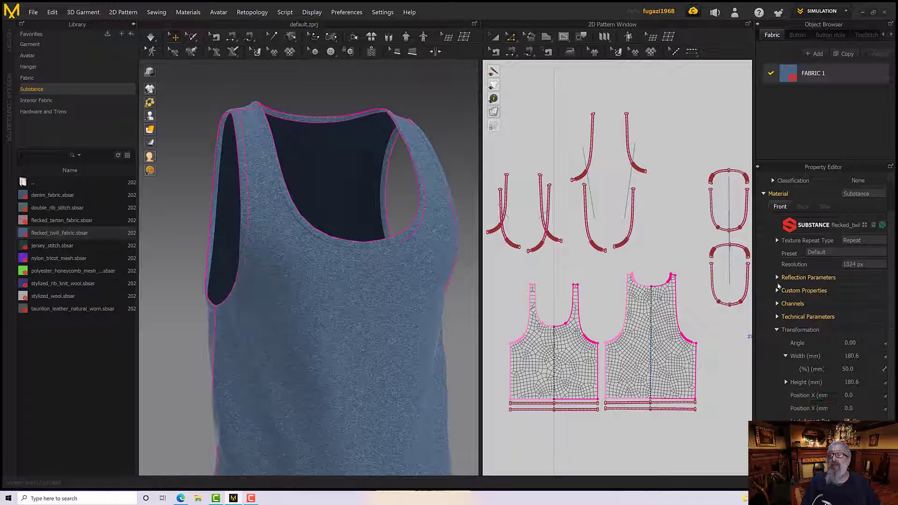
{"action": "left_click", "coordinate": [777, 291]}
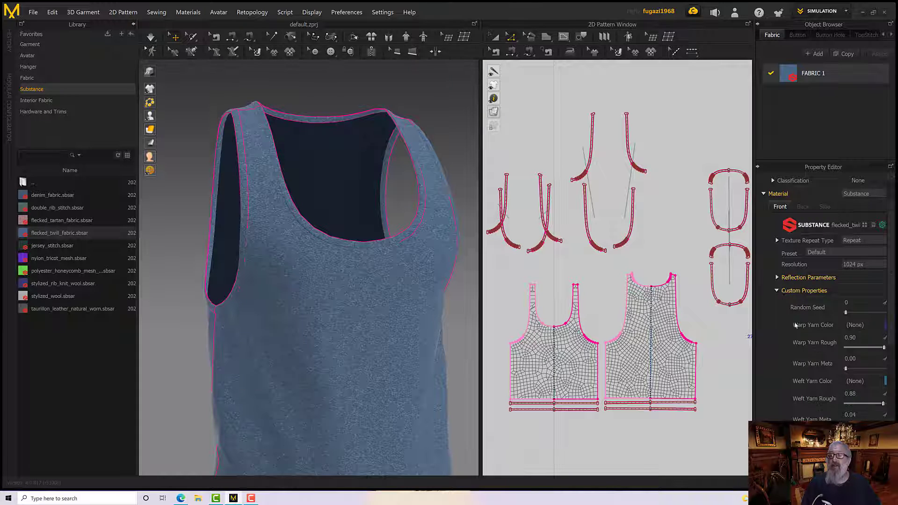
{"action": "left_click_drag", "start_coordinate": [814, 472], "coordinate": [831, 472]}
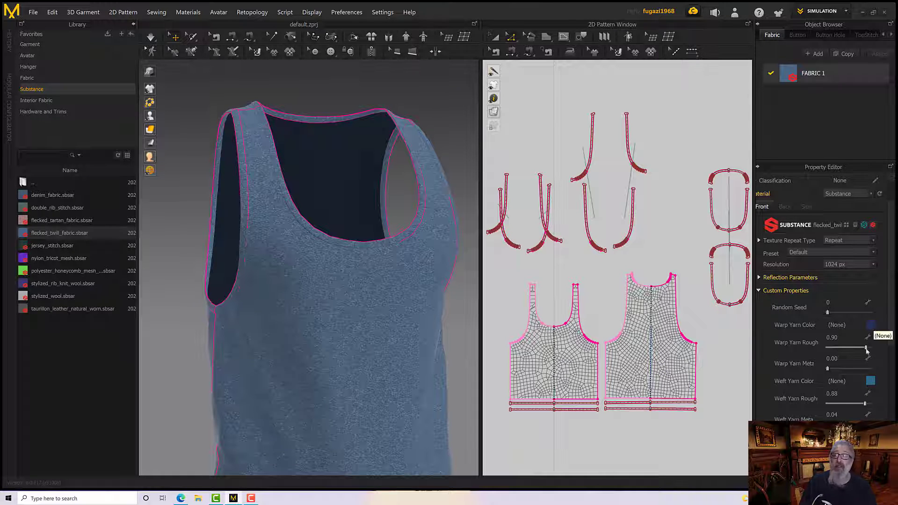
{"action": "scroll", "coordinate": [824, 418], "scroll_direction": "down", "scroll_amount": 2}
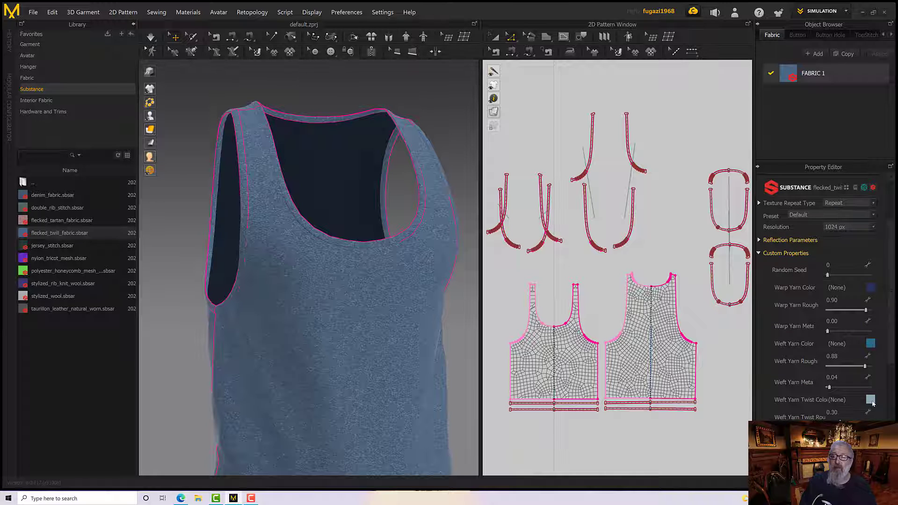
{"action": "left_click", "coordinate": [871, 400]}
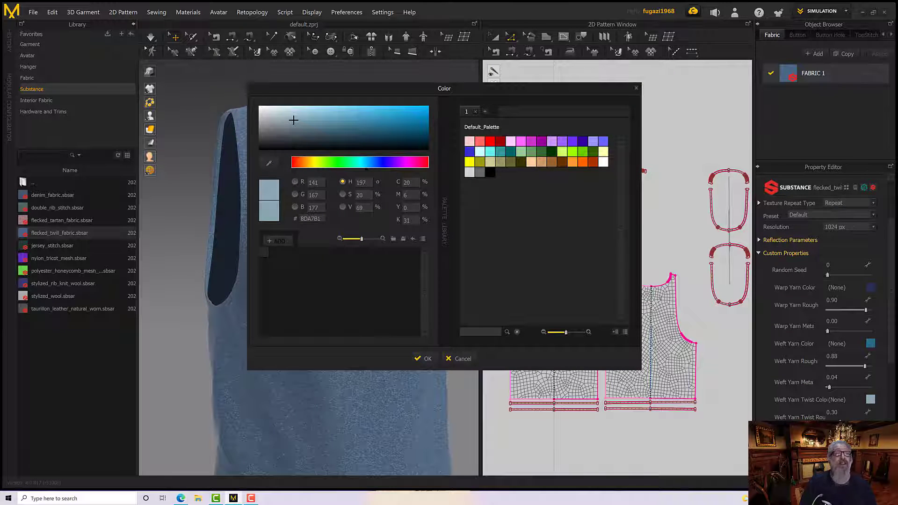
{"action": "left_click_drag", "start_coordinate": [293, 120], "coordinate": [268, 108]}
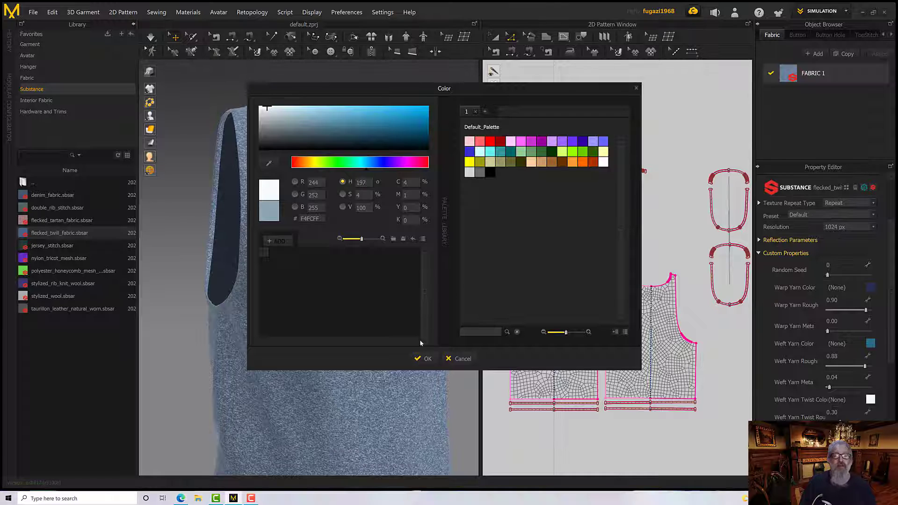
{"action": "left_click", "coordinate": [424, 358]}
{"action": "scroll", "coordinate": [347, 270], "scroll_direction": "up", "scroll_amount": 3}
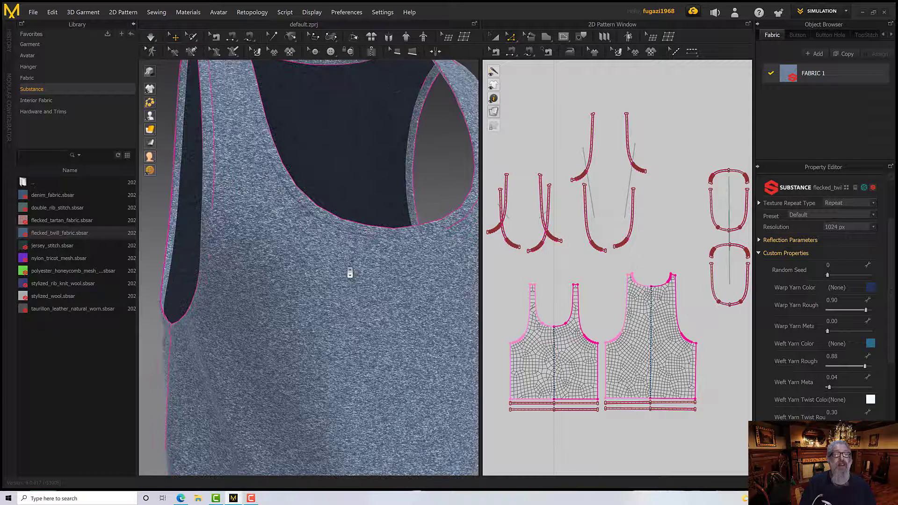
Change the Weft Yarn Color to the muted blue-grey 728289
{"action": "left_click", "coordinate": [870, 344]}
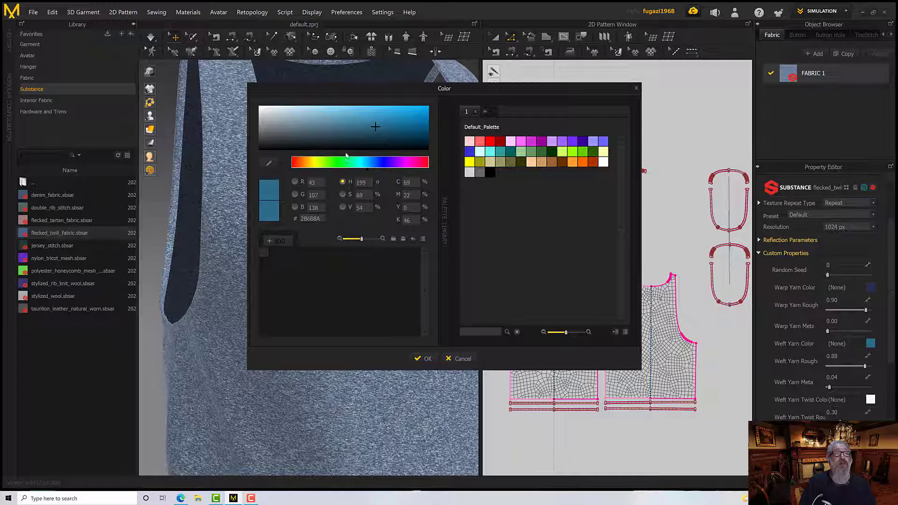
{"action": "left_click_drag", "start_coordinate": [353, 130], "coordinate": [288, 128]}
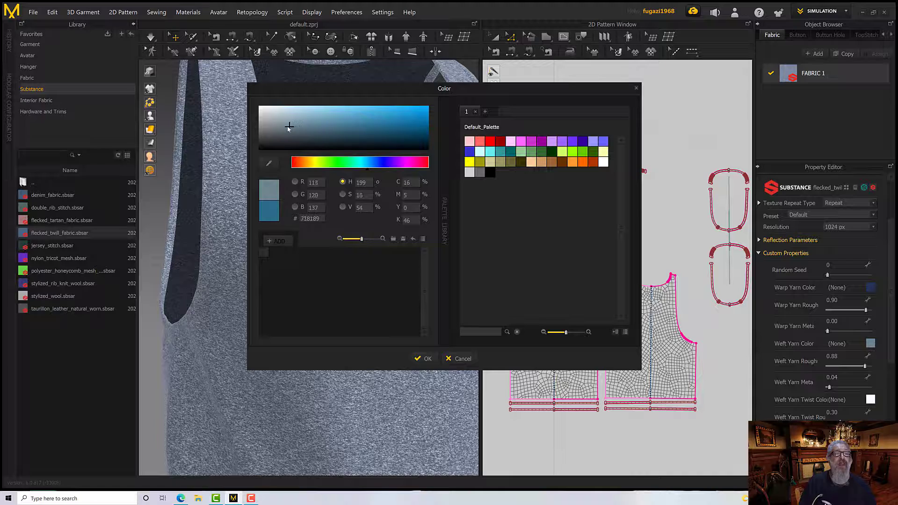
{"action": "left_click", "coordinate": [415, 358]}
Set the Warp Yarn Color to dark neutral grey 565656 and inspect the weave around the neckline and armhole
{"action": "left_click", "coordinate": [869, 289]}
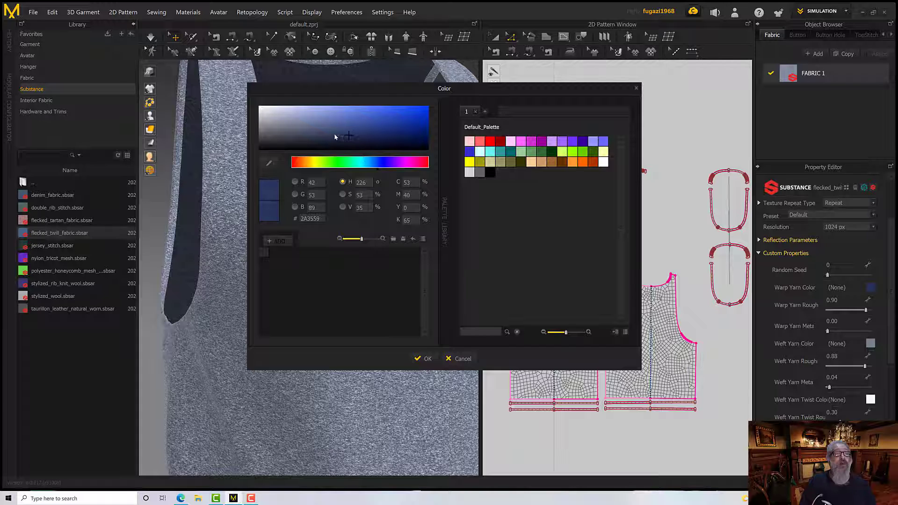
{"action": "left_click_drag", "start_coordinate": [335, 137], "coordinate": [259, 137]}
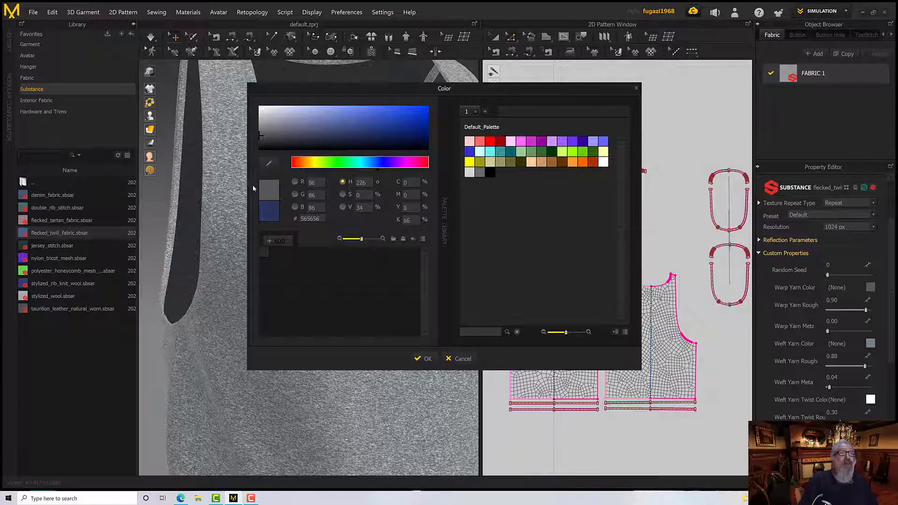
{"action": "left_click", "coordinate": [424, 358]}
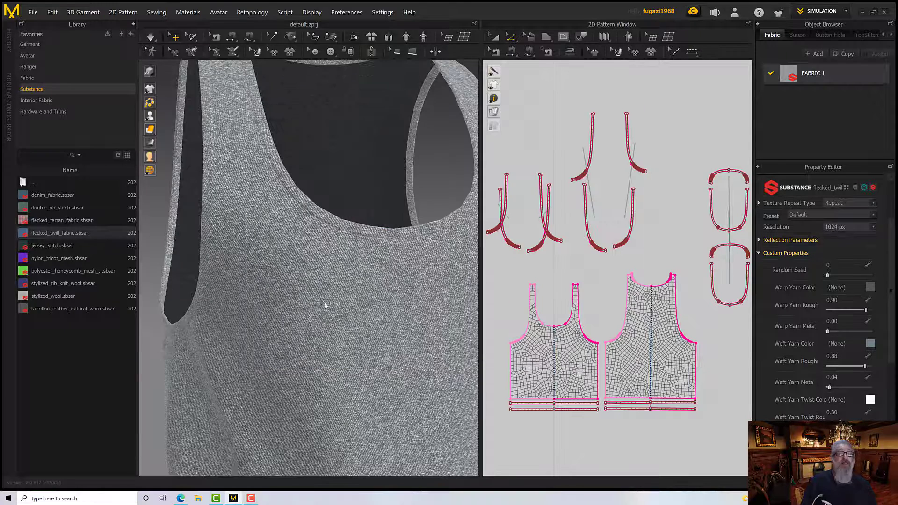
{"action": "scroll", "coordinate": [323, 305], "scroll_direction": "down", "scroll_amount": 5}
{"action": "scroll", "coordinate": [322, 305], "scroll_direction": "up", "scroll_amount": 10}
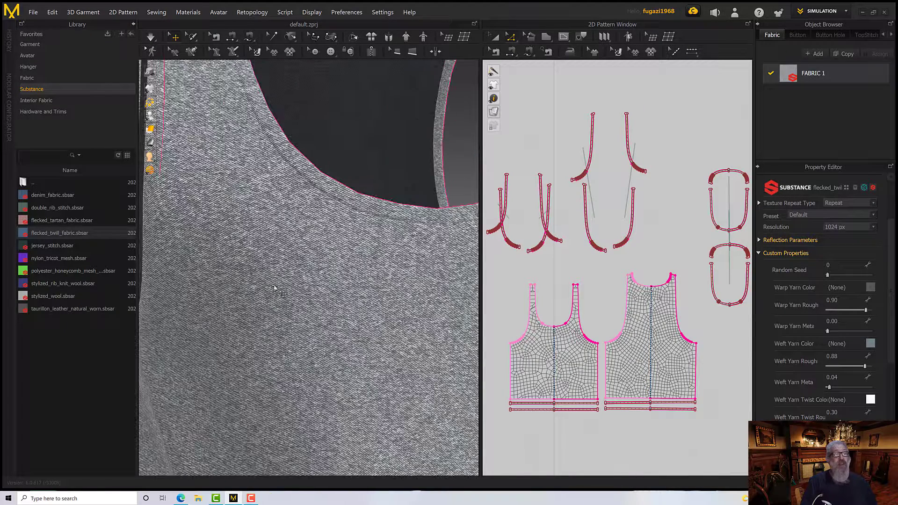
{"action": "right_click_drag", "start_coordinate": [280, 289], "coordinate": [287, 297]}
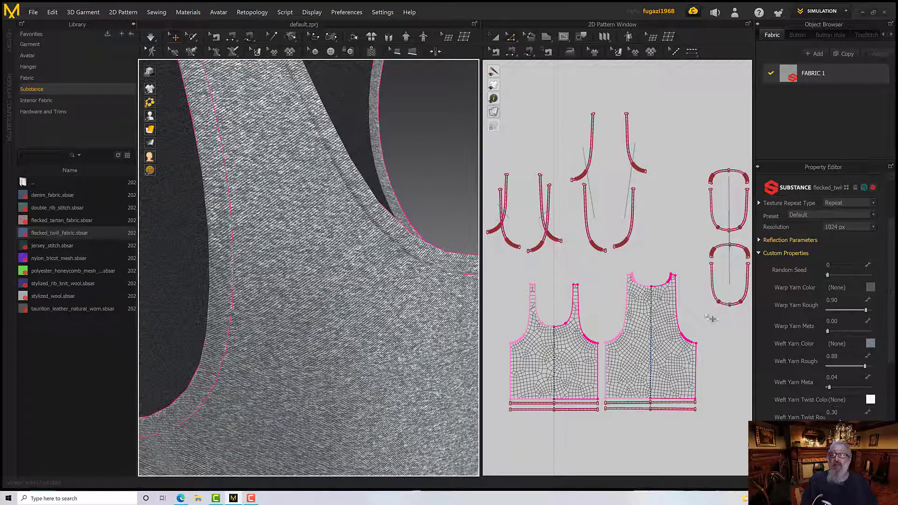
Lighten the Warp Yarn Color to neutral grey 8C8C8C
{"action": "left_click", "coordinate": [870, 288]}
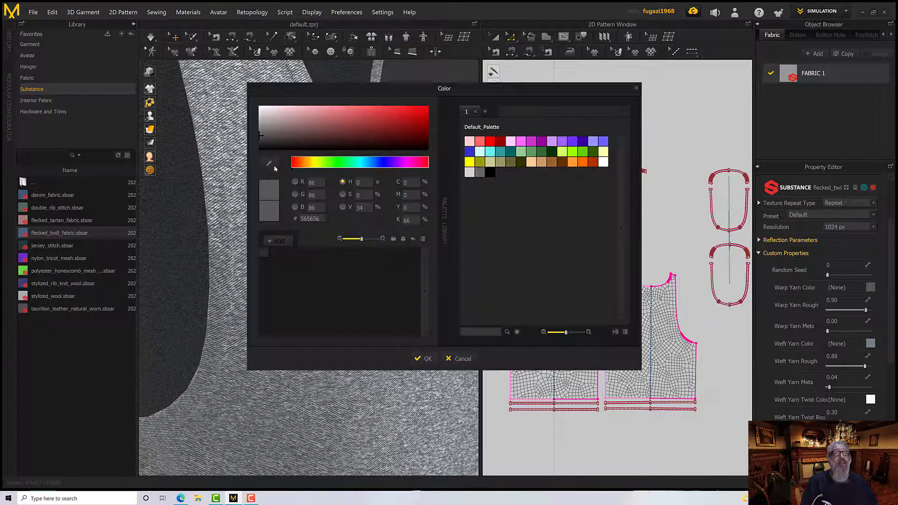
{"action": "left_click_drag", "start_coordinate": [262, 137], "coordinate": [256, 125]}
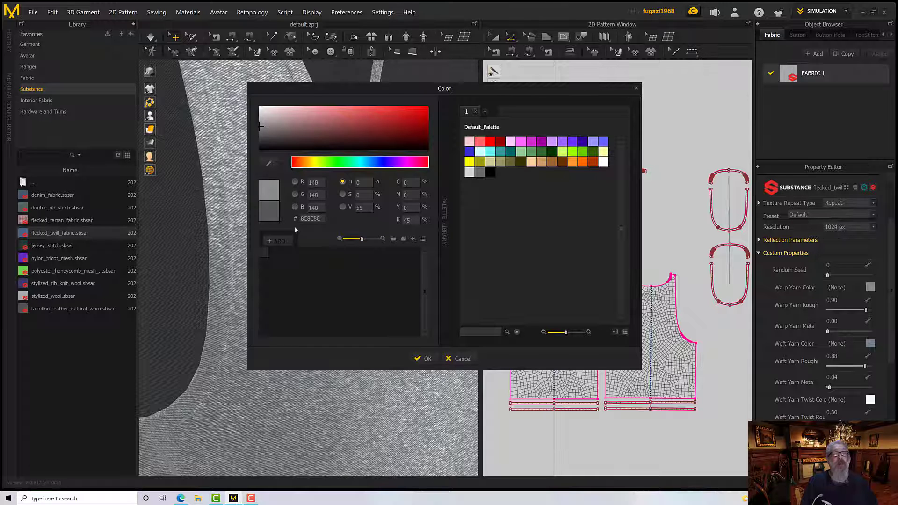
{"action": "left_click", "coordinate": [420, 358]}
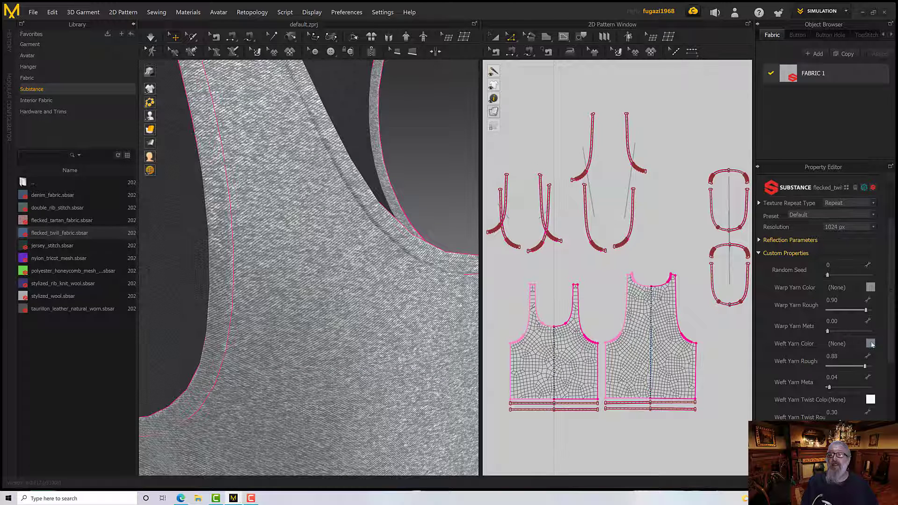
Lighten the Weft Yarn Color to 98A8AF and check the fabric on the whole tank top from another angle
{"action": "left_click", "coordinate": [871, 344]}
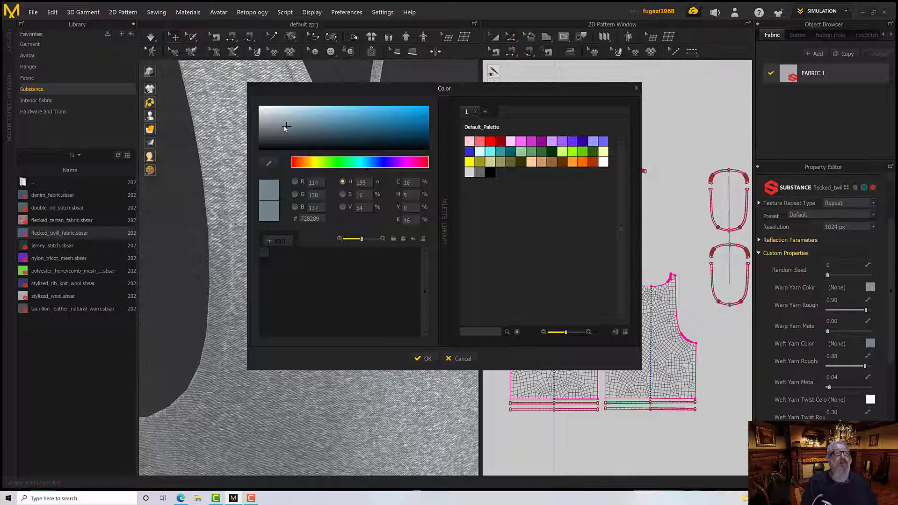
{"action": "left_click_drag", "start_coordinate": [286, 126], "coordinate": [281, 121]}
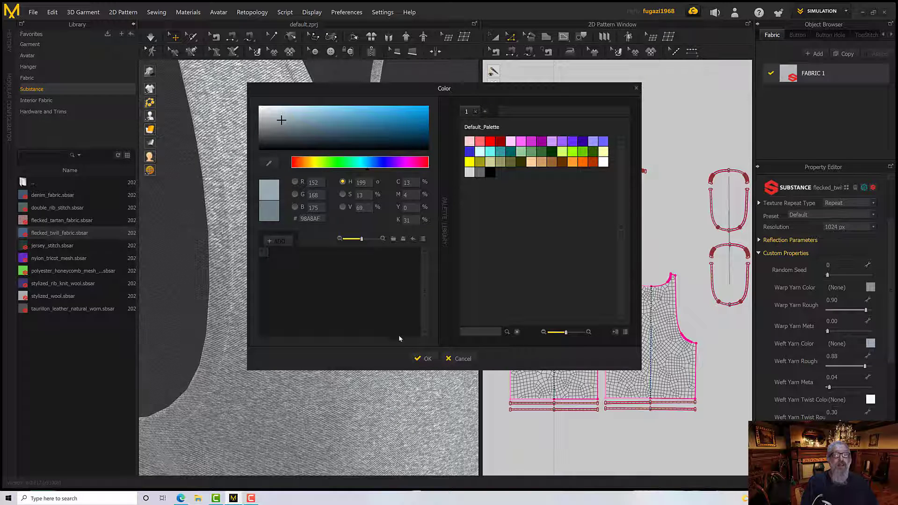
{"action": "left_click", "coordinate": [417, 356]}
{"action": "scroll", "coordinate": [340, 297], "scroll_direction": "down", "scroll_amount": 5}
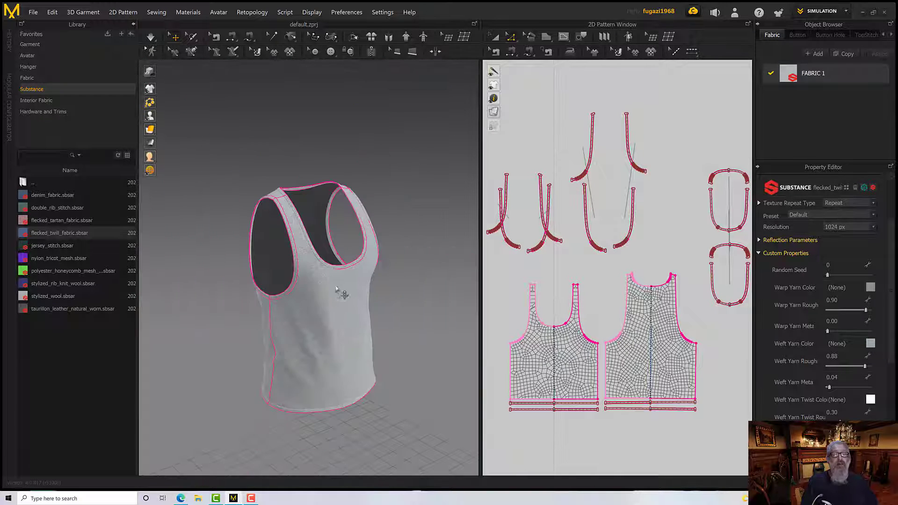
{"action": "right_click_drag", "start_coordinate": [340, 297], "coordinate": [288, 272]}
{"action": "scroll", "coordinate": [358, 287], "scroll_direction": "down", "scroll_amount": 3}
{"action": "scroll", "coordinate": [359, 290], "scroll_direction": "up", "scroll_amount": 10}
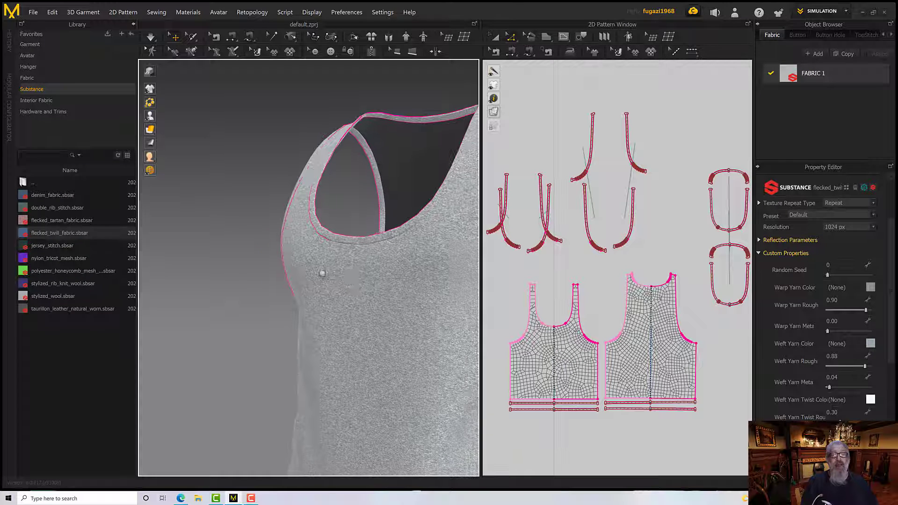
Lighten the Weft Yarn Color of the flecked twill substance to the pale blue-grey BDC7CC
{"action": "left_click", "coordinate": [871, 344]}
{"action": "left_click_drag", "start_coordinate": [283, 120], "coordinate": [272, 115]}
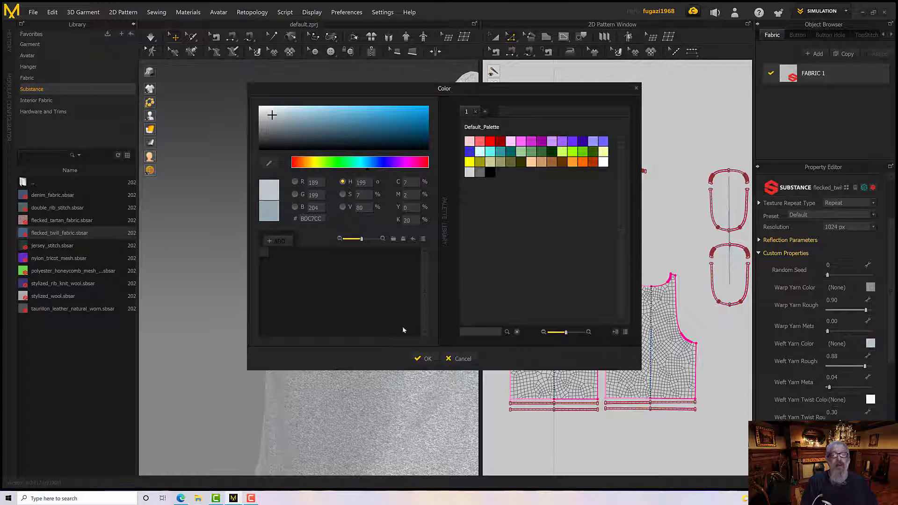
{"action": "left_click", "coordinate": [422, 359]}
{"action": "key", "text": "5"}
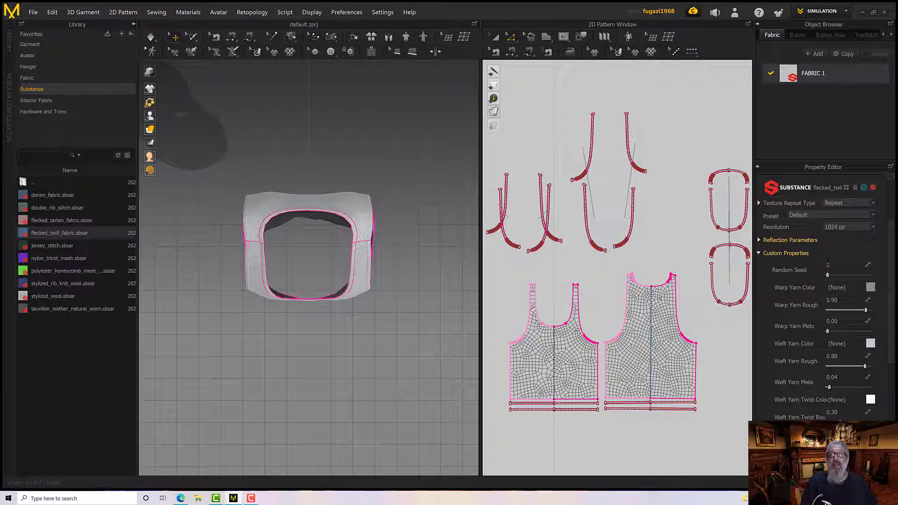
Set the Warp Yarn Color to light neutral grey ACACAC and check the fabric across the whole tank top
{"action": "left_click", "coordinate": [870, 288]}
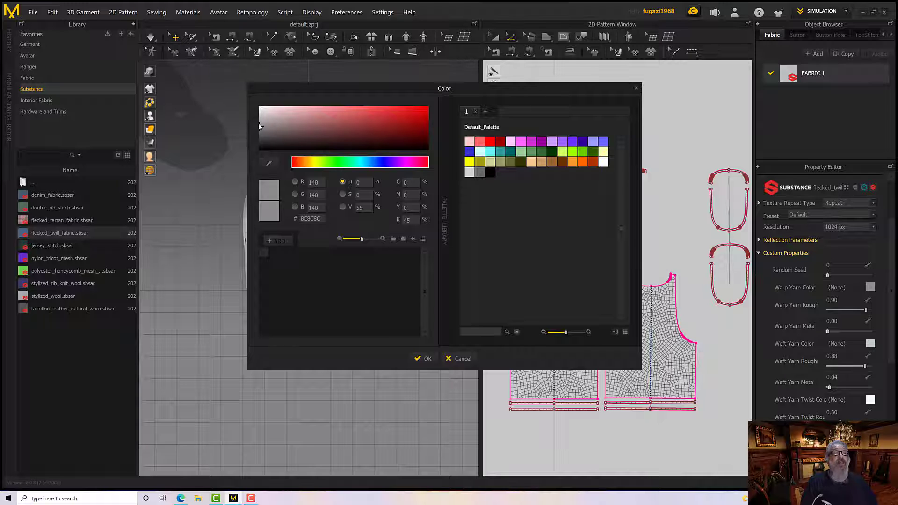
{"action": "left_click_drag", "start_coordinate": [260, 126], "coordinate": [260, 121]}
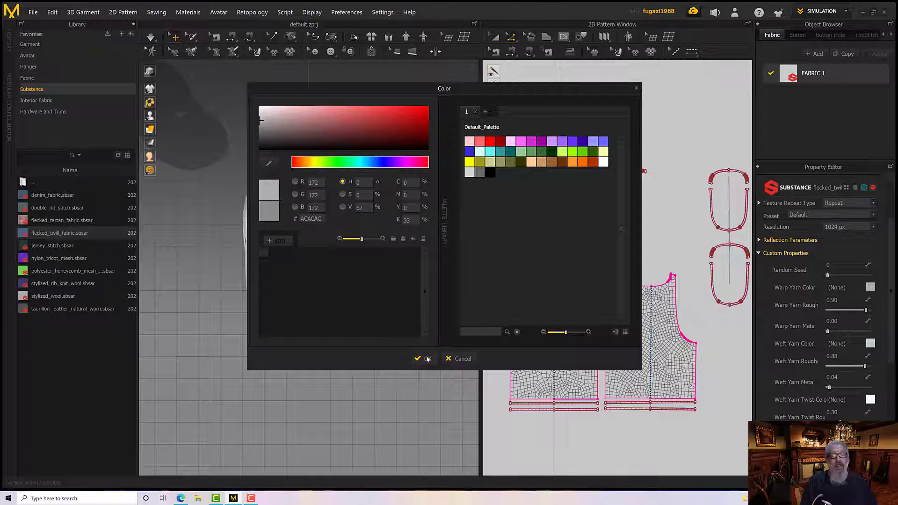
{"action": "left_click", "coordinate": [427, 359]}
{"action": "right_click_drag", "start_coordinate": [331, 282], "coordinate": [339, 234]}
{"action": "middle_click_drag", "start_coordinate": [339, 234], "coordinate": [350, 318]}
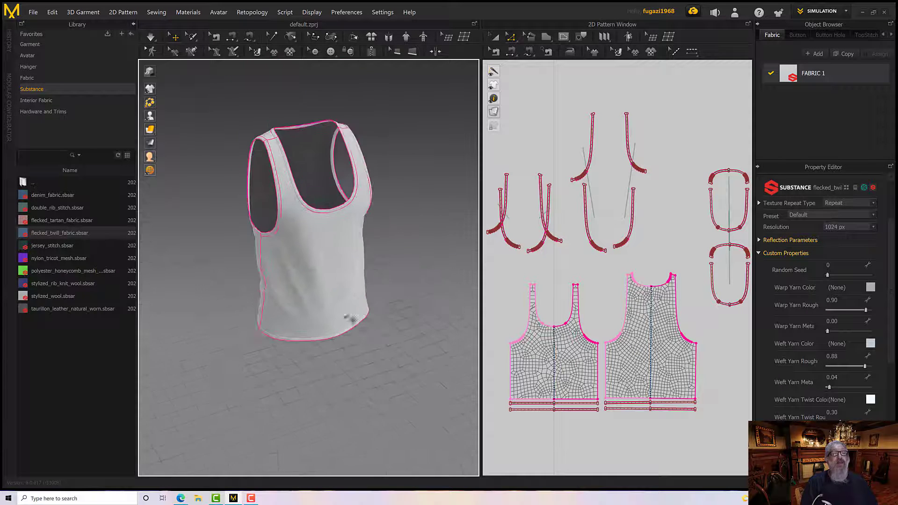
{"action": "scroll", "coordinate": [350, 318], "scroll_direction": "down", "scroll_amount": 3}
{"action": "scroll", "coordinate": [335, 281], "scroll_direction": "up", "scroll_amount": 8}
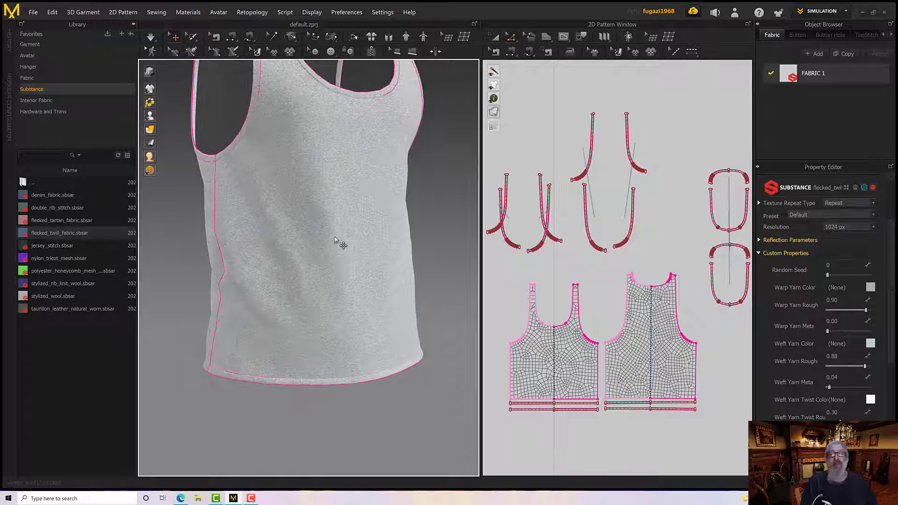
{"action": "scroll", "coordinate": [335, 240], "scroll_direction": "down", "scroll_amount": 4}
{"action": "right_click_drag", "start_coordinate": [327, 256], "coordinate": [408, 301]}
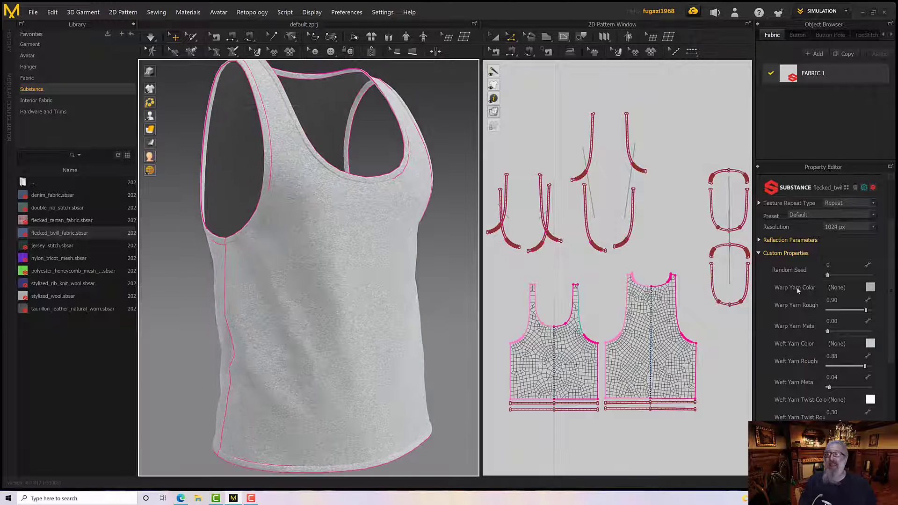
Review the substance's Channels and Technical Parameters, including the Normal Format options, keeping DirectX
{"action": "scroll", "coordinate": [780, 291], "scroll_direction": "down", "scroll_amount": 1}
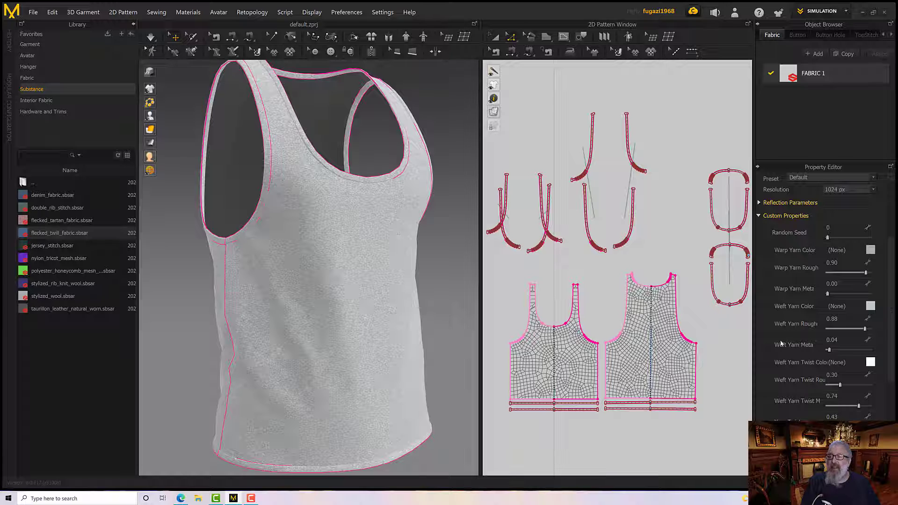
{"action": "left_click", "coordinate": [759, 216]}
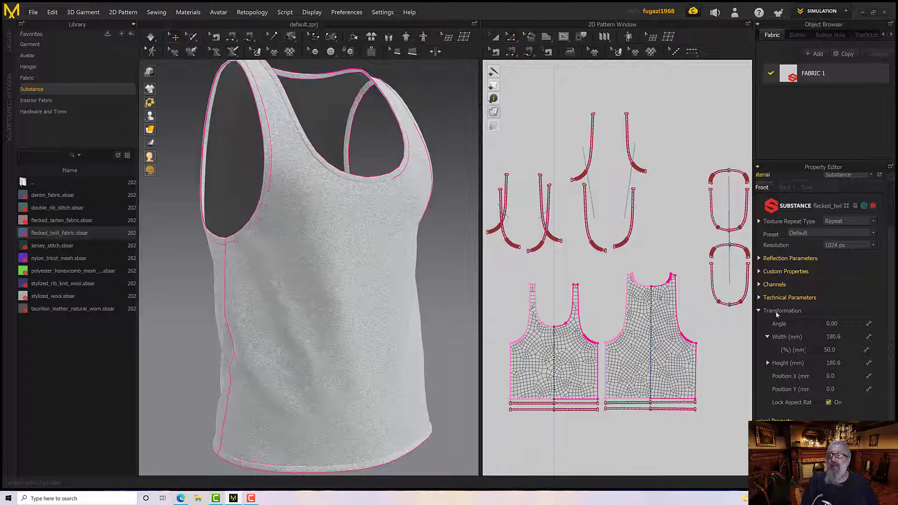
{"action": "left_click", "coordinate": [758, 285]}
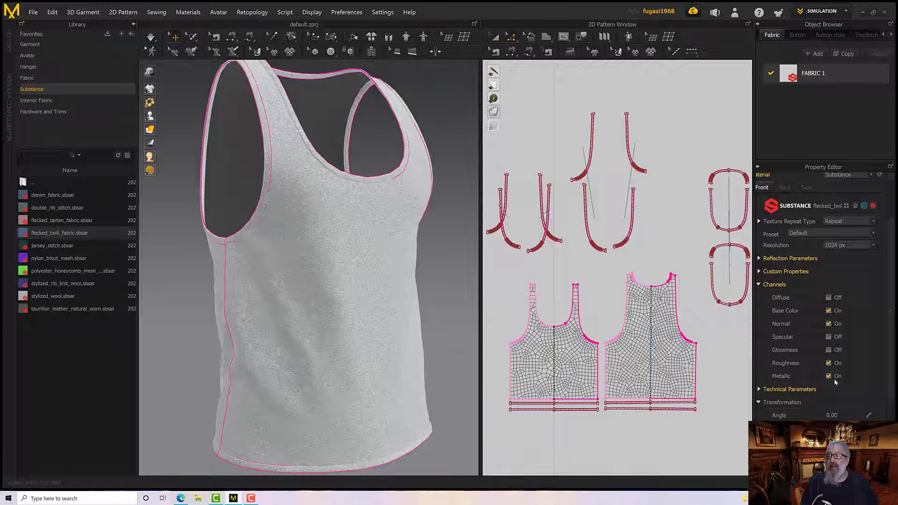
{"action": "left_click", "coordinate": [759, 285]}
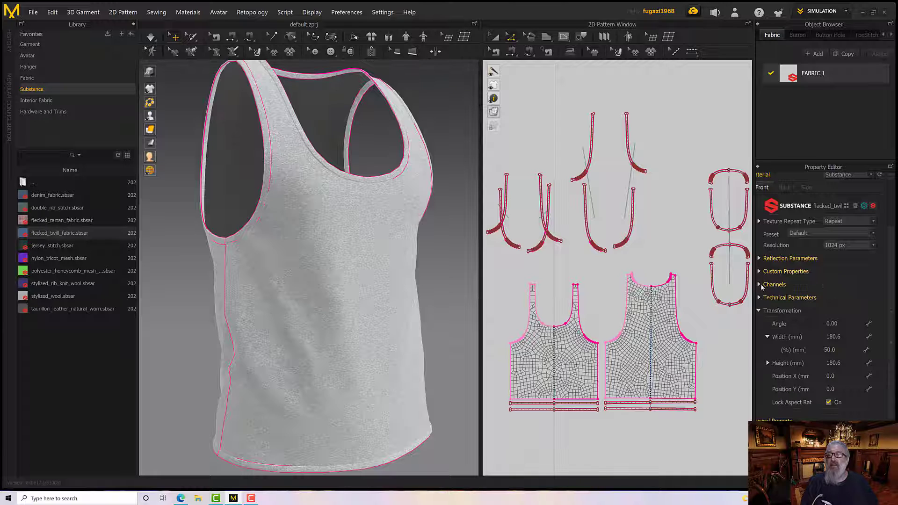
{"action": "left_click", "coordinate": [759, 297]}
{"action": "scroll", "coordinate": [822, 305], "scroll_direction": "down", "scroll_amount": 1}
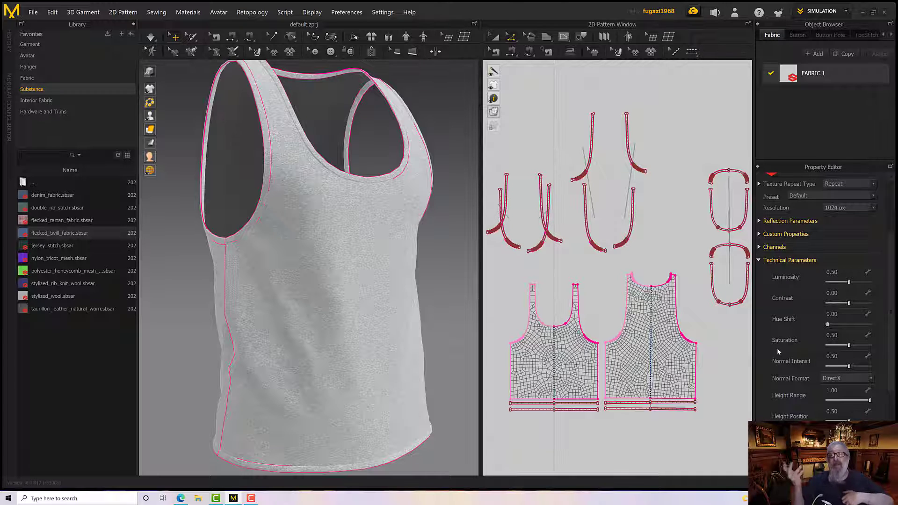
{"action": "left_click", "coordinate": [852, 379]}
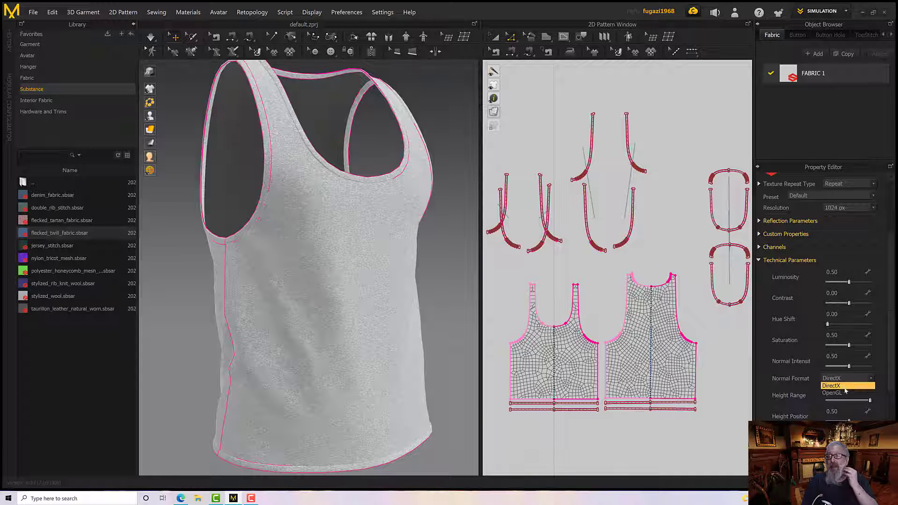
{"action": "left_click", "coordinate": [843, 385]}
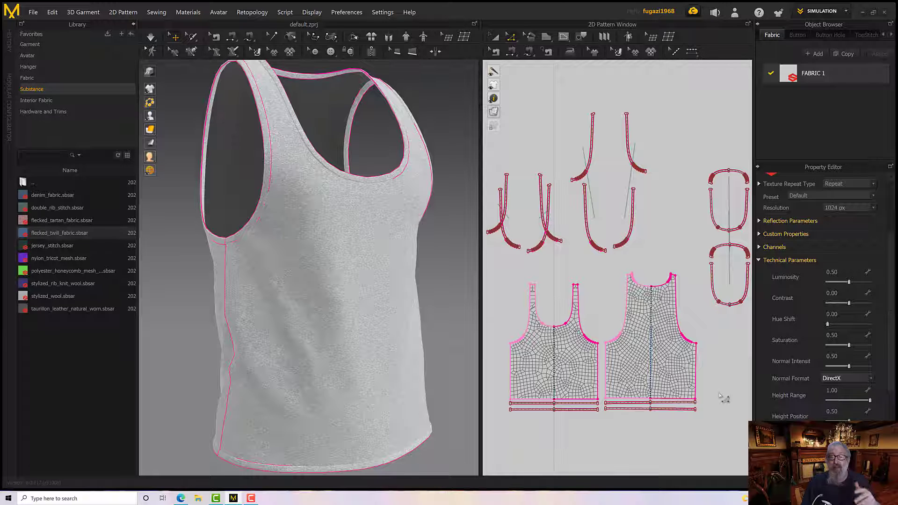
Examine the fabric and seams around the tank top's neckline, armholes and side from several angles
{"action": "scroll", "coordinate": [420, 270], "scroll_direction": "up", "scroll_amount": 2}
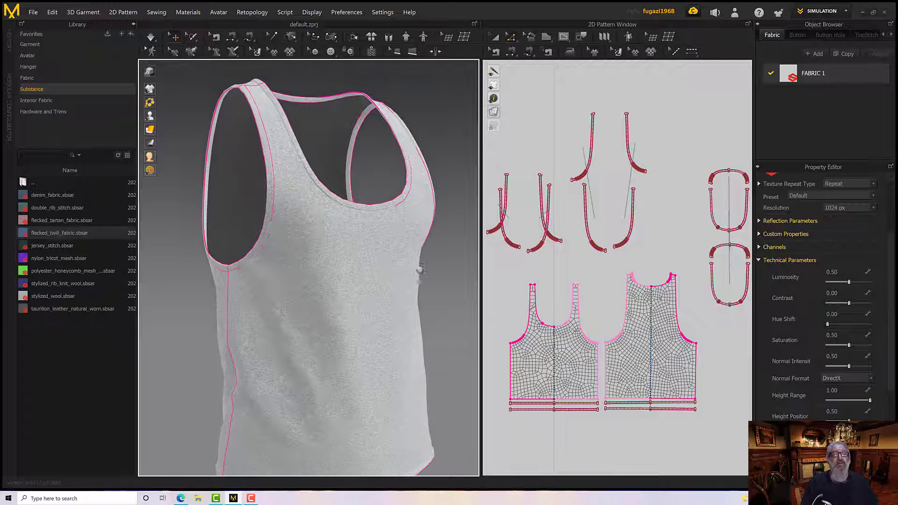
{"action": "scroll", "coordinate": [420, 270], "scroll_direction": "up", "scroll_amount": 5}
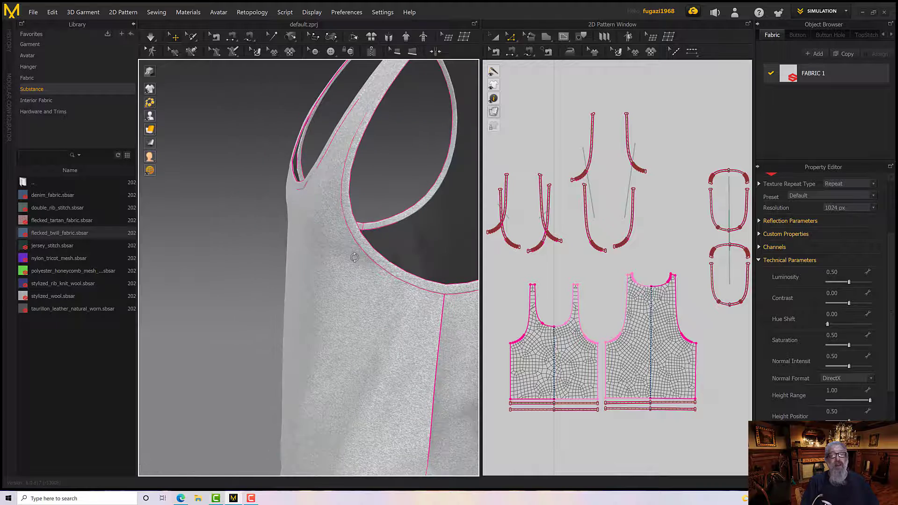
{"action": "right_click_drag", "start_coordinate": [354, 257], "coordinate": [295, 266]}
{"action": "scroll", "coordinate": [381, 262], "scroll_direction": "down", "scroll_amount": 2}
{"action": "scroll", "coordinate": [373, 263], "scroll_direction": "up", "scroll_amount": 2}
{"action": "scroll", "coordinate": [367, 269], "scroll_direction": "down", "scroll_amount": 3}
{"action": "scroll", "coordinate": [368, 271], "scroll_direction": "up", "scroll_amount": 2}
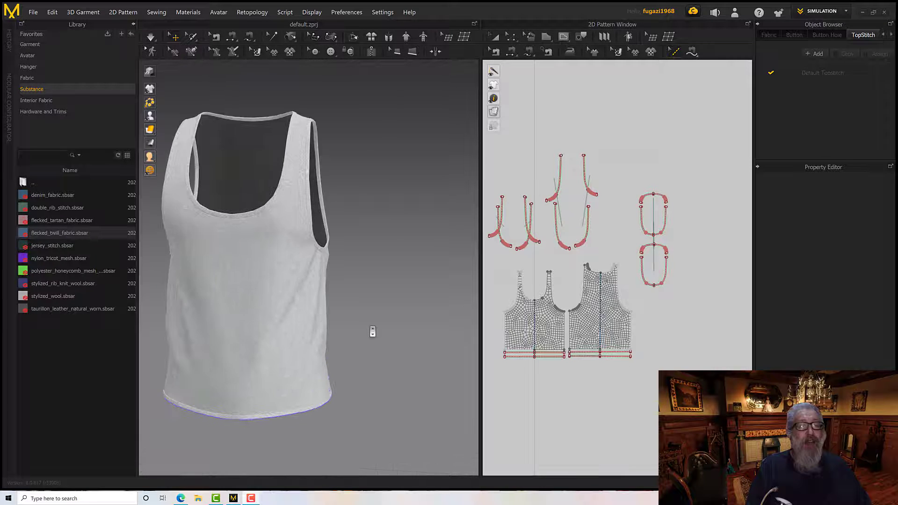
{"action": "right_click_drag", "start_coordinate": [373, 332], "coordinate": [369, 313]}
{"action": "scroll", "coordinate": [351, 323], "scroll_direction": "up", "scroll_amount": 2}
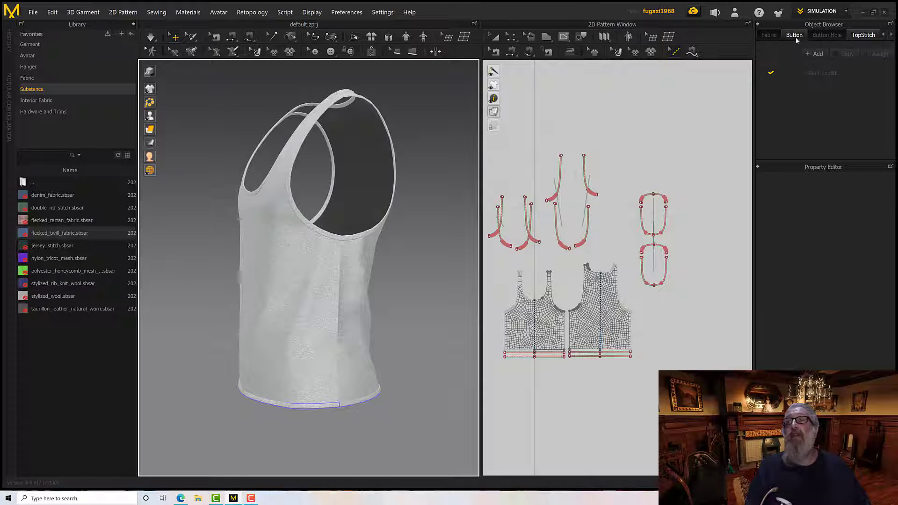
Select the Default Topstitch and set its thread color to dark grey 666666
{"action": "left_click", "coordinate": [863, 35]}
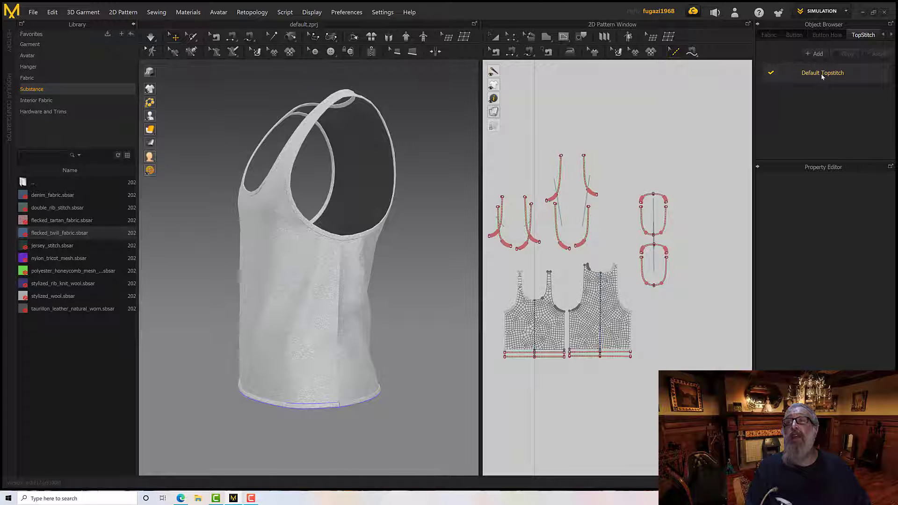
{"action": "left_click", "coordinate": [814, 73]}
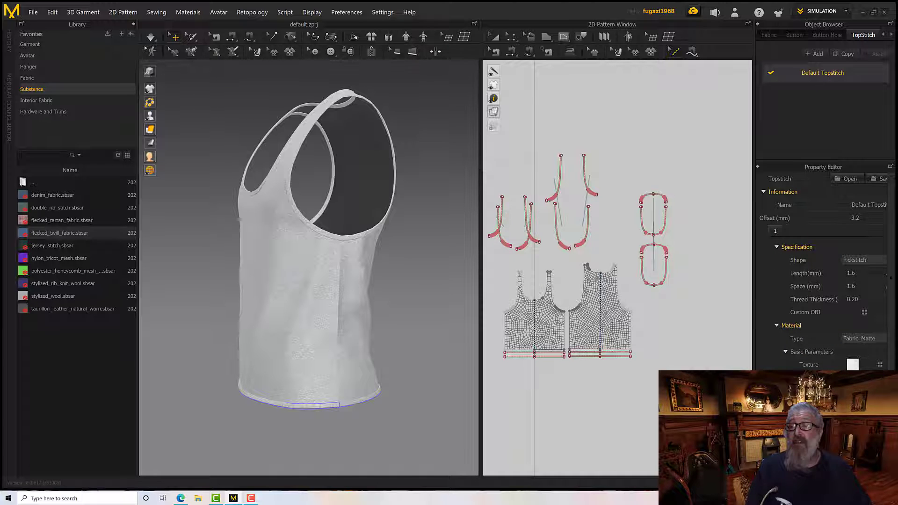
{"action": "left_click", "coordinate": [851, 365]}
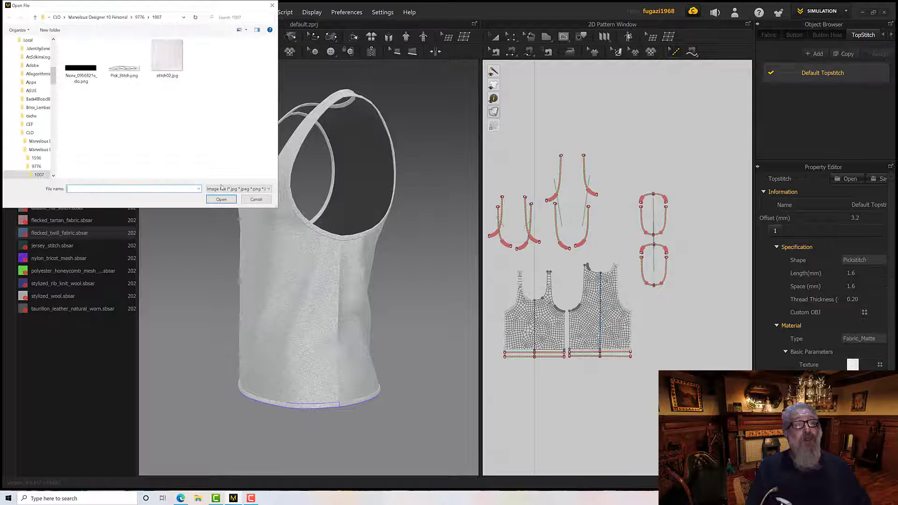
{"action": "left_click", "coordinate": [256, 199]}
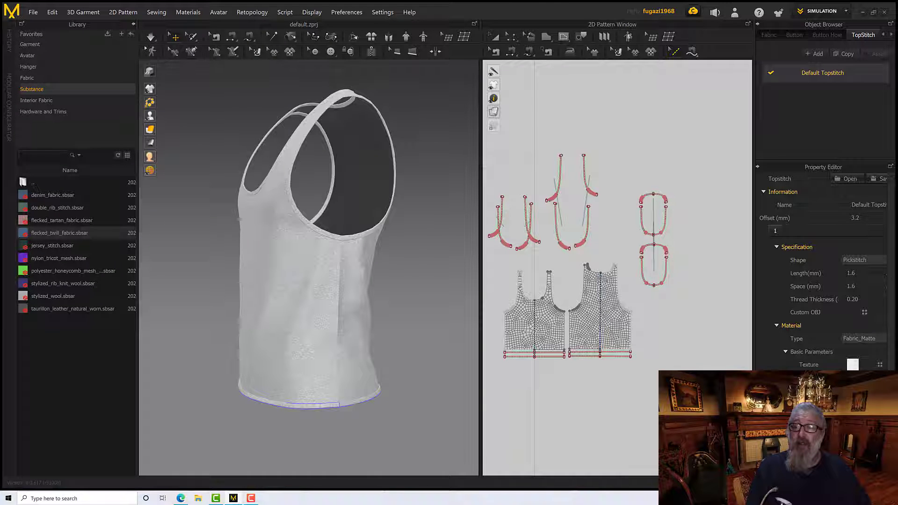
{"action": "left_click", "coordinate": [852, 398]}
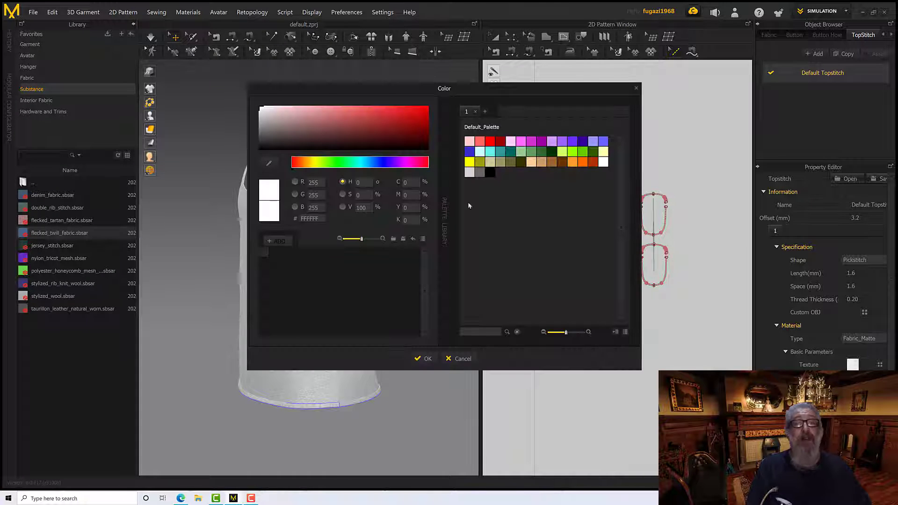
{"action": "left_click", "coordinate": [480, 173]}
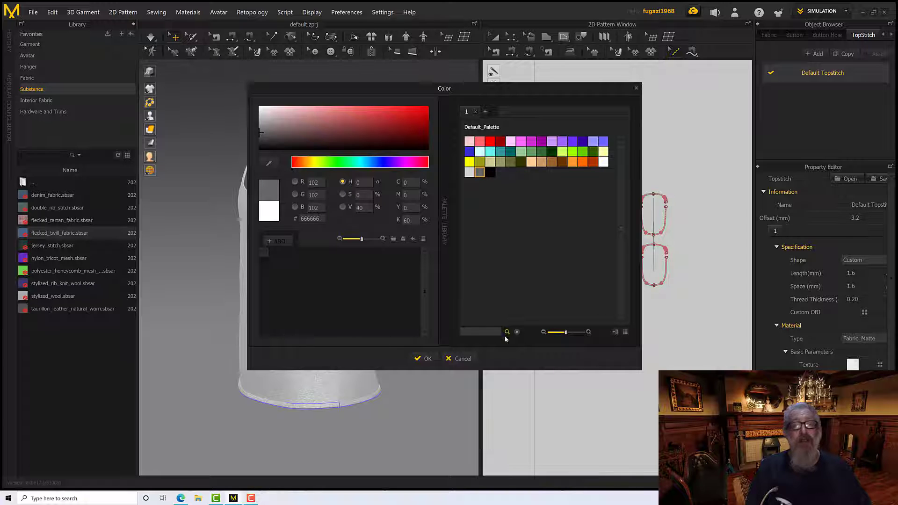
{"action": "left_click", "coordinate": [433, 359]}
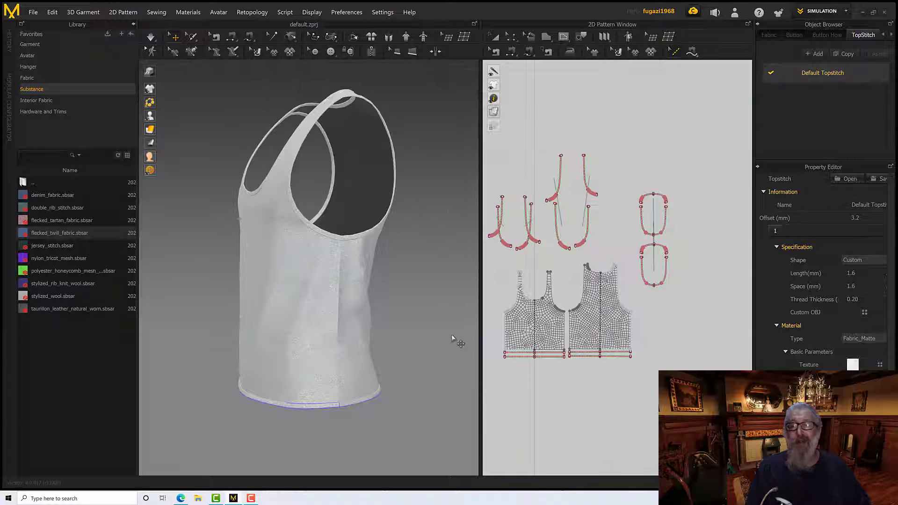
Add a Free Topstitch along the front pattern's side edge from armhole to hem and inspect the stitching up close in 3D
{"action": "scroll", "coordinate": [396, 320], "scroll_direction": "down", "scroll_amount": 3}
{"action": "scroll", "coordinate": [397, 321], "scroll_direction": "up", "scroll_amount": 4}
{"action": "right_click_drag", "start_coordinate": [396, 320], "coordinate": [452, 320]}
{"action": "left_click", "coordinate": [691, 53]}
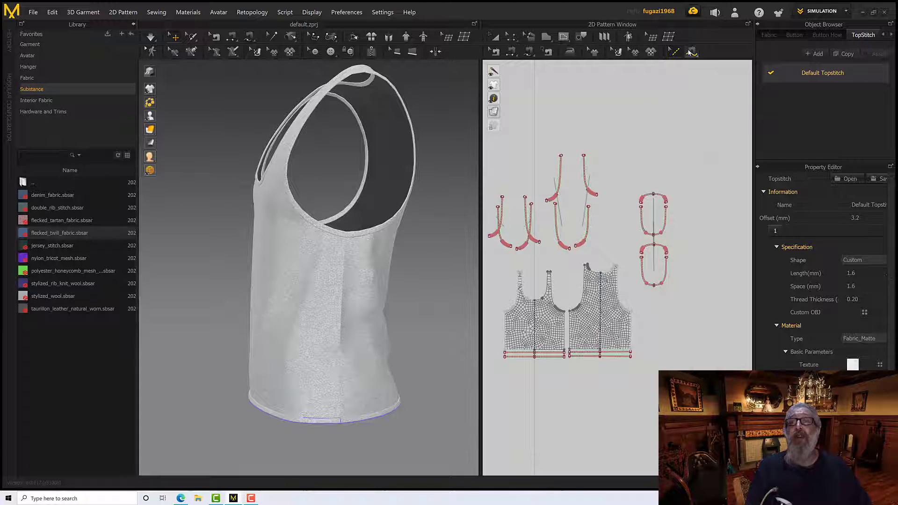
{"action": "left_click", "coordinate": [698, 66]}
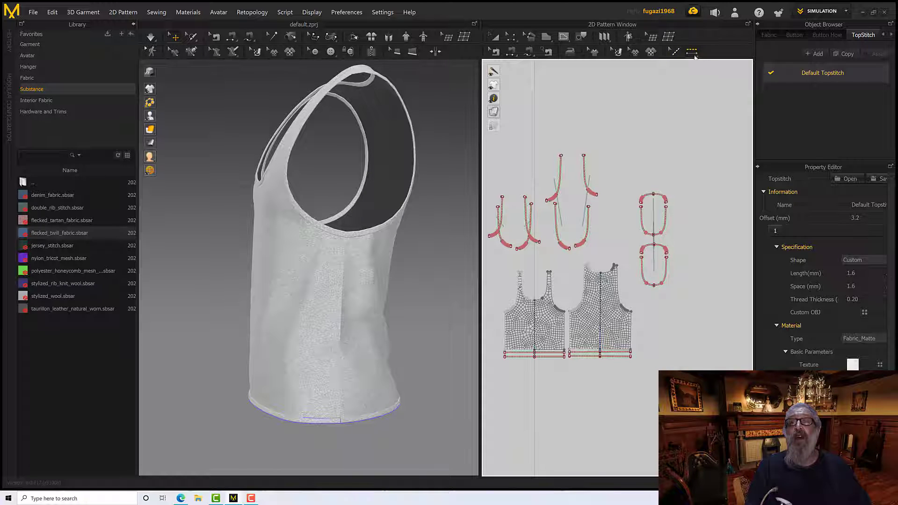
{"action": "left_click", "coordinate": [690, 53]}
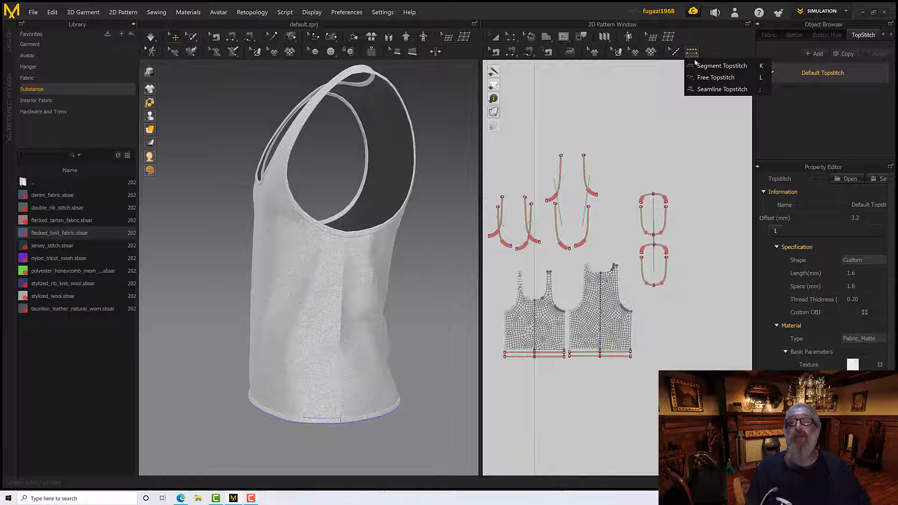
{"action": "left_click", "coordinate": [700, 83]}
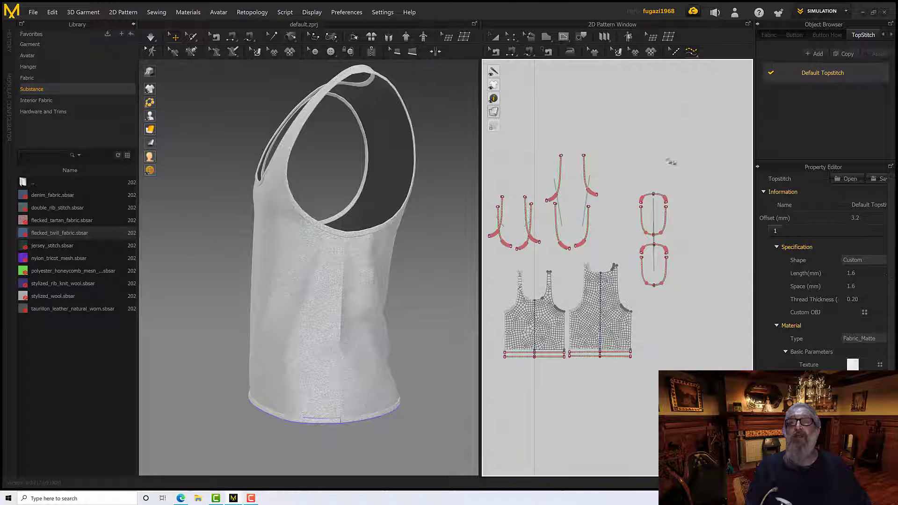
{"action": "scroll", "coordinate": [579, 345], "scroll_direction": "down", "scroll_amount": 1}
{"action": "scroll", "coordinate": [583, 353], "scroll_direction": "up", "scroll_amount": 6}
{"action": "middle_click_drag", "start_coordinate": [680, 291], "coordinate": [752, 319]}
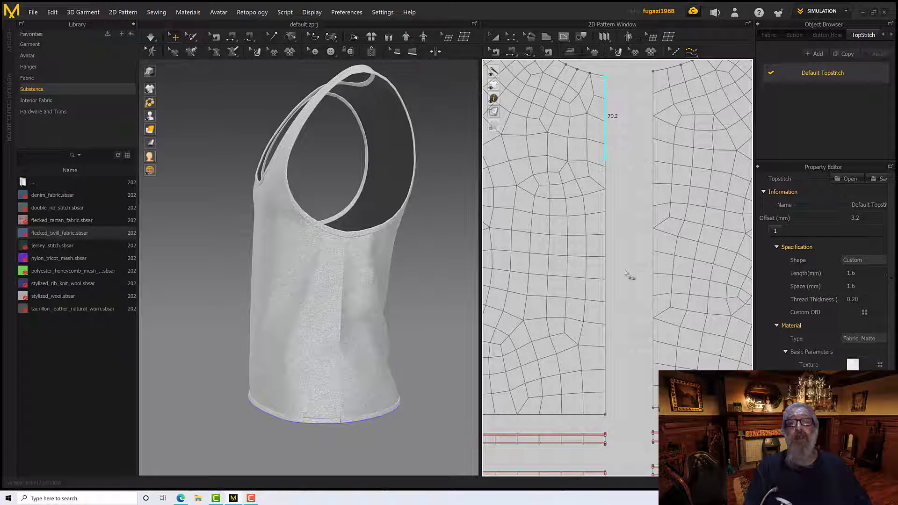
{"action": "middle_click_drag", "start_coordinate": [626, 273], "coordinate": [621, 208]}
{"action": "left_click", "coordinate": [600, 350]}
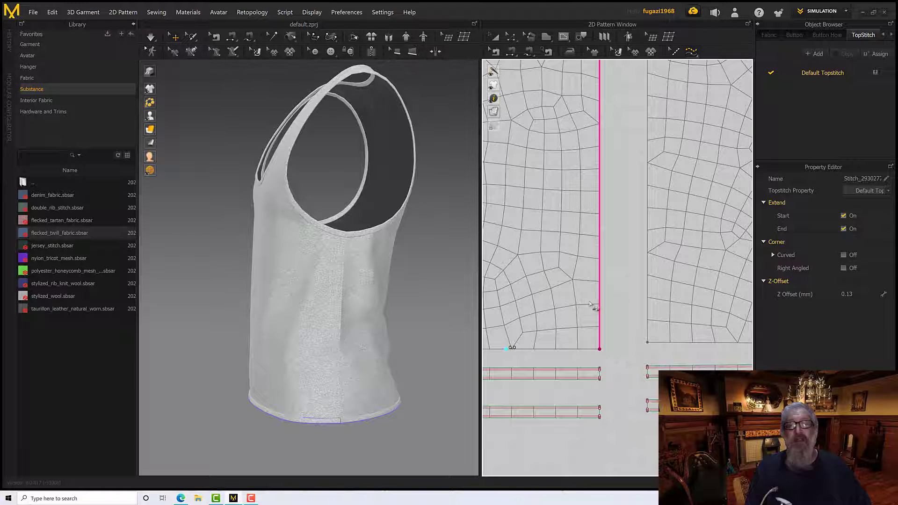
{"action": "scroll", "coordinate": [388, 333], "scroll_direction": "up", "scroll_amount": 10}
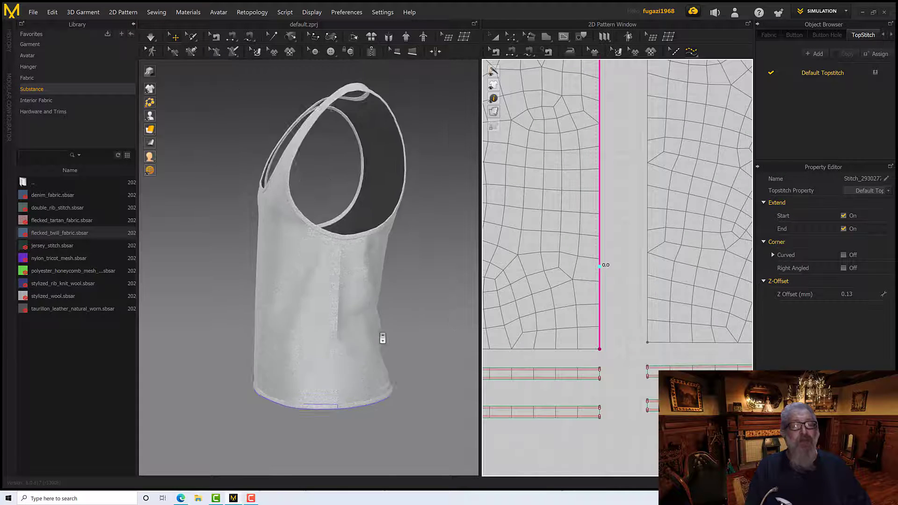
{"action": "scroll", "coordinate": [420, 315], "scroll_direction": "down", "scroll_amount": 5}
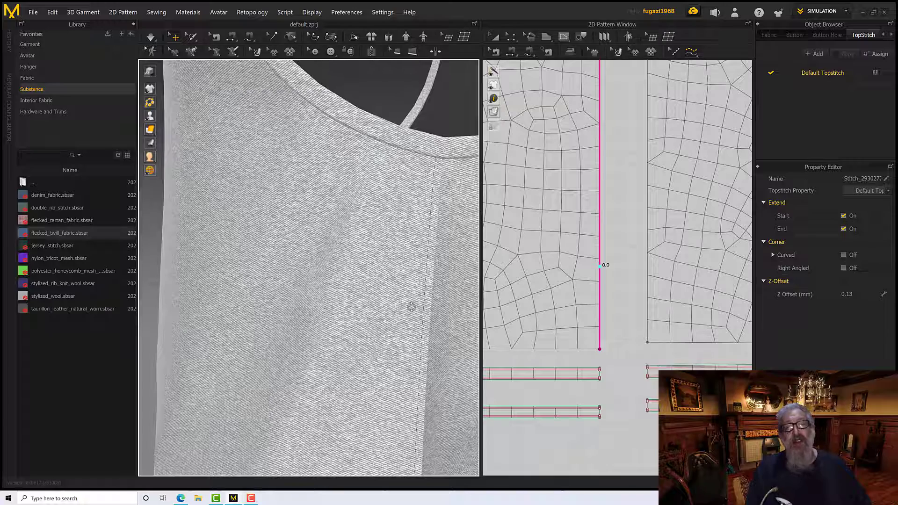
{"action": "scroll", "coordinate": [428, 316], "scroll_direction": "up", "scroll_amount": 8}
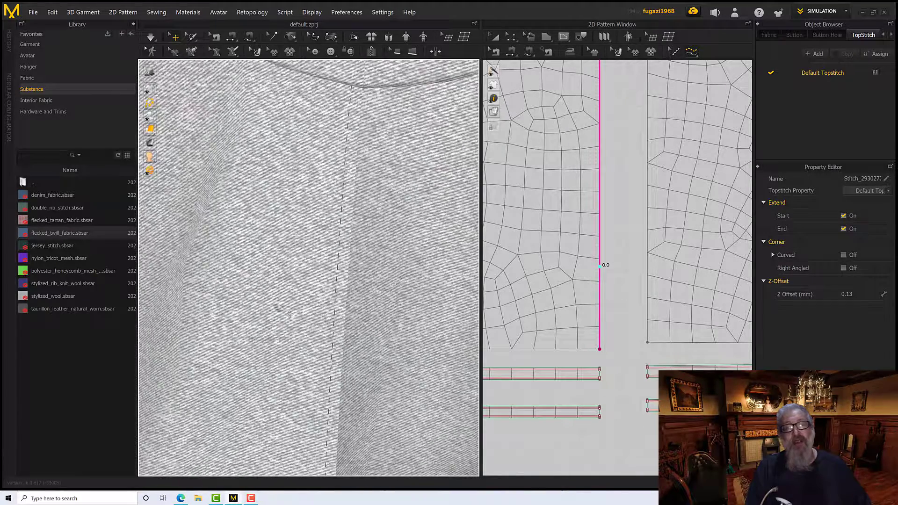
{"action": "scroll", "coordinate": [343, 312], "scroll_direction": "up", "scroll_amount": 6}
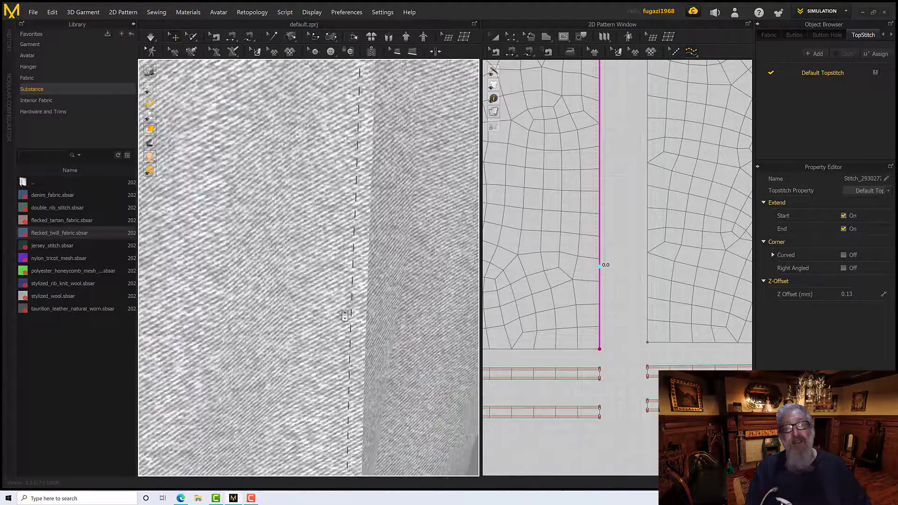
Set the Default Topstitch's stitch length to 3.0 mm and its thread thickness to 0.40 mm
{"action": "middle_click_drag", "start_coordinate": [369, 306], "coordinate": [340, 311]}
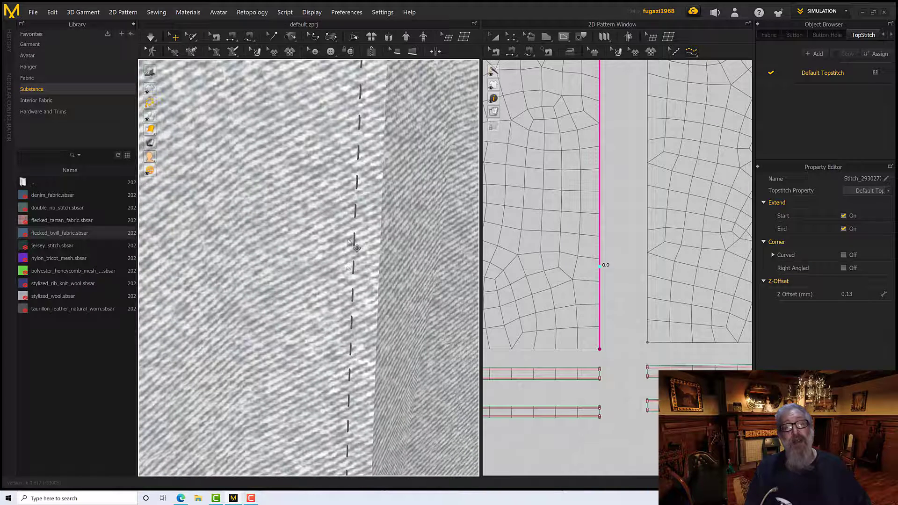
{"action": "left_click", "coordinate": [820, 73]}
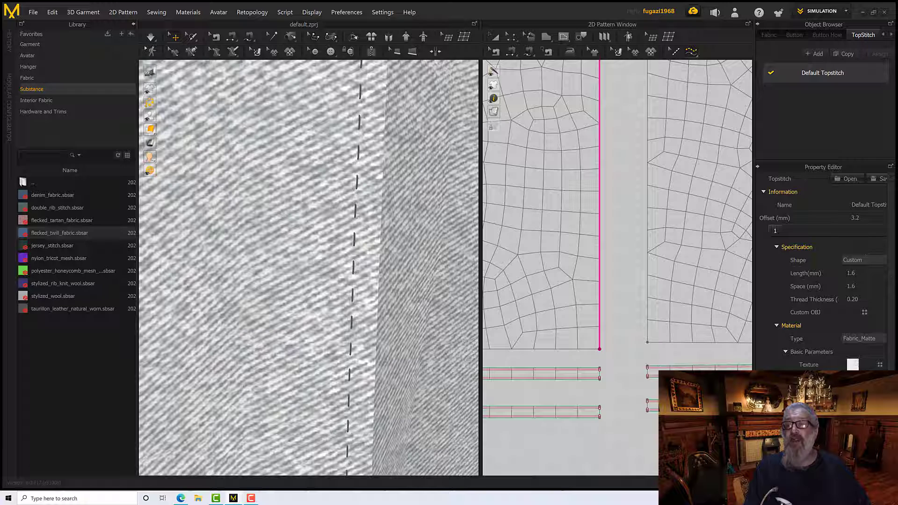
{"action": "left_click", "coordinate": [858, 274]}
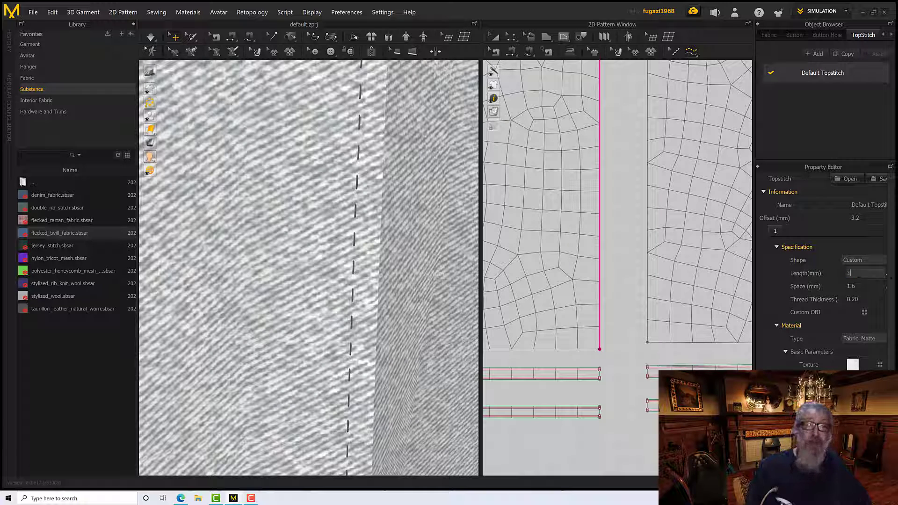
{"action": "type", "text": "3"}
{"action": "key", "text": "Return"}
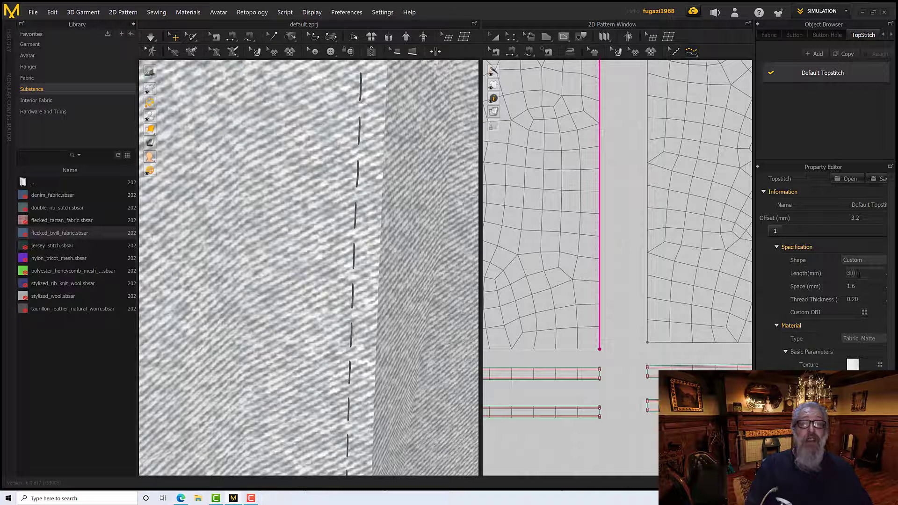
{"action": "left_click", "coordinate": [856, 299]}
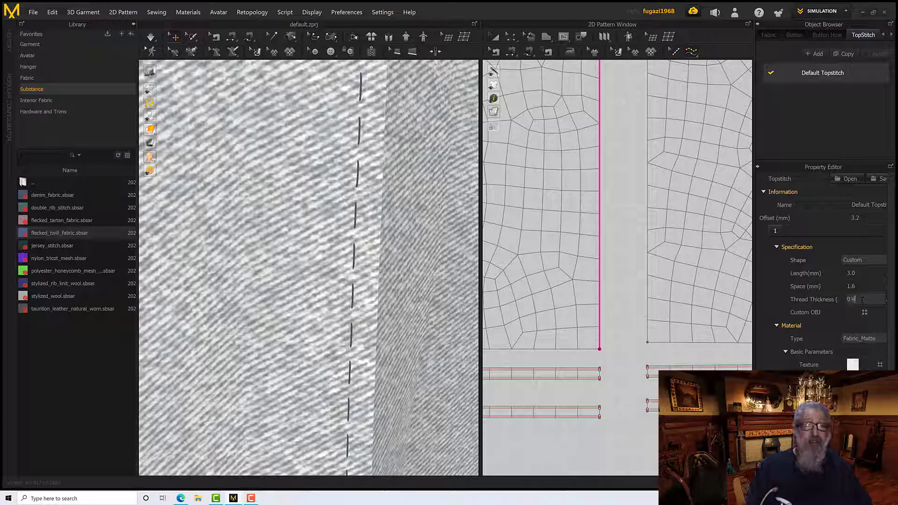
{"action": "type", "text": "0.4"}
{"action": "key", "text": "Return"}
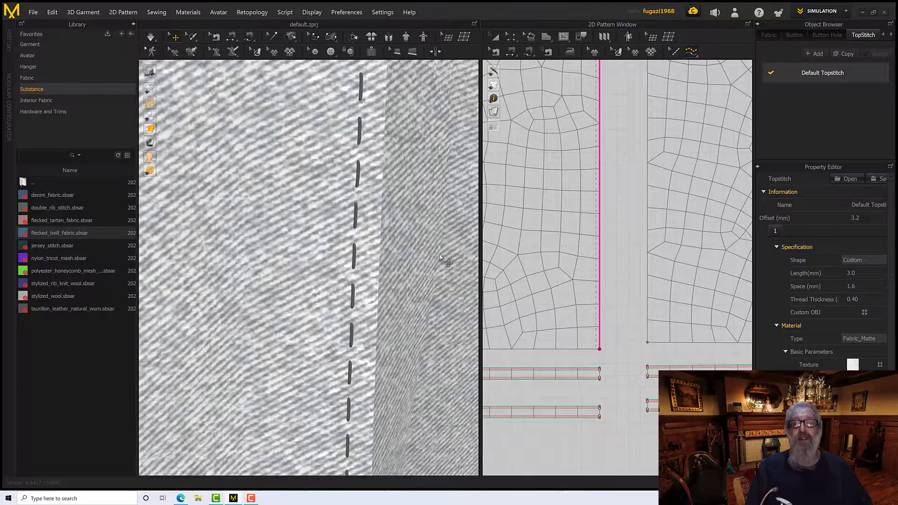
Display the 3D garment as a plain white surface without the fabric texture and examine the side topstitch
{"action": "scroll", "coordinate": [439, 259], "scroll_direction": "down", "scroll_amount": 6}
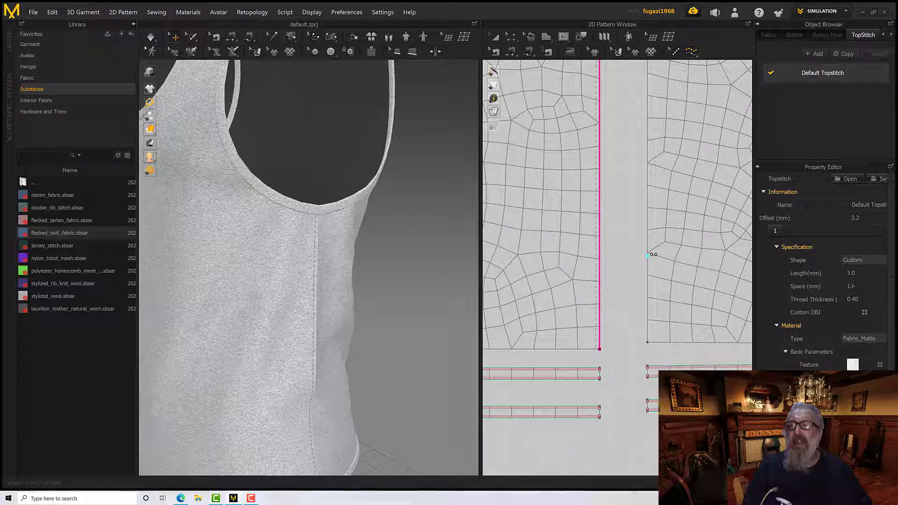
{"action": "scroll", "coordinate": [337, 308], "scroll_direction": "down", "scroll_amount": 3}
{"action": "scroll", "coordinate": [313, 310], "scroll_direction": "up", "scroll_amount": 8}
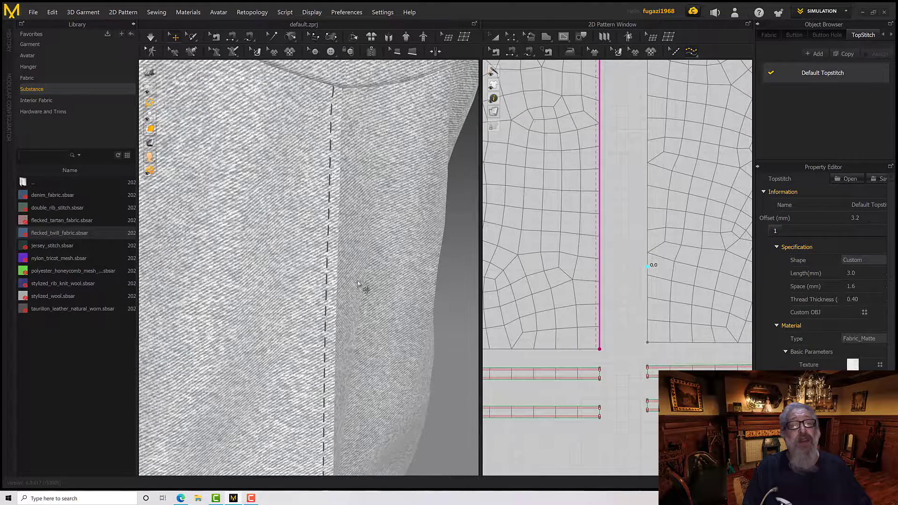
{"action": "scroll", "coordinate": [357, 283], "scroll_direction": "down", "scroll_amount": 6}
{"action": "mouse_move", "coordinate": [612, 229]}
{"action": "middle_mouse_down"}
{"action": "mouse_move", "coordinate": [611, 395]}
{"action": "mouse_move", "coordinate": [640, 341]}
{"action": "middle_mouse_up"}
{"action": "right_click_drag", "start_coordinate": [342, 326], "coordinate": [361, 305]}
{"action": "scroll", "coordinate": [281, 320], "scroll_direction": "up", "scroll_amount": 10}
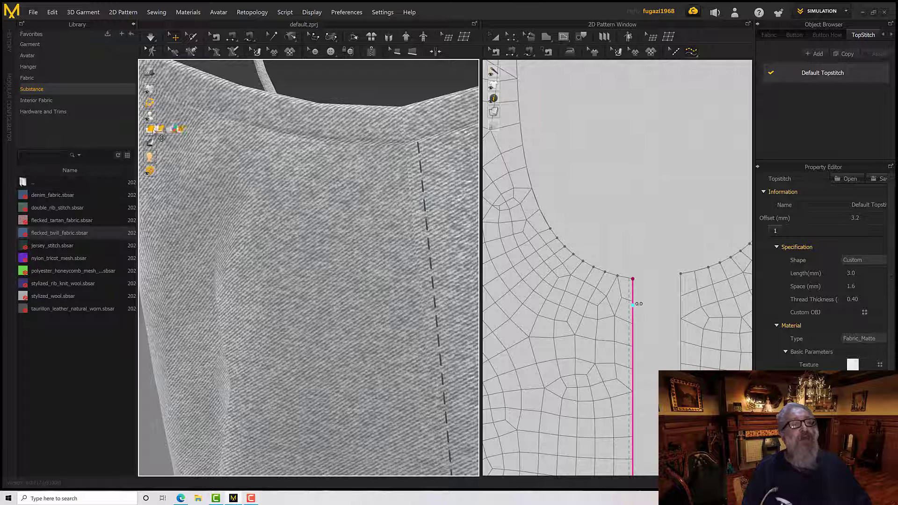
{"action": "left_click", "coordinate": [163, 130]}
{"action": "scroll", "coordinate": [331, 209], "scroll_direction": "down", "scroll_amount": 10}
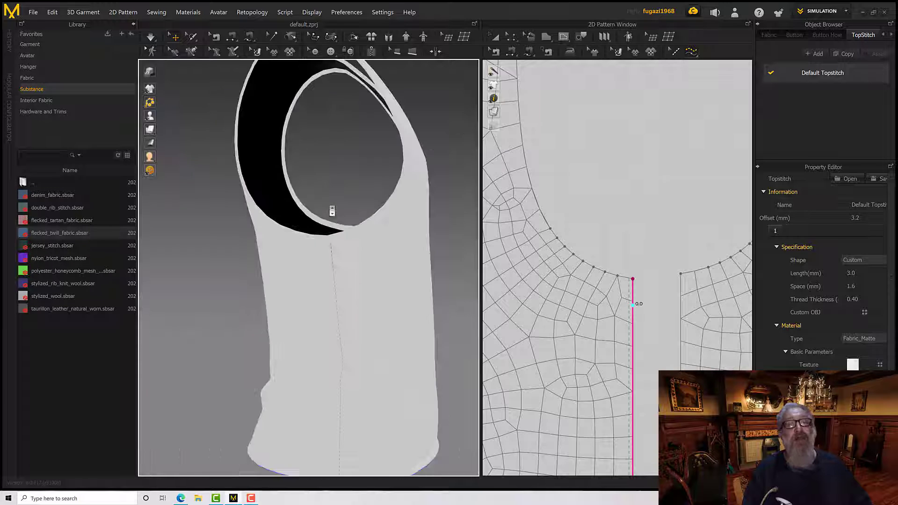
{"action": "mouse_move", "coordinate": [367, 228]}
{"action": "right_mouse_down"}
{"action": "mouse_move", "coordinate": [291, 228]}
{"action": "mouse_move", "coordinate": [361, 238]}
{"action": "right_mouse_up"}
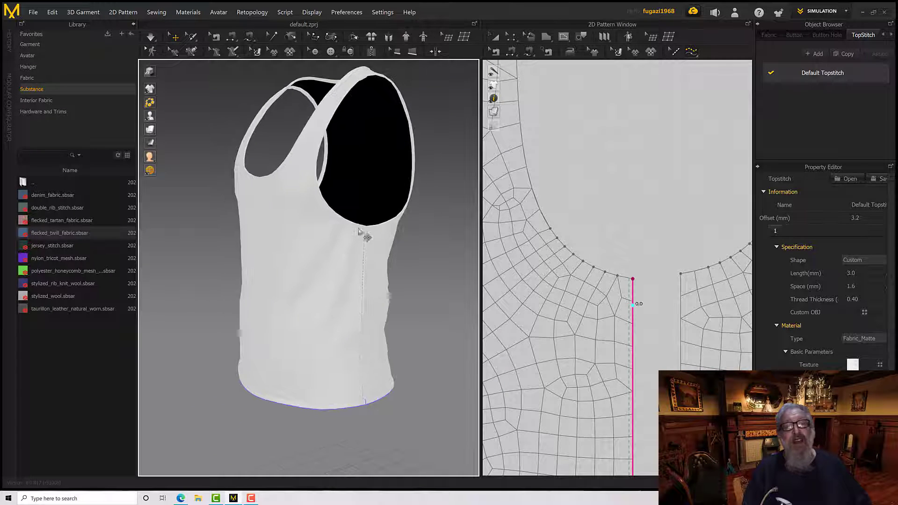
{"action": "scroll", "coordinate": [363, 237], "scroll_direction": "up", "scroll_amount": 6}
{"action": "middle_click_drag", "start_coordinate": [379, 225], "coordinate": [331, 248]}
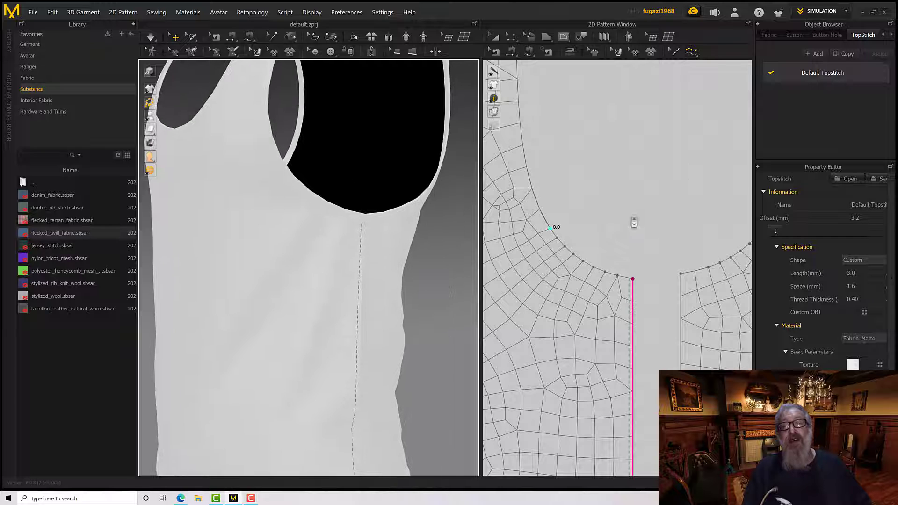
Add free topstitches along the front pattern's armhole and the back pattern's armhole, each between the strap end and the side seam
{"action": "scroll", "coordinate": [635, 222], "scroll_direction": "down", "scroll_amount": 5}
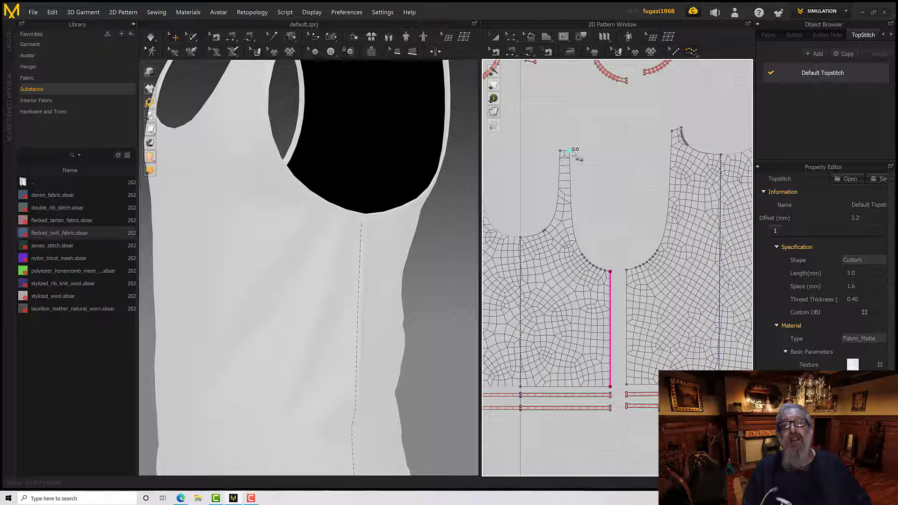
{"action": "left_click", "coordinate": [570, 151]}
{"action": "left_click", "coordinate": [610, 271]}
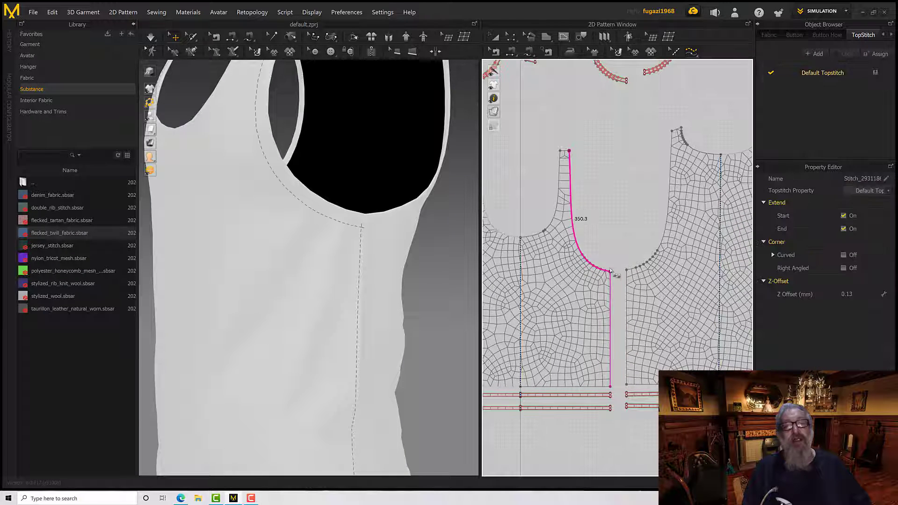
{"action": "scroll", "coordinate": [365, 241], "scroll_direction": "up", "scroll_amount": 2}
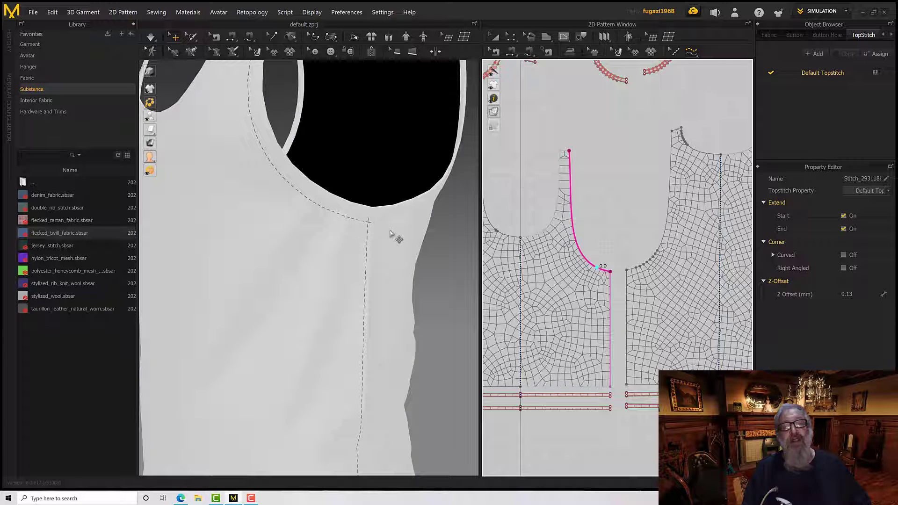
{"action": "scroll", "coordinate": [391, 233], "scroll_direction": "down", "scroll_amount": 5}
{"action": "scroll", "coordinate": [593, 215], "scroll_direction": "down", "scroll_amount": 3}
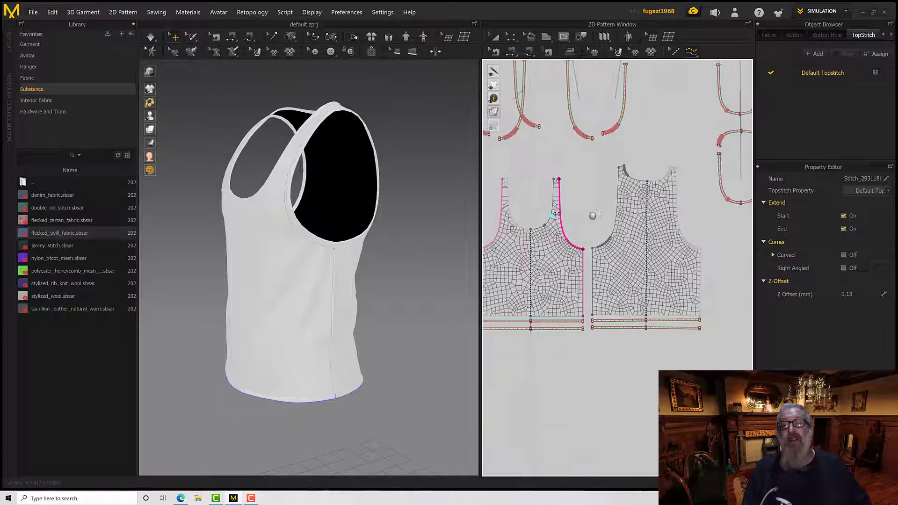
{"action": "middle_click_drag", "start_coordinate": [593, 216], "coordinate": [588, 219]}
{"action": "left_click", "coordinate": [587, 251]}
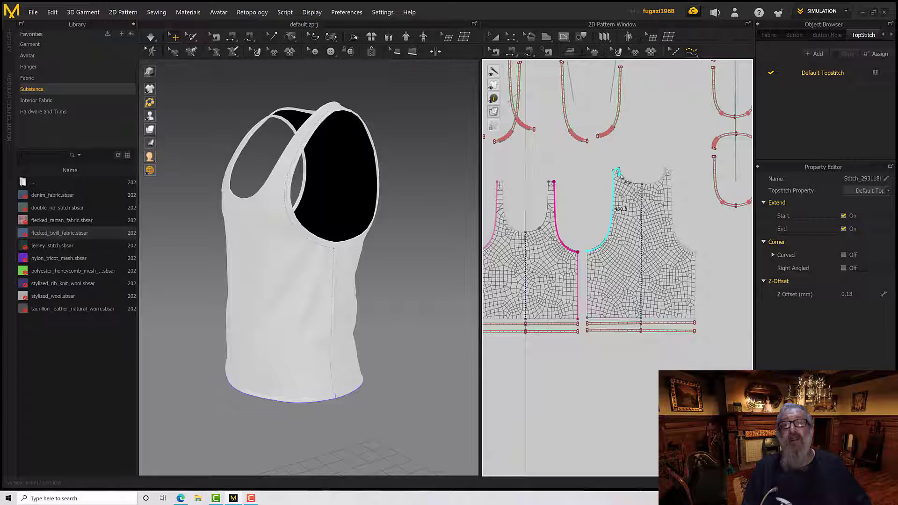
{"action": "left_click", "coordinate": [615, 171]}
Add free topstitches along the back and front necklines, each from the strap end to the pattern's centre line
{"action": "scroll", "coordinate": [590, 205], "scroll_direction": "down", "scroll_amount": 6}
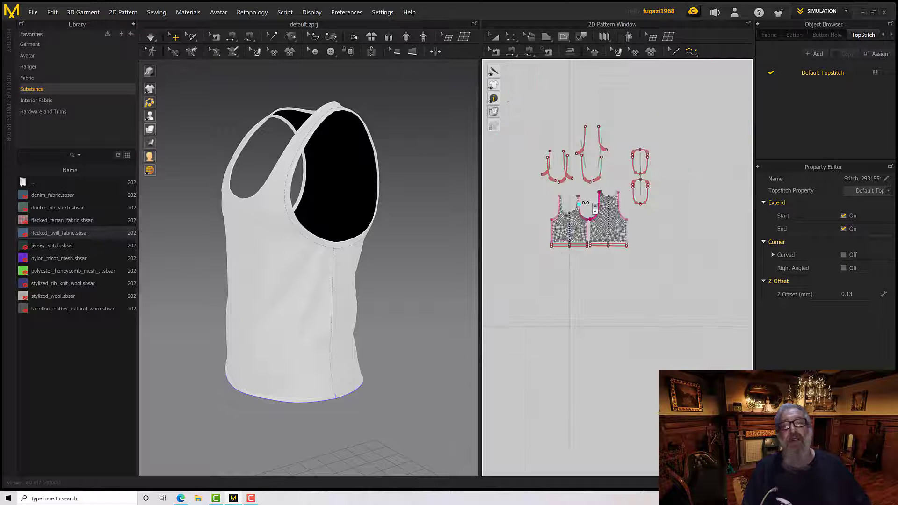
{"action": "scroll", "coordinate": [591, 205], "scroll_direction": "up", "scroll_amount": 7}
{"action": "scroll", "coordinate": [625, 164], "scroll_direction": "up", "scroll_amount": 1}
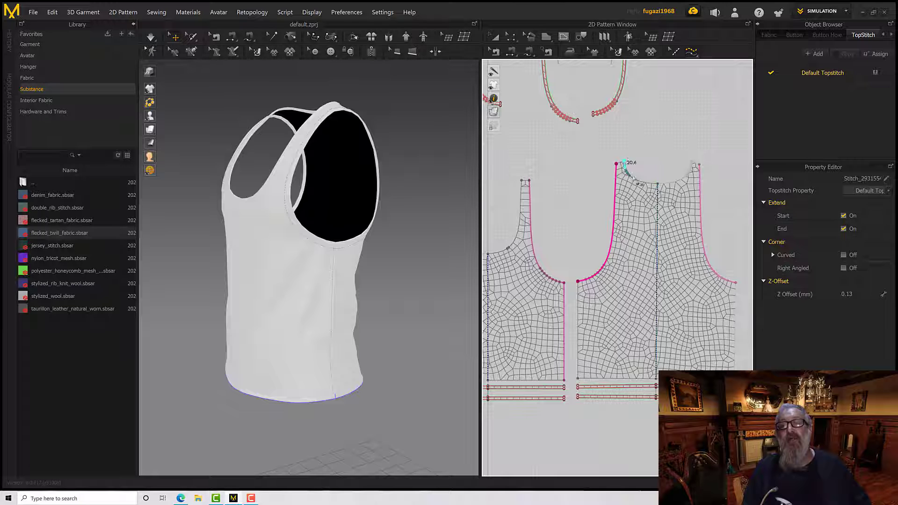
{"action": "left_click", "coordinate": [658, 183]}
{"action": "middle_click_drag", "start_coordinate": [682, 152], "coordinate": [792, 144]}
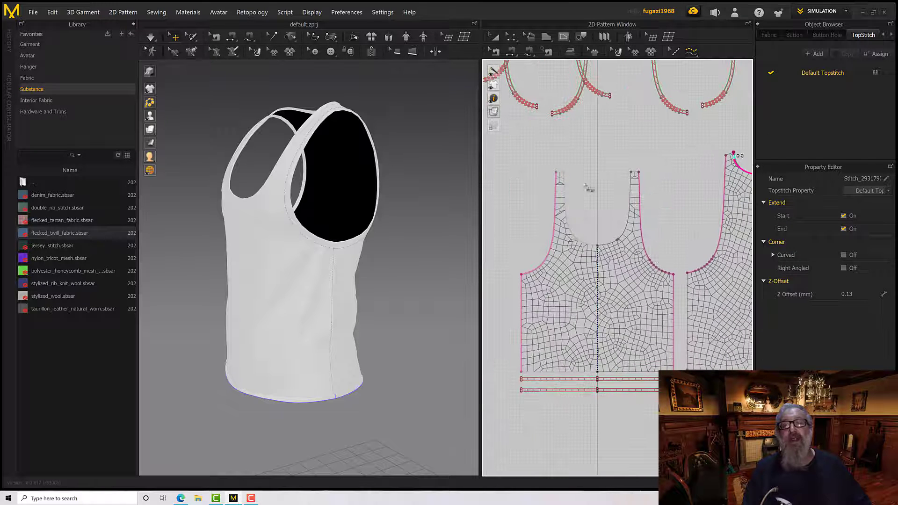
{"action": "left_click", "coordinate": [563, 173]}
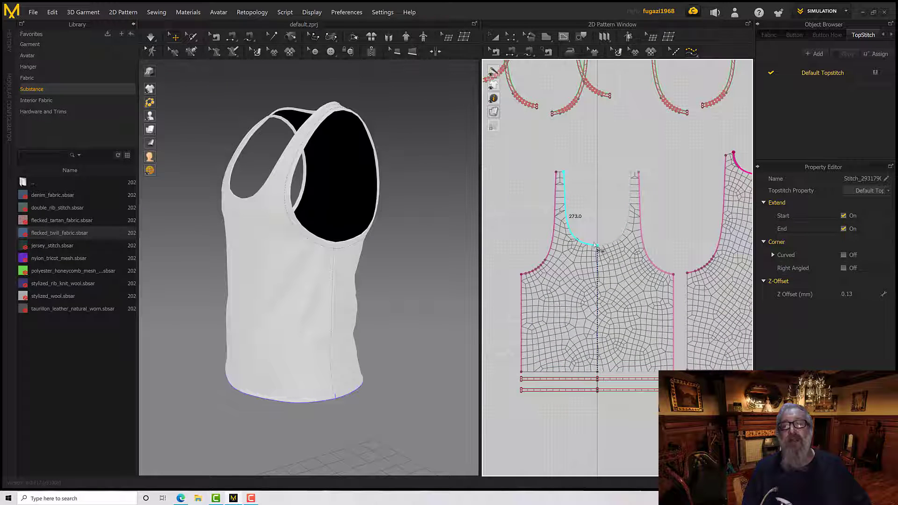
{"action": "left_click", "coordinate": [595, 245]}
Inspect the neckline, armhole and side topstitching in 3D and review the Default Topstitch's specification and material settings
{"action": "right_click_drag", "start_coordinate": [382, 245], "coordinate": [357, 182]}
{"action": "scroll", "coordinate": [307, 259], "scroll_direction": "down", "scroll_amount": 3}
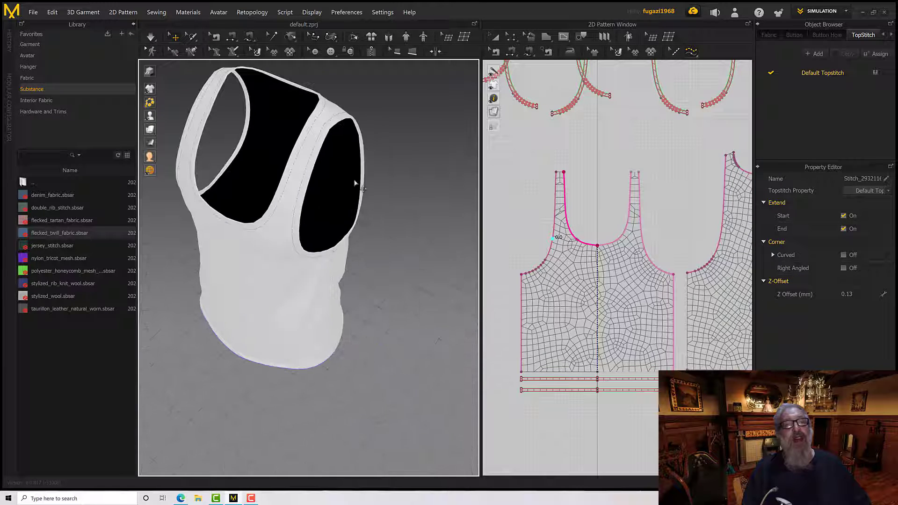
{"action": "scroll", "coordinate": [340, 152], "scroll_direction": "down", "scroll_amount": 3}
{"action": "scroll", "coordinate": [340, 152], "scroll_direction": "up", "scroll_amount": 10}
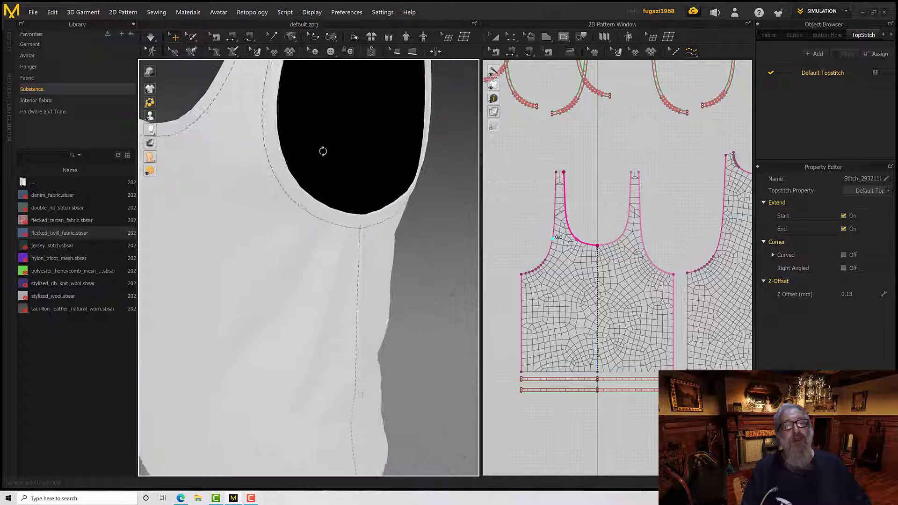
{"action": "left_click", "coordinate": [820, 72]}
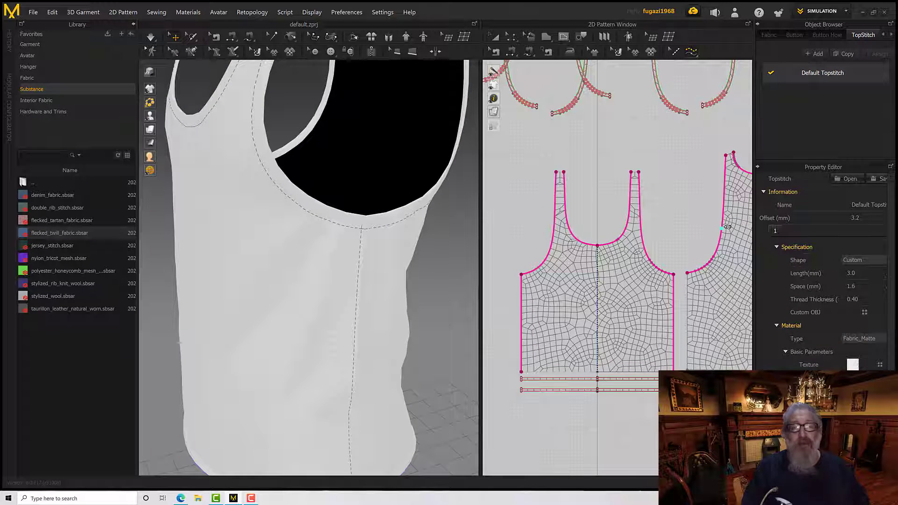
{"action": "scroll", "coordinate": [392, 260], "scroll_direction": "down", "scroll_amount": 3}
{"action": "scroll", "coordinate": [392, 260], "scroll_direction": "up", "scroll_amount": 6}
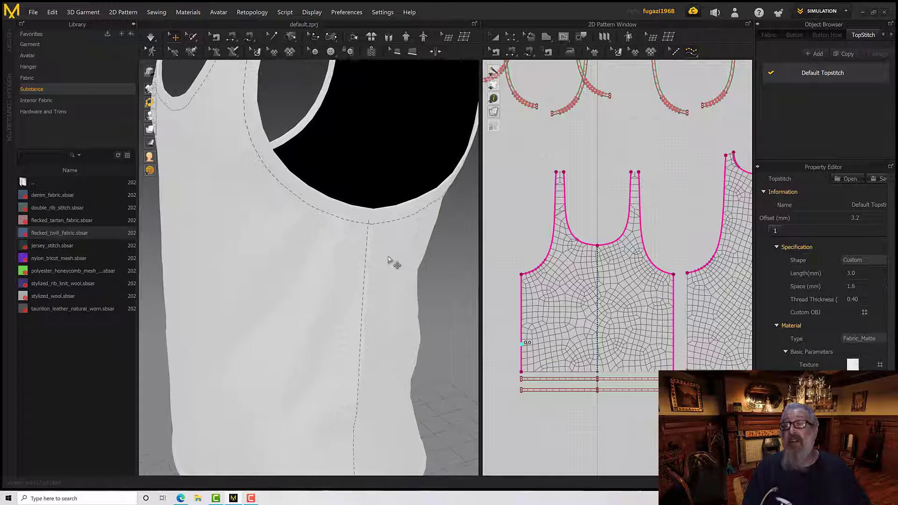
{"action": "scroll", "coordinate": [390, 263], "scroll_direction": "up", "scroll_amount": 2}
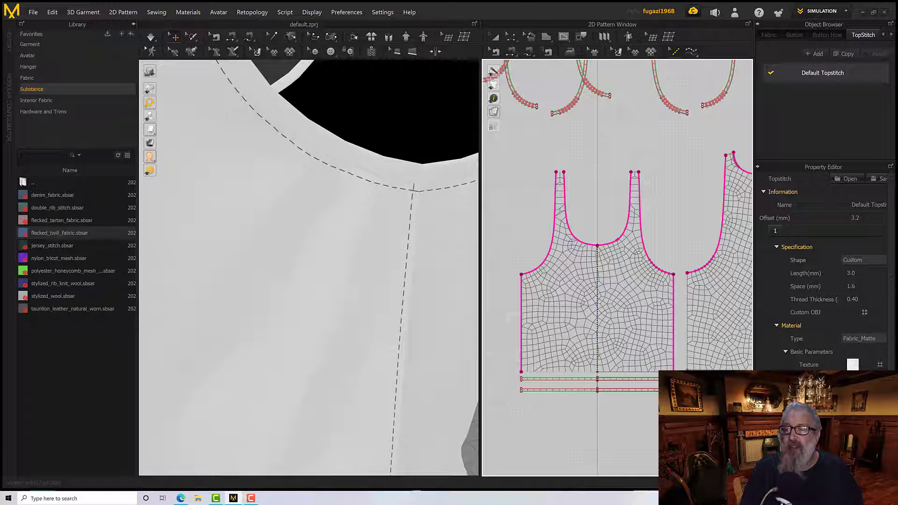
{"action": "scroll", "coordinate": [823, 271], "scroll_direction": "down", "scroll_amount": 3}
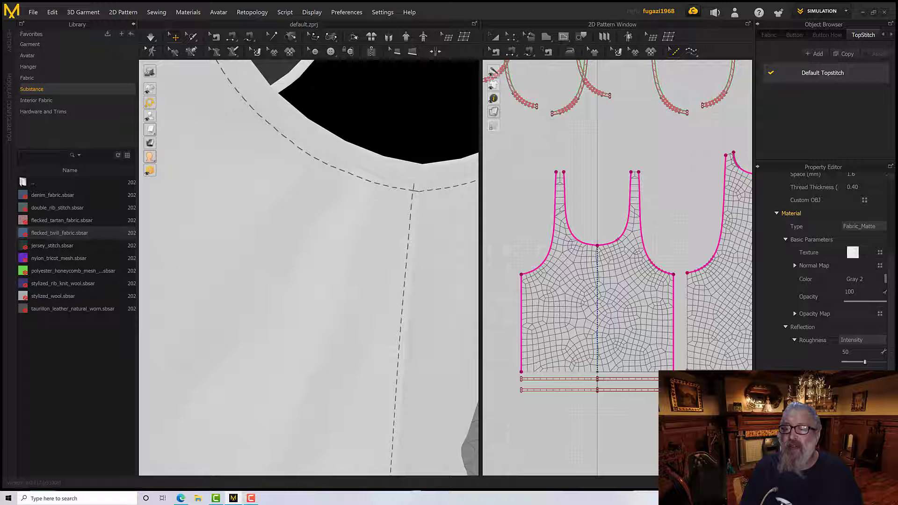
{"action": "scroll", "coordinate": [837, 271], "scroll_direction": "down", "scroll_amount": 1}
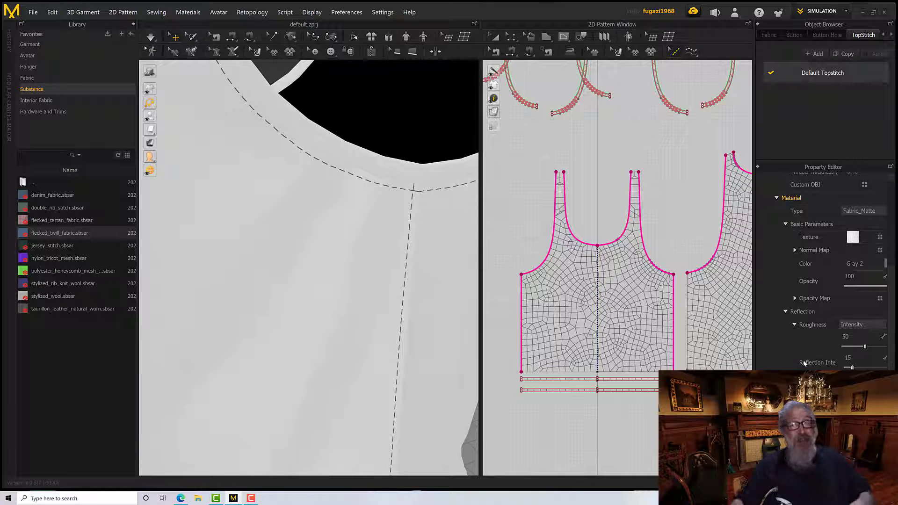
{"action": "scroll", "coordinate": [813, 330], "scroll_direction": "up", "scroll_amount": 5}
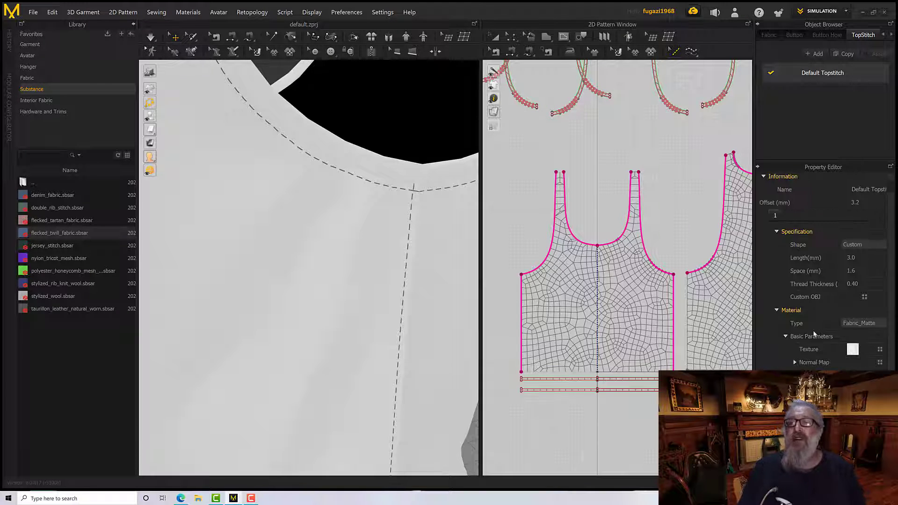
Set the Default Topstitch's shape to Bartack and examine the stitches up close along the side seam
{"action": "left_click", "coordinate": [854, 245]}
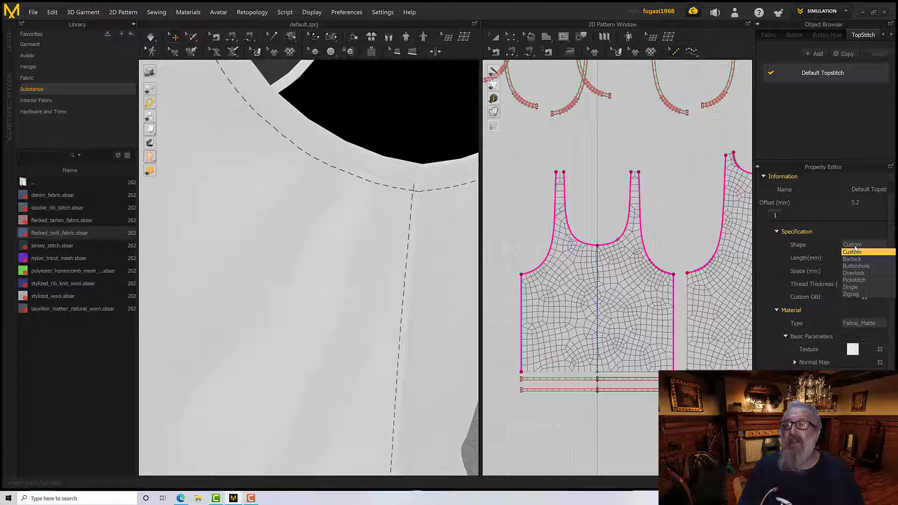
{"action": "left_click", "coordinate": [855, 260]}
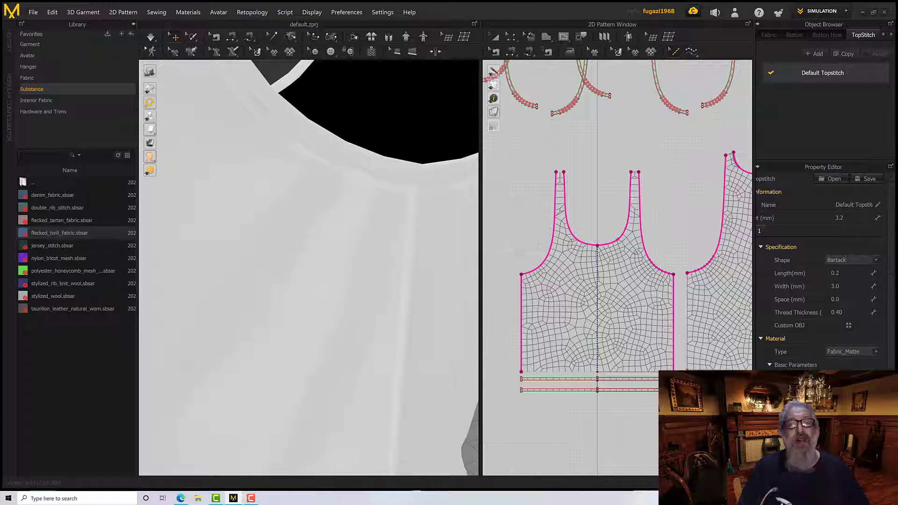
{"action": "scroll", "coordinate": [435, 229], "scroll_direction": "down", "scroll_amount": 1}
{"action": "scroll", "coordinate": [433, 232], "scroll_direction": "up", "scroll_amount": 3}
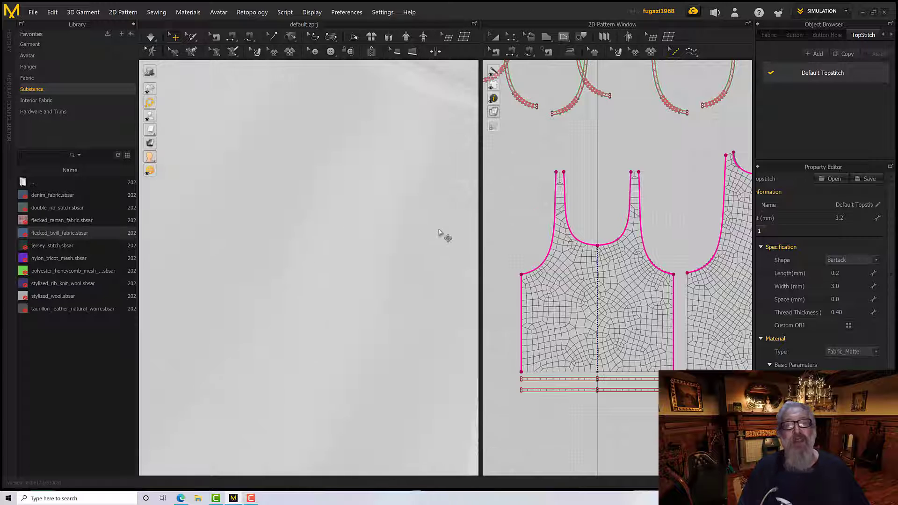
{"action": "scroll", "coordinate": [453, 229], "scroll_direction": "down", "scroll_amount": 3}
{"action": "middle_click_drag", "start_coordinate": [425, 231], "coordinate": [384, 234]}
{"action": "scroll", "coordinate": [383, 233], "scroll_direction": "up", "scroll_amount": 3}
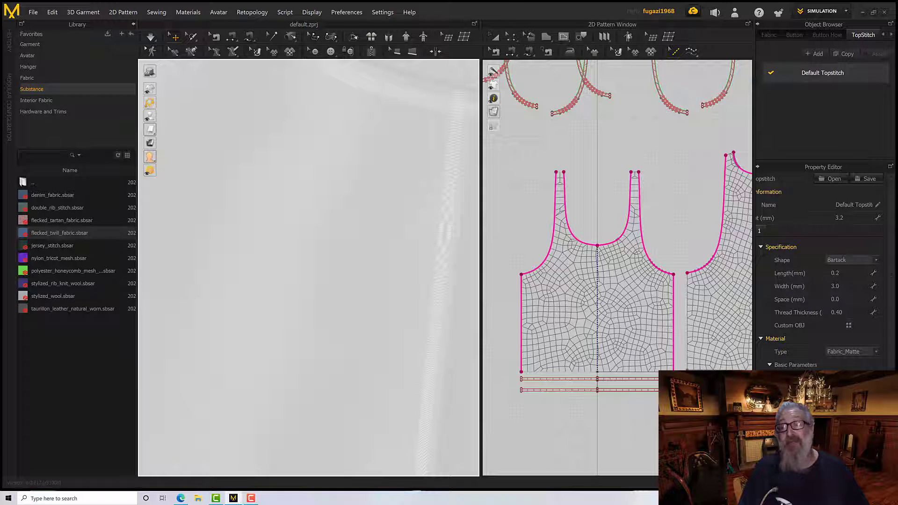
Try the Buttonhole, Overlock, Pickstitch, Single and Zigzag shapes on the Default Topstitch to compare how each looks on the garment
{"action": "left_click", "coordinate": [844, 258]}
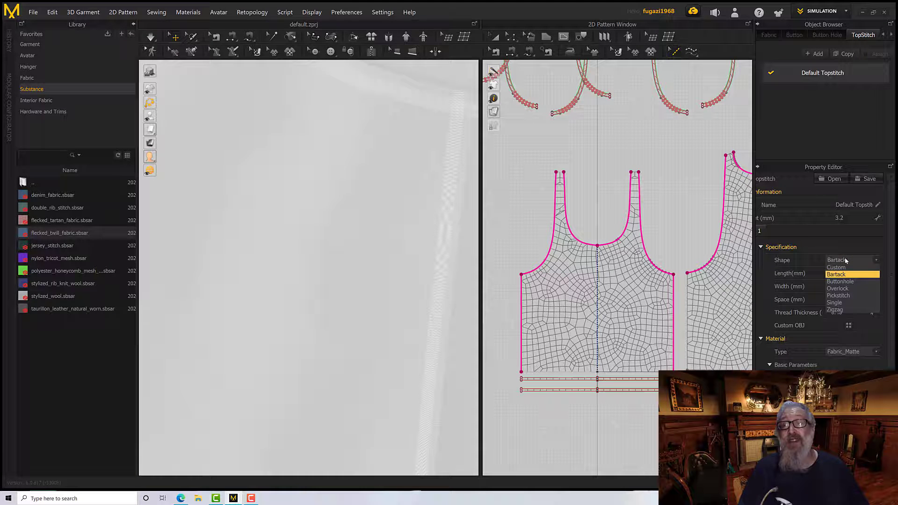
{"action": "left_click", "coordinate": [843, 282]}
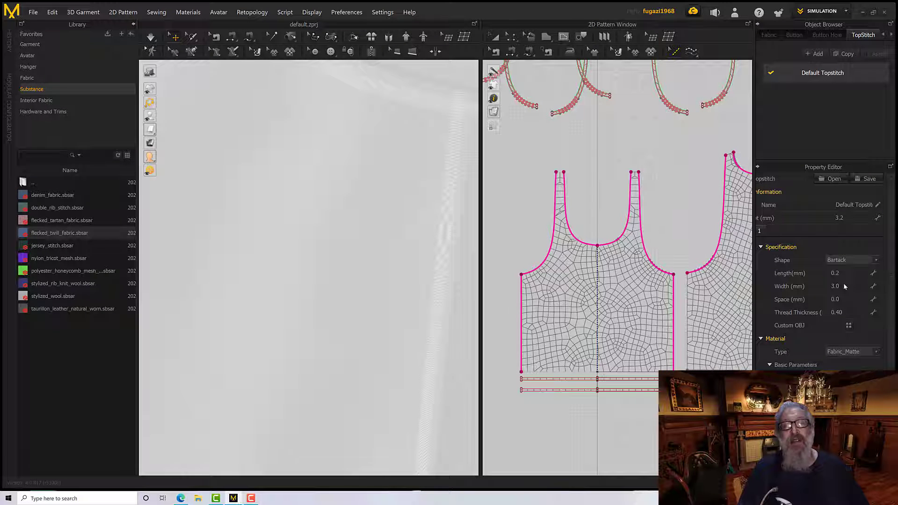
{"action": "left_click", "coordinate": [846, 259]}
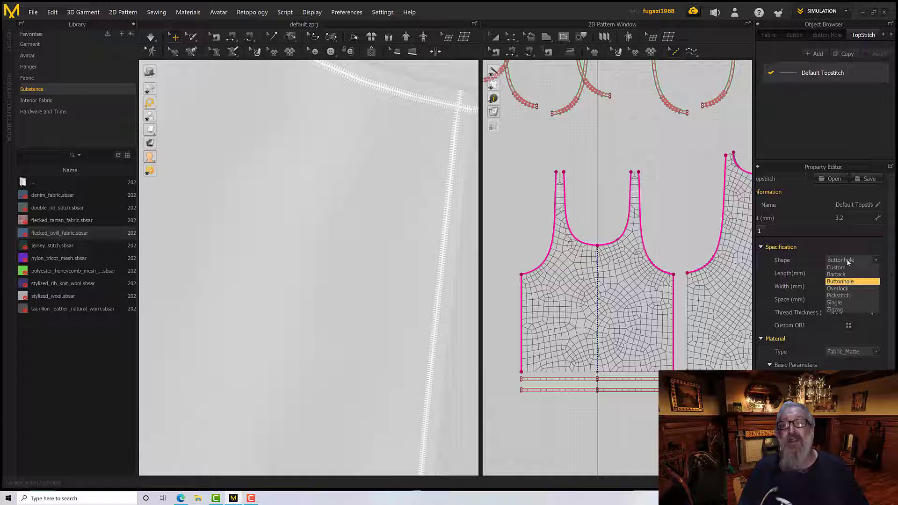
{"action": "left_click", "coordinate": [847, 289]}
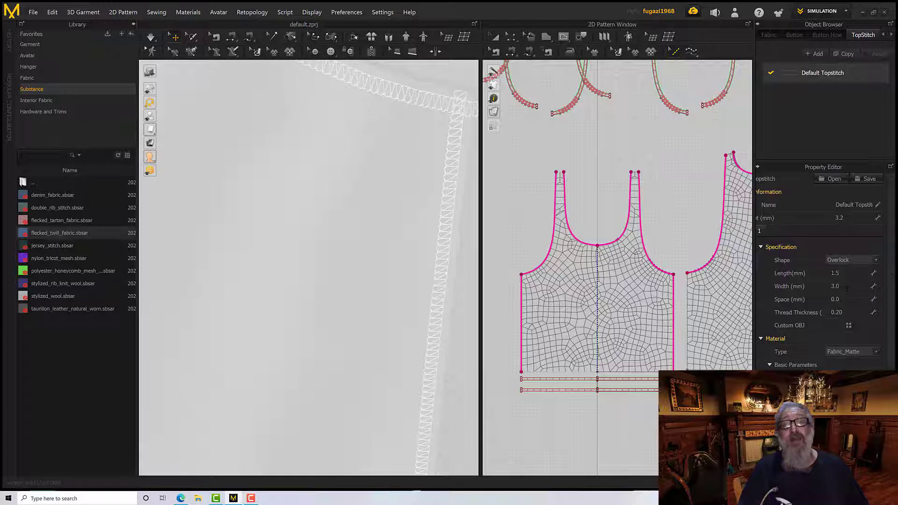
{"action": "left_click", "coordinate": [847, 260]}
{"action": "left_click", "coordinate": [845, 293]}
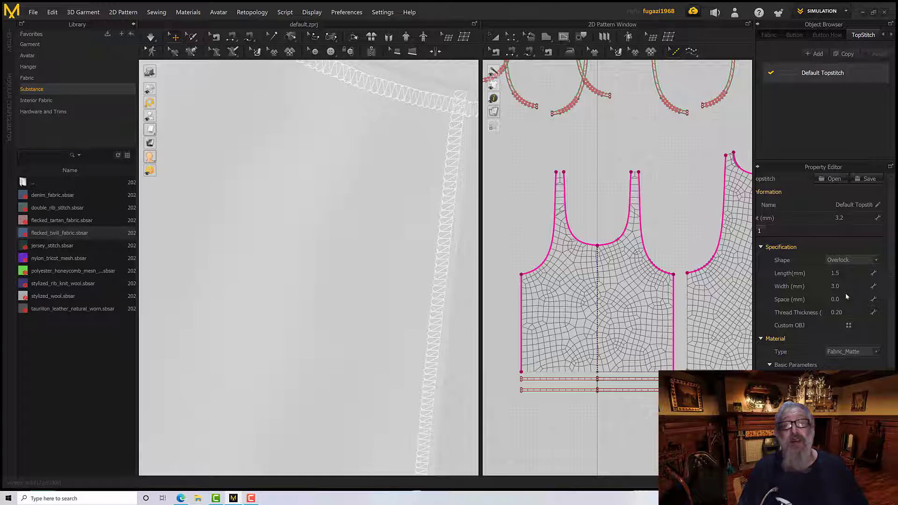
{"action": "left_click", "coordinate": [848, 260]}
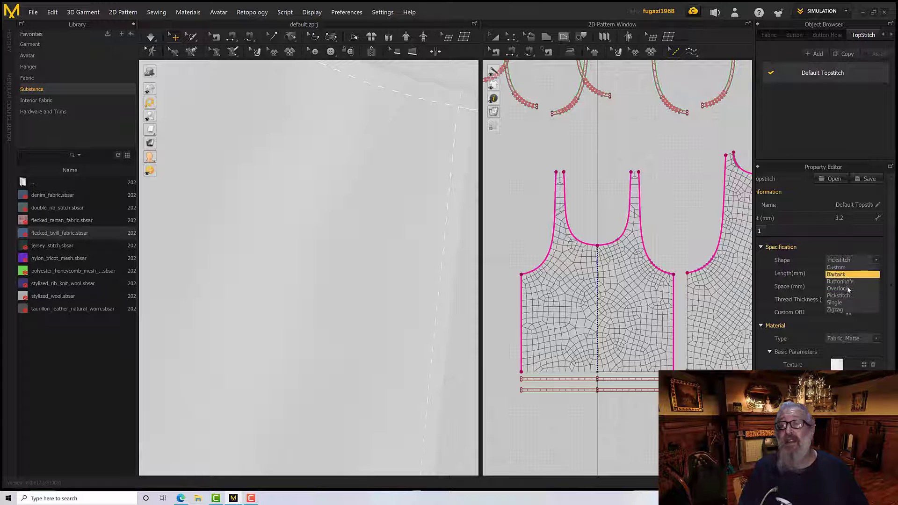
{"action": "left_click", "coordinate": [848, 302]}
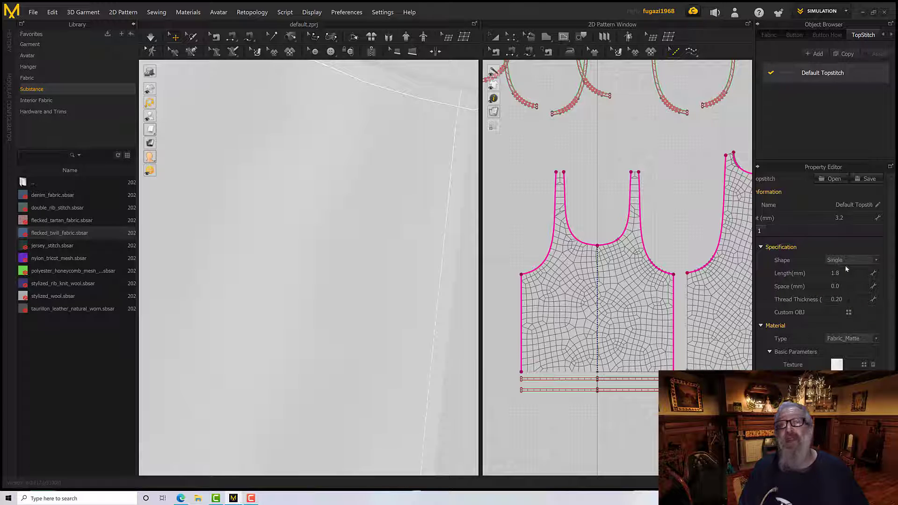
{"action": "left_click", "coordinate": [847, 262]}
{"action": "left_click", "coordinate": [848, 308]}
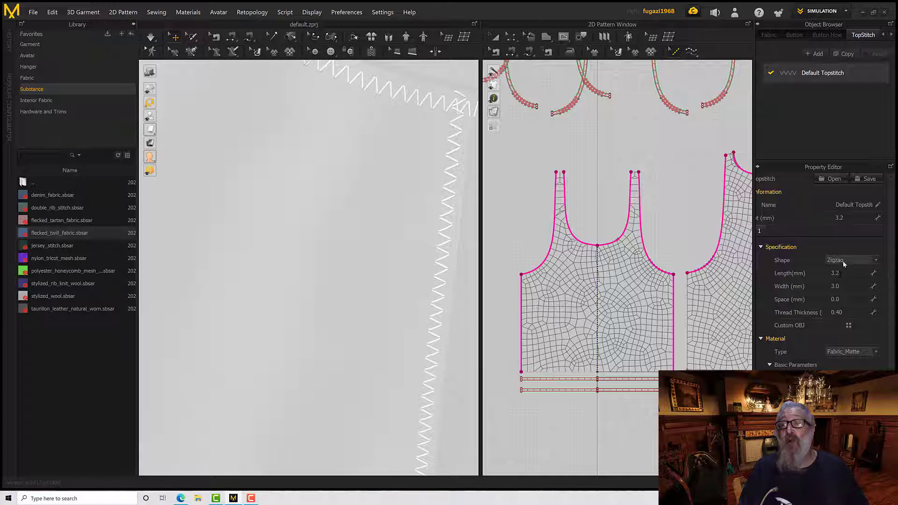
Set the Default Topstitch's shape to Single and its stitch length to 3 mm
{"action": "left_click", "coordinate": [845, 265]}
{"action": "left_click", "coordinate": [841, 300]}
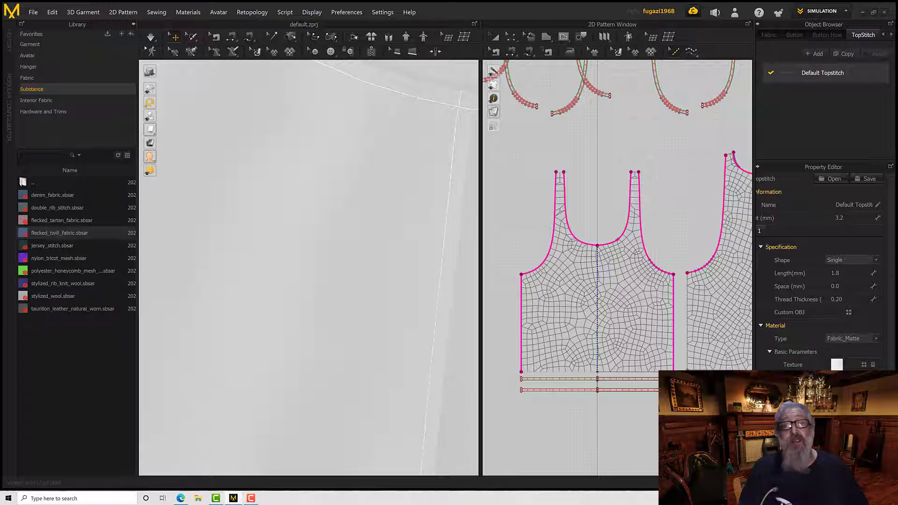
{"action": "left_click", "coordinate": [842, 273]}
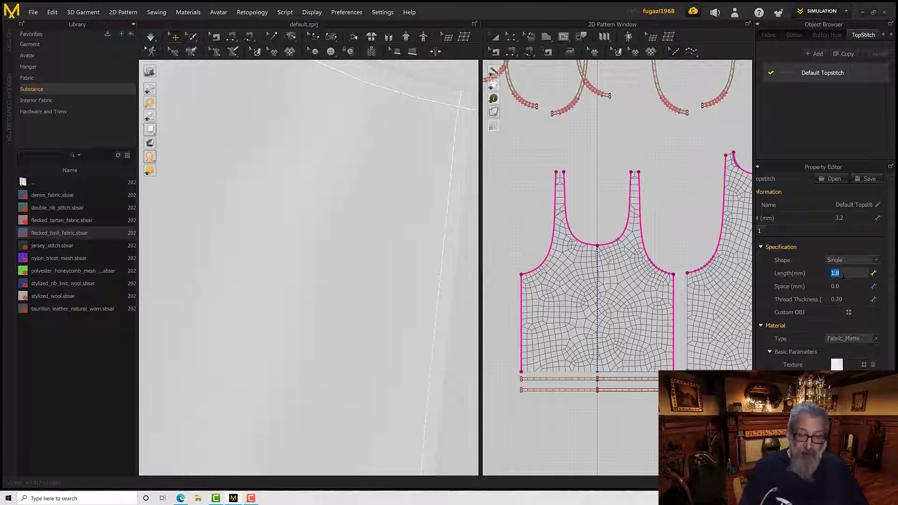
{"action": "type", "text": "3"}
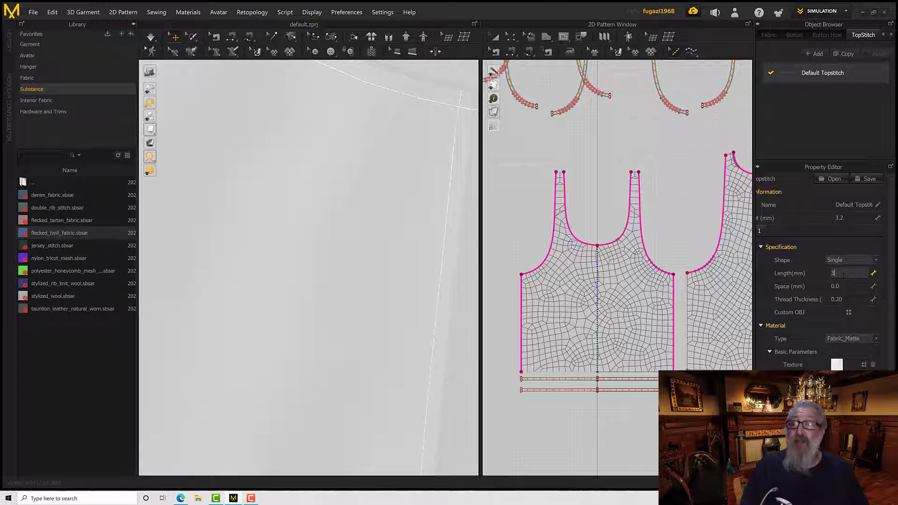
{"action": "key", "text": "Return"}
Set the Default Topstitch's space to 0.5 mm and its thread thickness to 0.5
{"action": "left_click", "coordinate": [847, 286]}
{"action": "type", "text": "0.5"}
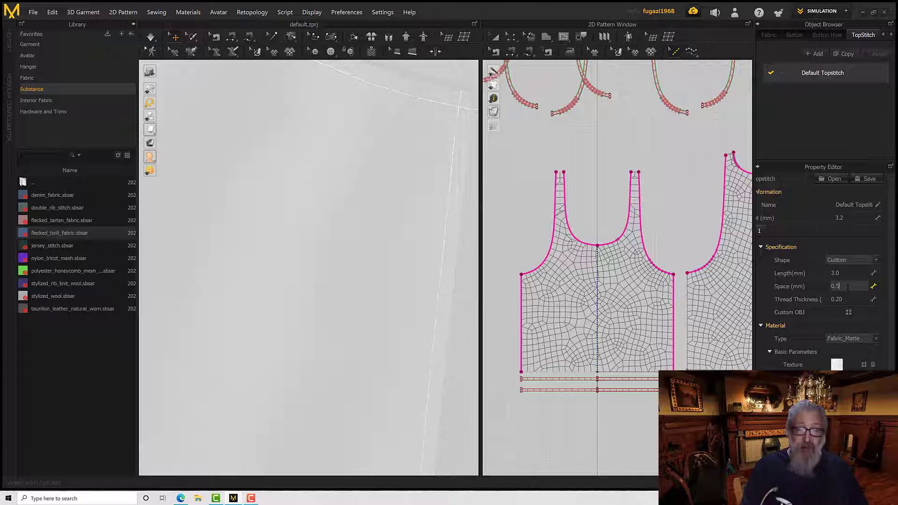
{"action": "key", "text": "Return"}
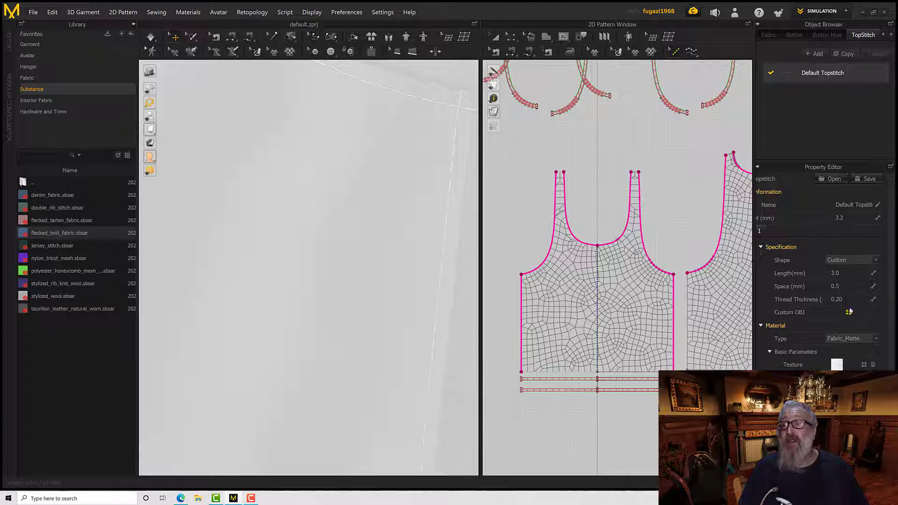
{"action": "left_click", "coordinate": [848, 300]}
{"action": "type", "text": "0.5"}
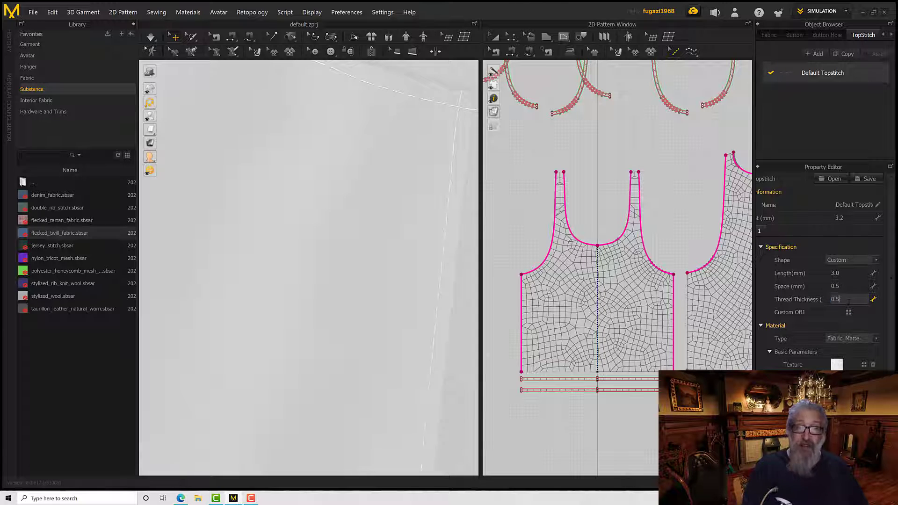
{"action": "key", "text": "Return"}
Colour the Default Topstitch dark grey with the palette's 666666 swatch
{"action": "left_click", "coordinate": [836, 365]}
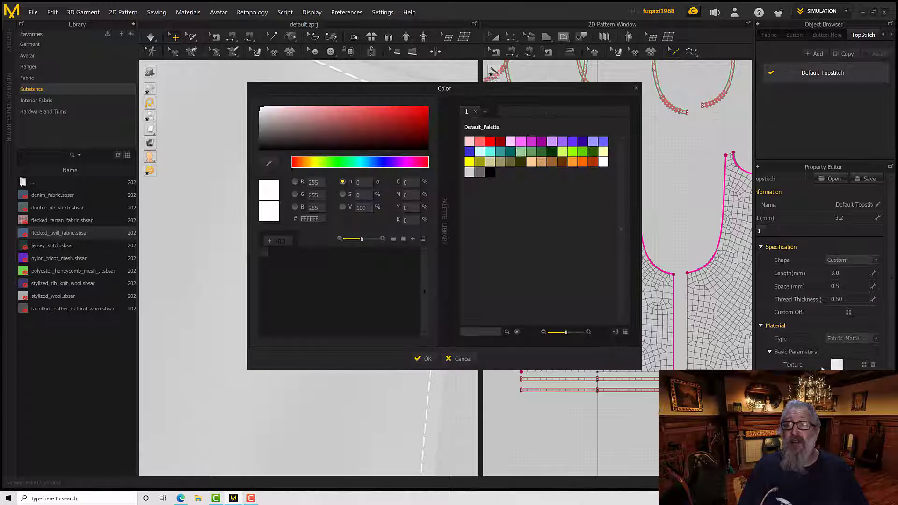
{"action": "left_click", "coordinate": [480, 172]}
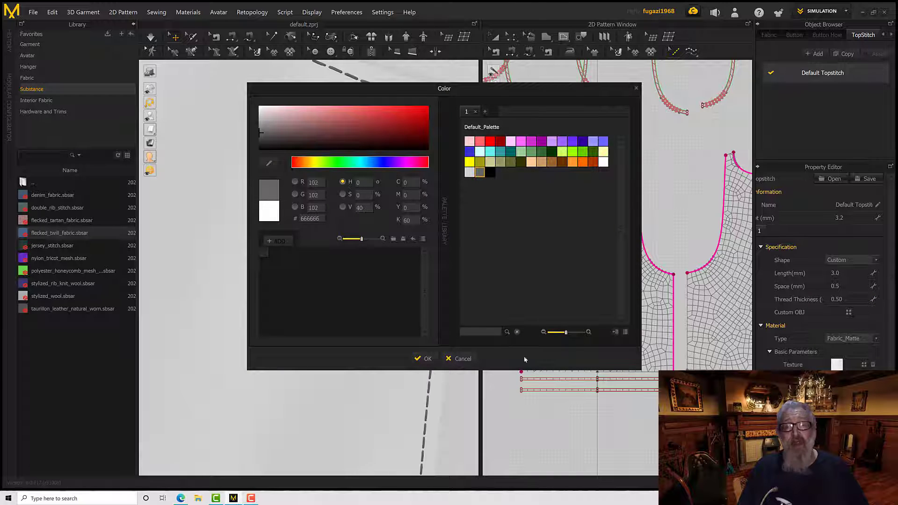
{"action": "left_click", "coordinate": [427, 359]}
Examine the grey stitches around the armhole and side seam in 3D, and review and collapse the topstitch's material settings
{"action": "scroll", "coordinate": [445, 315], "scroll_direction": "down", "scroll_amount": 3}
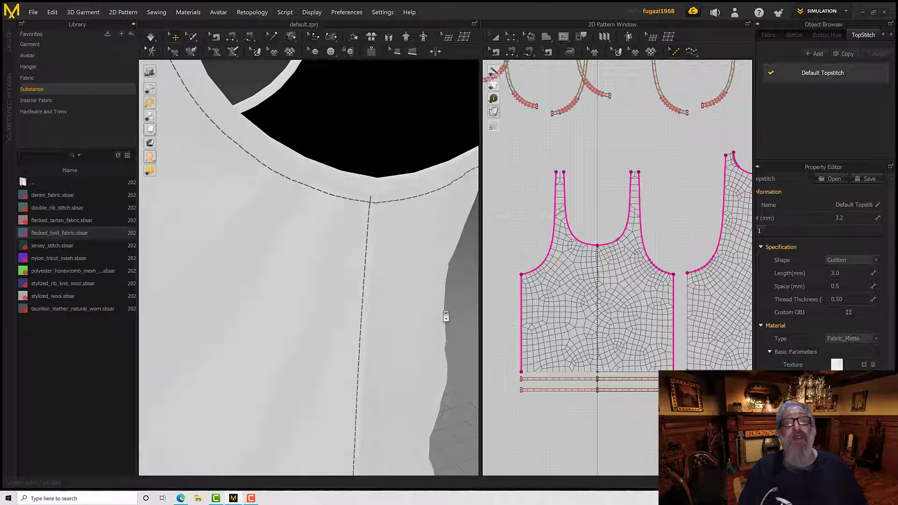
{"action": "scroll", "coordinate": [446, 317], "scroll_direction": "down", "scroll_amount": 2}
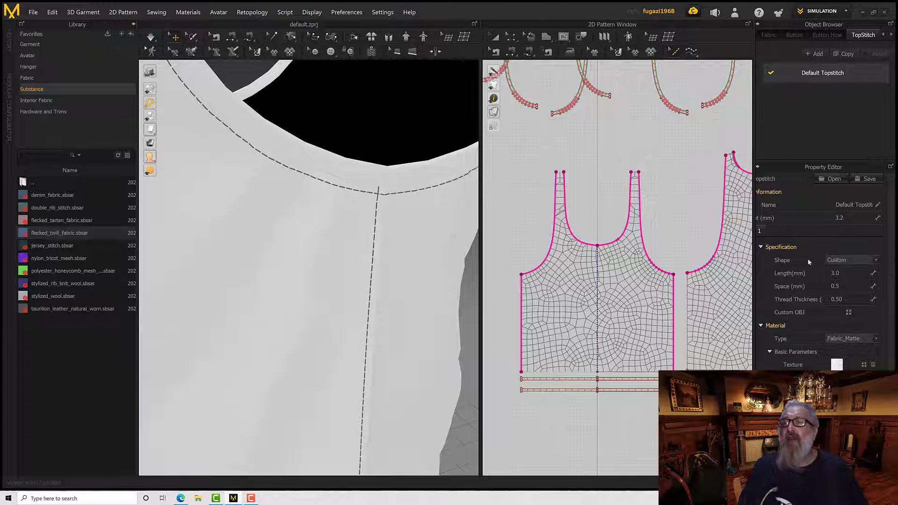
{"action": "scroll", "coordinate": [807, 245], "scroll_direction": "down", "scroll_amount": 3}
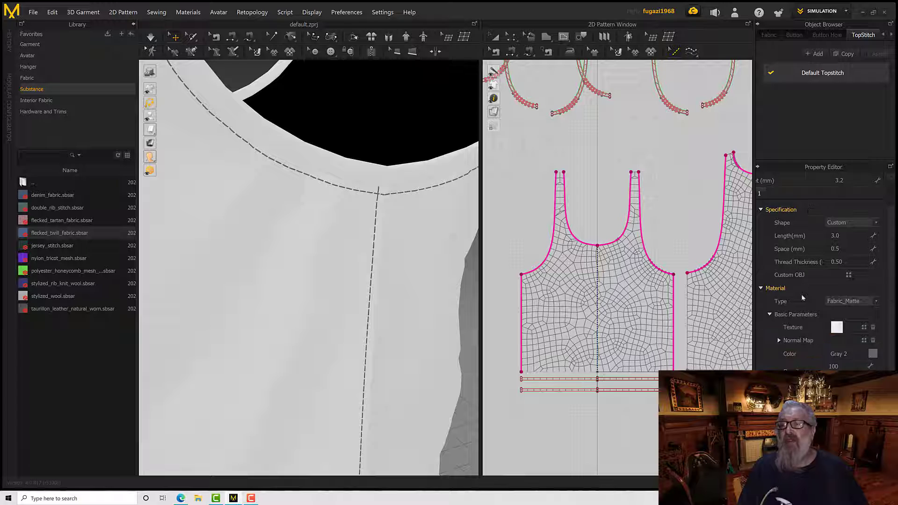
{"action": "scroll", "coordinate": [800, 311], "scroll_direction": "down", "scroll_amount": 2}
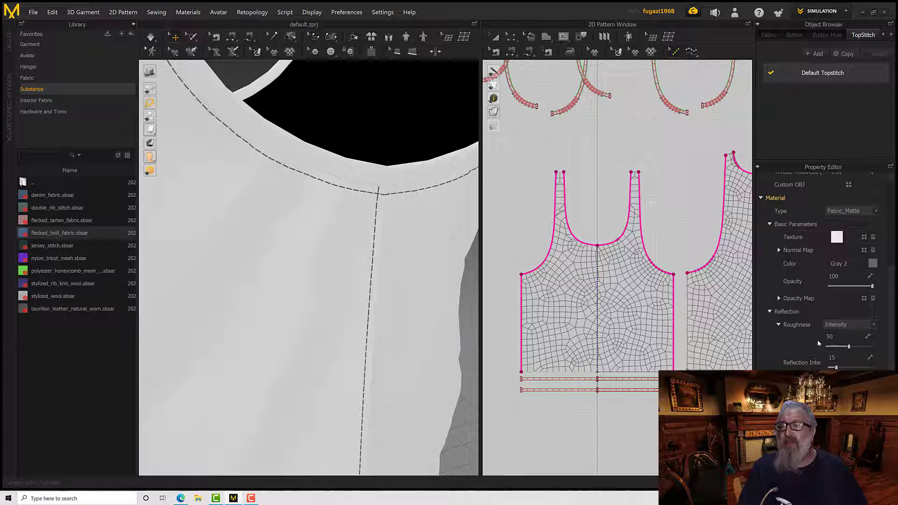
{"action": "scroll", "coordinate": [771, 316], "scroll_direction": "up", "scroll_amount": 3}
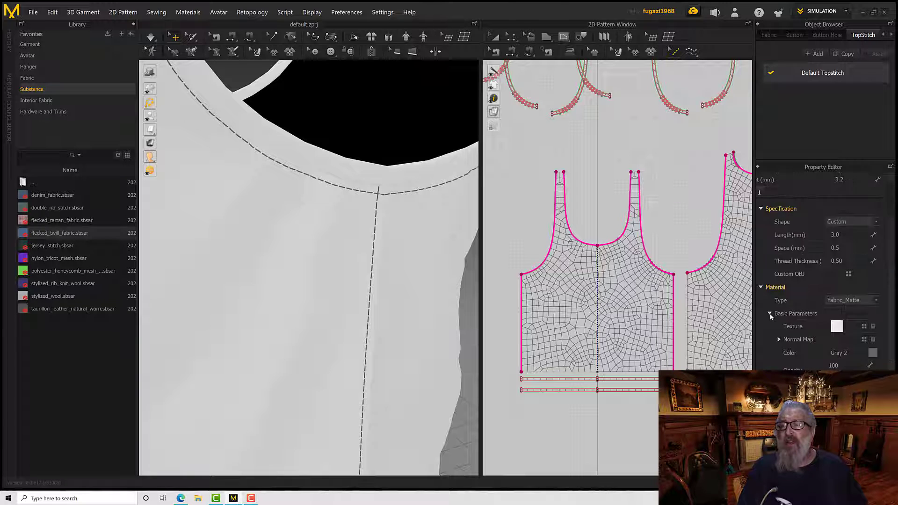
{"action": "left_click", "coordinate": [760, 289]}
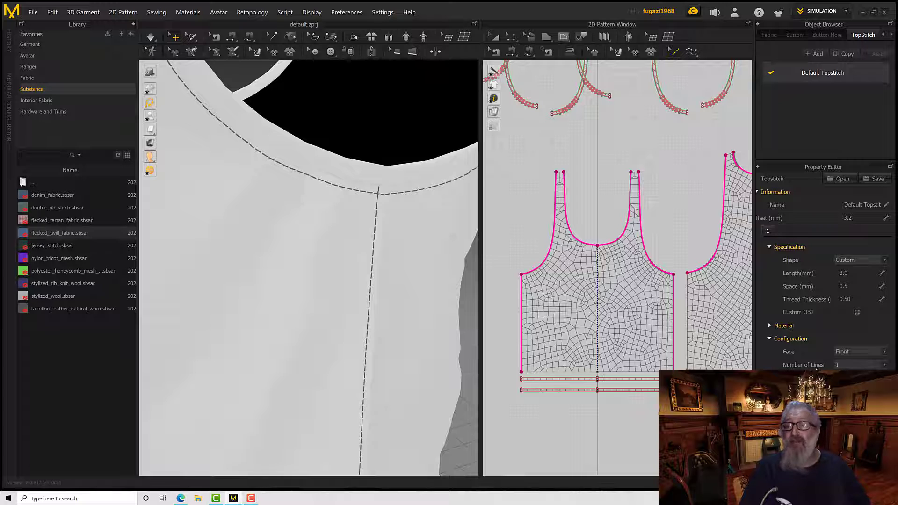
{"action": "scroll", "coordinate": [379, 233], "scroll_direction": "down", "scroll_amount": 3}
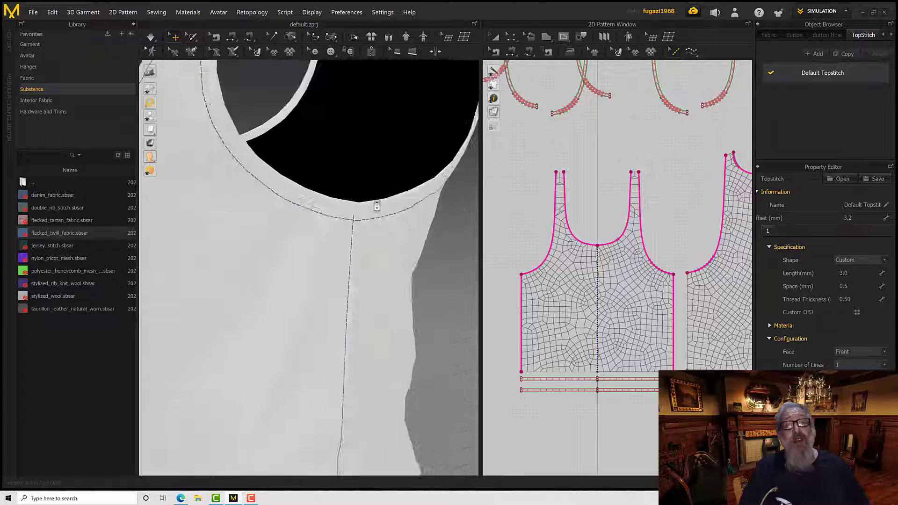
{"action": "scroll", "coordinate": [377, 202], "scroll_direction": "up", "scroll_amount": 3}
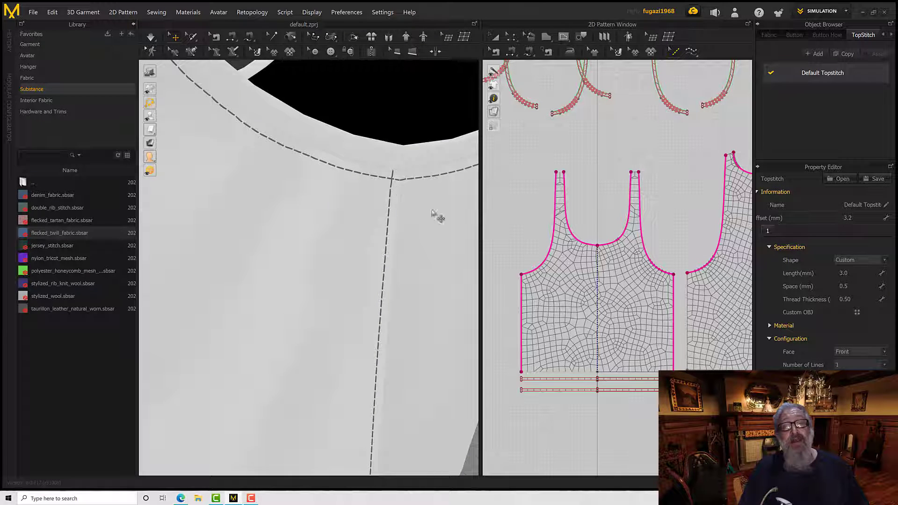
Try two and three stitch lines on the Default Topstitch, and return the number of lines to 1
{"action": "left_click", "coordinate": [885, 366]}
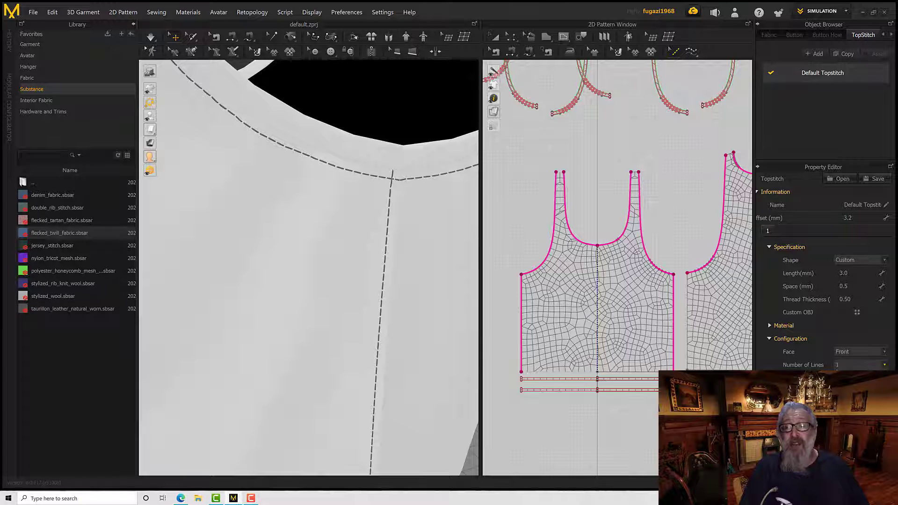
{"action": "left_click", "coordinate": [860, 381]}
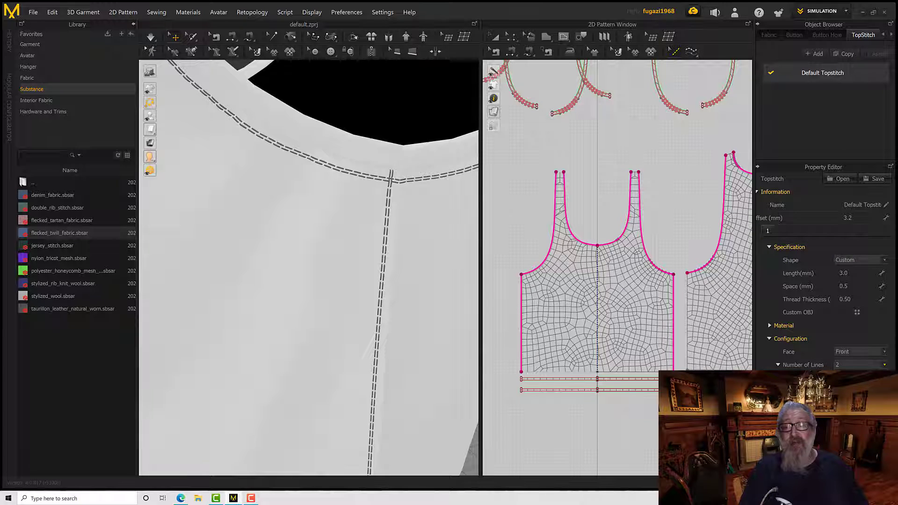
{"action": "left_click", "coordinate": [860, 389]}
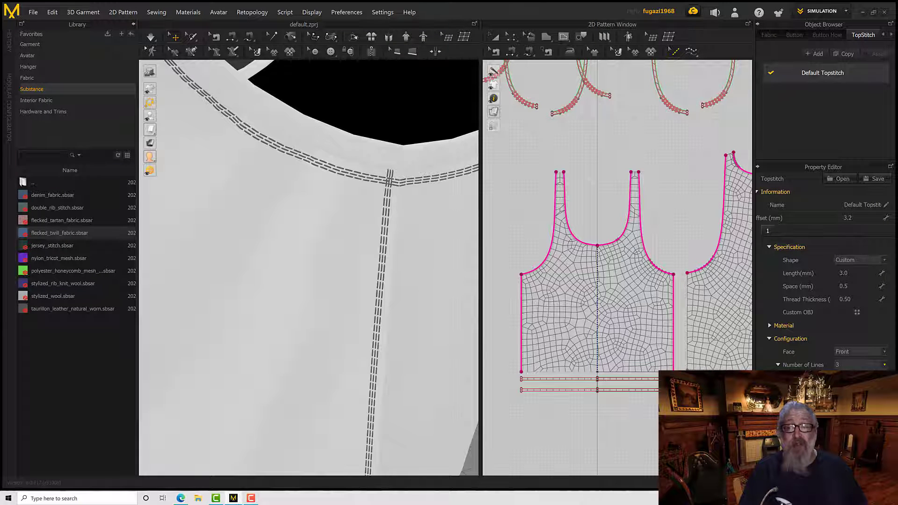
{"action": "left_click", "coordinate": [856, 374]}
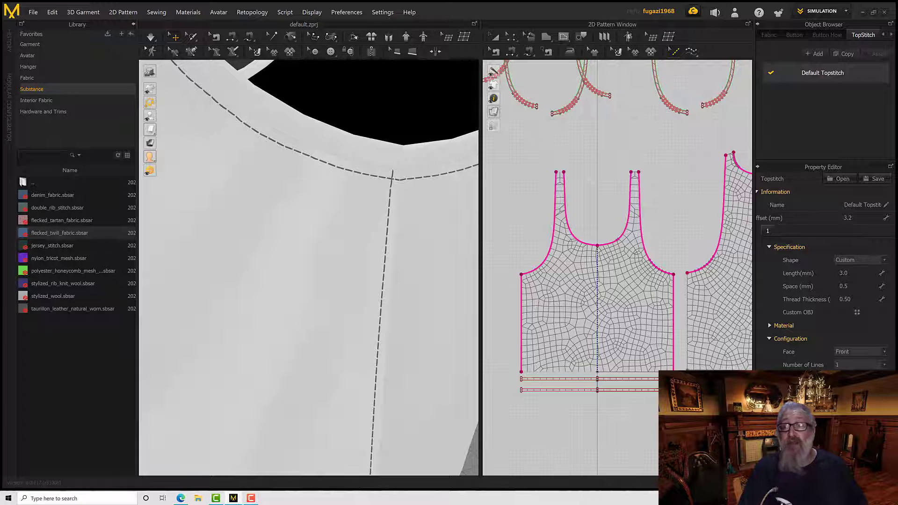
Try the Back face for the Default Topstitch and inspect the stitching on the inside of the garment
{"action": "left_click", "coordinate": [887, 354]}
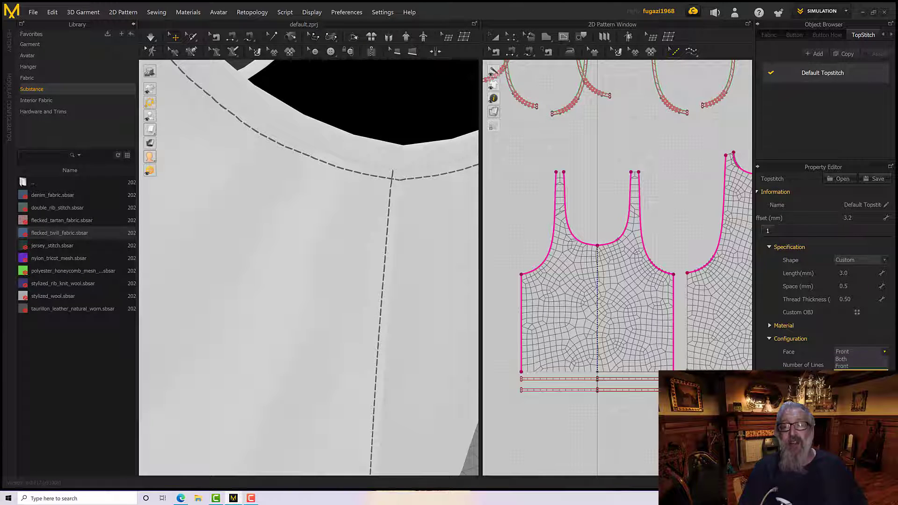
{"action": "left_click", "coordinate": [844, 373]}
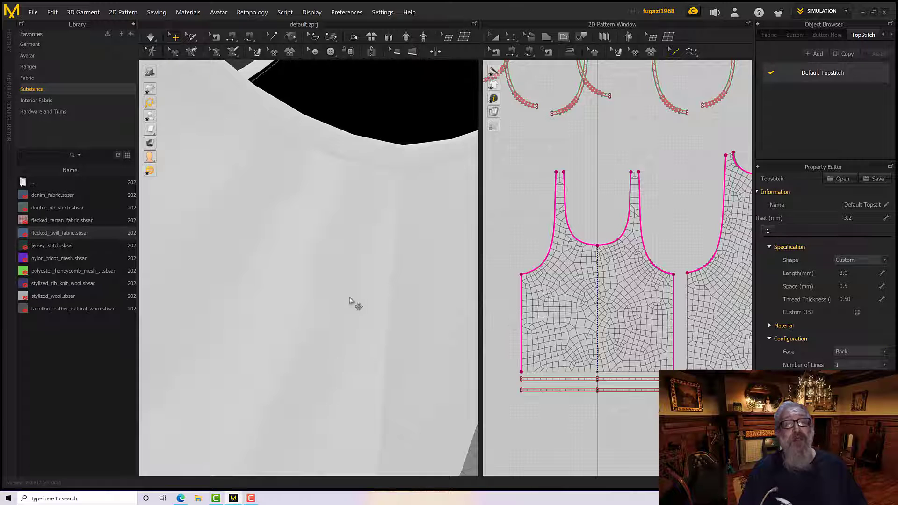
{"action": "right_click_drag", "start_coordinate": [350, 299], "coordinate": [417, 300]}
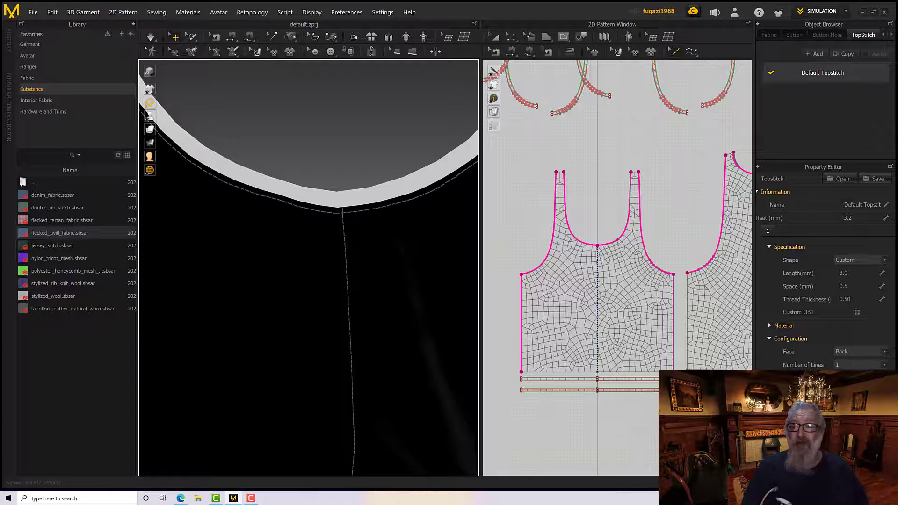
Set the Default Topstitch's face to Both and inspect the stitches on the inside and outside of the top
{"action": "left_click", "coordinate": [849, 352]}
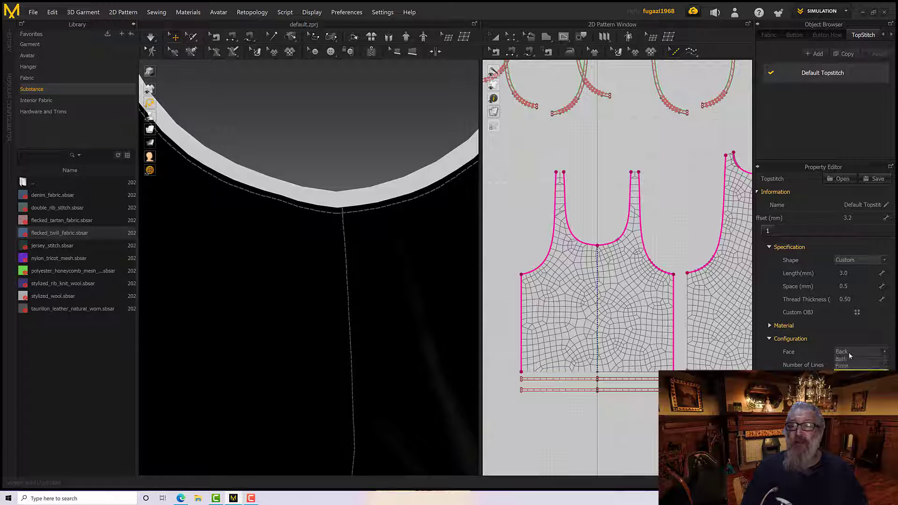
{"action": "left_click", "coordinate": [851, 361]}
{"action": "scroll", "coordinate": [373, 316], "scroll_direction": "down", "scroll_amount": 3}
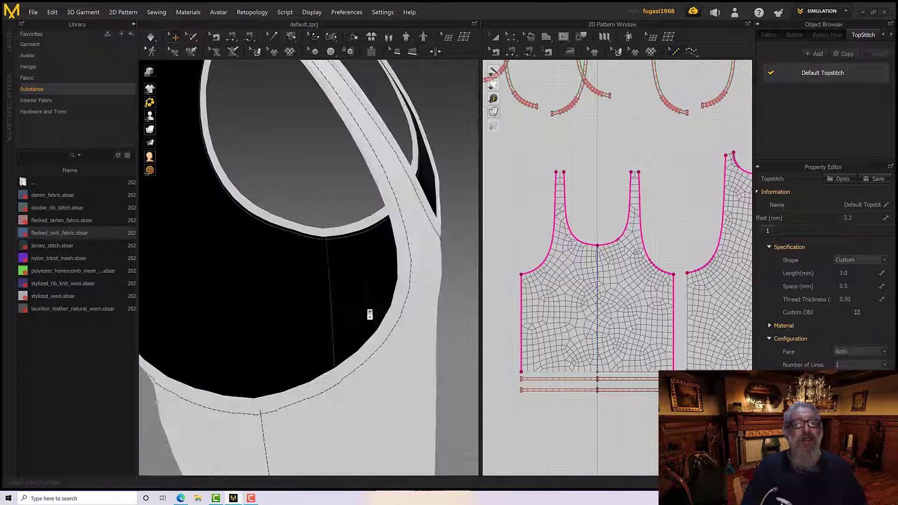
{"action": "scroll", "coordinate": [369, 314], "scroll_direction": "up", "scroll_amount": 1}
{"action": "right_click_drag", "start_coordinate": [421, 296], "coordinate": [341, 252]}
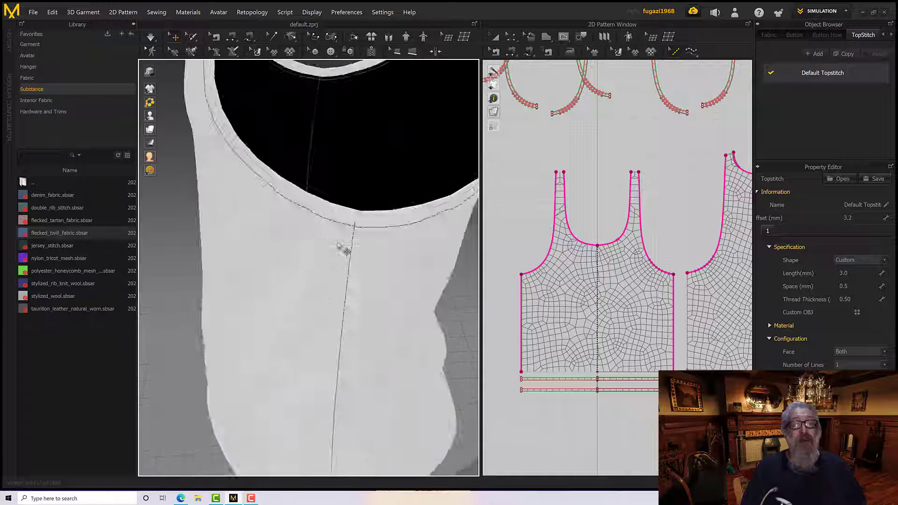
{"action": "scroll", "coordinate": [366, 248], "scroll_direction": "up", "scroll_amount": 4}
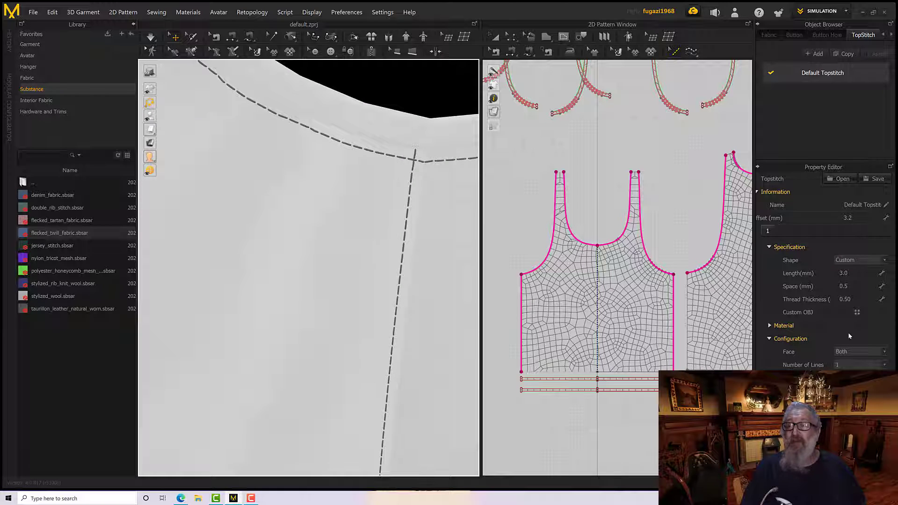
Set the Default Topstitch's face to Front so the stitches lie only on the outside of the top
{"action": "left_click", "coordinate": [847, 352]}
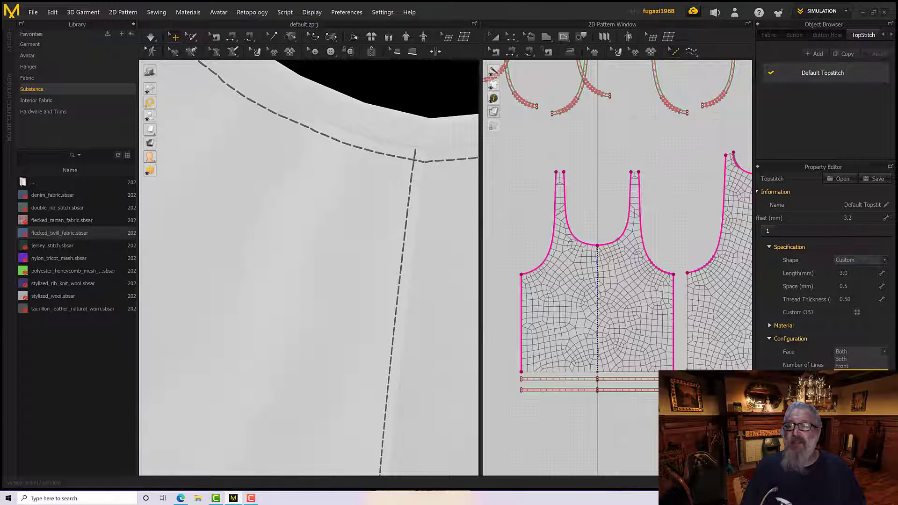
{"action": "left_click", "coordinate": [842, 366]}
{"action": "scroll", "coordinate": [457, 311], "scroll_direction": "down", "scroll_amount": 5}
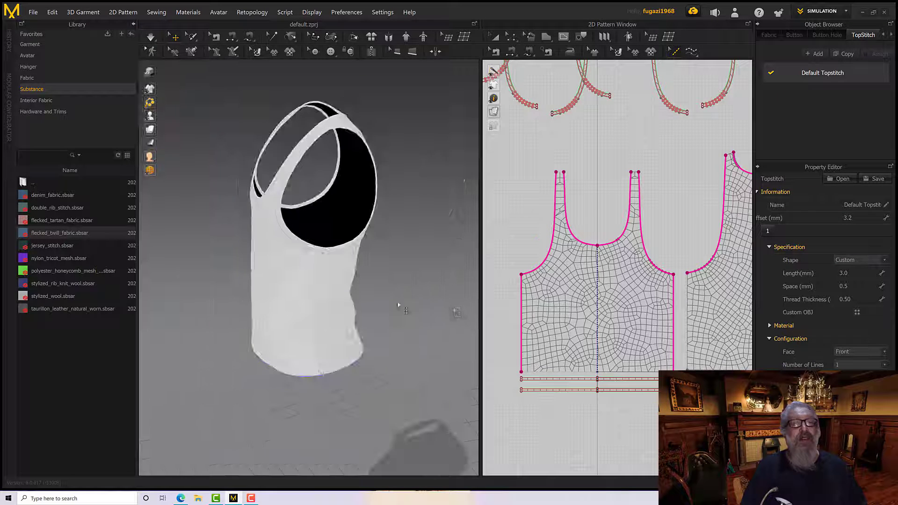
{"action": "right_click_drag", "start_coordinate": [398, 305], "coordinate": [415, 298]}
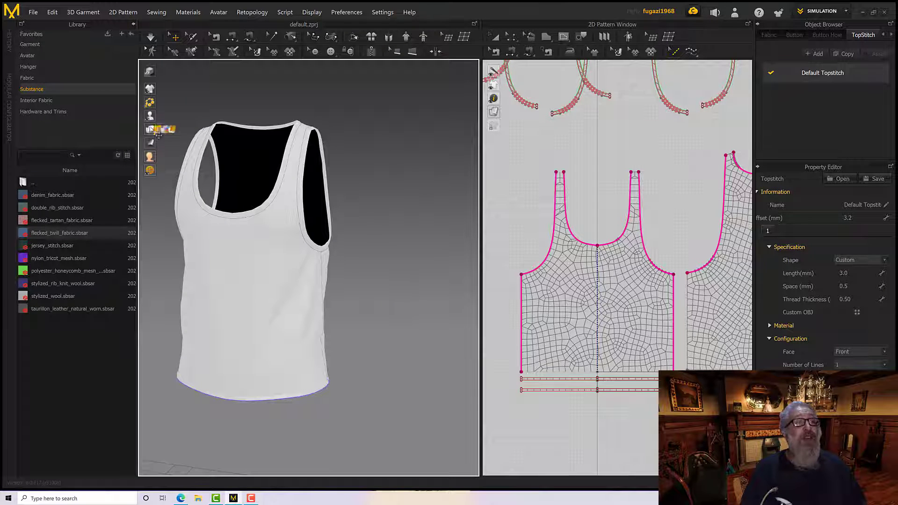
Turn on the textured surface display for the garment and show the avatar in the 3D view
{"action": "left_click", "coordinate": [172, 129]}
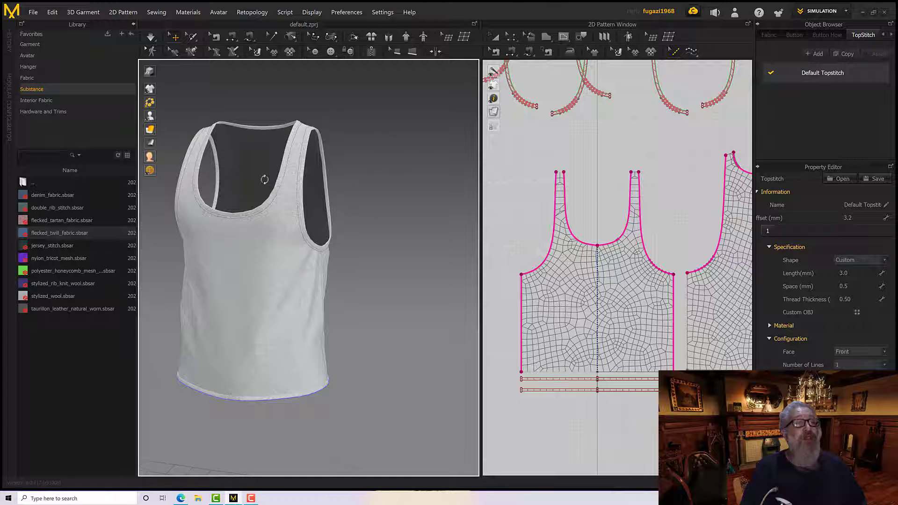
{"action": "right_click_drag", "start_coordinate": [264, 180], "coordinate": [273, 183]}
{"action": "scroll", "coordinate": [273, 183], "scroll_direction": "down", "scroll_amount": 2}
{"action": "middle_click_drag", "start_coordinate": [272, 183], "coordinate": [323, 191]}
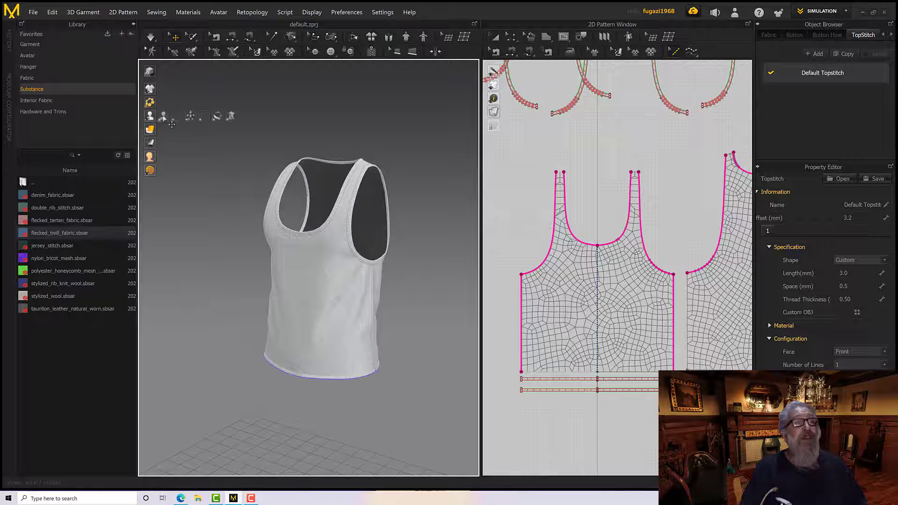
{"action": "left_click", "coordinate": [164, 117]}
{"action": "scroll", "coordinate": [272, 211], "scroll_direction": "up", "scroll_amount": 5}
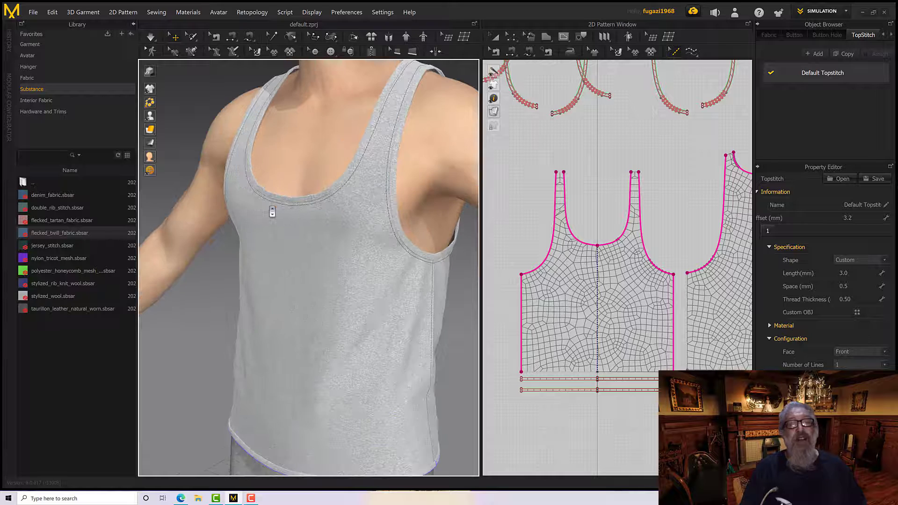
Inspect the textured tank top on the avatar from close up and farther away, checking fit, fabric and topstitching
{"action": "mouse_move", "coordinate": [296, 209]}
{"action": "right_mouse_down"}
{"action": "mouse_move", "coordinate": [281, 183]}
{"action": "mouse_move", "coordinate": [239, 192]}
{"action": "mouse_move", "coordinate": [387, 209]}
{"action": "mouse_move", "coordinate": [300, 207]}
{"action": "right_mouse_up"}
{"action": "scroll", "coordinate": [281, 183], "scroll_direction": "down", "scroll_amount": 2}
{"action": "scroll", "coordinate": [298, 200], "scroll_direction": "up", "scroll_amount": 2}
{"action": "scroll", "coordinate": [309, 205], "scroll_direction": "down", "scroll_amount": 3}
{"action": "scroll", "coordinate": [301, 208], "scroll_direction": "down", "scroll_amount": 2}
{"action": "scroll", "coordinate": [301, 208], "scroll_direction": "up", "scroll_amount": 4}
{"action": "middle_click_drag", "start_coordinate": [300, 208], "coordinate": [305, 228]}
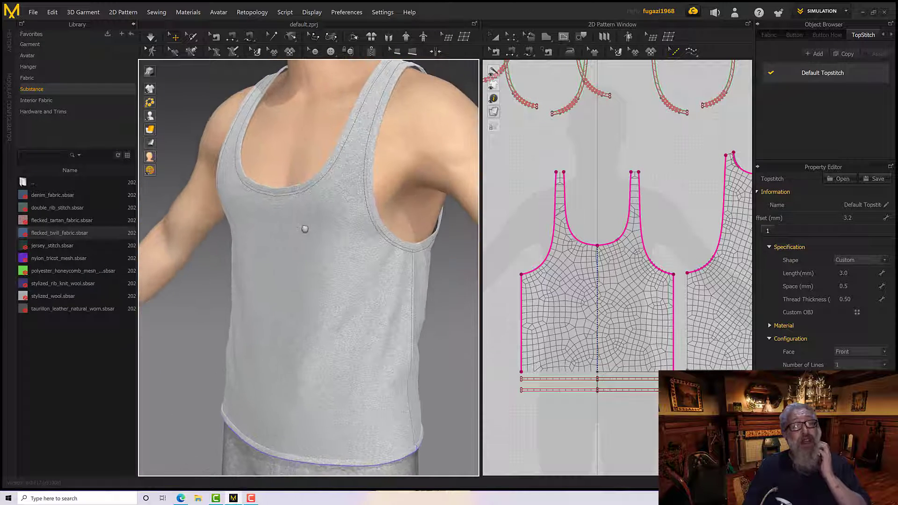
{"action": "scroll", "coordinate": [305, 228], "scroll_direction": "down", "scroll_amount": 5}
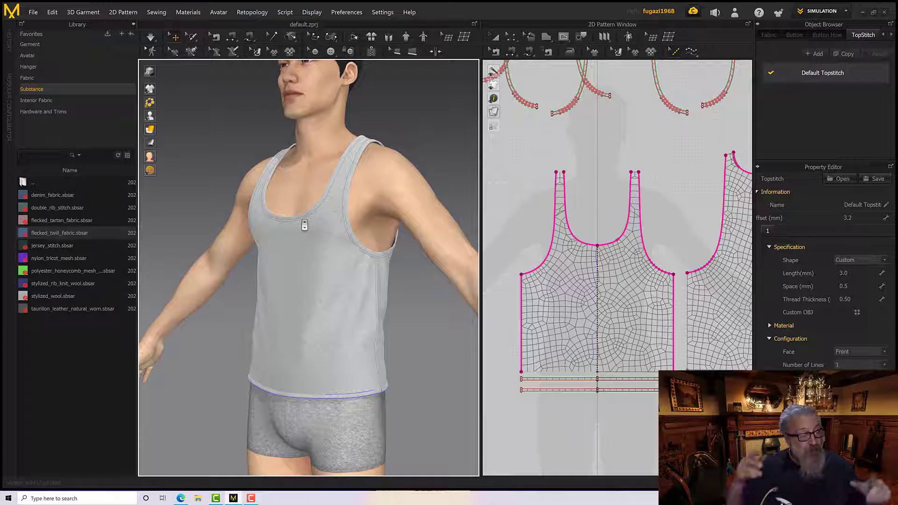